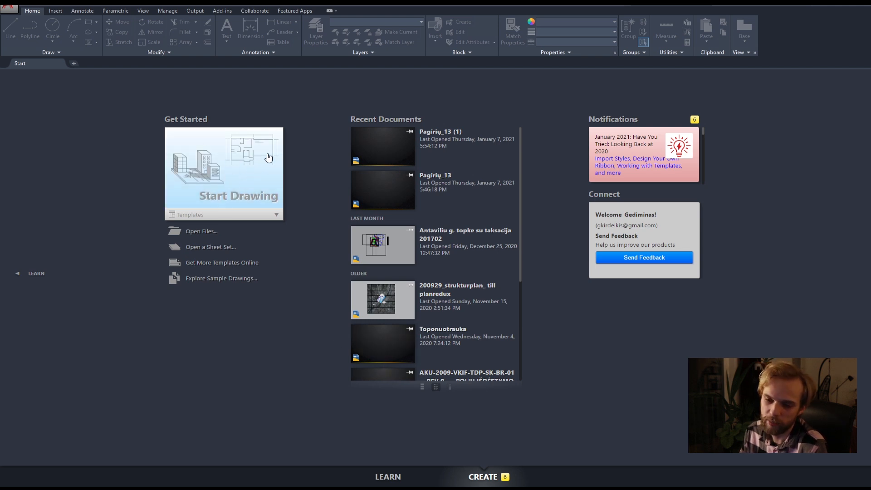
# Check the list of drawing templates, close it again and start a new drawing.
pyautogui.click(276, 215)
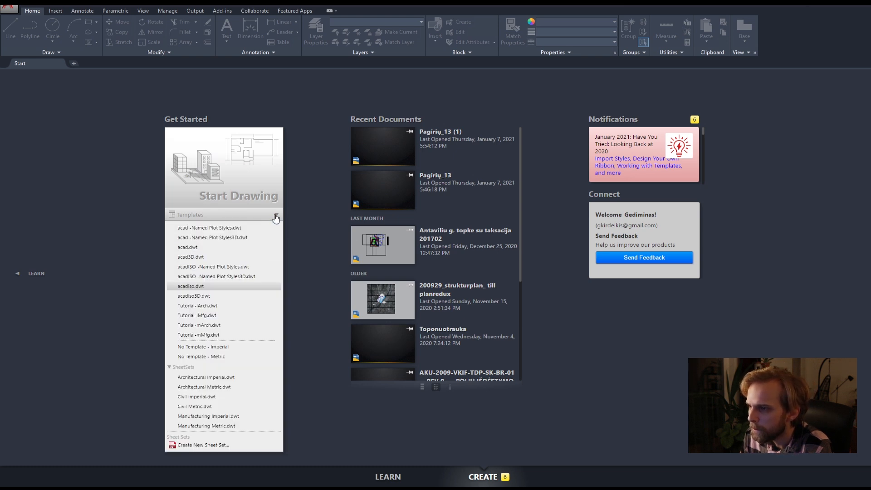
pyautogui.click(276, 216)
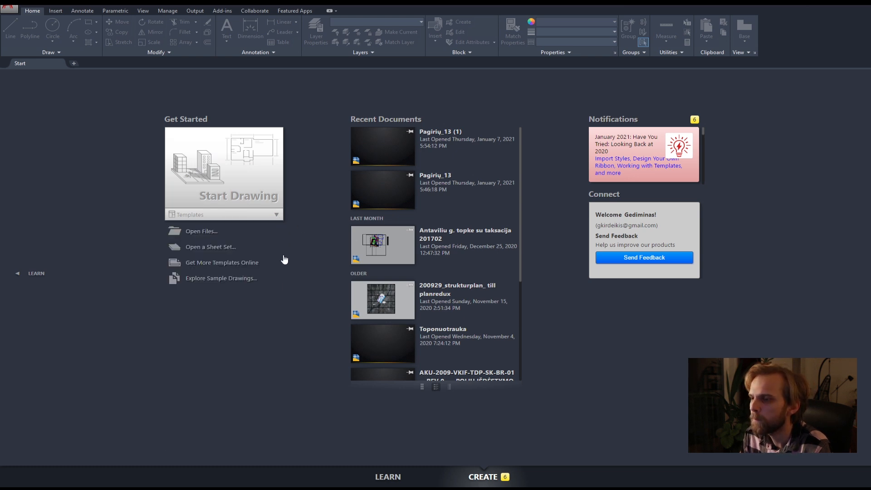
pyautogui.click(256, 188)
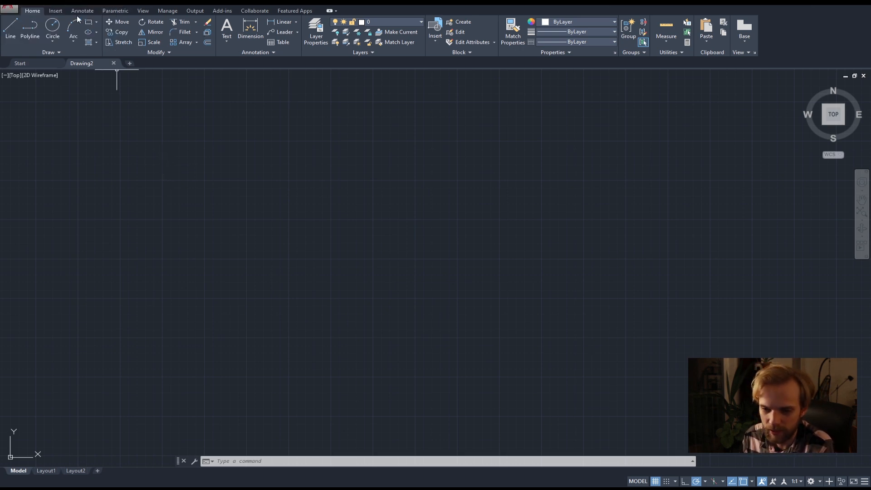
# Examine the file creation and print commands and the Insert, Annotate, Parametric and View tool sets, ending on the Home tools.
pyautogui.click(14, 8)
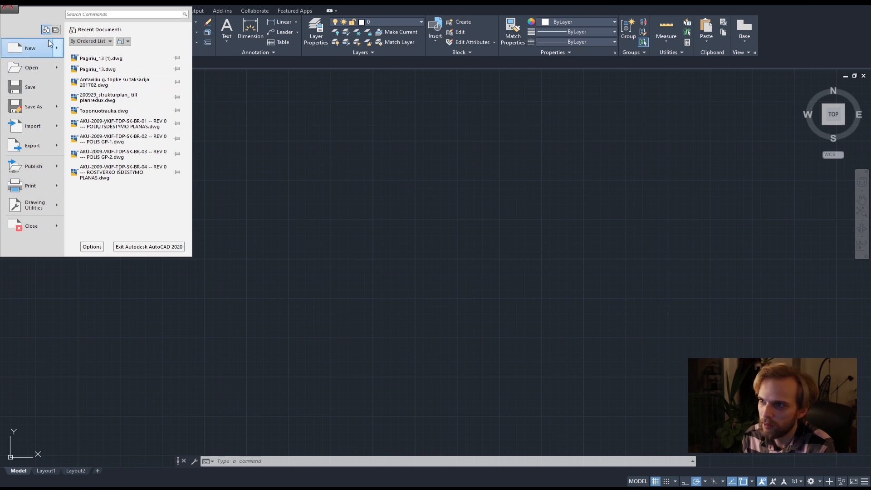
pyautogui.moveTo(47, 49)
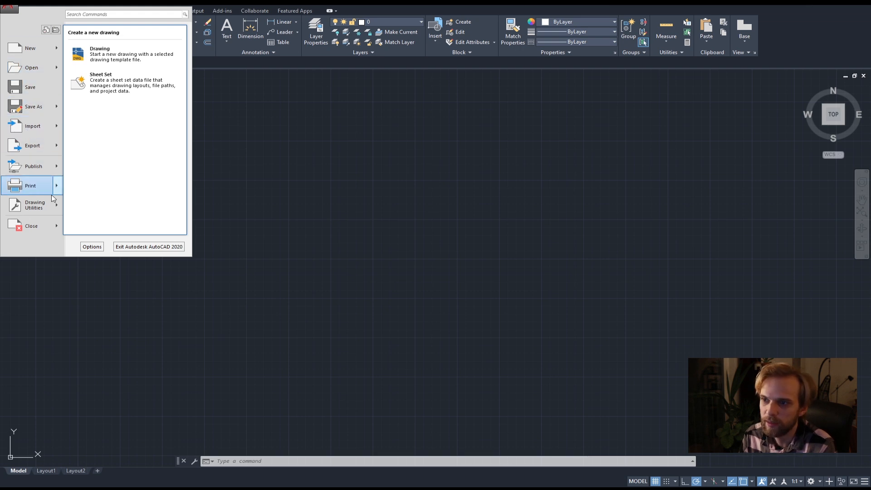
pyautogui.moveTo(32, 193)
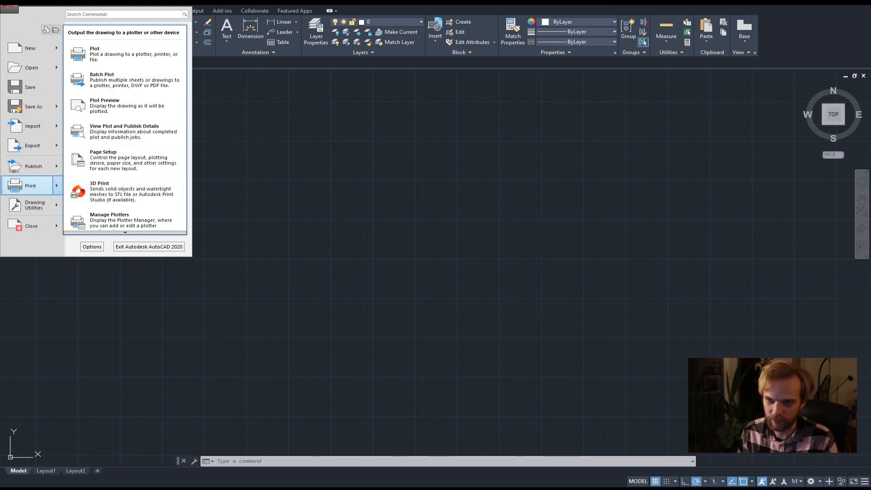
pyautogui.click(14, 7)
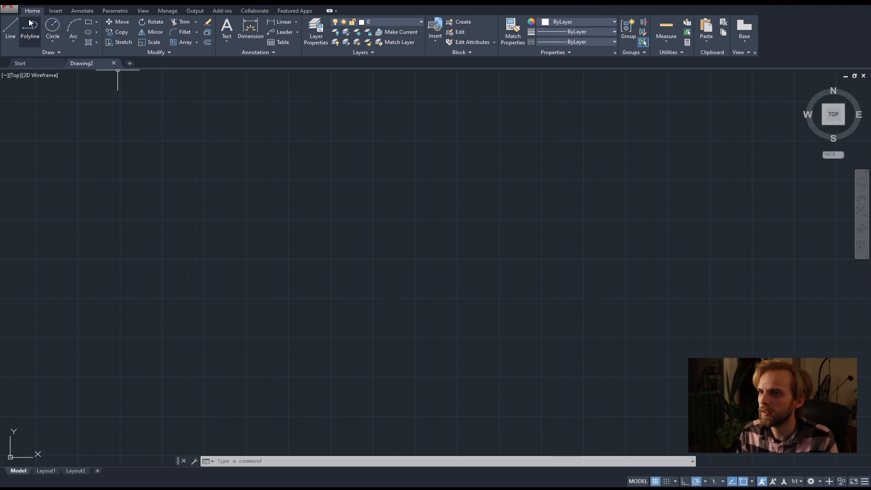
pyautogui.click(56, 12)
pyautogui.click(82, 12)
pyautogui.click(115, 12)
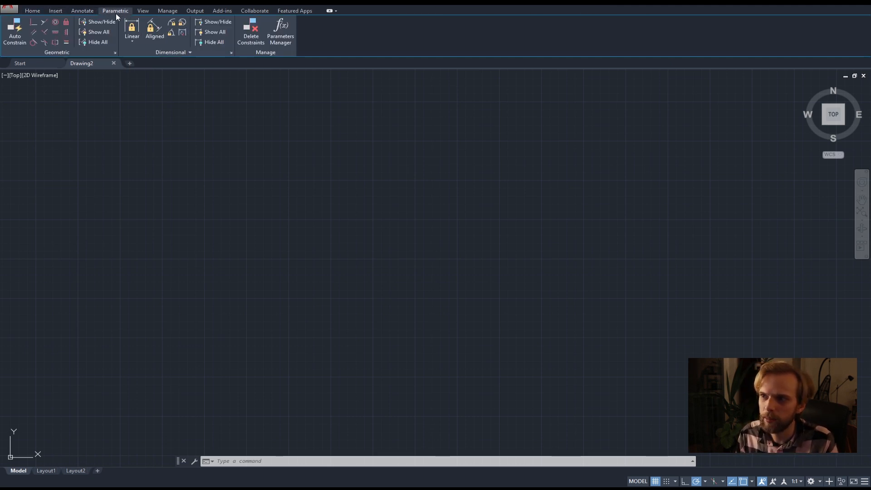
pyautogui.click(142, 11)
pyautogui.click(36, 11)
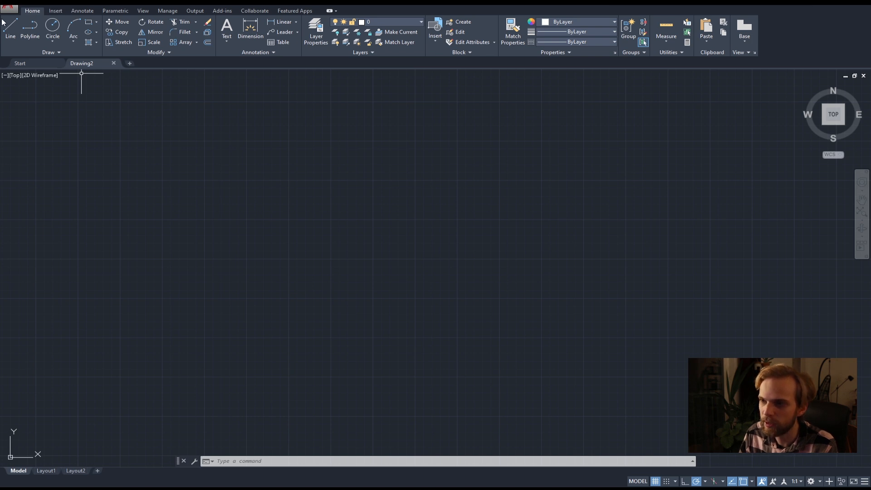
pyautogui.click(54, 11)
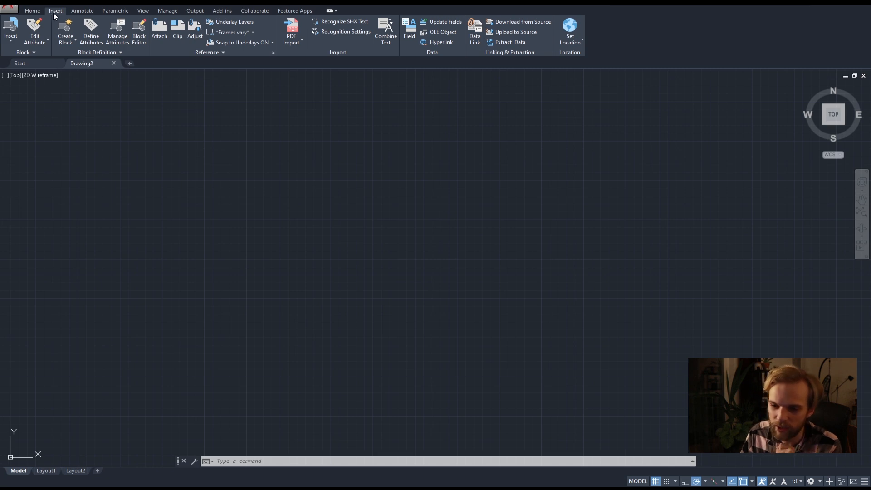
pyautogui.click(73, 12)
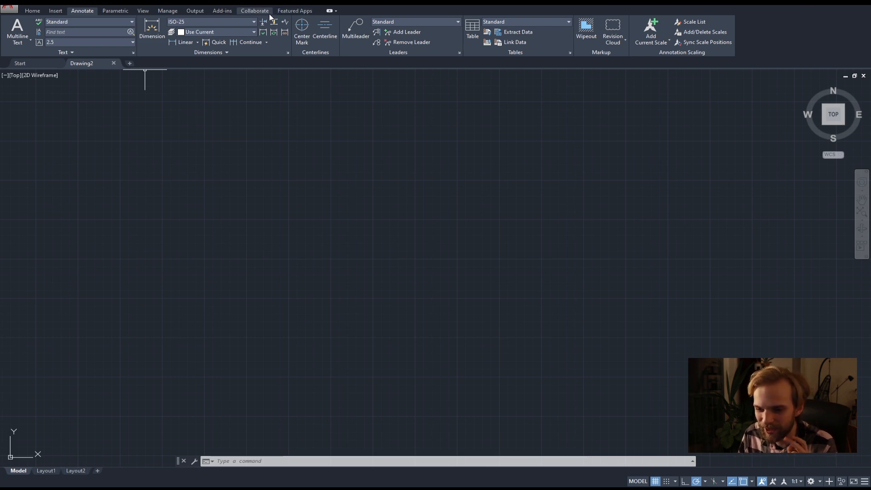
pyautogui.click(32, 12)
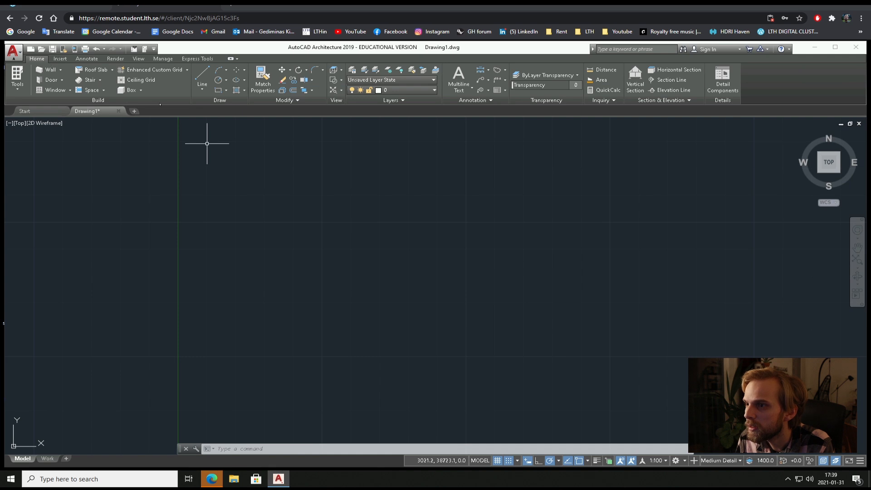
# In the remote AutoCAD Architecture session, close Drawing1 without saving and start a new drawing from the default template.
pyautogui.click(118, 112)
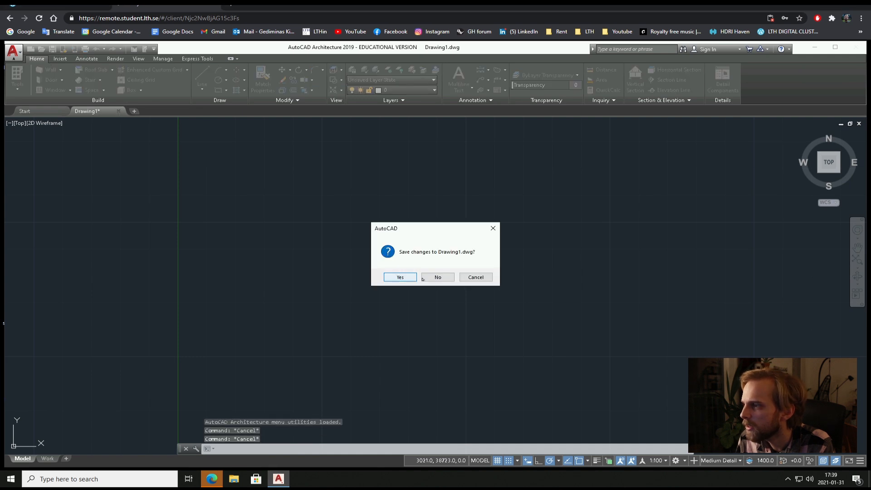
pyautogui.click(437, 276)
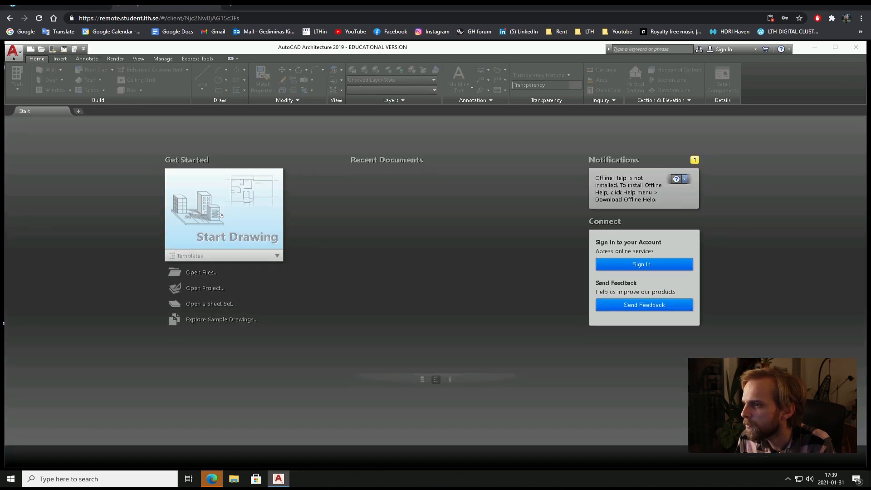
pyautogui.click(221, 215)
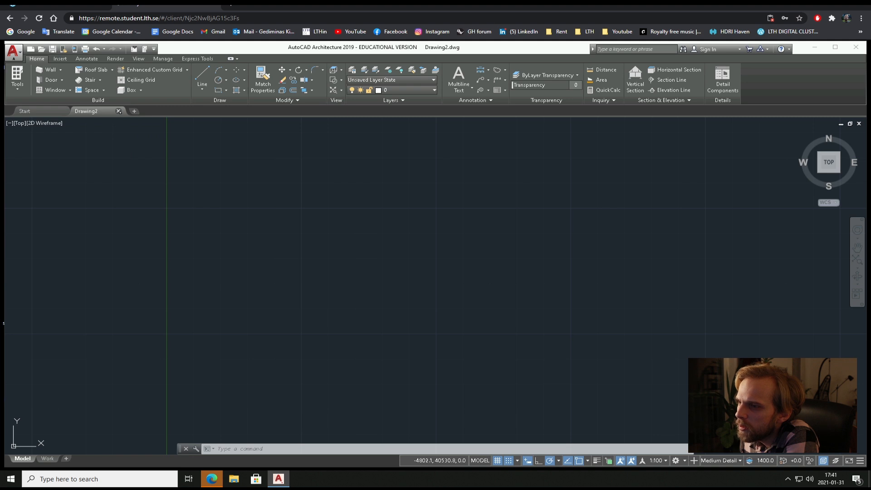
# Close Drawing2 and start a new drawing with the No Template - Metric option.
pyautogui.click(119, 111)
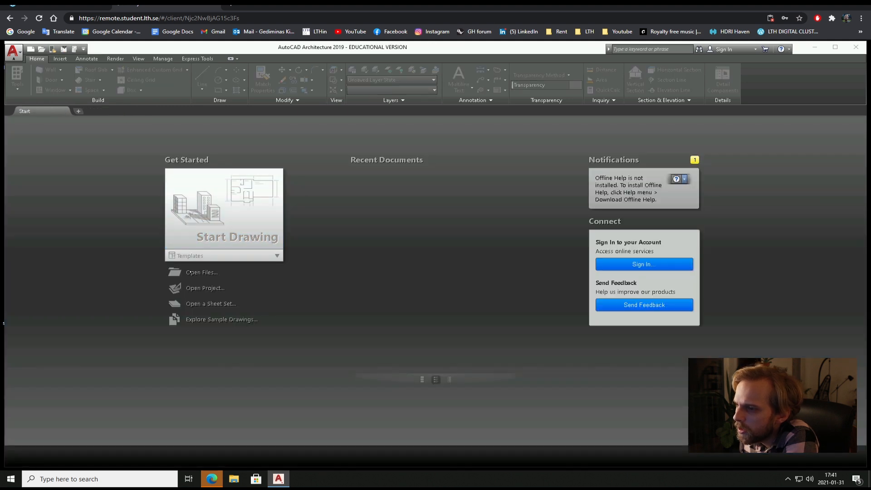
pyautogui.click(213, 258)
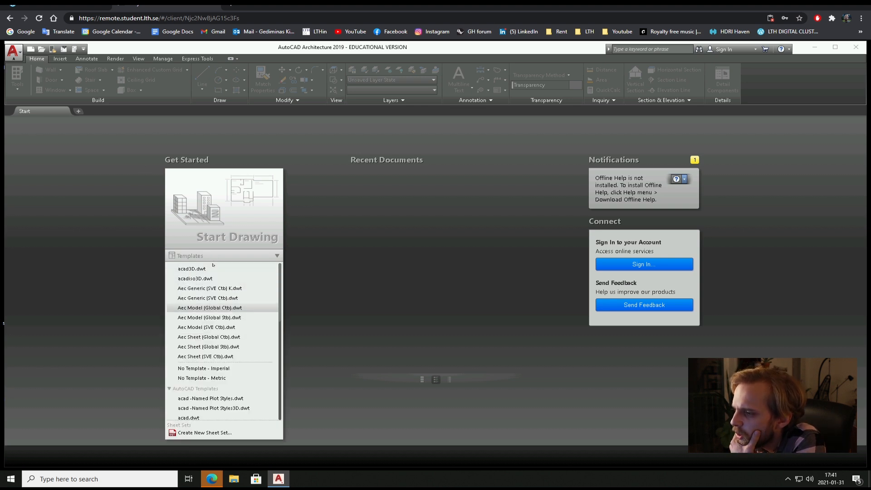
pyautogui.click(215, 378)
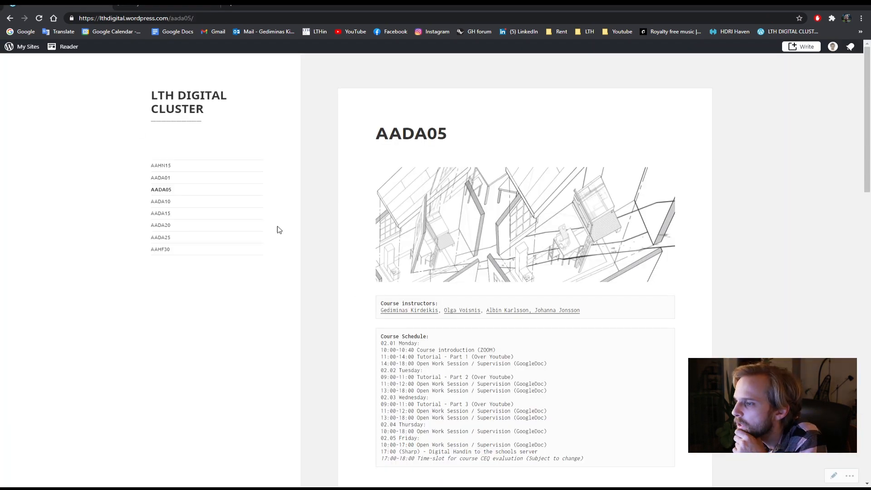
# Open the Autocad basic commands PDF from the AADA05 course page in the browser and read through its command list.
pyautogui.scroll(-12, 472, 316)
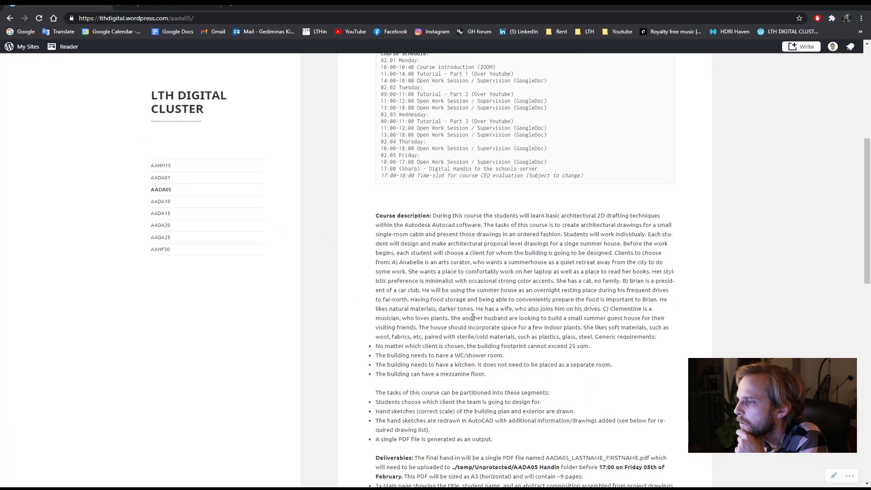
pyautogui.scroll(-5, 472, 317)
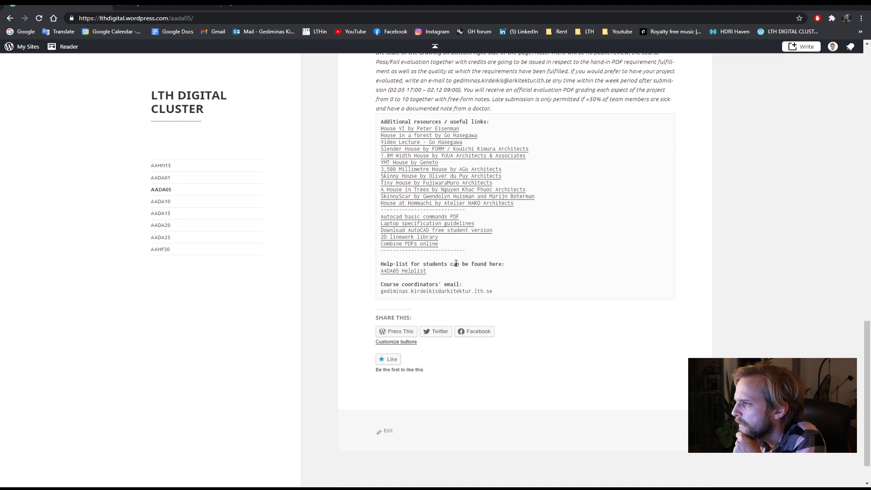
pyautogui.click(399, 220)
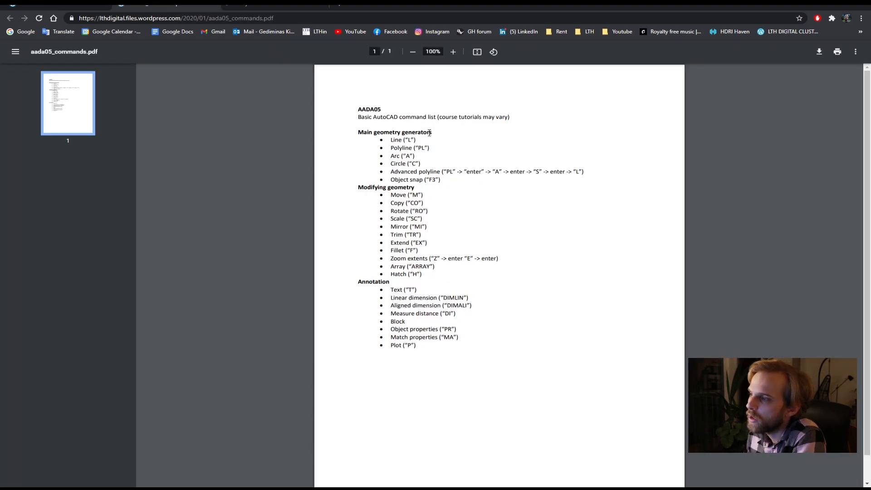
pyautogui.scroll(-1, 412, 283)
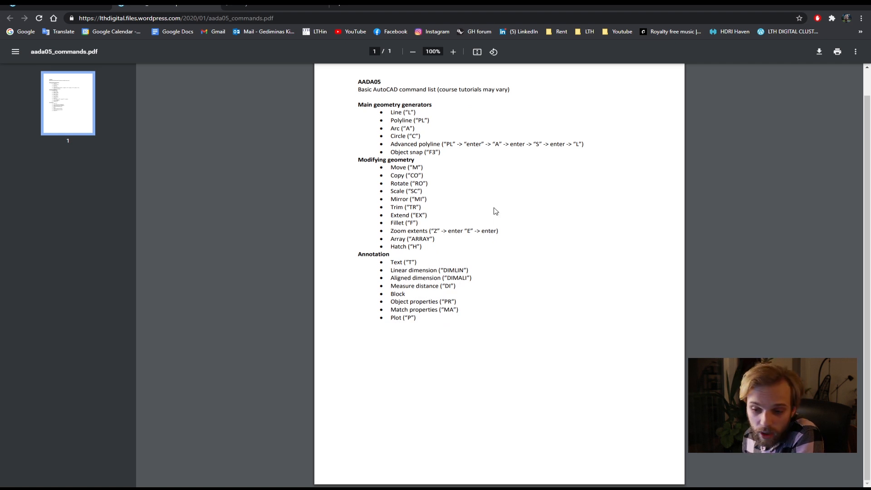
pyautogui.scroll(1, 394, 73)
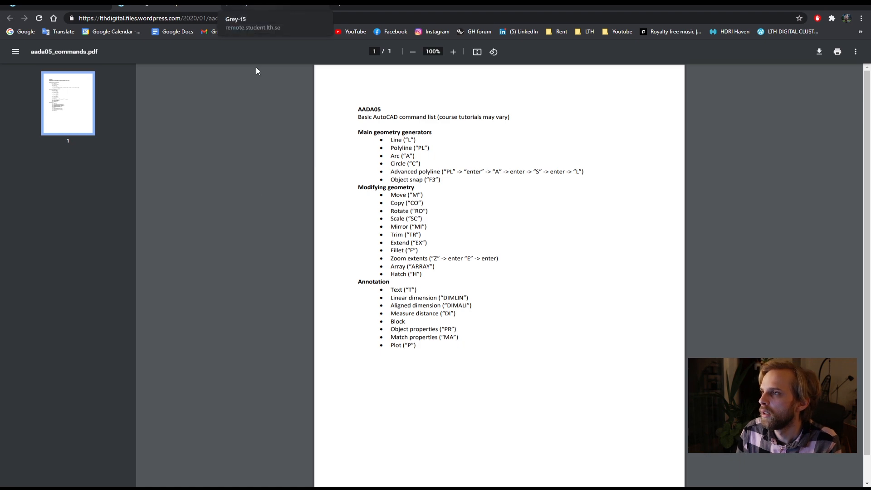
# Switch back to the local AutoCAD drawing and look at the model space in the SW Isometric view.
pyautogui.hotkey('alt', 'Tab')
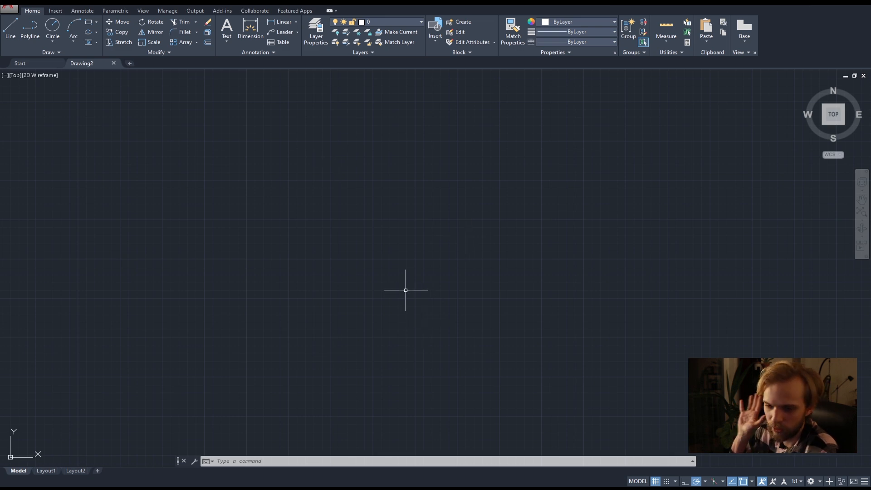
pyautogui.click(826, 124)
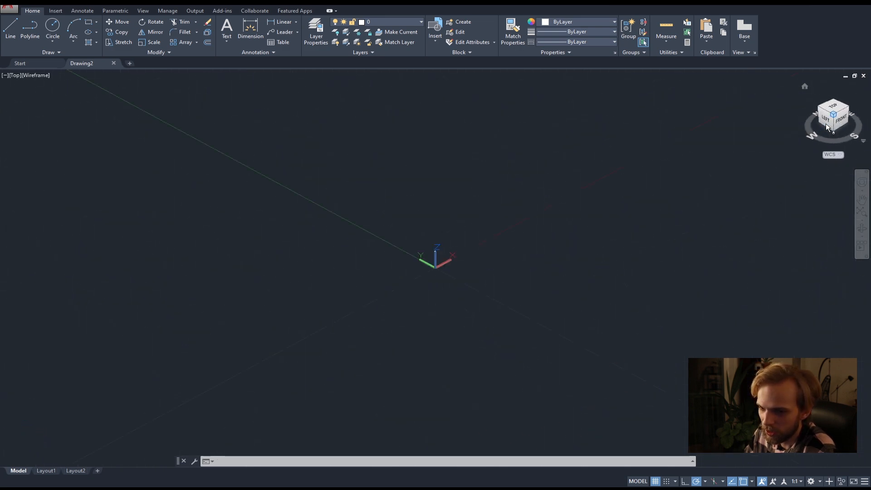
pyautogui.scroll(-5, 589, 221)
pyautogui.moveTo(627, 165); pyautogui.dragTo(434, 236, button='middle')
pyautogui.scroll(-3, 522, 204)
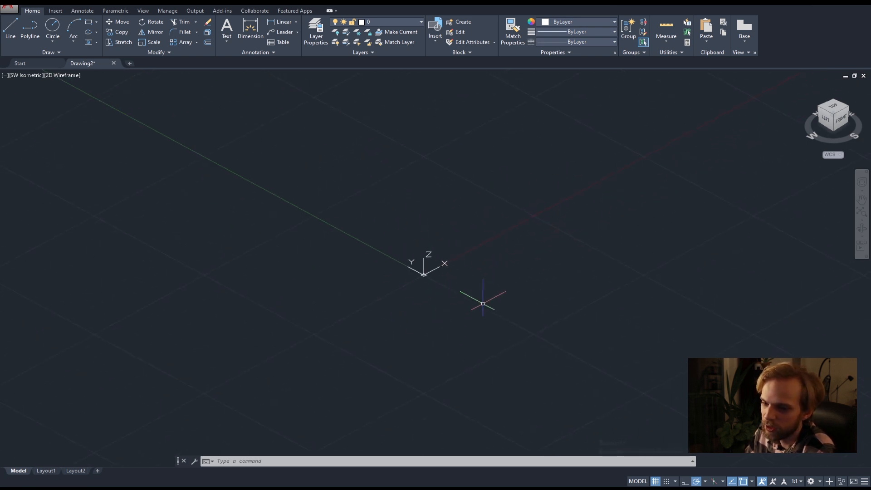
pyautogui.scroll(4, 427, 265)
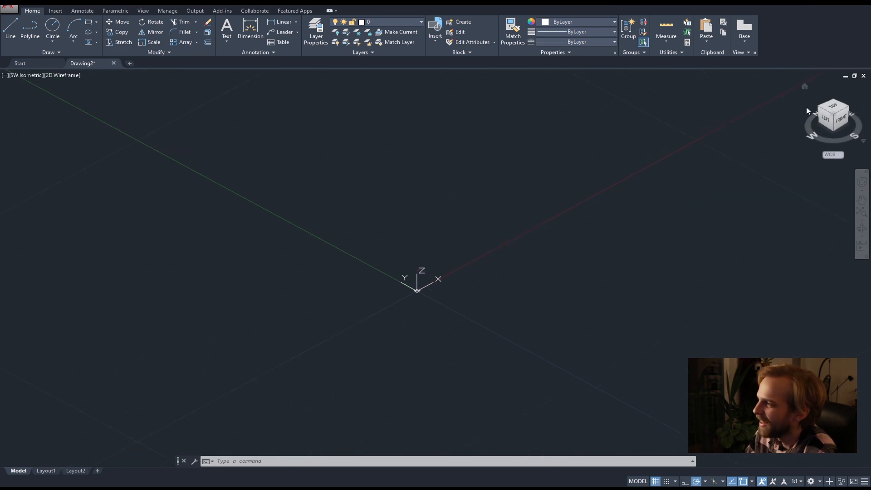
# Return the drawing to the Top view.
pyautogui.click(836, 110)
pyautogui.moveTo(564, 199); pyautogui.dragTo(305, 246, button='middle')
pyautogui.moveTo(454, 215); pyautogui.dragTo(399, 263, button='middle')
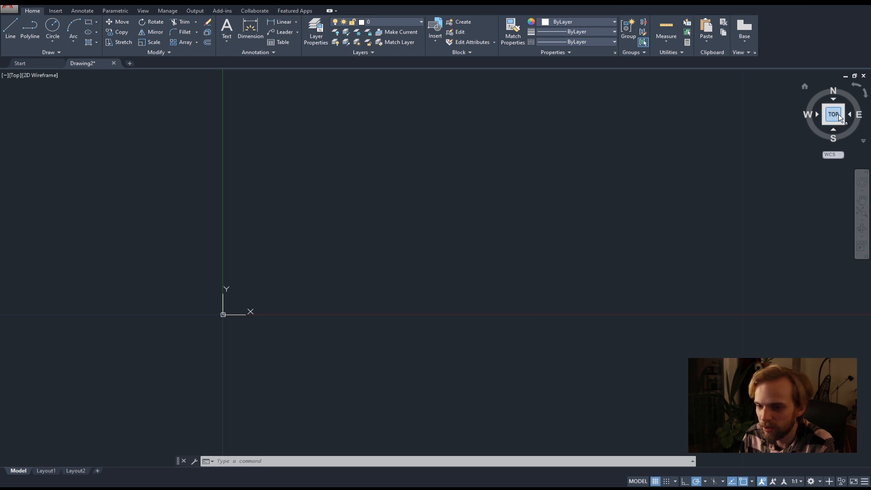
# Rotate the top view a quarter turn clockwise and turn it back so that north points up.
pyautogui.click(865, 94)
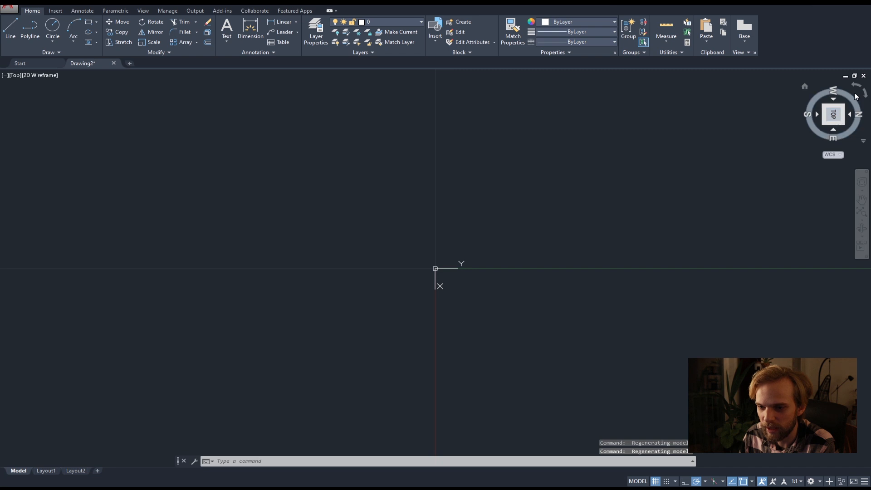
pyautogui.click(862, 91)
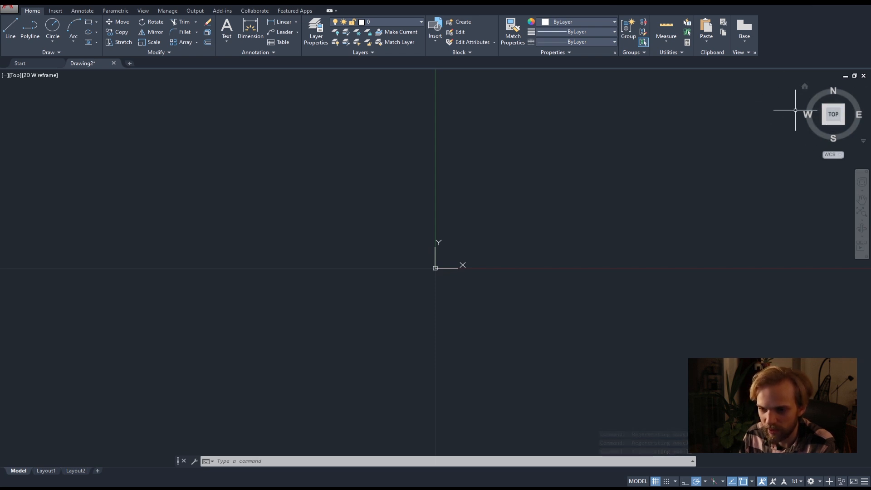
pyautogui.click(830, 115)
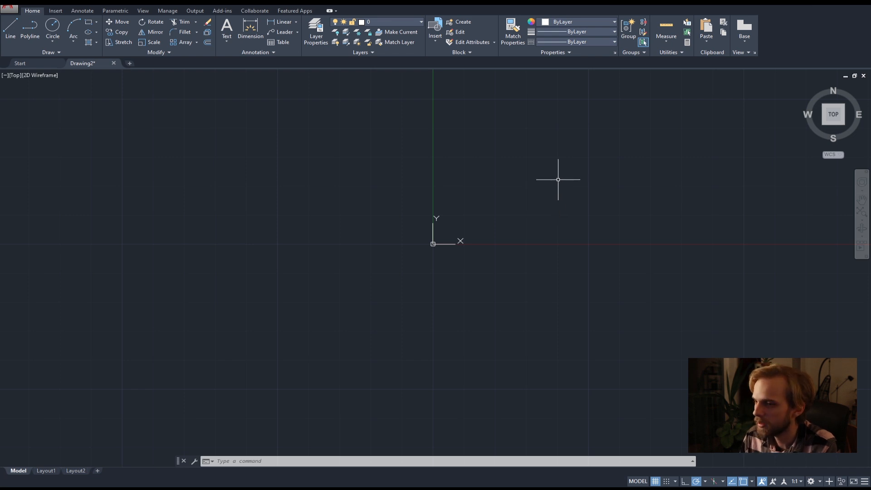
pyautogui.rightClick(547, 183)
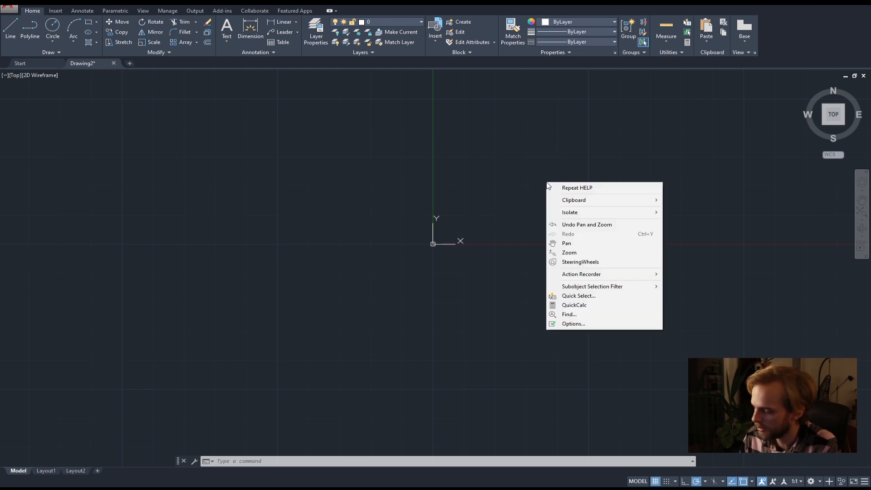
pyautogui.click(475, 170)
pyautogui.rightClick(531, 208)
pyautogui.click(484, 193)
pyautogui.click(526, 178)
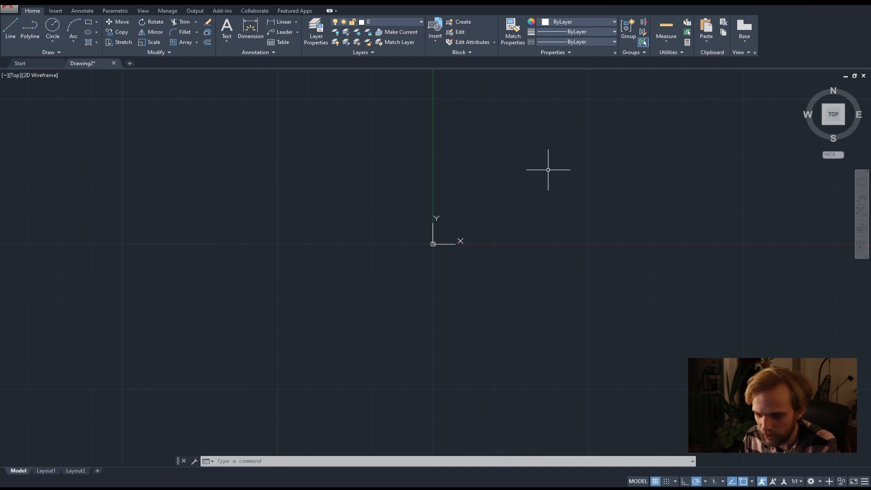
pyautogui.moveTo(547, 170)
pyautogui.mouseDown(button='middle')
pyautogui.moveTo(357, 243)
pyautogui.moveTo(236, 237)
pyautogui.moveTo(272, 161)
pyautogui.moveTo(470, 208)
pyautogui.moveTo(570, 276)
pyautogui.moveTo(516, 200)
pyautogui.moveTo(287, 278)
pyautogui.moveTo(226, 216)
pyautogui.moveTo(368, 278)
pyautogui.moveTo(488, 272)
pyautogui.moveTo(280, 285)
pyautogui.mouseUp(button='middle')
pyautogui.scroll(-12, 340, 234)
pyautogui.scroll(10, 369, 214)
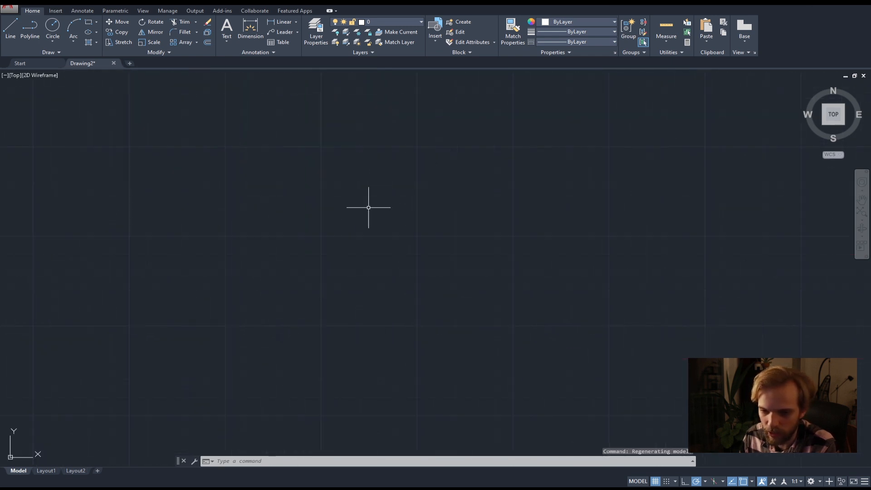
pyautogui.scroll(-8, 364, 212)
pyautogui.scroll(6, 312, 265)
pyautogui.scroll(2, 367, 224)
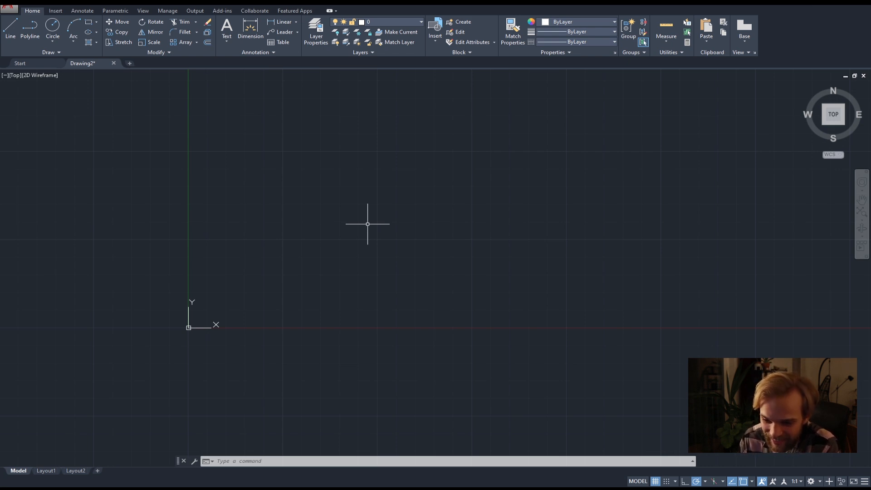
# Pan across the empty model space and zoom in and out around the origin in the Top view.
pyautogui.moveTo(464, 202)
pyautogui.mouseDown(button='middle')
pyautogui.moveTo(149, 254)
pyautogui.moveTo(348, 240)
pyautogui.moveTo(433, 251)
pyautogui.mouseUp(button='middle')
pyautogui.scroll(6, 303, 302)
pyautogui.scroll(-4, 303, 301)
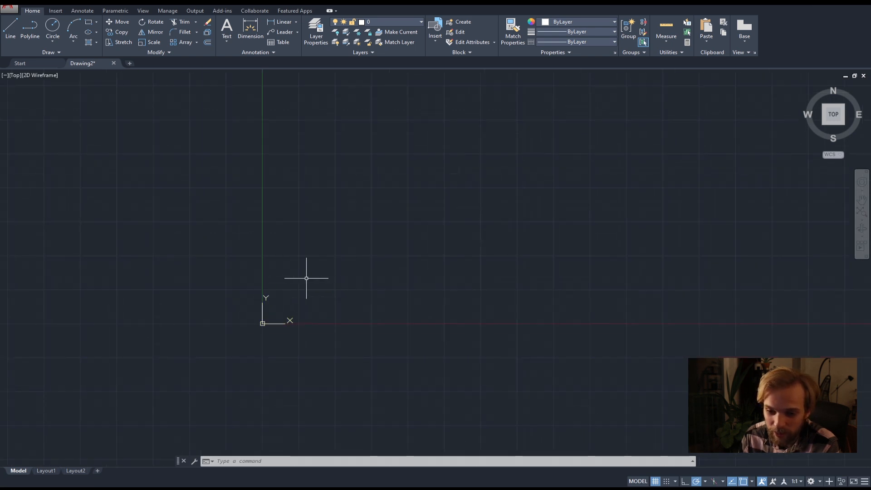
pyautogui.scroll(3, 258, 209)
pyautogui.scroll(-5, 258, 209)
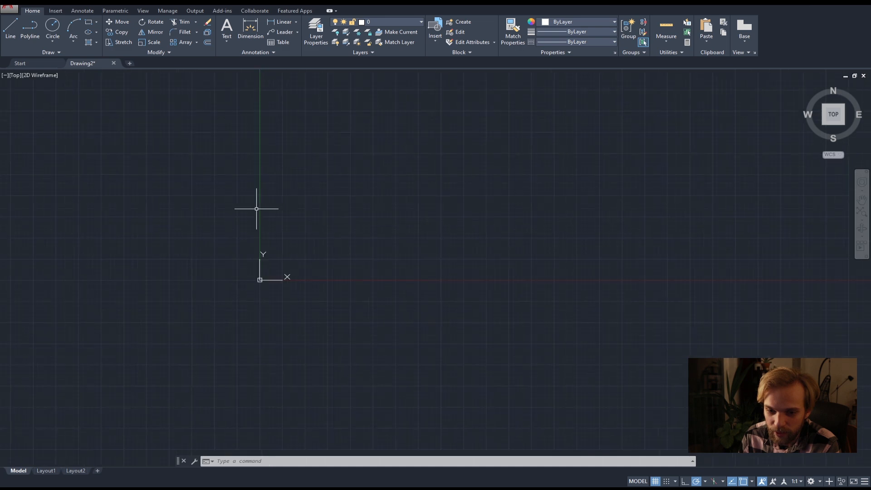
pyautogui.scroll(4, 386, 219)
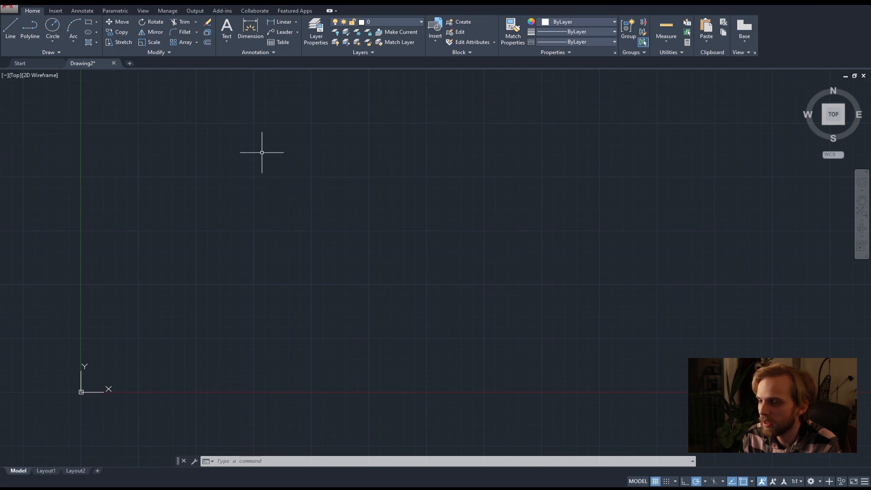
# Try window and crossing lasso selections in both directions over the empty model space.
pyautogui.moveTo(250, 134)
pyautogui.mouseDown()
pyautogui.moveTo(366, 200)
pyautogui.moveTo(410, 285)
pyautogui.moveTo(237, 295)
pyautogui.moveTo(181, 280)
pyautogui.moveTo(137, 220)
pyautogui.moveTo(151, 147)
pyautogui.moveTo(230, 140)
pyautogui.moveTo(284, 204)
pyautogui.moveTo(292, 281)
pyautogui.moveTo(163, 233)
pyautogui.moveTo(252, 195)
pyautogui.moveTo(403, 195)
pyautogui.moveTo(304, 177)
pyautogui.moveTo(151, 175)
pyautogui.moveTo(412, 206)
pyautogui.moveTo(468, 140)
pyautogui.moveTo(254, 231)
pyautogui.moveTo(369, 249)
pyautogui.moveTo(423, 178)
pyautogui.moveTo(476, 277)
pyautogui.moveTo(552, 233)
pyautogui.moveTo(311, 253)
pyautogui.moveTo(495, 217)
pyautogui.moveTo(584, 188)
pyautogui.moveTo(657, 196)
pyautogui.mouseUp()
pyautogui.moveTo(580, 174)
pyautogui.mouseDown()
pyautogui.moveTo(305, 243)
pyautogui.moveTo(436, 369)
pyautogui.moveTo(721, 266)
pyautogui.moveTo(417, 169)
pyautogui.moveTo(263, 179)
pyautogui.moveTo(352, 346)
pyautogui.moveTo(565, 243)
pyautogui.moveTo(329, 102)
pyautogui.moveTo(220, 138)
pyautogui.moveTo(171, 210)
pyautogui.moveTo(173, 252)
pyautogui.moveTo(204, 243)
pyautogui.moveTo(277, 192)
pyautogui.moveTo(420, 241)
pyautogui.moveTo(556, 261)
pyautogui.moveTo(467, 136)
pyautogui.moveTo(298, 171)
pyautogui.moveTo(325, 292)
pyautogui.moveTo(493, 229)
pyautogui.moveTo(467, 184)
pyautogui.moveTo(534, 129)
pyautogui.moveTo(517, 261)
pyautogui.moveTo(315, 324)
pyautogui.moveTo(369, 379)
pyautogui.moveTo(431, 246)
pyautogui.moveTo(453, 224)
pyautogui.mouseUp()
pyautogui.click(304, 139)
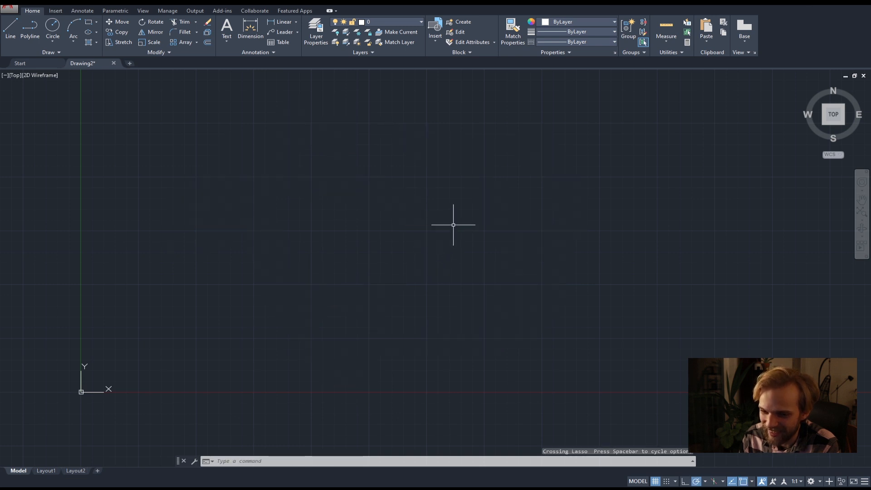
pyautogui.moveTo(443, 175)
pyautogui.mouseDown()
pyautogui.moveTo(317, 250)
pyautogui.moveTo(481, 386)
pyautogui.mouseUp()
pyautogui.moveTo(277, 204); pyautogui.dragTo(529, 375)
pyautogui.moveTo(529, 376); pyautogui.dragTo(271, 169)
pyautogui.moveTo(271, 169)
pyautogui.mouseDown()
pyautogui.moveTo(532, 348)
pyautogui.moveTo(547, 341)
pyautogui.mouseUp()
pyautogui.moveTo(547, 341); pyautogui.dragTo(345, 189)
pyautogui.moveTo(345, 189); pyautogui.dragTo(645, 393)
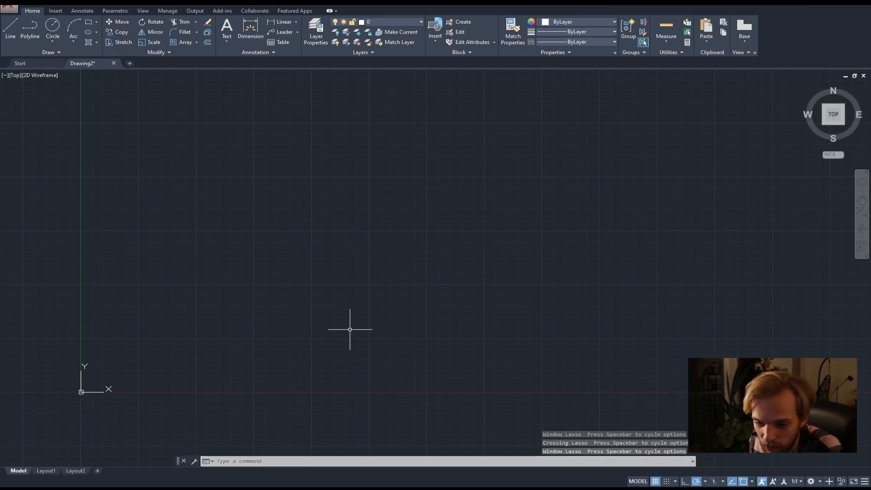
# Open the Options dialog and review its file locations and the color theme choices in the display settings.
pyautogui.moveTo(395, 268); pyautogui.dragTo(404, 292, button='middle')
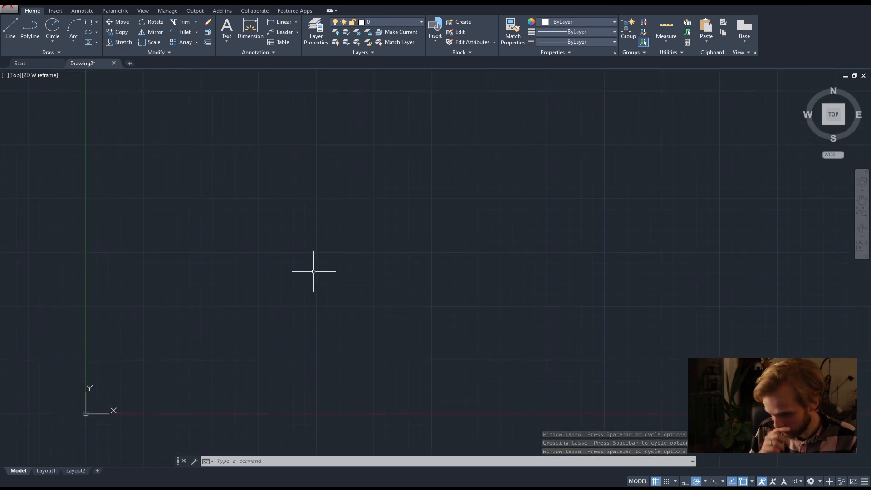
pyautogui.write('OPTIONS')
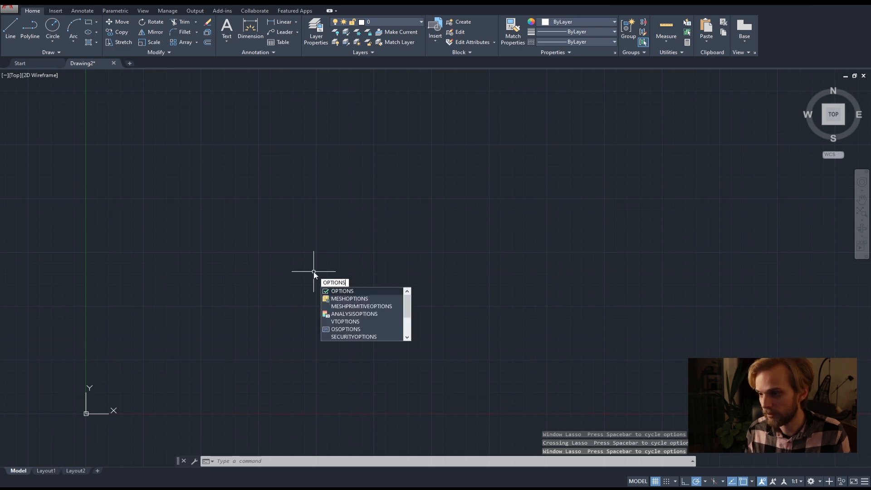
pyautogui.press('Return')
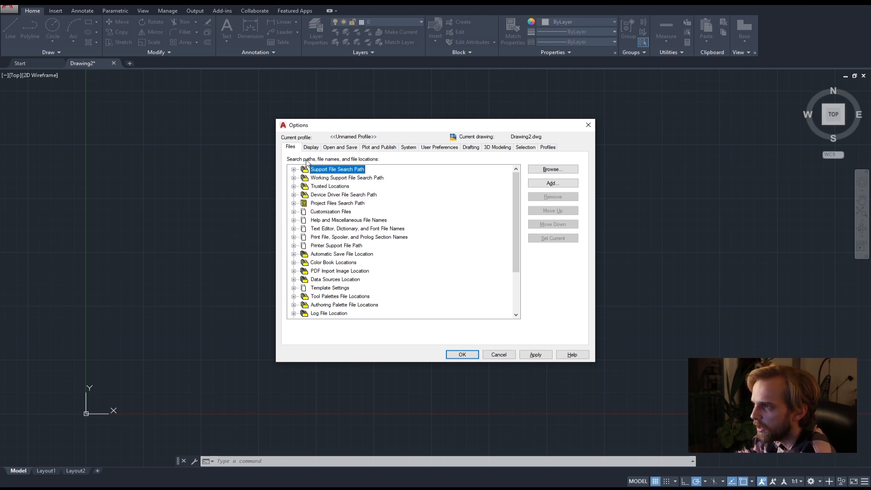
pyautogui.scroll(-3, 369, 245)
pyautogui.scroll(3, 359, 236)
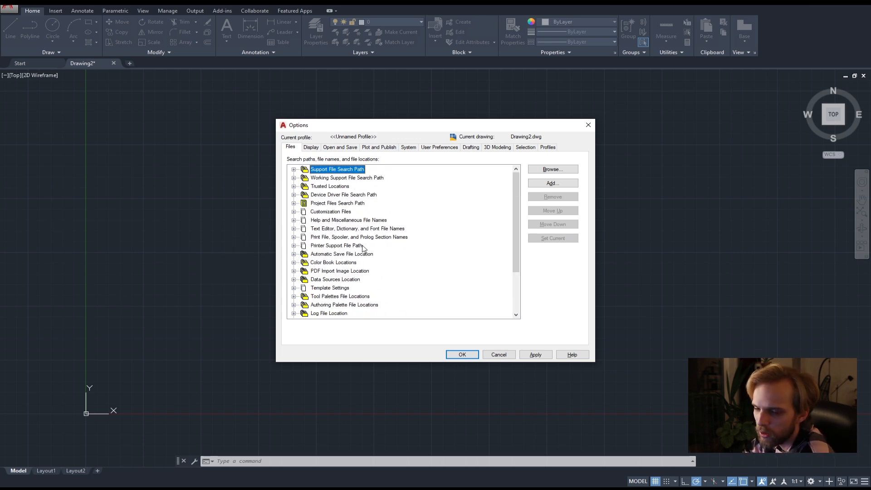
pyautogui.click(310, 147)
pyautogui.click(347, 168)
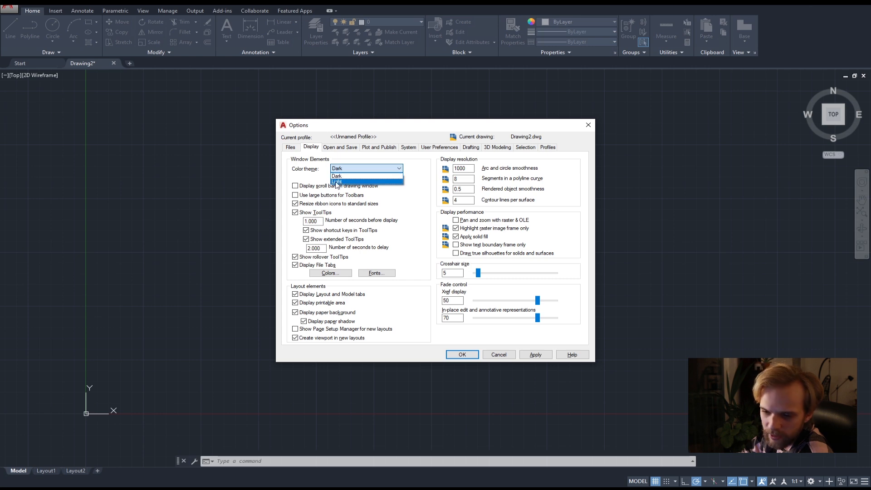
pyautogui.click(344, 169)
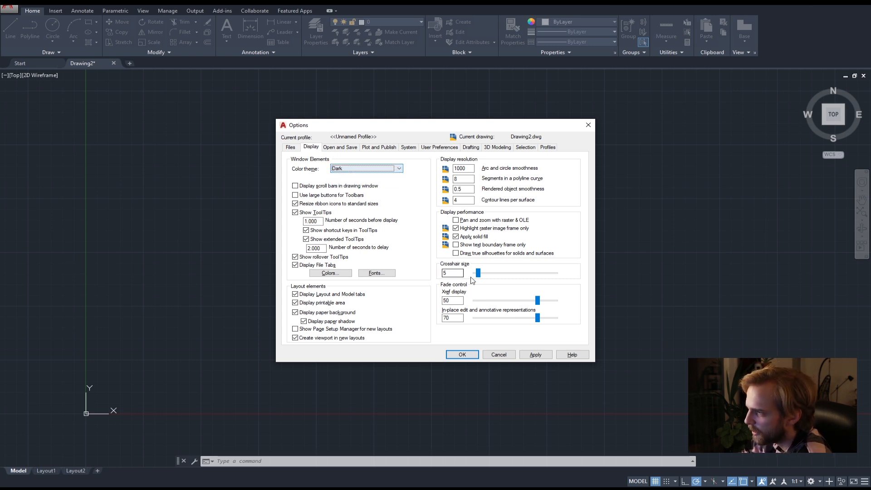
pyautogui.moveTo(434, 133); pyautogui.dragTo(214, 114)
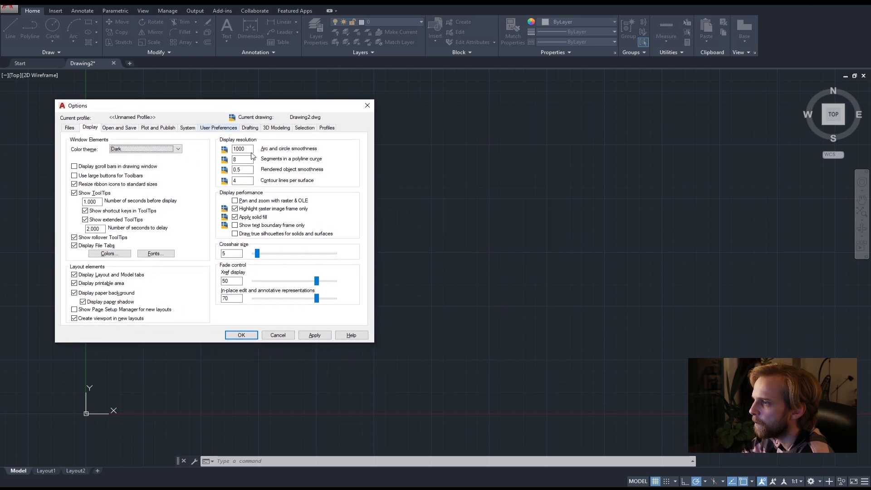
# Set the crosshair size to 100 in the display options and accept it to try it in the drawing area.
pyautogui.moveTo(258, 253); pyautogui.dragTo(521, 300)
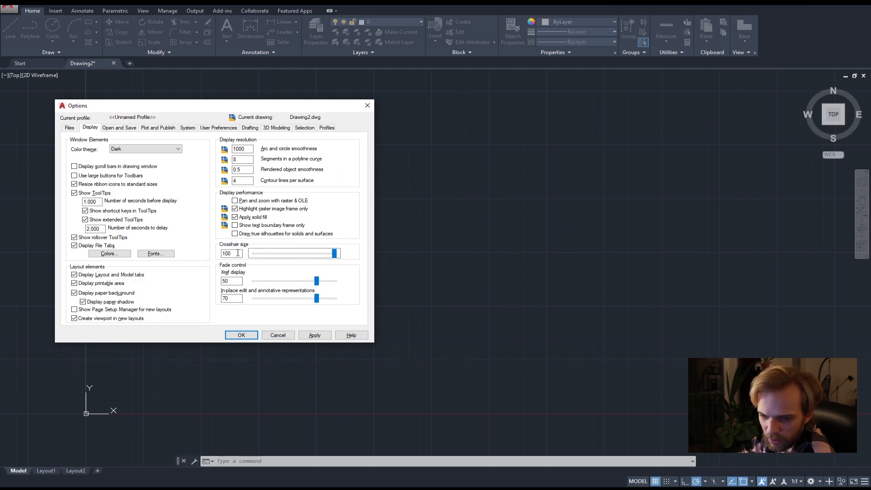
pyautogui.click(316, 335)
pyautogui.click(236, 334)
pyautogui.click(241, 330)
pyautogui.click(310, 196)
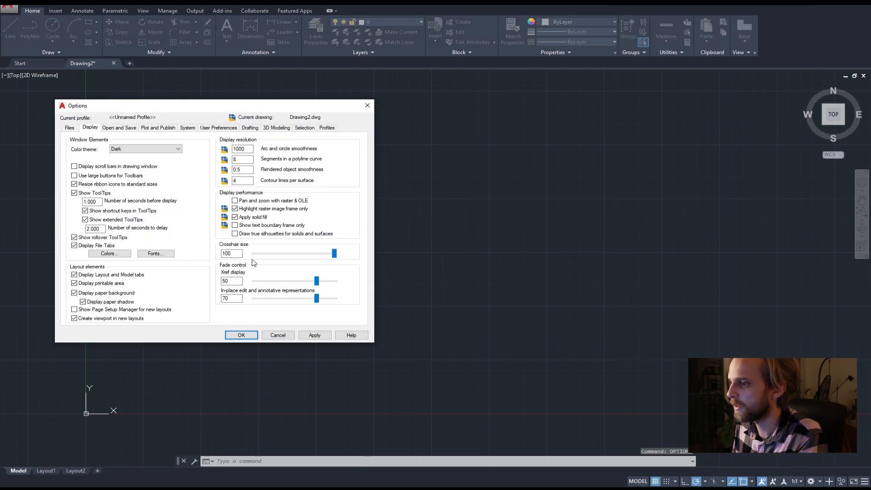
# Set the crosshair size back to 5 in the display options and accept the change.
pyautogui.moveTo(235, 253); pyautogui.dragTo(171, 253)
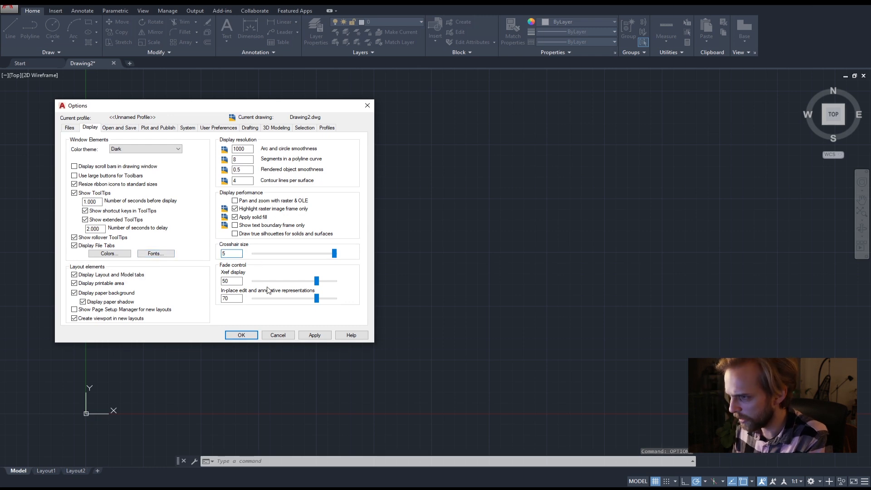
pyautogui.write('5')
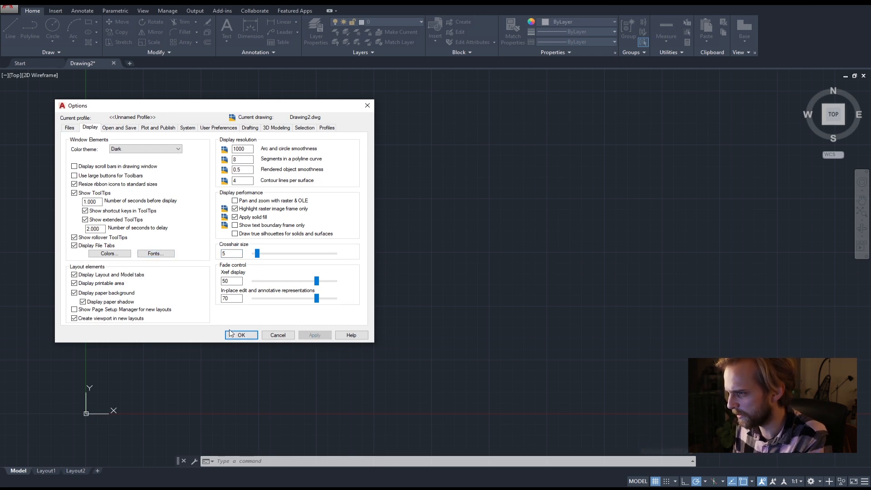
pyautogui.click(241, 335)
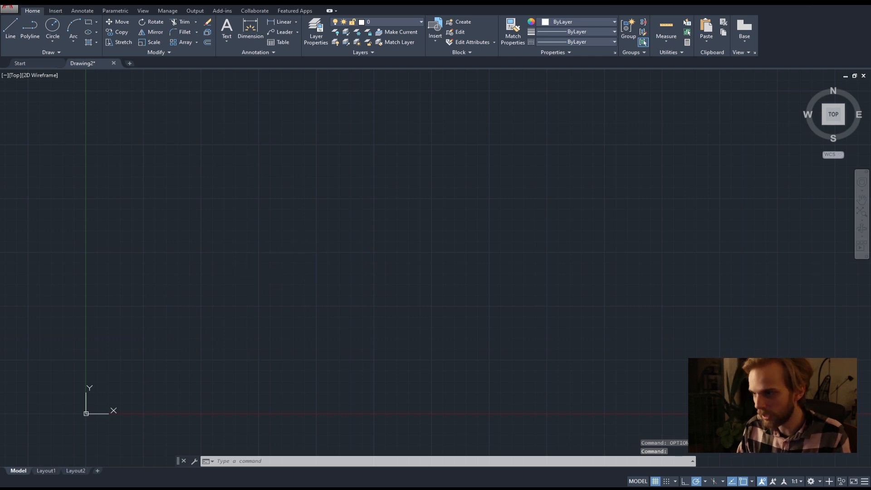
# Reopen the Options dialog and review the Open and Save, Plot and Publish, System, User Preferences, Drafting and 3D Modeling settings.
pyautogui.press('Return')
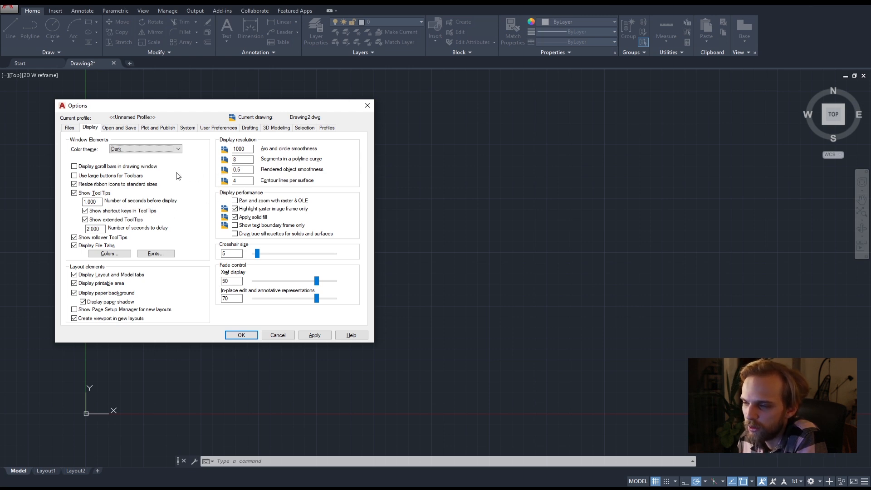
pyautogui.click(121, 129)
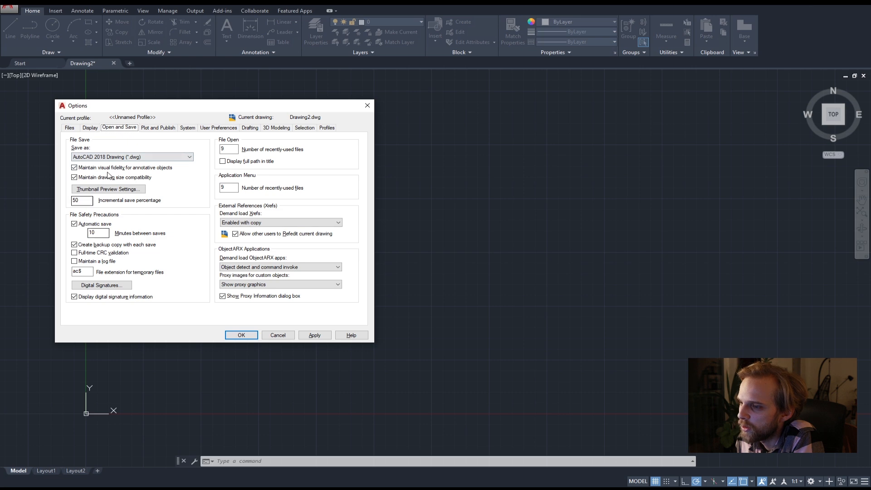
pyautogui.click(159, 129)
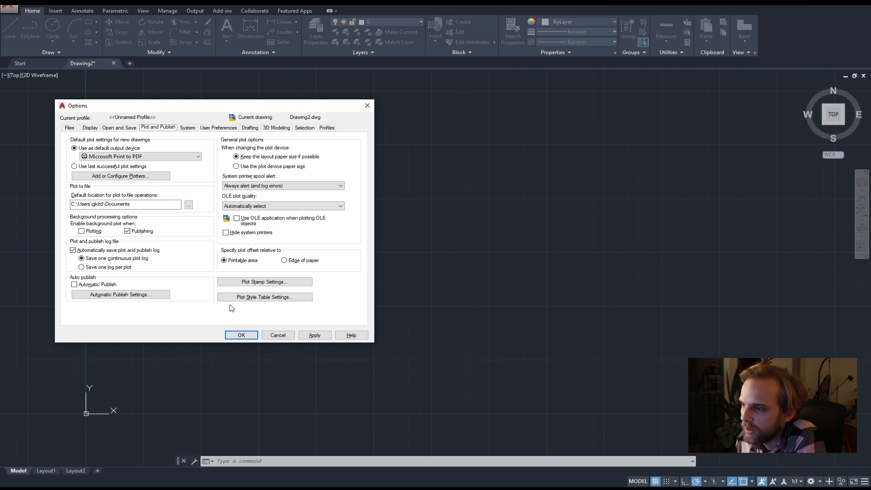
pyautogui.click(187, 128)
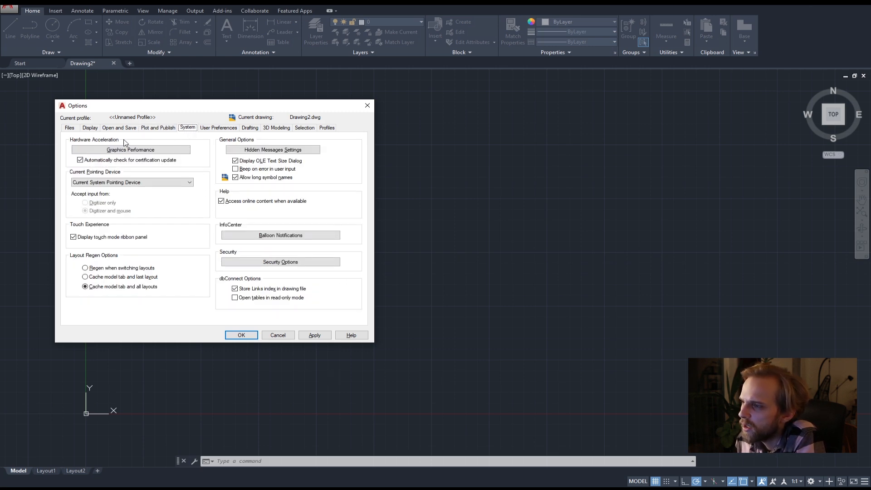
pyautogui.click(208, 128)
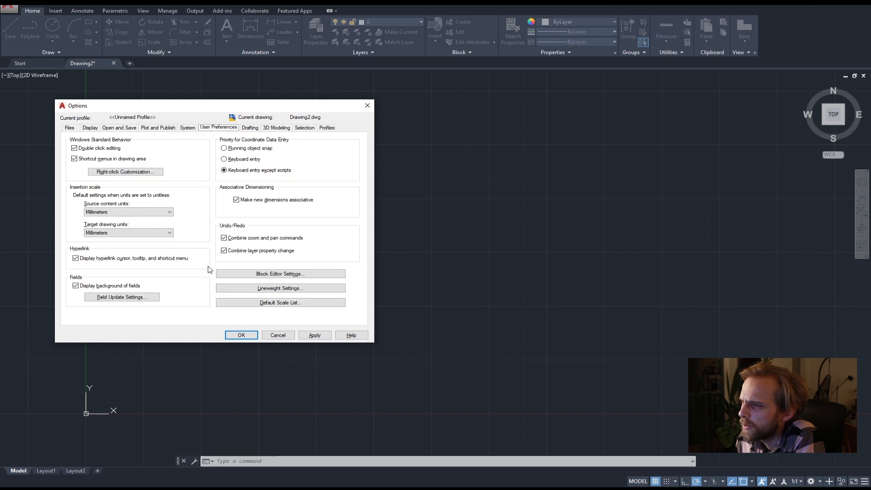
pyautogui.click(250, 128)
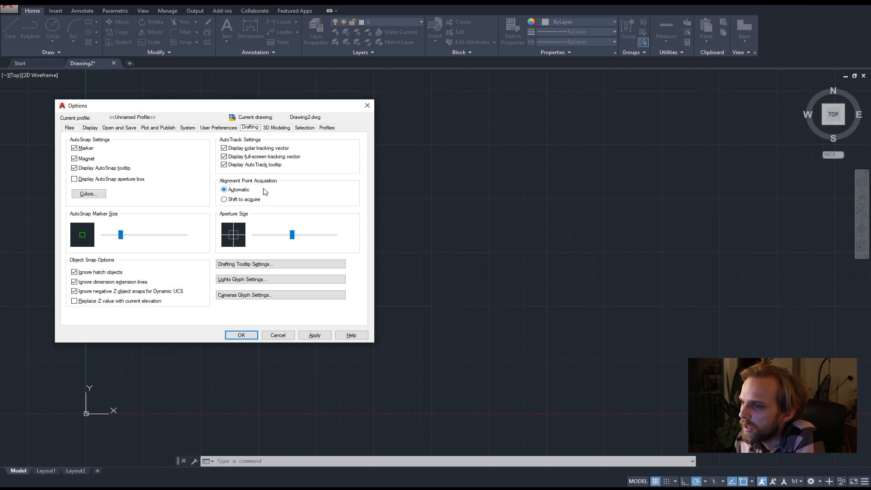
pyautogui.click(213, 128)
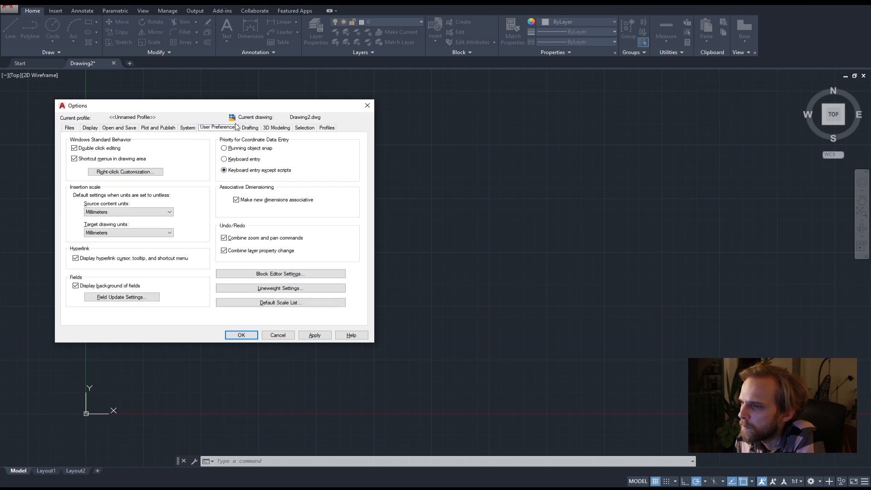
pyautogui.click(249, 128)
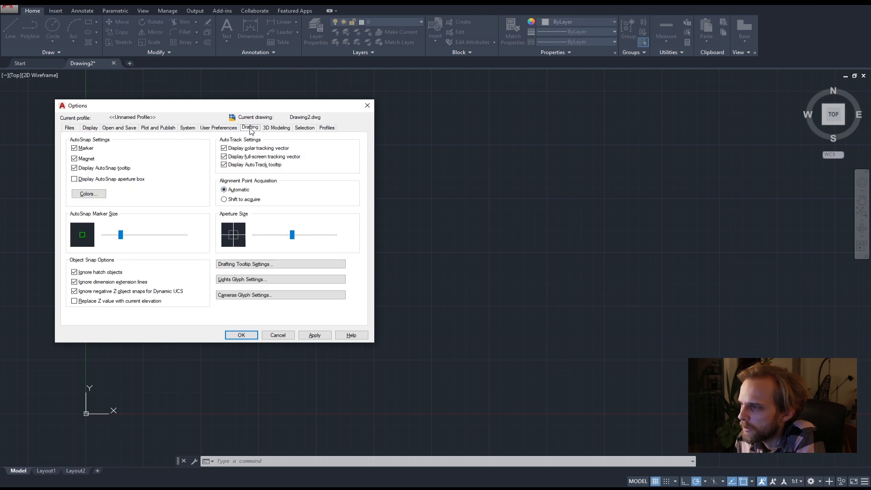
pyautogui.click(278, 129)
pyautogui.click(245, 128)
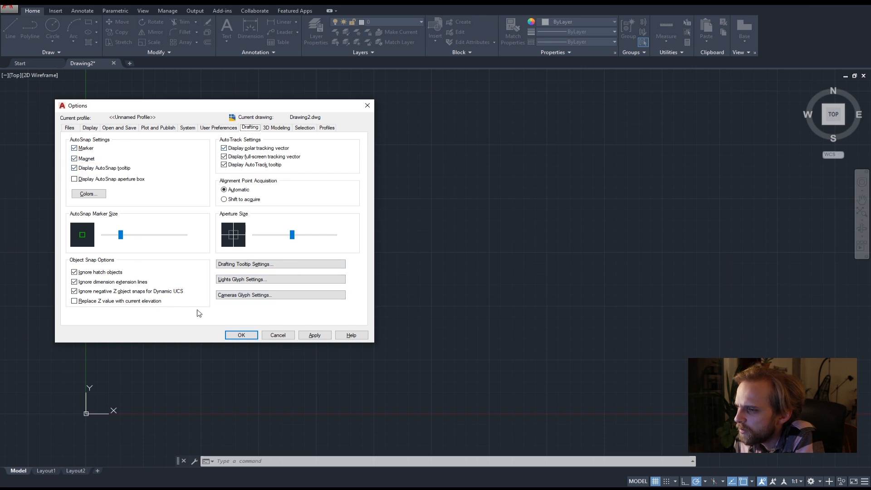
pyautogui.click(281, 129)
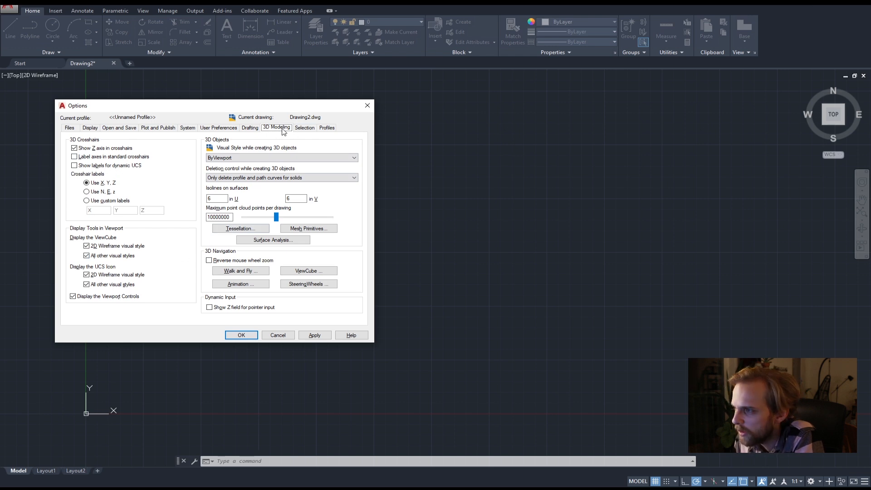
# Turn off "Allow press and drag for Lasso" in the Selection options and accept the change.
pyautogui.click(304, 128)
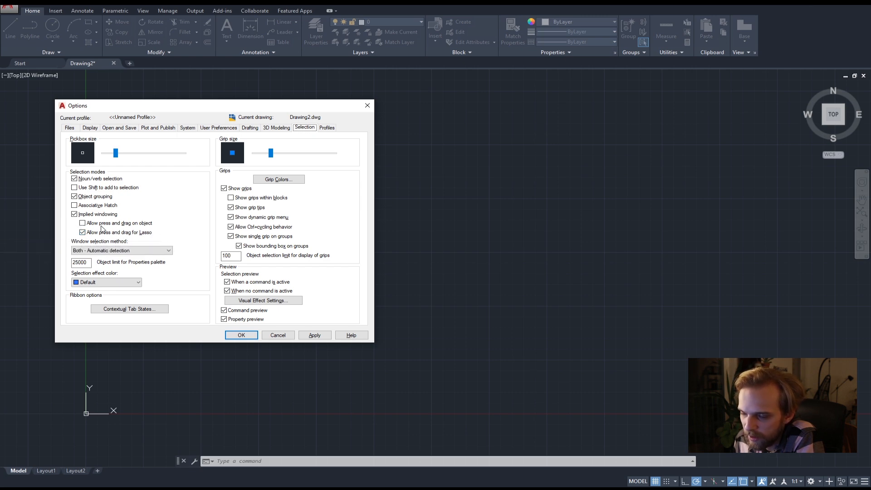
pyautogui.click(83, 233)
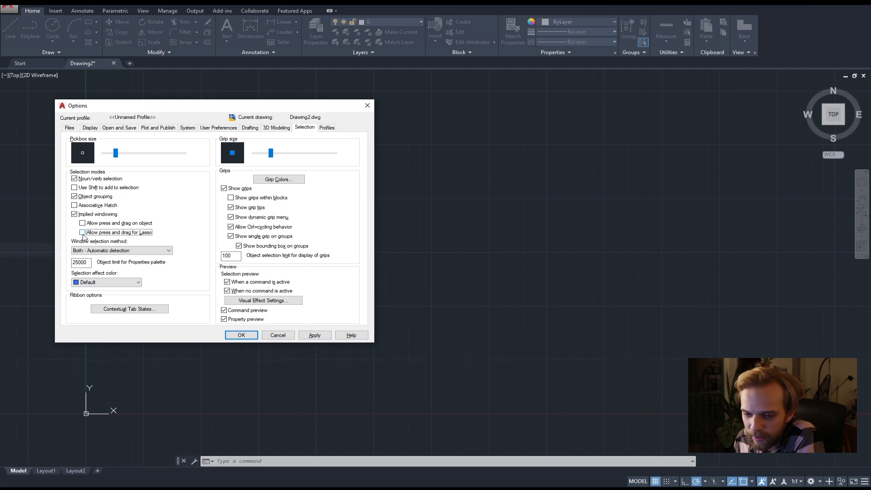
pyautogui.click(315, 335)
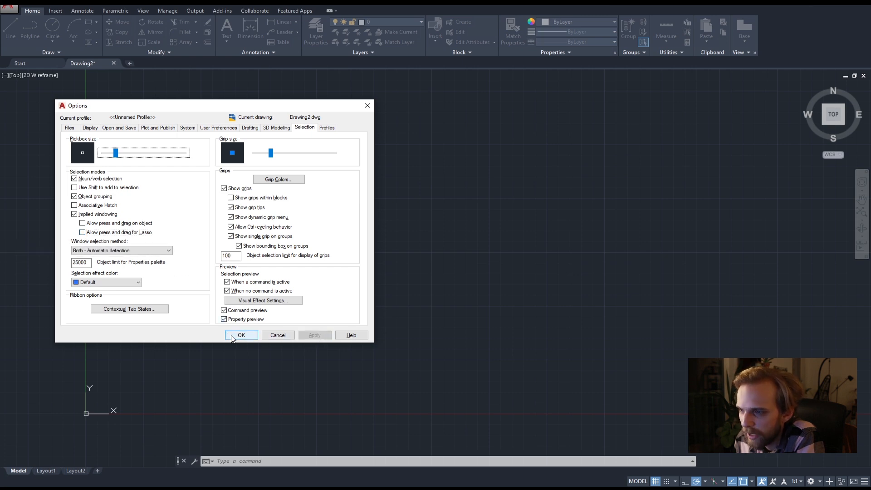
pyautogui.click(232, 336)
# Practise two-corner rectangular selections in the empty drawing area, placing opposite corners in both the window and crossing directions.
pyautogui.click(238, 323)
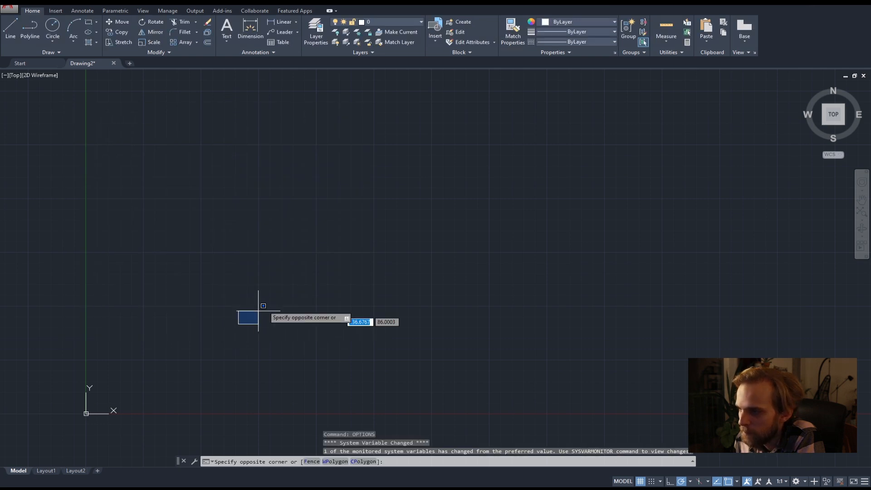
pyautogui.click(502, 157)
pyautogui.click(501, 130)
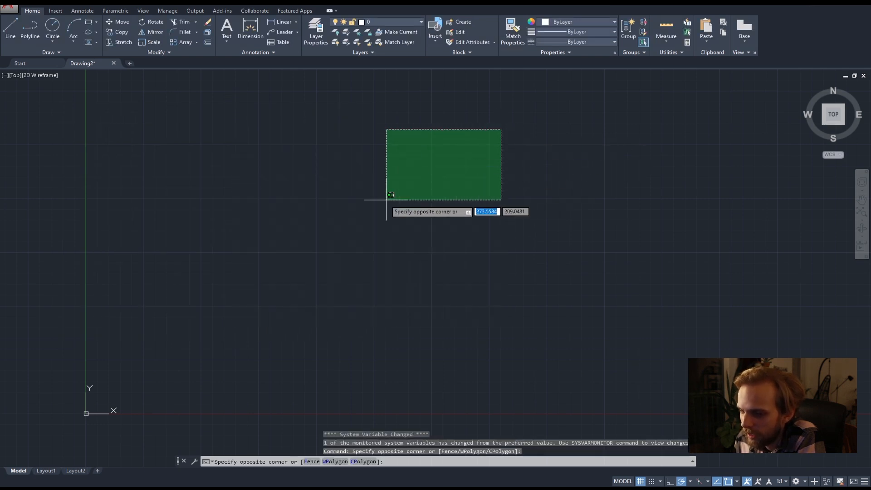
pyautogui.click(244, 337)
pyautogui.click(213, 376)
pyautogui.click(525, 146)
pyautogui.click(525, 146)
pyautogui.click(226, 386)
pyautogui.click(215, 398)
pyautogui.click(506, 179)
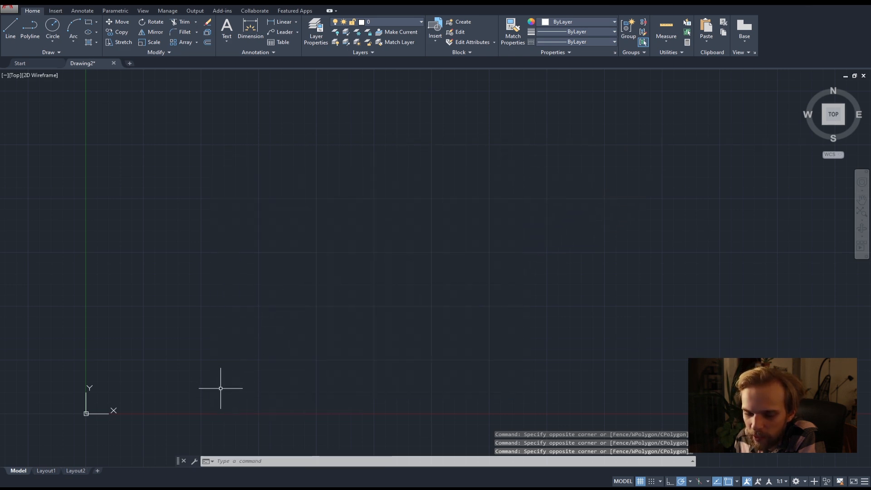
pyautogui.click(220, 388)
pyautogui.click(485, 164)
pyautogui.click(485, 164)
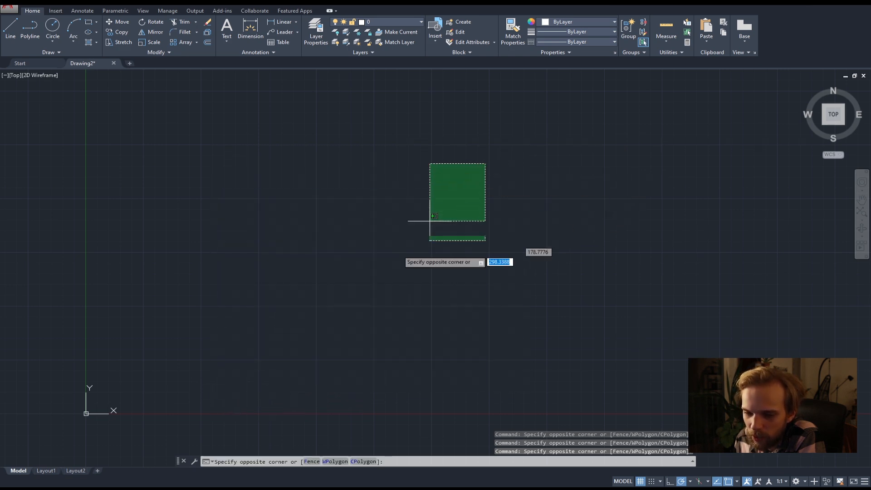
pyautogui.click(221, 407)
pyautogui.click(221, 407)
pyautogui.click(475, 201)
pyautogui.click(475, 201)
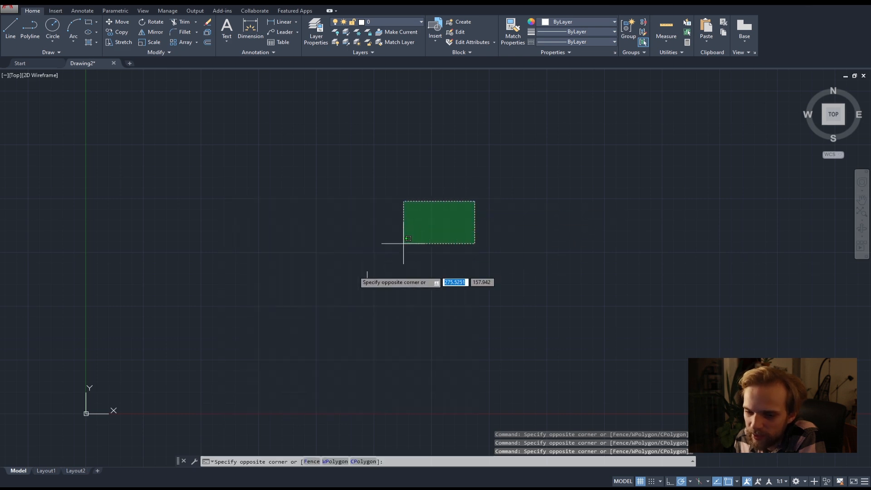
pyautogui.click(185, 380)
pyautogui.click(185, 380)
pyautogui.click(467, 185)
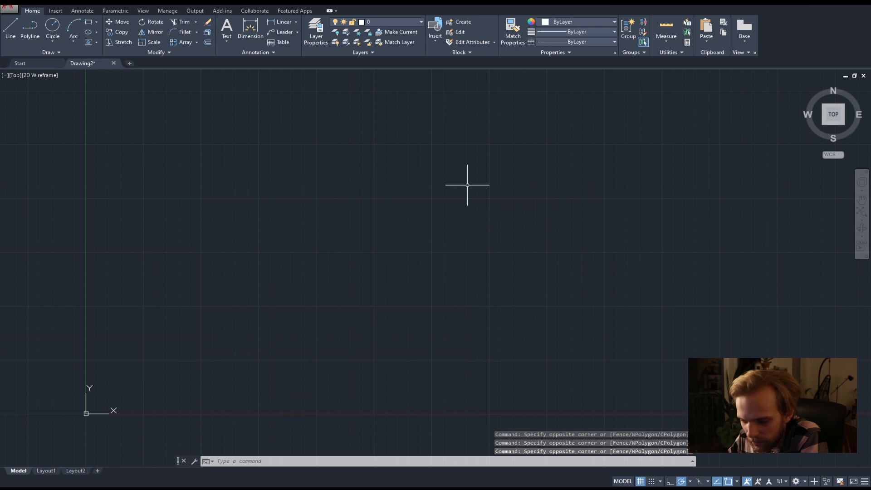
pyautogui.click(461, 184)
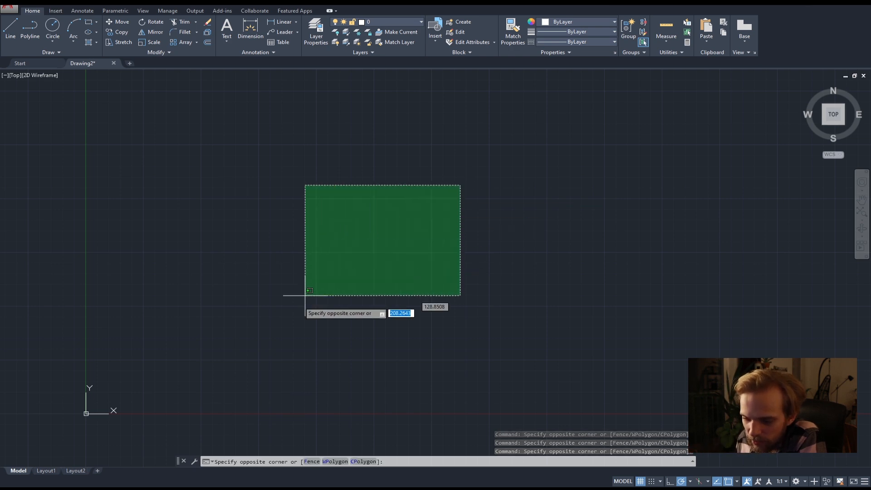
pyautogui.click(236, 374)
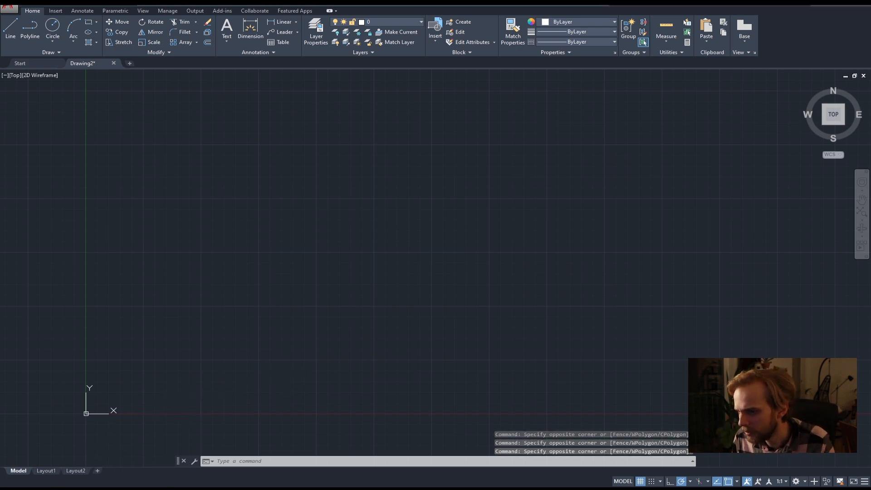
# Switch to the AutoCAD Architecture 2019 session running on the remote desktop in the browser.
pyautogui.hotkey('alt', 'Tab')
pyautogui.hotkey('ctrl', 'Tab')
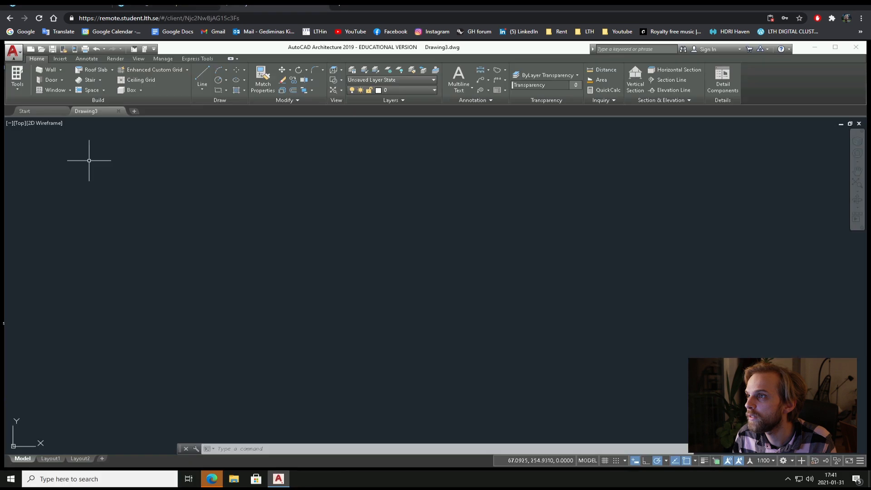
pyautogui.scroll(-3, 345, 243)
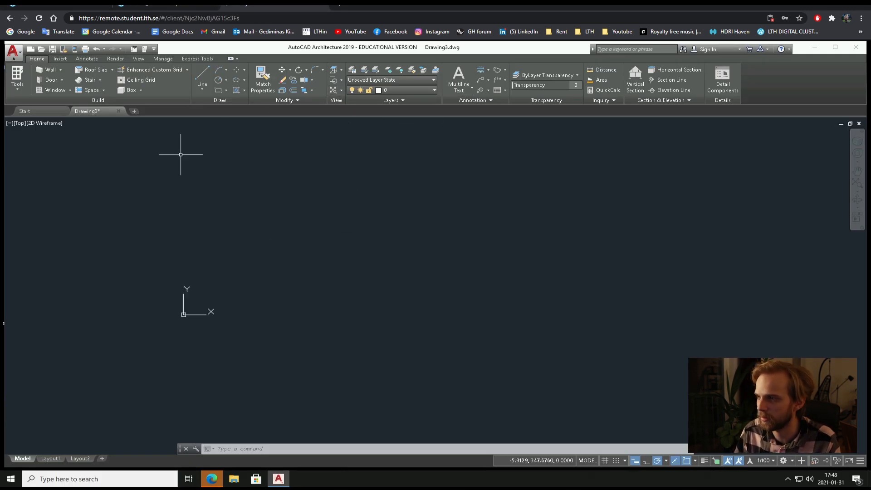
pyautogui.moveTo(278, 236); pyautogui.dragTo(266, 268, button='middle')
# Turn off "Allow press and drag for Lasso" in the remote session's Selection options and apply the change.
pyautogui.write('ption')
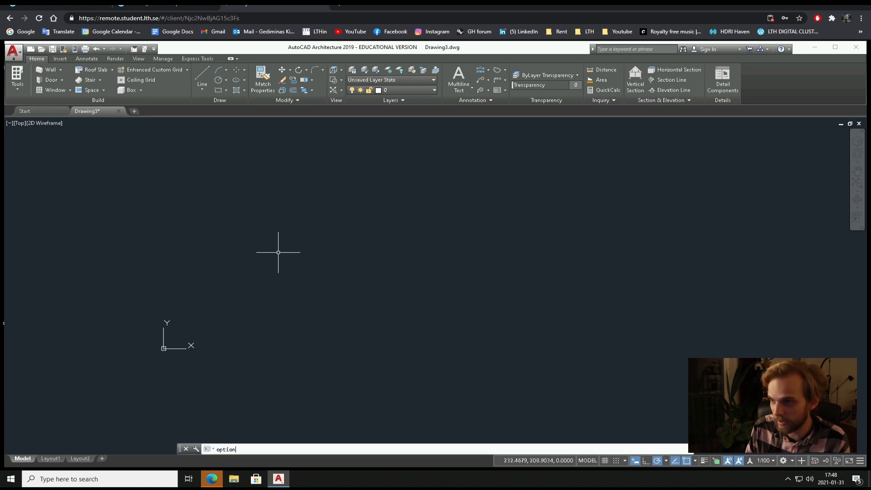
pyautogui.press('Return')
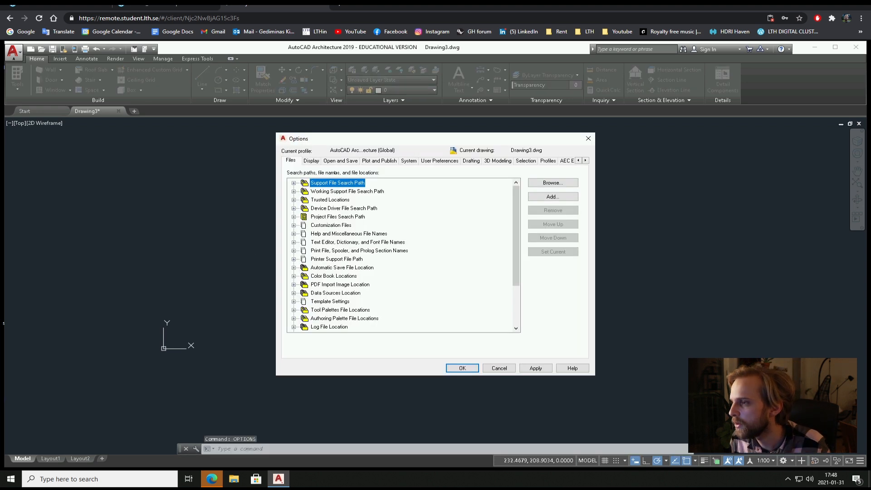
pyautogui.click(520, 162)
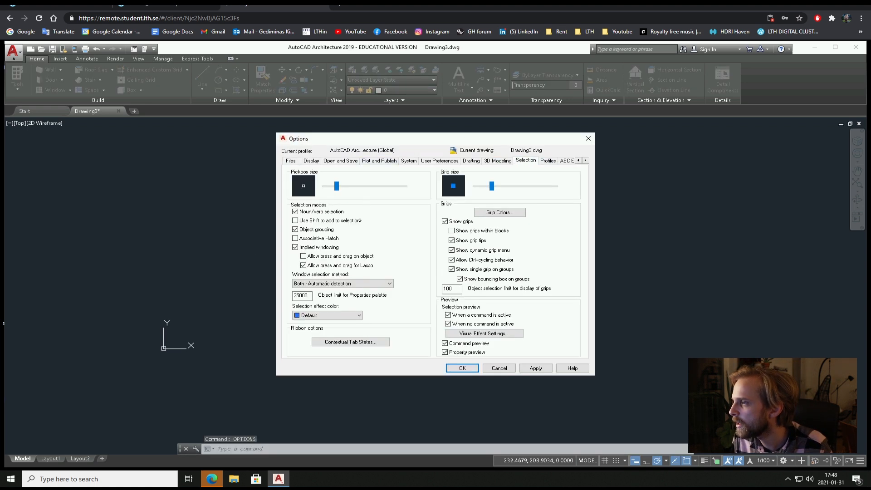
pyautogui.click(531, 368)
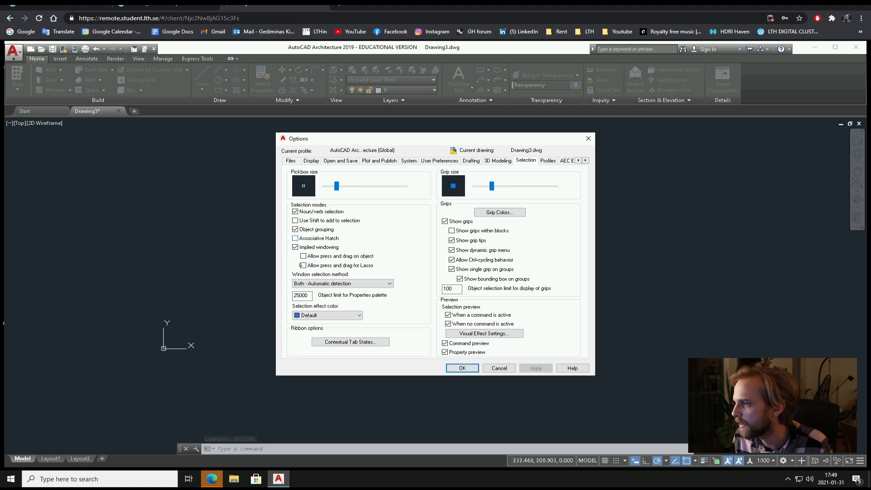
pyautogui.press('Return')
pyautogui.moveTo(276, 302); pyautogui.dragTo(271, 340)
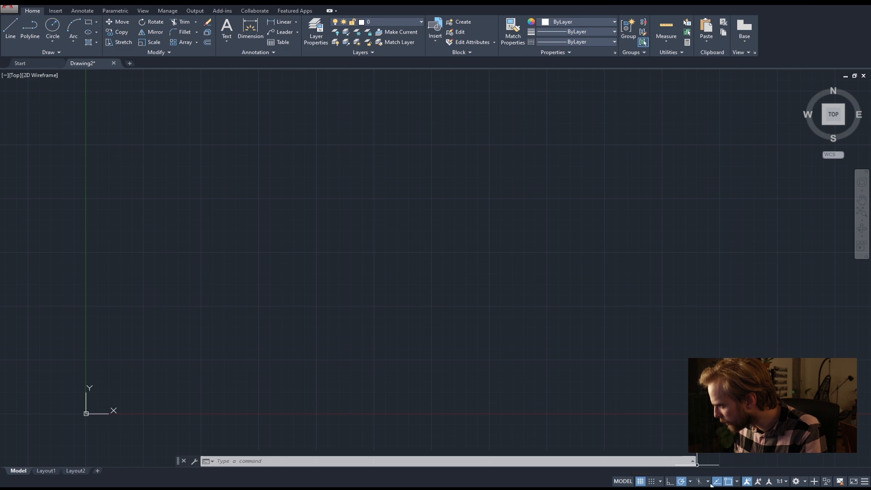
# Review the available object snap modes for Drawing2 without changing any of them.
pyautogui.click(737, 481)
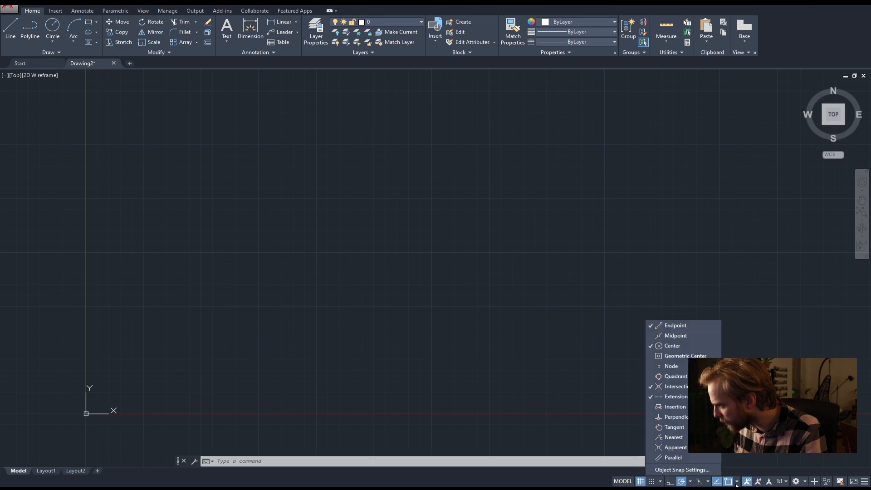
pyautogui.click(738, 484)
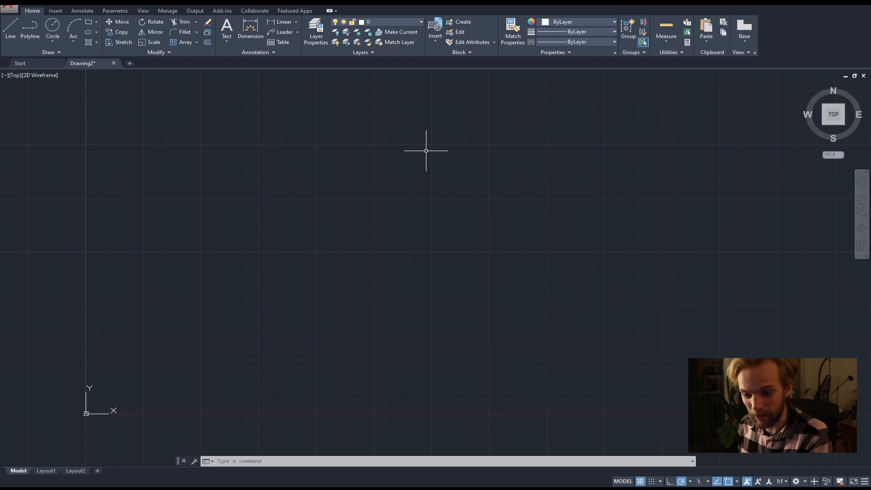
pyautogui.moveTo(376, 189)
pyautogui.mouseDown(button='middle')
pyautogui.moveTo(375, 241)
pyautogui.moveTo(237, 281)
pyautogui.mouseUp(button='middle')
pyautogui.scroll(-6, 375, 240)
pyautogui.scroll(2, 237, 281)
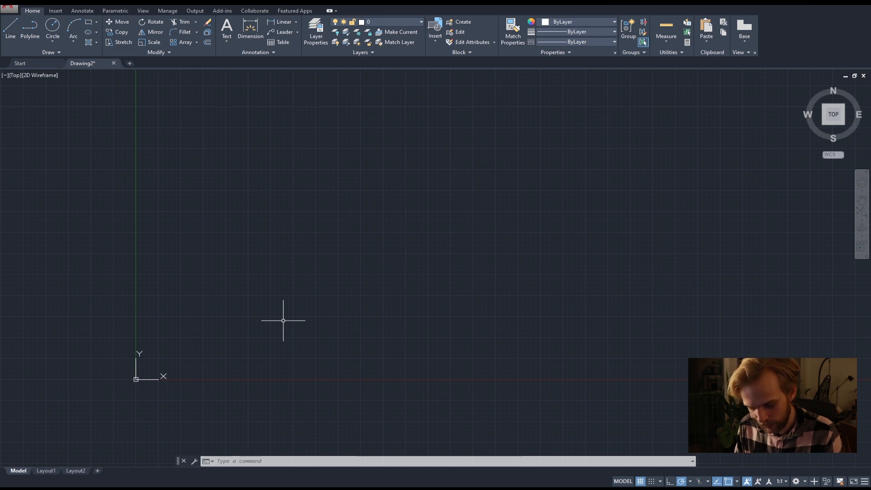
# Set the angle precision to 0.0 in the drawing units and accept the change.
pyautogui.write('unit')
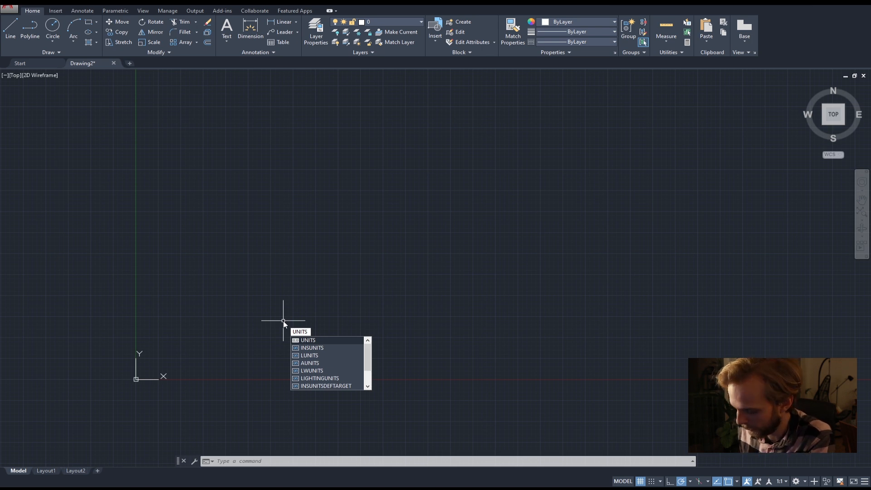
pyautogui.press('Return')
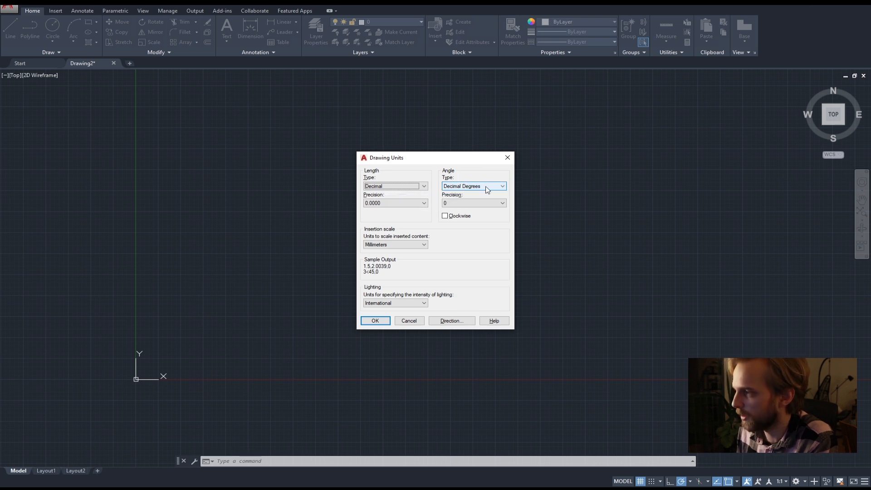
pyautogui.click(457, 203)
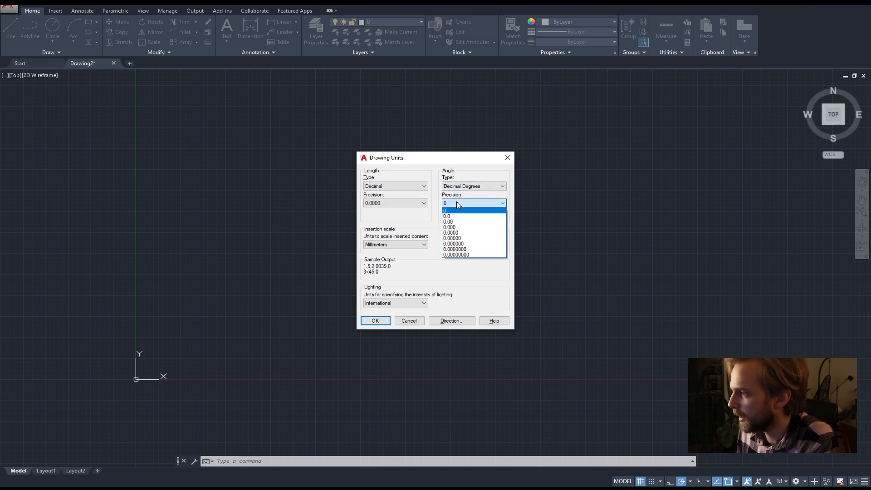
pyautogui.click(457, 203)
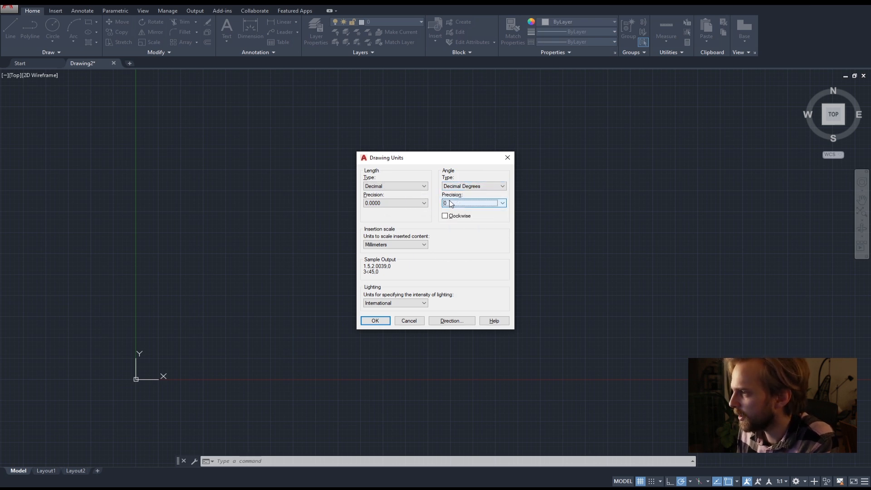
pyautogui.click(473, 206)
pyautogui.click(473, 206)
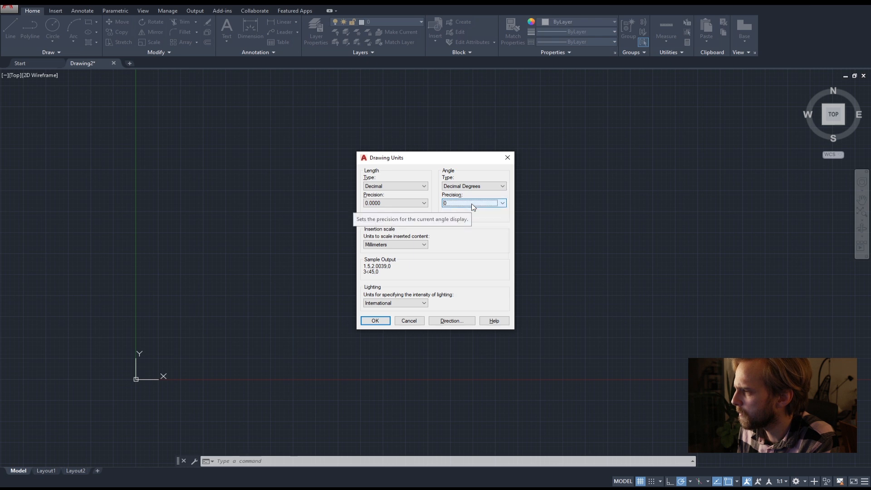
pyautogui.click(473, 206)
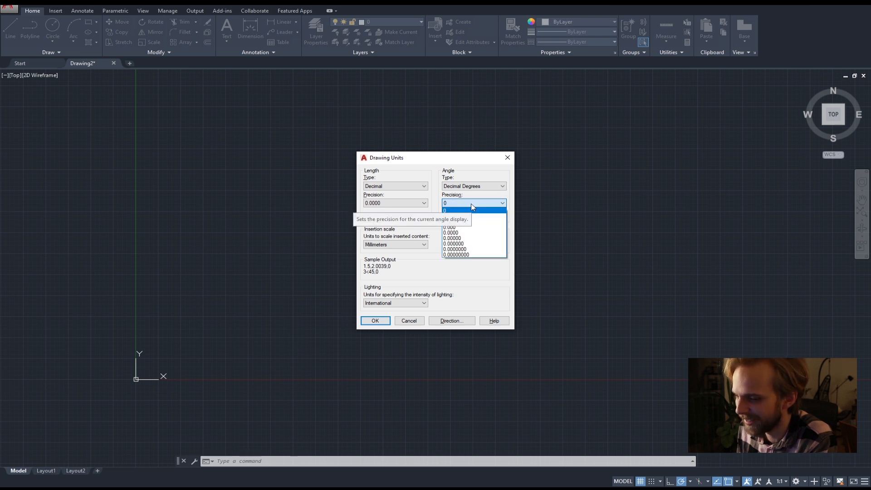
pyautogui.click(459, 217)
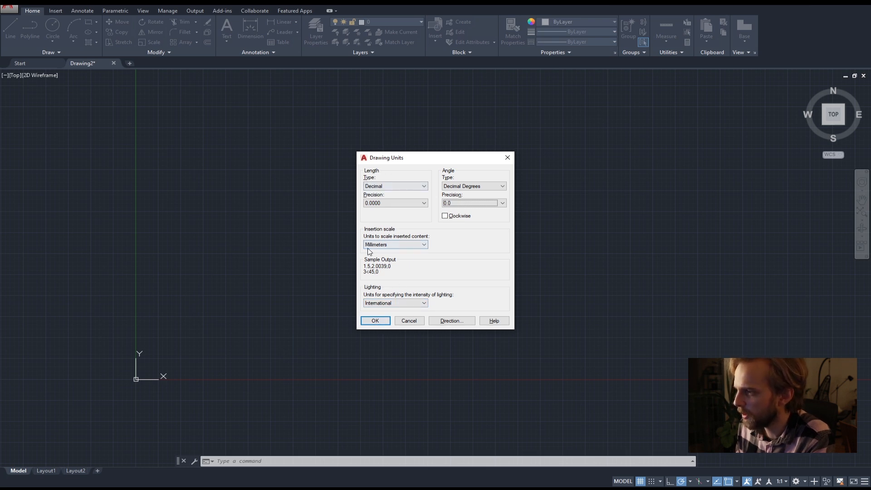
pyautogui.click(376, 320)
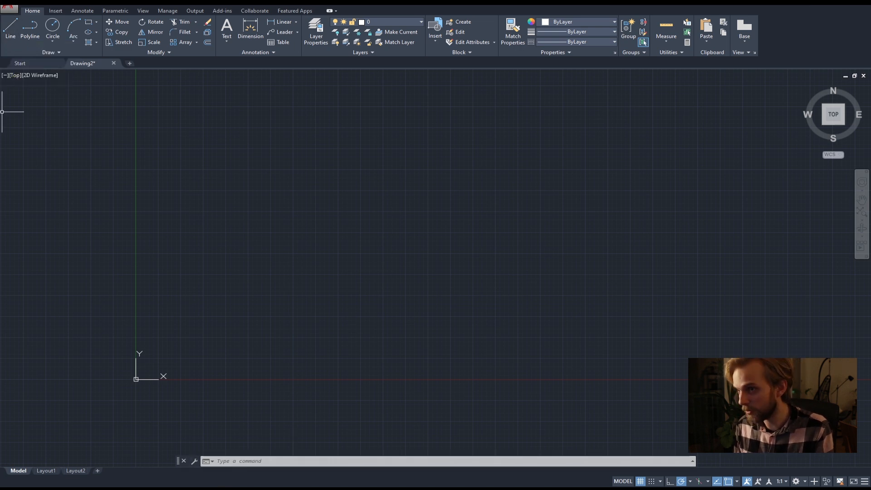
# Switch to the remote AutoCAD Architecture session for a brief comparison and return to the local Drawing2.
pyautogui.click(155, 487)
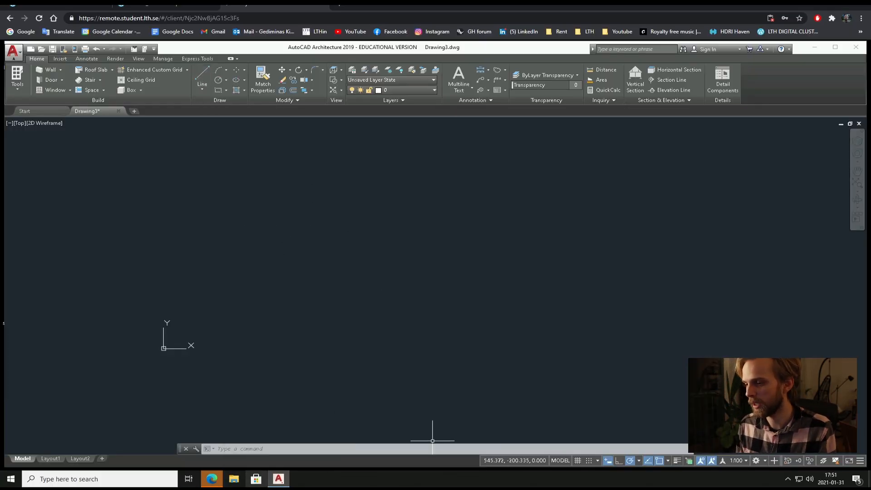
pyautogui.moveTo(255, 488)
pyautogui.click(256, 453)
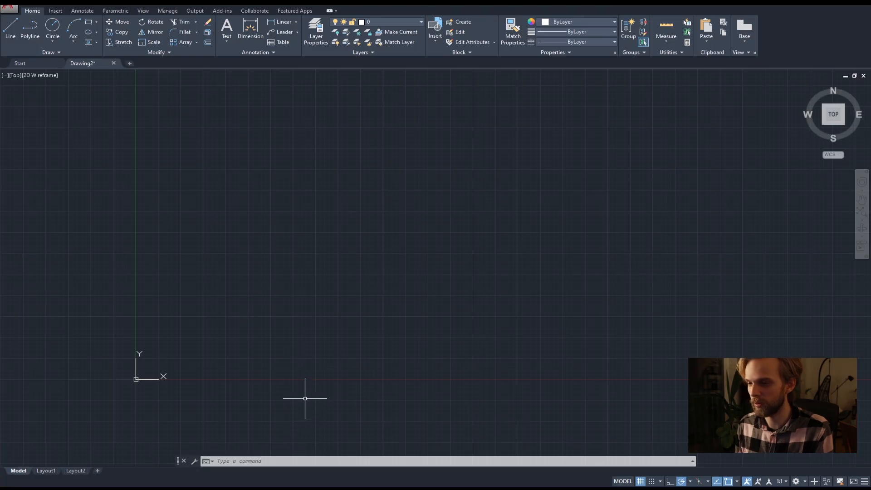
# Draw three connected line segments above the origin, the first about 270 units long at about 42°, rising to a peak and descending.
pyautogui.write('L')
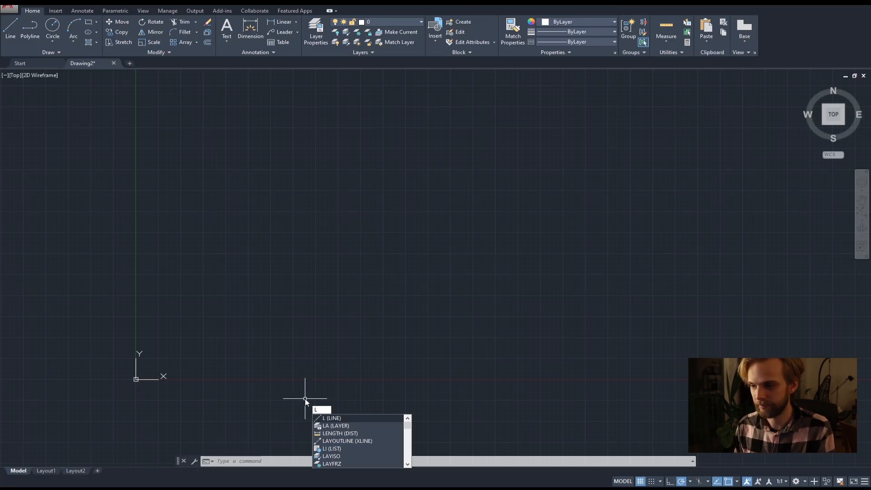
pyautogui.press('Return')
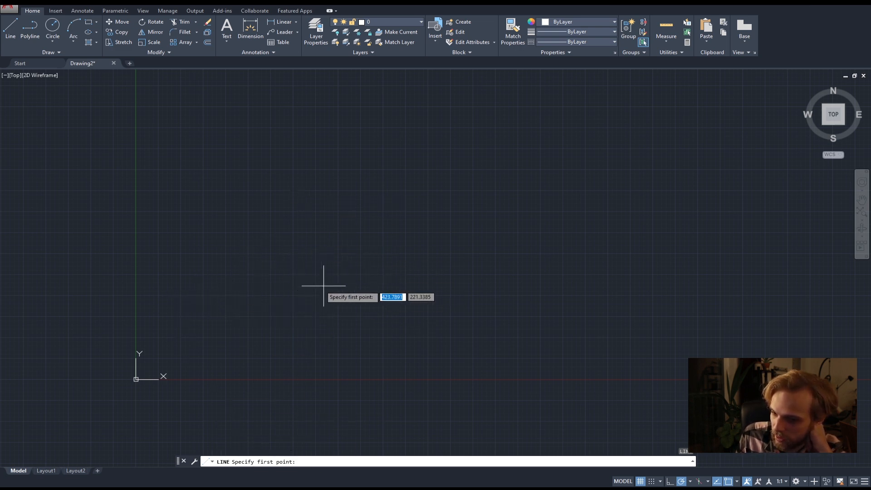
pyautogui.click(226, 270)
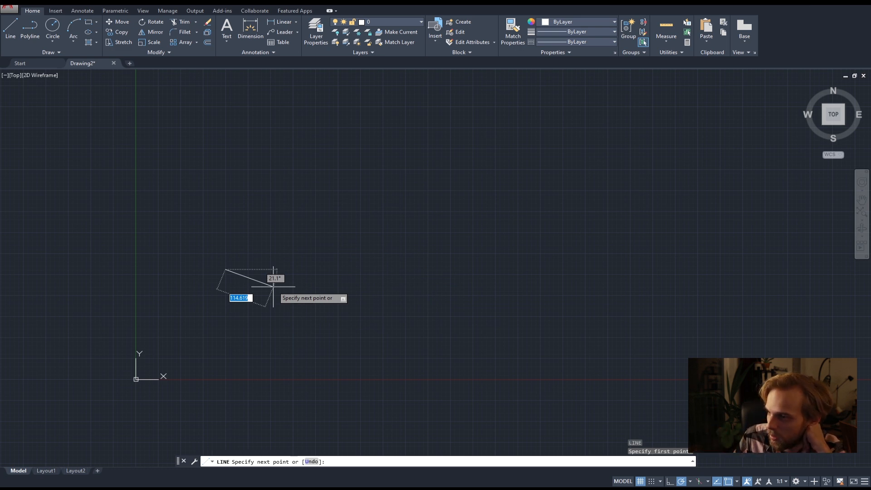
pyautogui.click(315, 193)
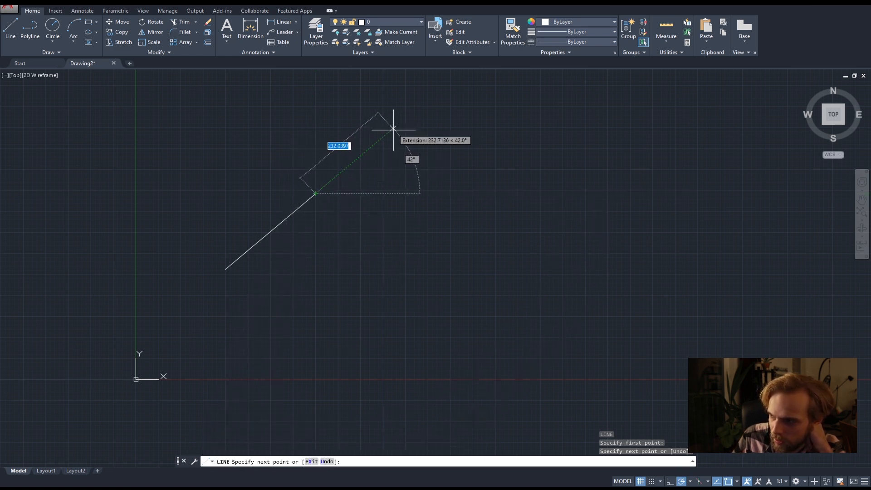
pyautogui.click(407, 164)
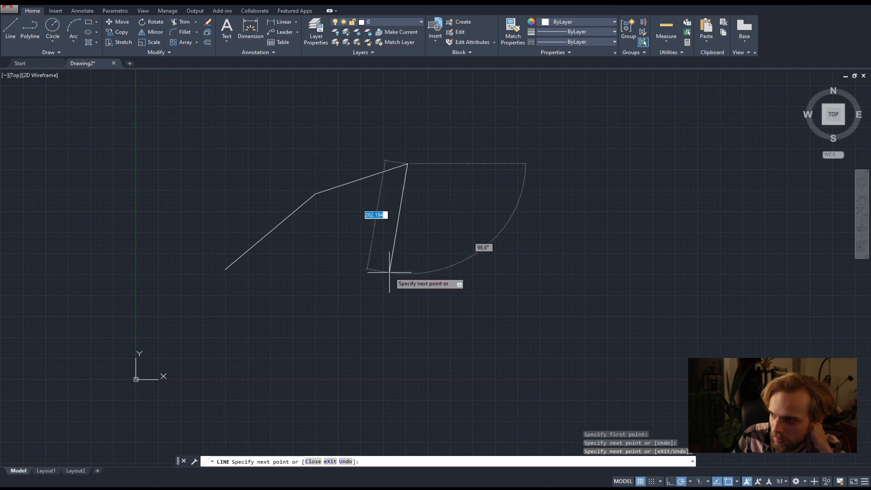
pyautogui.click(457, 243)
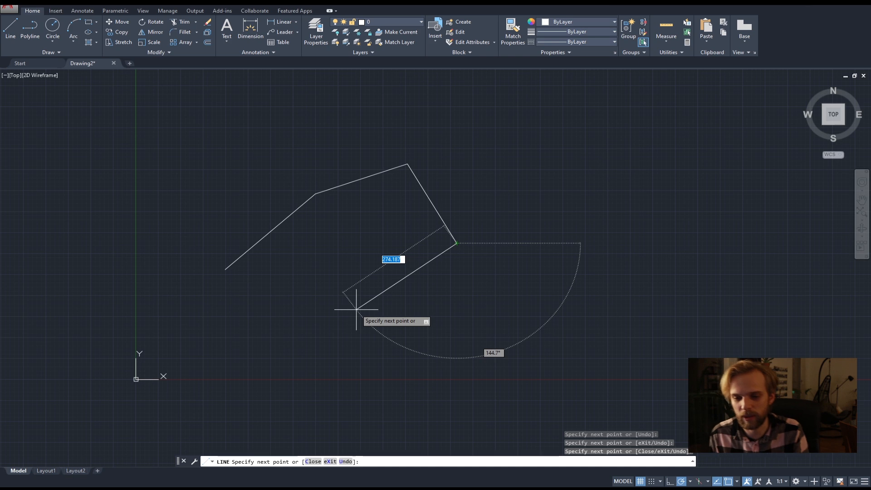
# Extend the line chain with nine more segments looping around the first ones, ending beside the chain's starting point, and finish the command.
pyautogui.click(356, 310)
pyautogui.click(482, 362)
pyautogui.click(547, 141)
pyautogui.click(461, 114)
pyautogui.click(315, 147)
pyautogui.click(297, 94)
pyautogui.click(217, 146)
pyautogui.click(262, 196)
pyautogui.click(181, 246)
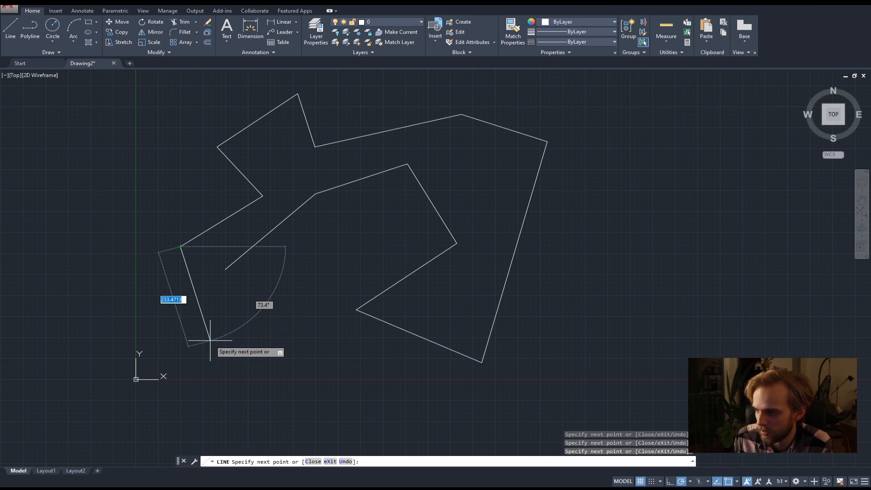
pyautogui.press('Return')
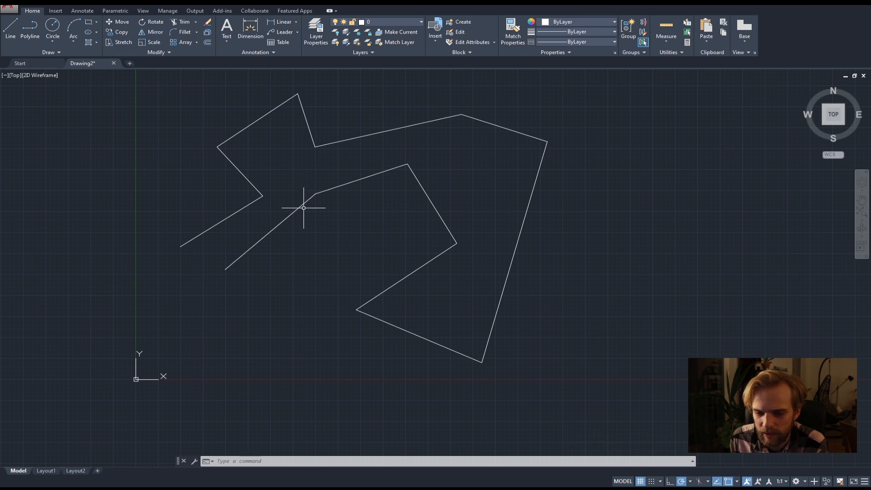
# Select the first two segments and the lower part of the long outer side one by one, and clear the selection.
pyautogui.click(288, 214)
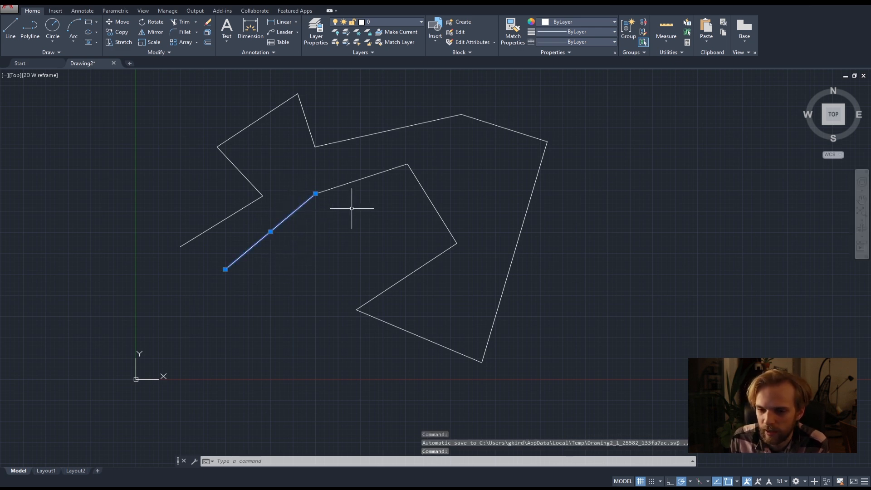
pyautogui.click(354, 180)
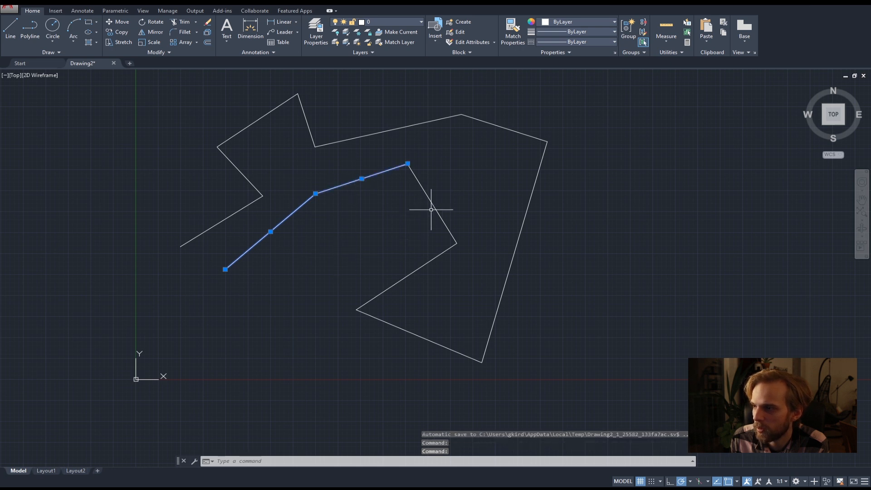
pyautogui.click(520, 230)
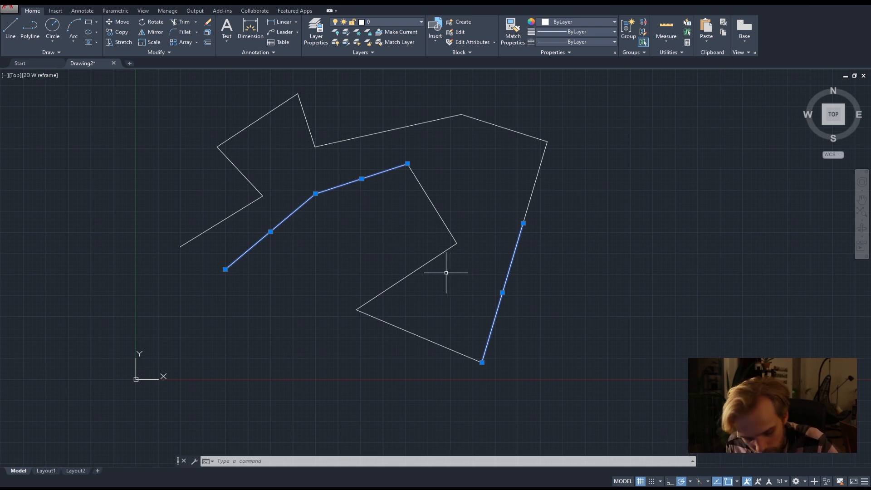
pyautogui.press('Escape')
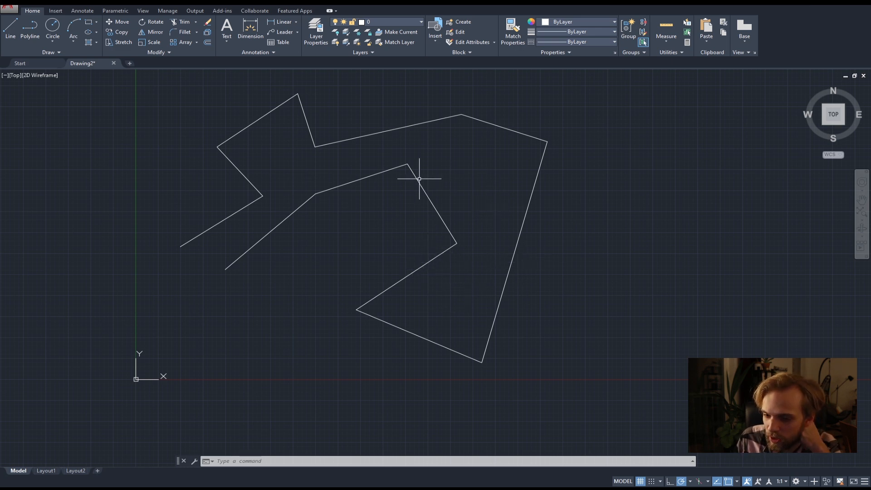
# Select the lines in the shape's lower-right area with a crossing selection, and clear the selection.
pyautogui.click(588, 351)
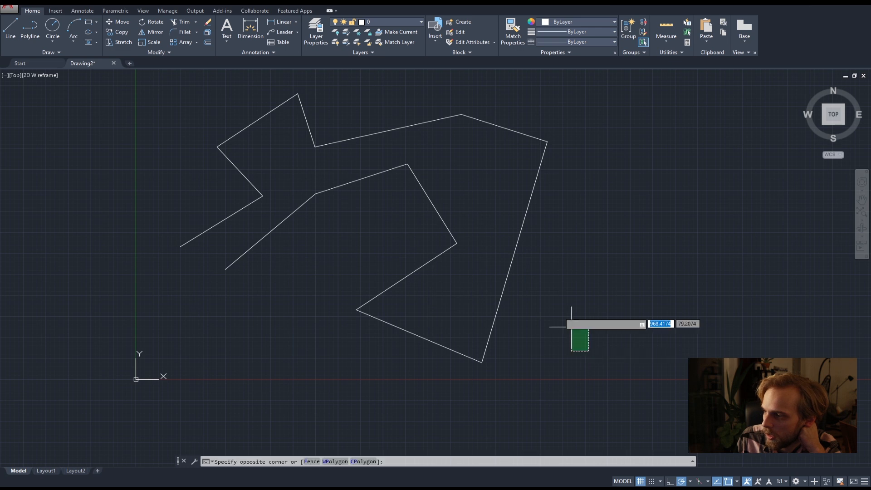
pyautogui.click(372, 147)
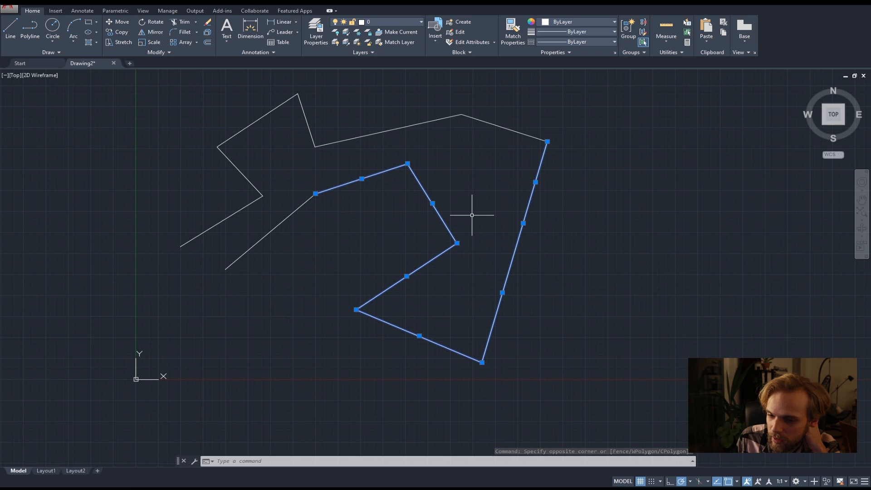
pyautogui.press('Escape')
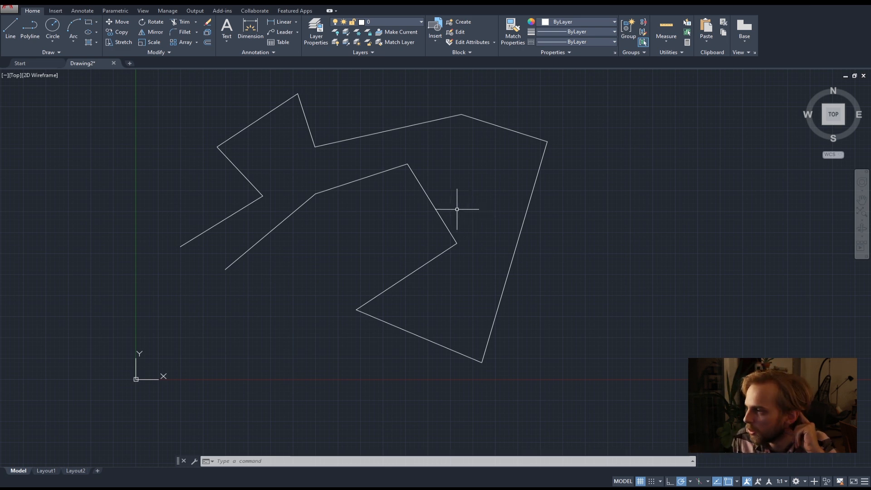
# Demonstrate one window and two crossing selection boxes in the blank space beside the shape.
pyautogui.moveTo(472, 179); pyautogui.dragTo(455, 218, button='middle')
pyautogui.scroll(-2, 455, 218)
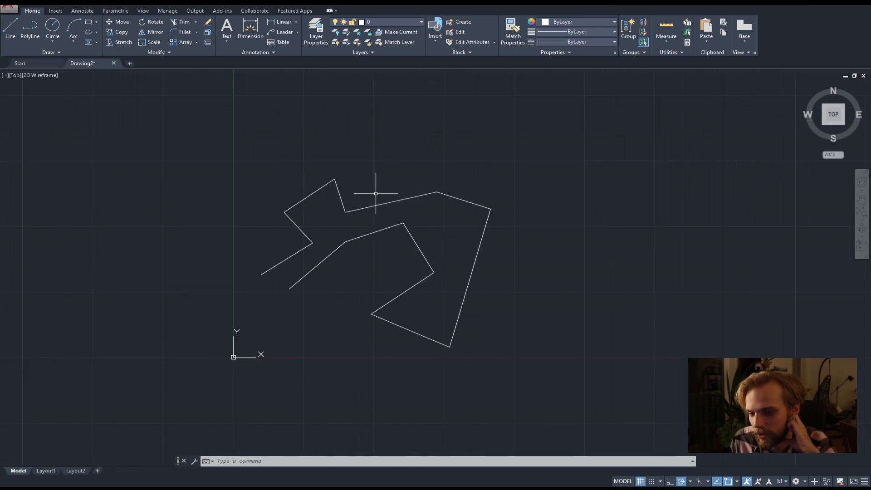
pyautogui.moveTo(447, 255); pyautogui.dragTo(427, 232, button='middle')
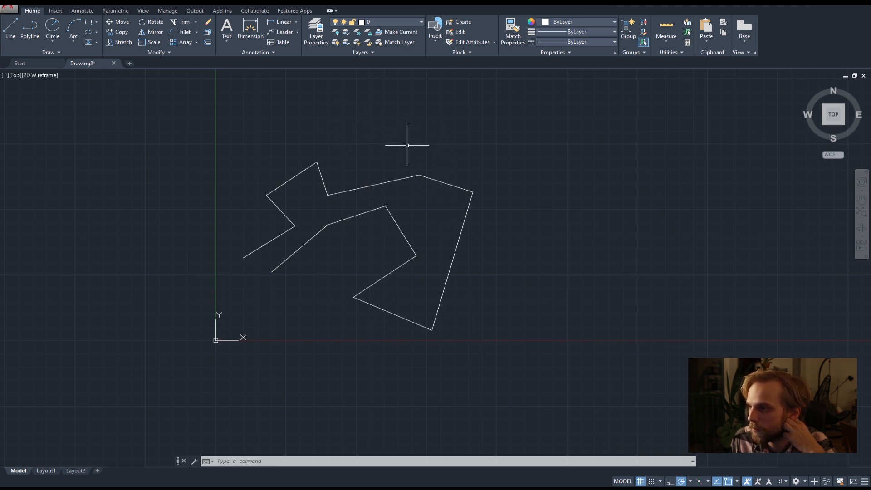
pyautogui.moveTo(534, 123)
pyautogui.mouseDown(button='middle')
pyautogui.moveTo(463, 152)
pyautogui.moveTo(441, 138)
pyautogui.mouseUp(button='middle')
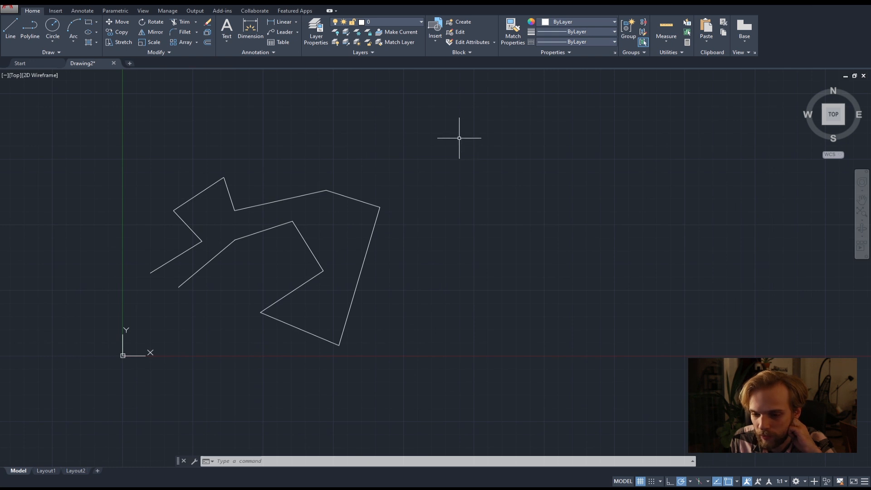
pyautogui.click(457, 138)
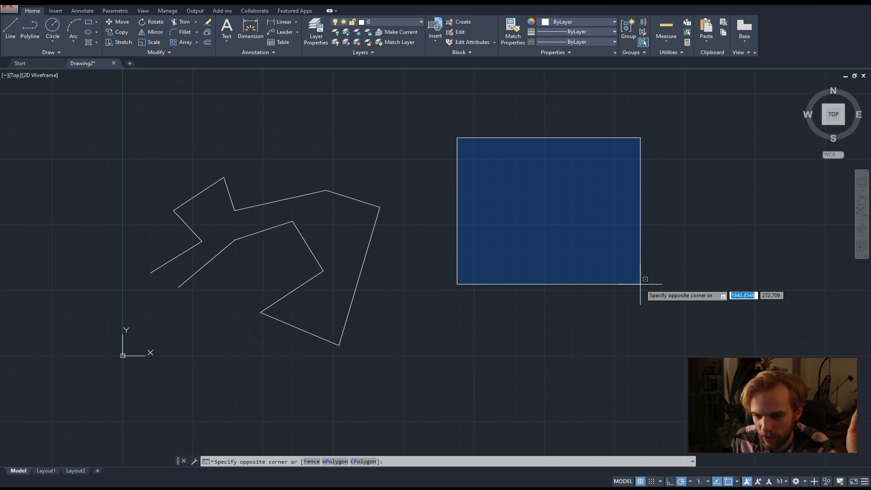
pyautogui.click(640, 284)
pyautogui.click(656, 293)
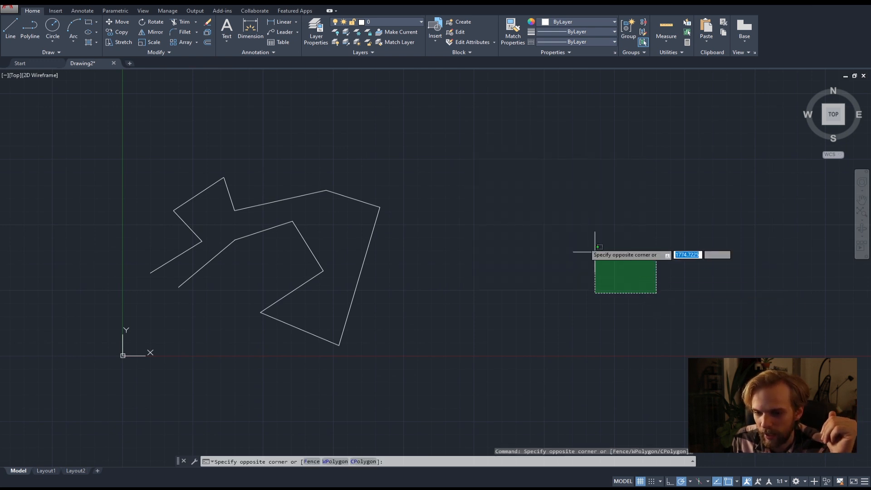
pyautogui.click(442, 132)
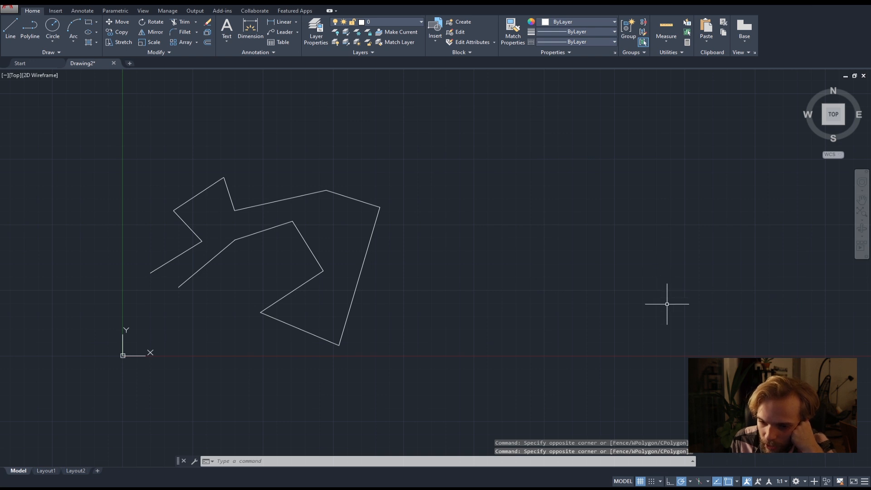
pyautogui.click(667, 303)
pyautogui.click(431, 132)
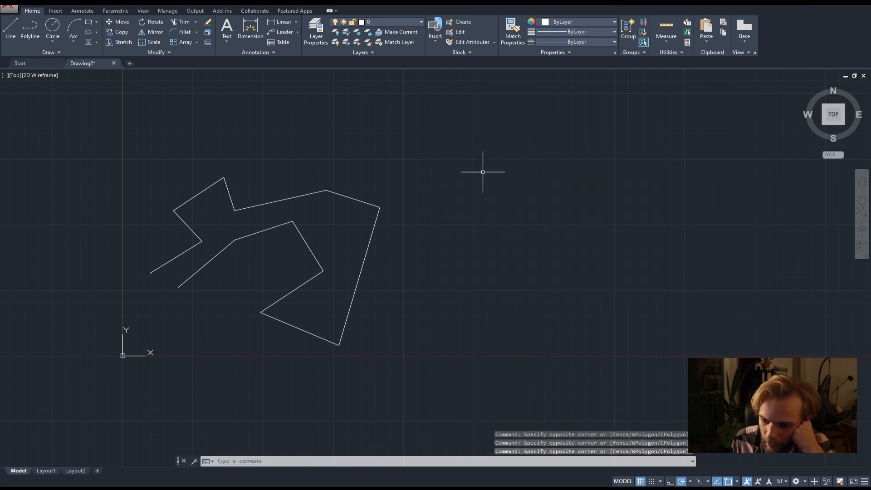
# Select only the segments fully enclosed by a window around the shape's upper-right corner, and clear the selection.
pyautogui.click(290, 141)
pyautogui.scroll(2, 434, 305)
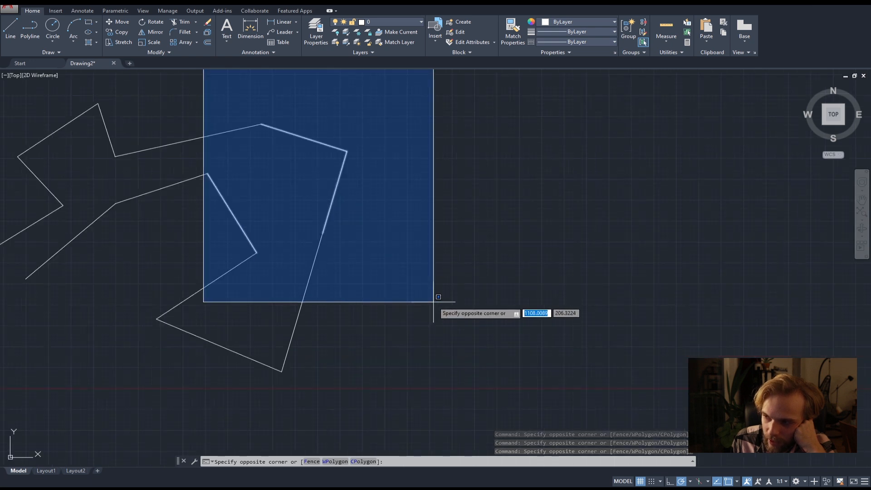
pyautogui.scroll(2, 435, 298)
pyautogui.scroll(-4, 325, 255)
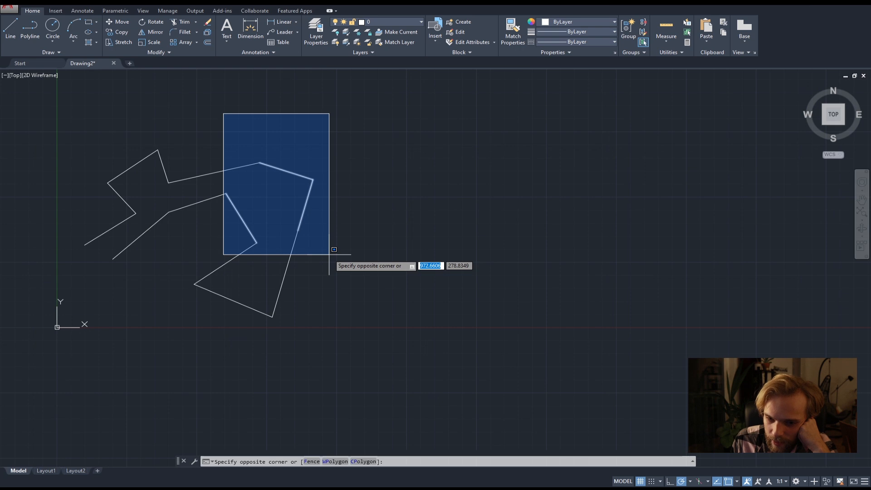
pyautogui.click(329, 254)
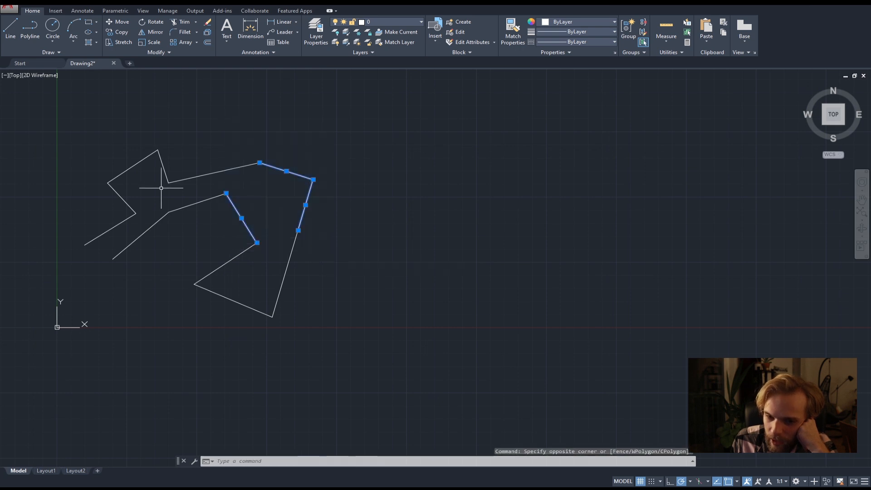
pyautogui.press('Escape')
# Select the long upper outer segment with a small crossing box over its middle, and clear the selection.
pyautogui.scroll(3, 201, 172)
pyautogui.moveTo(199, 170); pyautogui.dragTo(218, 188, button='middle')
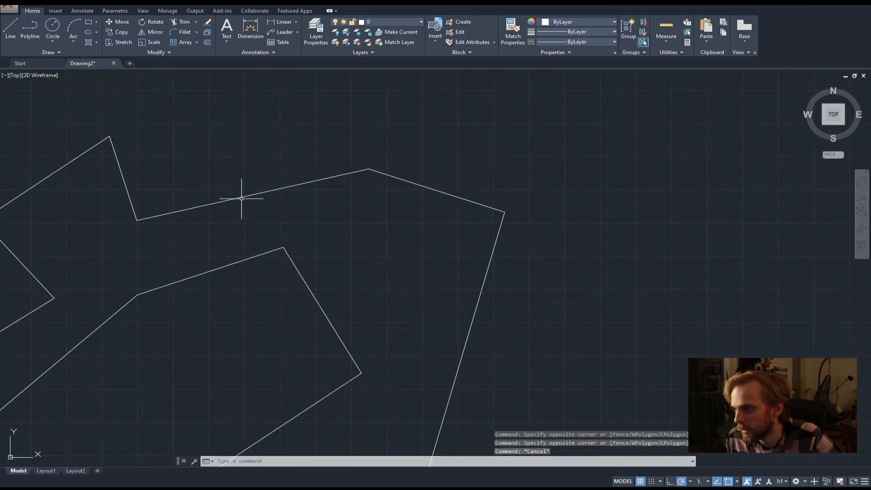
pyautogui.click(272, 222)
pyautogui.click(211, 194)
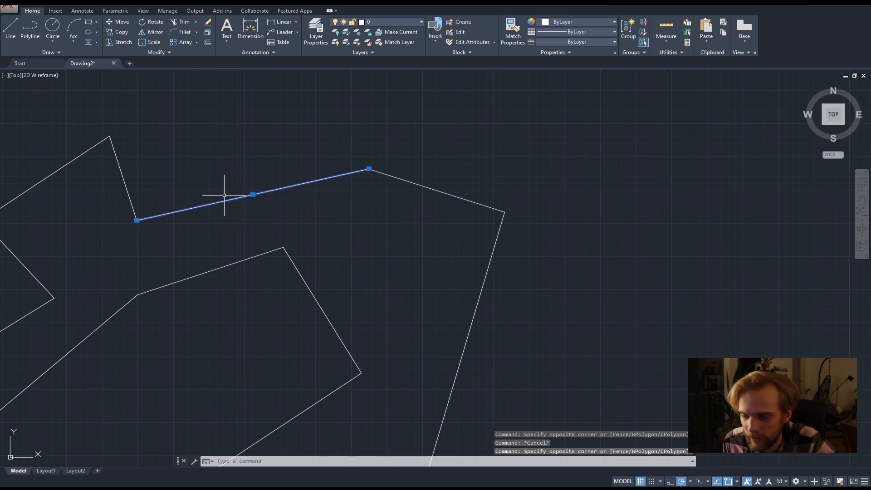
pyautogui.press('Escape')
pyautogui.scroll(-2, 231, 195)
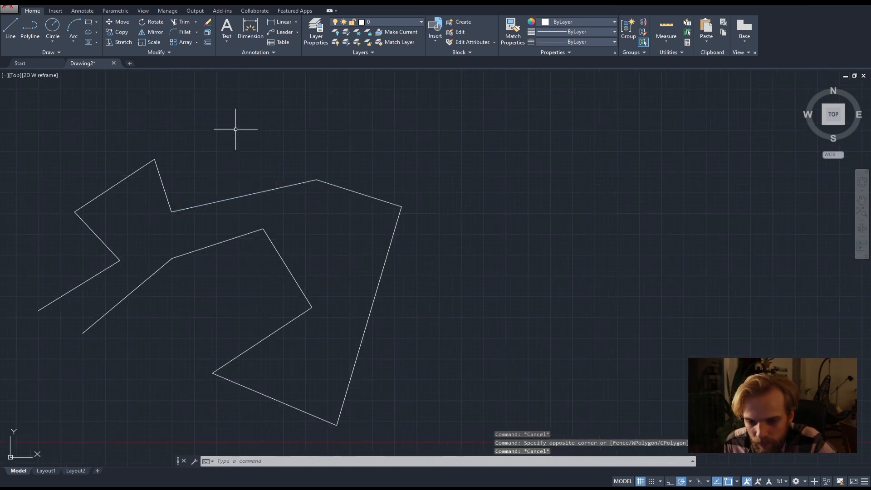
# Window-select the upper-right outer segments and the inner descending segment, and clear the selection.
pyautogui.click(235, 110)
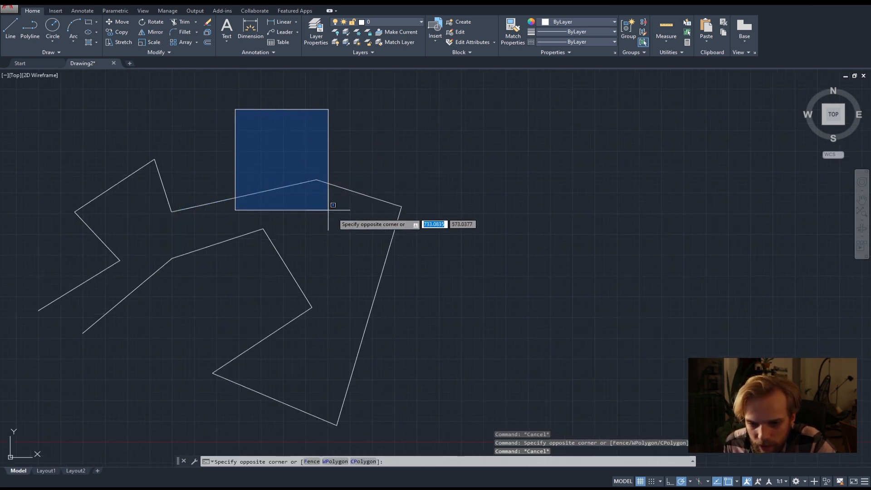
pyautogui.click(481, 356)
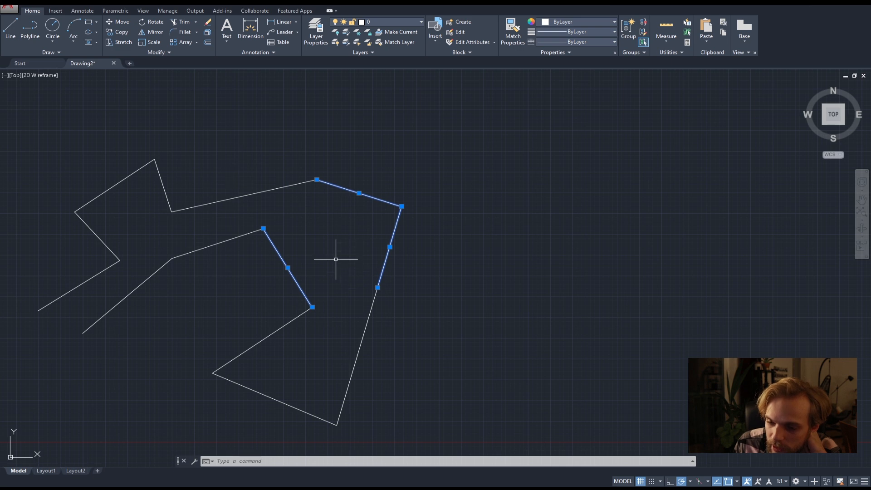
pyautogui.click(277, 183)
pyautogui.press('Escape')
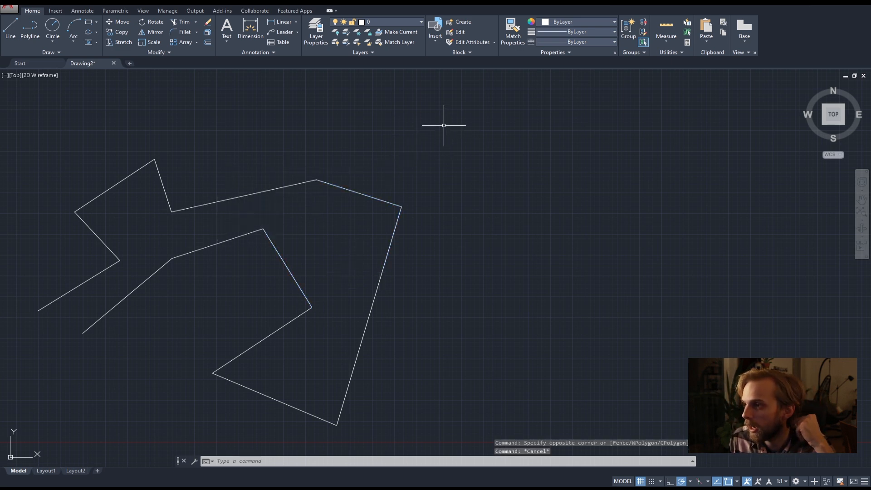
# Select every line touched by a crossing box over the shape's upper-right area, and clear the selection.
pyautogui.click(449, 107)
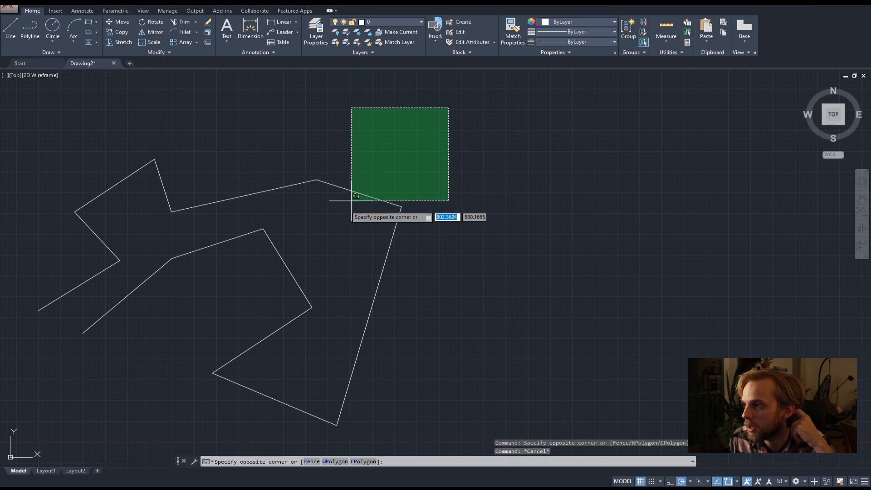
pyautogui.click(252, 323)
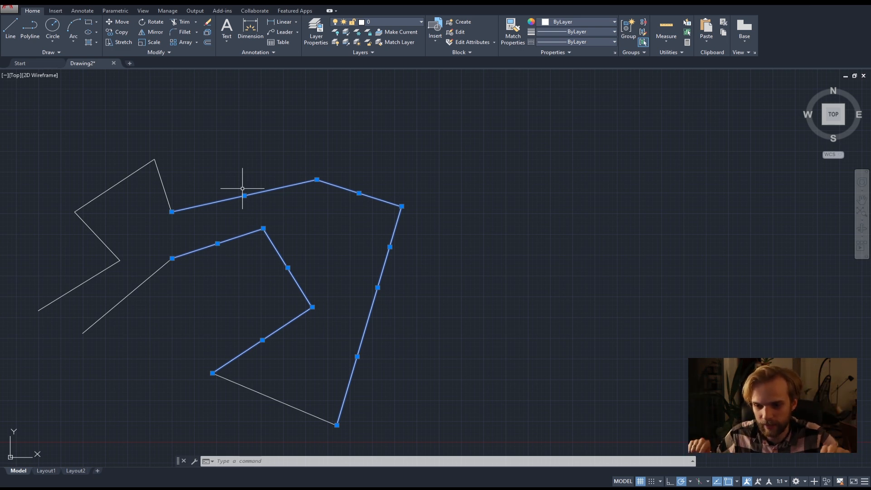
pyautogui.press('Escape')
# Window-select the upper-right segments, add the lines touched by a crossing box over the same area, and clear the selection.
pyautogui.moveTo(230, 82); pyautogui.dragTo(470, 369)
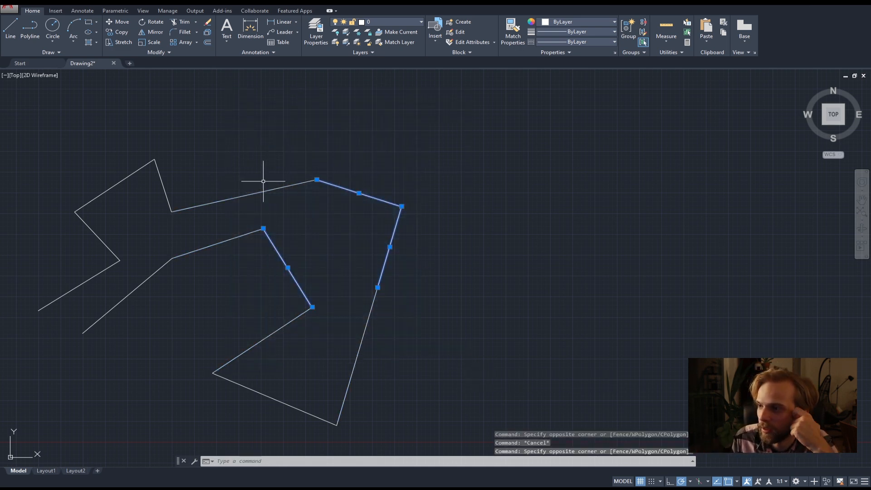
pyautogui.moveTo(449, 123); pyautogui.dragTo(255, 334)
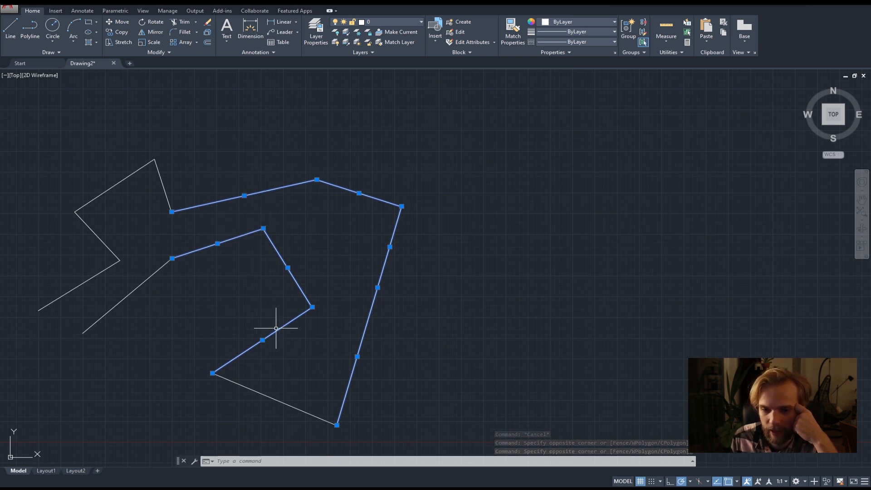
pyautogui.press('Escape')
pyautogui.press('Escape')
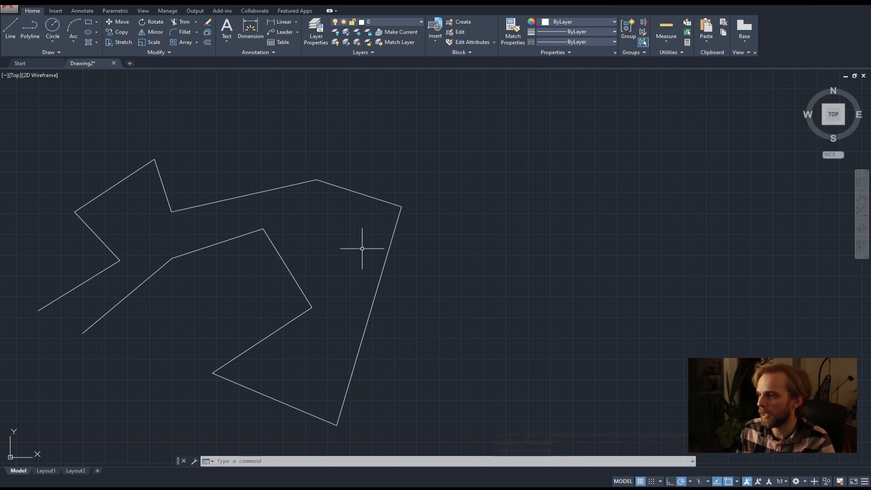
# Select all the drawn lines with one crossing selection and delete them.
pyautogui.scroll(-2, 373, 257)
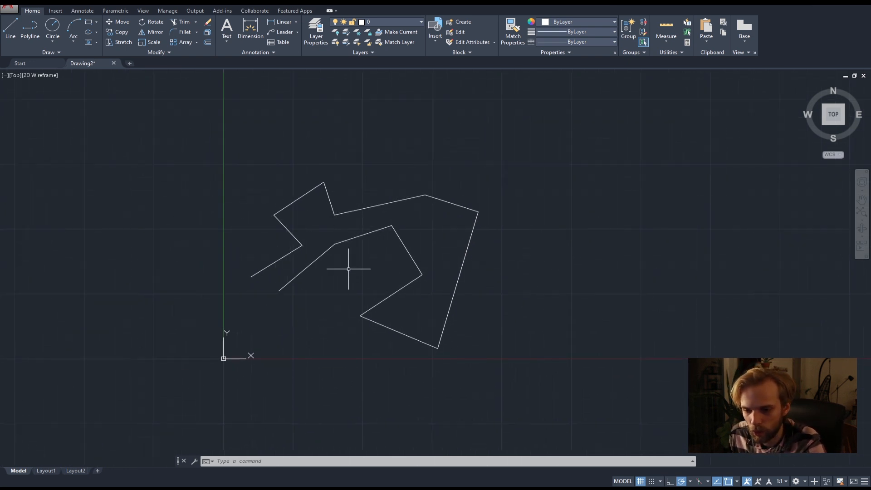
pyautogui.click(565, 388)
pyautogui.click(159, 123)
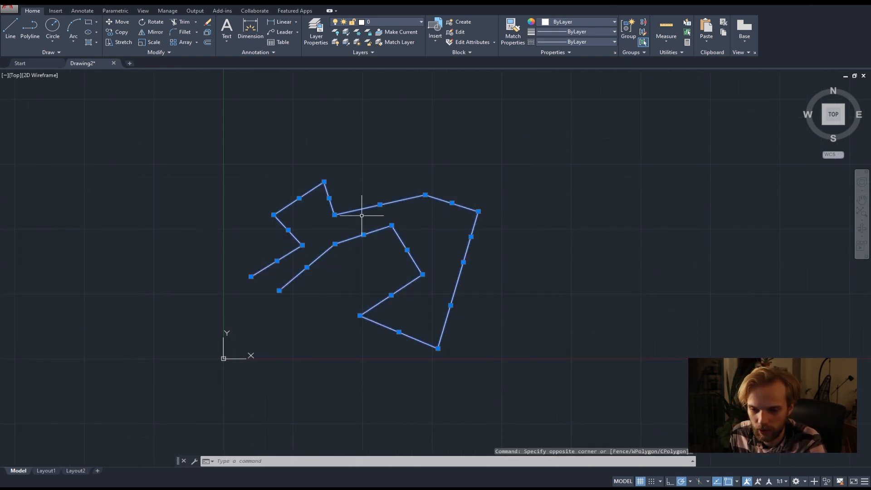
pyautogui.press('Delete')
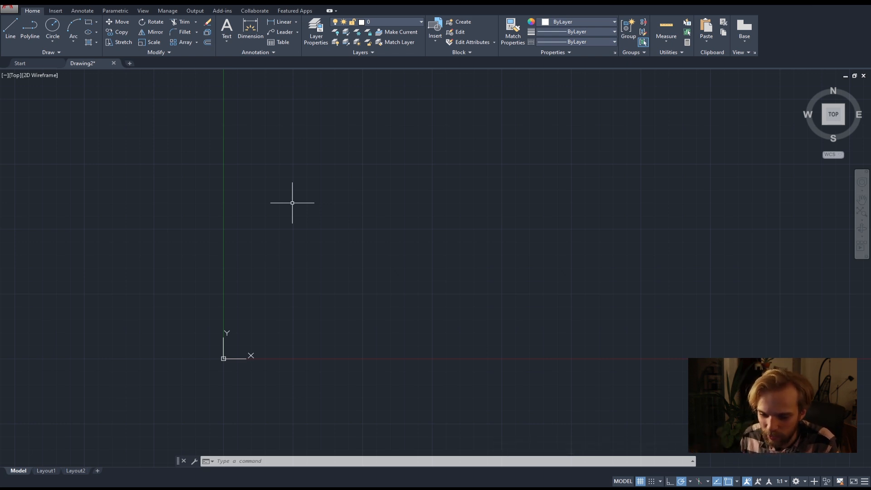
# Start the Erase command by entering its name as delete, and cancel it without selecting any objects.
pyautogui.write('delete')
pyautogui.press('Return')
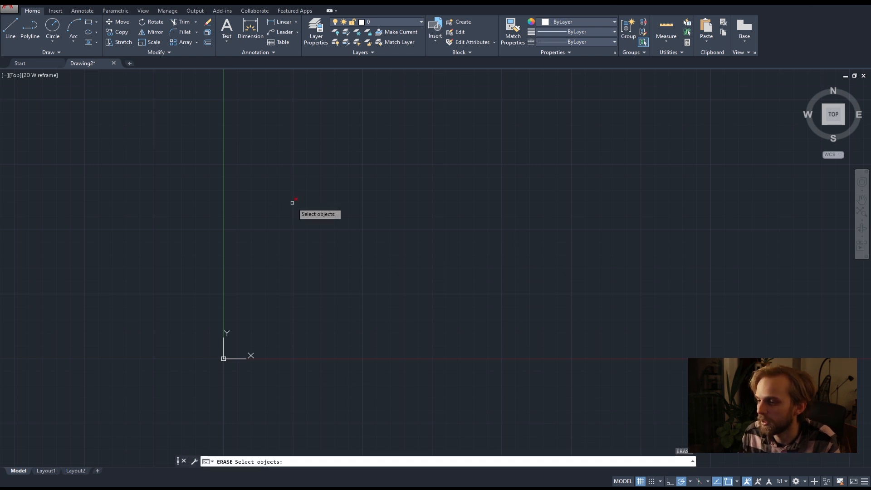
pyautogui.press('Escape')
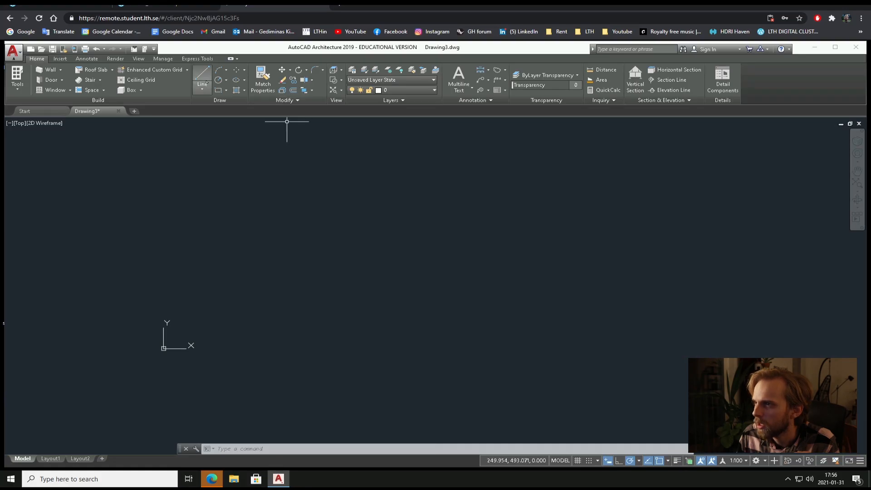
# Draw an open zigzag of seven connected lines above and right of the origin with the Line command.
pyautogui.press('l')
pyautogui.press('Return')
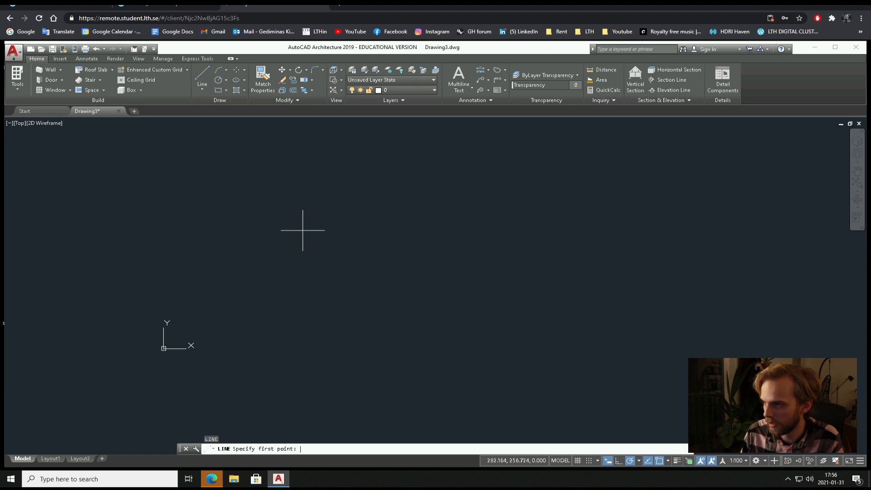
pyautogui.click(261, 322)
pyautogui.click(372, 195)
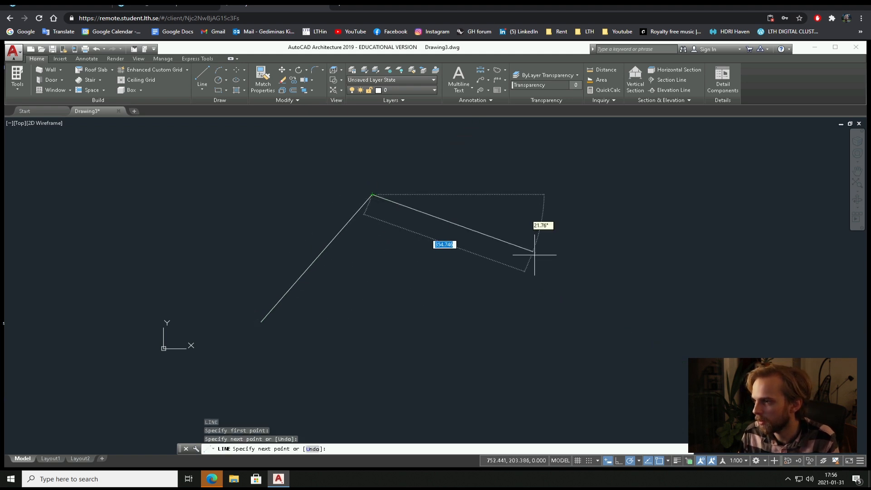
pyautogui.click(536, 258)
pyautogui.click(445, 327)
pyautogui.click(578, 374)
pyautogui.click(454, 409)
pyautogui.click(323, 315)
pyautogui.rightClick(261, 371)
pyautogui.click(295, 358)
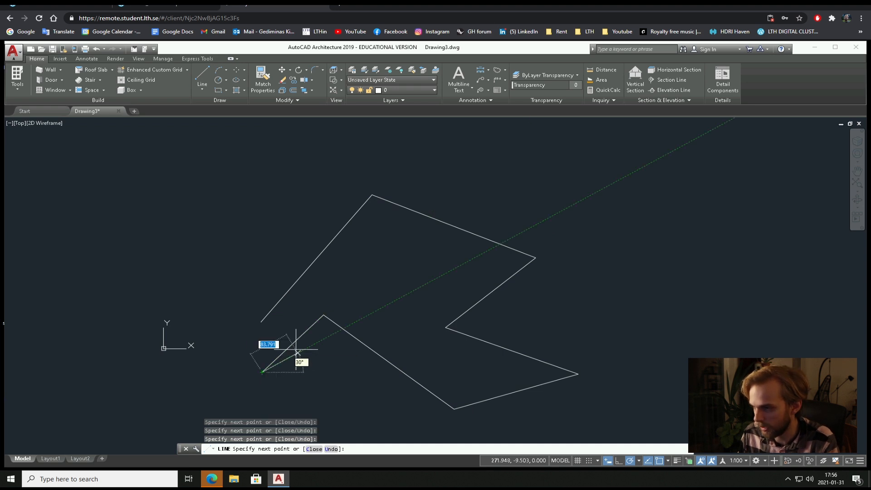
pyautogui.press('Return')
# Select all the zigzag lines with several selection boxes and delete them.
pyautogui.click(368, 406)
pyautogui.click(294, 261)
pyautogui.click(225, 197)
pyautogui.click(498, 390)
pyautogui.click(575, 427)
pyautogui.click(449, 325)
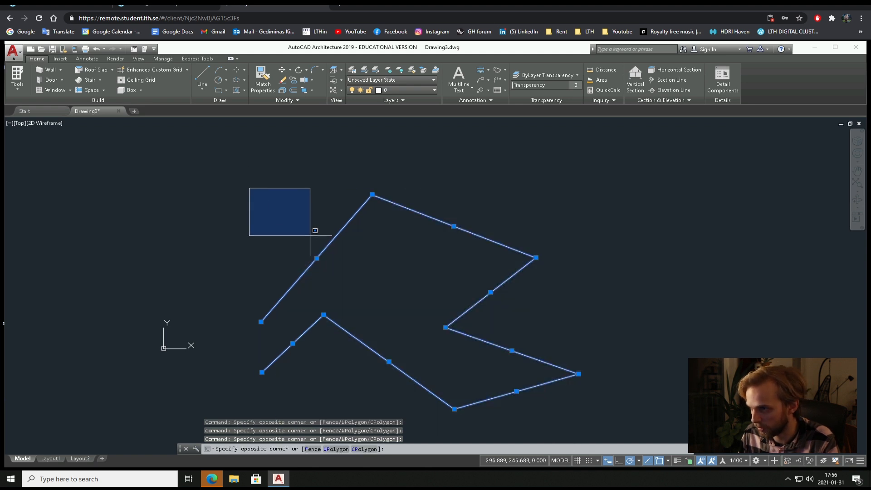
pyautogui.click(297, 229)
pyautogui.press('Delete')
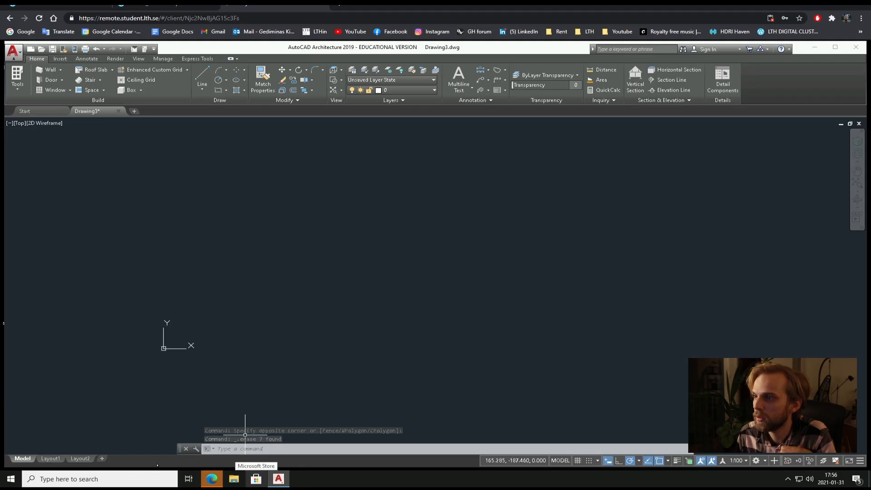
# Look up the Line command in the aada05_commands.pdf list in the browser, and switch to AutoCAD 2020.
pyautogui.click(164, 6)
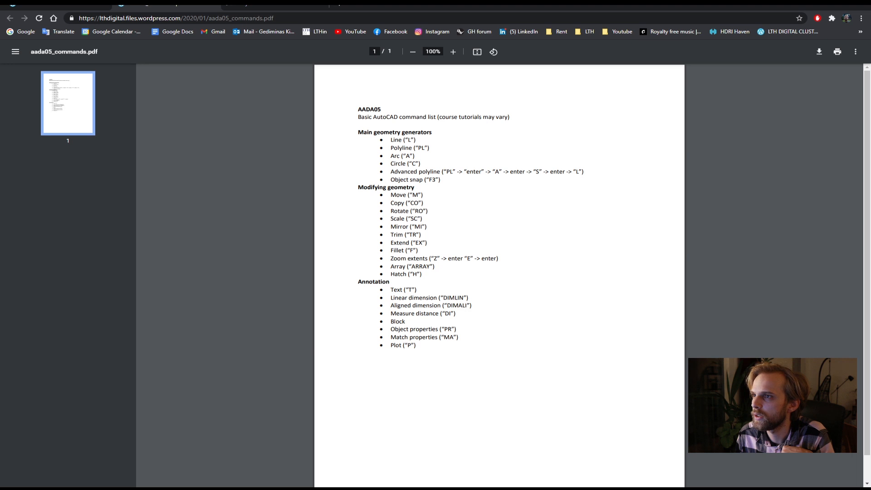
pyautogui.moveTo(389, 141); pyautogui.dragTo(418, 136)
pyautogui.click(430, 140)
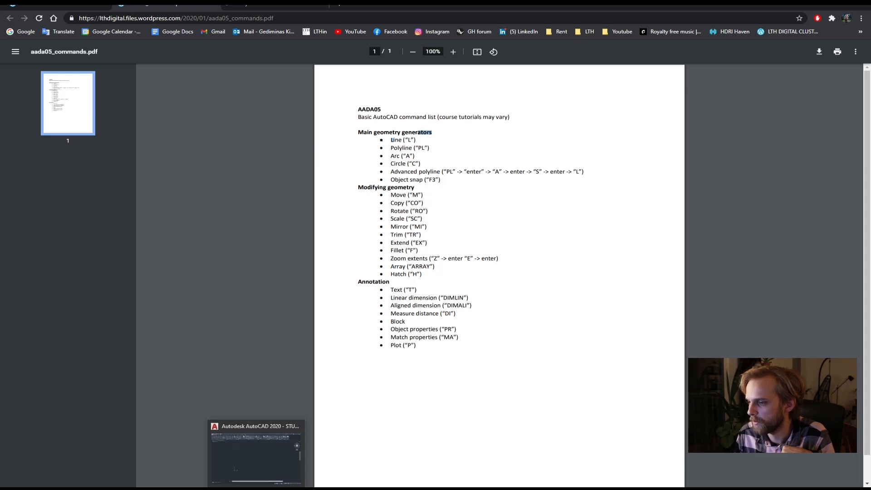
pyautogui.click(271, 483)
pyautogui.moveTo(333, 144); pyautogui.dragTo(318, 171, button='middle')
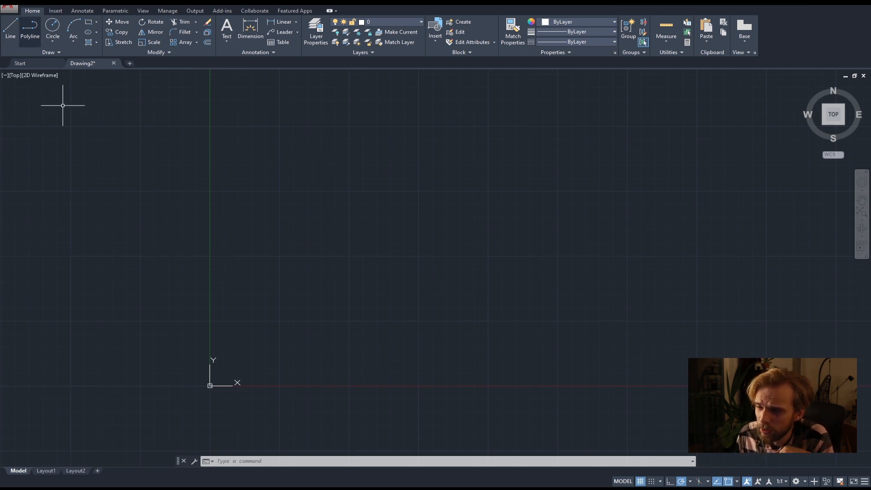
# Draw a single line 2000 long, sloping up to the right from a point above and right of the origin.
pyautogui.write('l')
pyautogui.press('Return')
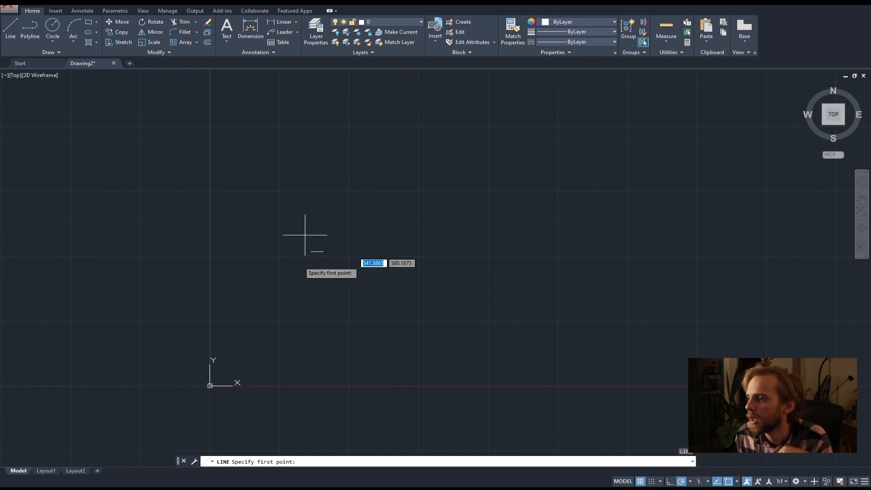
pyautogui.click(314, 263)
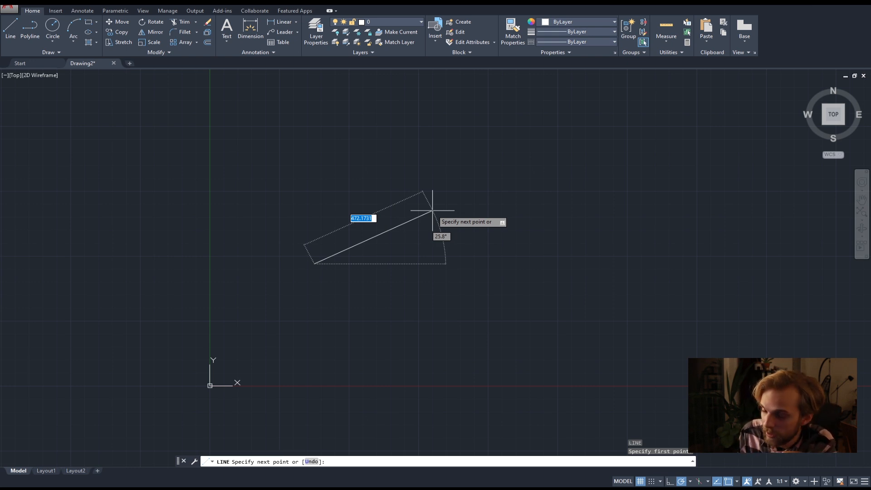
pyautogui.scroll(-2, 414, 169)
pyautogui.moveTo(456, 167); pyautogui.dragTo(360, 229, button='middle')
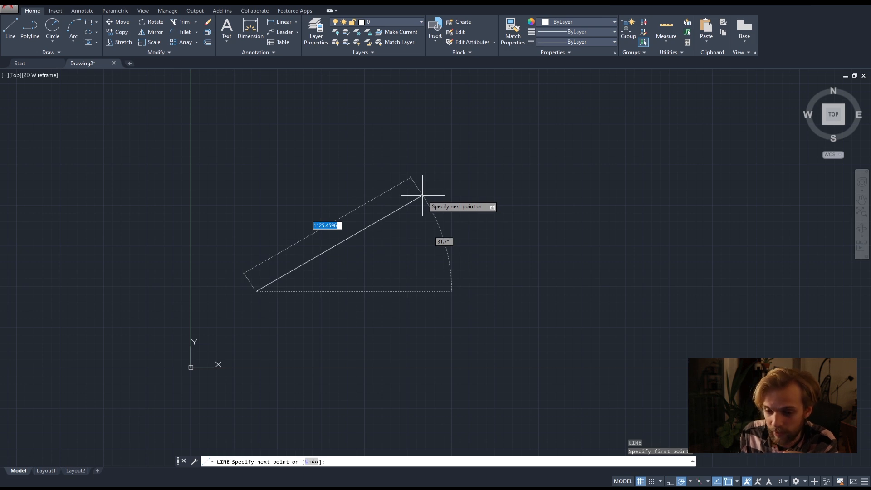
pyautogui.write('2000')
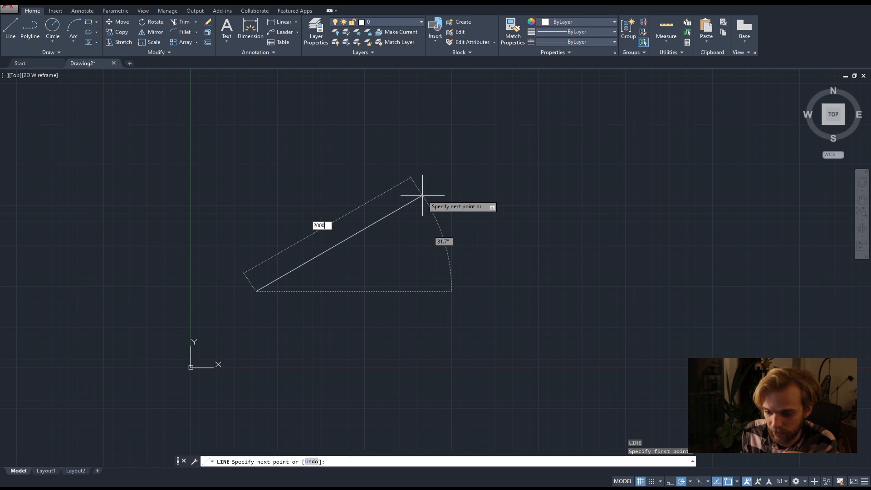
pyautogui.press('Return')
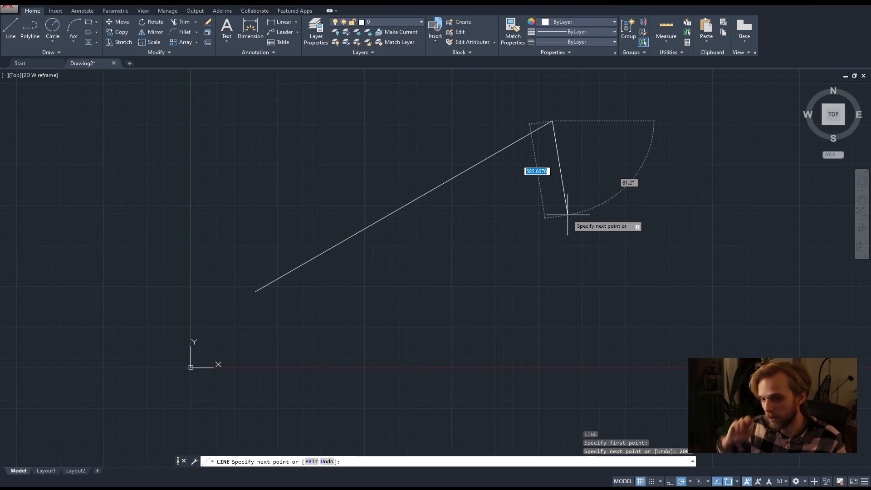
pyautogui.press('Escape')
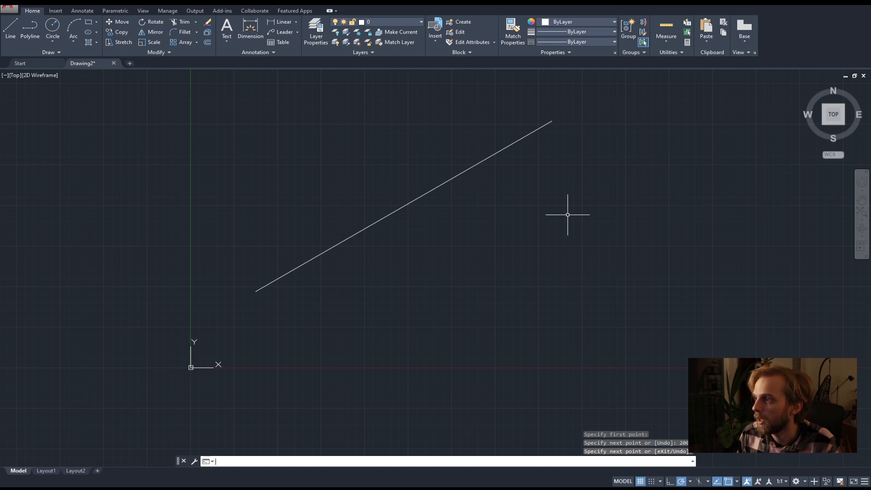
# Select the sloping line with a crossing box and delete it.
pyautogui.click(561, 227)
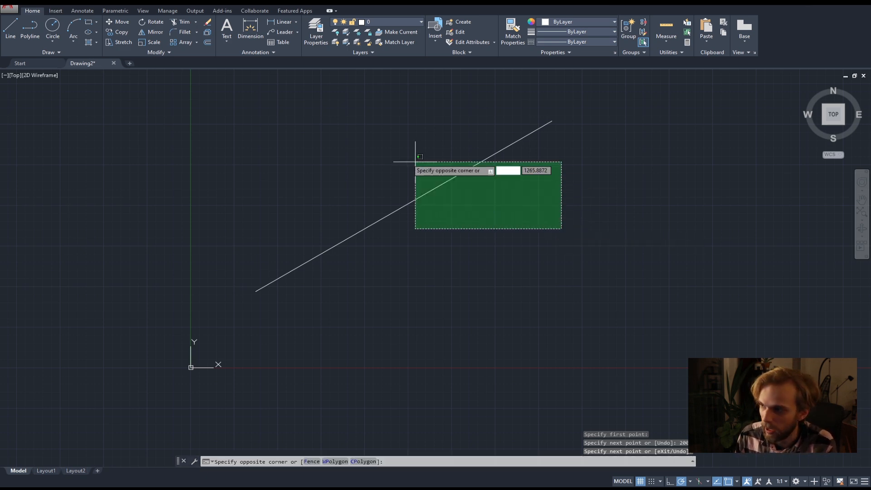
pyautogui.click(395, 153)
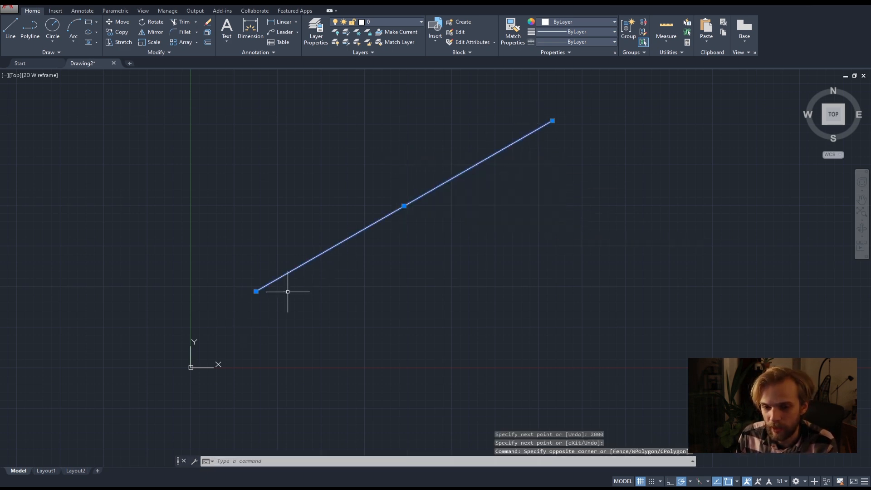
pyautogui.press('Delete')
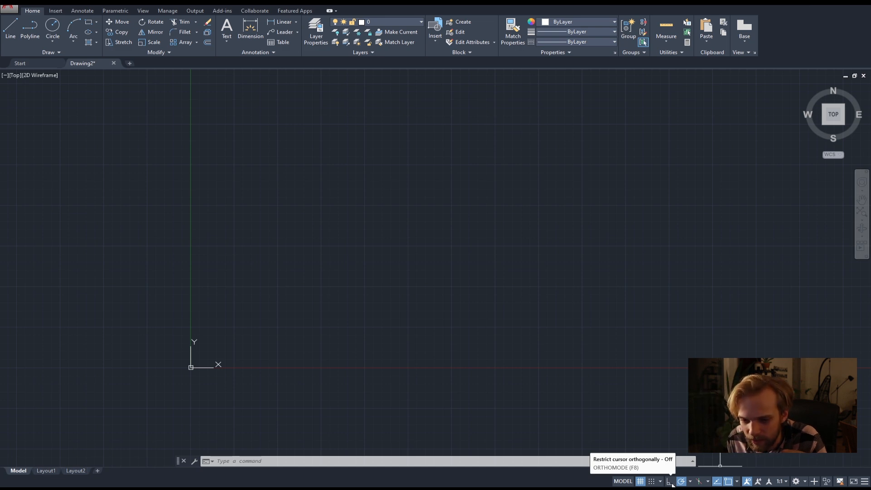
# Turn on Ortho mode and start a line at a point above and right of the origin.
pyautogui.click(670, 482)
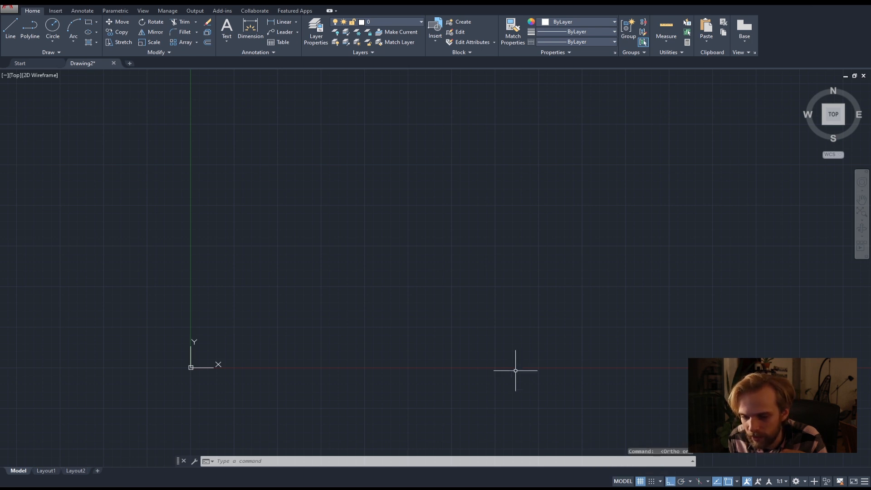
pyautogui.press('F8')
pyautogui.press('F8')
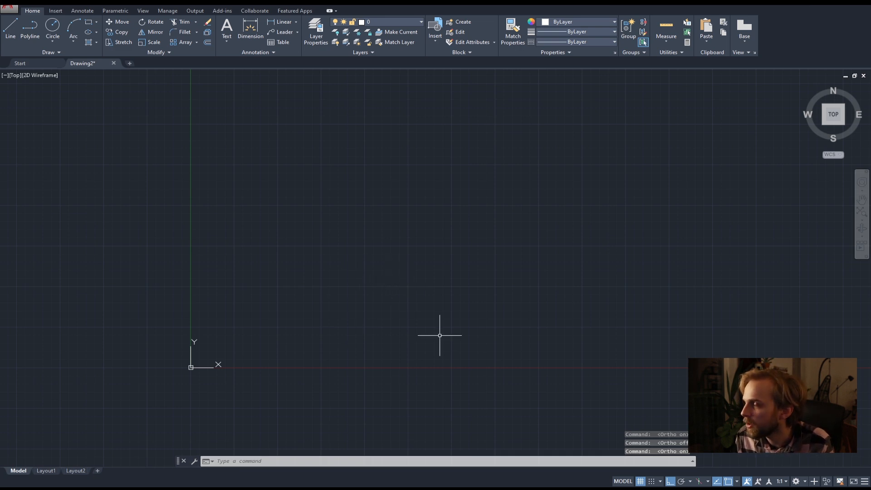
pyautogui.click(11, 33)
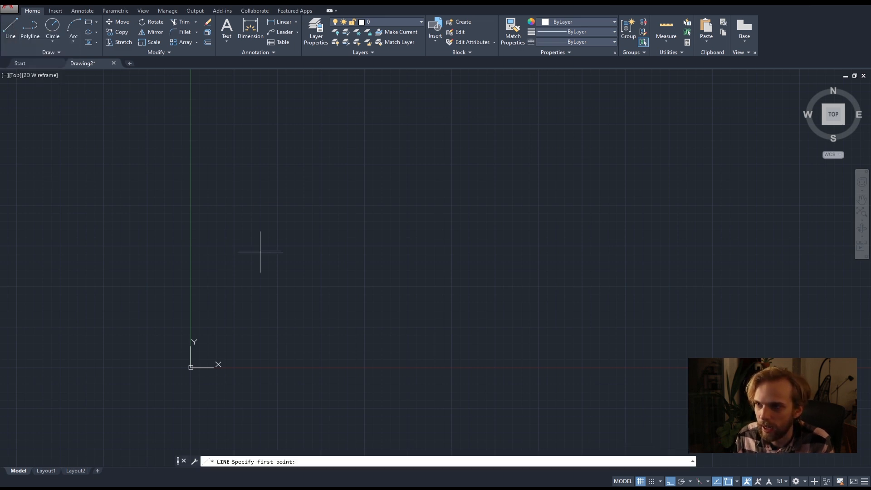
pyautogui.click(256, 292)
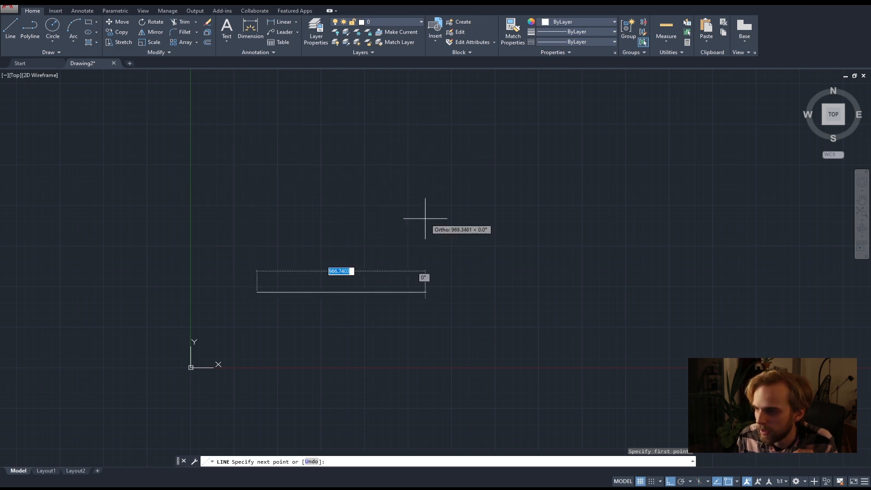
# Try a horizontal first segment of 5000 to the right, and undo that segment.
pyautogui.write('5000')
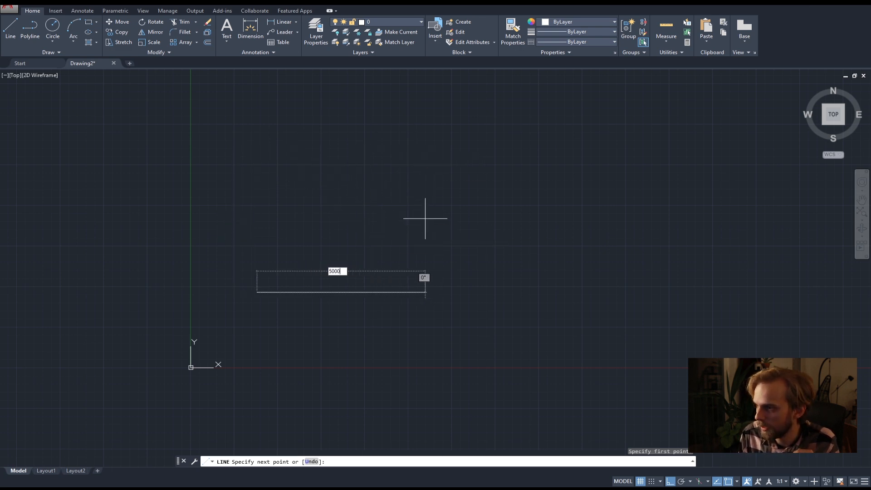
pyautogui.press('Return')
pyautogui.scroll(-3, 447, 243)
pyautogui.moveTo(603, 220); pyautogui.dragTo(520, 228, button='middle')
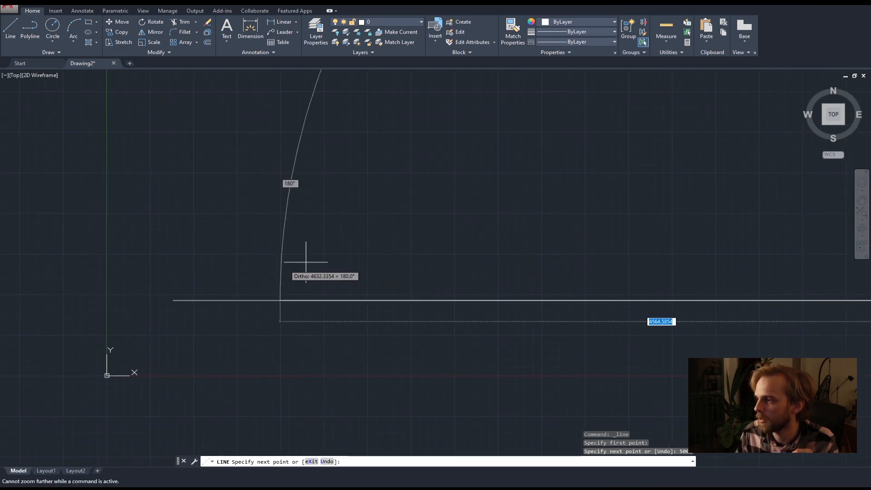
pyautogui.press('Escape')
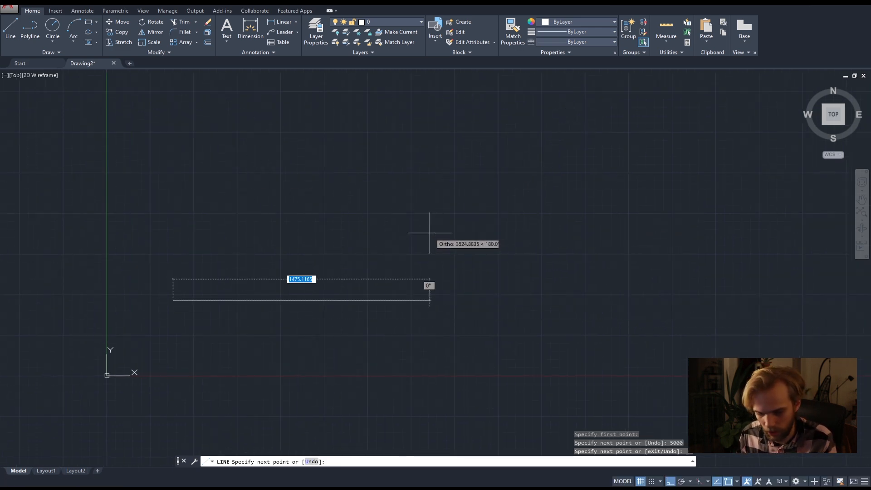
# Draw orthogonal segments 2000 to the right, 500 up, 1000 to the left and 500 up.
pyautogui.write('2000')
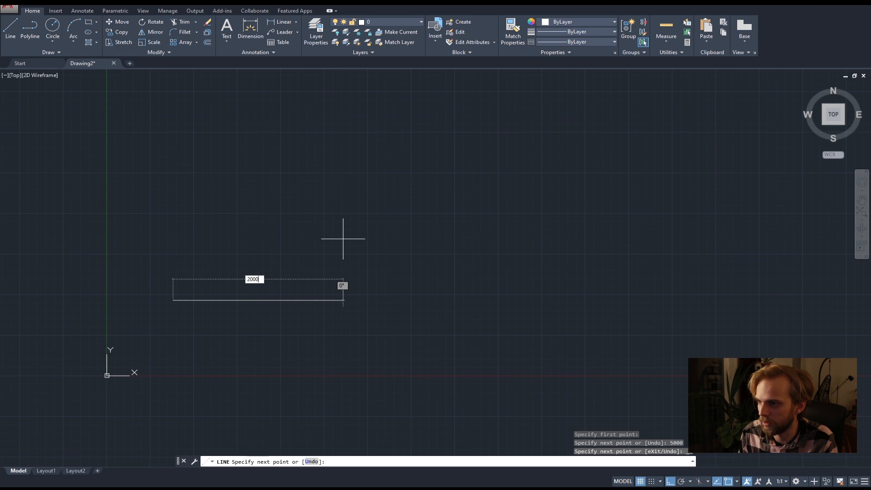
pyautogui.press('Return')
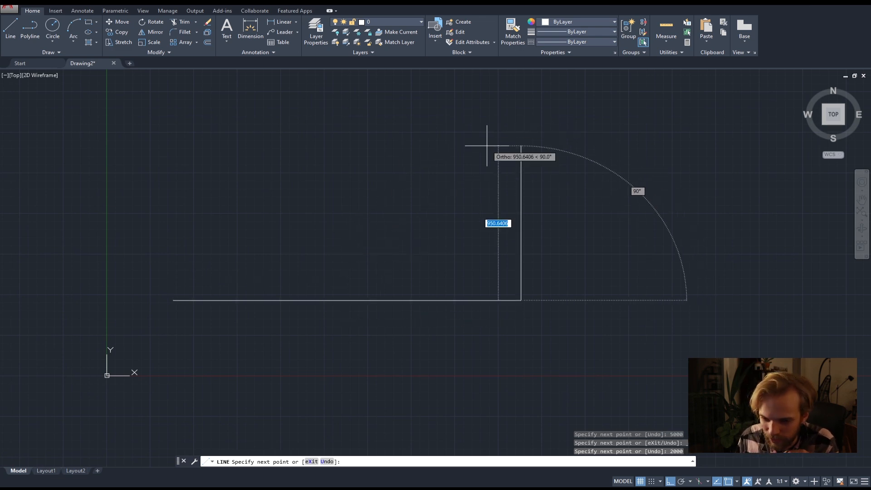
pyautogui.write('500')
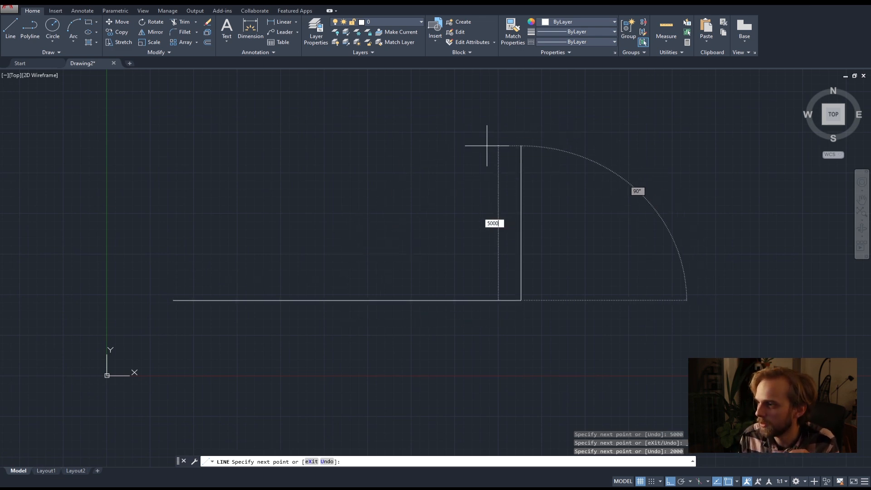
pyautogui.press('Return')
pyautogui.write('100')
pyautogui.press('Return')
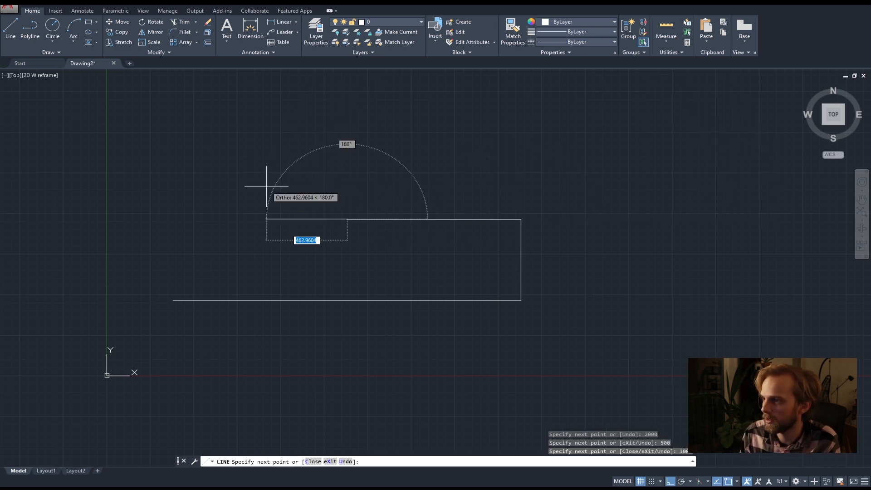
pyautogui.write('500')
pyautogui.press('Return')
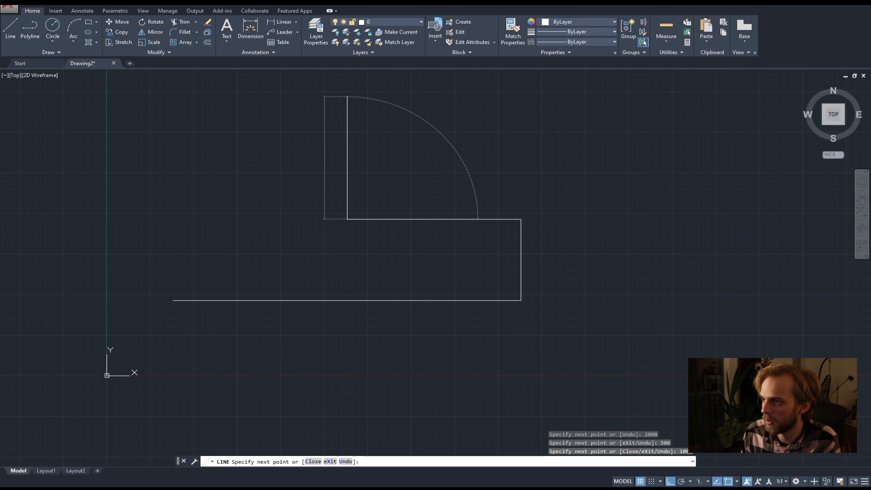
# Continue the outline 300 to the left, 750 down and 700 to the left, and close it at its starting point.
pyautogui.write('00')
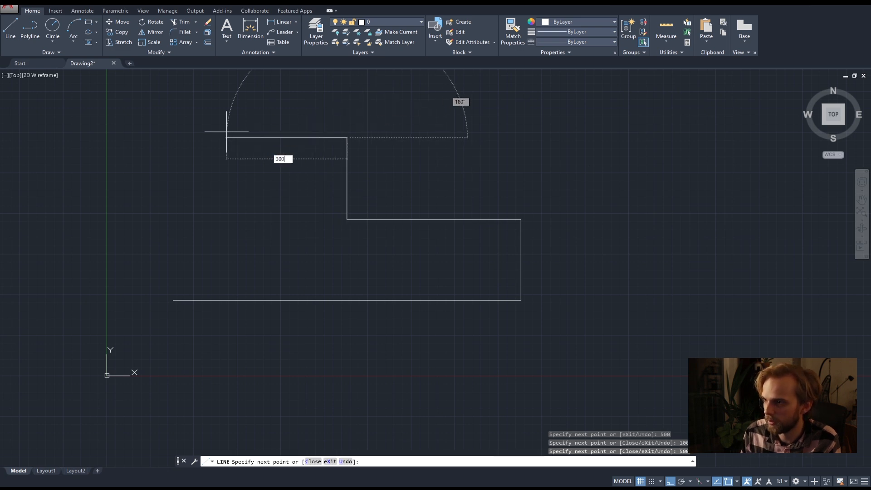
pyautogui.press('Return')
pyautogui.write('750')
pyautogui.press('Return')
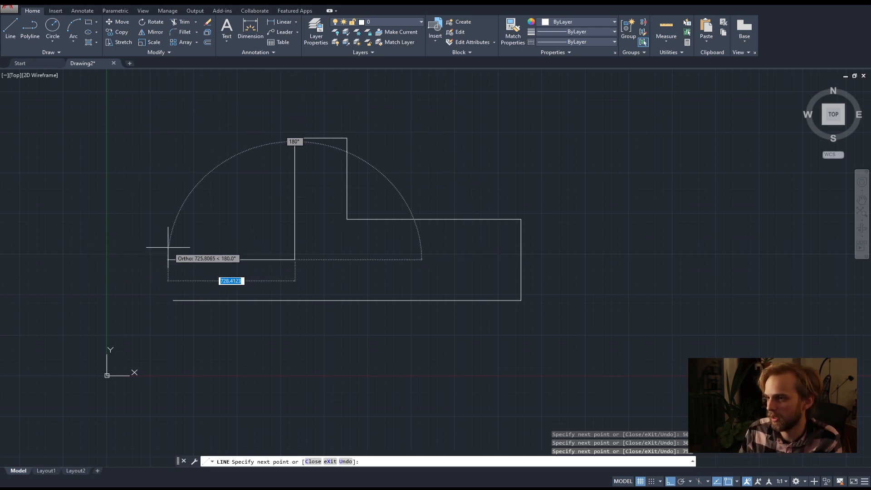
pyautogui.write('700')
pyautogui.press('Return')
pyautogui.click(173, 300)
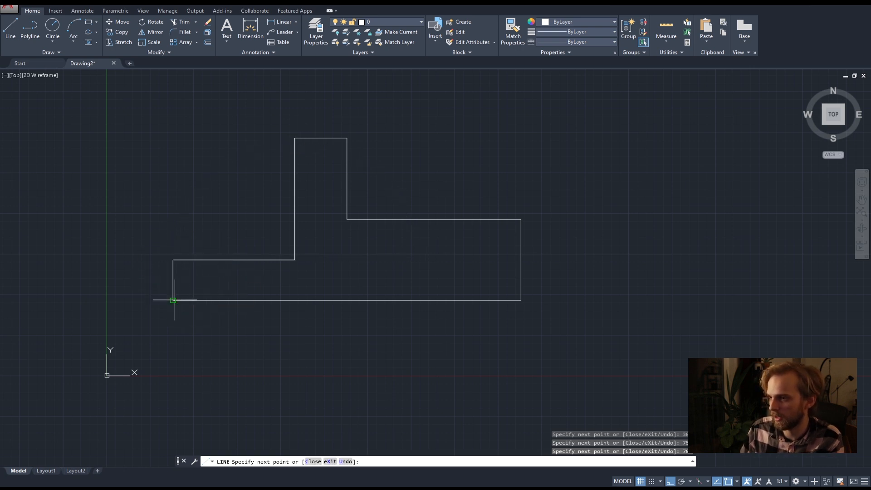
pyautogui.click(215, 259)
pyautogui.press('Return')
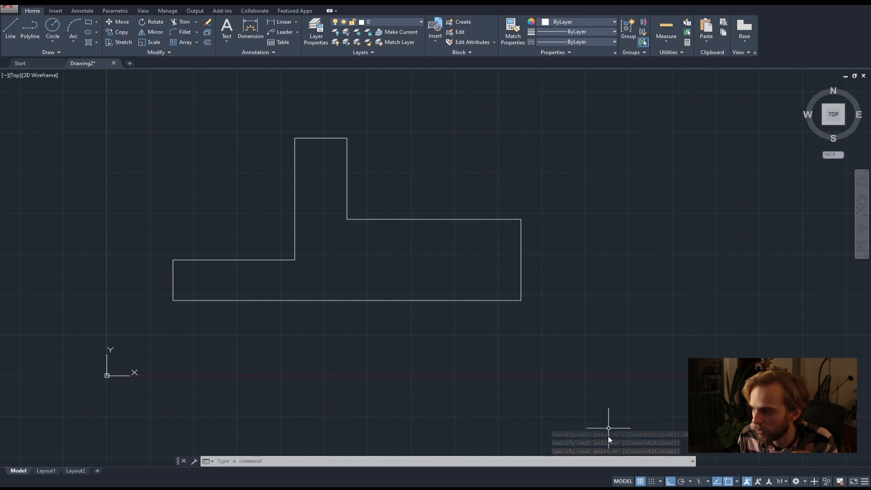
# Select the whole stepped outline with one crossing box and delete it.
pyautogui.click(670, 481)
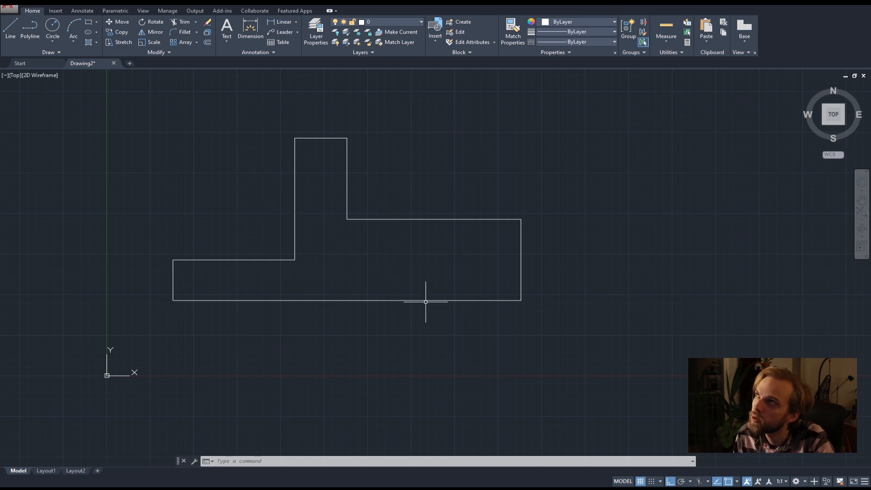
pyautogui.click(608, 361)
pyautogui.click(148, 135)
pyautogui.press('Delete')
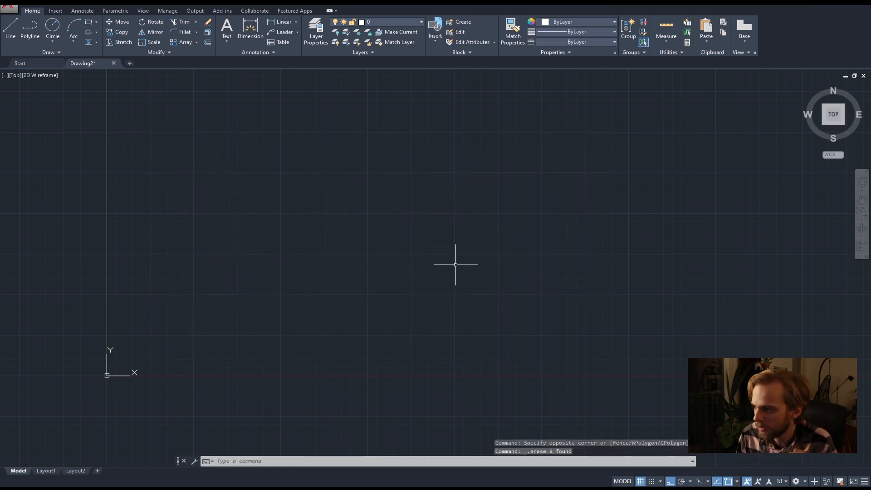
# Turn off Ortho mode for the empty drawing.
pyautogui.moveTo(491, 254); pyautogui.dragTo(497, 286, button='middle')
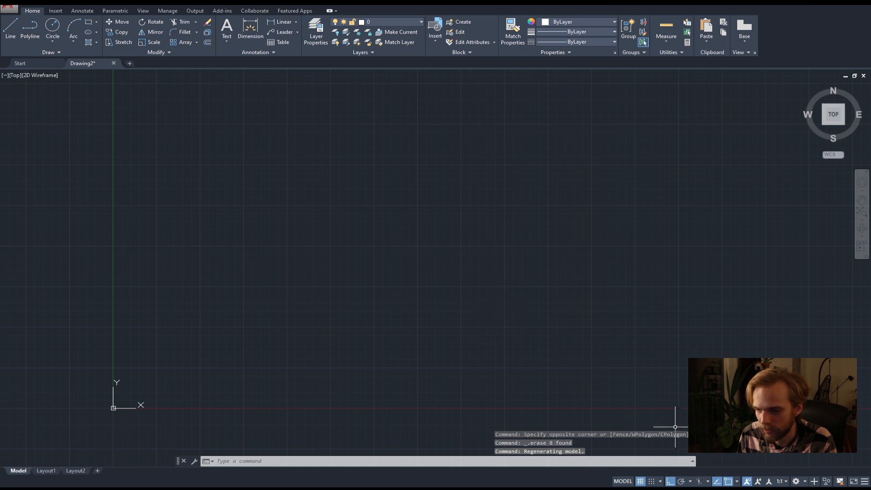
pyautogui.click(670, 481)
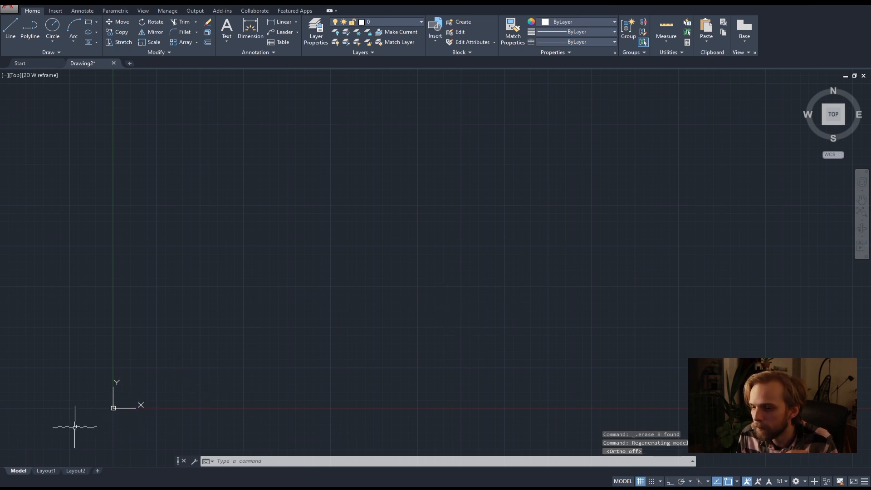
# Switch to the browser, bring up the remote AutoCAD Architecture session and toggle its Ortho mode several times.
pyautogui.hotkey('alt', 'Tab')
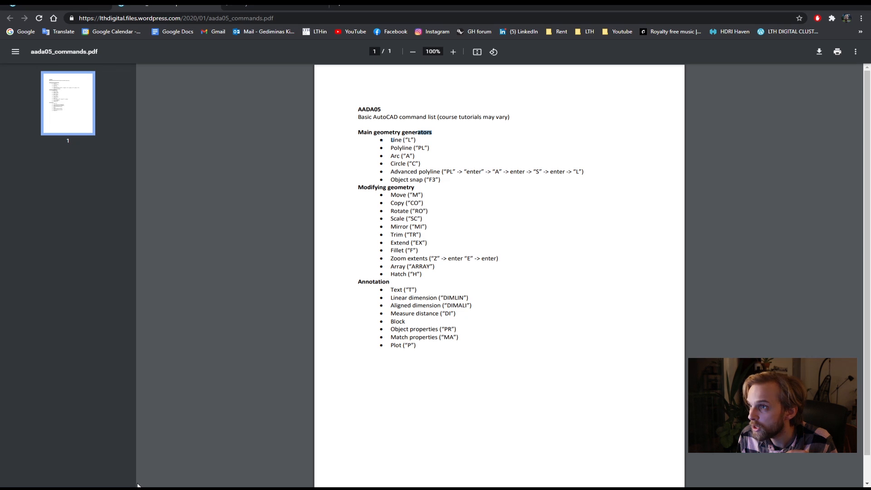
pyautogui.click(290, 6)
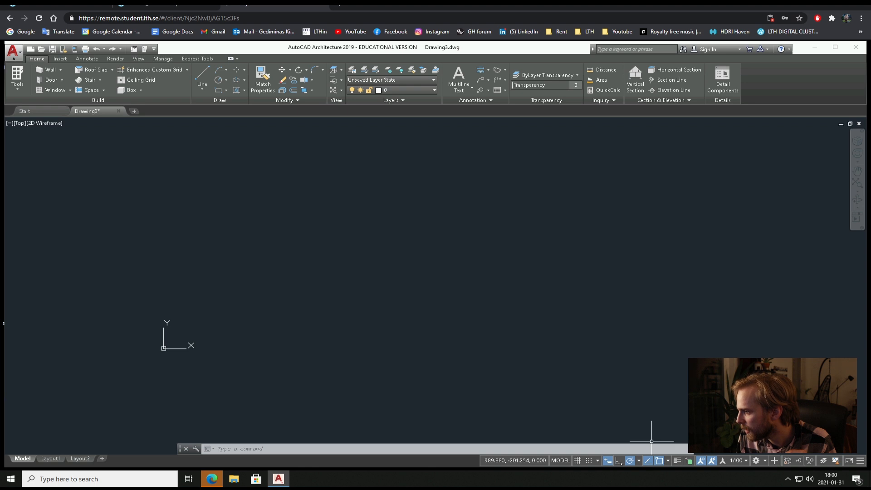
pyautogui.click(619, 461)
pyautogui.click(619, 461)
pyautogui.click(619, 462)
pyautogui.click(619, 462)
pyautogui.click(619, 462)
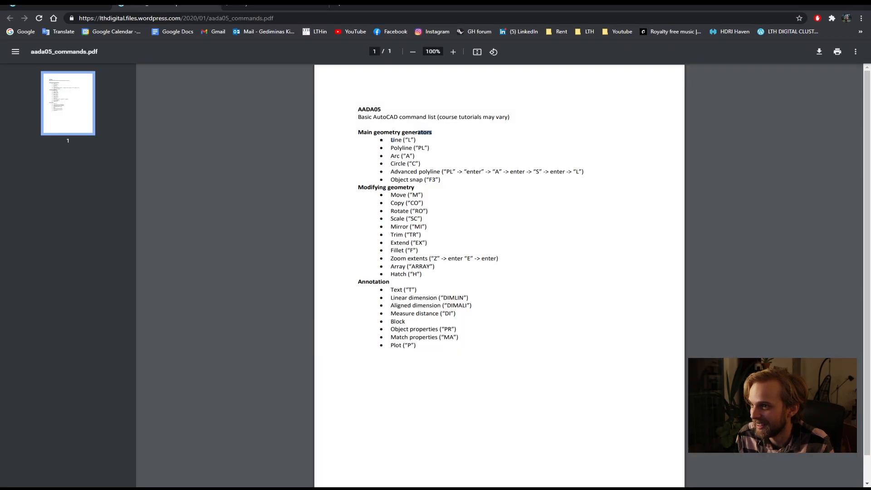
# Find the Polyline entry in the AADA05 command list, switch back to AutoCAD and draw one long, open, freeform zigzag polyline.
pyautogui.moveTo(455, 152); pyautogui.dragTo(398, 148)
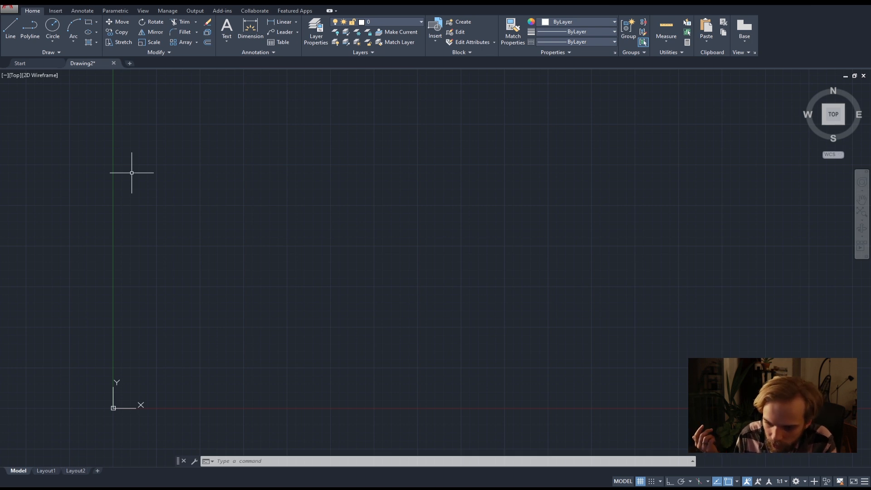
pyautogui.write('pl')
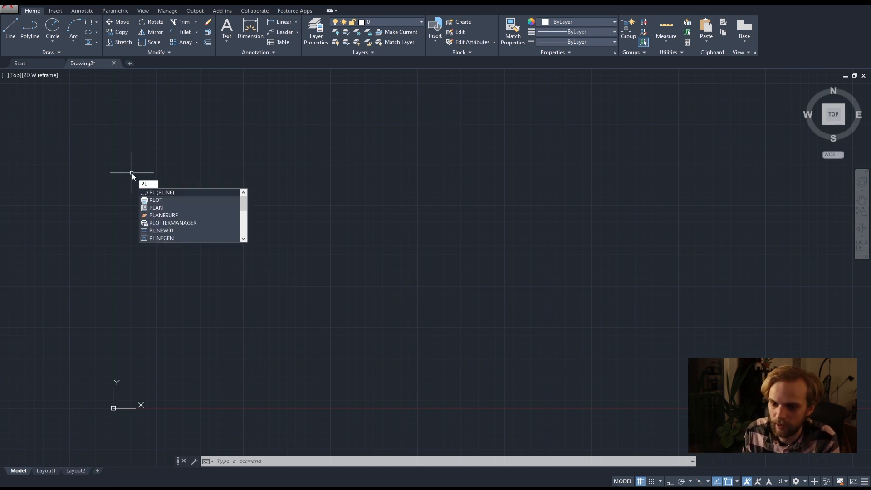
pyautogui.press('Return')
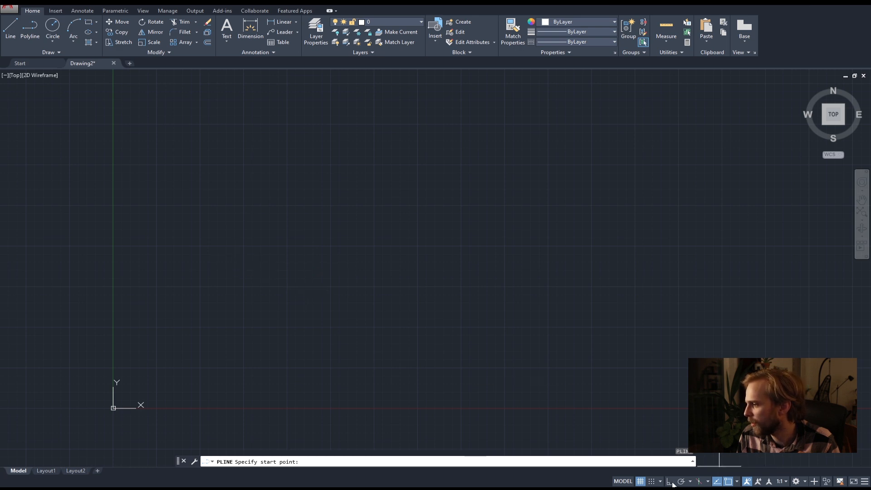
pyautogui.click(213, 254)
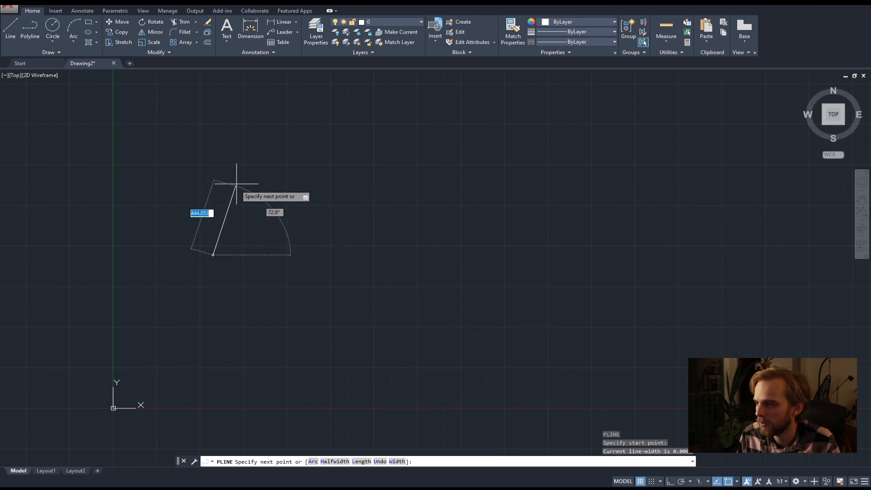
pyautogui.click(281, 132)
pyautogui.click(302, 369)
pyautogui.click(478, 290)
pyautogui.click(389, 175)
pyautogui.click(554, 126)
pyautogui.click(672, 264)
pyautogui.click(517, 350)
pyautogui.click(332, 414)
pyautogui.click(187, 397)
pyautogui.click(234, 307)
pyautogui.click(258, 344)
pyautogui.click(273, 382)
pyautogui.click(334, 388)
pyautogui.click(571, 295)
pyautogui.click(600, 221)
pyautogui.click(539, 168)
pyautogui.click(479, 203)
pyautogui.click(516, 265)
pyautogui.click(470, 311)
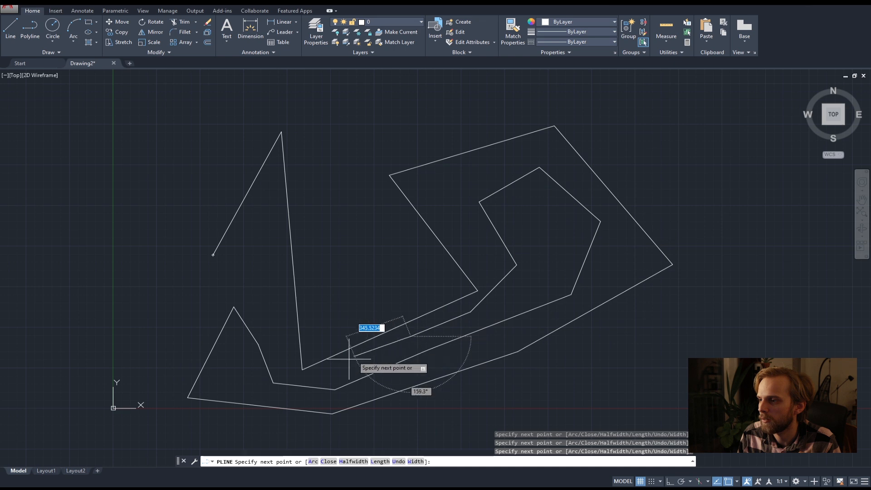
pyautogui.click(300, 375)
pyautogui.click(278, 360)
pyautogui.click(275, 281)
pyautogui.click(246, 245)
pyautogui.rightClick(211, 294)
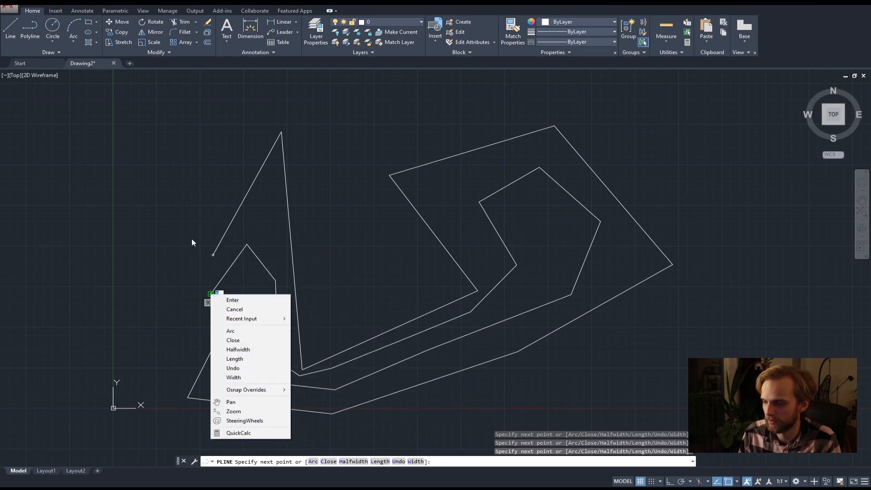
pyautogui.press('Escape')
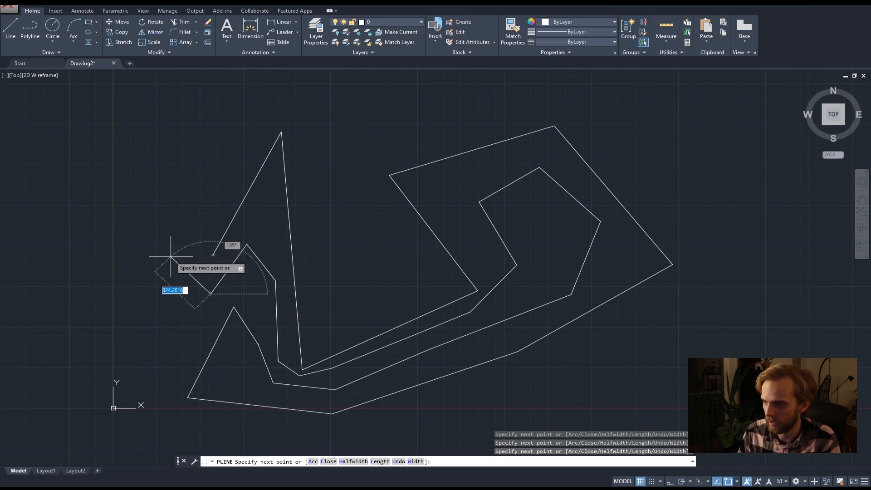
pyautogui.press('Escape')
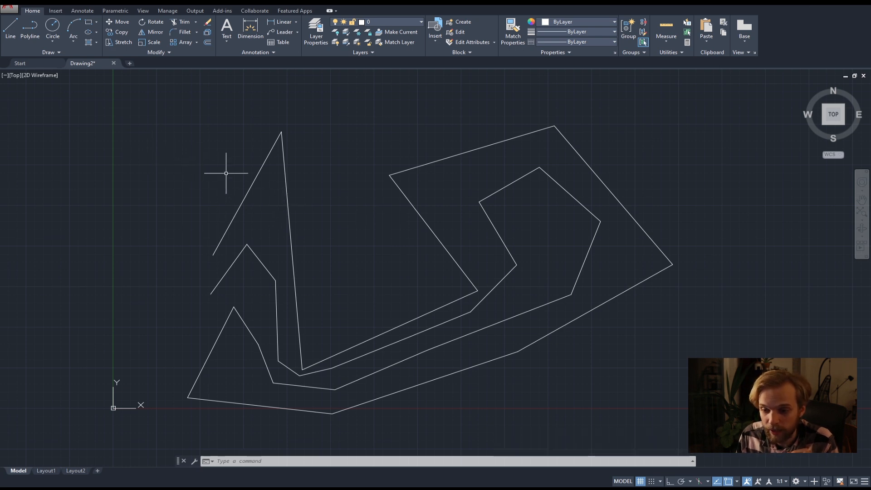
# Try selecting the whole polyline at once, clearing the selection each time.
pyautogui.click(250, 186)
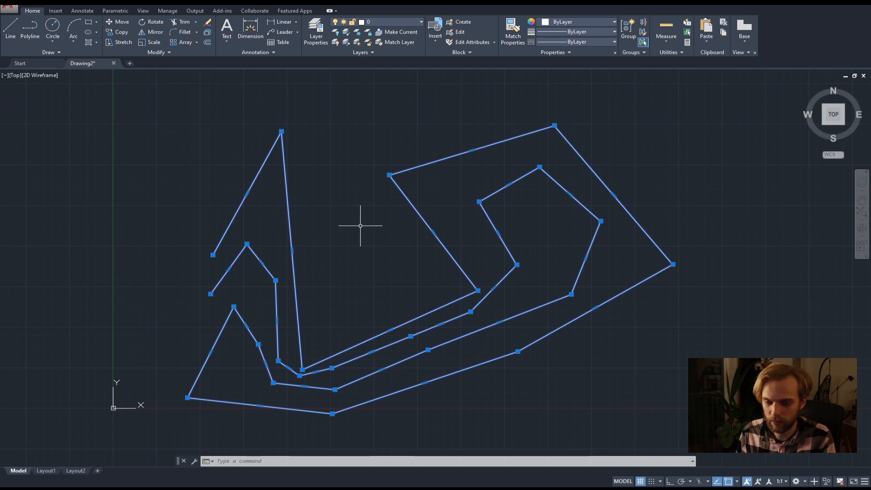
pyautogui.press('Escape')
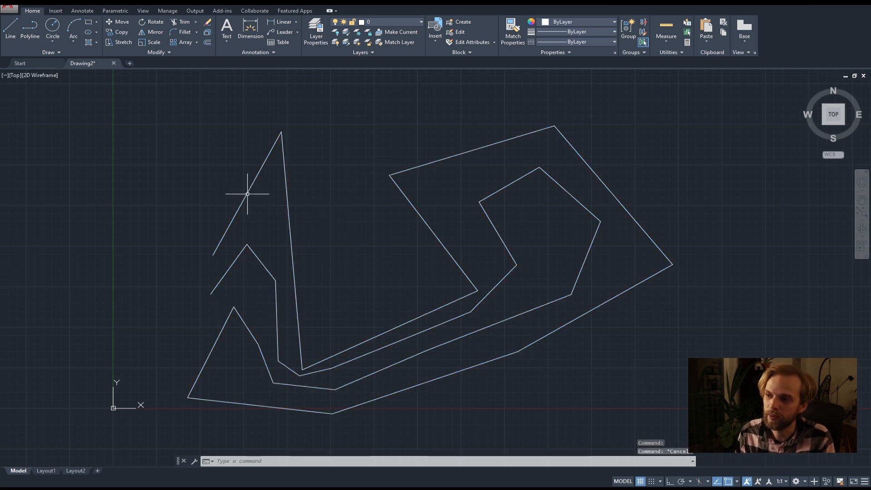
pyautogui.hotkey('ctrl', 'a')
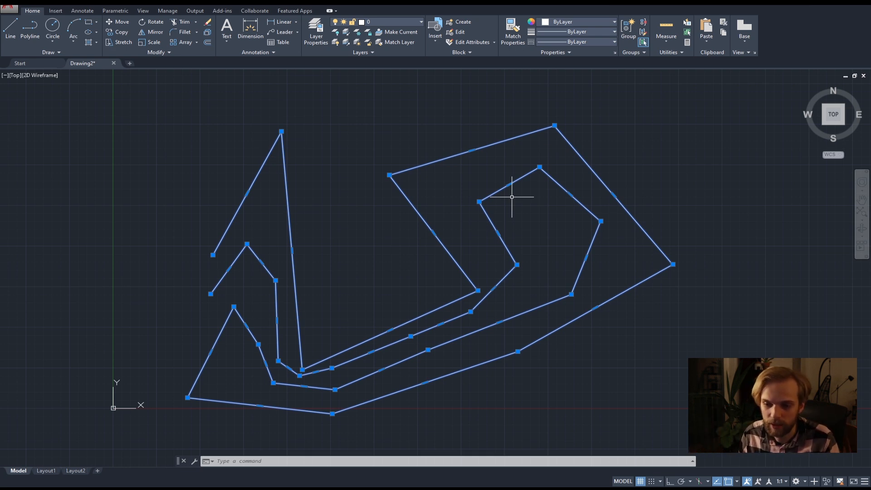
pyautogui.press('Escape')
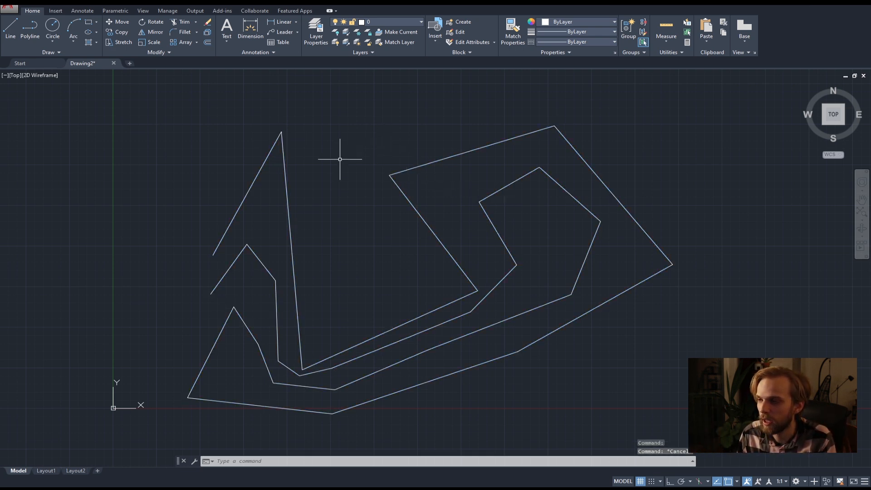
pyautogui.click(511, 420)
pyautogui.press('Escape')
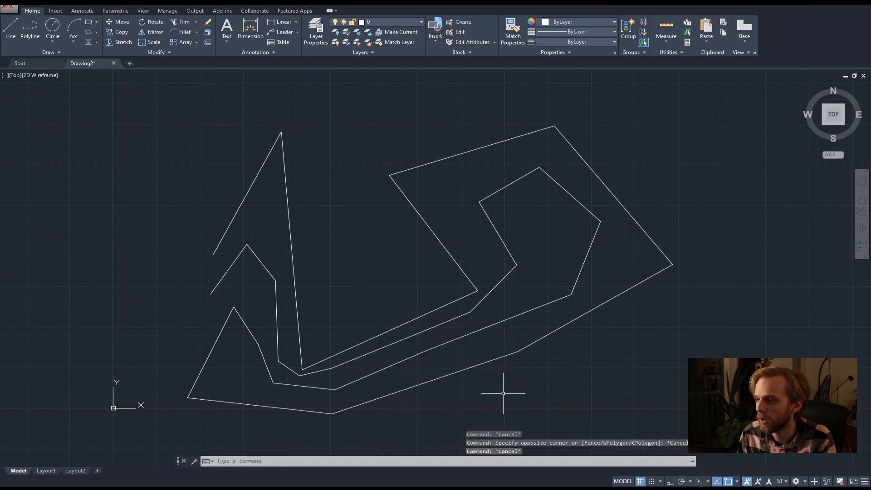
# Try window selections over part of the polyline, enclose it completely with a window selection, and clear the selection.
pyautogui.click(359, 274)
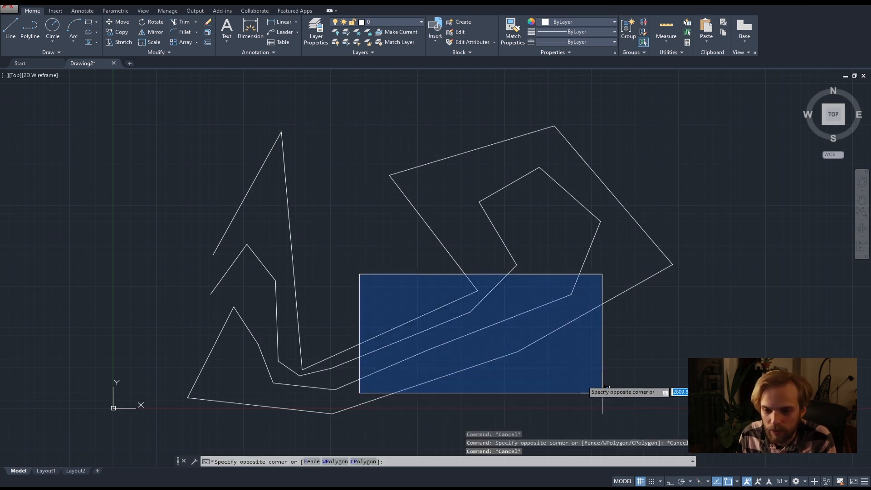
pyautogui.click(578, 410)
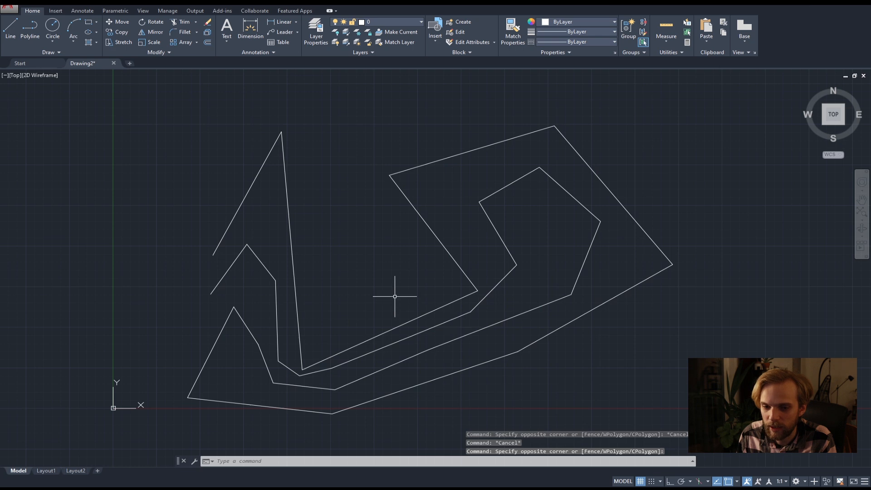
pyautogui.click(356, 270)
pyautogui.click(559, 385)
pyautogui.scroll(-5, 514, 357)
pyautogui.moveTo(504, 353); pyautogui.dragTo(462, 320, button='middle')
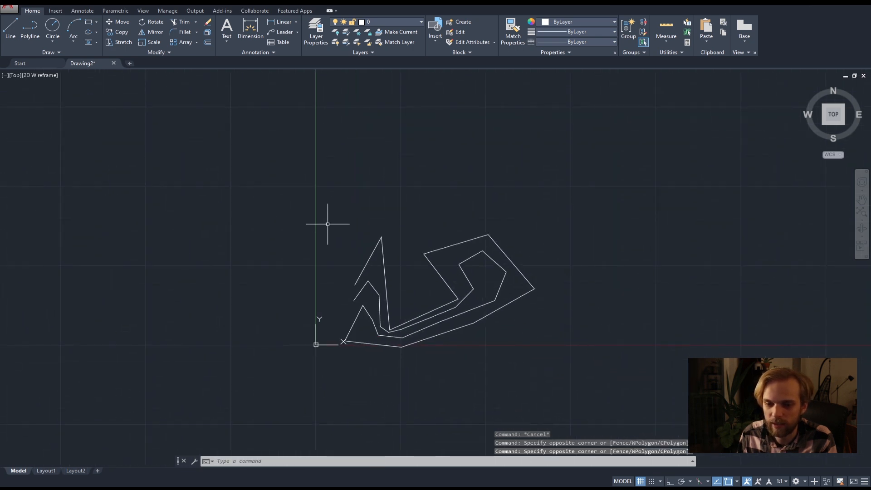
pyautogui.click(281, 171)
pyautogui.click(581, 402)
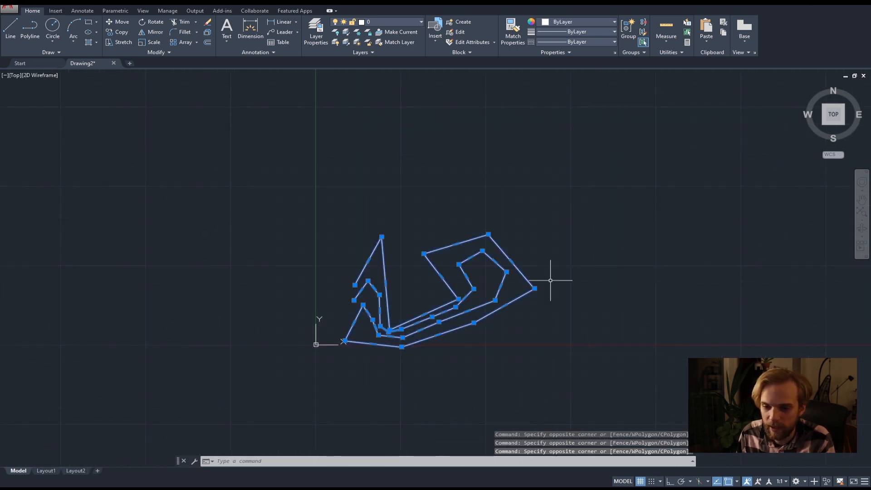
pyautogui.press('Escape')
# Select the polyline with a small crossing box over its lower part, and clear the selection.
pyautogui.scroll(8, 456, 312)
pyautogui.scroll(-4, 459, 320)
pyautogui.click(539, 377)
pyautogui.click(463, 332)
pyautogui.press('Escape')
# Select the polyline with a crossing box and use Explode to split it into separate lines.
pyautogui.click(511, 367)
pyautogui.click(469, 344)
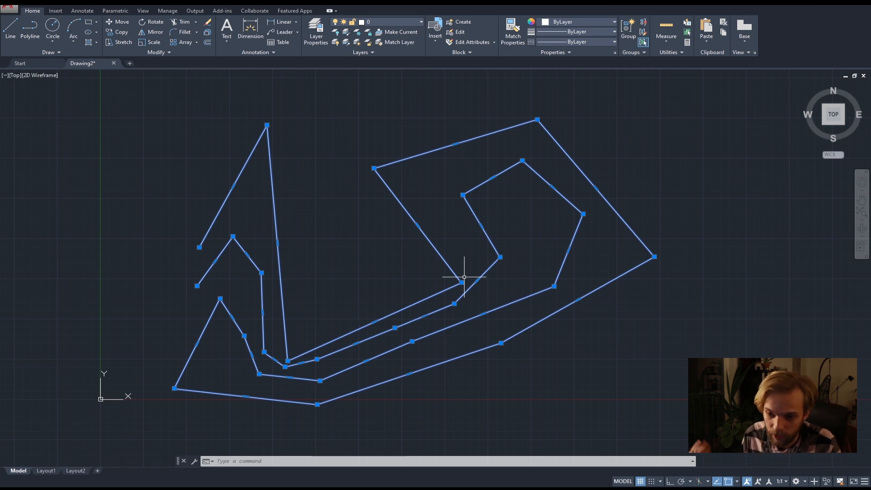
pyautogui.write('exp')
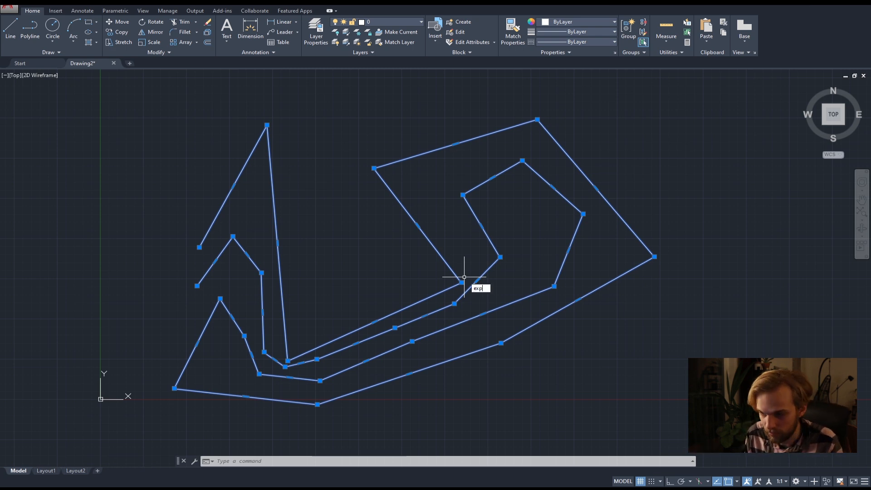
pyautogui.write('l')
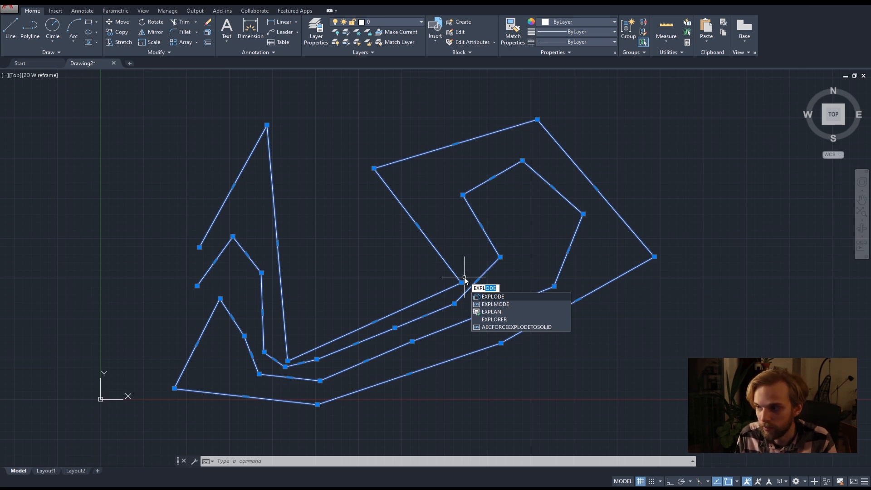
pyautogui.press('BackSpace')
pyautogui.press('BackSpace')
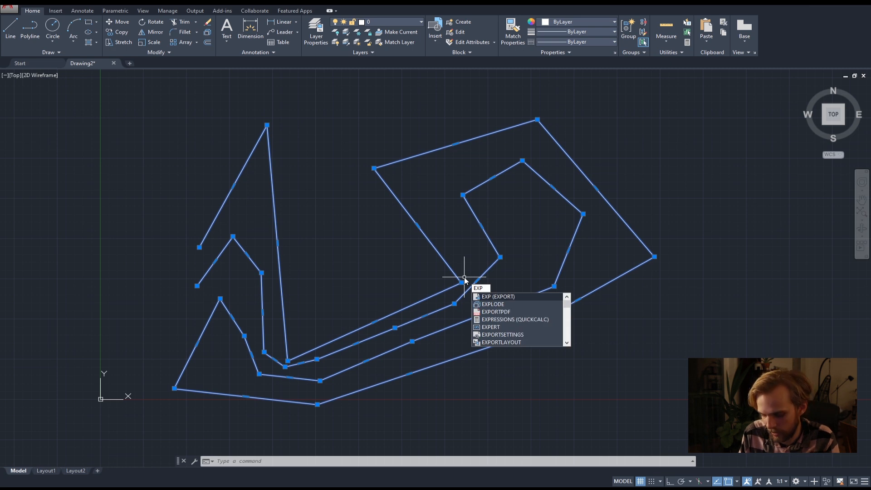
pyautogui.write('l')
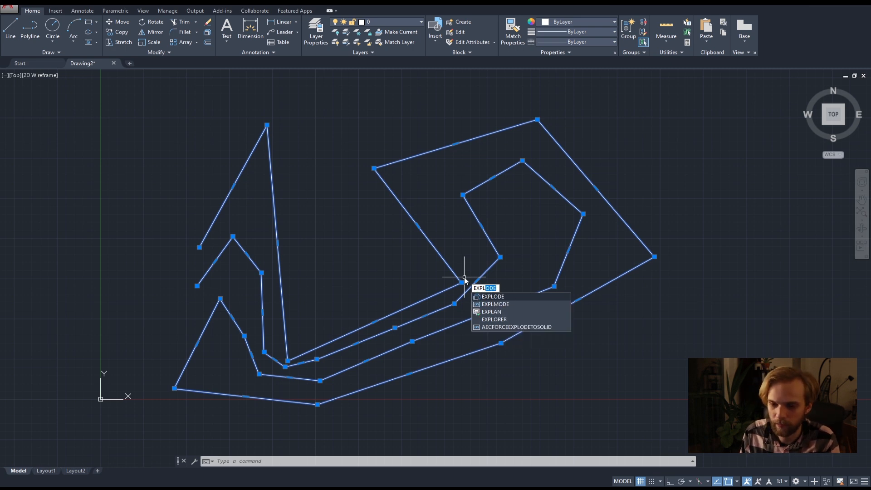
pyautogui.press('Return')
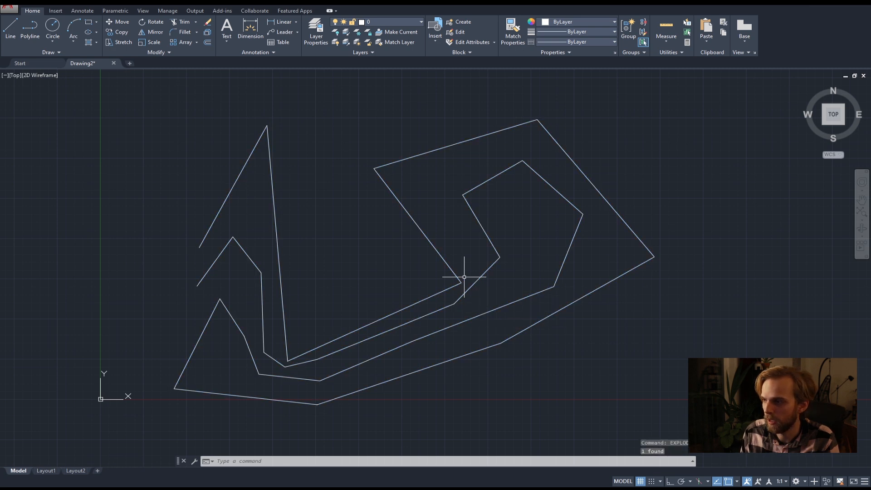
# Check the exploded shape by selecting several of its segments individually, deselecting after each one.
pyautogui.click(423, 232)
pyautogui.press('Escape')
pyautogui.click(450, 144)
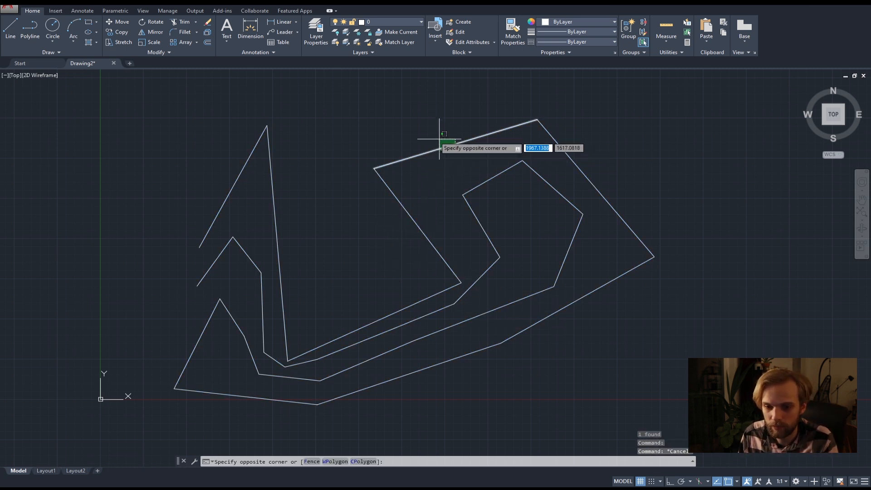
pyautogui.click(426, 141)
pyautogui.press('Escape')
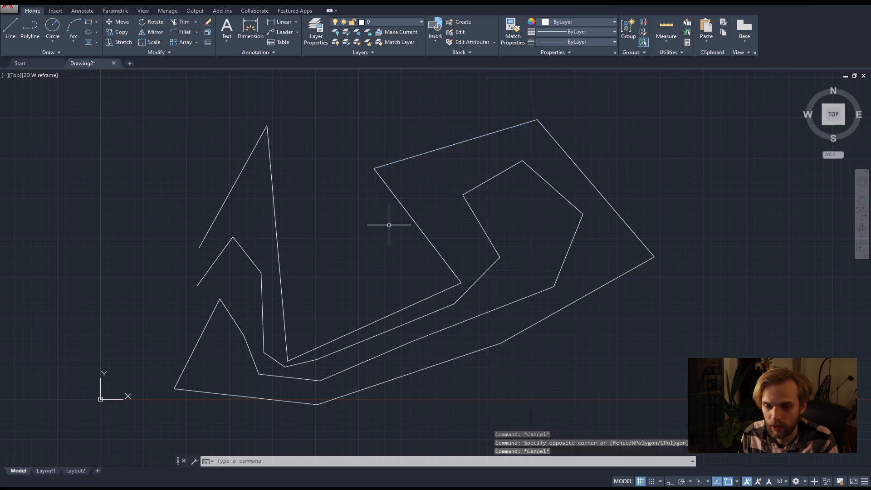
pyautogui.click(418, 314)
pyautogui.press('Escape')
pyautogui.click(368, 312)
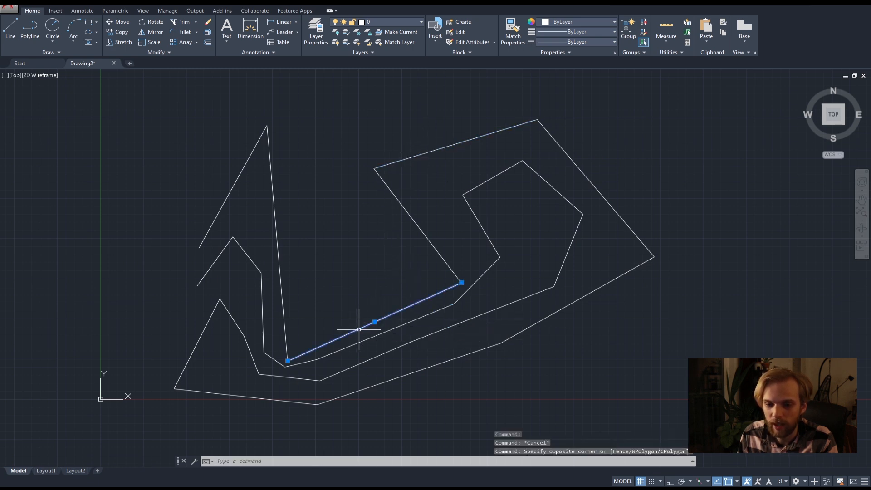
pyautogui.press('Escape')
pyautogui.click(334, 280)
pyautogui.click(274, 245)
pyautogui.press('Escape')
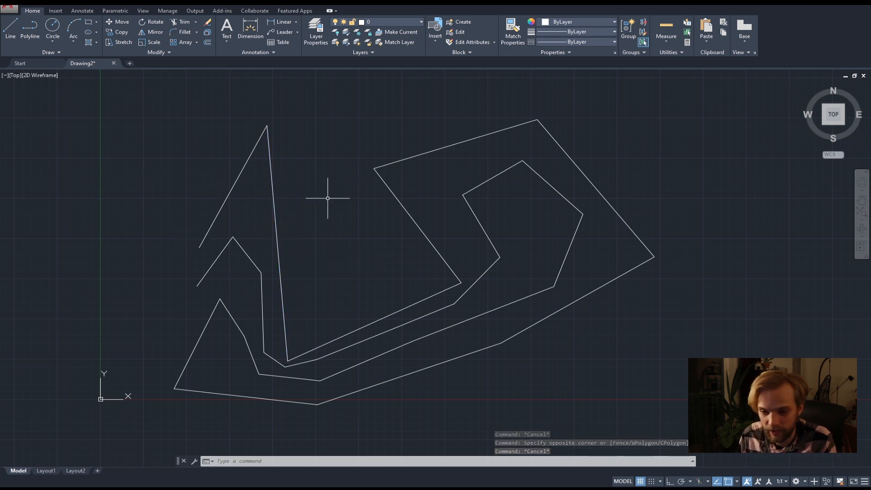
# Undo the explode, test-select the restored polyline, and redo the explode.
pyautogui.hotkey('ctrl', 'z')
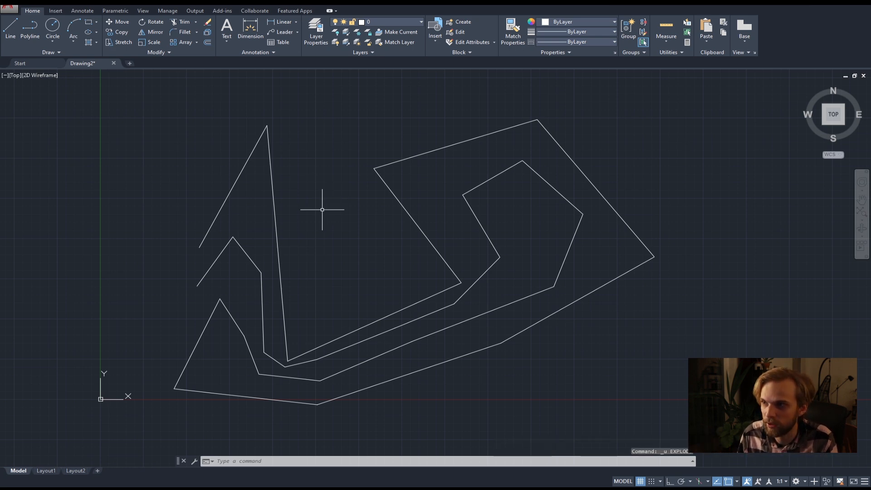
pyautogui.click(273, 192)
pyautogui.press('Escape')
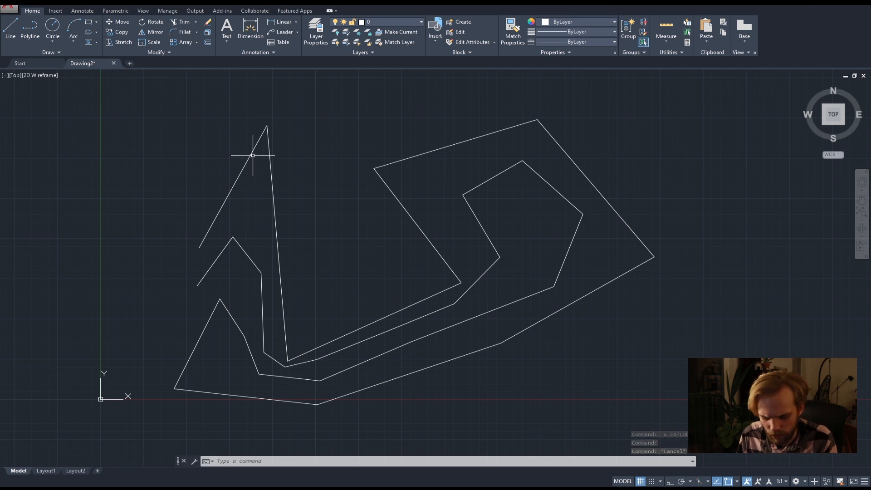
pyautogui.hotkey('ctrl', 'y')
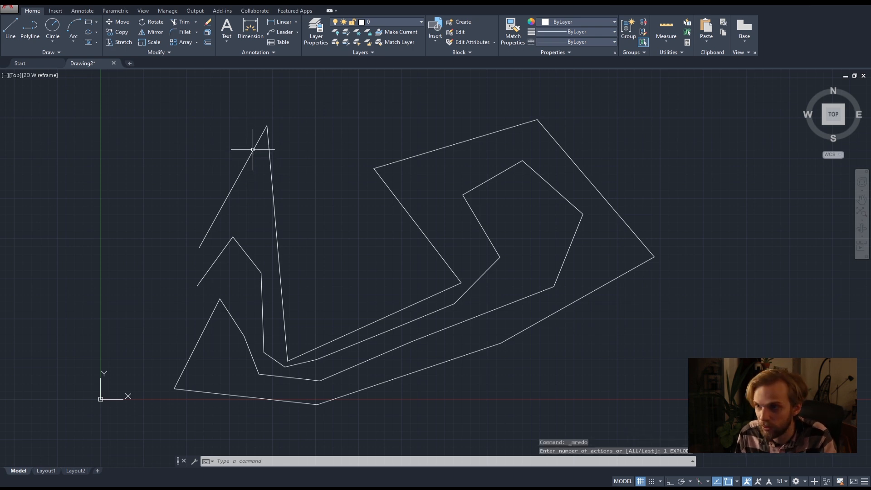
# Select the upper sloping segment of the exploded shape on its own, and clear the selection.
pyautogui.click(250, 160)
pyautogui.click(237, 143)
pyautogui.press('Escape')
pyautogui.press('Escape')
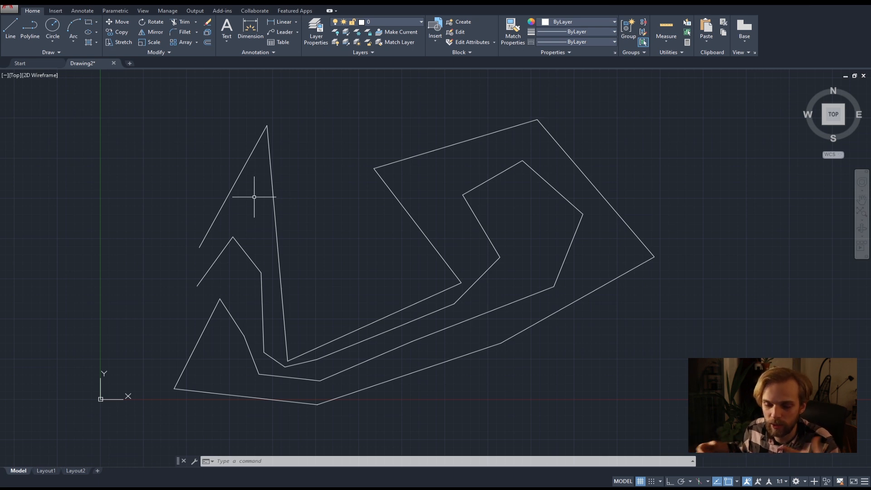
# Select all the exploded lines with a crossing box and use Join to combine them into a single polyline.
pyautogui.click(684, 400)
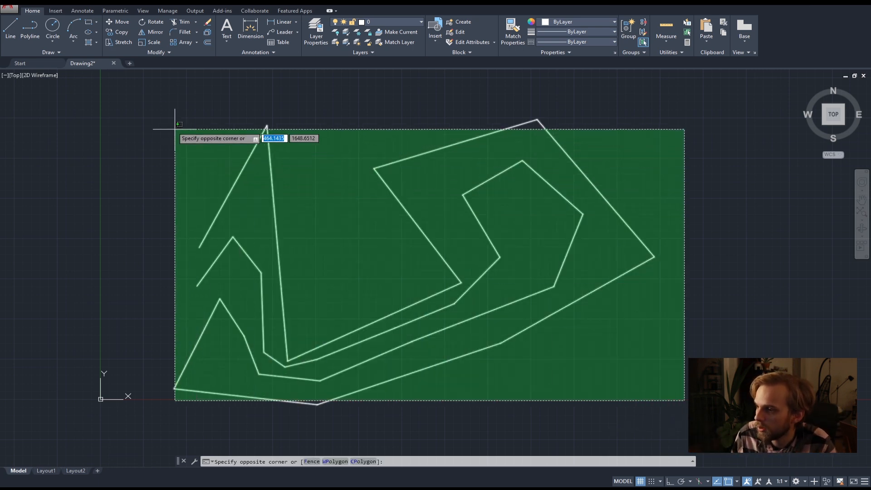
pyautogui.click(163, 120)
pyautogui.write('JOIN')
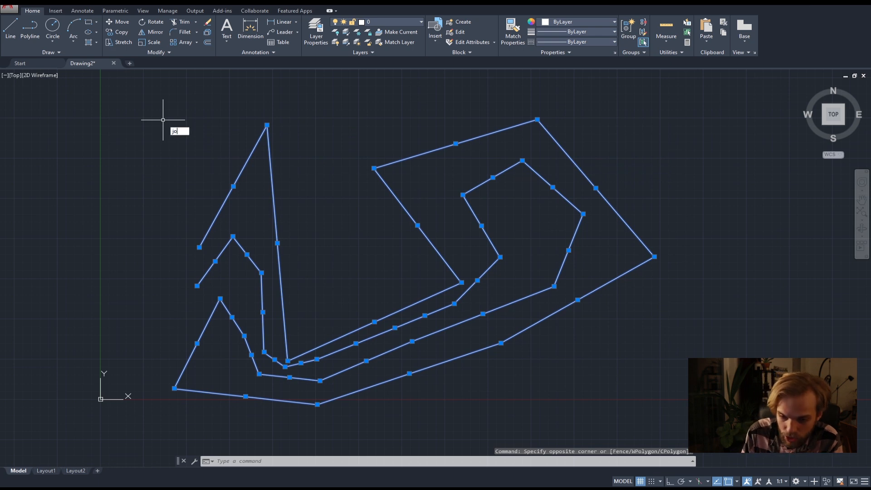
pyautogui.press('Return')
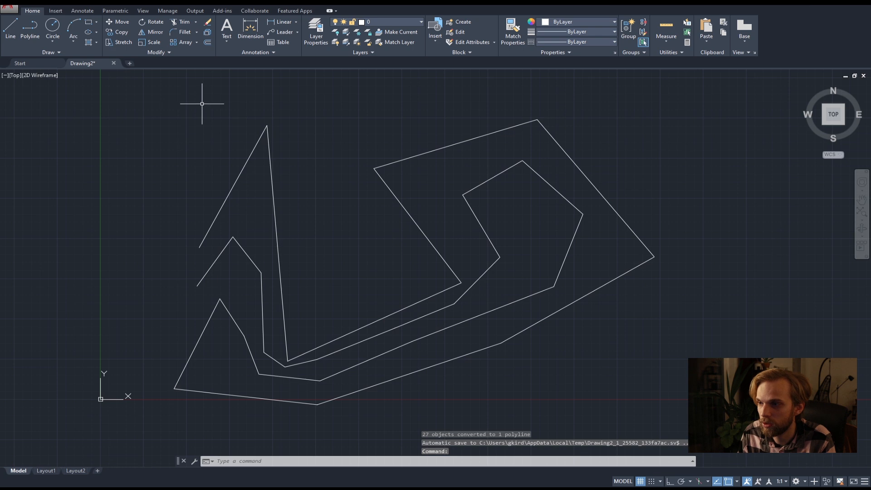
# Test-select the joined polyline by picking one of its segments, and clear the selection.
pyautogui.click(250, 154)
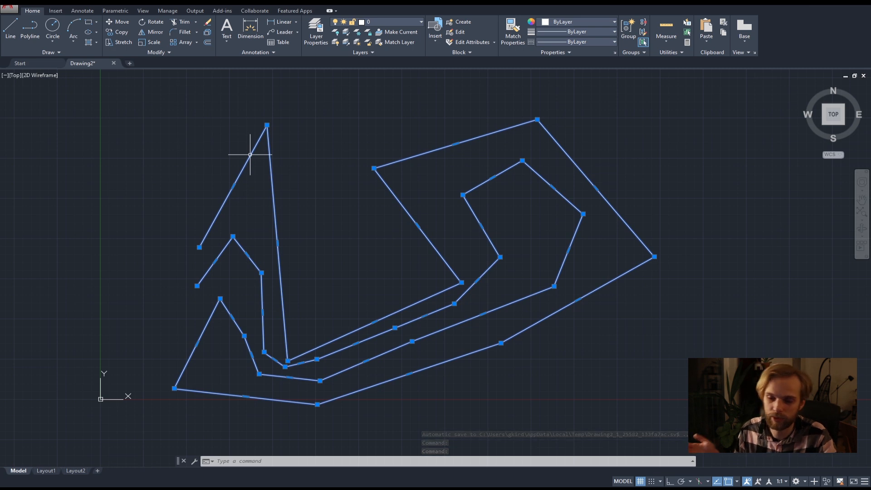
pyautogui.press('Escape')
pyautogui.press('Escape')
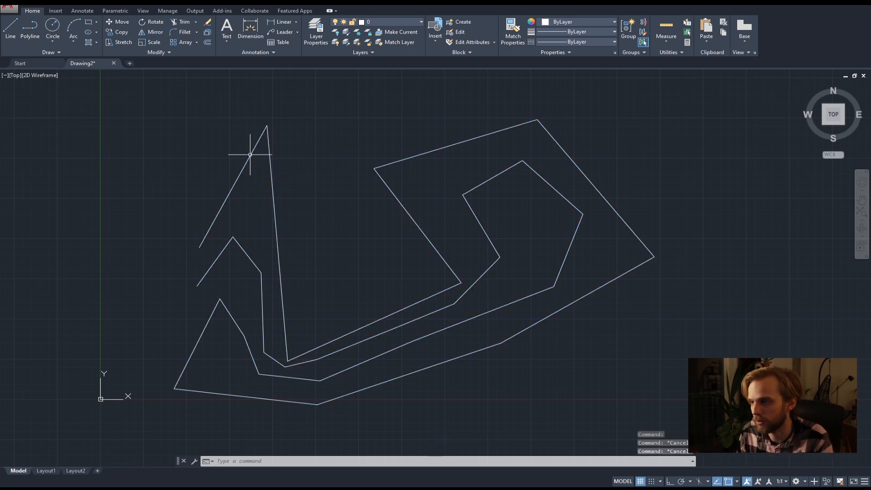
# Select the joined polyline and delete it from the drawing.
pyautogui.click(253, 152)
pyautogui.click(226, 149)
pyautogui.press('Delete')
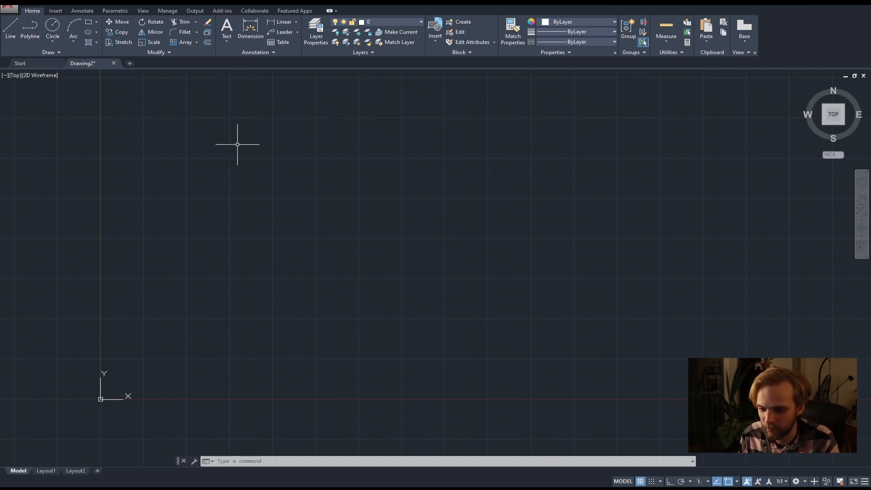
# Start a new polyline with a first segment about 904 units long, rising to the right at about 25°.
pyautogui.write('pl')
pyautogui.press('Return')
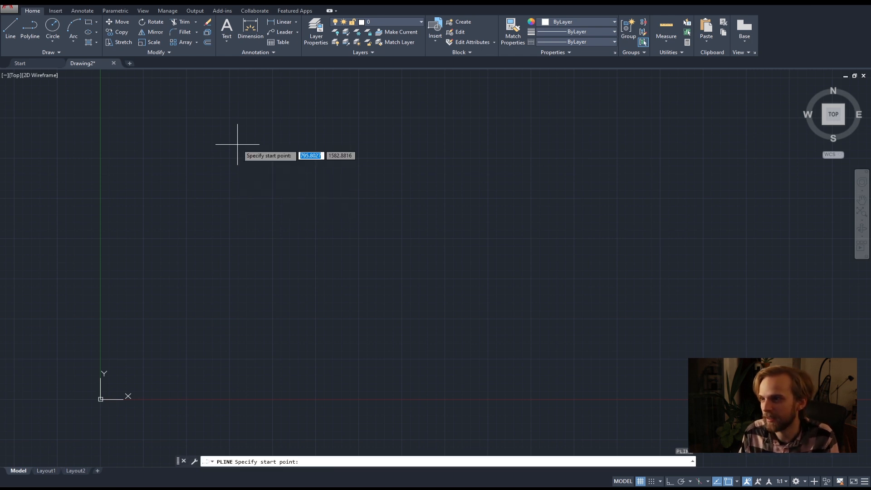
pyautogui.click(212, 313)
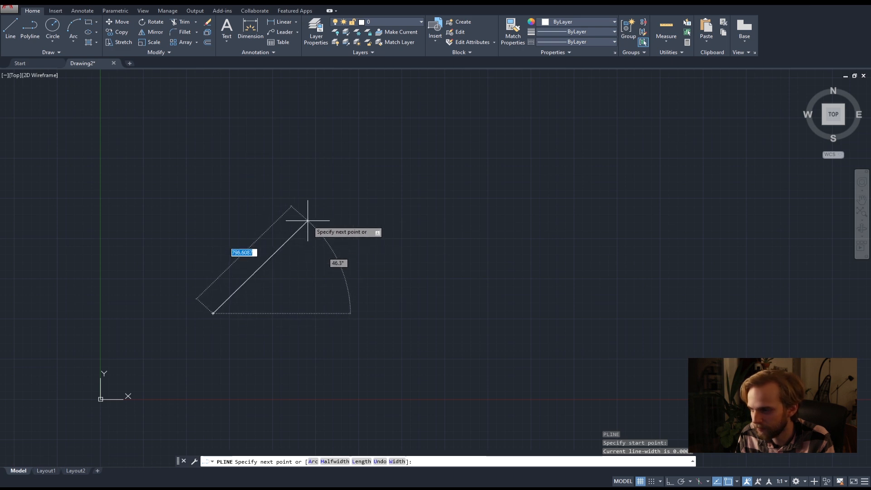
pyautogui.click(356, 250)
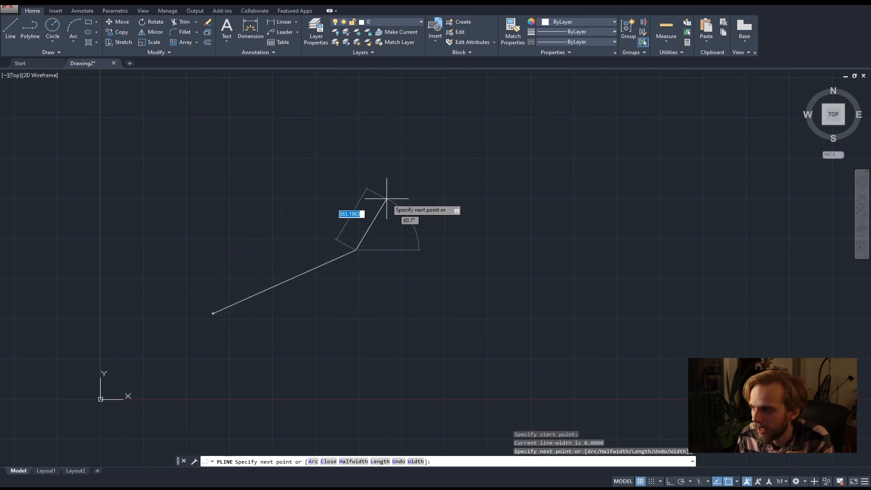
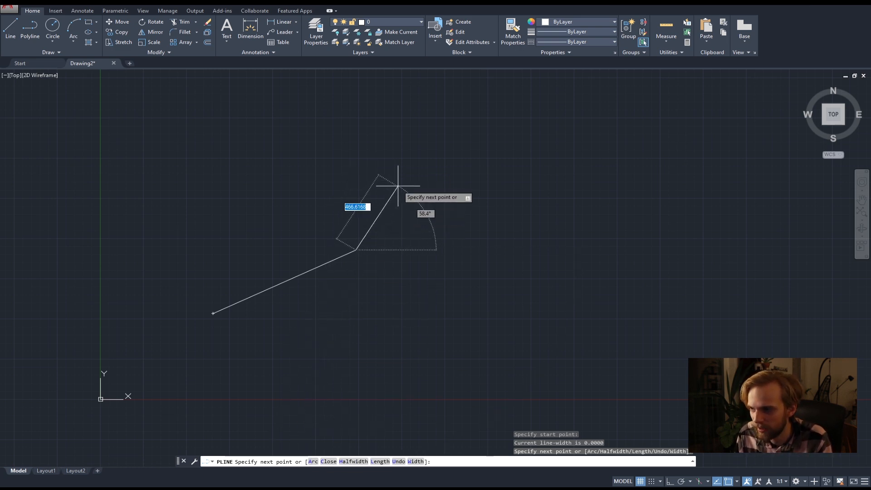
# Switch the polyline to Arc mode and continue it with a chain of seven freehand arcs winding up and across to the right.
pyautogui.write('a')
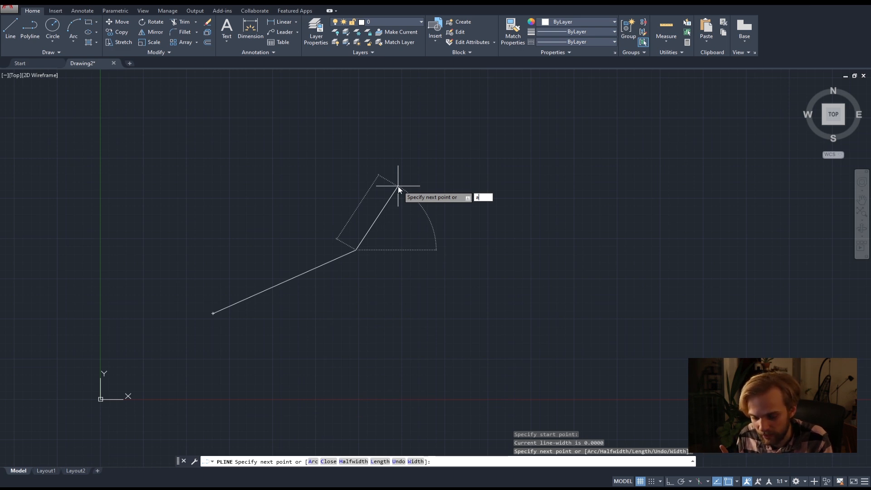
pyautogui.press('Return')
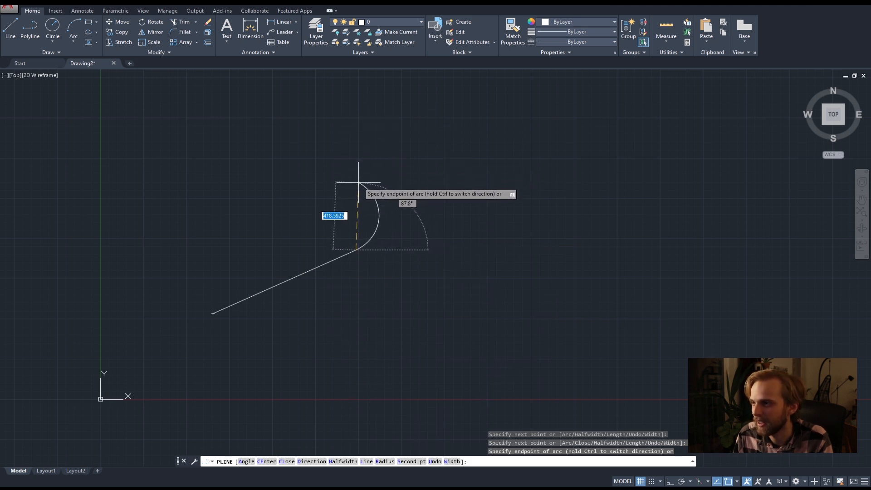
pyautogui.click(344, 204)
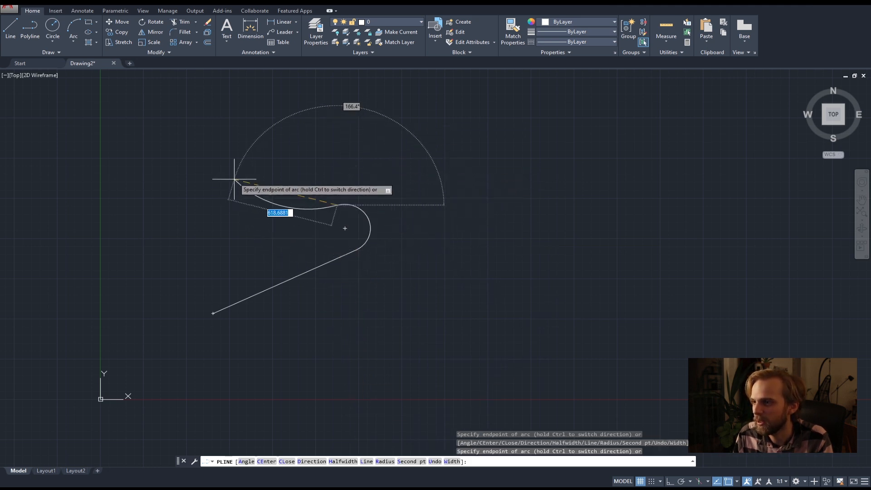
pyautogui.click(374, 123)
pyautogui.click(500, 166)
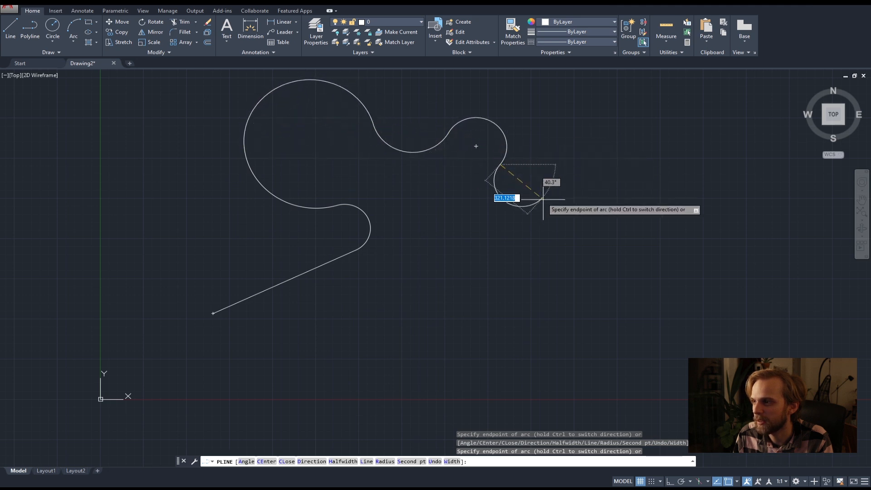
pyautogui.click(526, 218)
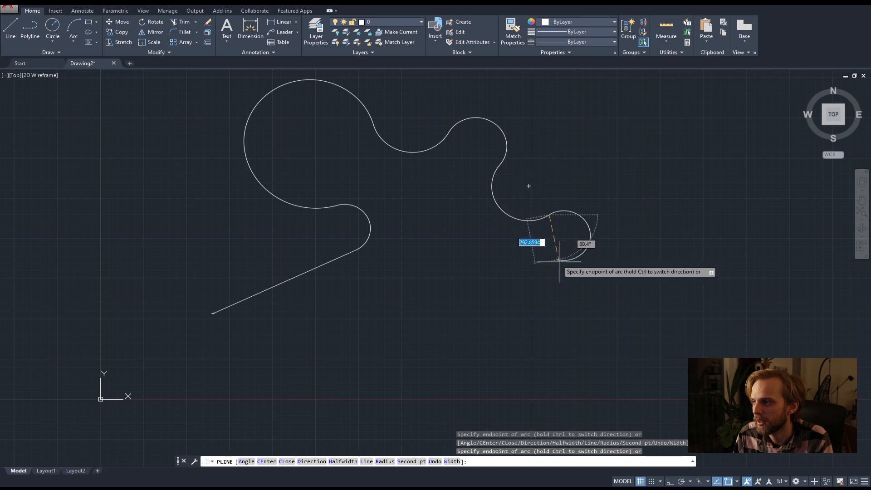
pyautogui.click(579, 245)
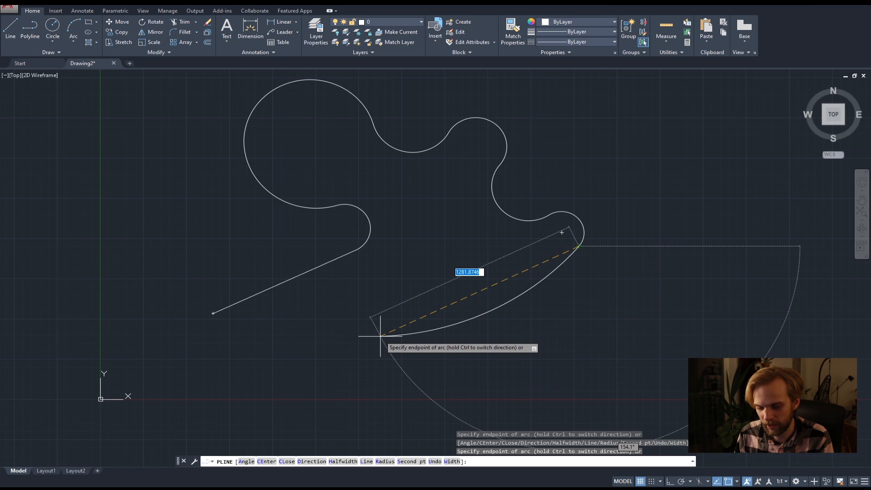
# Return the polyline to Line mode and add three straight segments that lead back to its start point, including a horizontal base.
pyautogui.write('l')
pyautogui.press('Return')
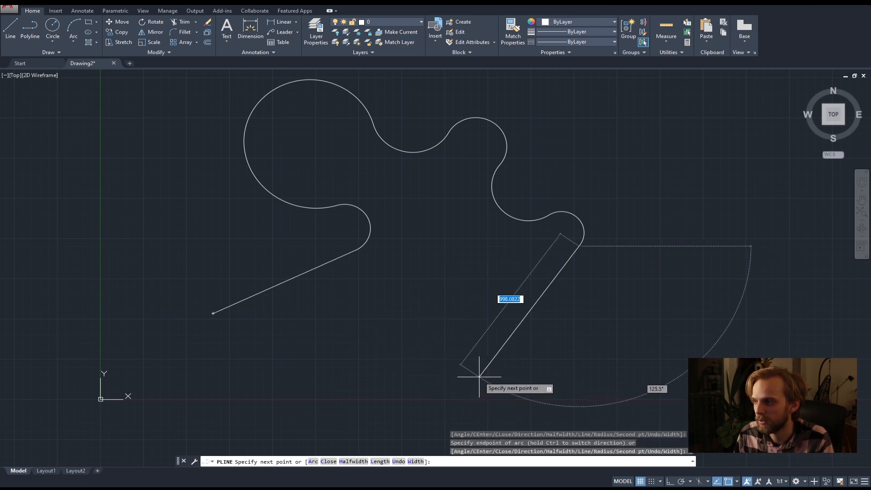
pyautogui.click(465, 377)
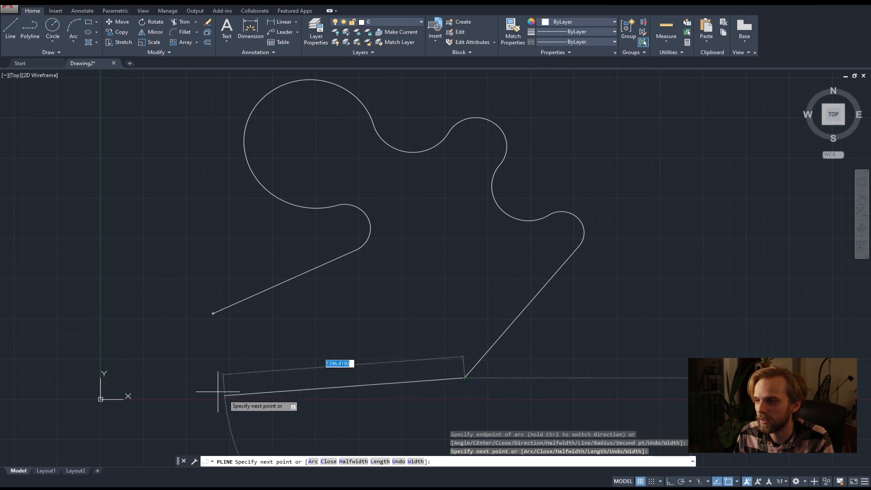
pyautogui.click(204, 378)
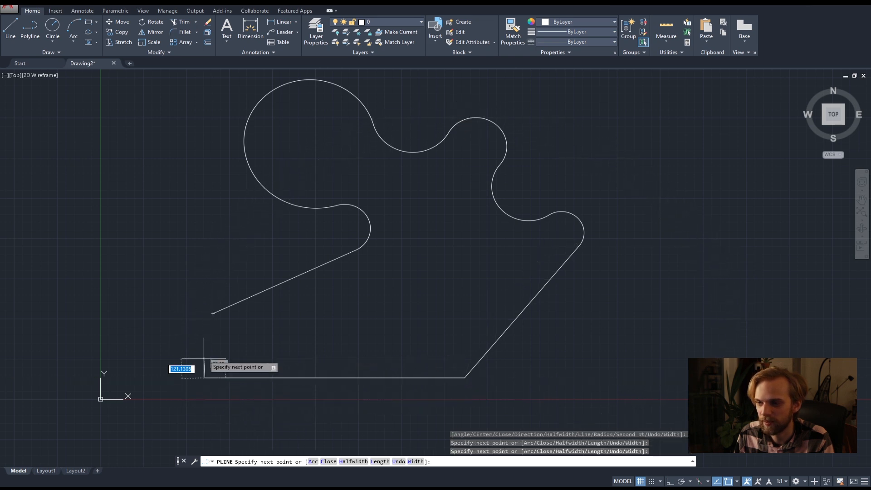
pyautogui.click(213, 312)
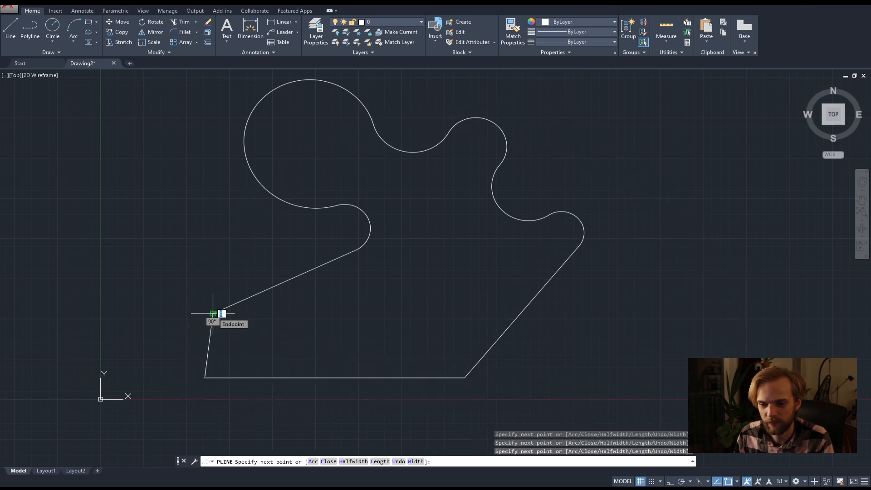
pyautogui.press('Return')
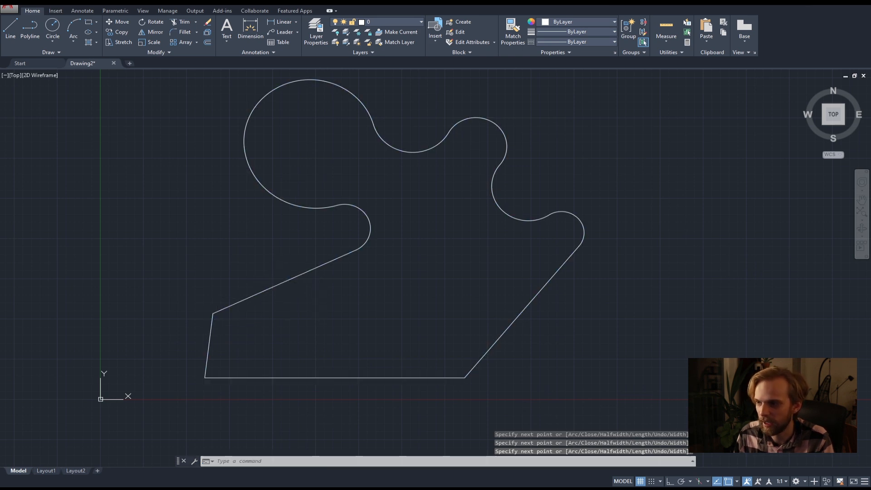
# Test-select the closed polyline, clear the selection, and select it again to explode it into separate lines and arcs.
pyautogui.click(281, 283)
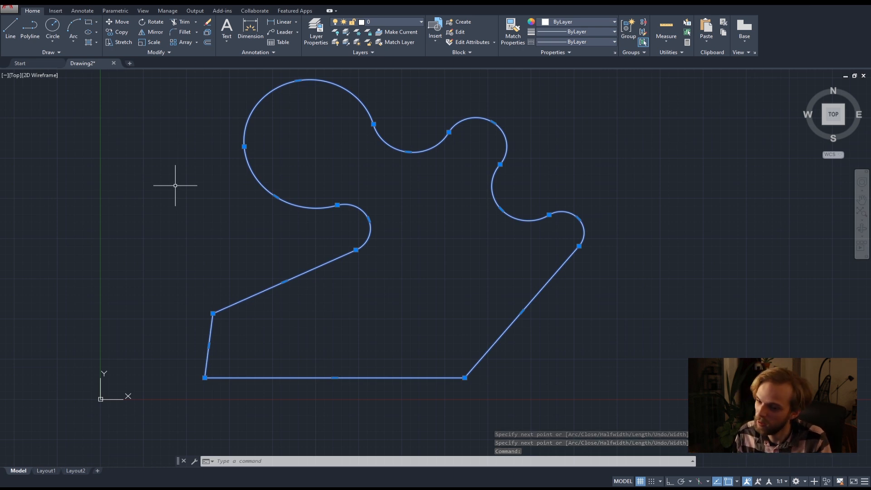
pyautogui.press('Escape')
pyautogui.press('Escape')
pyautogui.click(307, 208)
pyautogui.click(299, 181)
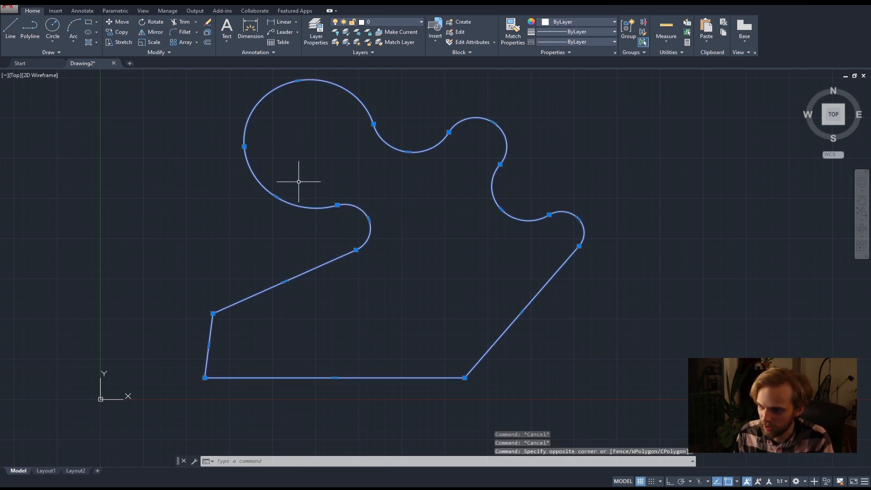
pyautogui.press('Escape')
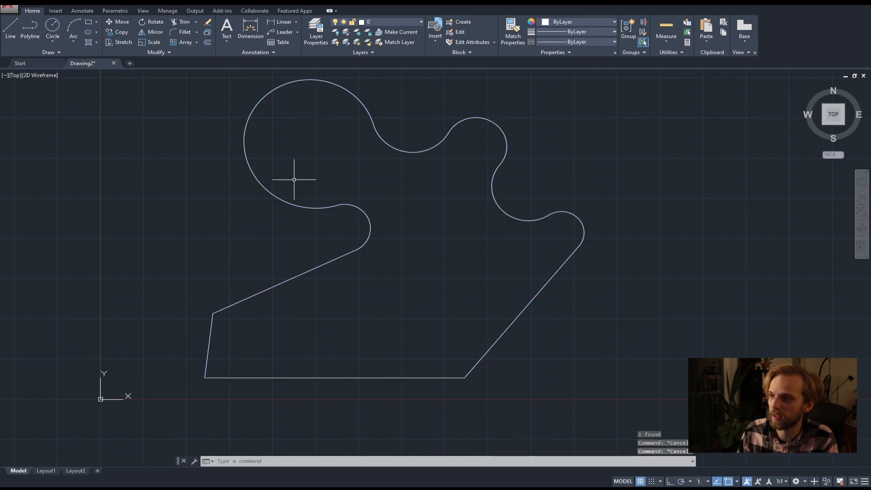
# Delete two of the exploded arcs: the lower-left arc of the big lobe and the dip between the two upper lobes.
pyautogui.click(293, 177)
pyautogui.click(226, 171)
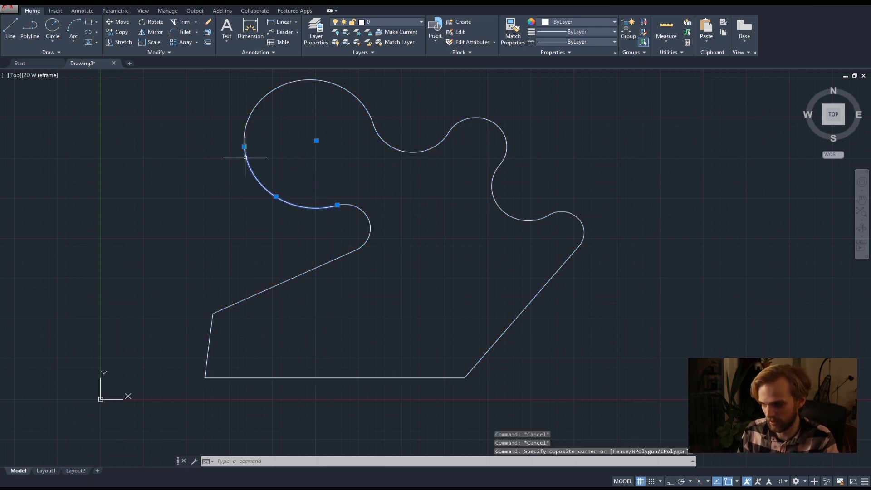
pyautogui.press('Delete')
pyautogui.click(418, 175)
pyautogui.click(399, 137)
pyautogui.press('Delete')
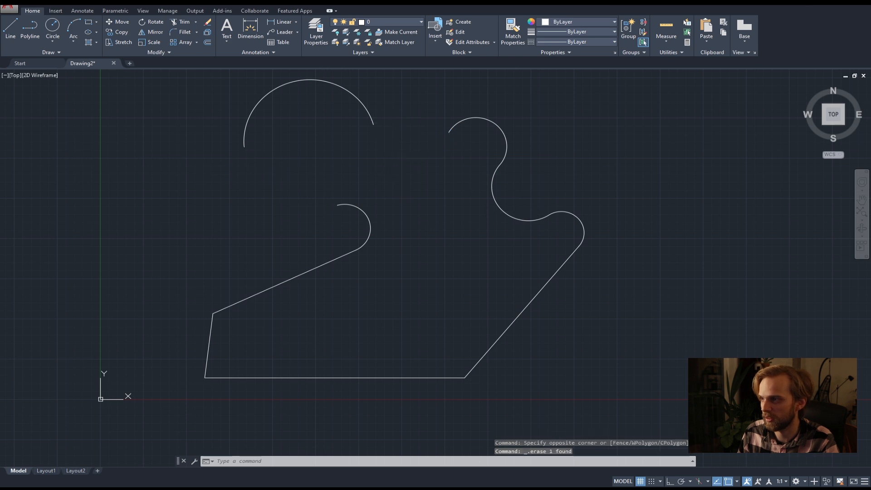
# Delete all the remaining lines and arcs from the drawing using crossing selections.
pyautogui.click(516, 211)
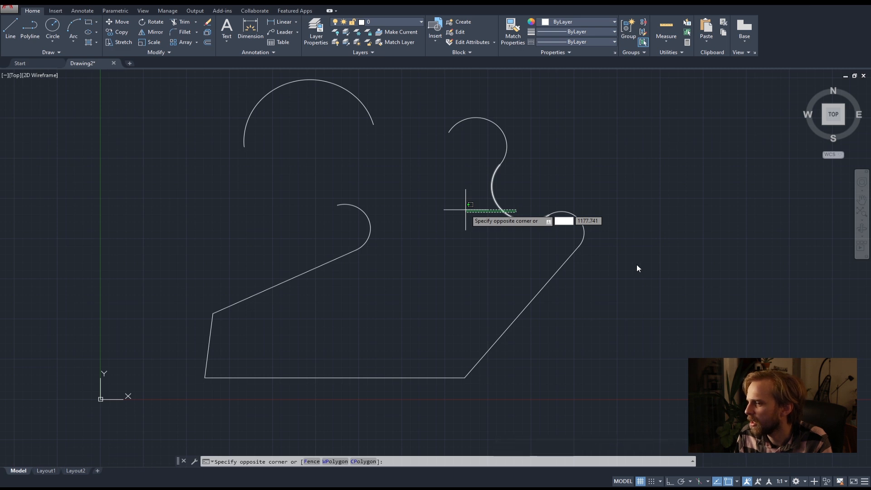
pyautogui.click(345, 350)
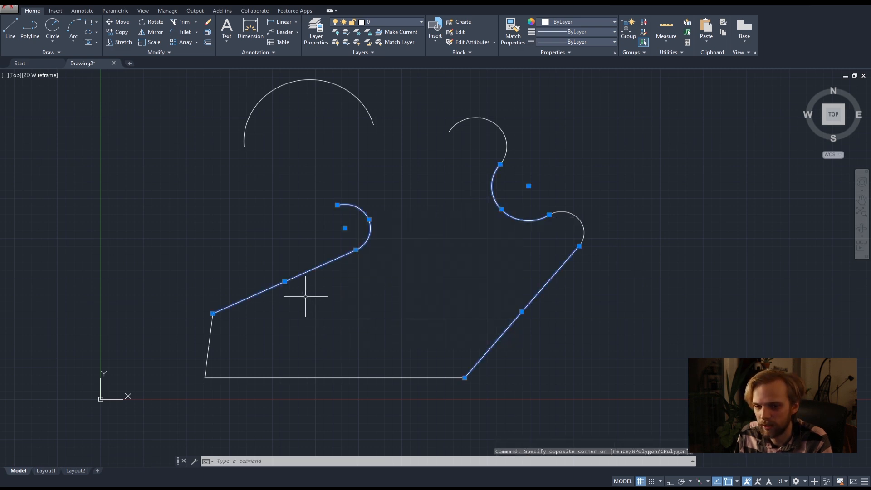
pyautogui.press('Delete')
pyautogui.scroll(-4, 485, 325)
pyautogui.click(585, 370)
pyautogui.click(363, 200)
pyautogui.press('Delete')
pyautogui.scroll(3, 366, 307)
pyautogui.scroll(-5, 367, 211)
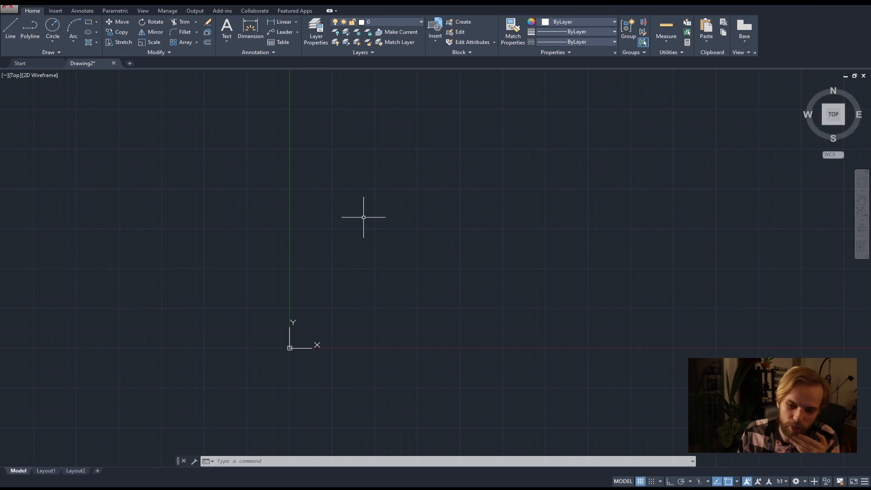
pyautogui.moveTo(386, 235)
pyautogui.mouseDown(button='middle')
pyautogui.moveTo(268, 263)
pyautogui.moveTo(245, 279)
pyautogui.mouseUp(button='middle')
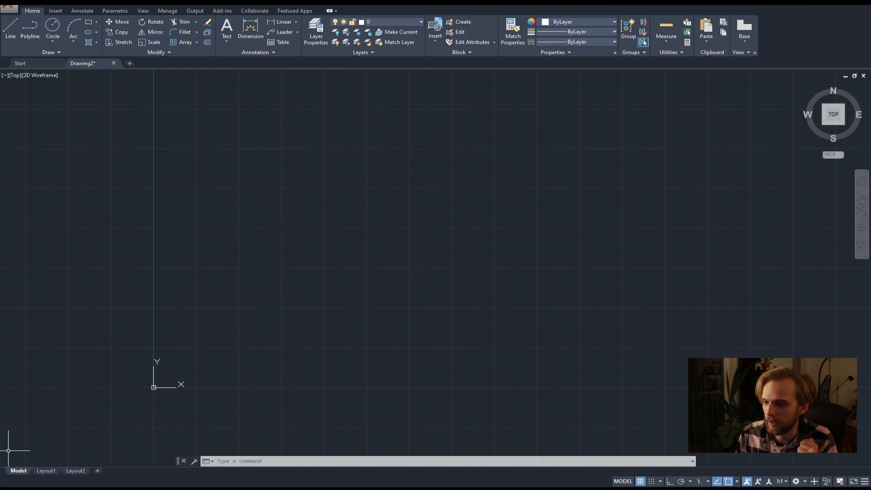
# Switch to aada05_commands.pdf in the browser, review the Polyline, Arc, Circle and Advanced polyline commands, and return to AutoCAD.
pyautogui.click(28, 489)
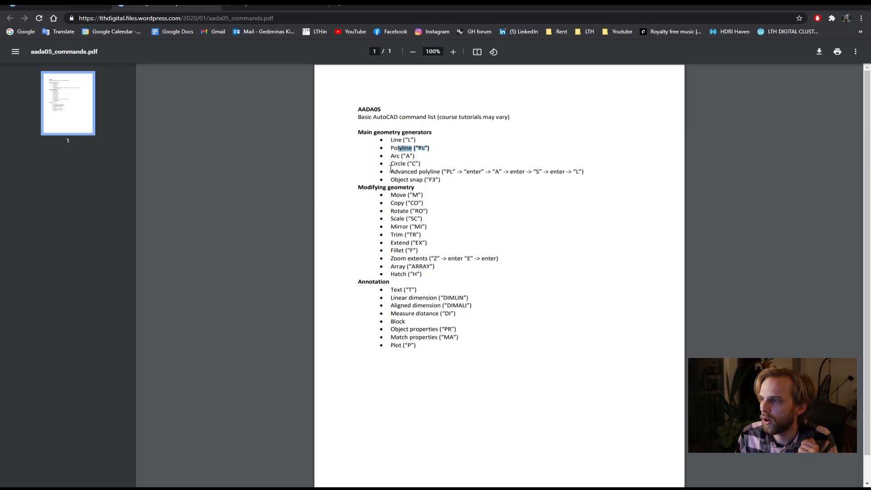
pyautogui.doubleClick(394, 148)
pyautogui.click(391, 158)
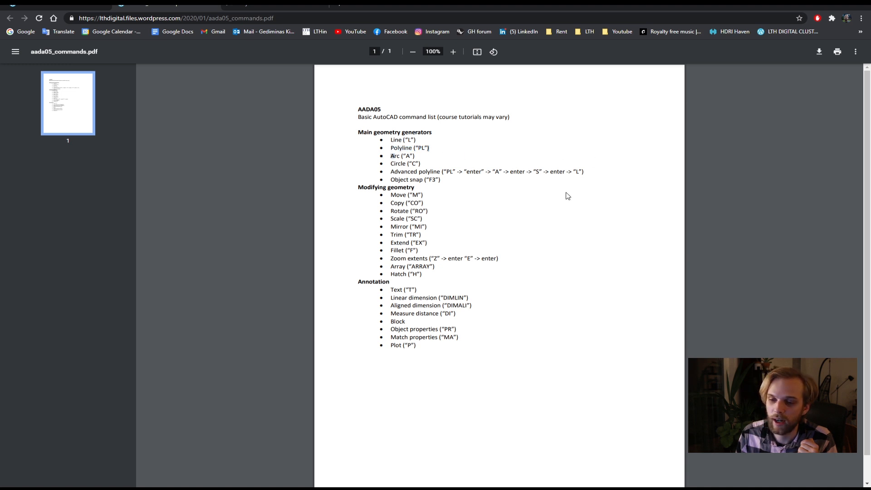
pyautogui.moveTo(393, 163); pyautogui.dragTo(447, 167)
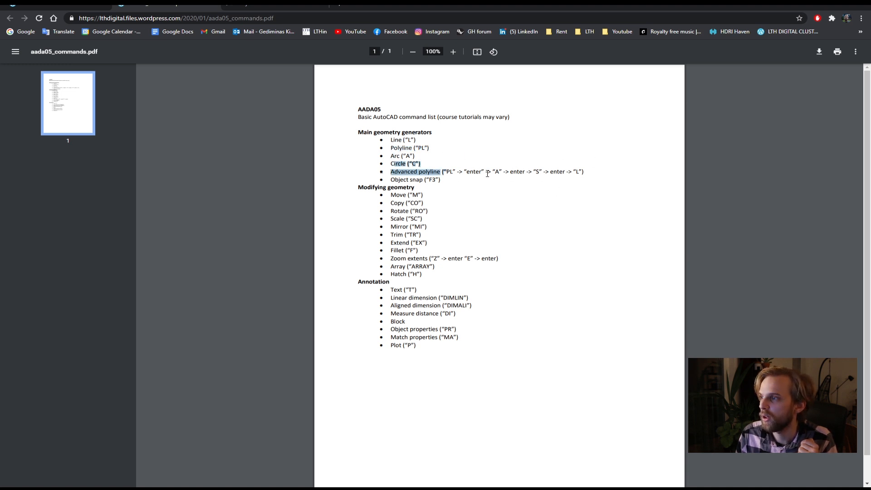
pyautogui.click(399, 171)
pyautogui.moveTo(425, 173); pyautogui.dragTo(606, 171)
pyautogui.moveTo(390, 171); pyautogui.dragTo(541, 168)
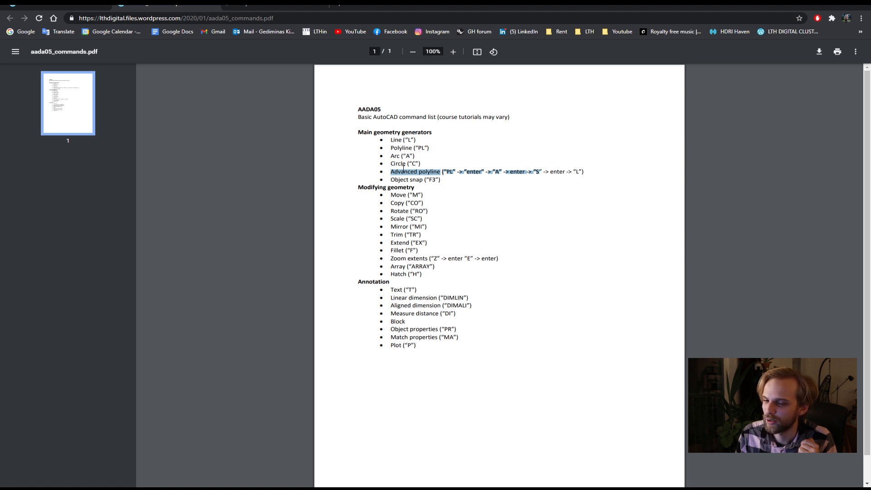
pyautogui.click(403, 166)
pyautogui.moveTo(391, 172); pyautogui.dragTo(540, 172)
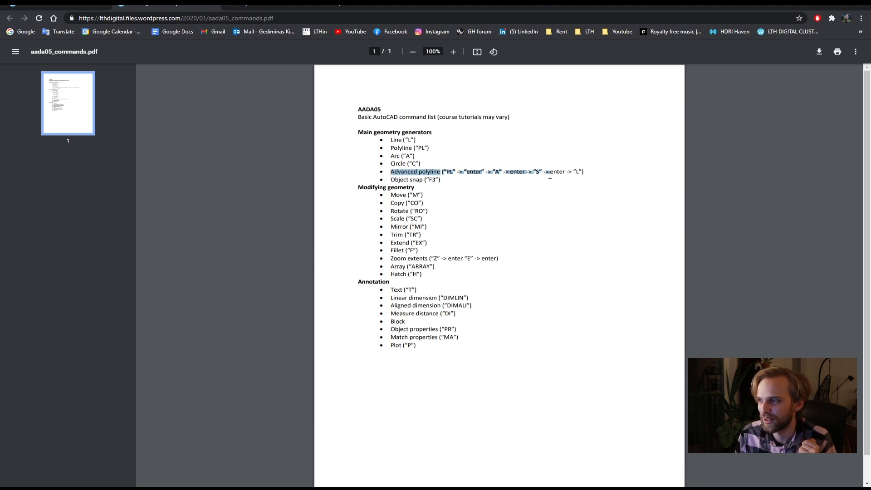
pyautogui.click(502, 179)
pyautogui.moveTo(391, 156); pyautogui.dragTo(443, 164)
pyautogui.click(443, 164)
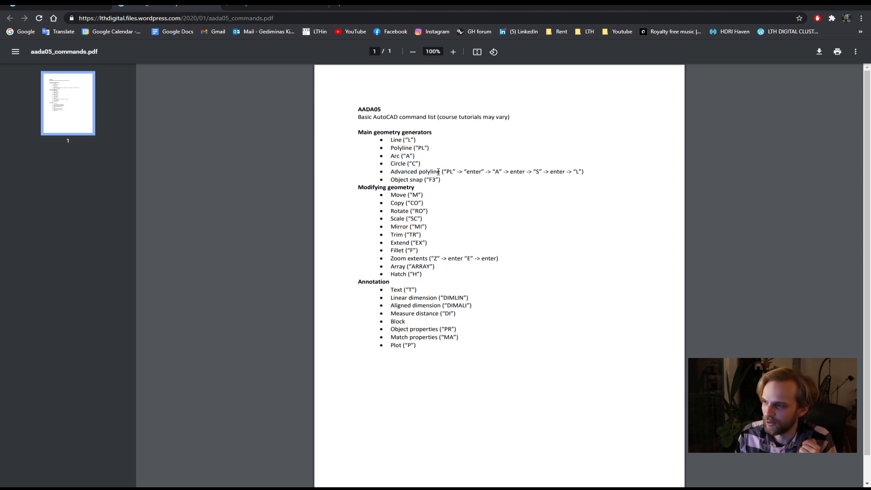
pyautogui.click(818, 6)
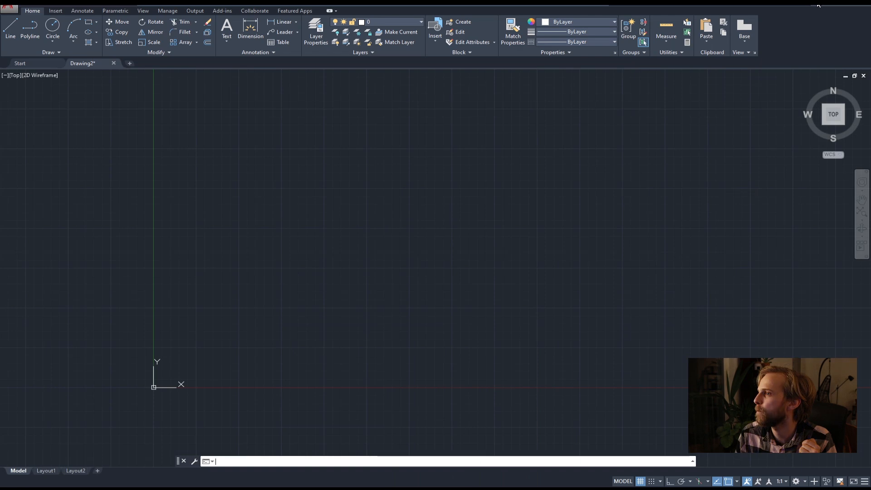
# Look through the Line tool's variants in the remote AutoCAD Architecture 2019 session, and return to the local AutoCAD drawing.
pyautogui.moveTo(367, 209); pyautogui.dragTo(349, 228, button='middle')
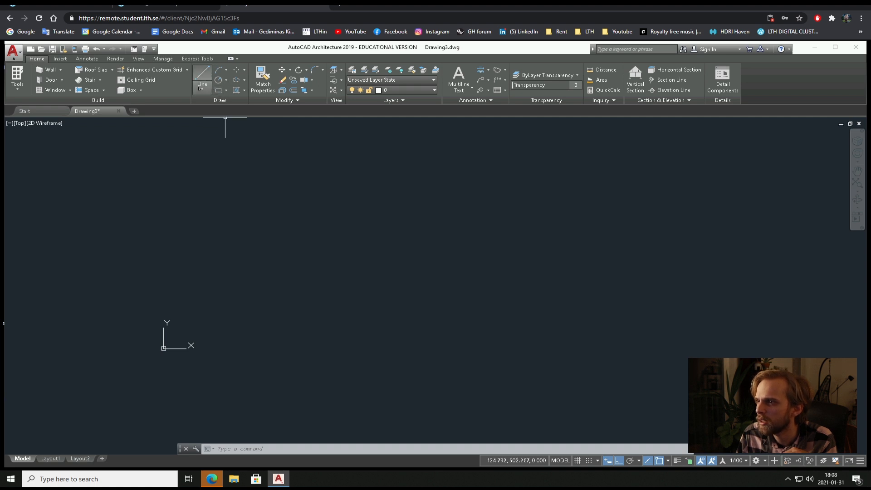
pyautogui.click(201, 90)
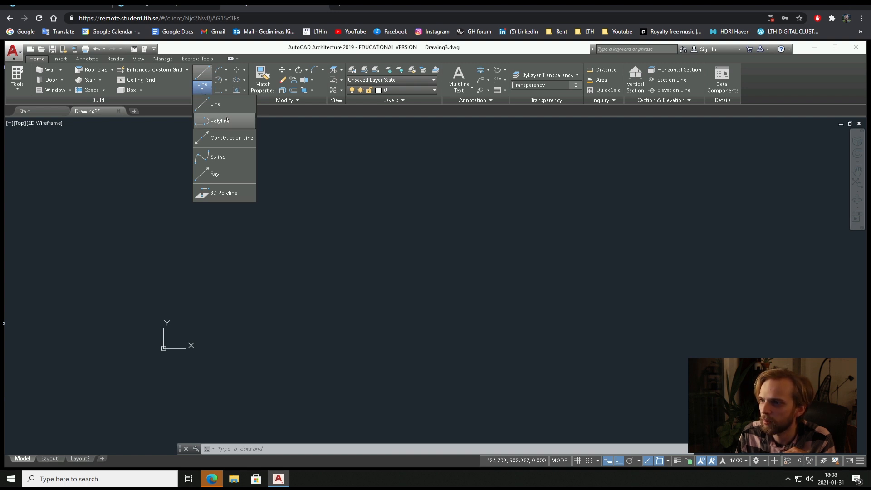
pyautogui.click(331, 133)
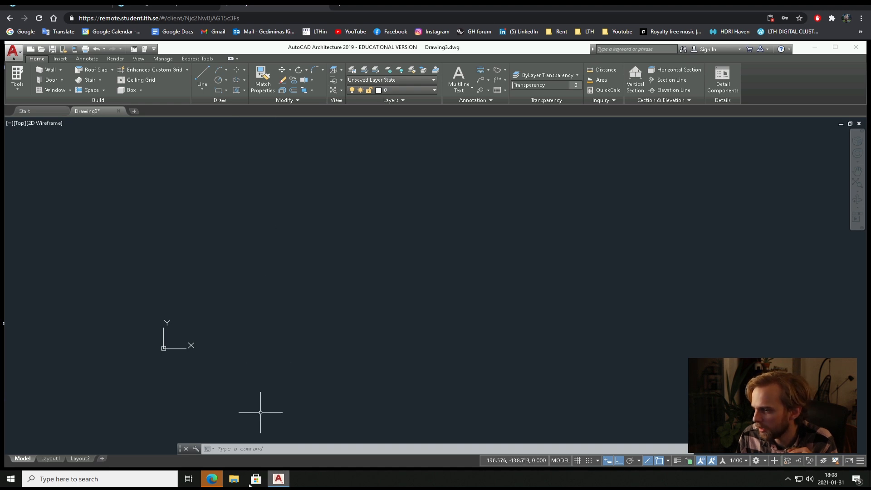
pyautogui.click(278, 478)
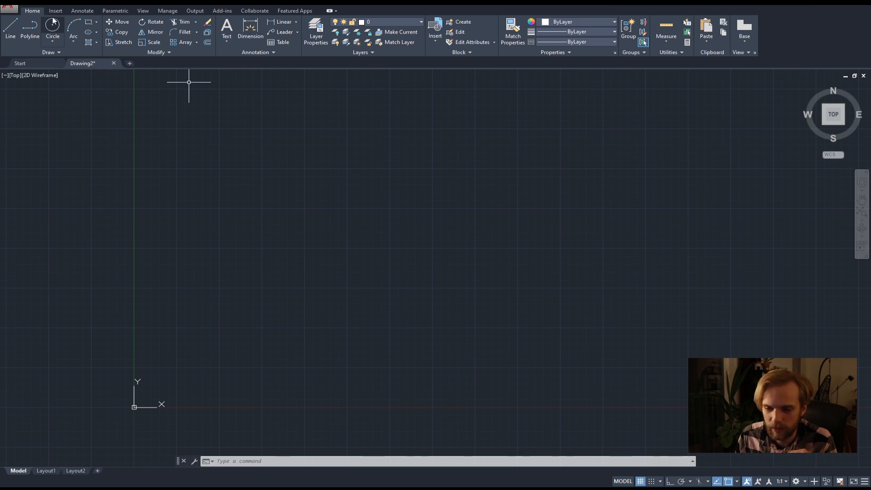
# Draw a circle with a radius of 250, centred to the upper right of the origin.
pyautogui.write('C')
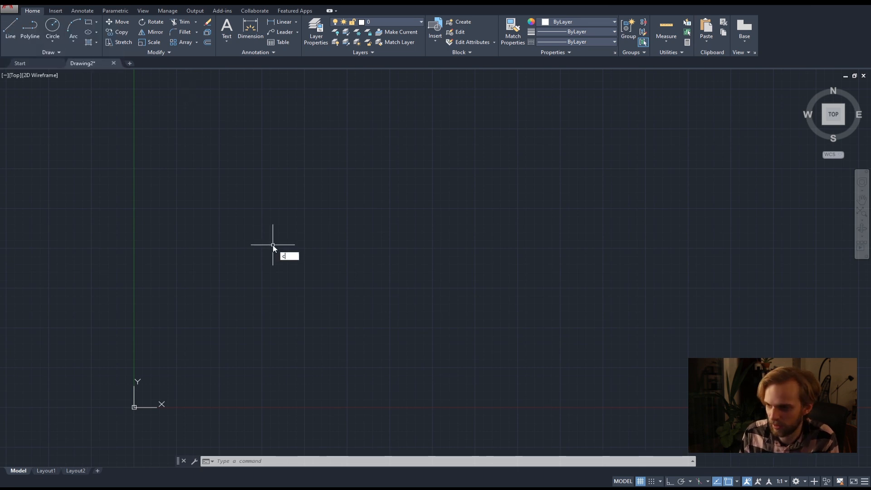
pyautogui.press('Return')
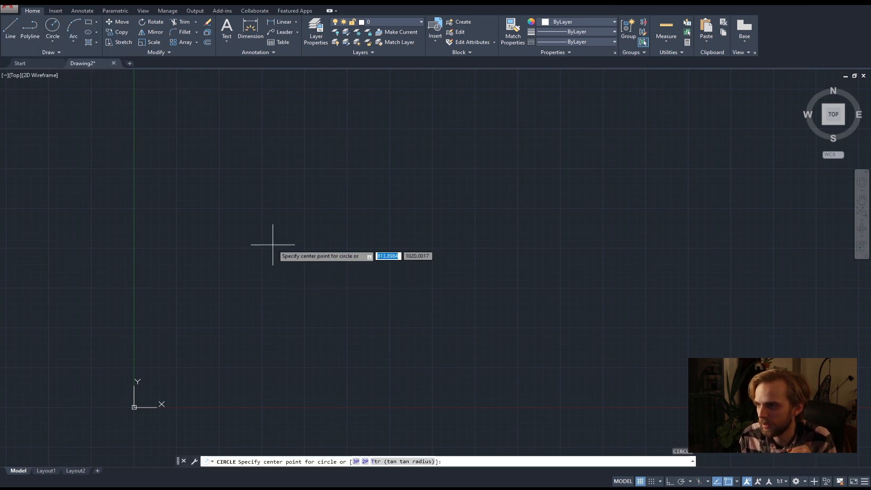
pyautogui.click(282, 244)
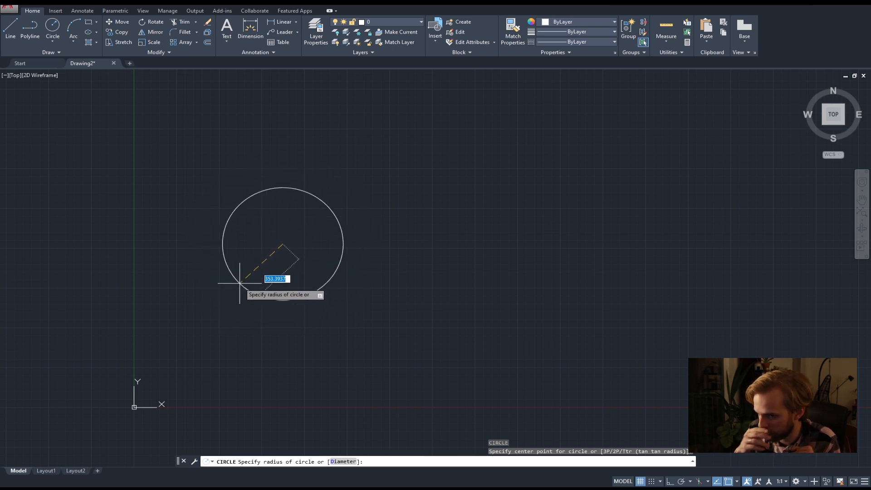
pyautogui.write('250')
pyautogui.press('Return')
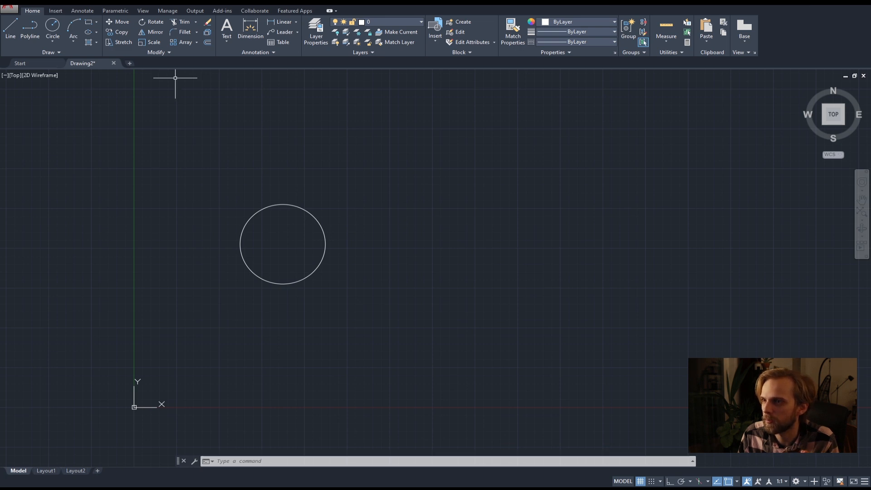
# Draw a circle through three freely picked points to the right of the existing circle using the 3P option.
pyautogui.write('c')
pyautogui.press('Return')
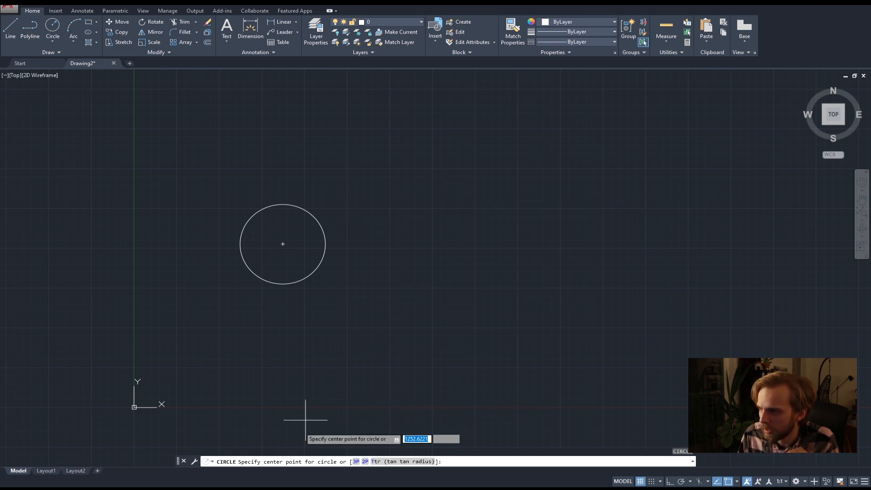
pyautogui.click(356, 462)
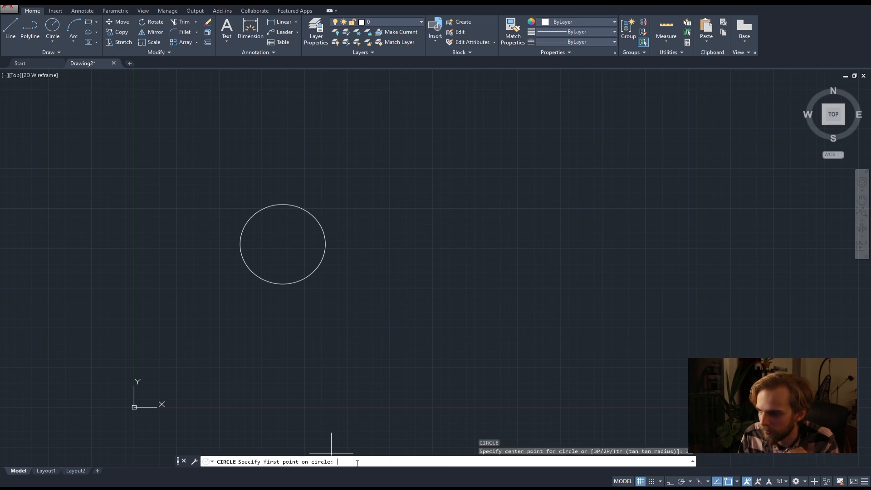
pyautogui.click(416, 333)
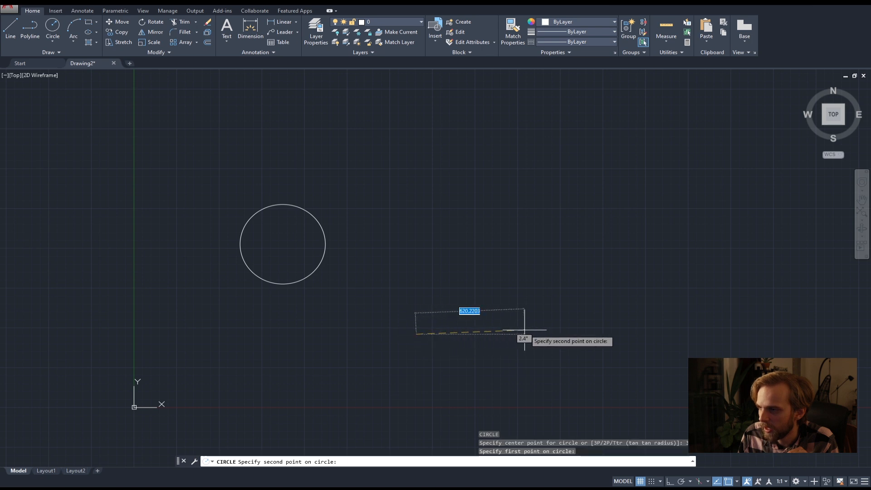
pyautogui.click(531, 263)
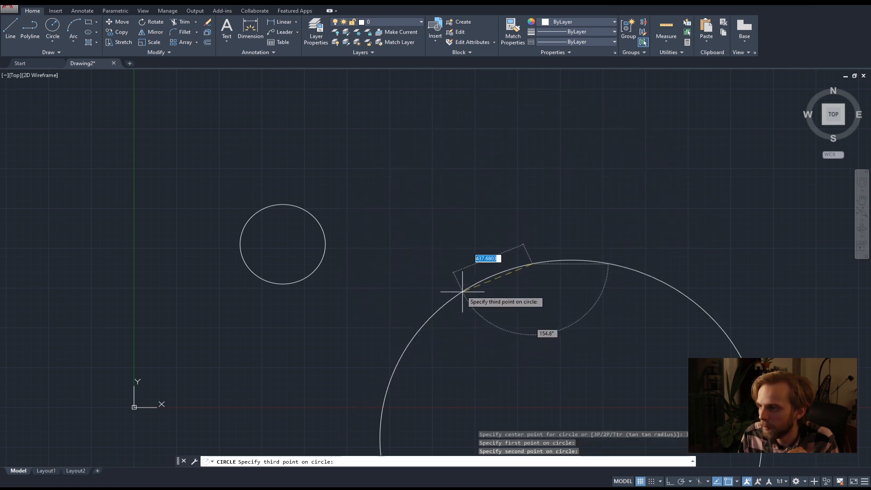
pyautogui.click(411, 233)
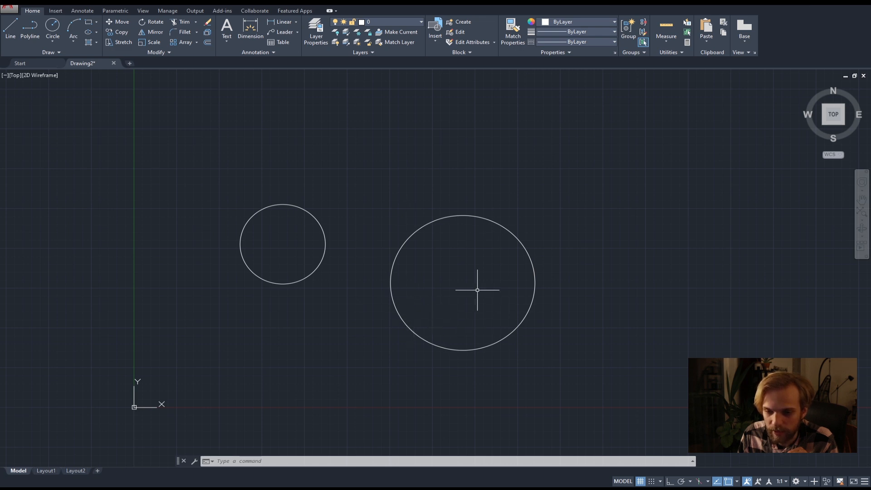
# Delete the three-point circle using a crossing selection, keeping the smaller circle beside it.
pyautogui.click(456, 295)
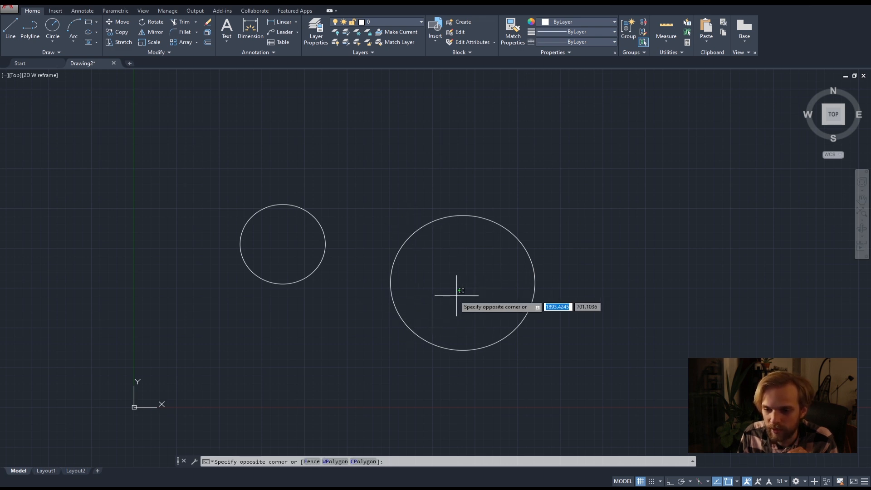
pyautogui.click(362, 293)
pyautogui.press('Delete')
# Draw another circle with the 3P option, picking three points to the lower right of the remaining circle.
pyautogui.write('c')
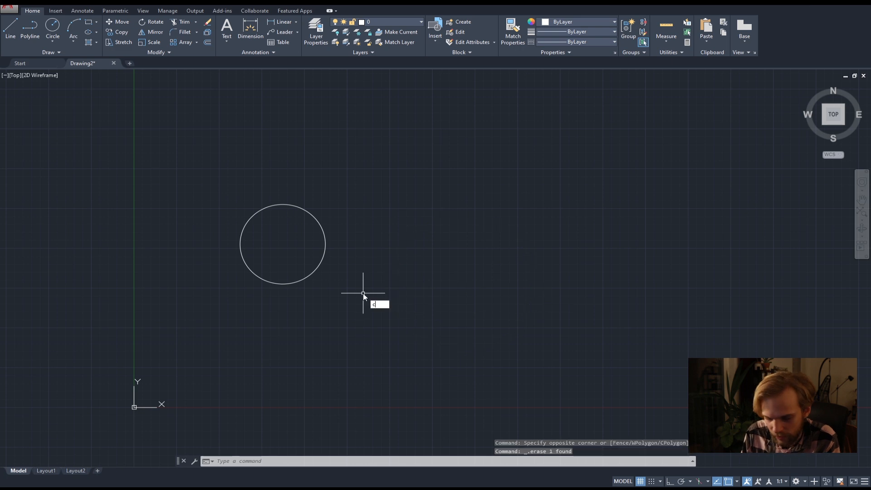
pyautogui.press('Return')
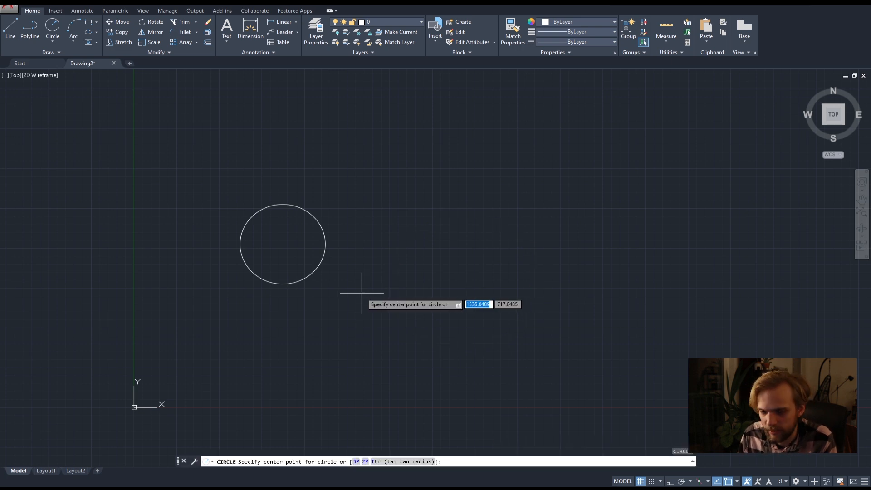
pyautogui.click(355, 461)
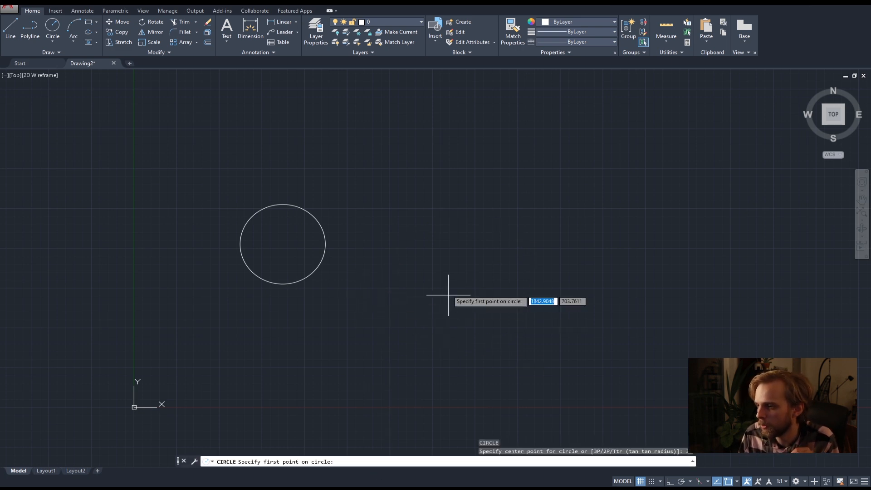
pyautogui.click(405, 348)
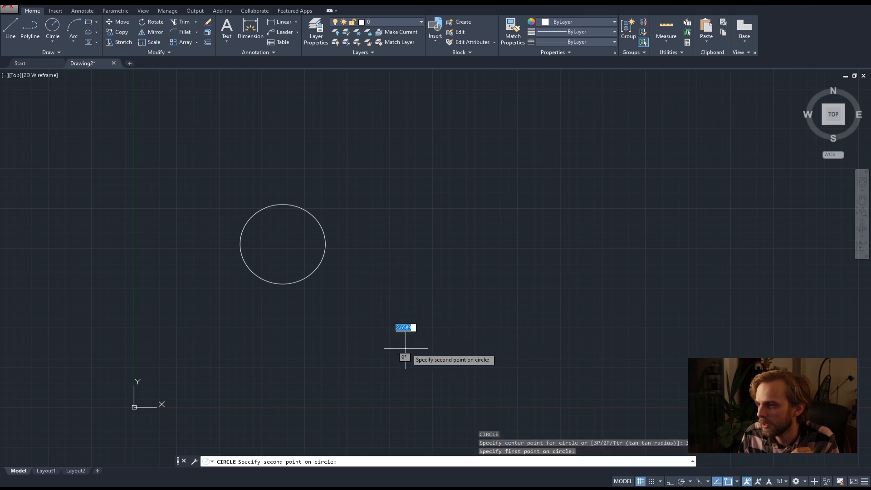
pyautogui.click(521, 298)
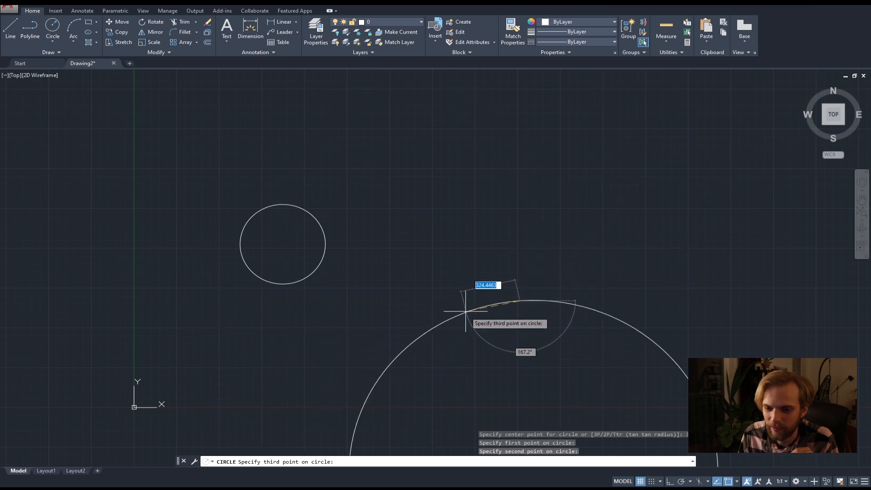
pyautogui.click(454, 266)
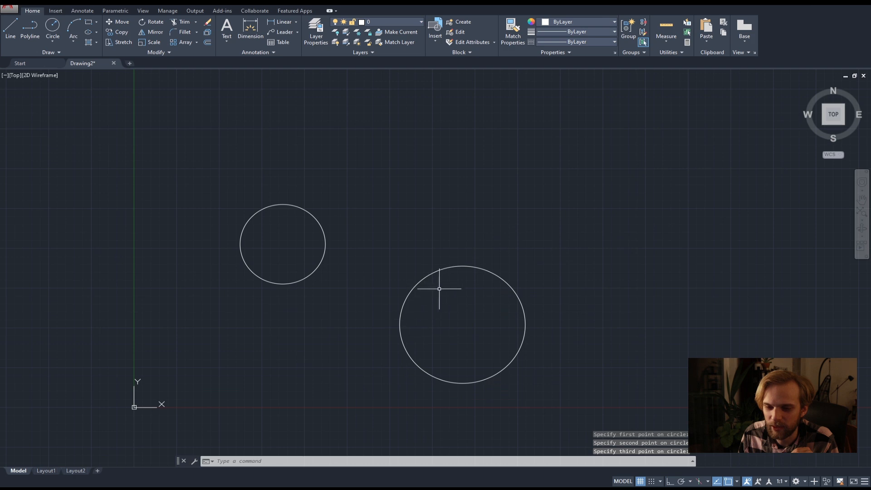
# Delete both circles with a single crossing selection.
pyautogui.click(445, 330)
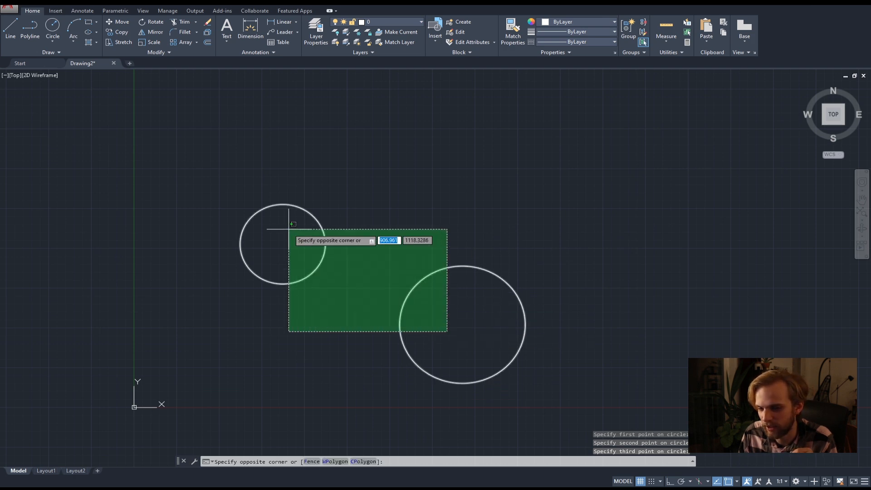
pyautogui.click(288, 230)
pyautogui.press('Delete')
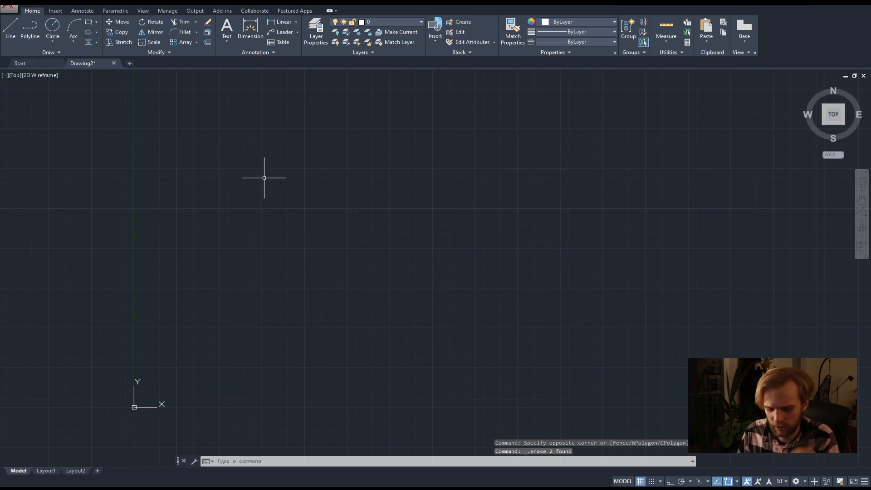
# Draw a three-point arc in the empty drawing, to the upper right of the origin and bulging towards the Y axis.
pyautogui.write('a')
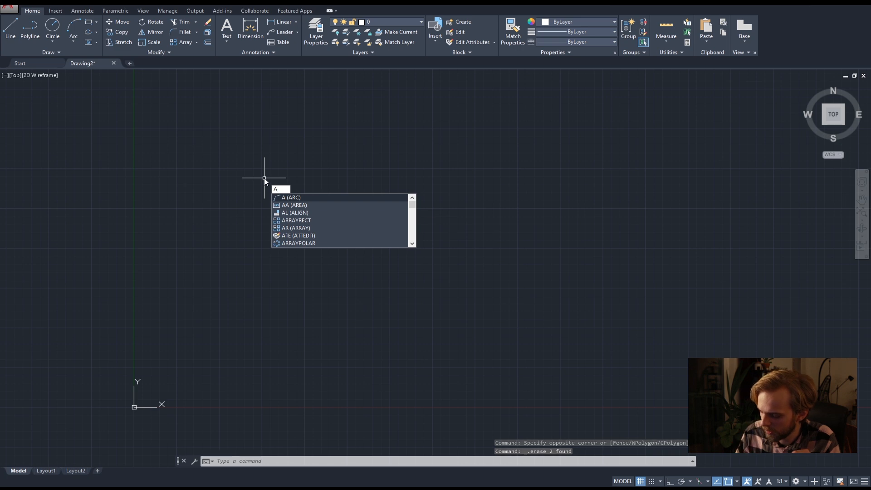
pyautogui.press('Return')
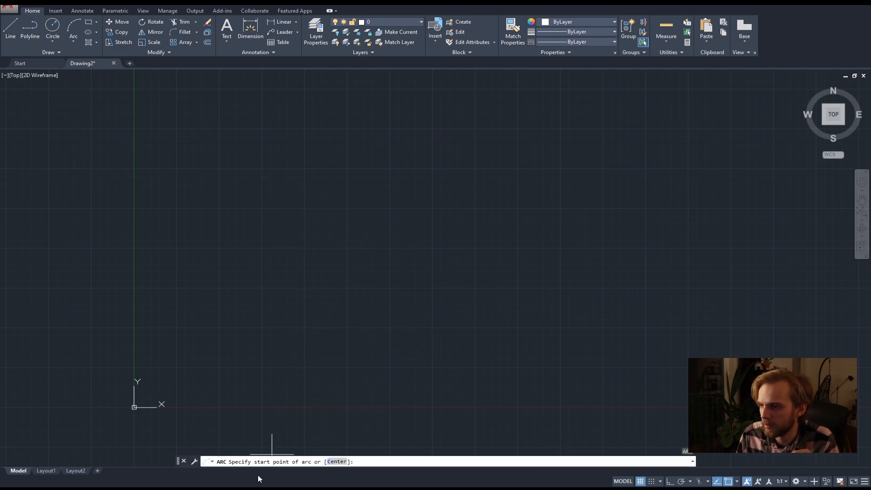
pyautogui.click(295, 252)
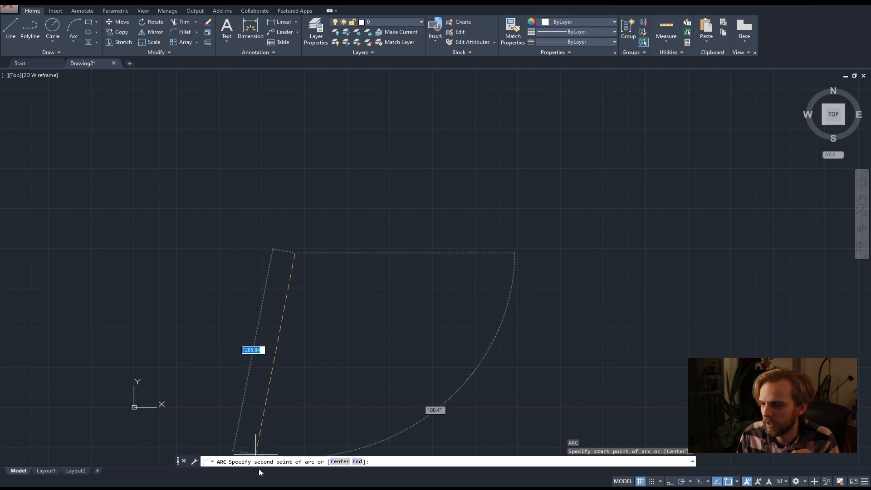
pyautogui.click(270, 177)
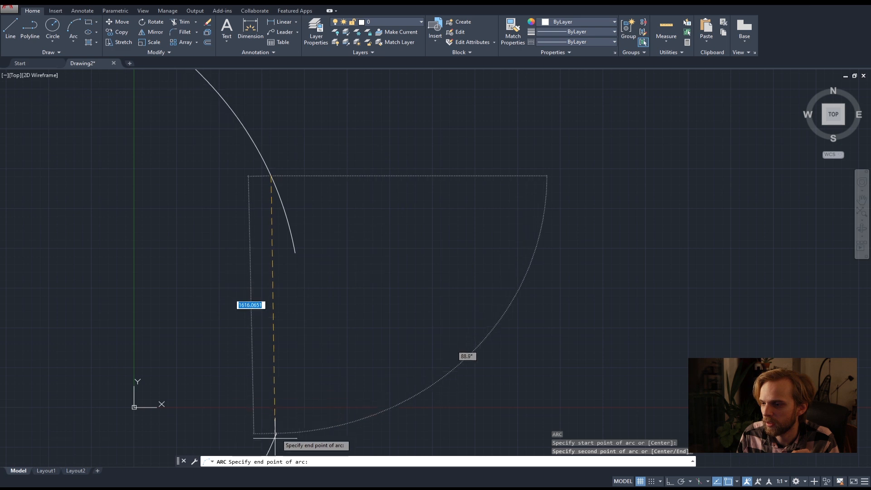
pyautogui.click(339, 112)
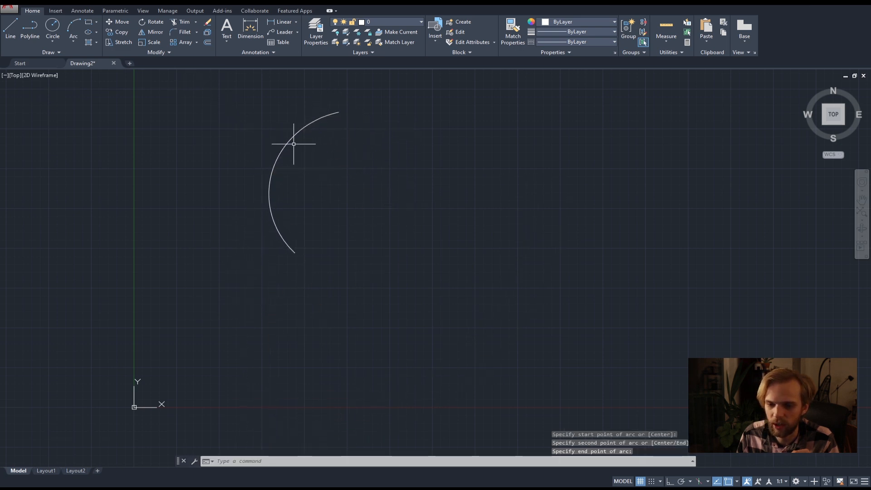
# Draw a second arc to the right of the first using the Center option, specifying its centre, start point and end point.
pyautogui.moveTo(388, 196); pyautogui.dragTo(327, 230, button='middle')
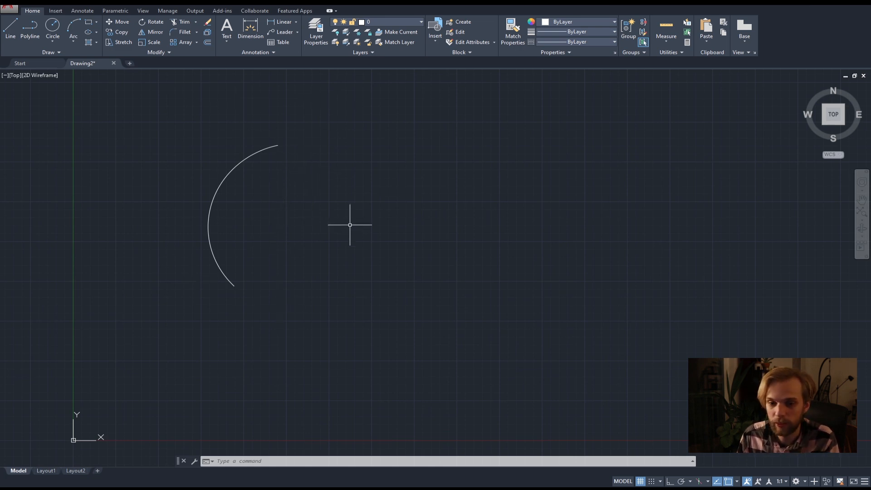
pyautogui.press('space')
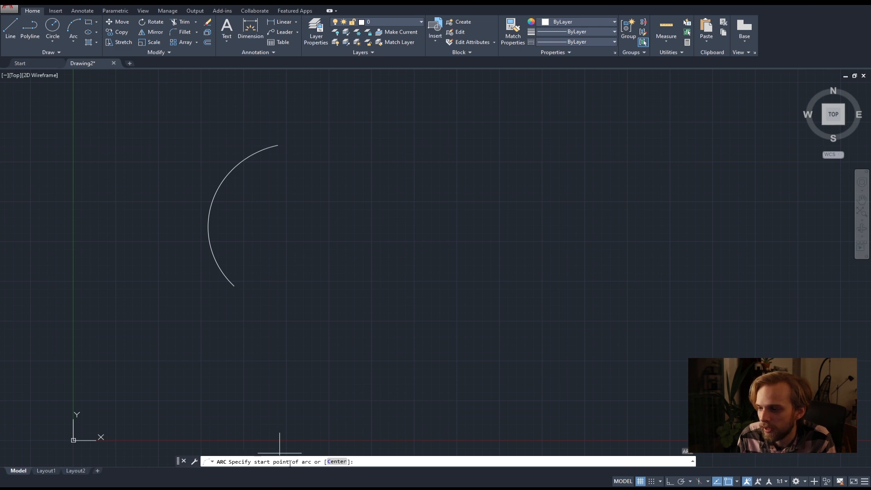
pyautogui.click(343, 461)
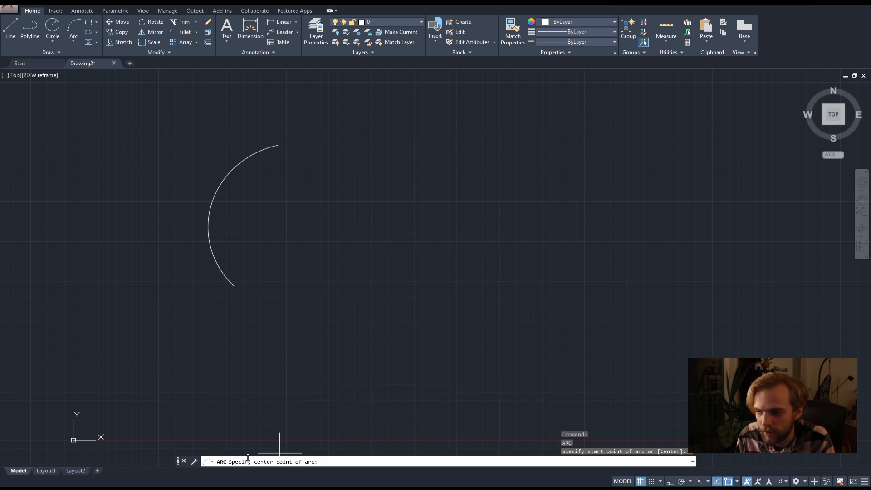
pyautogui.click(399, 275)
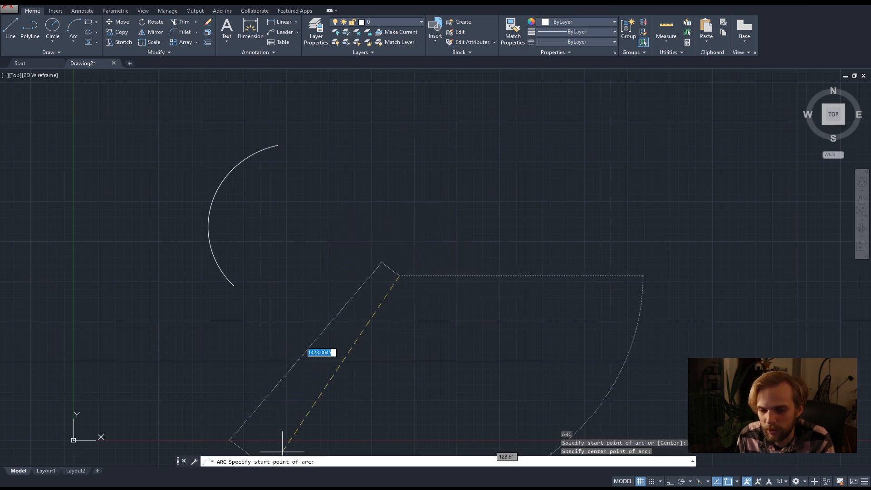
pyautogui.click(310, 307)
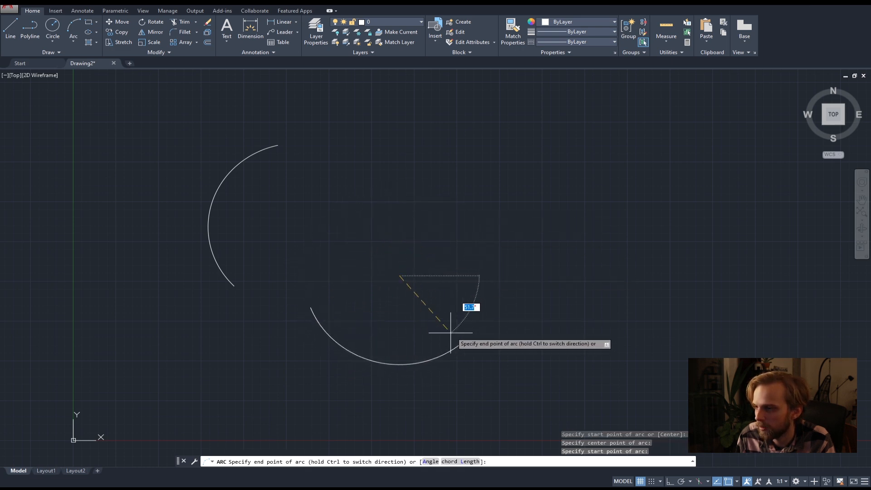
pyautogui.click(457, 207)
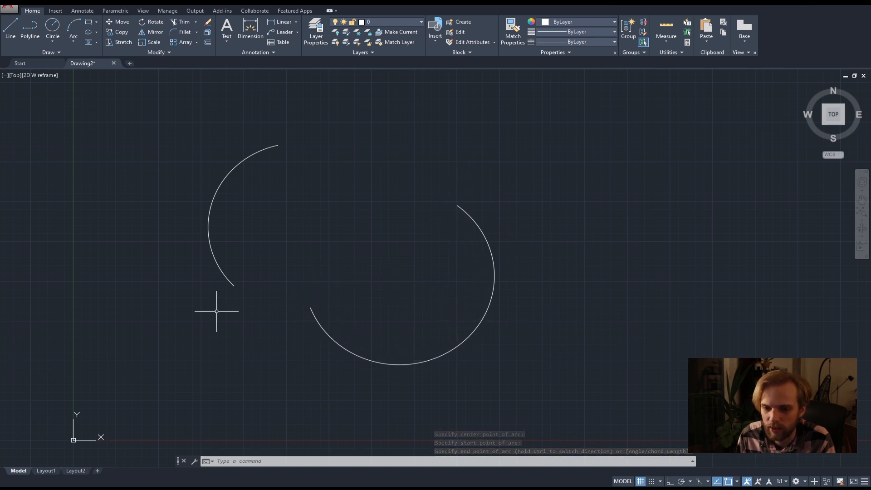
# Delete both arcs with one crossing selection.
pyautogui.click(364, 324)
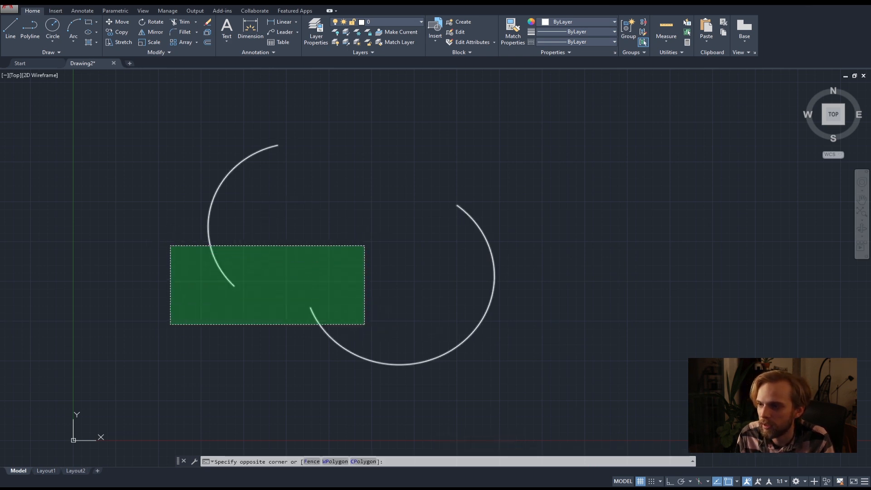
pyautogui.click(170, 245)
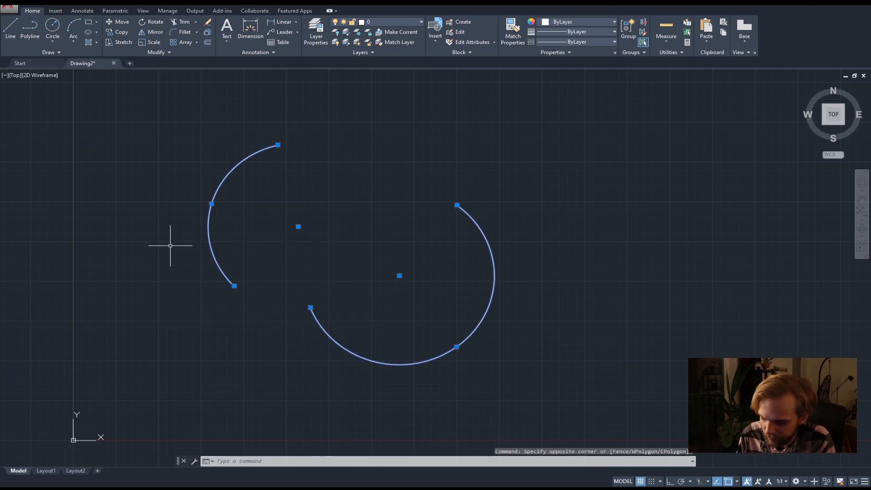
pyautogui.press('Delete')
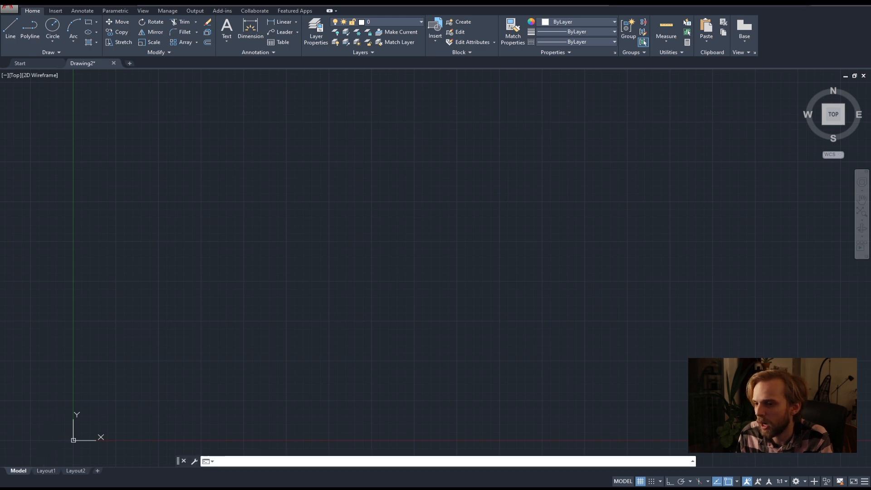
# Switch to aada05_commands.pdf in the browser, review the basic command list, and return to the local AutoCAD drawing.
pyautogui.click(56, 487)
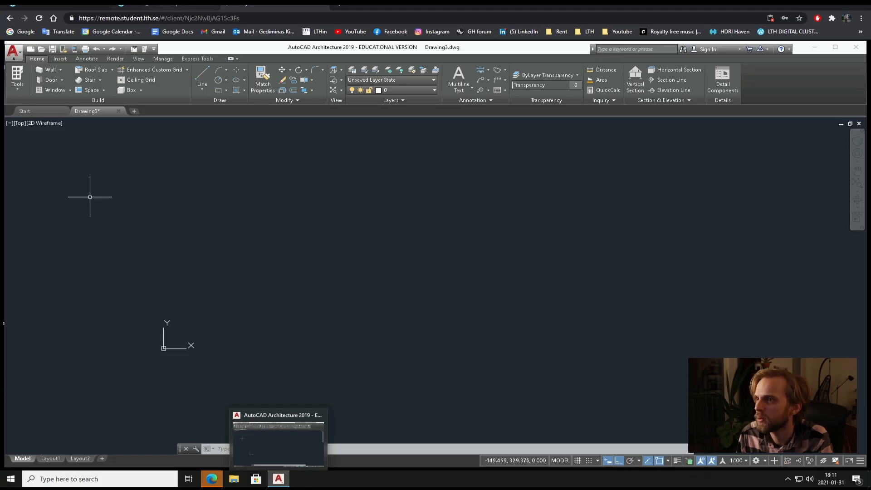
pyautogui.click(159, 3)
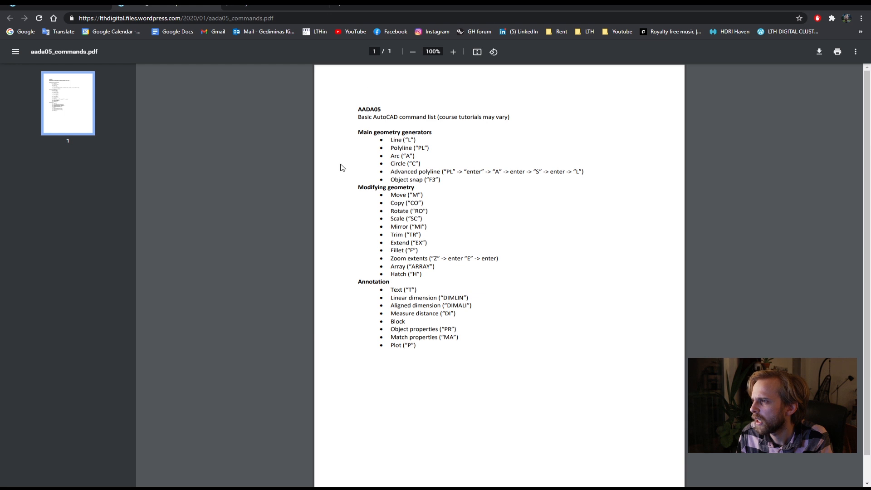
pyautogui.click(291, 4)
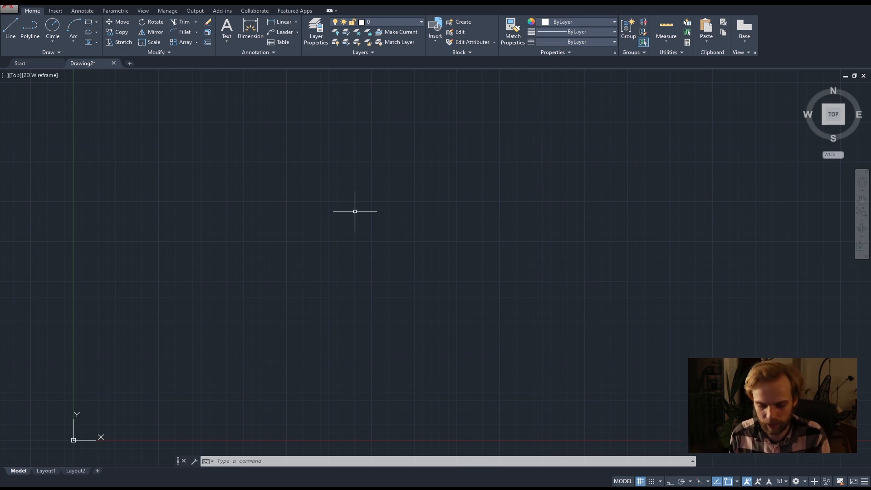
# Start a rectangle with the RECTANG command and place its first corner up and to the right of the origin.
pyautogui.write('RECT')
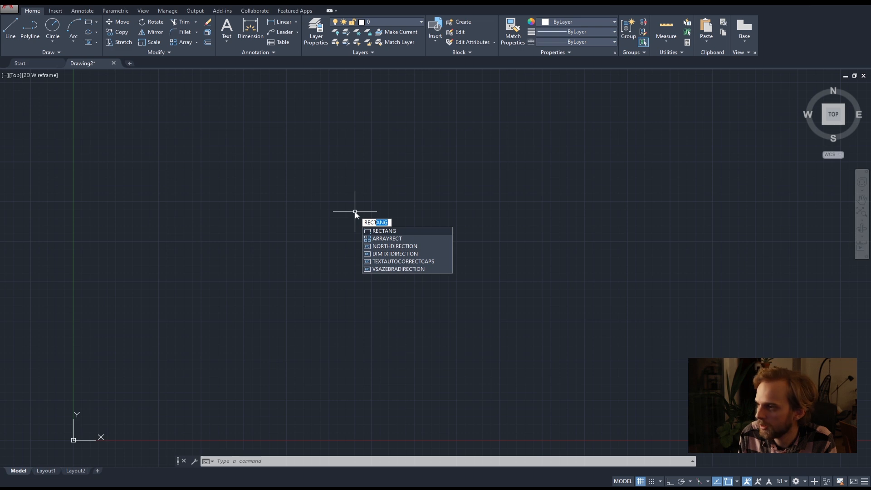
pyautogui.press('BackSpace')
pyautogui.press('BackSpace')
pyautogui.press('BackSpace')
pyautogui.press('BackSpace')
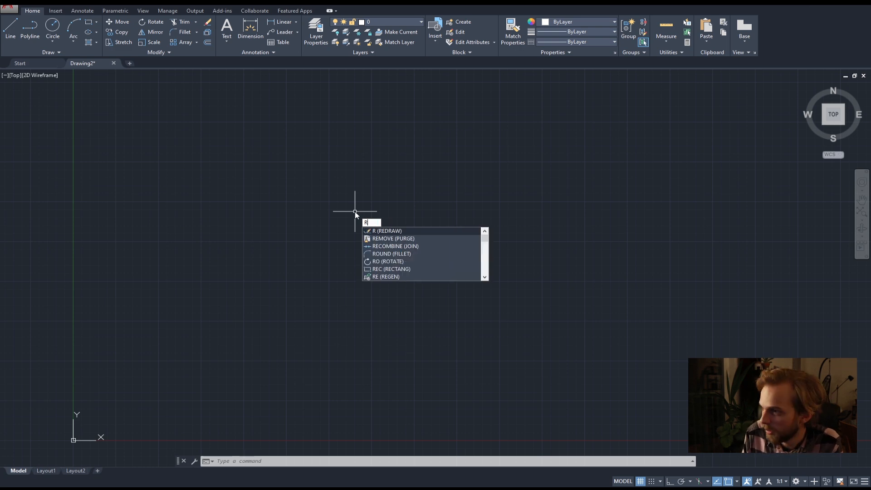
pyautogui.write('EC')
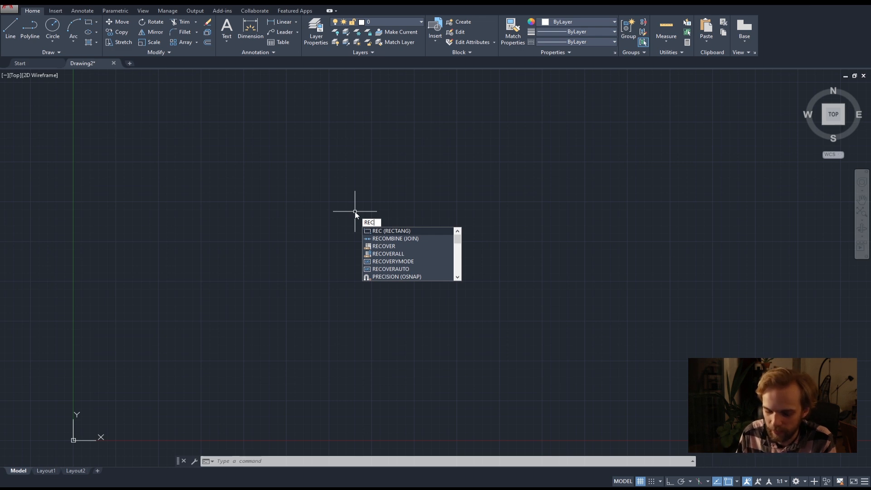
pyautogui.write('TANG')
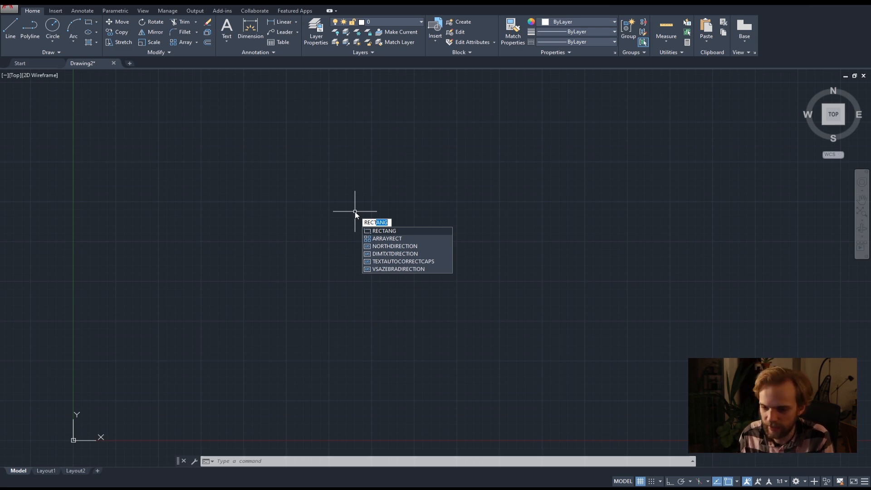
pyautogui.press('Return')
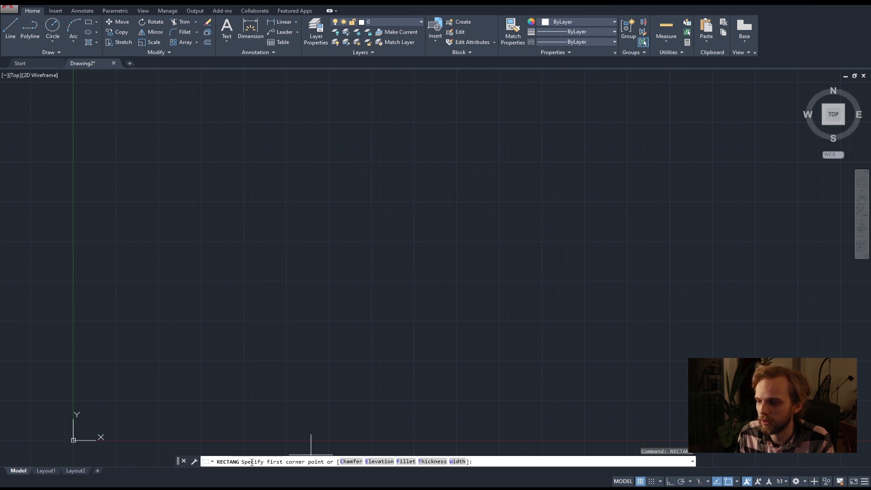
pyautogui.click(231, 294)
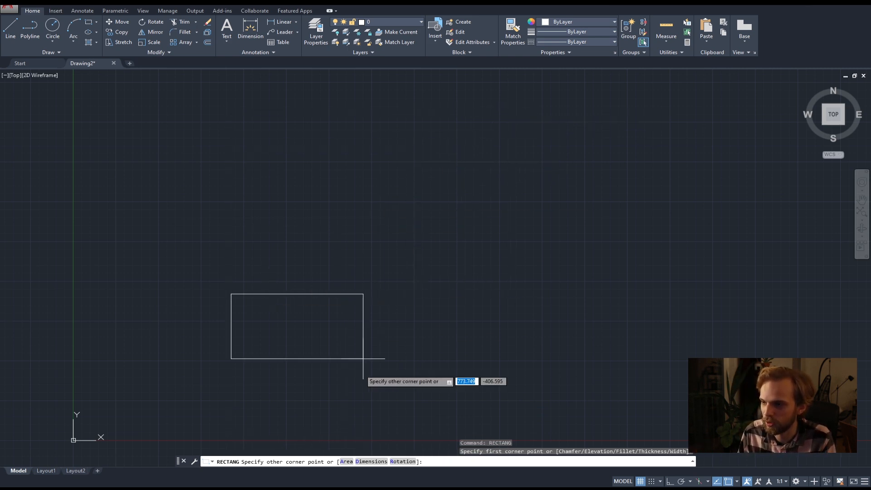
# Finish the rectangle with the Dimensions option at length 2000 and width 100, extending up and right, and check its selection.
pyautogui.click(370, 461)
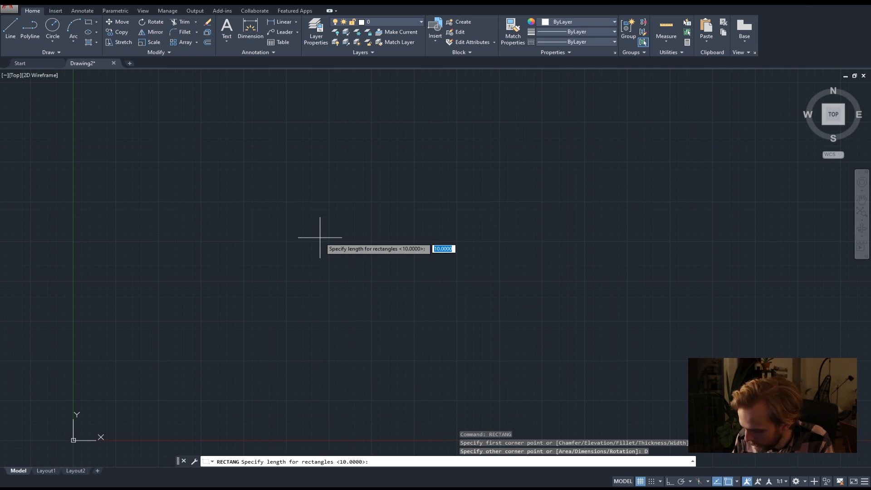
pyautogui.write('2000')
pyautogui.press('Return')
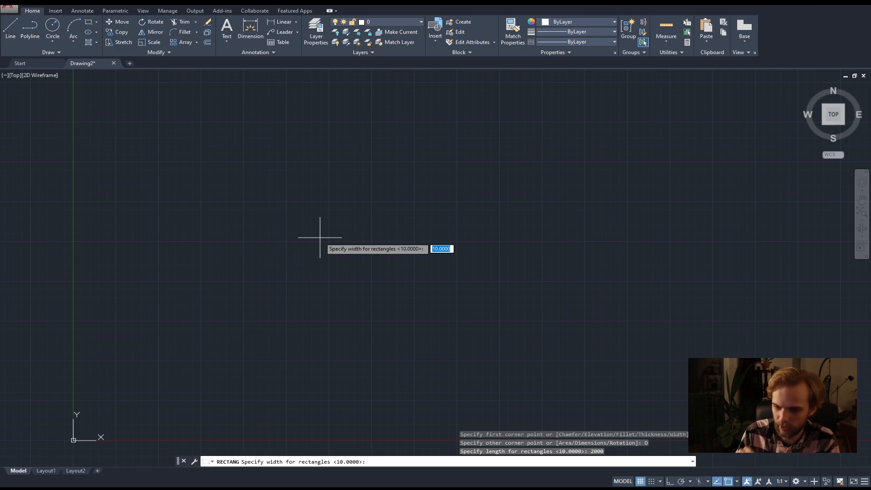
pyautogui.write('100')
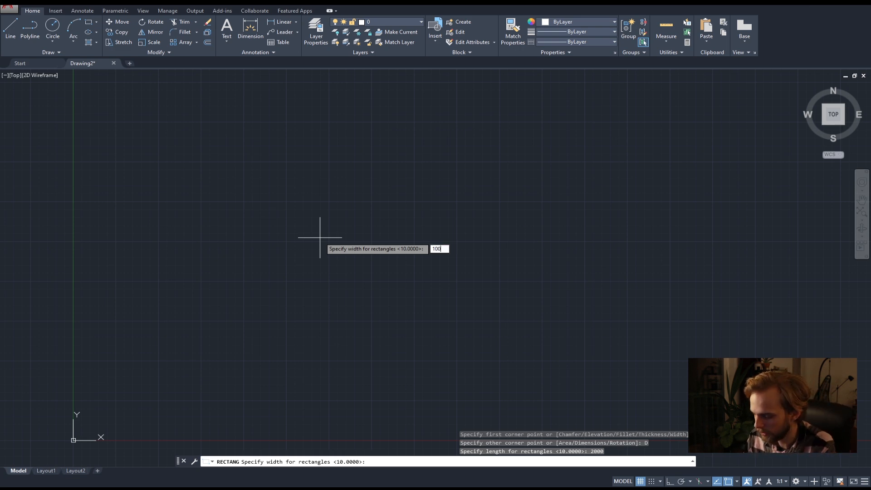
pyautogui.press('Return')
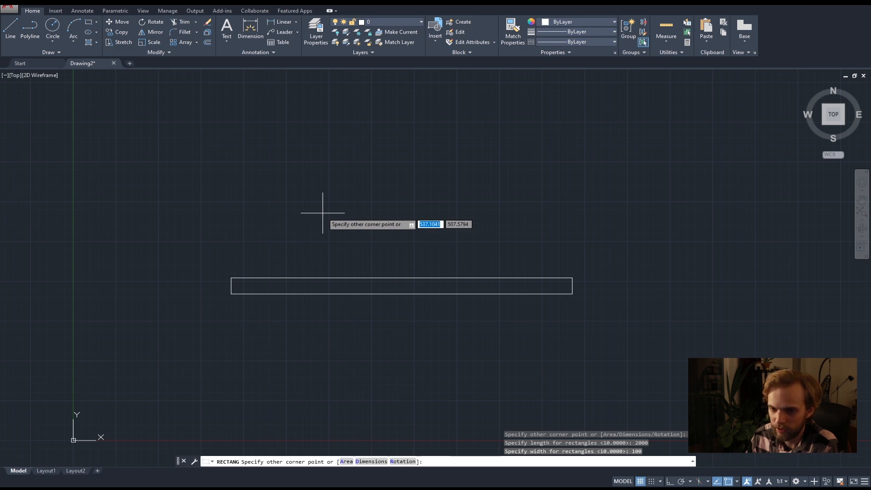
pyautogui.click(323, 213)
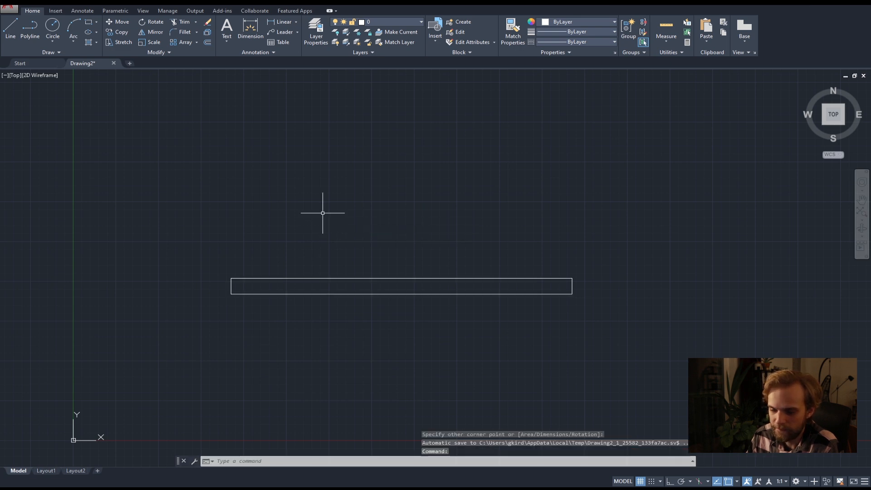
pyautogui.click(395, 294)
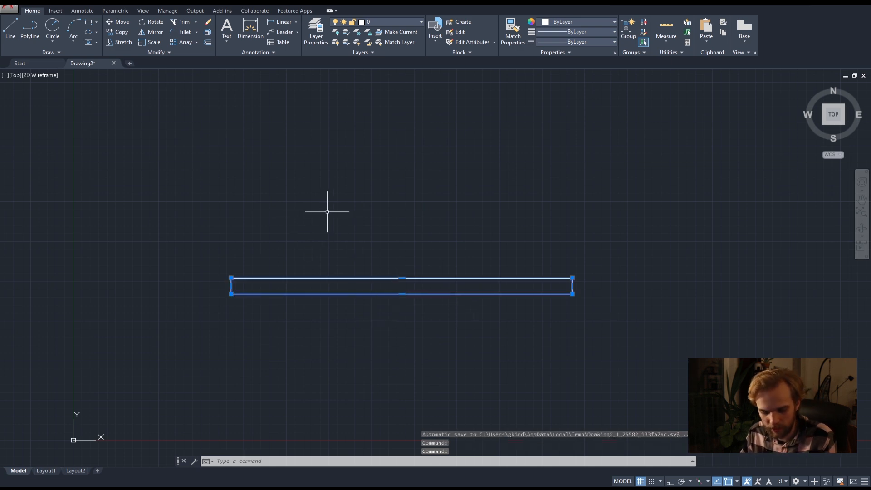
pyautogui.press('Escape')
pyautogui.press('Escape')
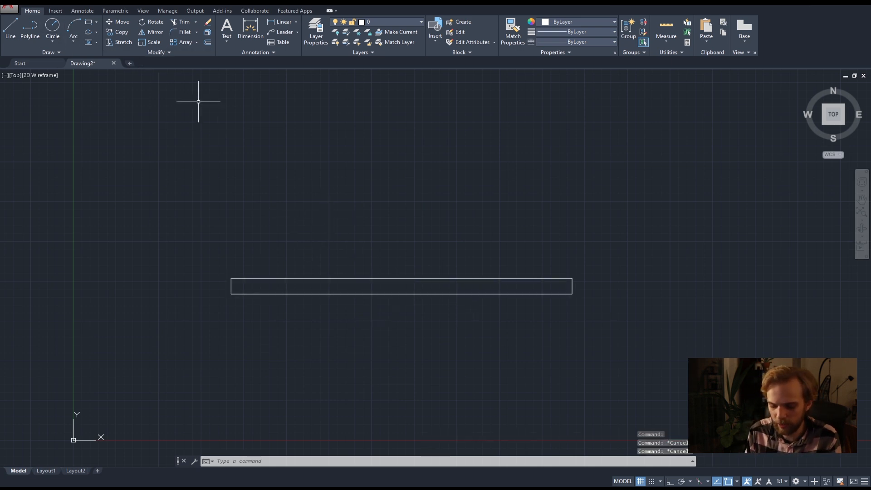
# Draw a 2000 by 100 rectangular outline above the rectangle as a polyline with Ortho on, ending at its start point.
pyautogui.write('pl')
pyautogui.press('Return')
pyautogui.click(230, 223)
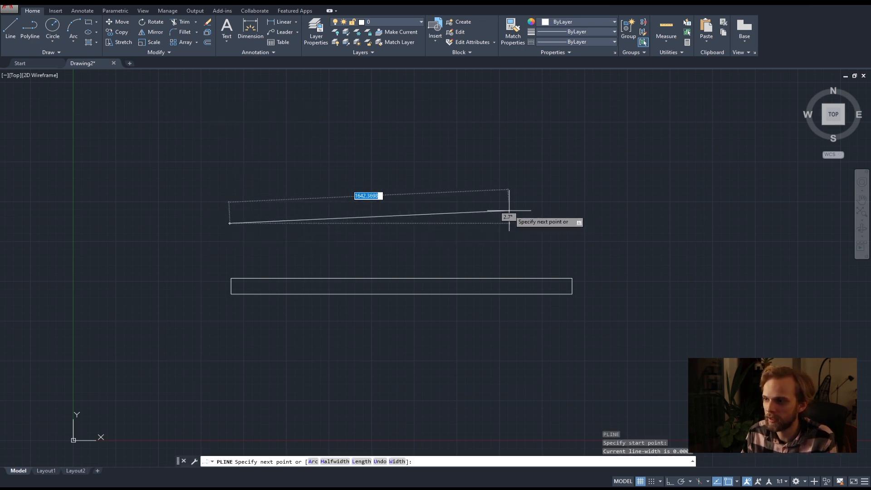
pyautogui.press('F8')
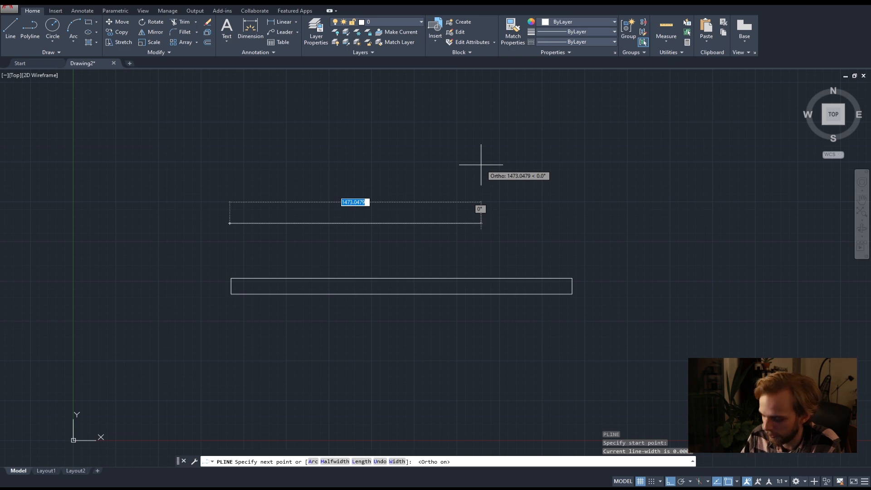
pyautogui.write('2000')
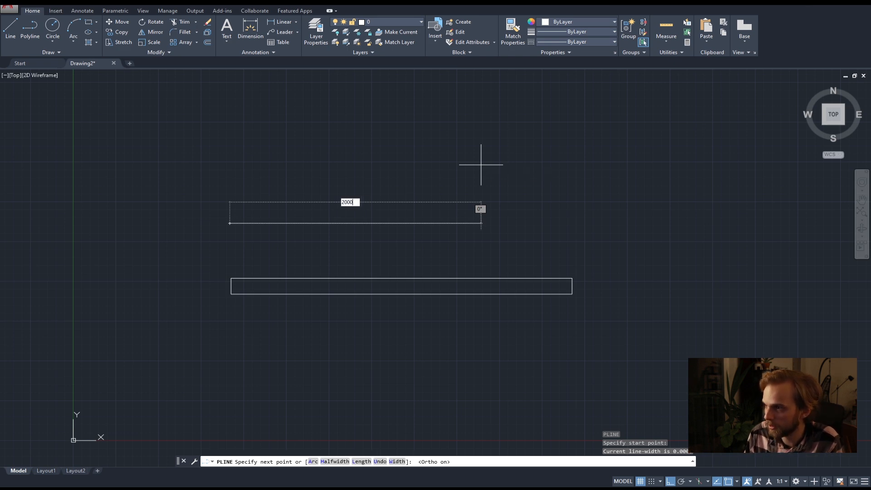
pyautogui.press('Return')
pyautogui.write('100')
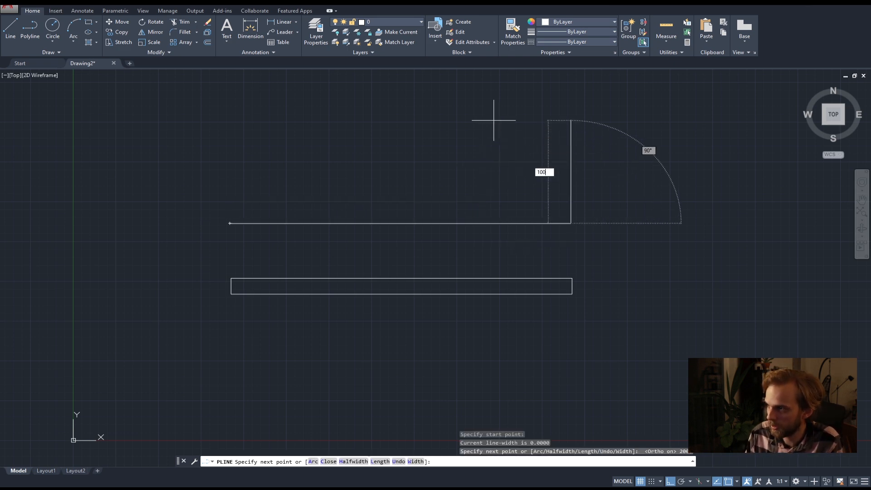
pyautogui.press('Return')
pyautogui.write('2000')
pyautogui.press('Return')
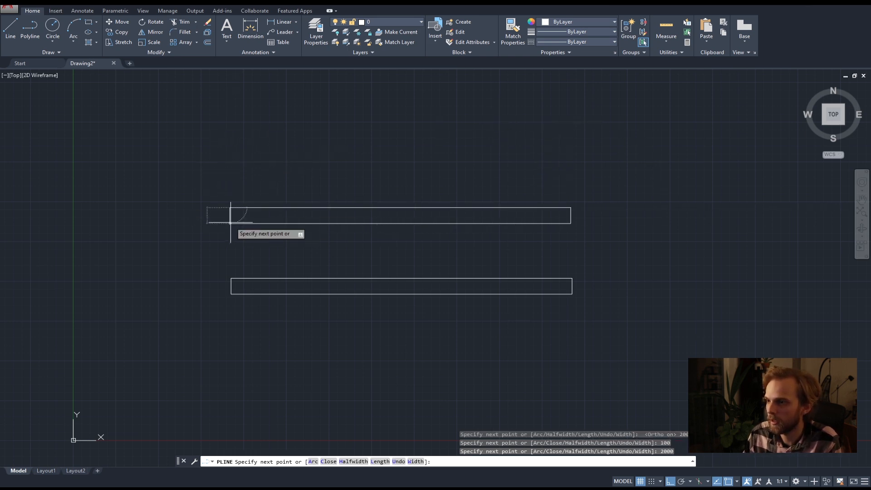
pyautogui.click(230, 222)
pyautogui.press('Return')
# Move the polyline outline from its lower-left corner onto the upper-left corner of the rectangle below.
pyautogui.click(331, 235)
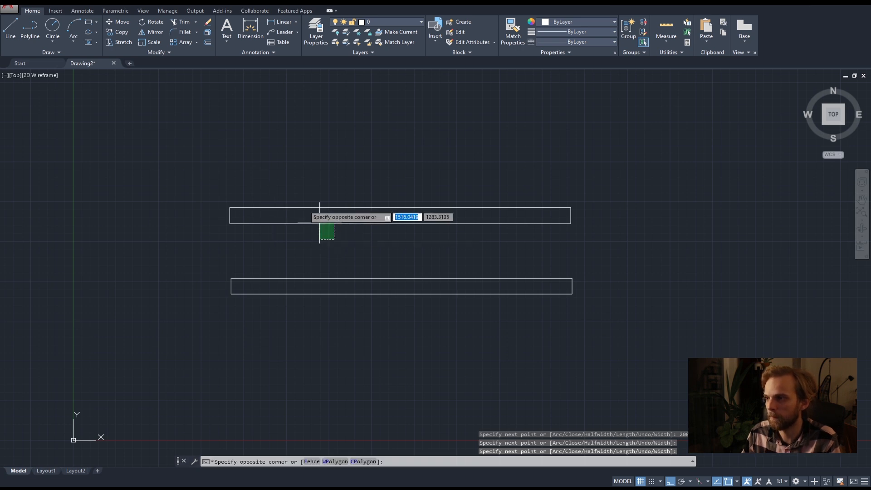
pyautogui.click(267, 172)
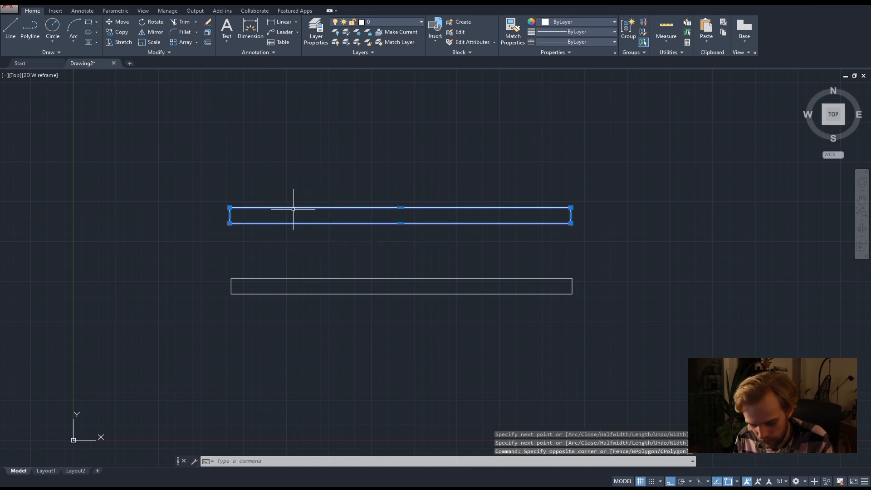
pyautogui.write('m')
pyautogui.press('Return')
pyautogui.click(230, 223)
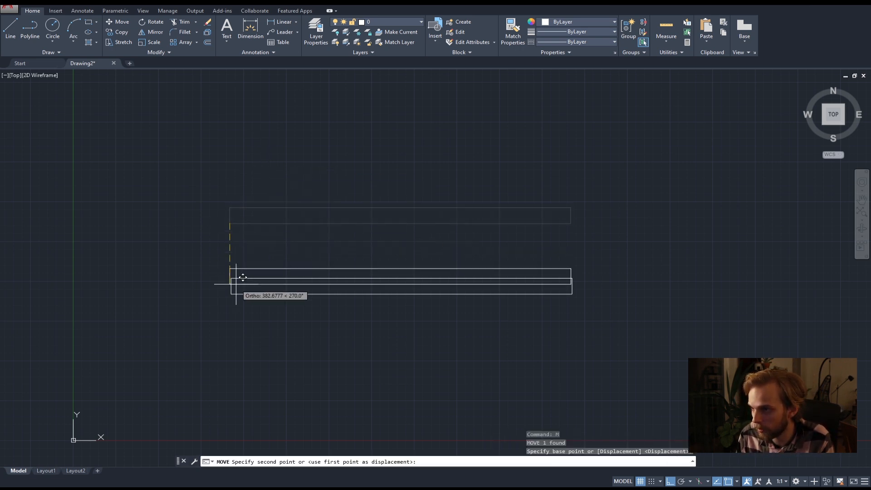
pyautogui.click(231, 278)
pyautogui.click(306, 177)
pyautogui.press('Escape')
# Move the polyline outline straight up, leaving a small gap above the other rectangle.
pyautogui.click(284, 252)
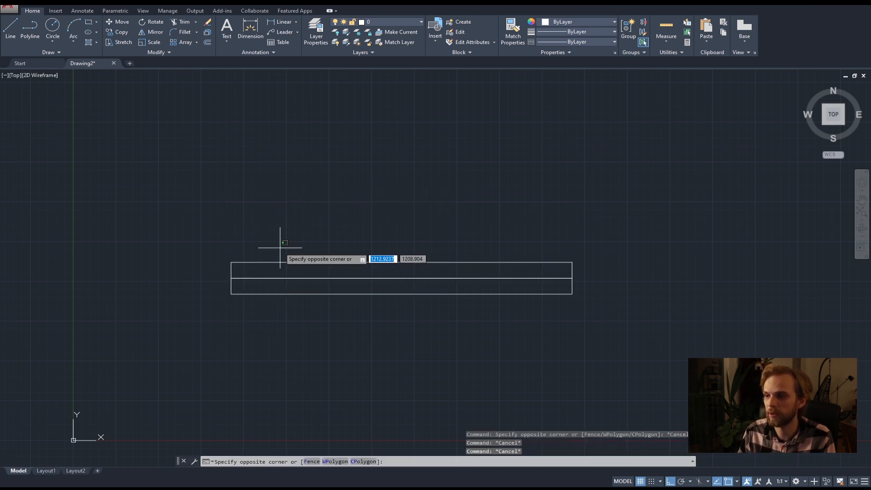
pyautogui.click(258, 267)
pyautogui.write('m')
pyautogui.press('Return')
pyautogui.click(278, 248)
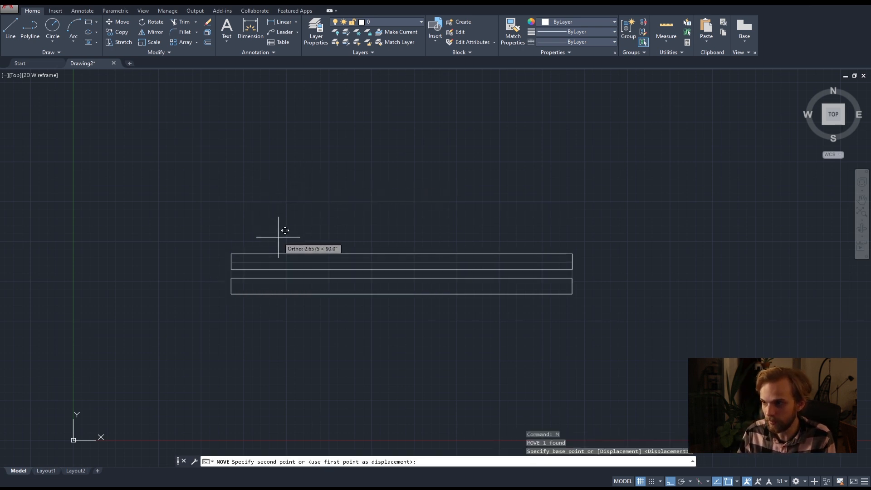
pyautogui.click(278, 234)
pyautogui.press('Escape')
pyautogui.press('Escape')
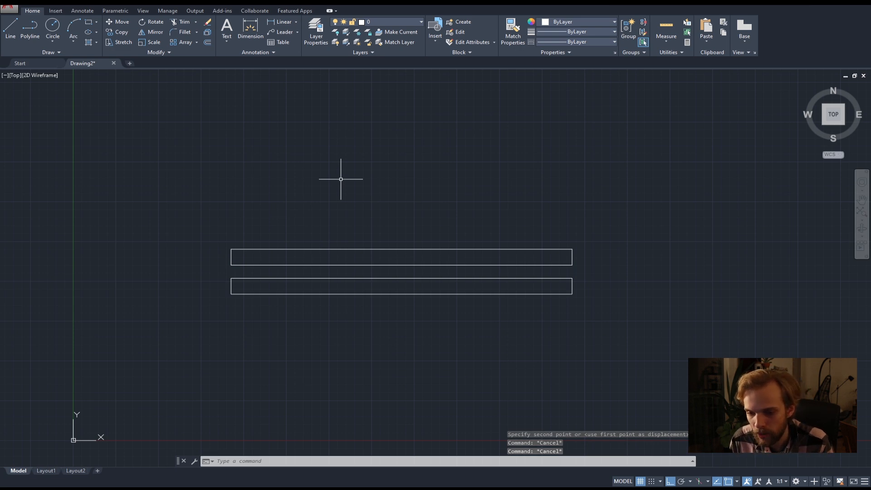
# Delete both outlines with one crossing selection.
pyautogui.click(523, 182)
pyautogui.click(349, 296)
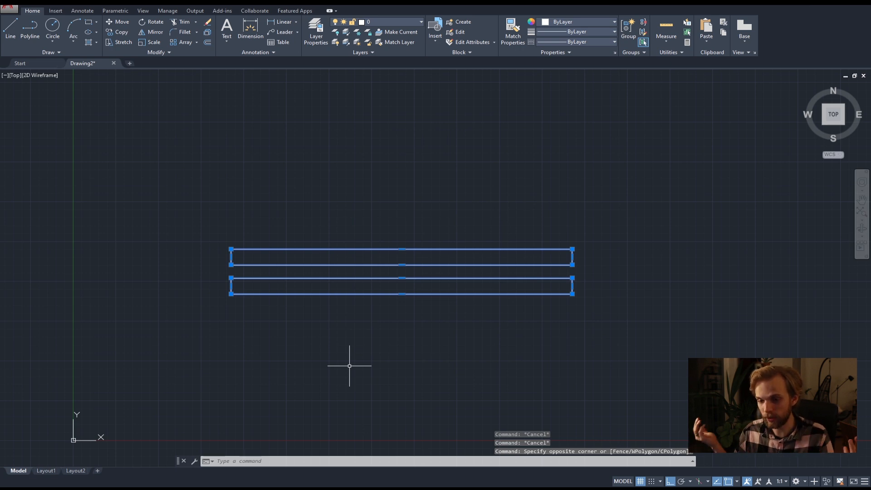
pyautogui.press('Delete')
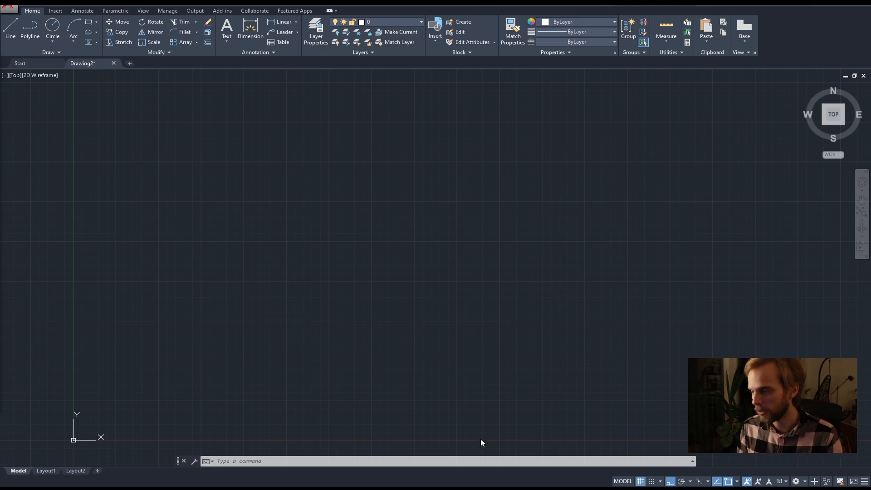
# Turn off the Extension, Intersection, Center and Endpoint object snap modes so that none is active.
pyautogui.click(737, 481)
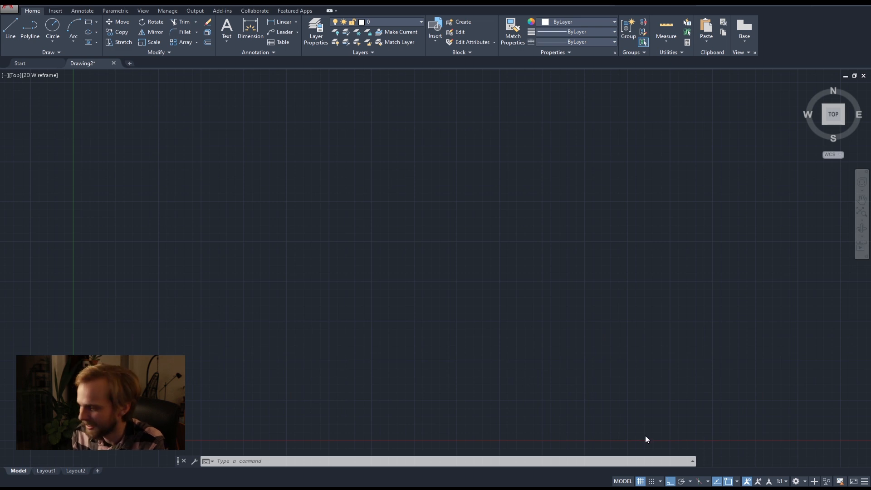
pyautogui.click(737, 482)
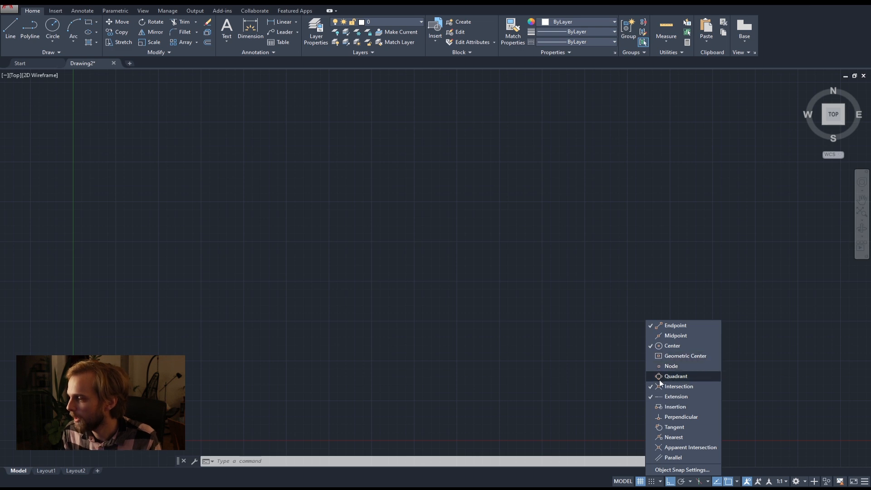
pyautogui.click(652, 396)
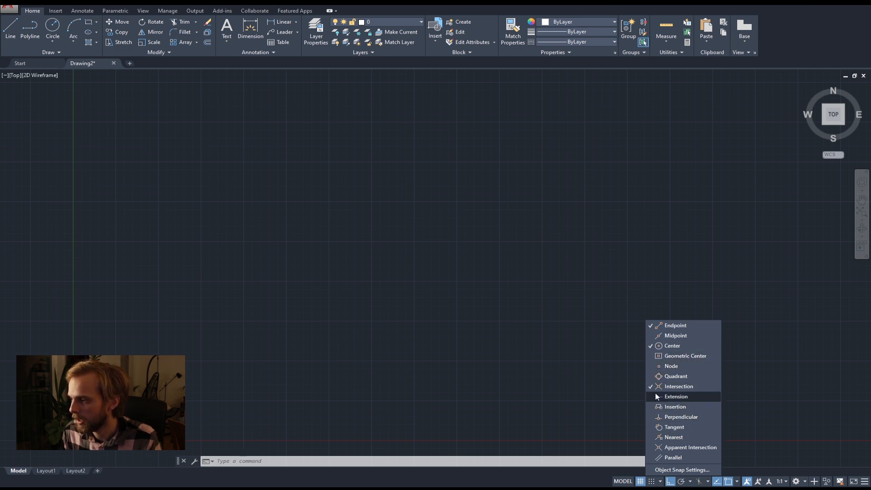
pyautogui.click(654, 387)
pyautogui.click(656, 346)
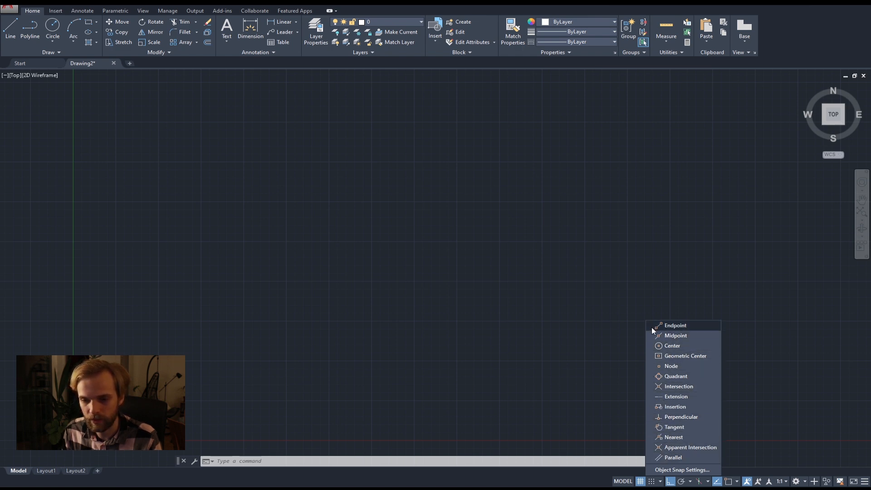
pyautogui.click(408, 297)
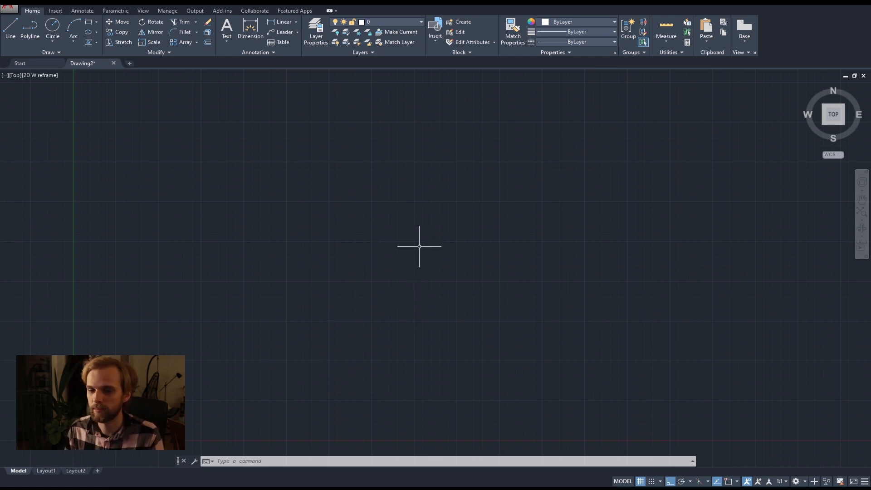
# Draw a vertical line 2000 units long, running straight down from a point in the empty drawing area.
pyautogui.click(12, 28)
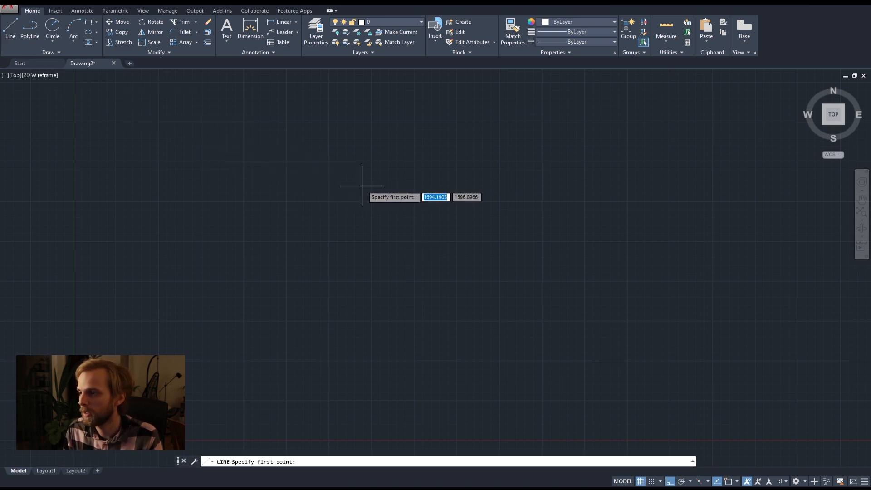
pyautogui.click(363, 200)
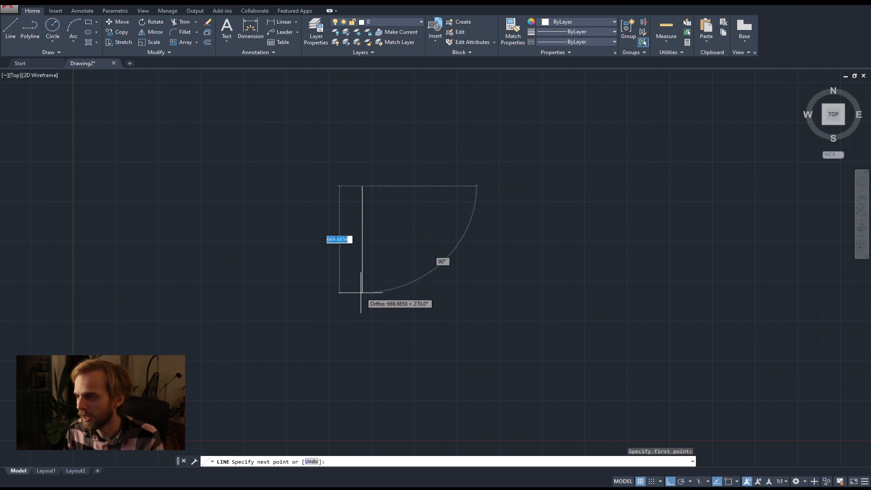
pyautogui.write('20')
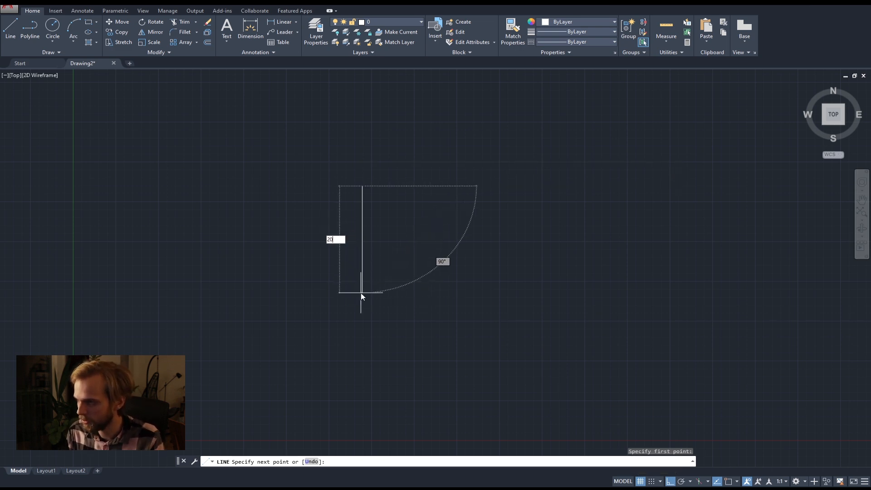
pyautogui.write('00')
pyautogui.press('Return')
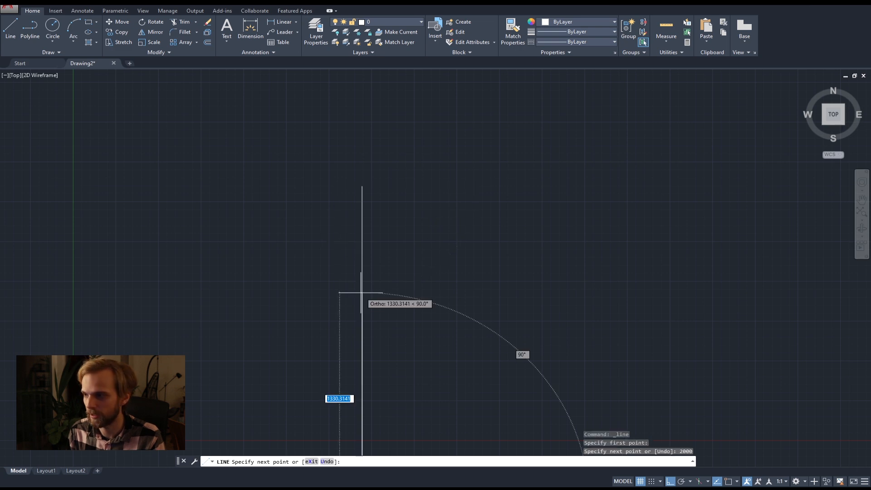
pyautogui.scroll(-3, 365, 295)
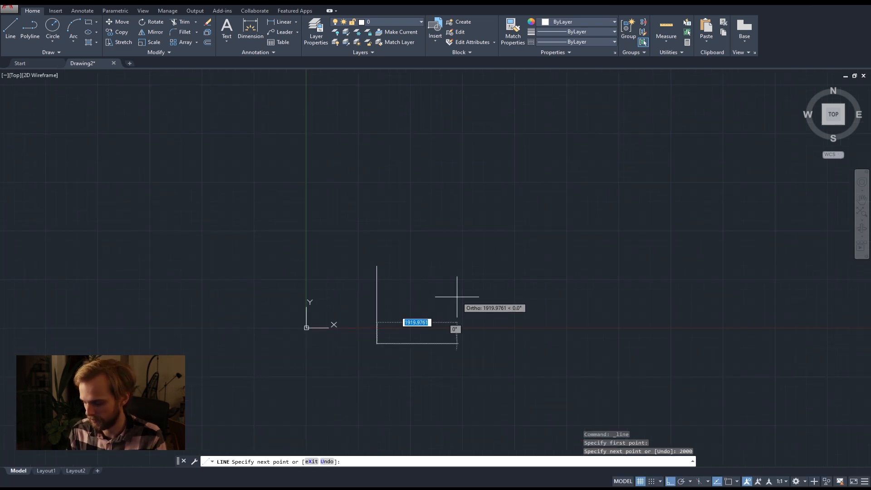
pyautogui.press('Return')
pyautogui.scroll(4, 402, 299)
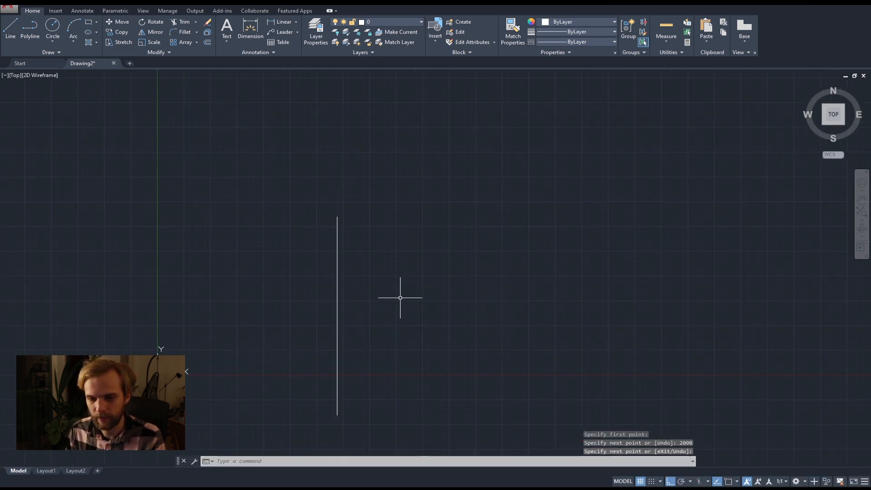
pyautogui.click(404, 319)
pyautogui.click(313, 282)
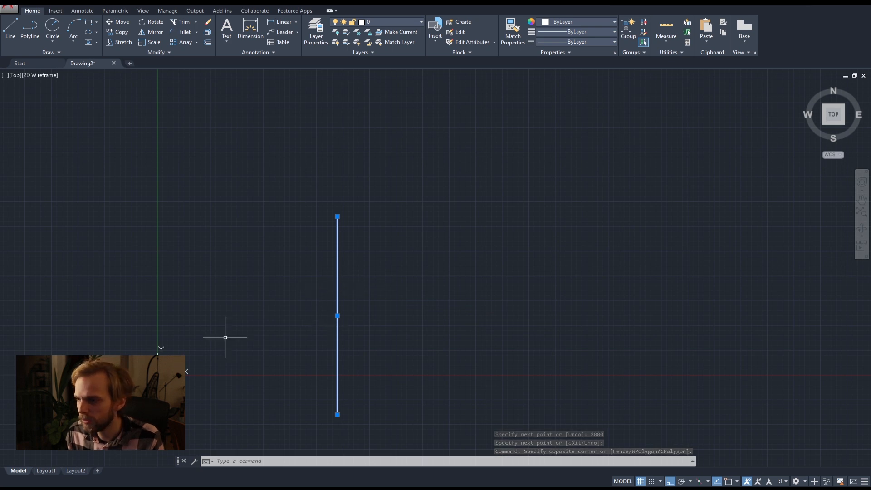
pyautogui.press('Escape')
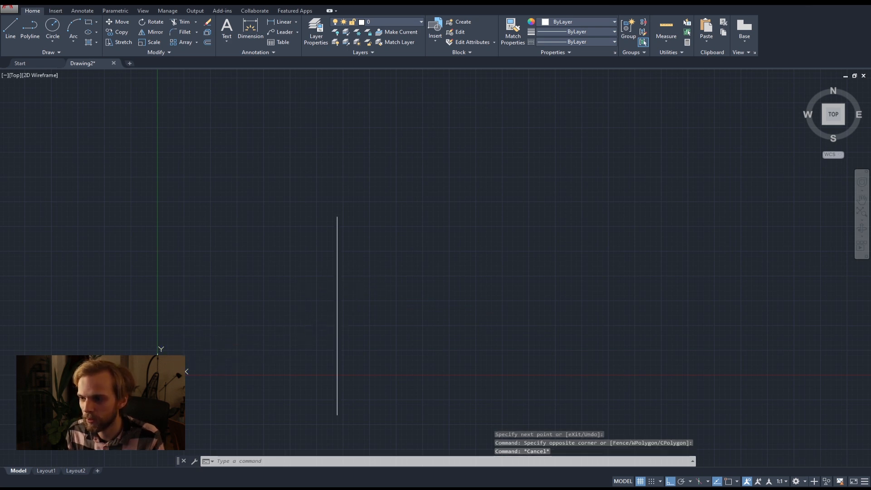
pyautogui.moveTo(204, 351); pyautogui.dragTo(281, 301, button='middle')
pyautogui.scroll(4, 226, 324)
pyautogui.scroll(-2, 238, 329)
pyautogui.scroll(-2, 238, 328)
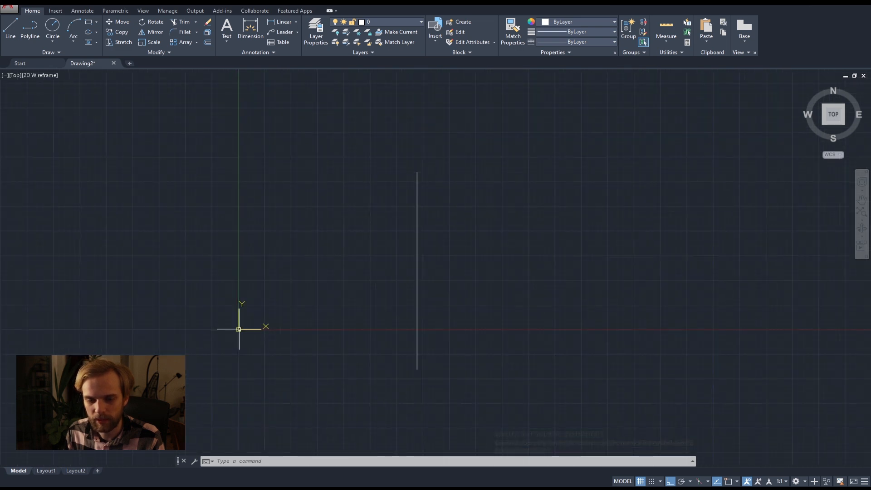
pyautogui.scroll(-3, 413, 330)
pyautogui.moveTo(437, 321); pyautogui.dragTo(399, 335, button='middle')
pyautogui.click(407, 340)
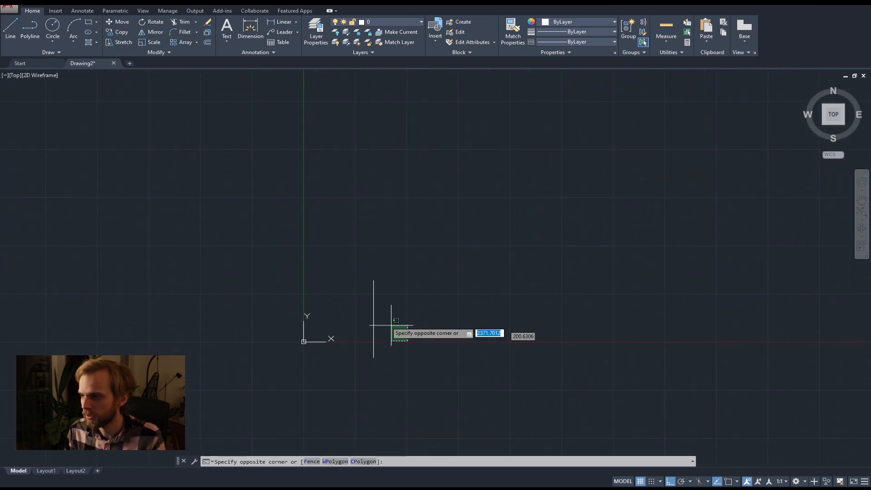
pyautogui.click(335, 288)
pyautogui.write('m')
pyautogui.press('Return')
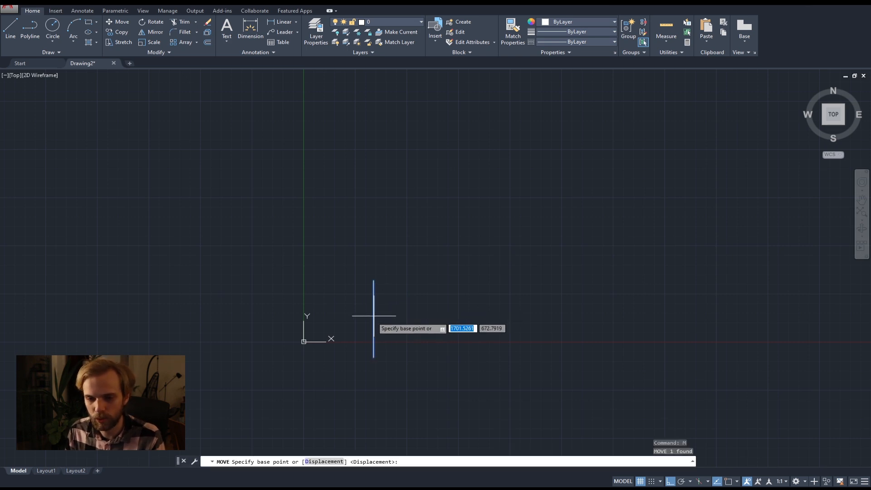
pyautogui.click(368, 320)
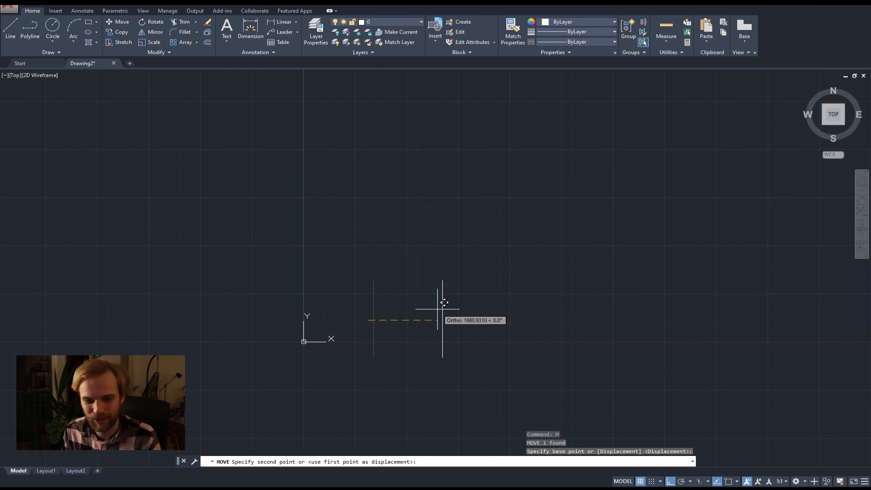
pyautogui.press('Escape')
# Move the line diagonally up and to the right, using a base point away from it and with Ortho mode turned off.
pyautogui.click(412, 332)
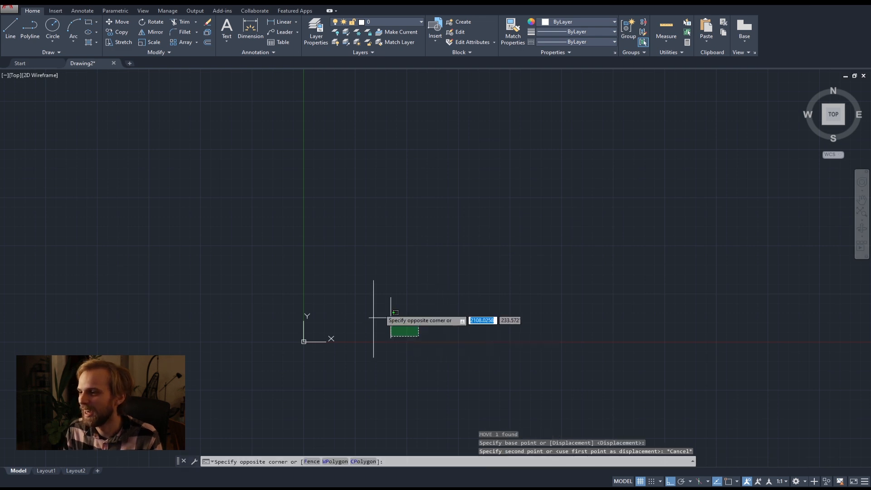
pyautogui.click(361, 295)
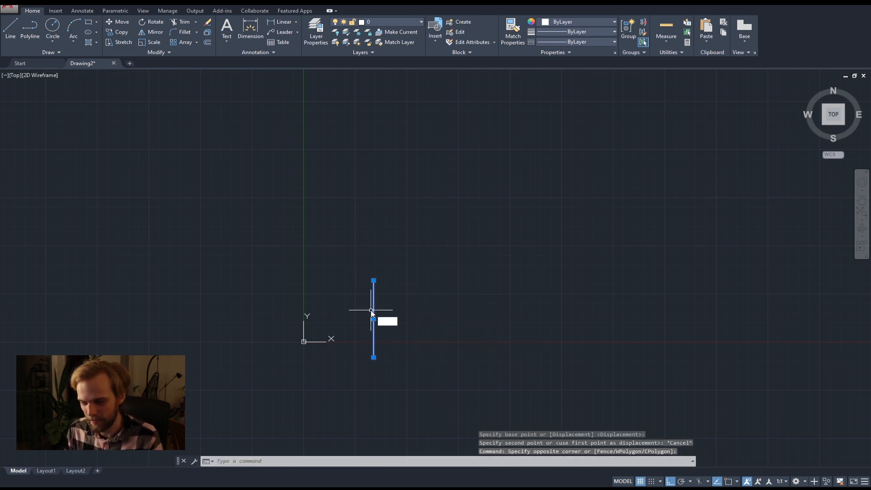
pyautogui.write('M')
pyautogui.press('Return')
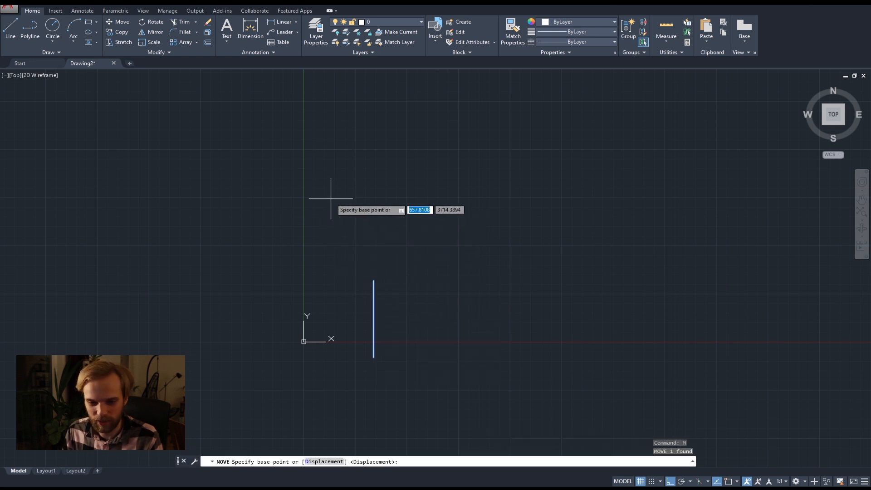
pyautogui.click(325, 227)
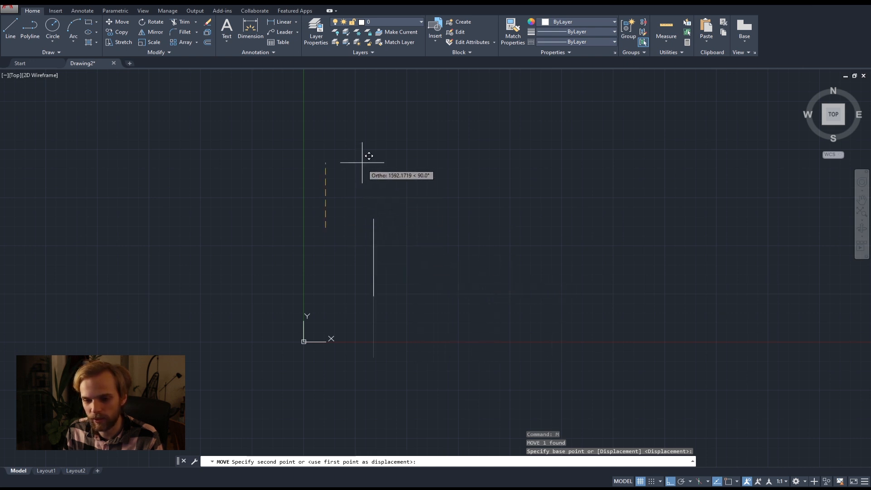
pyautogui.press('F8')
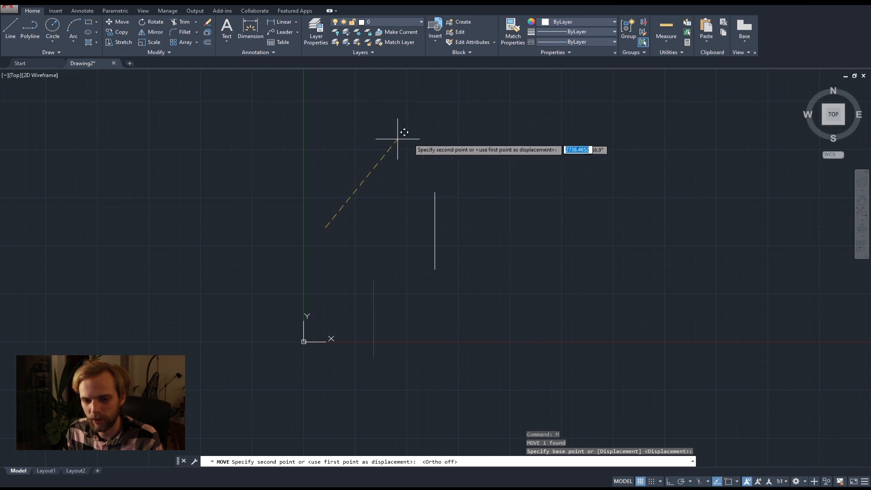
pyautogui.click(483, 114)
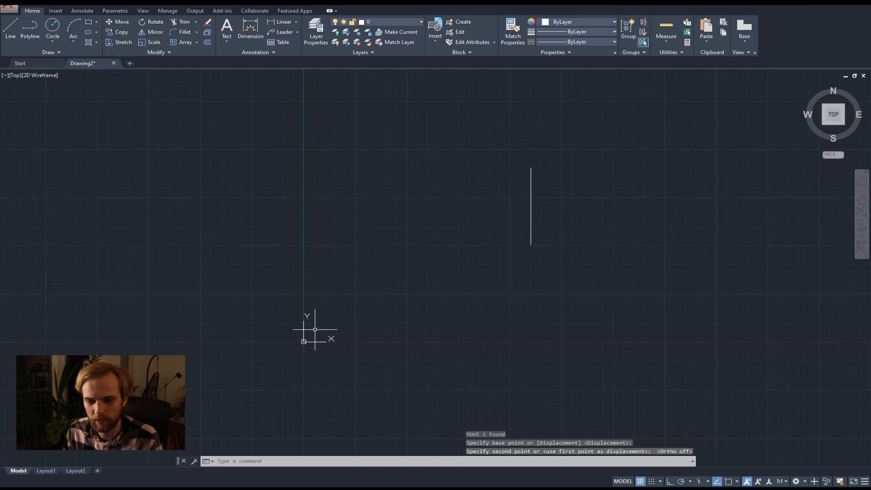
pyautogui.moveTo(449, 279); pyautogui.dragTo(312, 350, button='middle')
pyautogui.scroll(5, 410, 288)
pyautogui.scroll(2, 389, 291)
pyautogui.moveTo(397, 295); pyautogui.dragTo(445, 291, button='middle')
pyautogui.scroll(-2, 453, 306)
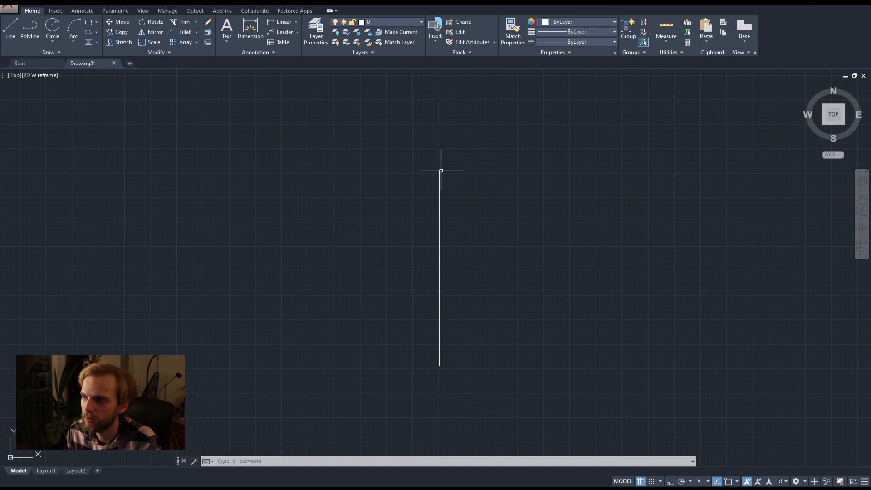
pyautogui.scroll(3, 442, 169)
pyautogui.scroll(-4, 460, 184)
pyautogui.moveTo(461, 185); pyautogui.dragTo(414, 189, button='middle')
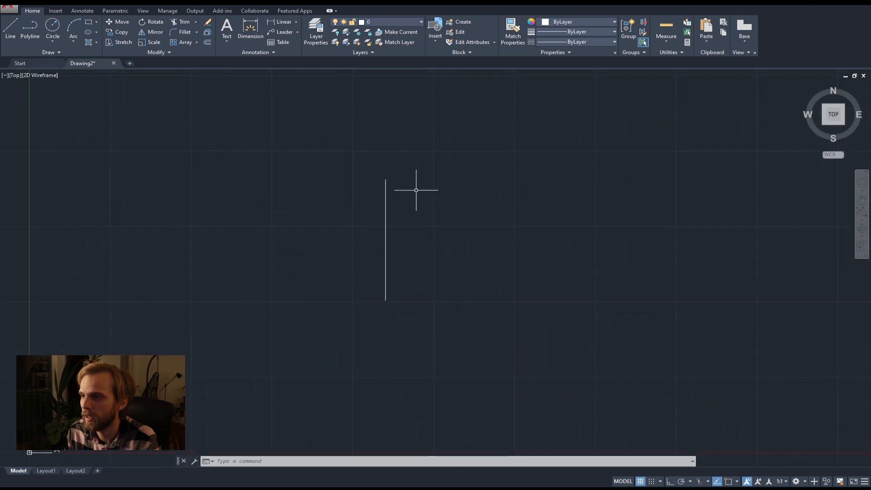
# Try to place a circle's center on the line's upper end without any active object snap mode.
pyautogui.click(46, 30)
pyautogui.scroll(2, 385, 179)
pyautogui.scroll(2, 384, 180)
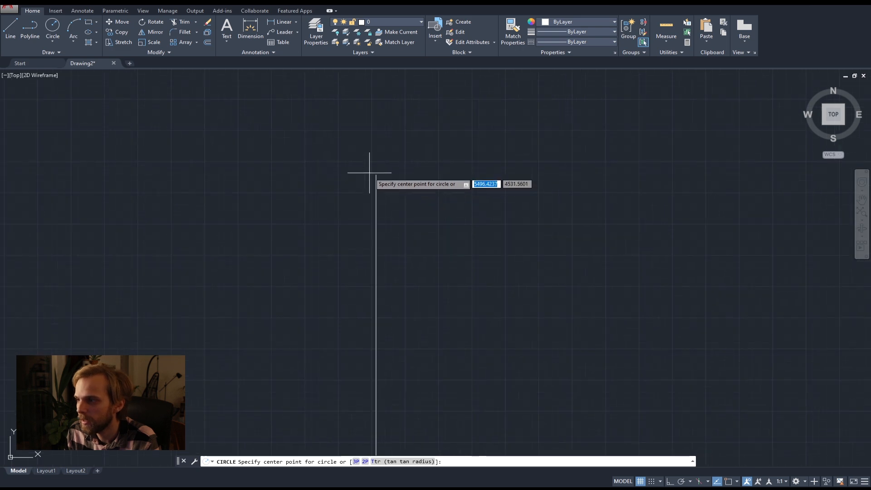
pyautogui.scroll(8, 377, 177)
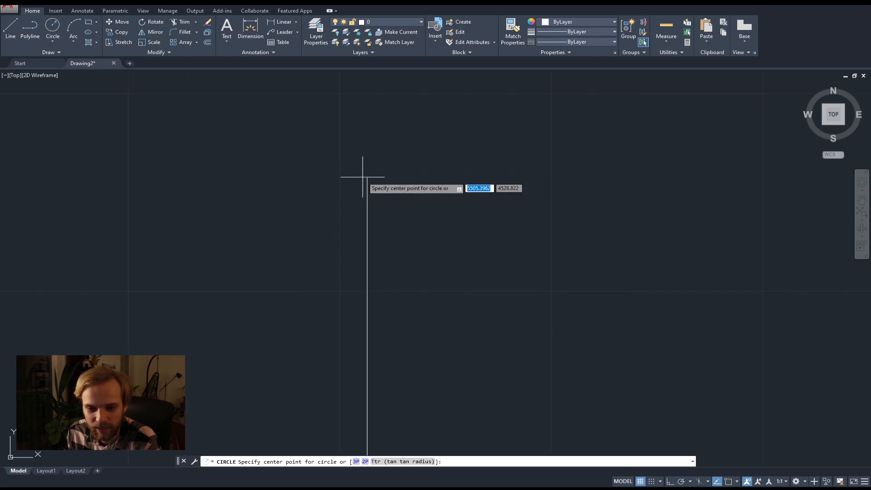
pyautogui.scroll(-3, 368, 176)
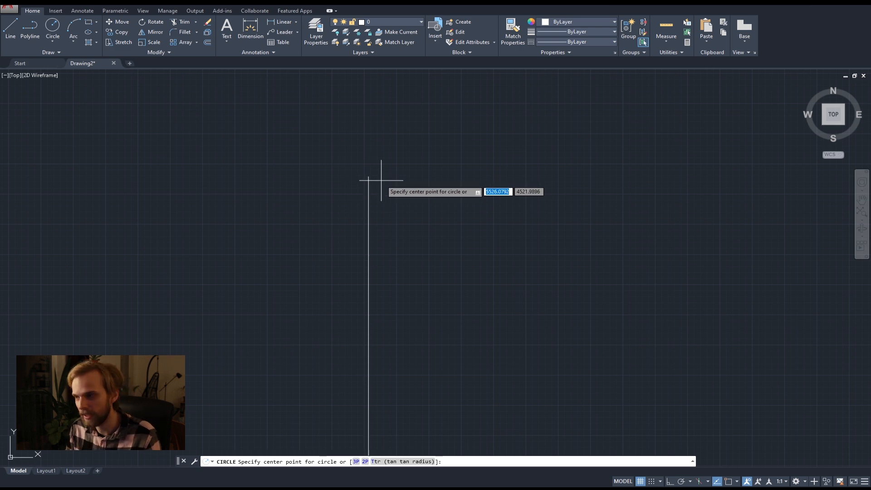
pyautogui.press('Escape')
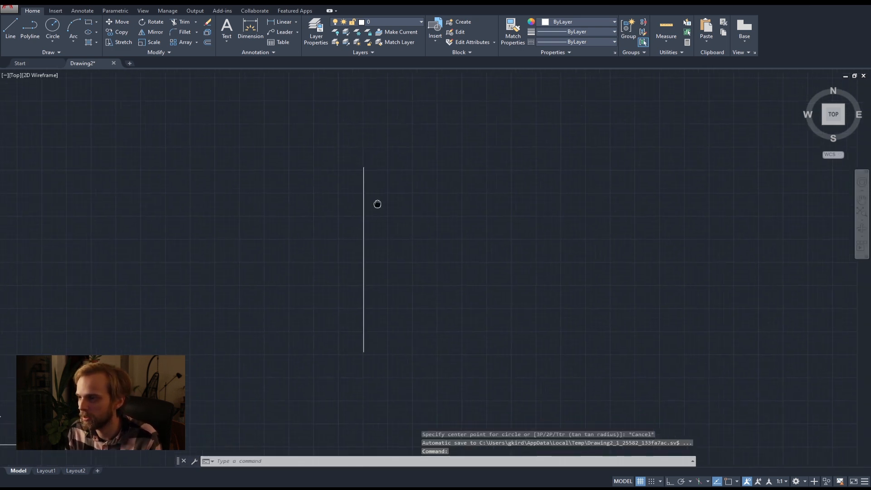
# Turn on object snapping with the Endpoint mode active.
pyautogui.moveTo(412, 252); pyautogui.dragTo(426, 236, button='middle')
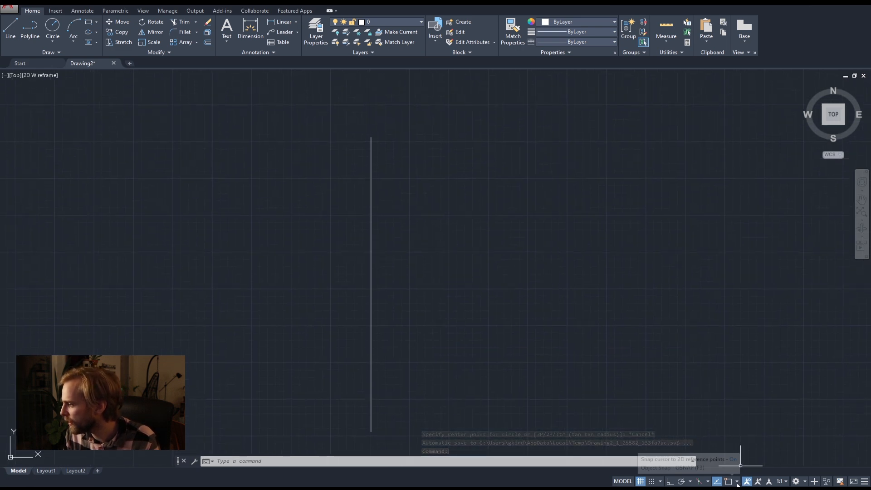
pyautogui.click(737, 482)
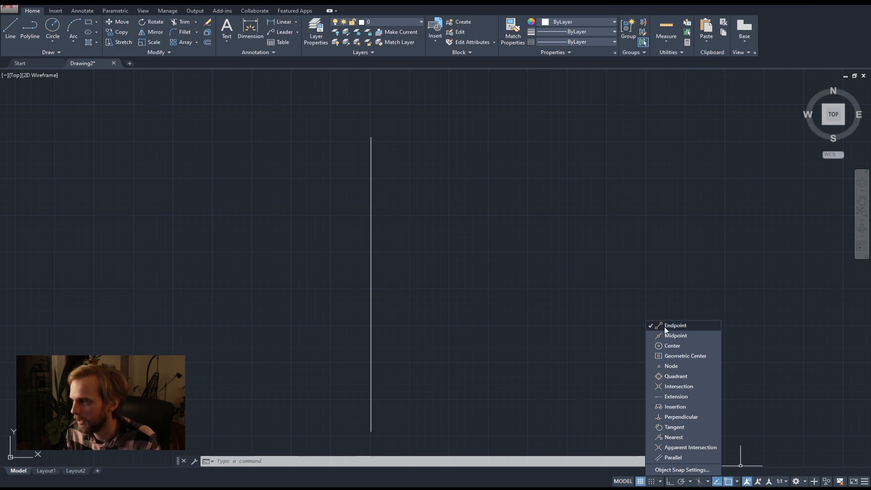
pyautogui.click(433, 194)
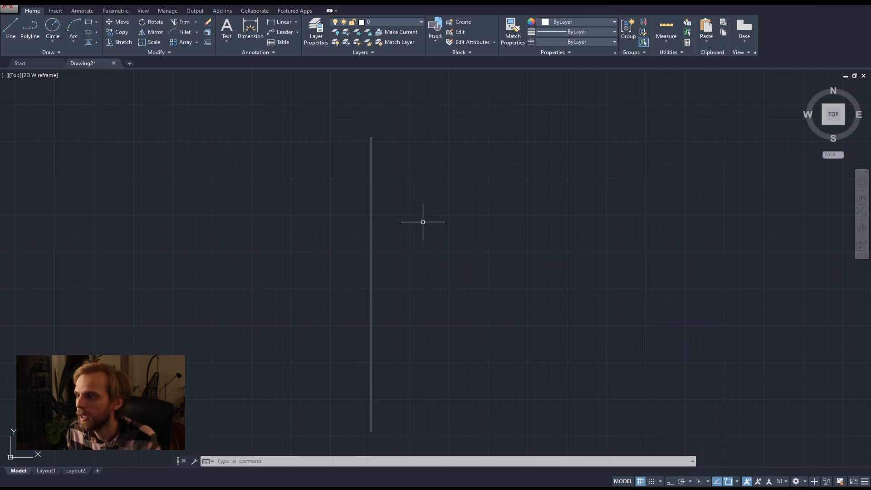
pyautogui.click(51, 29)
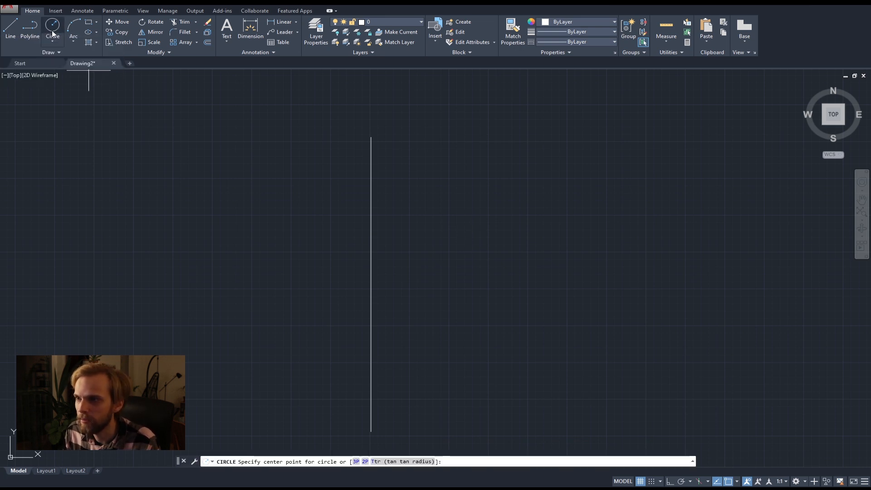
pyautogui.click(371, 136)
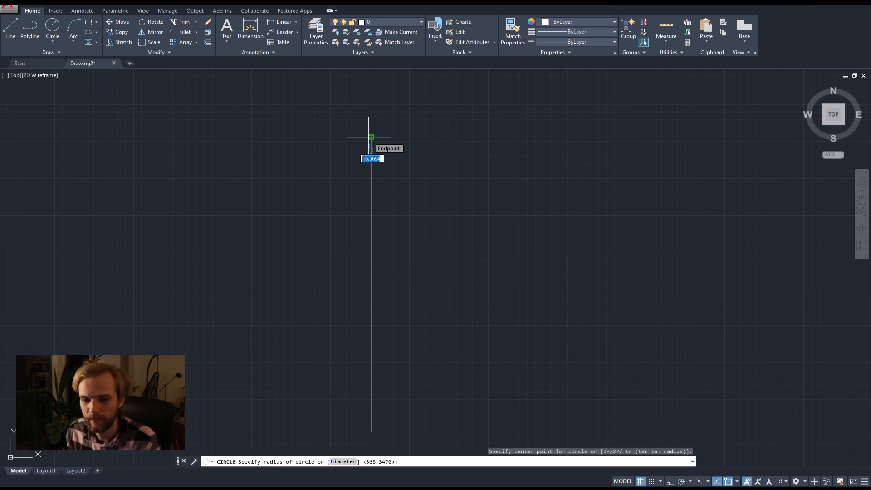
pyautogui.press('Escape')
# Draw a circle with a radius of 300 centred on the line's upper endpoint.
pyautogui.click(54, 27)
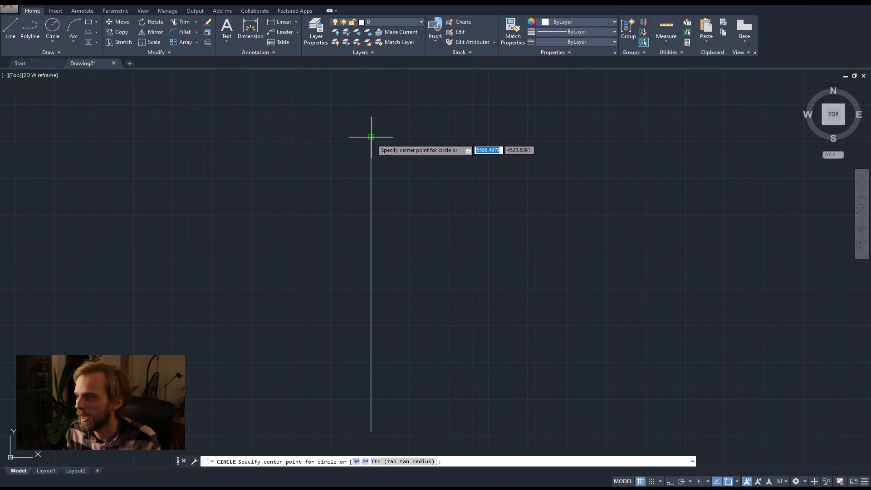
pyautogui.scroll(4, 371, 140)
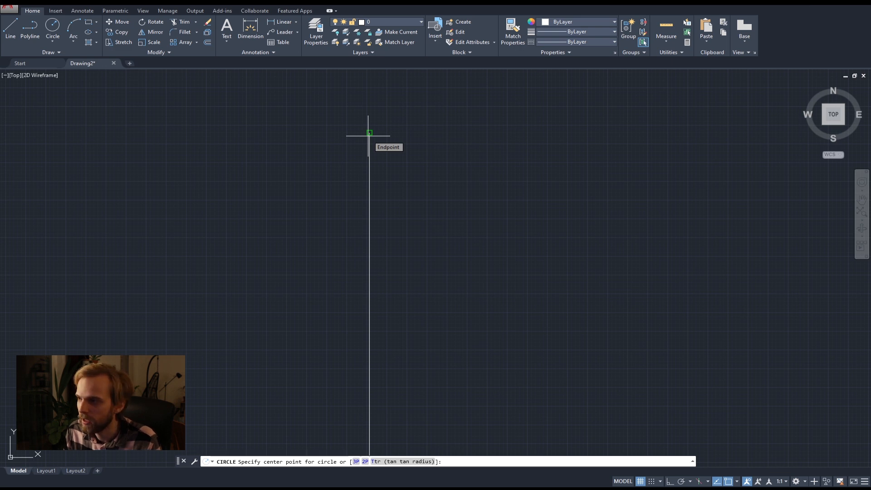
pyautogui.click(368, 135)
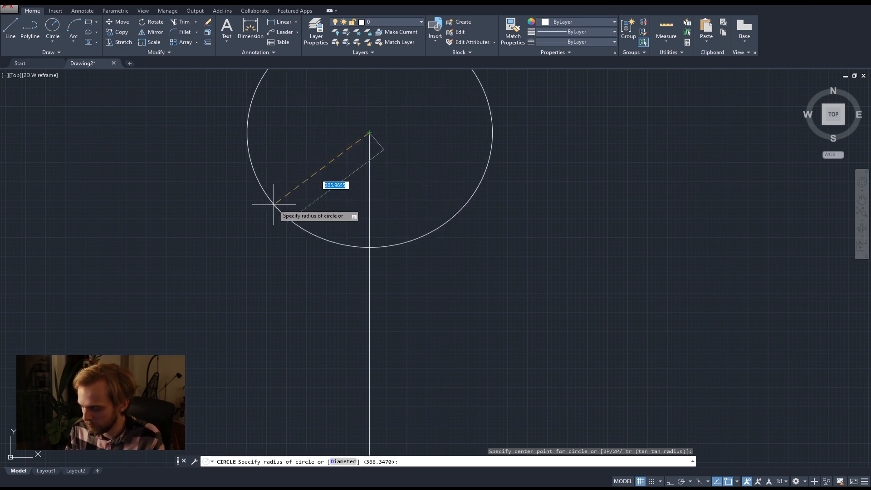
pyautogui.write('300')
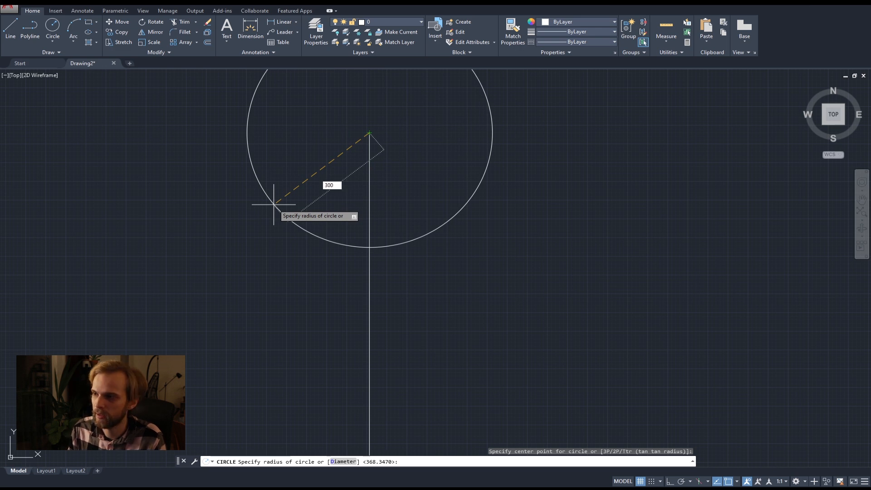
pyautogui.press('Return')
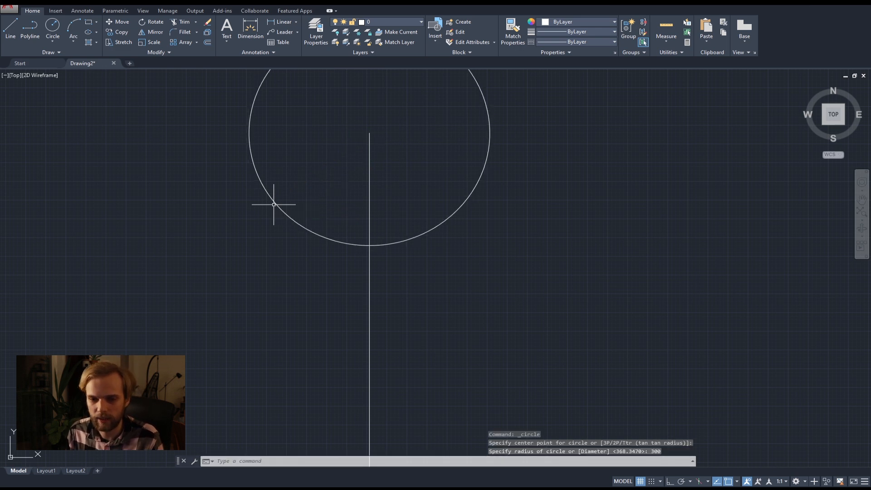
pyautogui.scroll(-4, 273, 204)
pyautogui.scroll(-2, 299, 245)
pyautogui.moveTo(324, 282); pyautogui.dragTo(322, 258, button='middle')
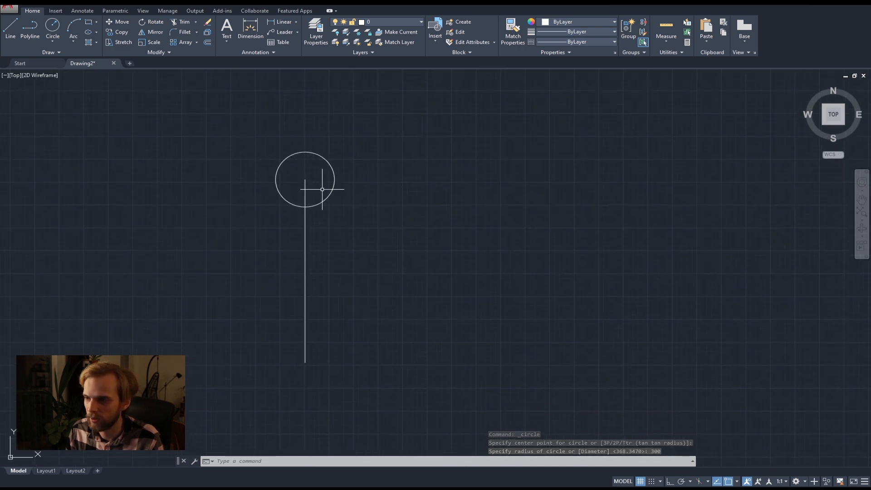
# Draw a circle with a radius of 300 centred on the line's lower endpoint.
pyautogui.scroll(2, 303, 180)
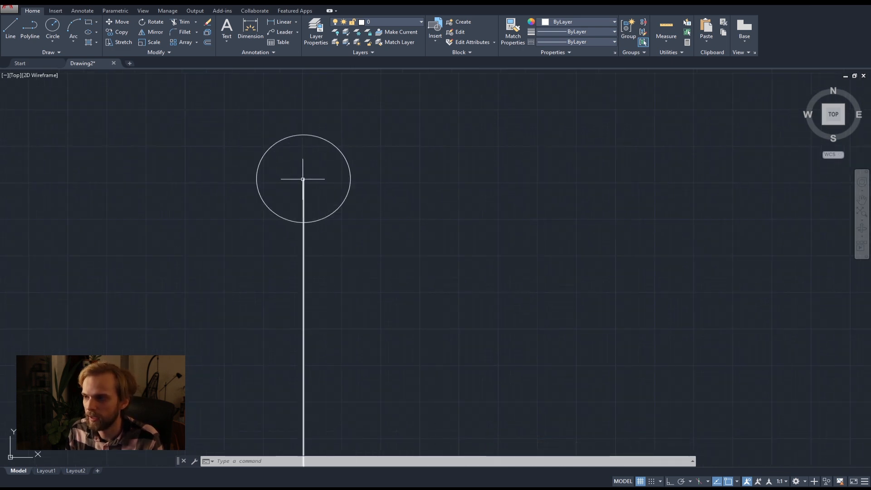
pyautogui.scroll(-2, 304, 123)
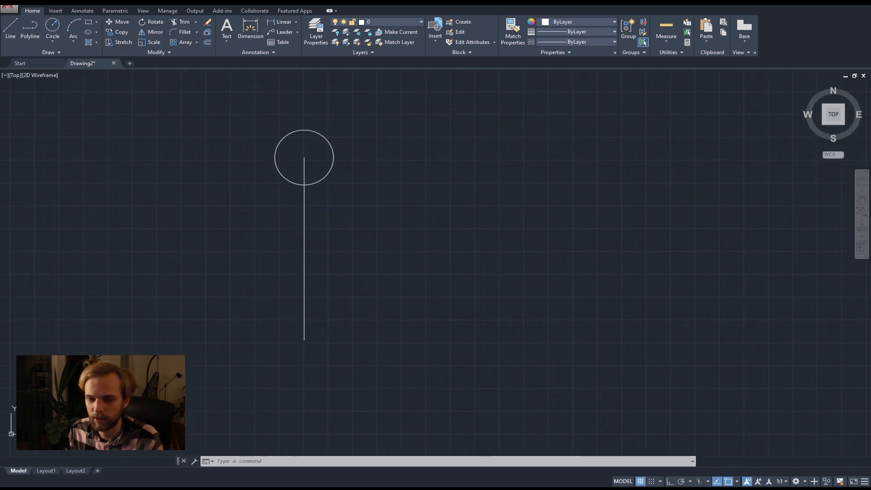
pyautogui.press('Return')
pyautogui.click(304, 339)
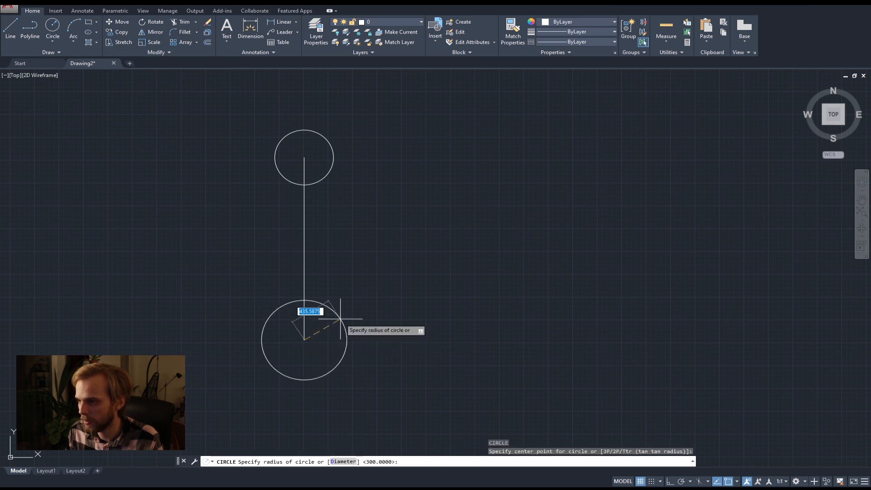
pyautogui.press('Return')
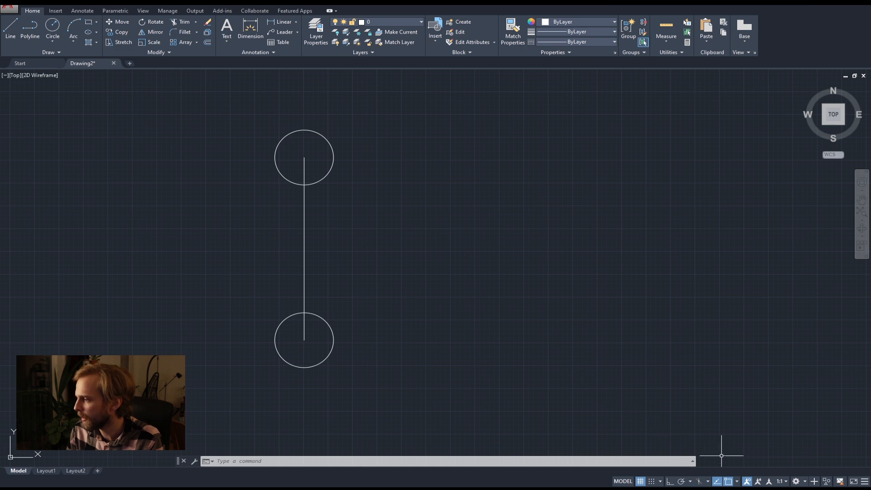
# Turn on the Midpoint object snap mode in addition to Endpoint.
pyautogui.click(736, 481)
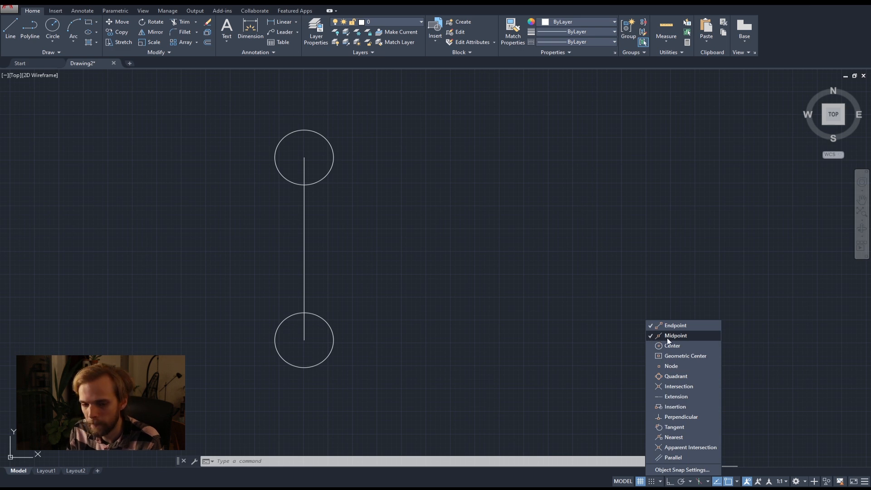
pyautogui.click(400, 260)
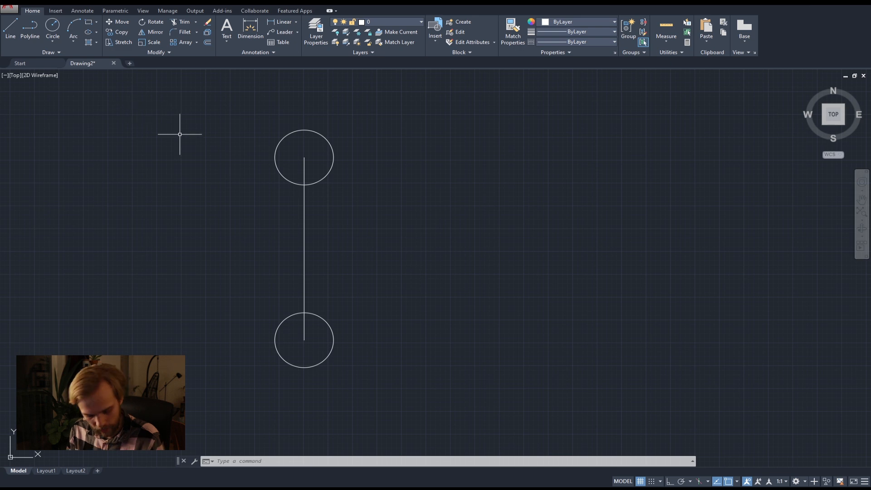
pyautogui.write('c')
pyautogui.press('Return')
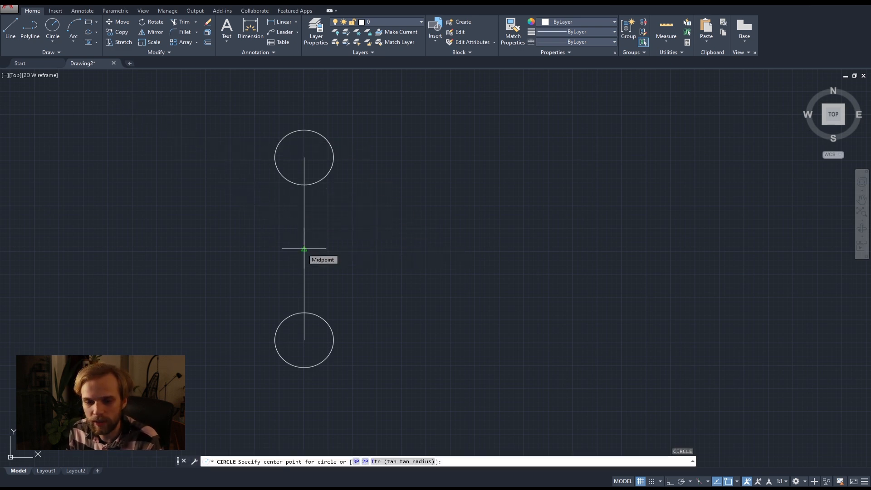
pyautogui.scroll(2, 293, 229)
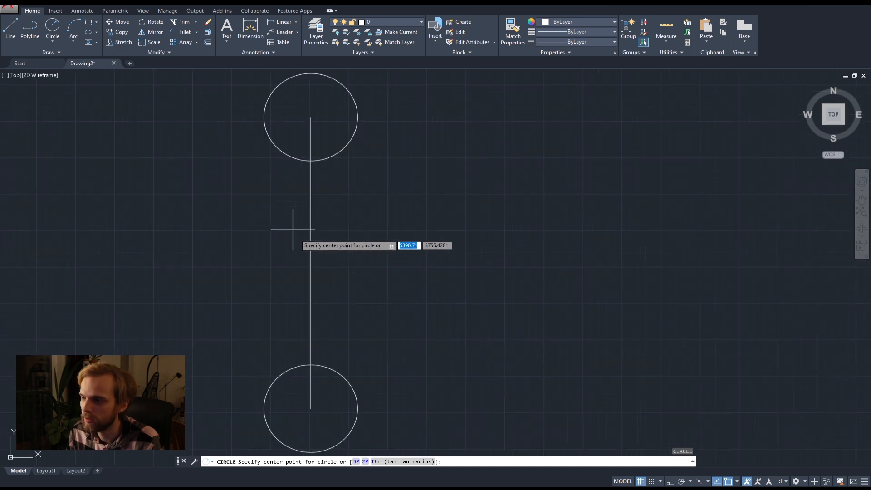
pyautogui.click(311, 263)
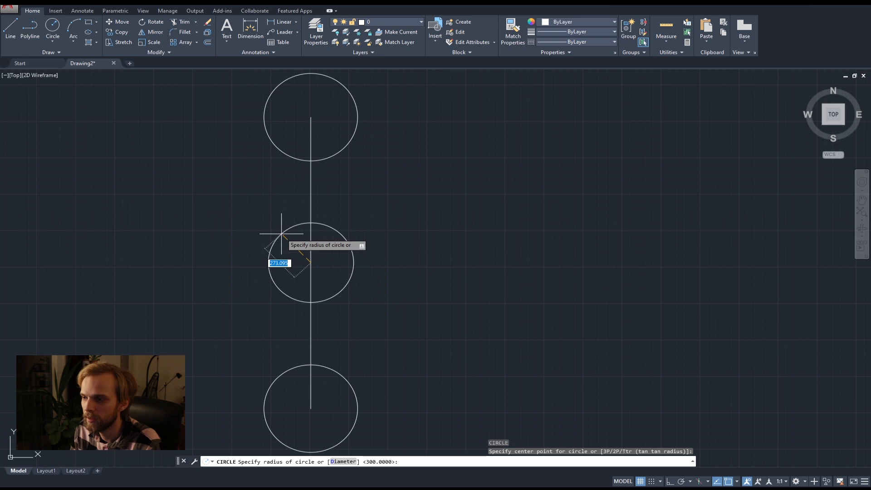
pyautogui.press('Escape')
# Draw a circle with a radius of 500 centred on the vertical line's midpoint.
pyautogui.press('Return')
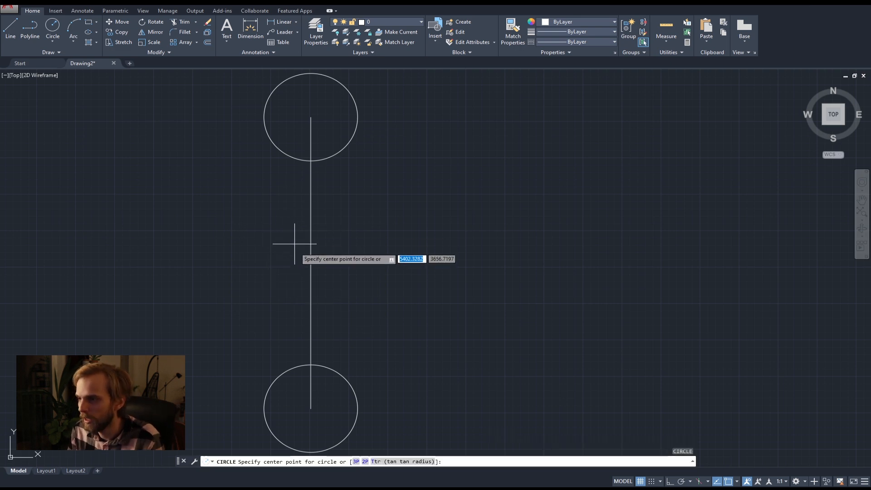
pyautogui.click(311, 262)
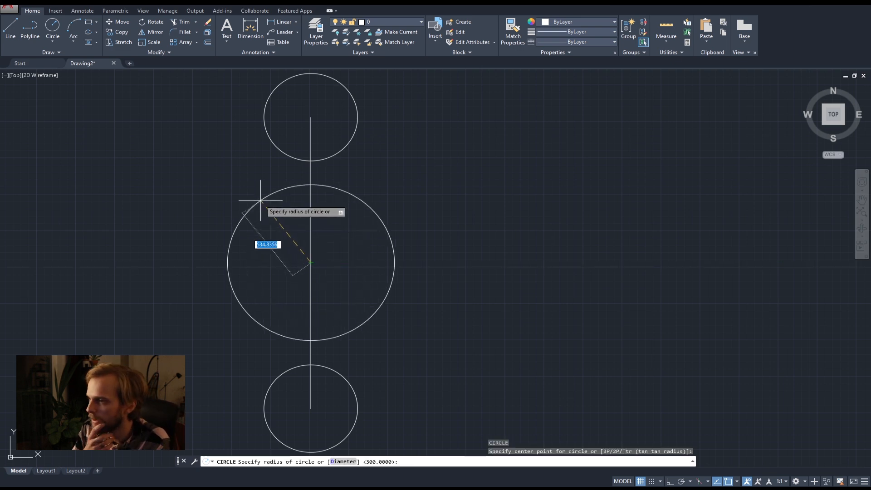
pyautogui.press('Return')
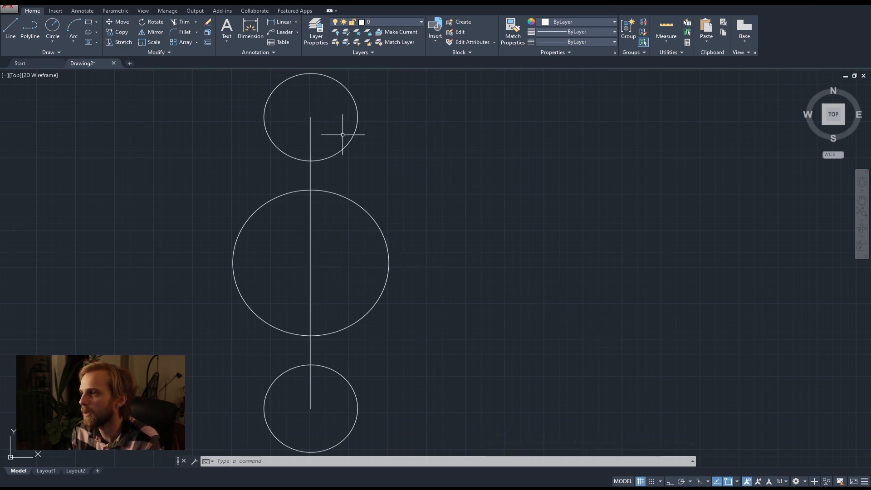
pyautogui.write('c')
pyautogui.press('Return')
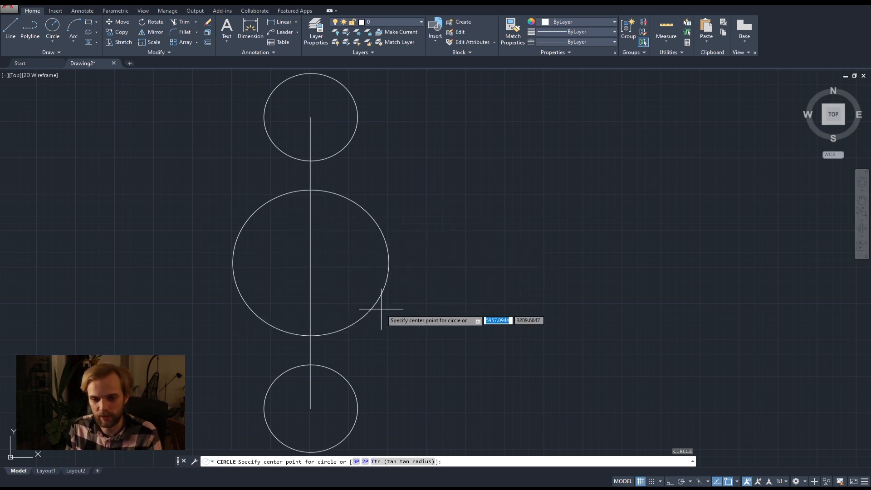
pyautogui.press('Escape')
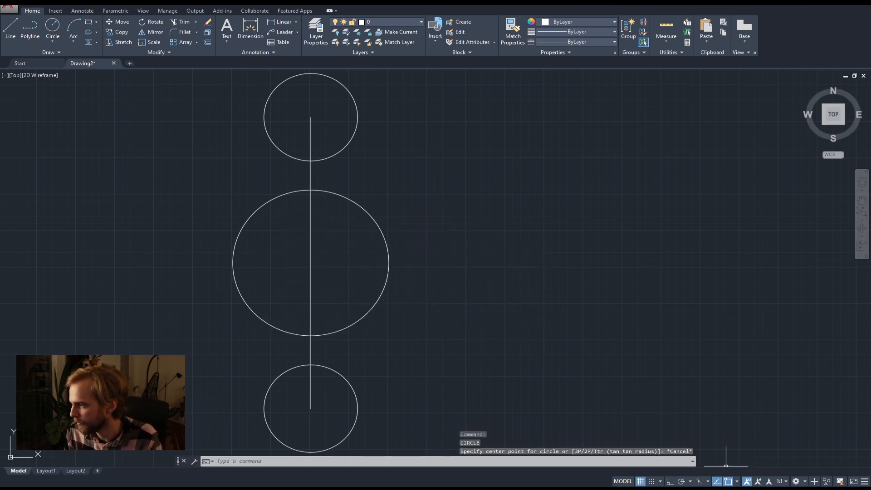
pyautogui.click(737, 481)
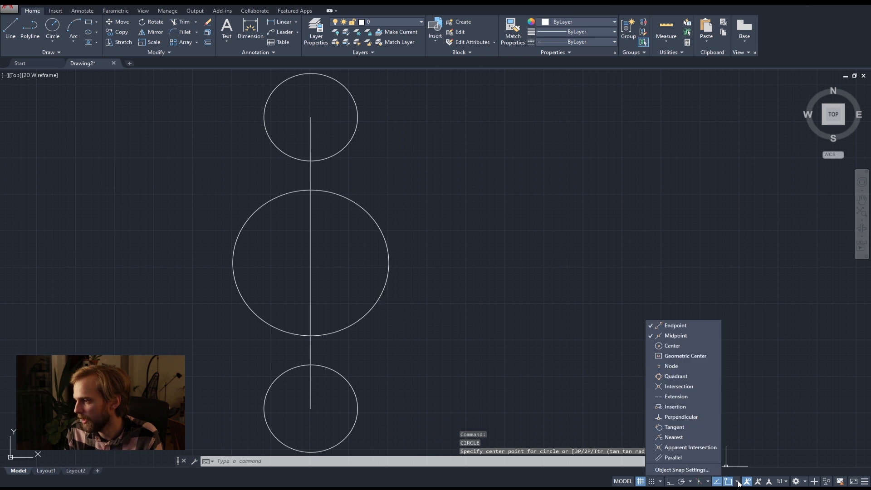
pyautogui.click(676, 348)
# Draw a separate circle with a radius of 500 in the empty area to the right of the line.
pyautogui.moveTo(484, 295); pyautogui.dragTo(372, 281, button='middle')
pyautogui.scroll(-2, 395, 295)
pyautogui.scroll(2, 372, 282)
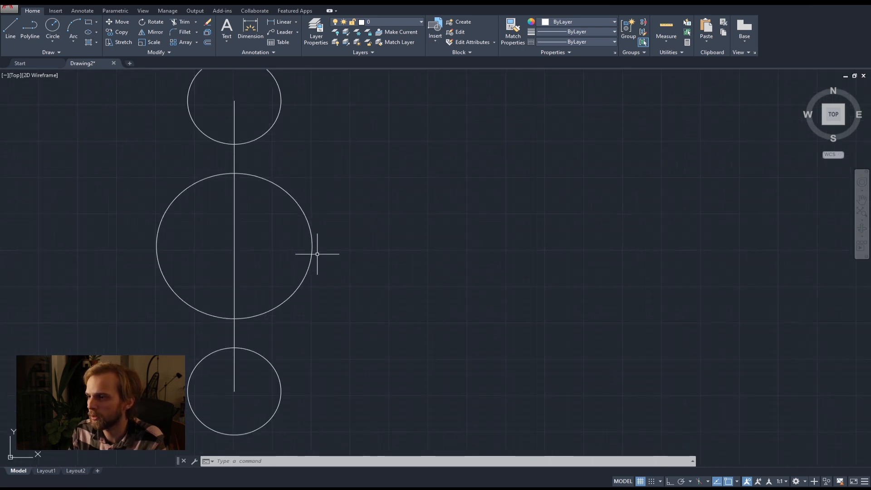
pyautogui.click(53, 27)
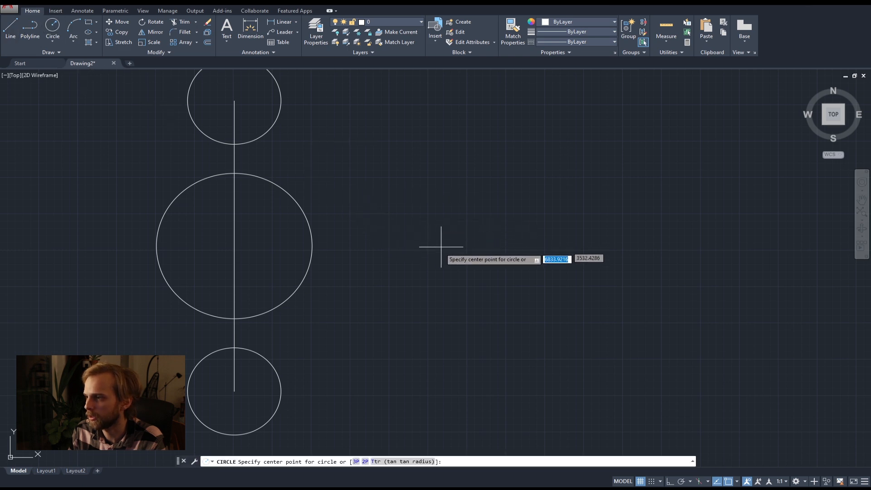
pyautogui.moveTo(436, 207); pyautogui.dragTo(444, 254, button='middle')
pyautogui.click(446, 188)
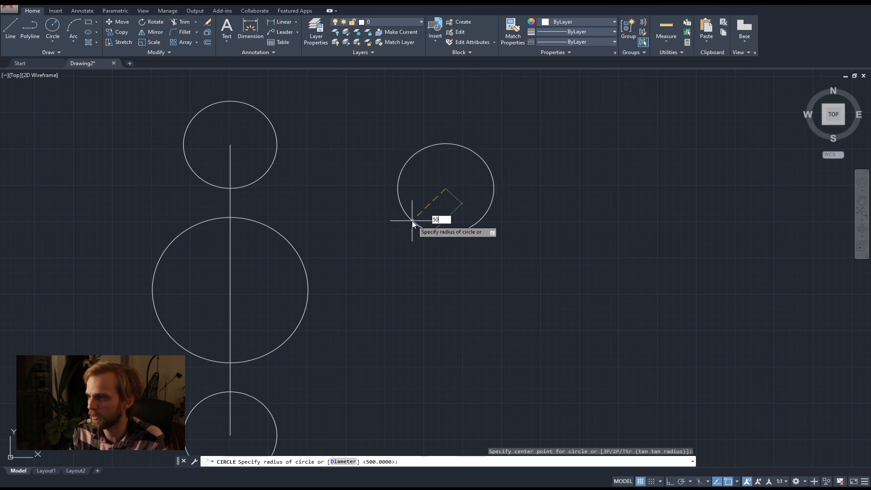
pyautogui.press('Return')
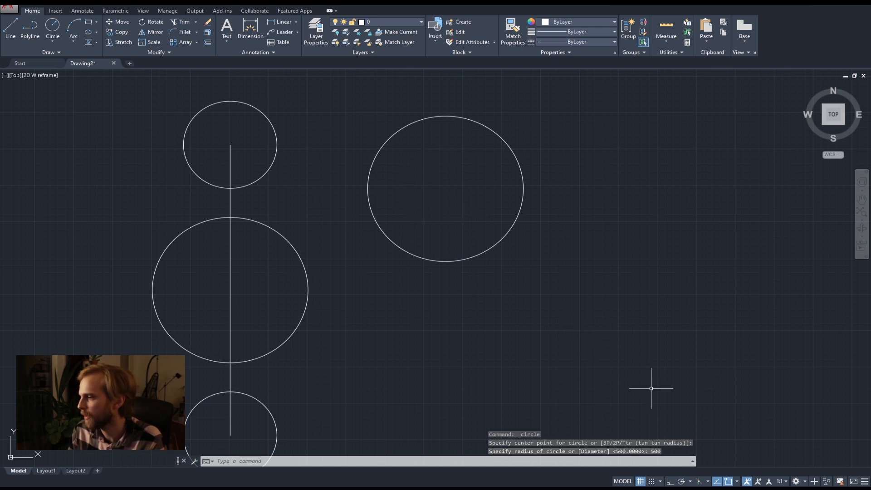
# Turn on the Center object snap mode.
pyautogui.click(736, 482)
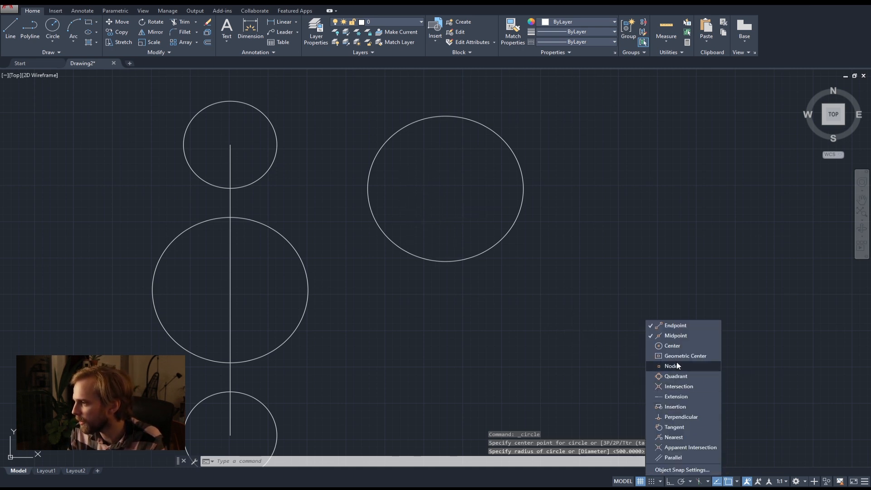
pyautogui.click(668, 347)
pyautogui.click(624, 339)
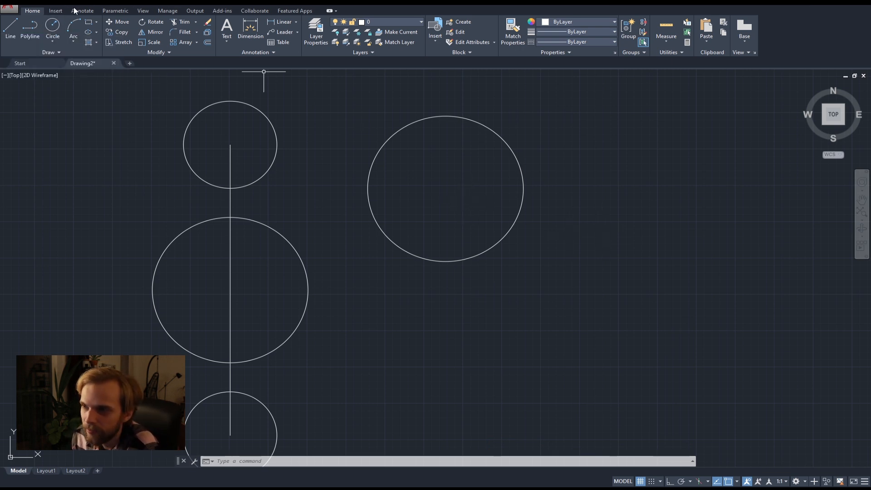
# Draw a circle with a radius of 300 concentric with the separate circle, using its center snap.
pyautogui.click(52, 26)
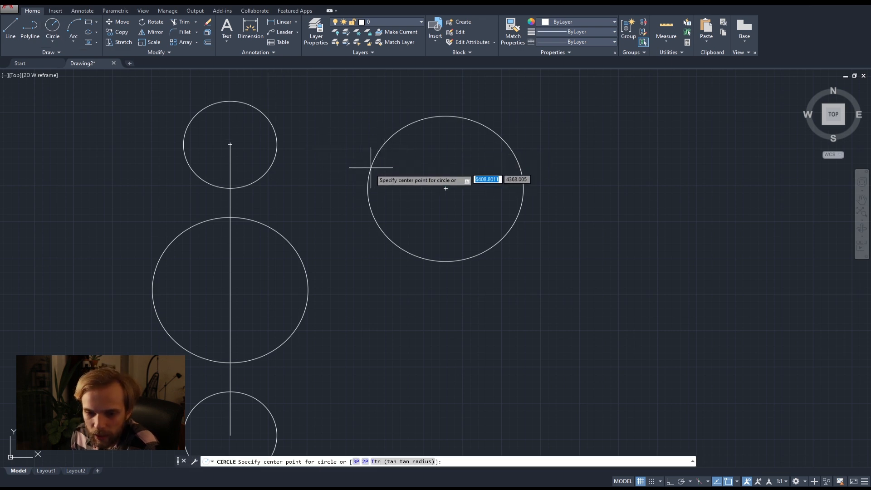
pyautogui.click(397, 249)
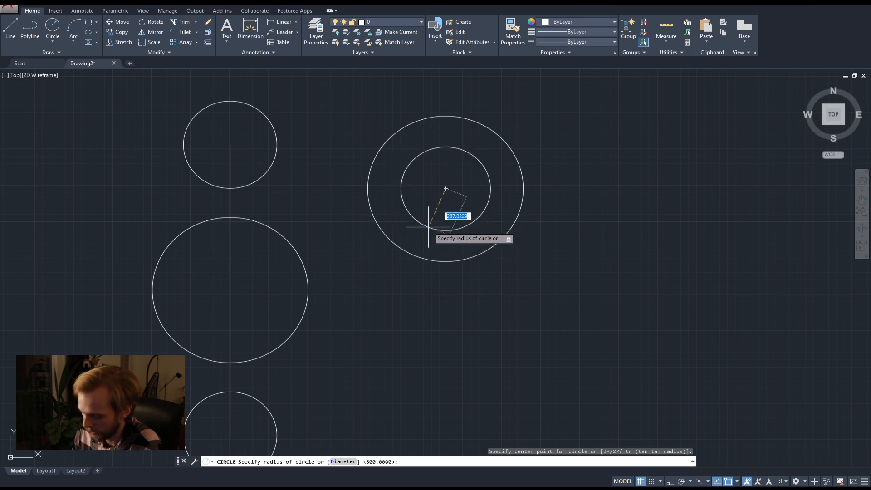
pyautogui.press('Return')
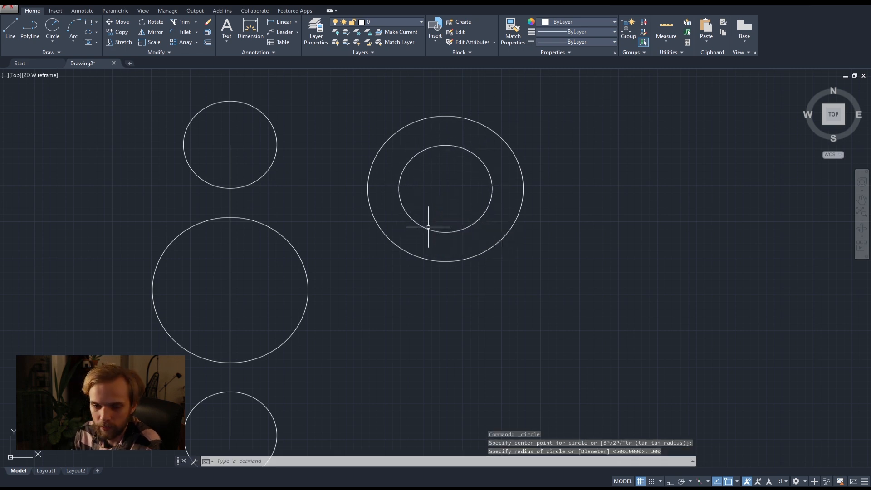
# Draw three progressively smaller freehand circles inside the 300-radius circle, all snapped to the same center.
pyautogui.rightClick(428, 227)
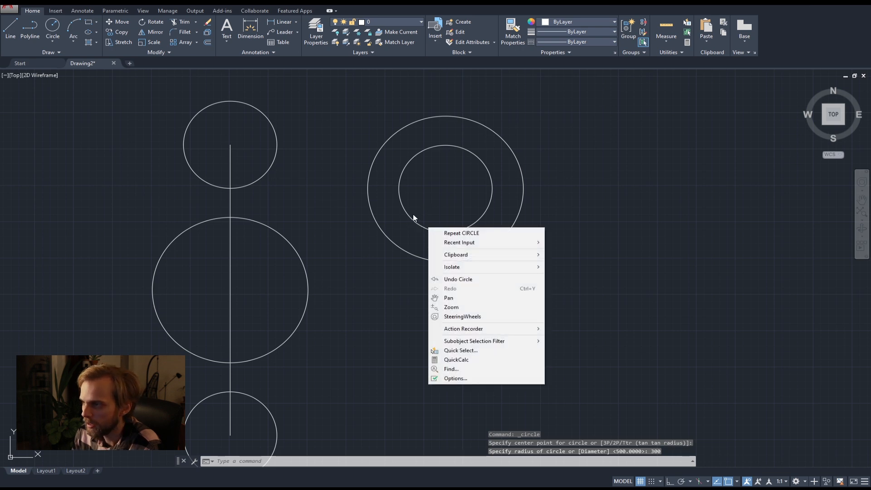
pyautogui.click(413, 218)
pyautogui.write('c')
pyautogui.press('Return')
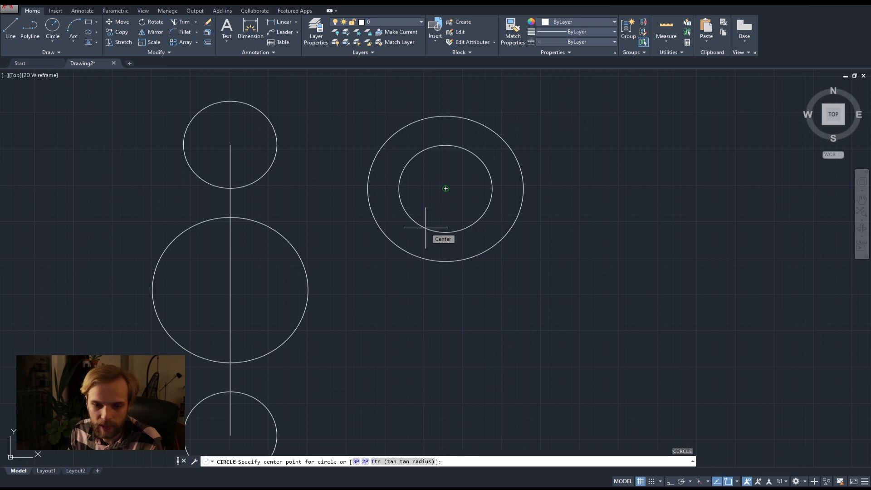
pyautogui.click(426, 228)
pyautogui.click(435, 217)
pyautogui.press('Return')
pyautogui.click(437, 219)
pyautogui.click(440, 209)
pyautogui.press('Return')
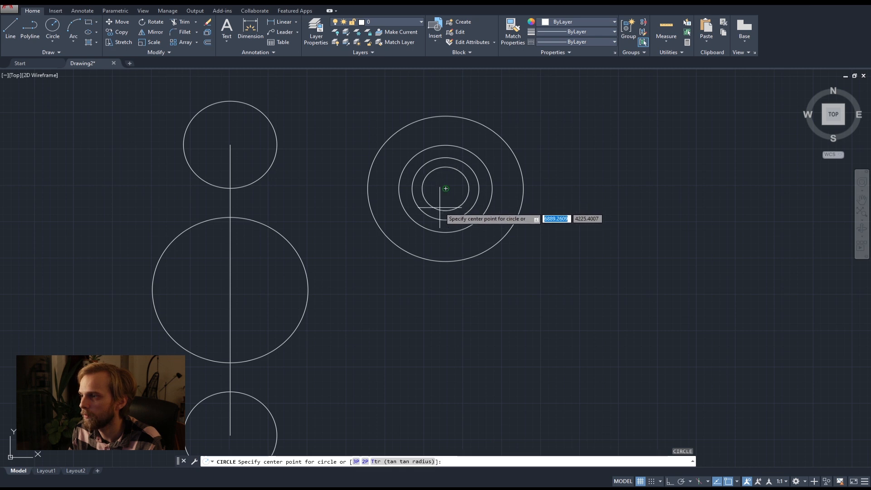
pyautogui.click(440, 208)
pyautogui.click(441, 200)
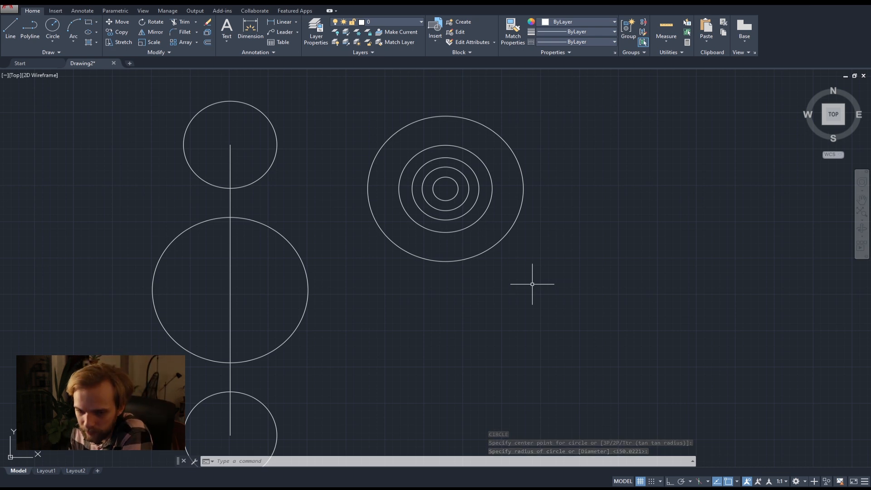
# Check the available object snap modes and draw a freehand horizontal rectangle below the concentric circles.
pyautogui.click(737, 481)
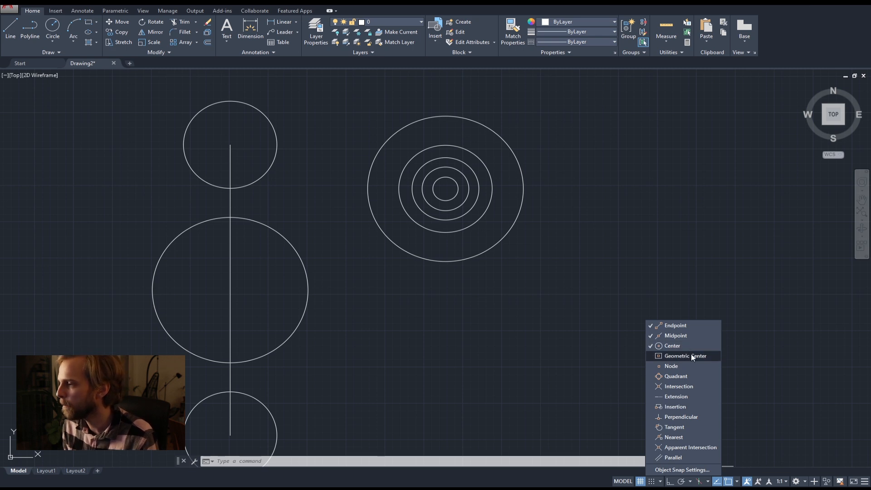
pyautogui.click(471, 299)
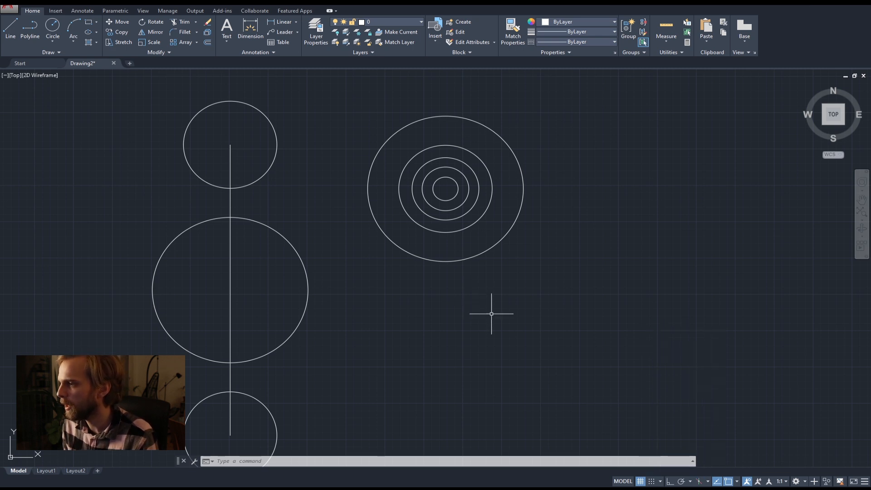
pyautogui.click(89, 22)
pyautogui.click(368, 405)
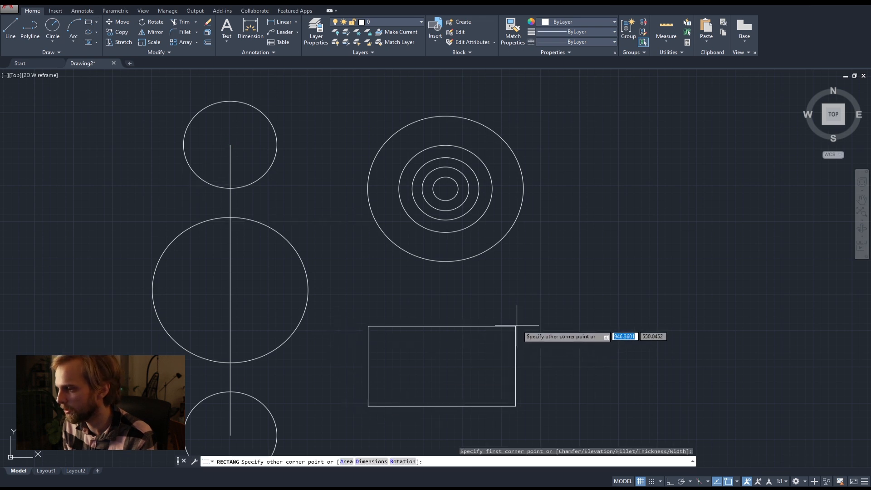
pyautogui.click(552, 321)
# Start a circle and turn on the Geometric Center object snap mode for picking its center.
pyautogui.click(53, 25)
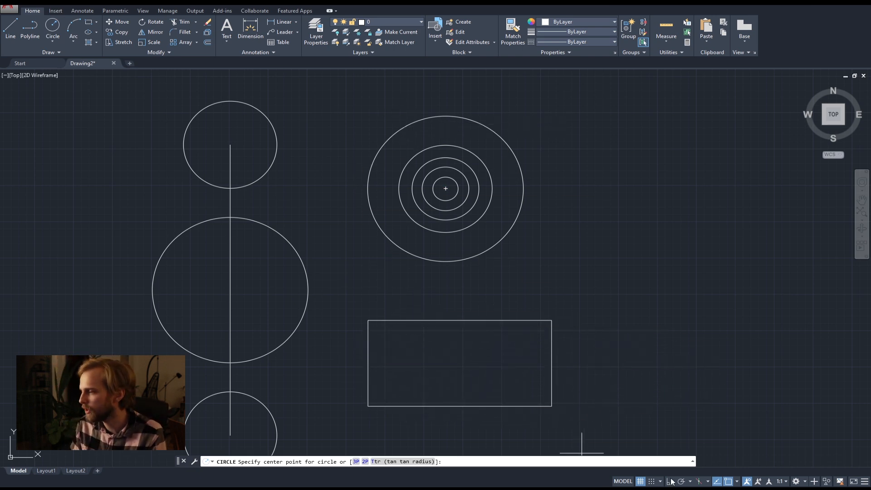
pyautogui.click(736, 481)
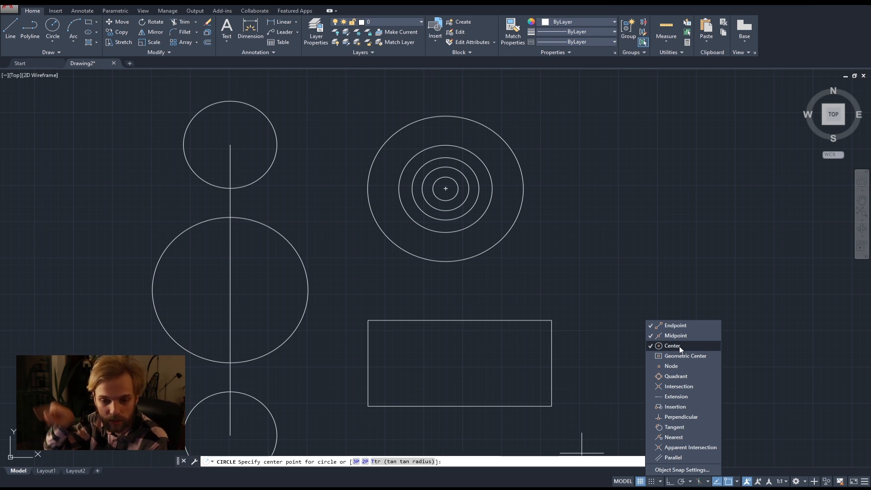
pyautogui.click(678, 346)
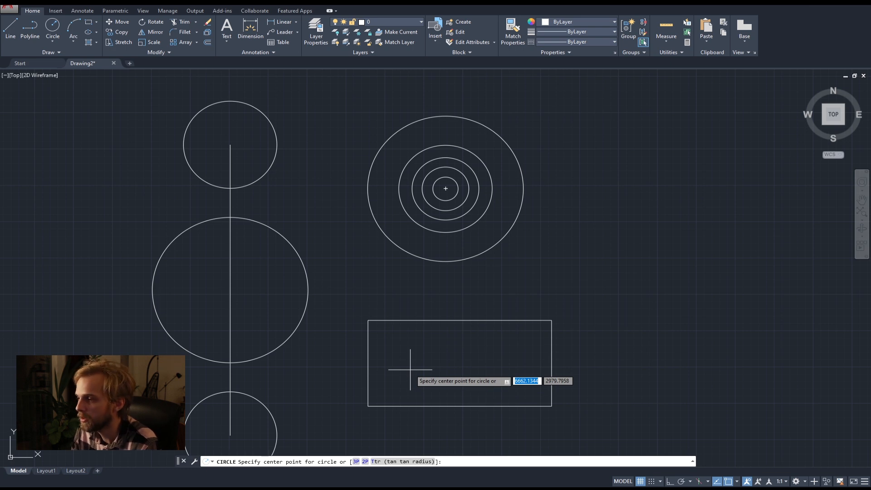
pyautogui.click(737, 480)
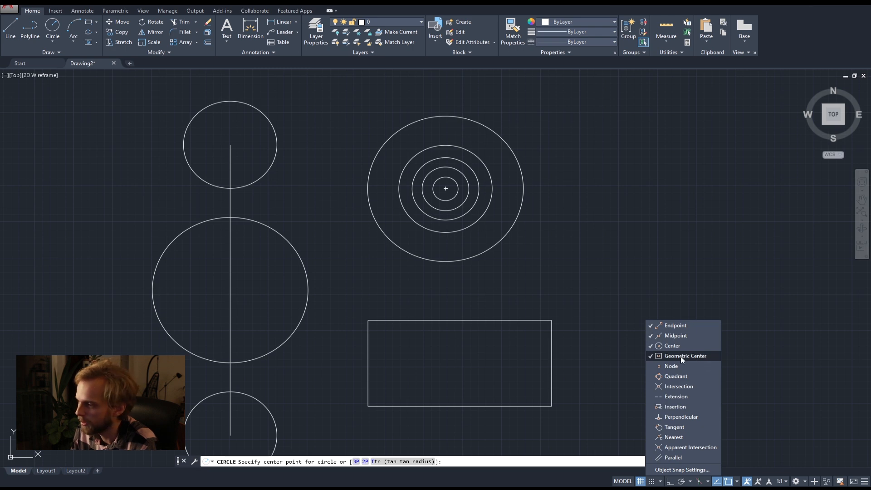
# Draw two concentric freehand circles, radii about 195 and about 428, snapped to the geometric center of the rectangle.
pyautogui.click(570, 328)
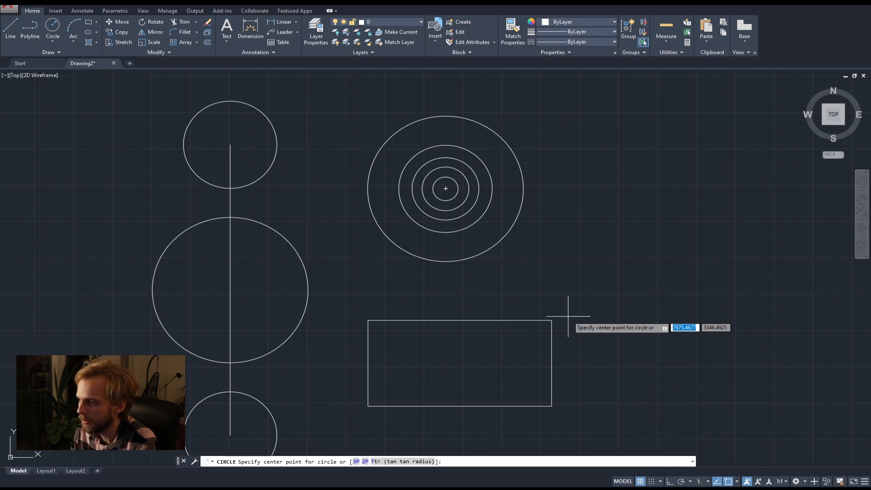
pyautogui.click(460, 363)
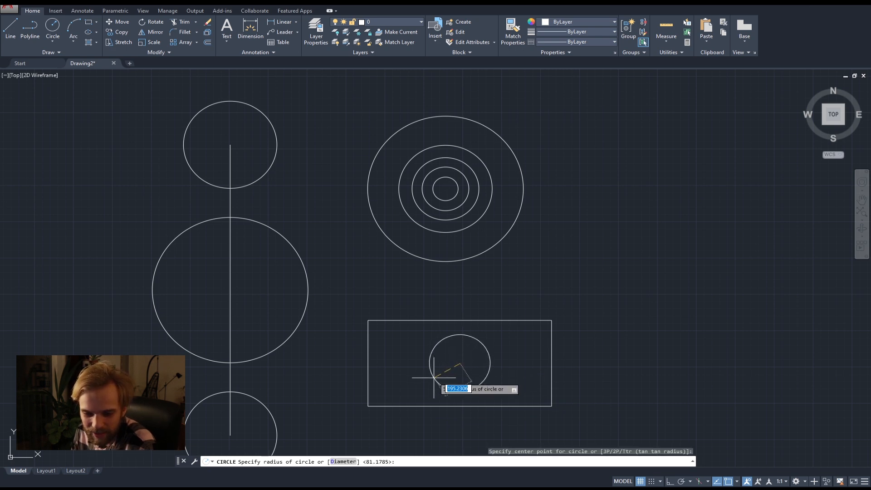
pyautogui.click(434, 377)
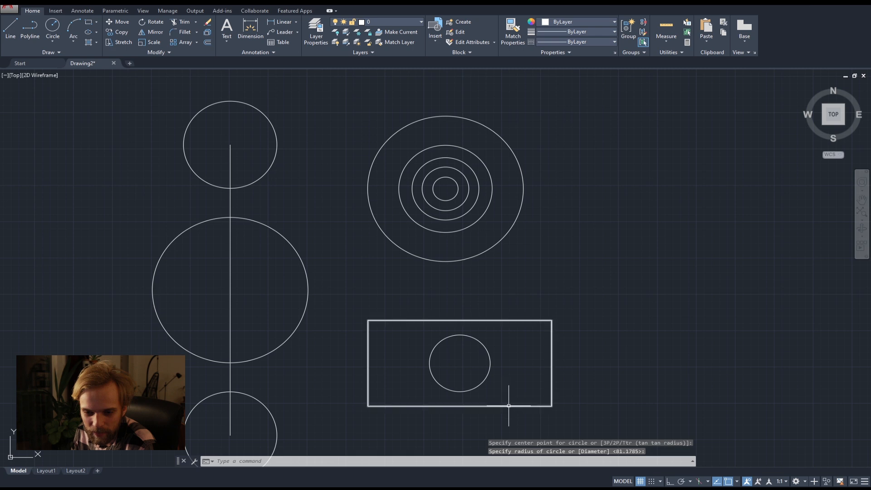
pyautogui.press('space')
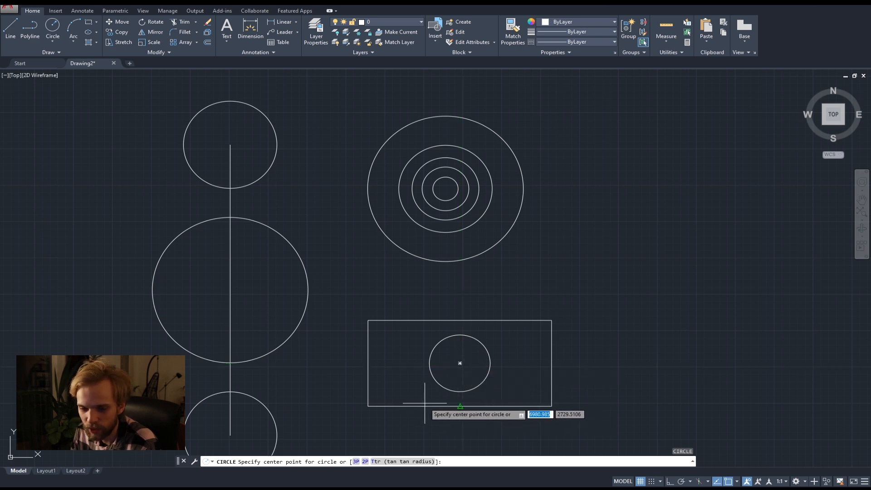
pyautogui.click(457, 364)
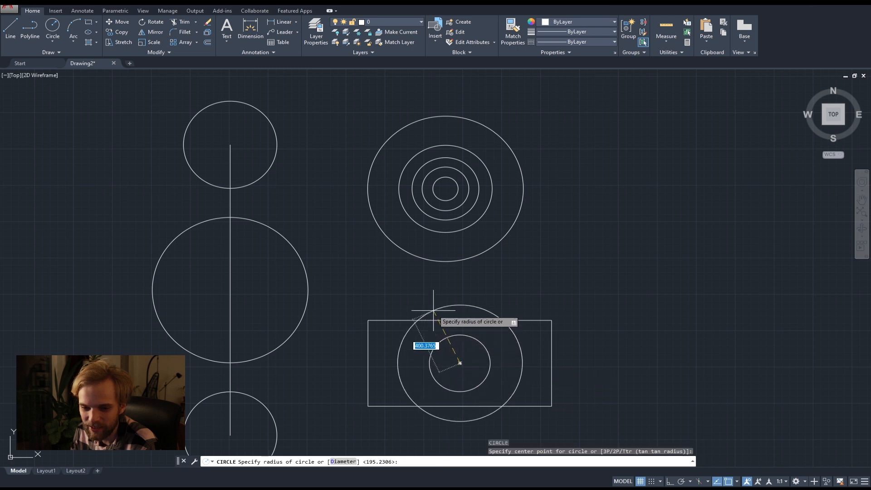
pyautogui.click(432, 306)
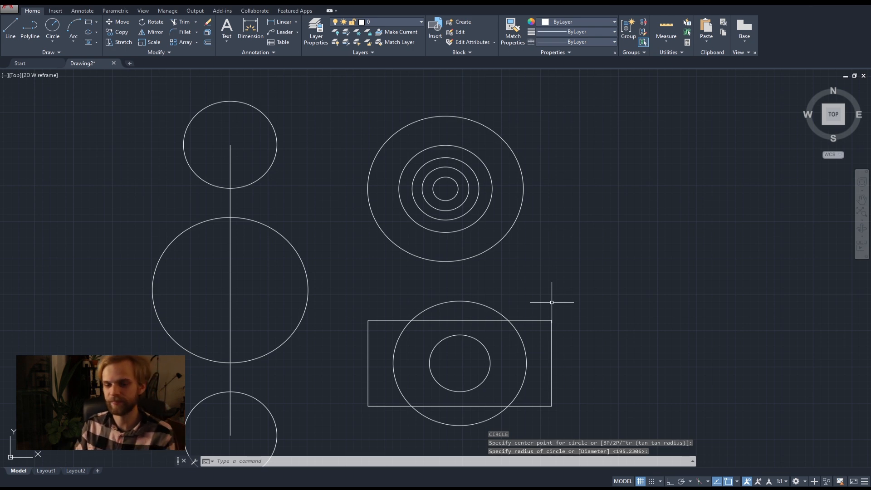
# Draw an irregular eight-sided polyline in the empty area beside the circles and close it at its starting endpoint.
pyautogui.moveTo(637, 311); pyautogui.dragTo(681, 298, button='middle')
pyautogui.moveTo(627, 269)
pyautogui.mouseDown(button='middle')
pyautogui.moveTo(526, 263)
pyautogui.moveTo(493, 237)
pyautogui.mouseUp(button='middle')
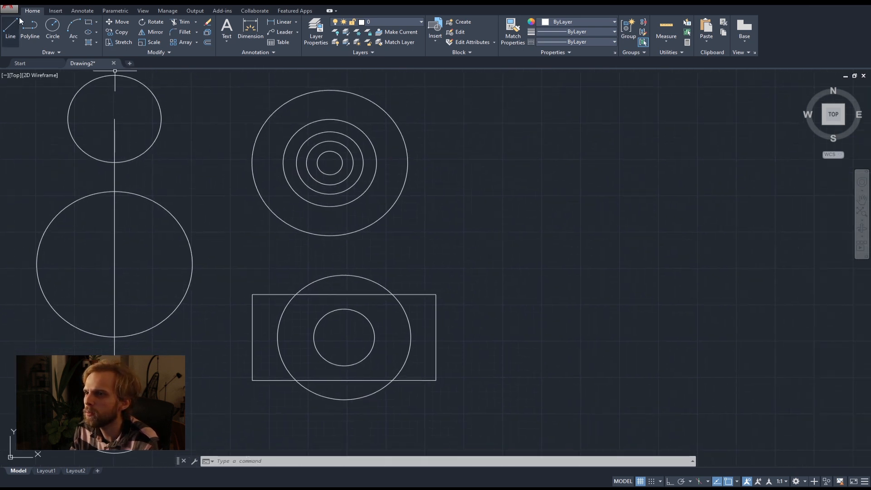
pyautogui.click(30, 28)
pyautogui.click(558, 297)
pyautogui.click(470, 227)
pyautogui.click(527, 156)
pyautogui.click(542, 246)
pyautogui.click(631, 222)
pyautogui.click(647, 298)
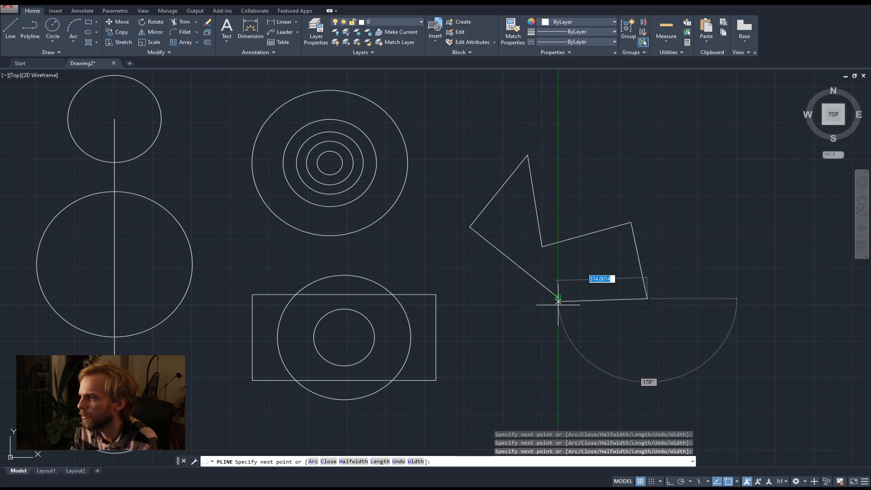
pyautogui.click(601, 421)
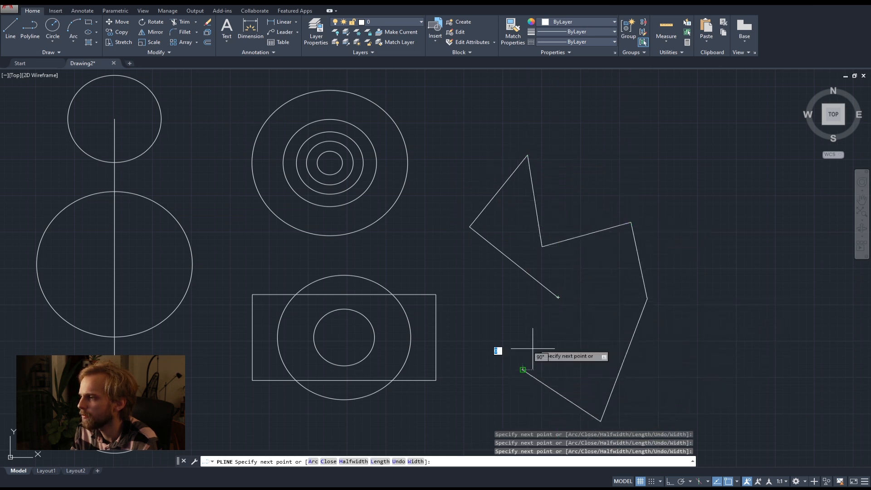
pyautogui.click(522, 369)
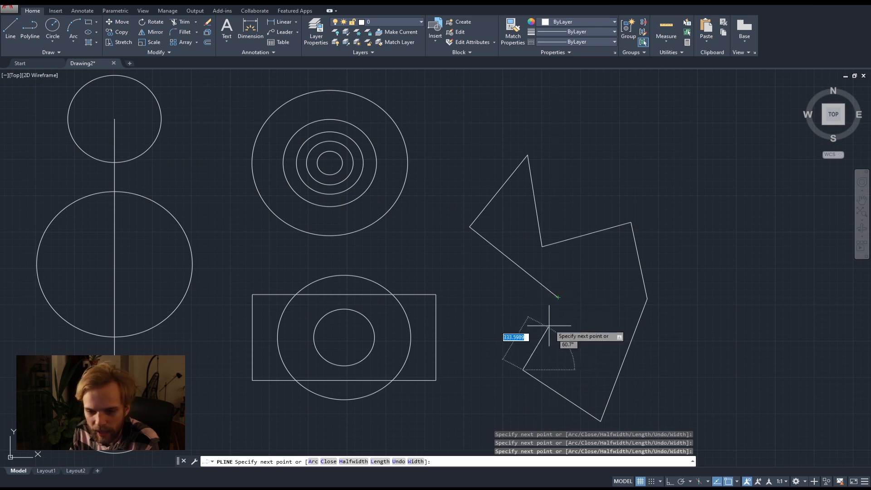
pyautogui.click(558, 297)
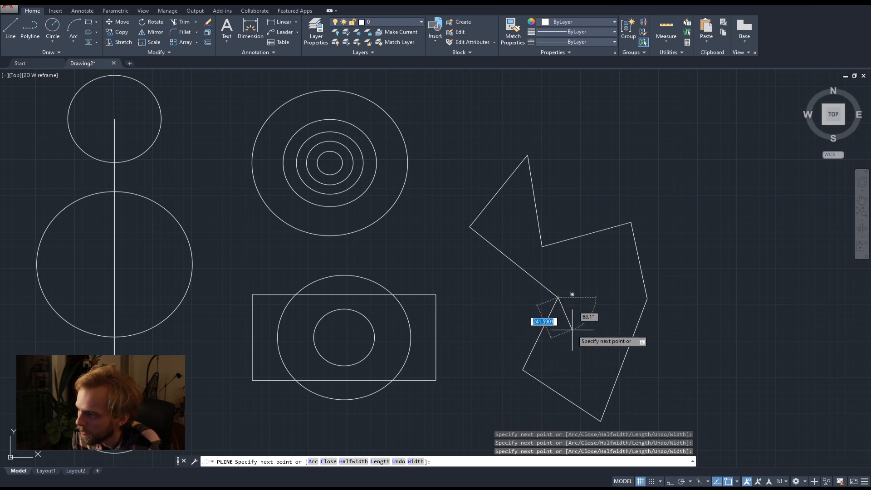
pyautogui.press('Return')
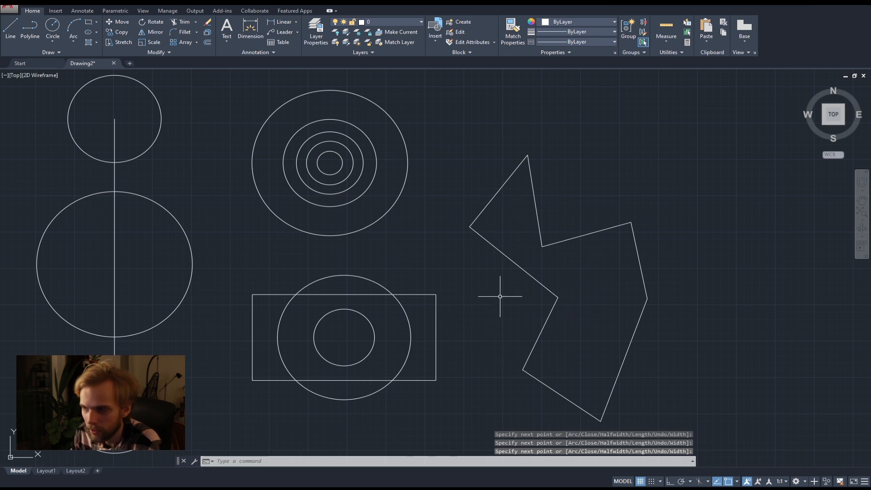
# Draw a freehand circle with a radius of about 59 at the irregular polyline's geometric center.
pyautogui.click(52, 28)
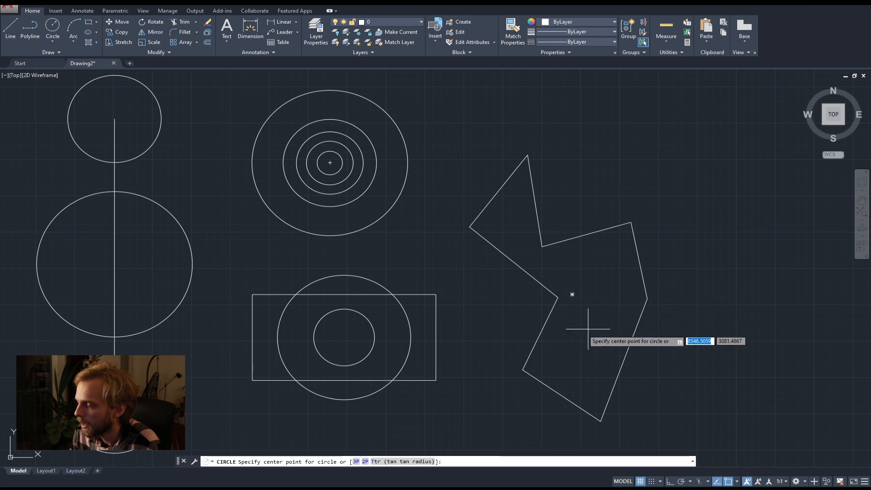
pyautogui.click(571, 294)
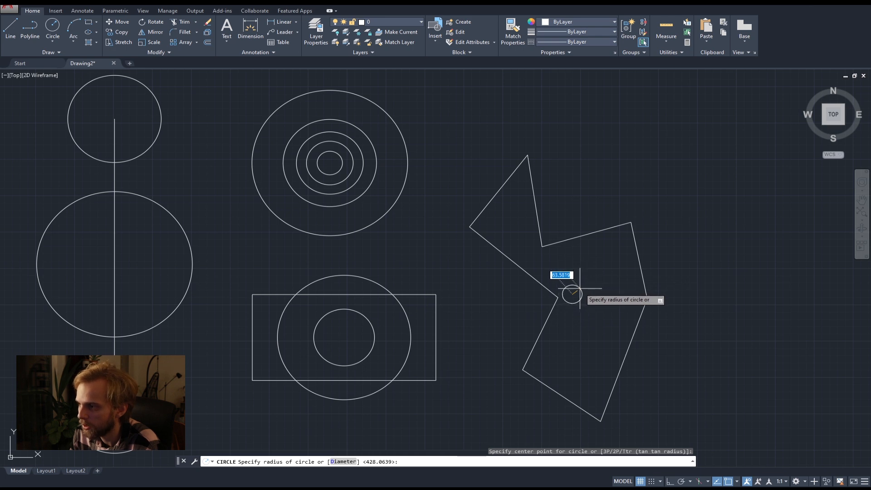
pyautogui.click(579, 288)
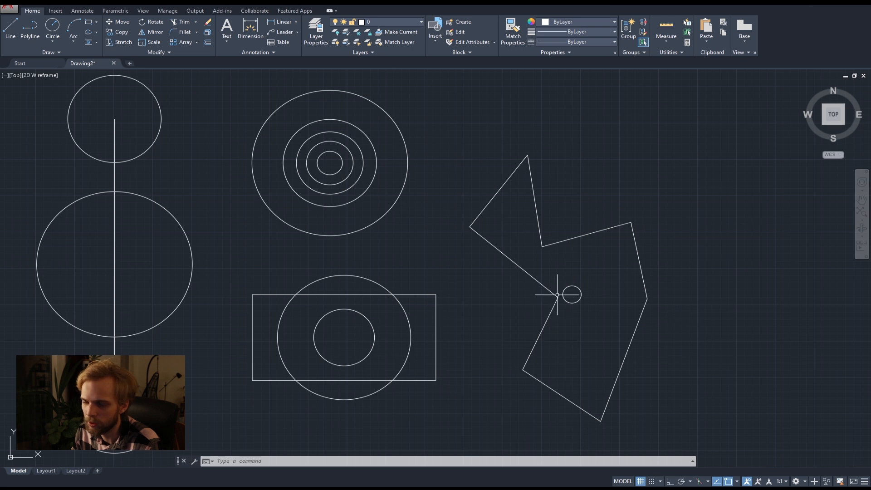
# Delete the irregular polyline together with the small circle at its geometric center.
pyautogui.click(604, 327)
pyautogui.click(527, 272)
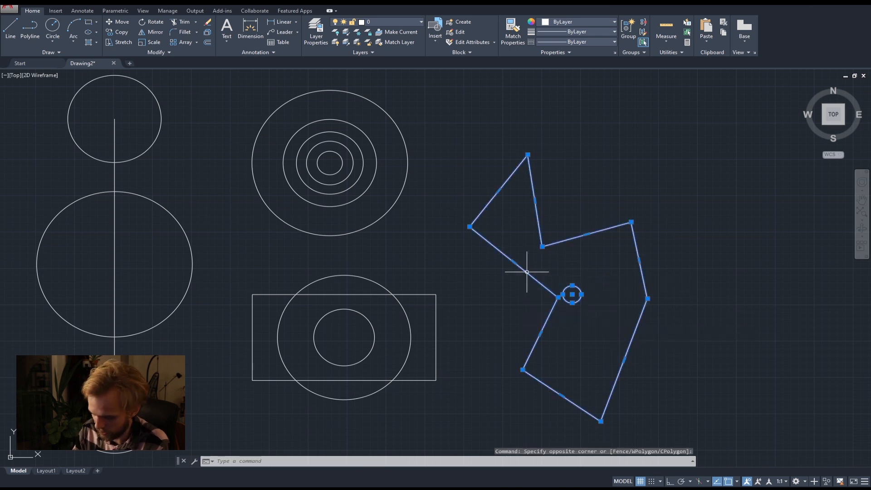
pyautogui.press('Delete')
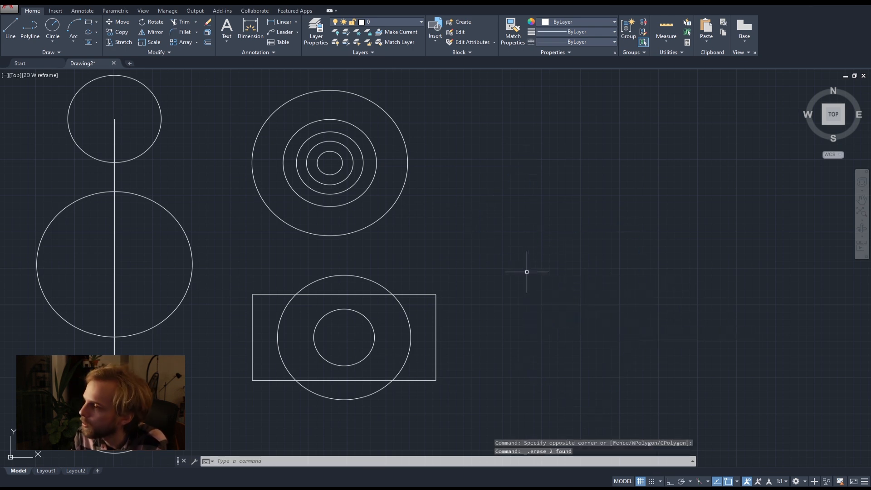
# Turn on the Quadrant object snap mode in addition to the modes already active.
pyautogui.moveTo(438, 269); pyautogui.dragTo(581, 255, button='middle')
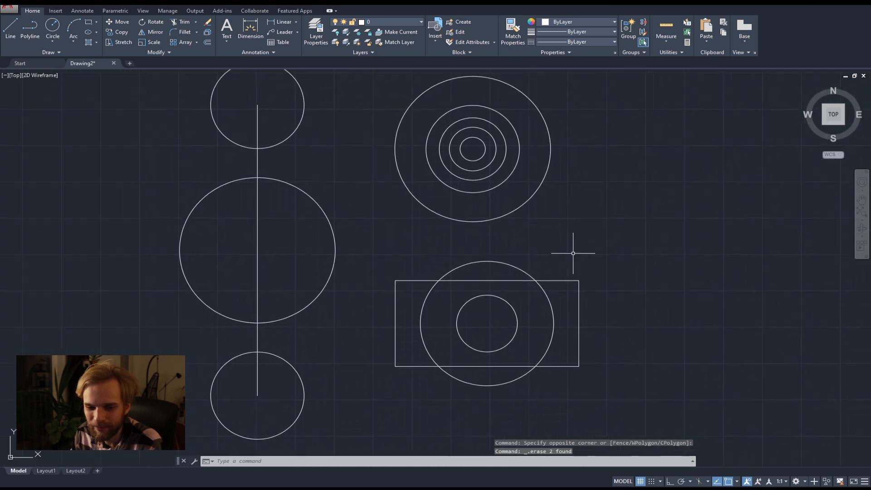
pyautogui.click(736, 481)
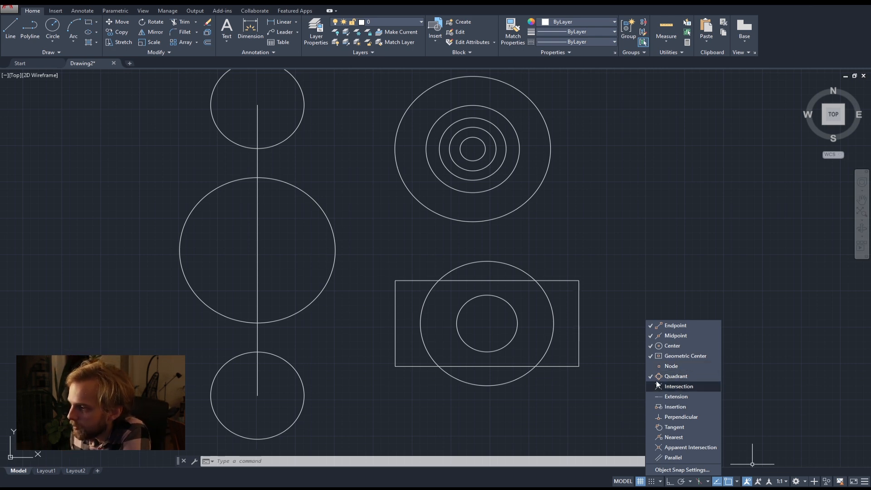
pyautogui.moveTo(361, 199); pyautogui.dragTo(408, 285, button='middle')
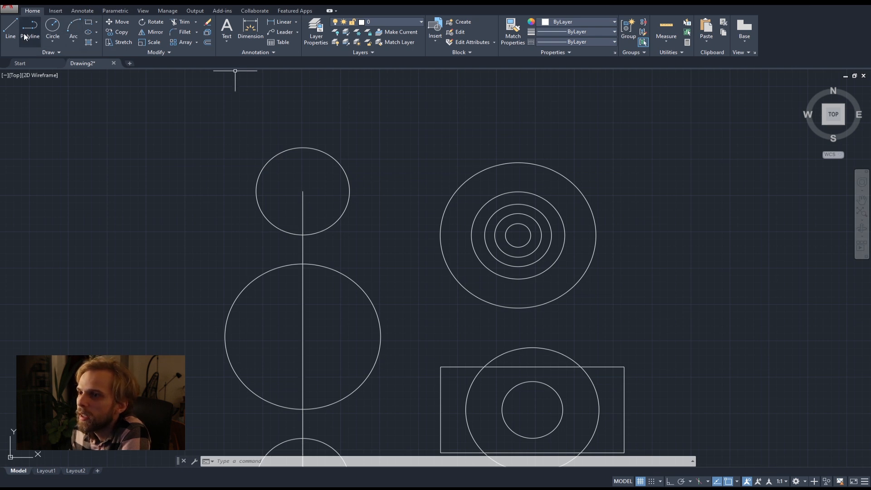
# Draw freehand circles at the top and right quadrants of the largest concentric circle, the right one with a radius of about 100.
pyautogui.click(56, 34)
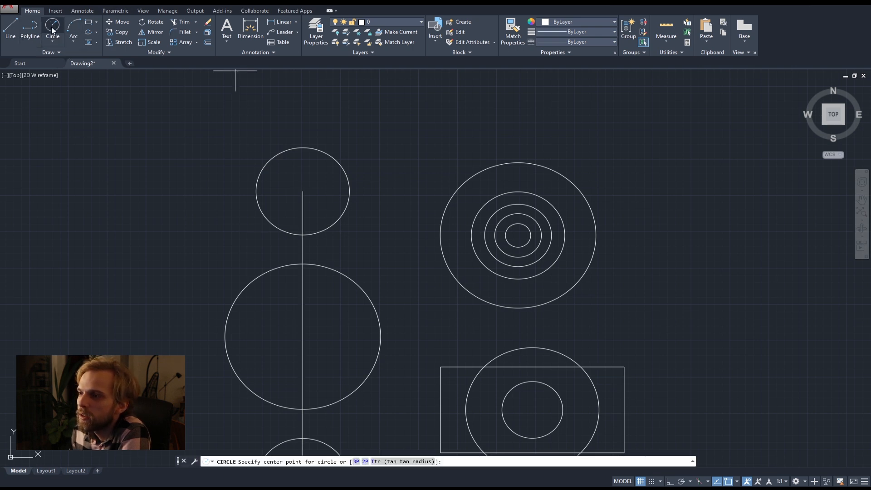
pyautogui.click(54, 30)
pyautogui.moveTo(534, 209); pyautogui.dragTo(401, 196, button='middle')
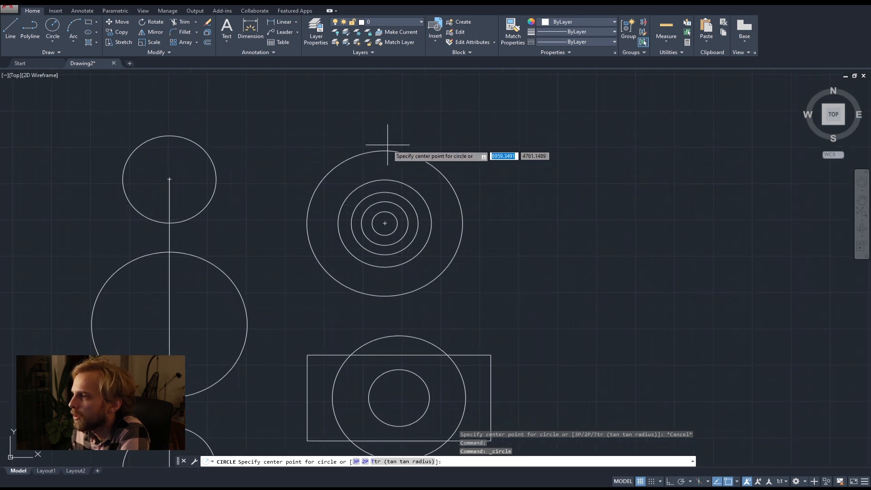
pyautogui.scroll(2, 387, 145)
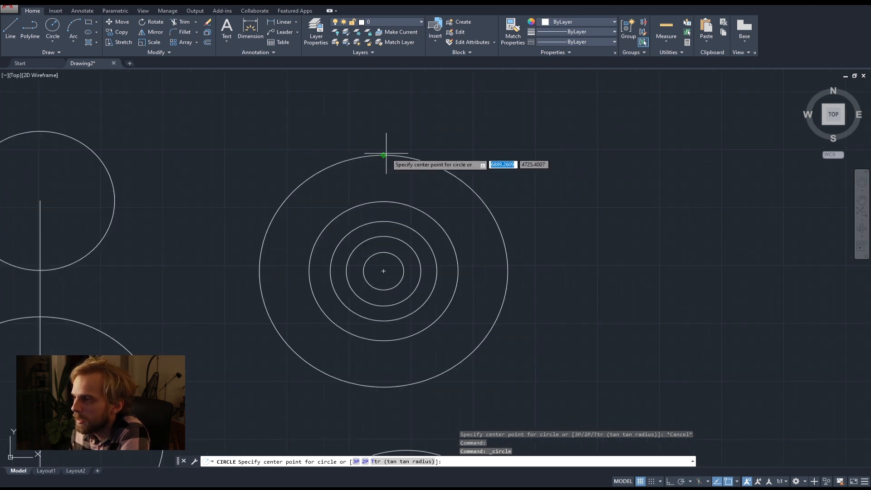
pyautogui.click(383, 155)
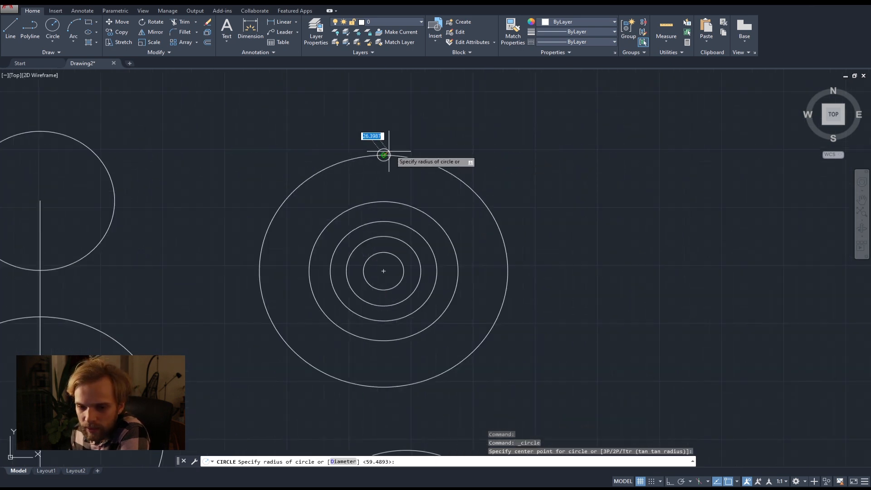
pyautogui.click(395, 142)
pyautogui.moveTo(489, 237); pyautogui.dragTo(460, 206, button='middle')
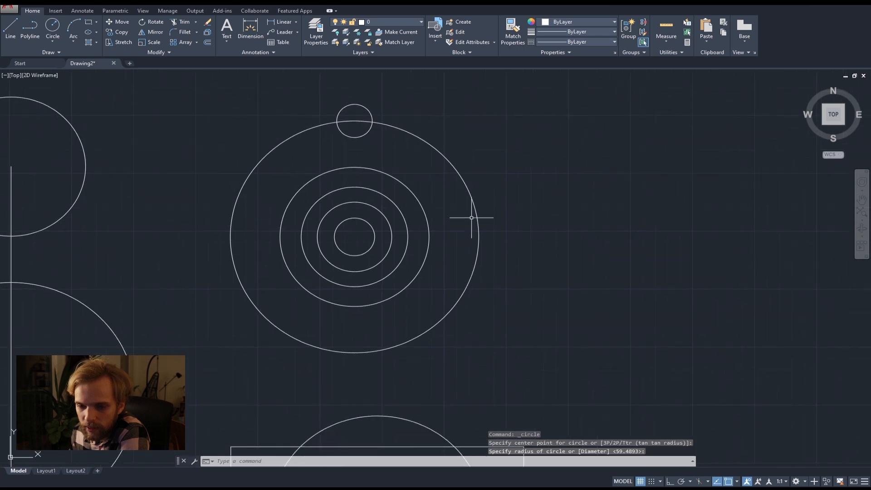
pyautogui.press('Return')
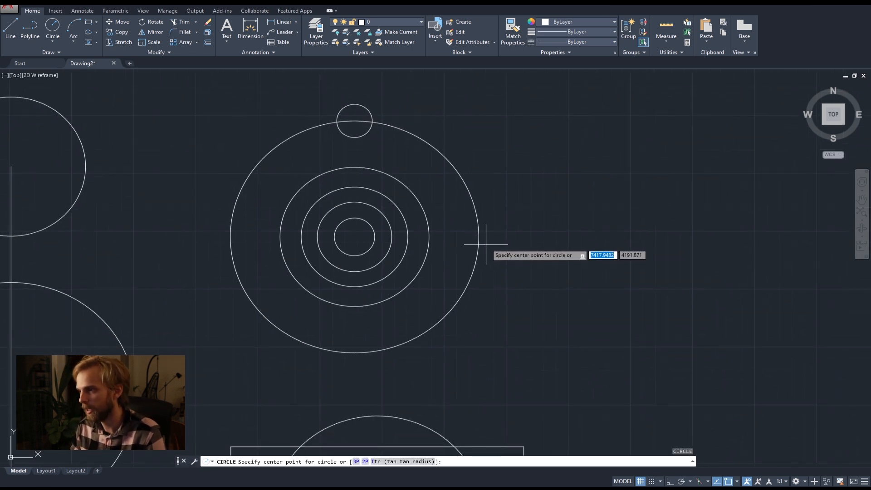
pyautogui.click(478, 237)
pyautogui.click(493, 240)
# Draw freehand circles at the bottom and left quadrants of the largest concentric circle, the bottom one with a radius of about 166.
pyautogui.moveTo(414, 298); pyautogui.dragTo(451, 263, button='middle')
pyautogui.press('Return')
pyautogui.click(389, 319)
pyautogui.click(409, 287)
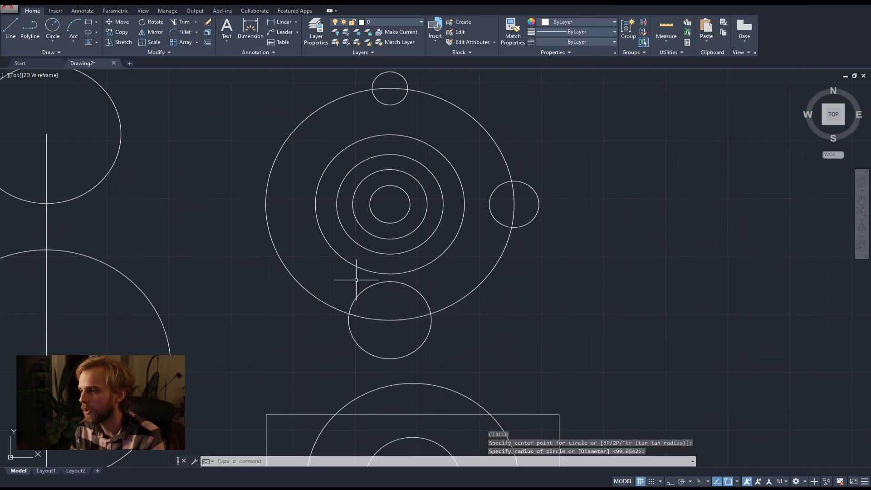
pyautogui.press('Return')
pyautogui.click(266, 205)
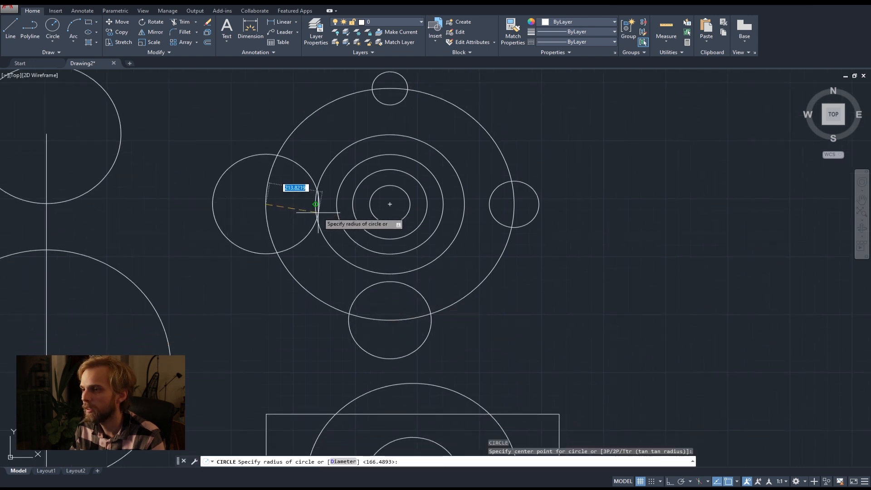
pyautogui.click(278, 250)
# Draw small freehand circles at the top and right quadrants of the second-largest concentric circle.
pyautogui.scroll(-2, 302, 287)
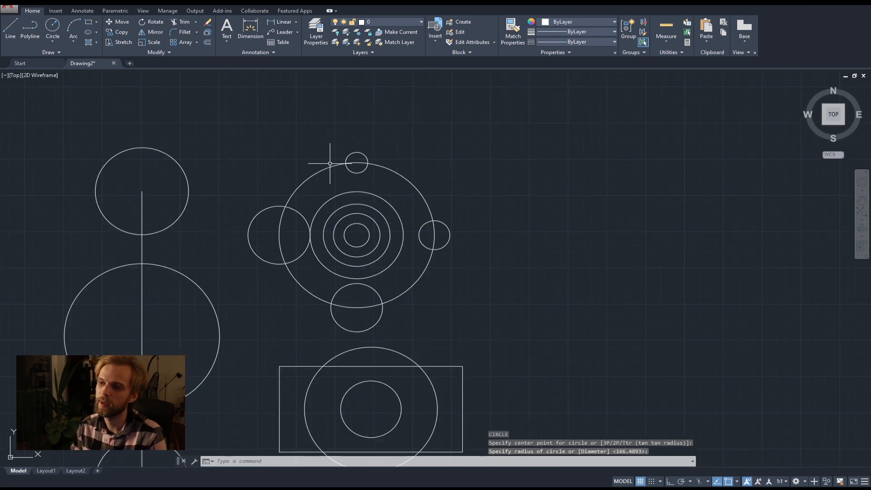
pyautogui.scroll(5, 358, 236)
pyautogui.scroll(-3, 311, 282)
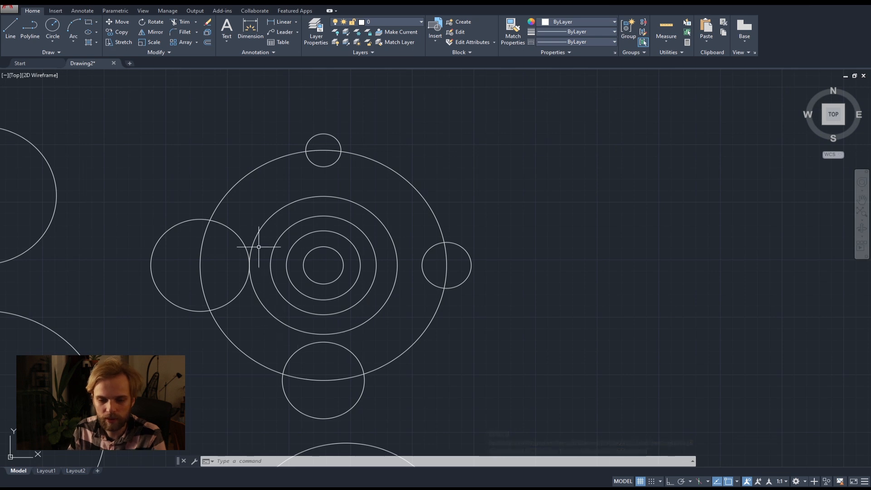
pyautogui.scroll(4, 331, 224)
pyautogui.press('Return')
pyautogui.click(308, 150)
pyautogui.click(322, 130)
pyautogui.scroll(-2, 377, 204)
pyautogui.press('Return')
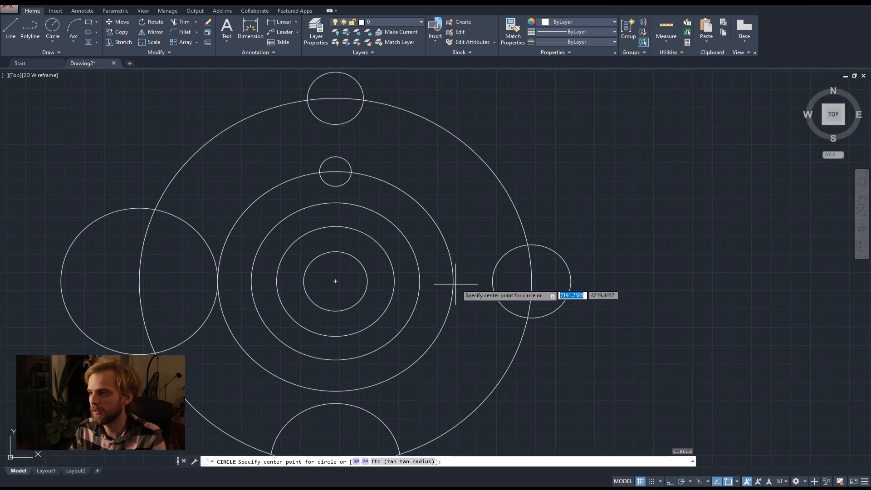
pyautogui.click(453, 282)
pyautogui.click(472, 282)
# Draw freehand circles at the innermost circle's right and top quadrants, with radii of about 35 and about 25.
pyautogui.press('Return')
pyautogui.click(368, 281)
pyautogui.click(367, 268)
pyautogui.press('Return')
pyautogui.click(335, 250)
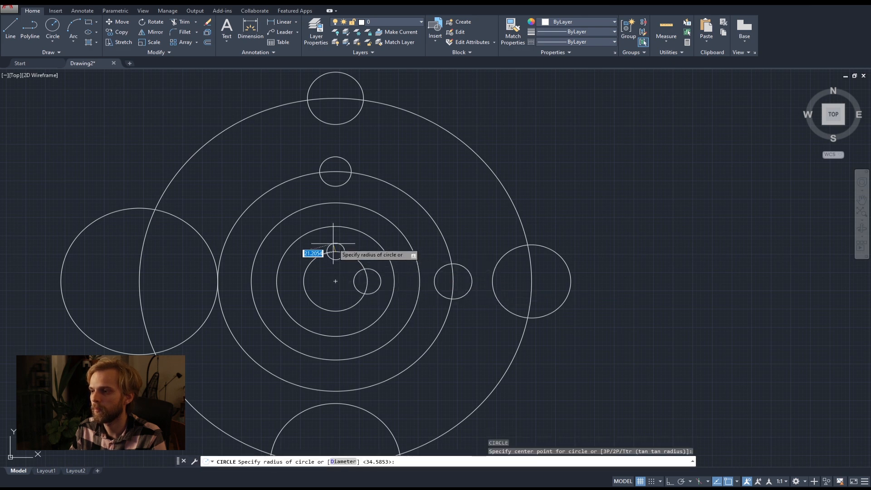
pyautogui.click(333, 245)
# Draw small freehand circles at the top and left quadrants of the circle centred on the largest circle's left quadrant, the left one about 42 in radius.
pyautogui.scroll(-3, 385, 313)
pyautogui.scroll(4, 299, 281)
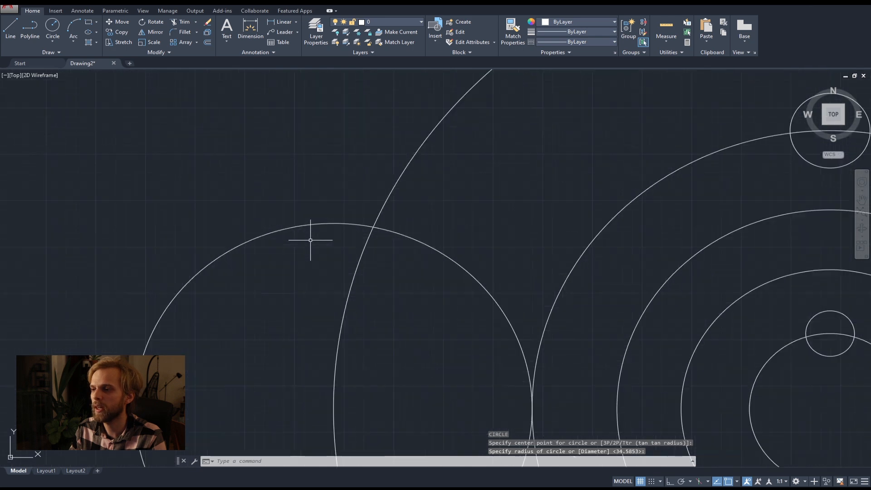
pyautogui.scroll(2, 313, 236)
pyautogui.press('Return')
pyautogui.click(334, 223)
pyautogui.click(328, 205)
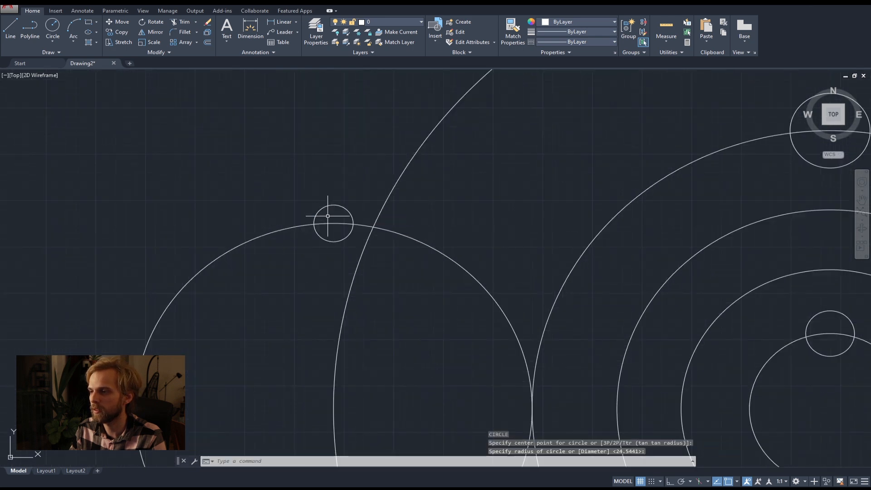
pyautogui.moveTo(300, 269); pyautogui.dragTo(322, 179, button='middle')
pyautogui.press('Return')
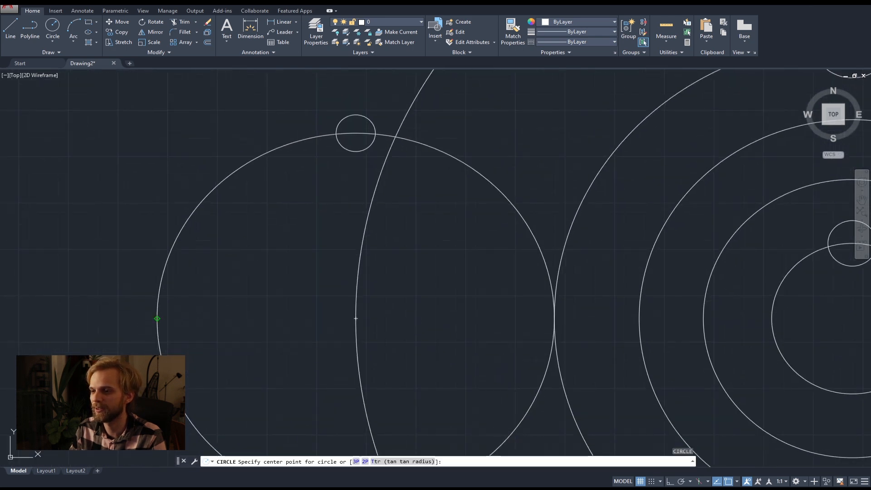
pyautogui.click(157, 318)
pyautogui.click(119, 317)
# Draw small freehand circles at the bottom and right quadrants of that same left-hand circle, the bottom one with a radius of about 29.
pyautogui.scroll(-3, 217, 288)
pyautogui.scroll(3, 228, 323)
pyautogui.press('Return')
pyautogui.click(245, 335)
pyautogui.click(244, 360)
pyautogui.scroll(-4, 358, 290)
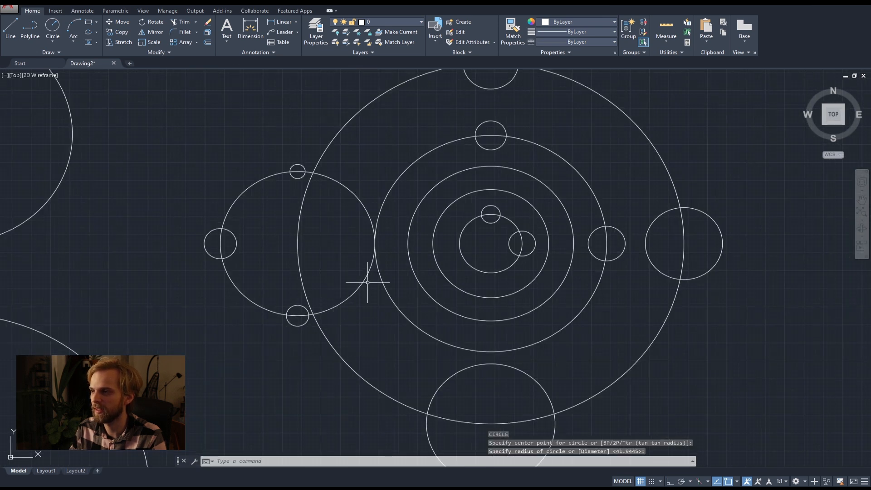
pyautogui.scroll(2, 379, 240)
pyautogui.press('Return')
pyautogui.click(369, 243)
pyautogui.click(363, 255)
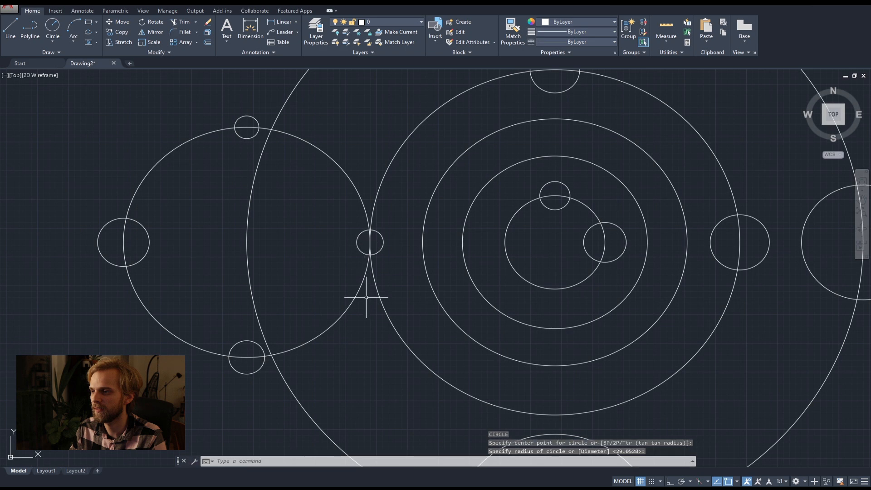
# Look over the finished quadrant circles and check the list of available object snap modes.
pyautogui.scroll(-3, 365, 276)
pyautogui.scroll(2, 385, 360)
pyautogui.moveTo(363, 313); pyautogui.dragTo(363, 294, button='middle')
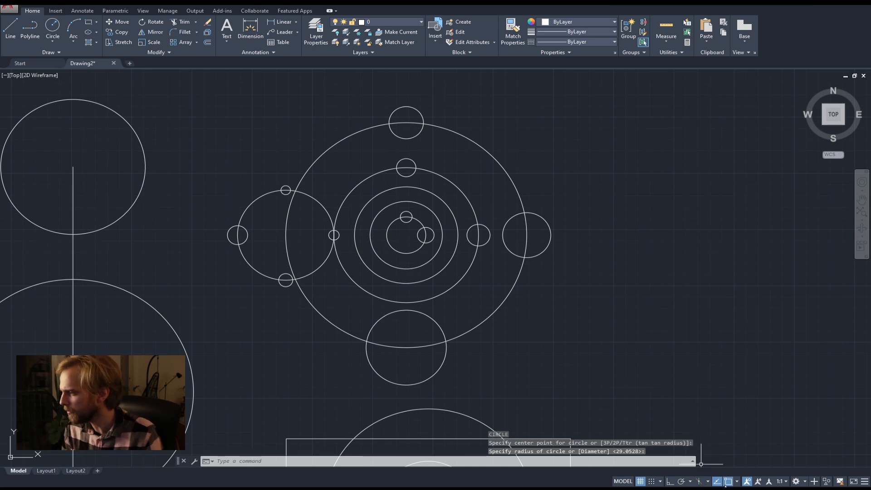
pyautogui.click(736, 481)
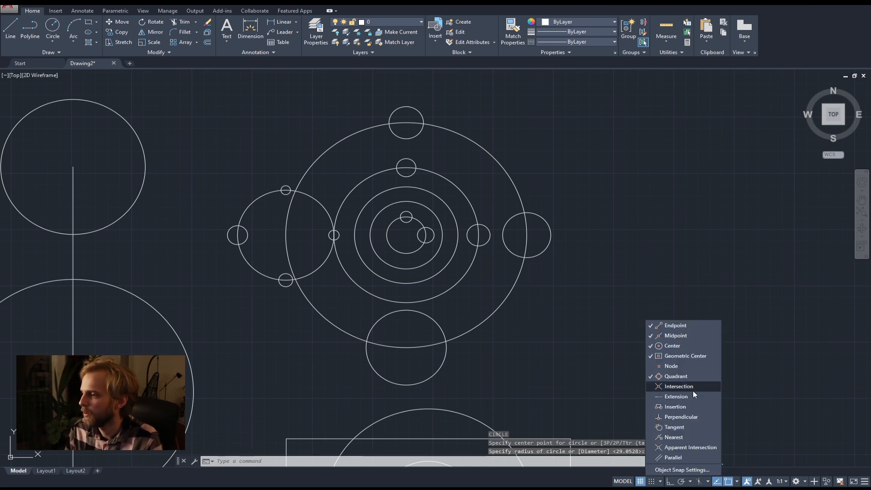
pyautogui.click(301, 340)
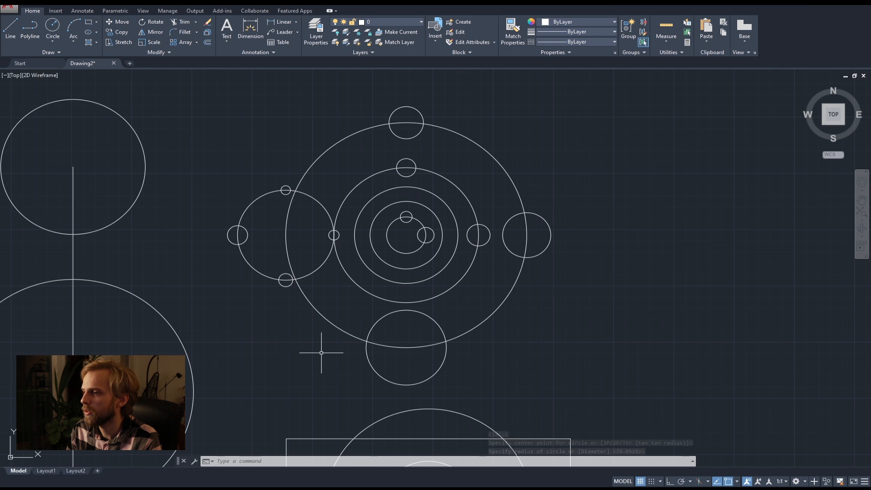
# Draw a freehand diagonal line rising to the right in the empty area beside the concentric circles.
pyautogui.scroll(-4, 521, 353)
pyautogui.moveTo(450, 322)
pyautogui.mouseDown(button='middle')
pyautogui.moveTo(404, 280)
pyautogui.moveTo(268, 226)
pyautogui.moveTo(231, 225)
pyautogui.mouseUp(button='middle')
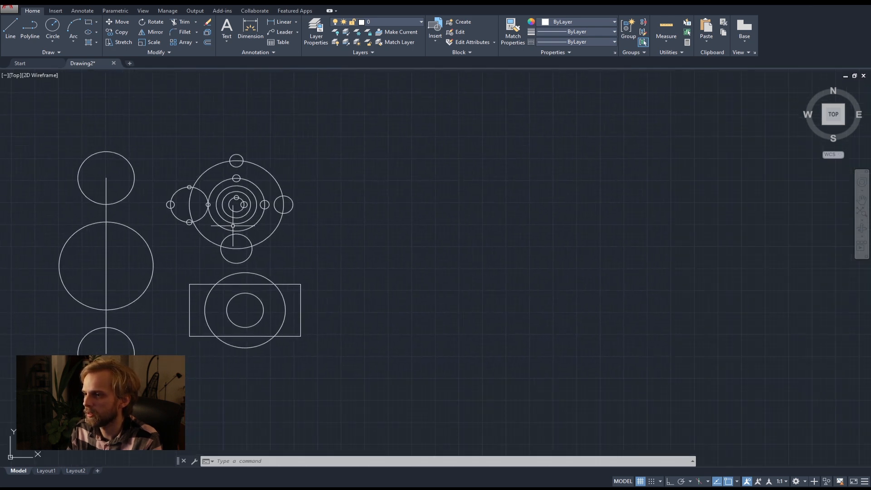
pyautogui.click(10, 27)
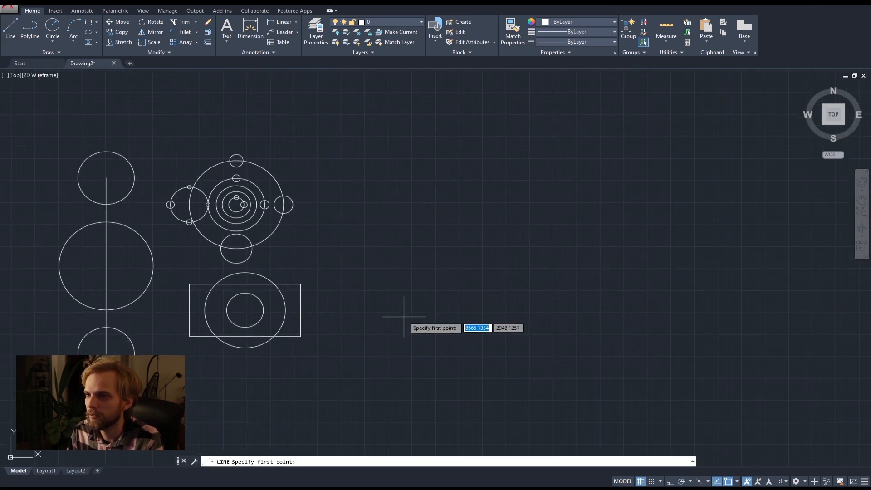
pyautogui.click(351, 253)
pyautogui.click(452, 172)
pyautogui.press('Return')
# Draw a second, falling diagonal line across the first one, starting nearer the concentric circles, and erase it again.
pyautogui.press('Return')
pyautogui.click(342, 161)
pyautogui.click(449, 254)
pyautogui.press('Return')
pyautogui.click(425, 247)
pyautogui.click(412, 217)
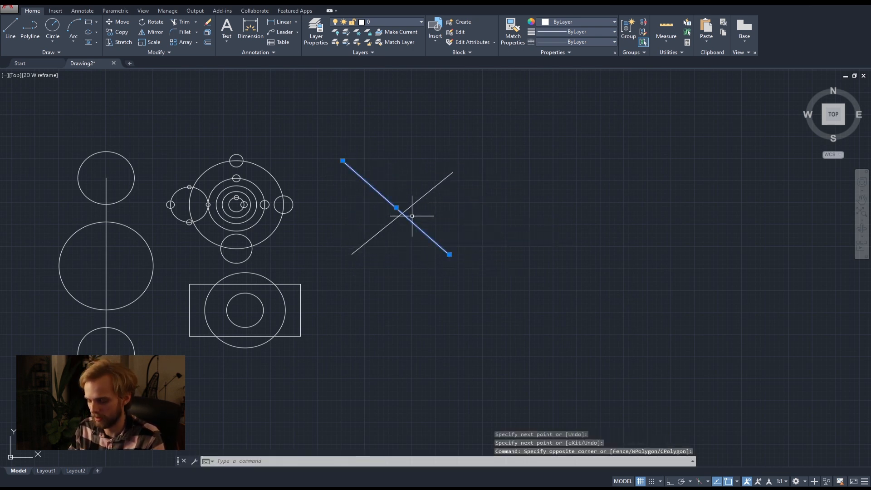
pyautogui.press('Delete')
pyautogui.press('Return')
pyautogui.click(407, 149)
pyautogui.press('Escape')
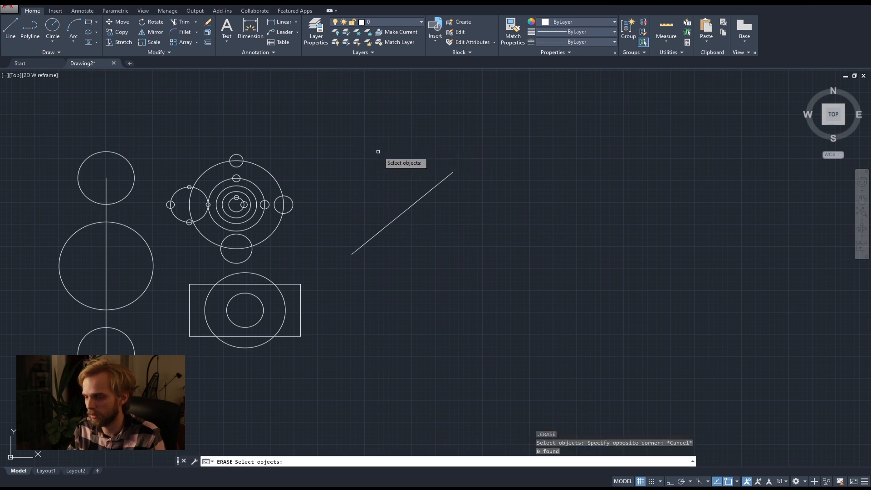
pyautogui.click(393, 152)
pyautogui.press('Escape')
pyautogui.press('Escape')
pyautogui.press('Escape')
pyautogui.press('Escape')
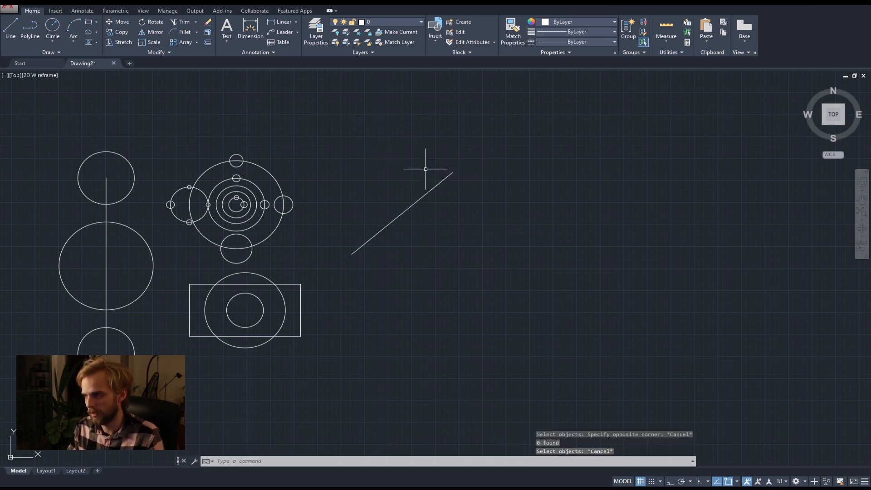
# Draw a shorter, steeper line crossing the diagonal line near its upper end.
pyautogui.press('Return')
pyautogui.click(419, 158)
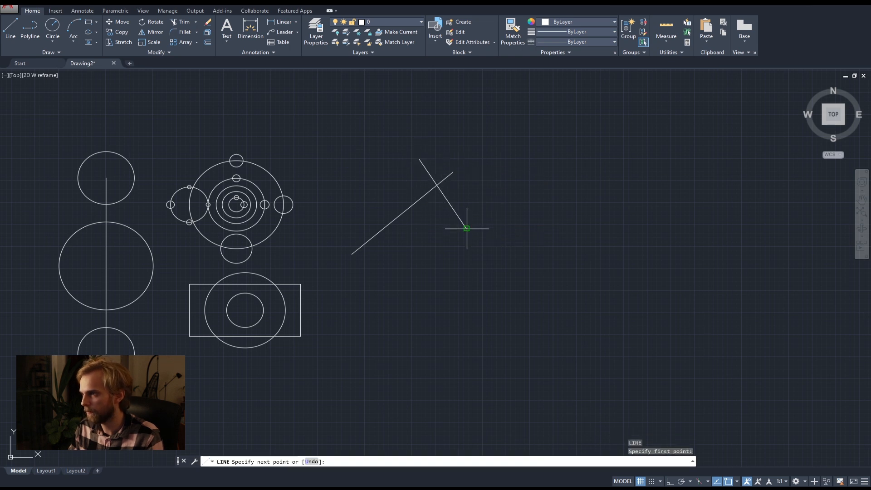
pyautogui.click(466, 228)
pyautogui.press('Escape')
pyautogui.press('Escape')
# Enable the Intersection object snap mode.
pyautogui.scroll(5, 438, 187)
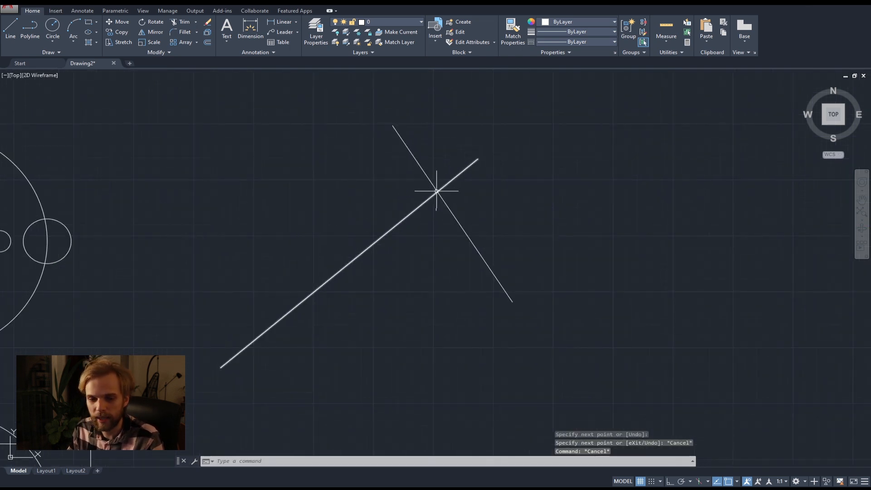
pyautogui.click(736, 481)
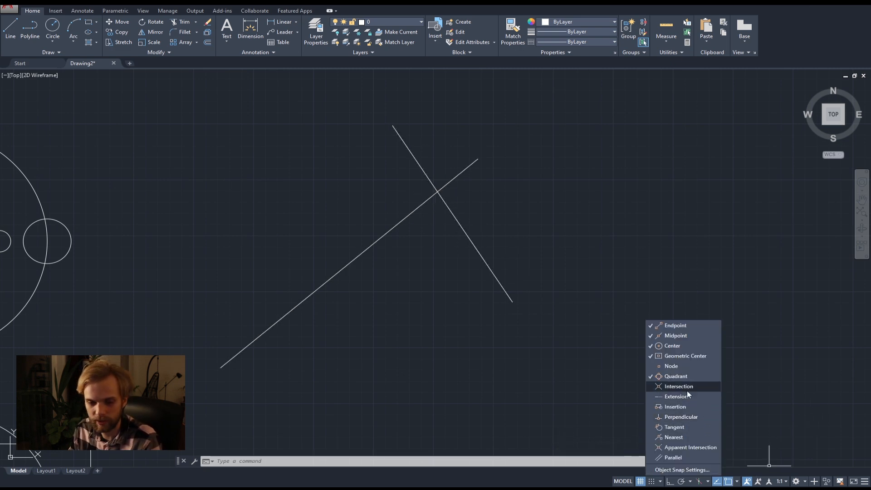
pyautogui.click(461, 317)
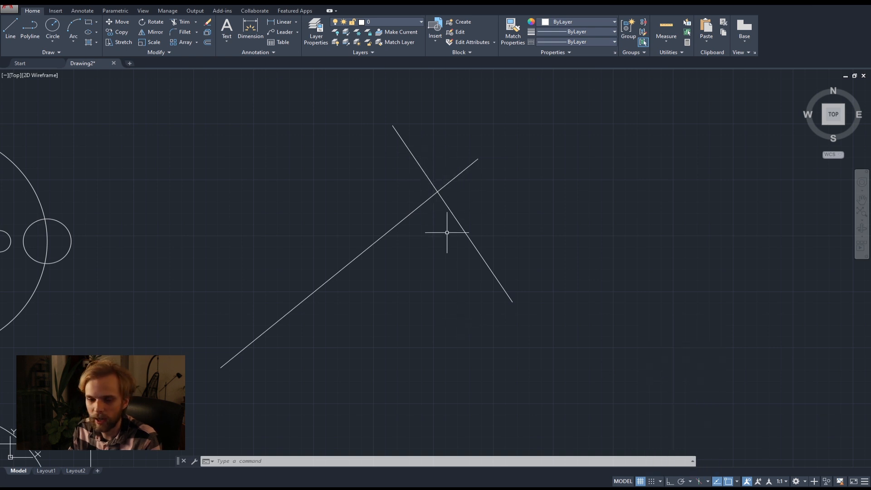
# Draw a small freehand circle centred on the intersection of the two crossing lines.
pyautogui.click(60, 34)
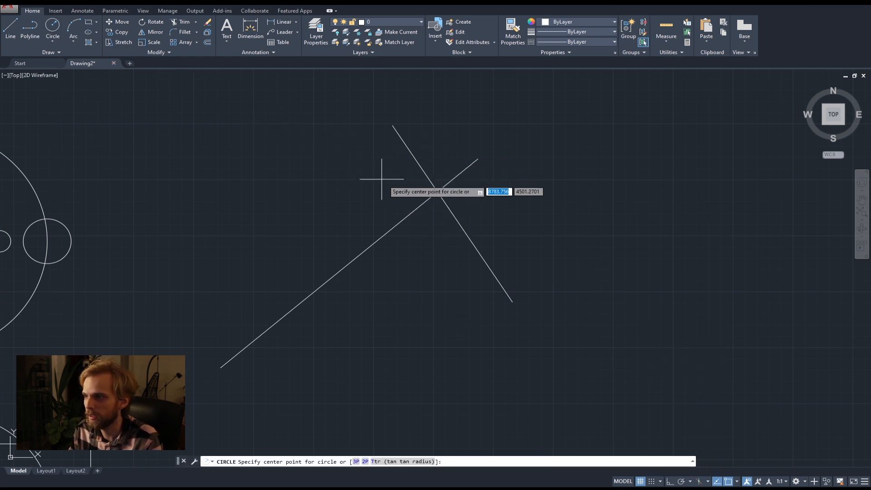
pyautogui.click(437, 192)
pyautogui.click(436, 208)
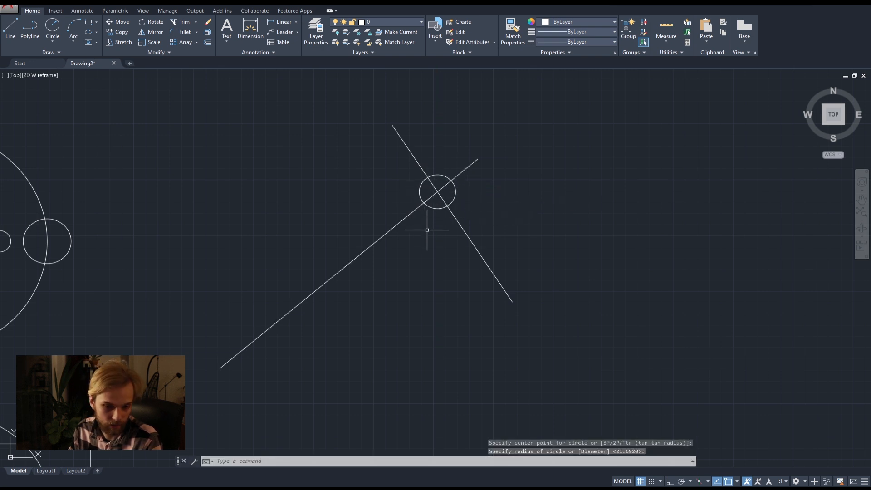
# Draw small circles where the long vertical line intersects the middle circle's top and the upper circle's bottom.
pyautogui.scroll(-8, 539, 245)
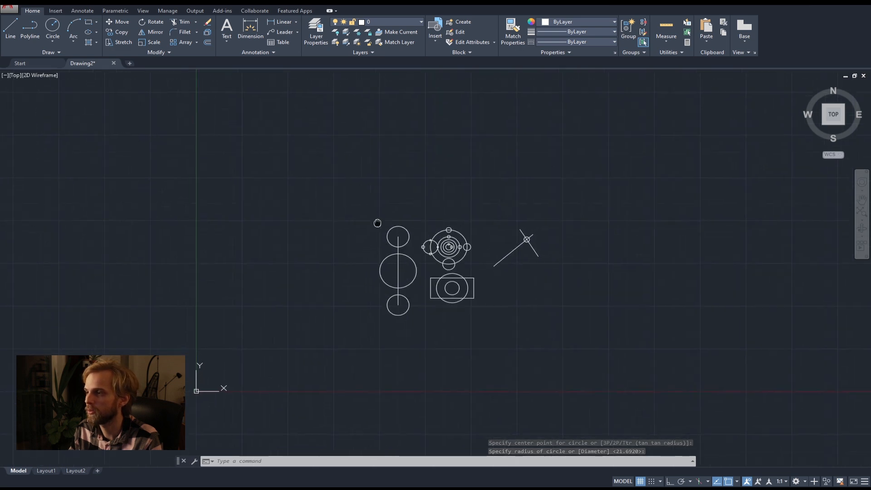
pyautogui.scroll(6, 420, 224)
pyautogui.press('space')
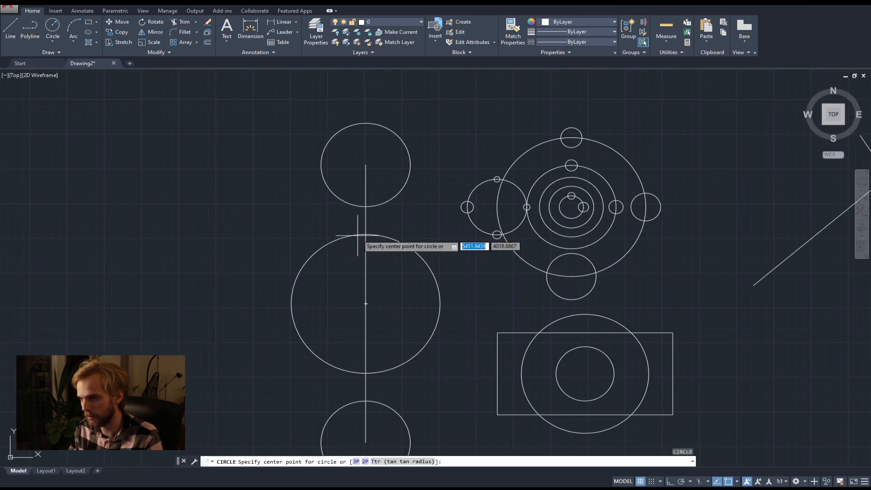
pyautogui.scroll(4, 370, 236)
pyautogui.click(368, 235)
pyautogui.click(383, 225)
pyautogui.press('space')
pyautogui.click(368, 163)
pyautogui.click(365, 184)
# Draw circles where the vertical line meets the middle circle's bottom and the lower circle's top, with radii of about 72 and about 73.
pyautogui.moveTo(365, 268); pyautogui.dragTo(367, 266, button='middle')
pyautogui.scroll(-5, 367, 265)
pyautogui.scroll(5, 358, 258)
pyautogui.press('space')
pyautogui.click(352, 260)
pyautogui.click(378, 259)
pyautogui.press('space')
pyautogui.click(351, 332)
pyautogui.click(373, 314)
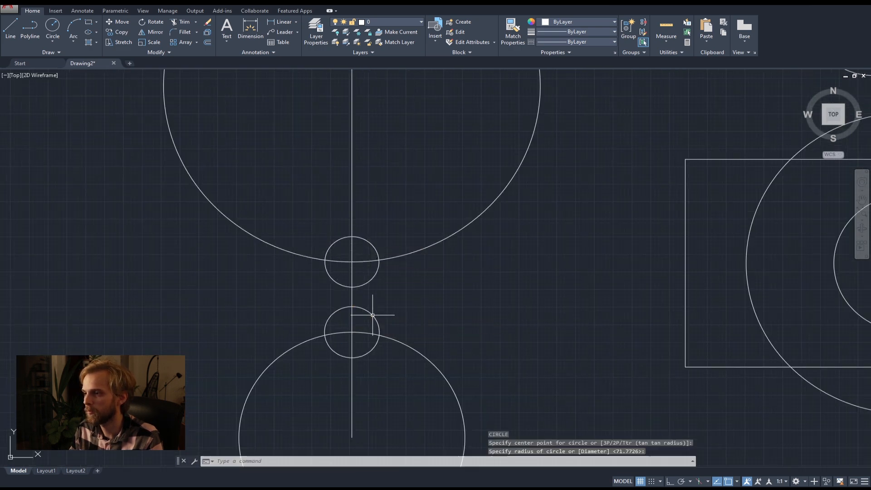
# Draw smaller circles where the vertical line crosses the top and bottom of the upper new circle, the bottom one about 17 in radius.
pyautogui.press('space')
pyautogui.click(351, 234)
pyautogui.click(360, 229)
pyautogui.scroll(4, 356, 286)
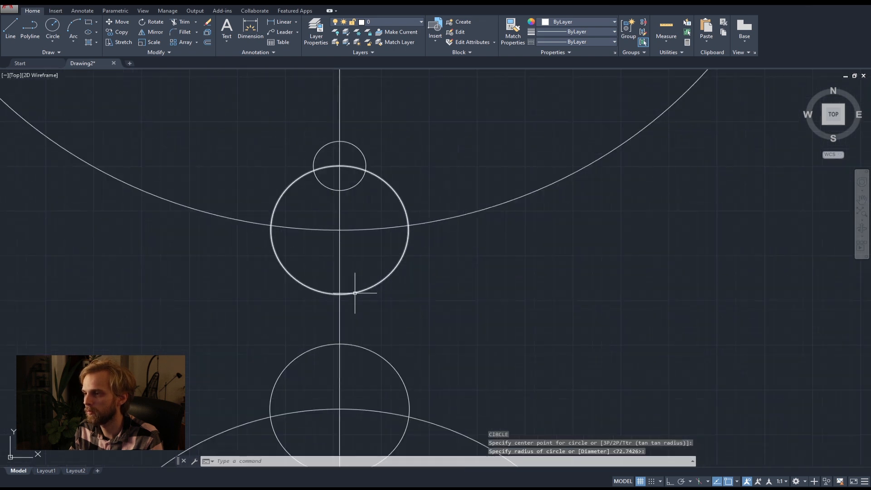
pyautogui.press('space')
pyautogui.click(339, 294)
pyautogui.click(354, 300)
# Draw smaller circles where the vertical line crosses the top and bottom of the lower new circle, with radii of about 26 and about 16.
pyautogui.press('space')
pyautogui.click(339, 345)
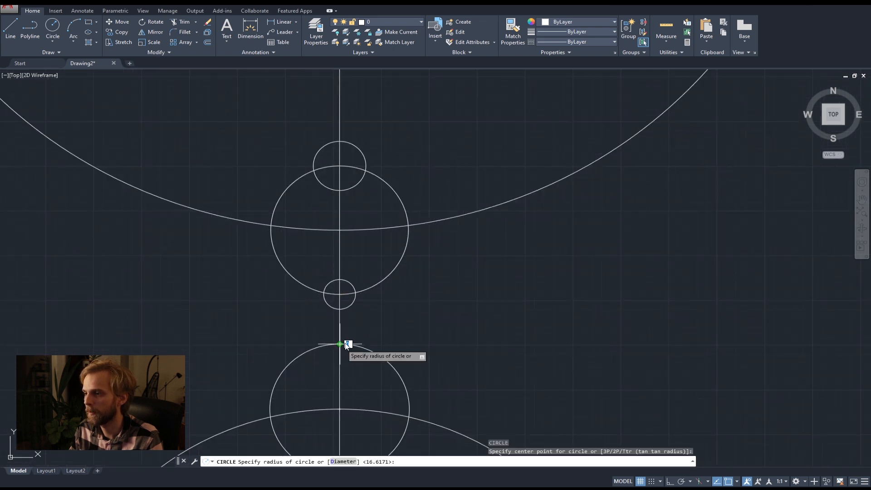
pyautogui.click(358, 328)
pyautogui.moveTo(358, 328); pyautogui.dragTo(358, 185, button='middle')
pyautogui.press('space')
pyautogui.click(340, 332)
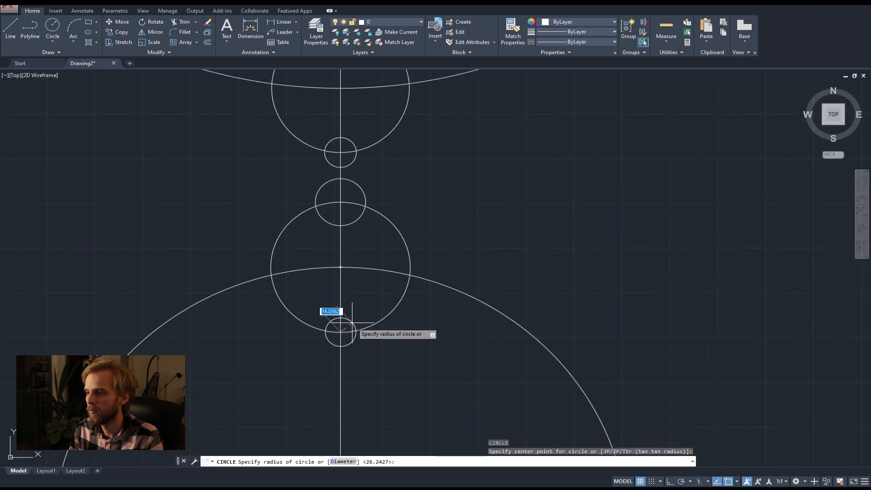
pyautogui.click(352, 322)
pyautogui.scroll(-7, 397, 255)
pyautogui.moveTo(469, 231); pyautogui.dragTo(429, 315, button='middle')
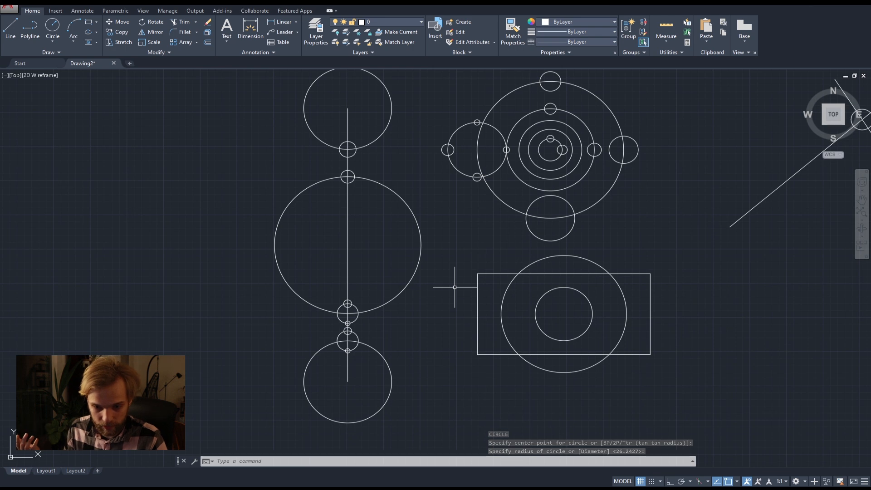
# Draw small freehand circles at the two intersections of the rectangle's top edge with the large circle.
pyautogui.scroll(4, 556, 299)
pyautogui.scroll(2, 356, 229)
pyautogui.press('space')
pyautogui.click(346, 230)
pyautogui.click(332, 208)
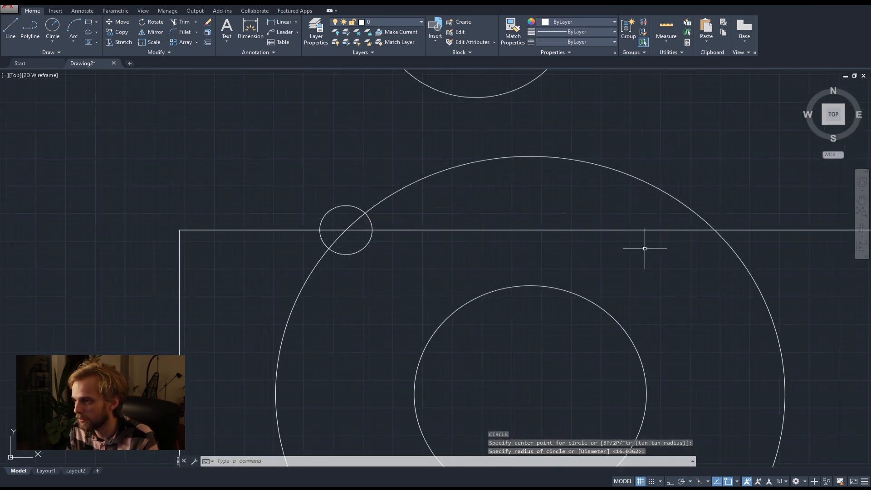
pyautogui.moveTo(648, 247); pyautogui.dragTo(461, 231, button='middle')
pyautogui.press('space')
pyautogui.click(527, 213)
pyautogui.click(544, 195)
# Draw small freehand circles at the two intersections of the rectangle's bottom edge with the large circle.
pyautogui.scroll(-4, 540, 359)
pyautogui.scroll(2, 505, 286)
pyautogui.press('space')
pyautogui.click(520, 303)
pyautogui.click(516, 287)
pyautogui.press('space')
pyautogui.click(291, 303)
pyautogui.click(301, 282)
pyautogui.press('space')
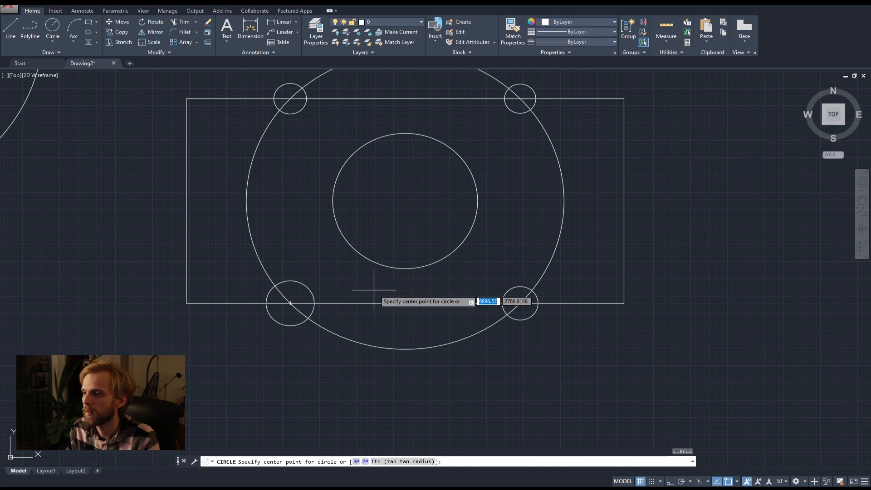
pyautogui.scroll(-2, 369, 288)
pyautogui.press('Escape')
pyautogui.press('Escape')
# Review which object snap modes are enabled and which remain to demonstrate.
pyautogui.scroll(-5, 376, 290)
pyautogui.scroll(2, 375, 291)
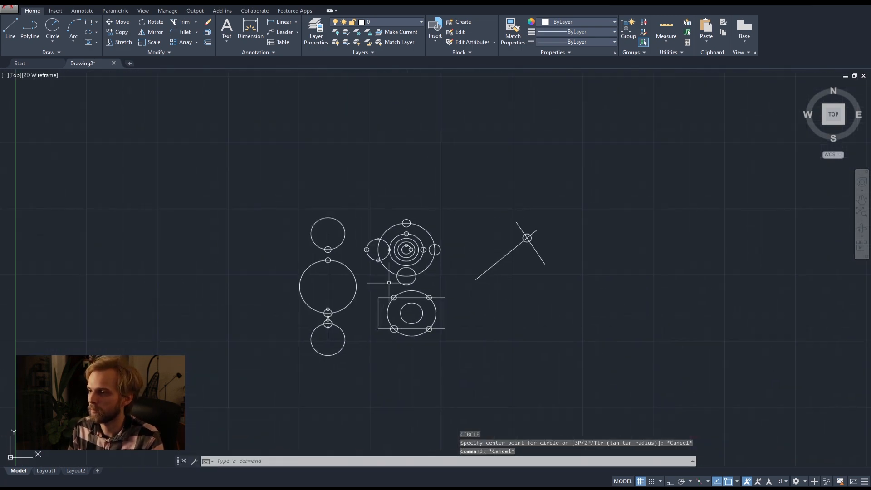
pyautogui.click(737, 481)
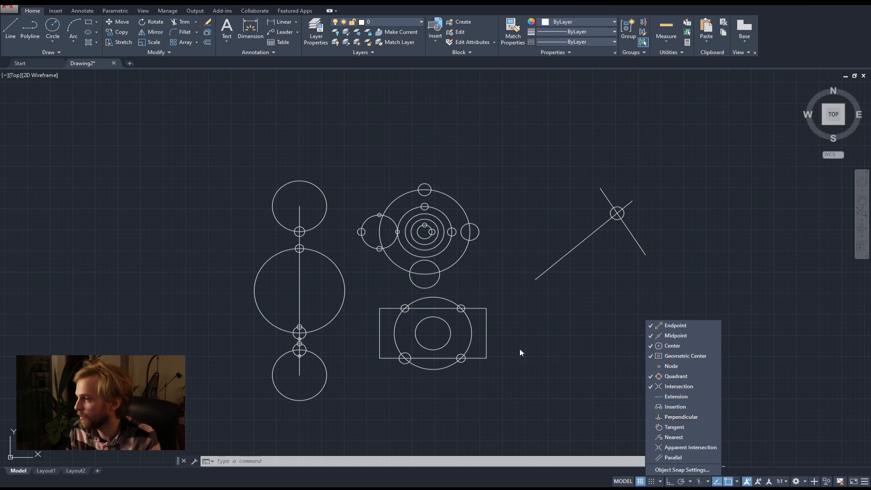
pyautogui.click(529, 326)
pyautogui.moveTo(339, 210); pyautogui.dragTo(336, 255, button='middle')
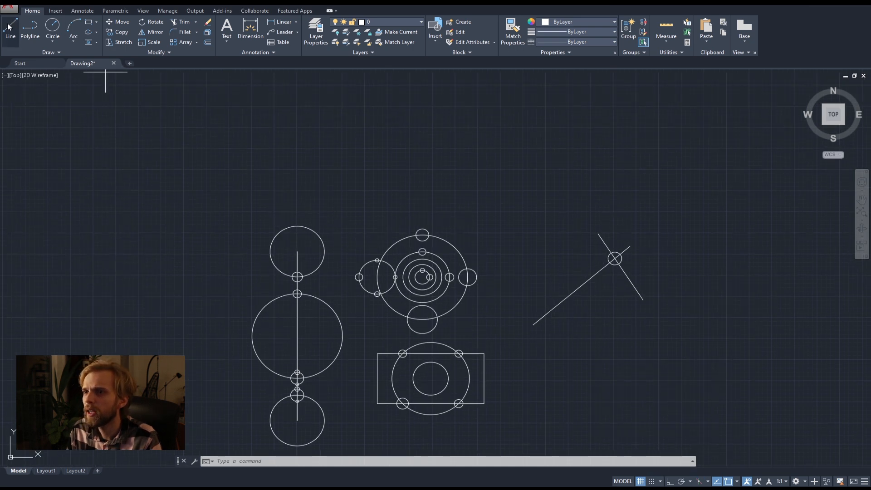
pyautogui.click(10, 27)
pyautogui.scroll(5, 433, 260)
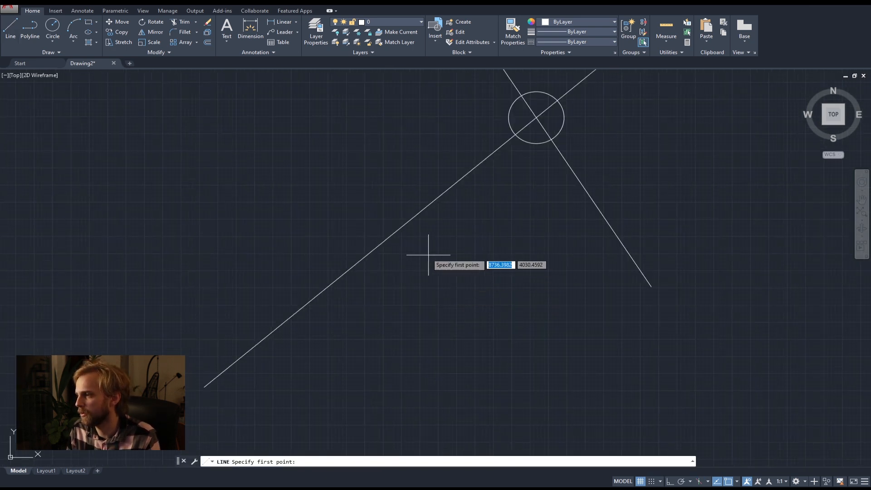
pyautogui.press('Escape')
pyautogui.scroll(-2, 427, 252)
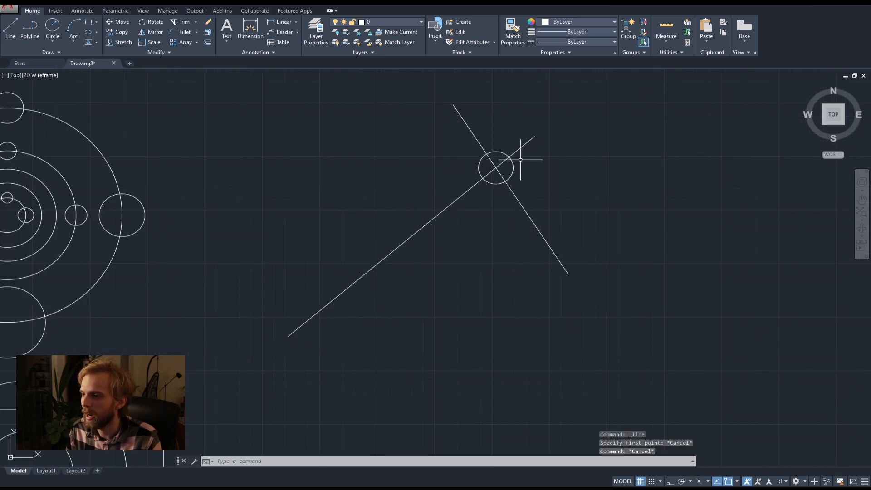
# Draw a small freehand circle to the upper left of the crossing lines and start a line from its center.
pyautogui.click(53, 28)
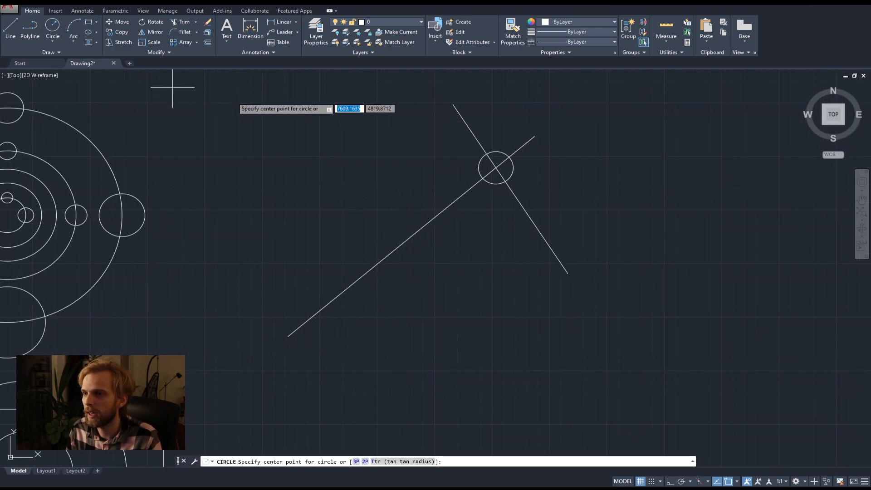
pyautogui.click(256, 110)
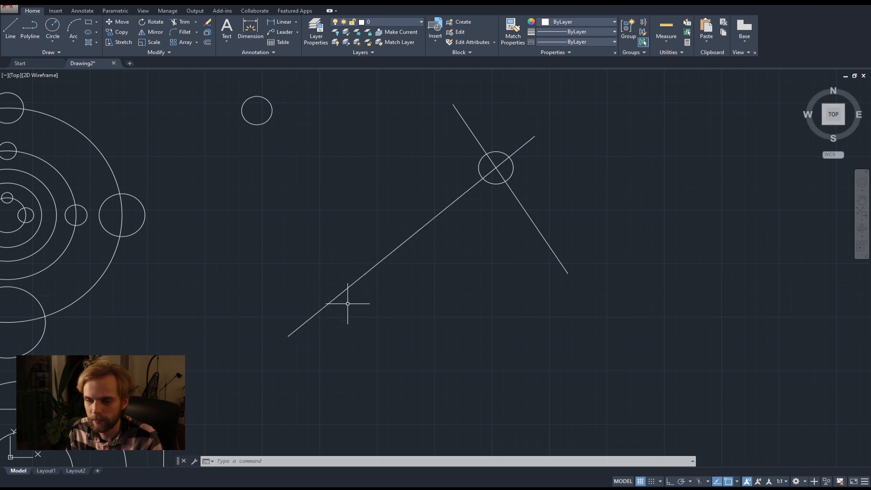
pyautogui.click(11, 27)
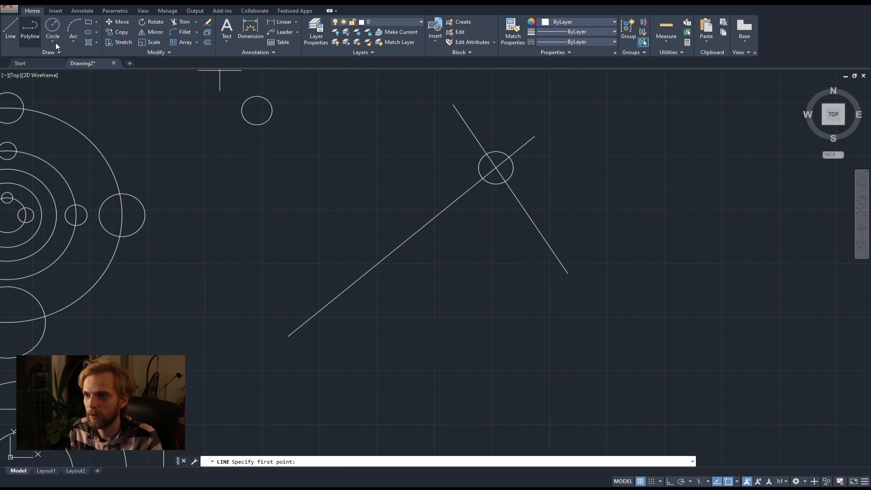
pyautogui.click(257, 110)
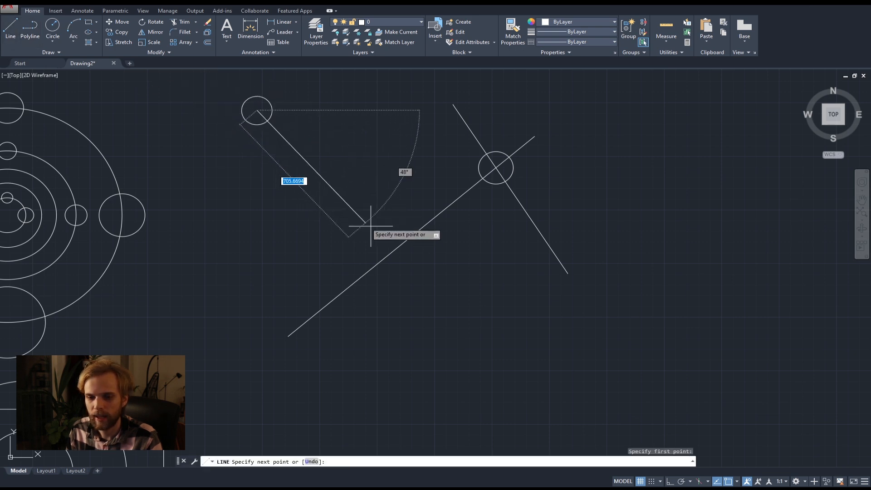
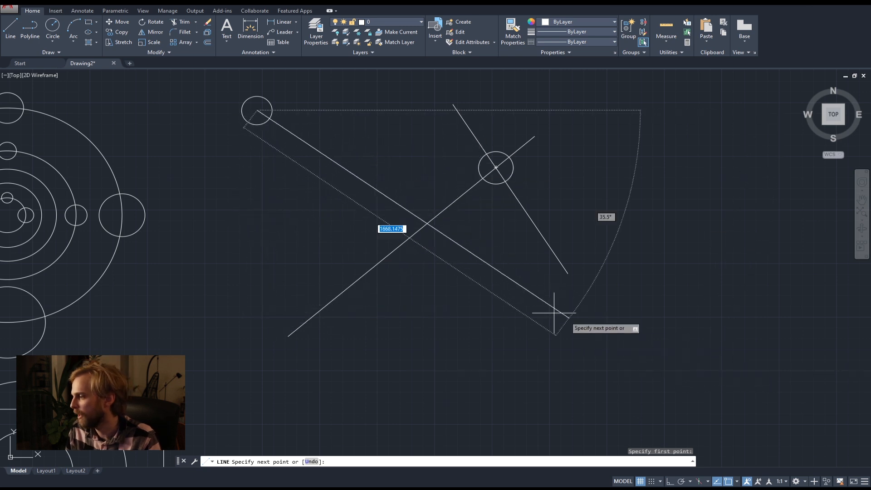
# Cancel the unfinished line and enable the Perpendicular object snap.
pyautogui.press('Escape')
pyautogui.press('Escape')
pyautogui.click(737, 483)
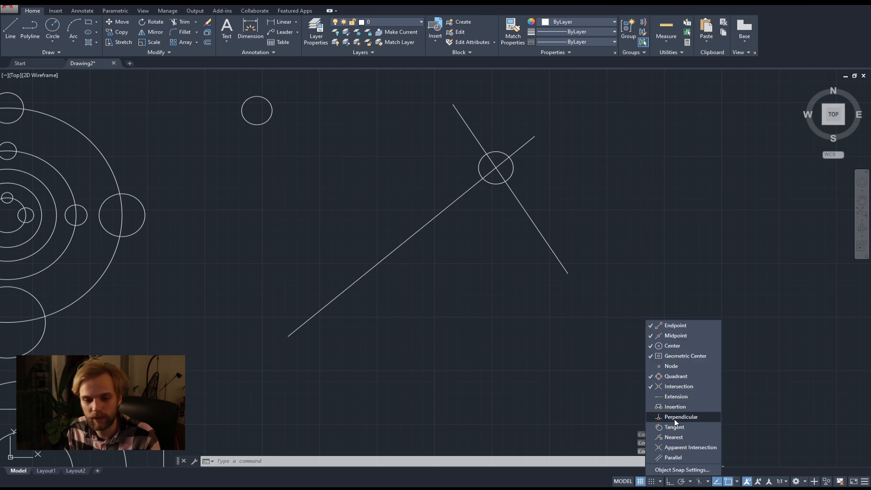
pyautogui.click(485, 321)
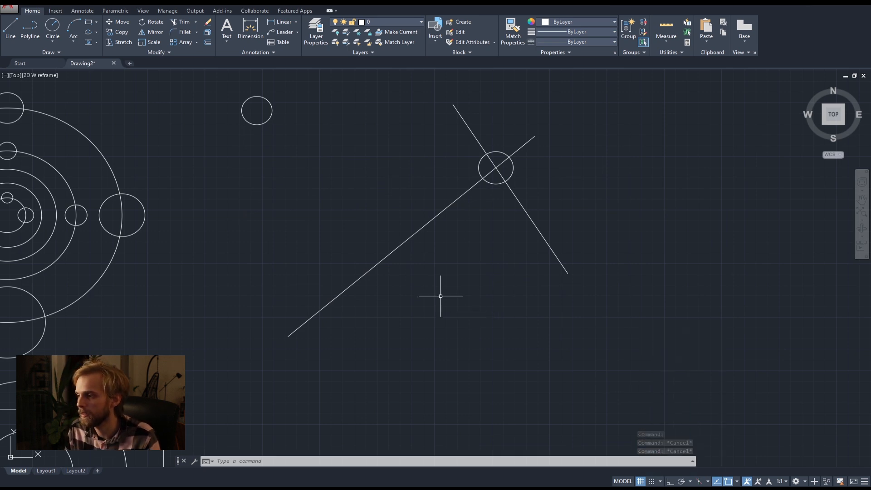
# Draw a line from the center of the small isolated circle perpendicular to the long diagonal line.
pyautogui.click(9, 33)
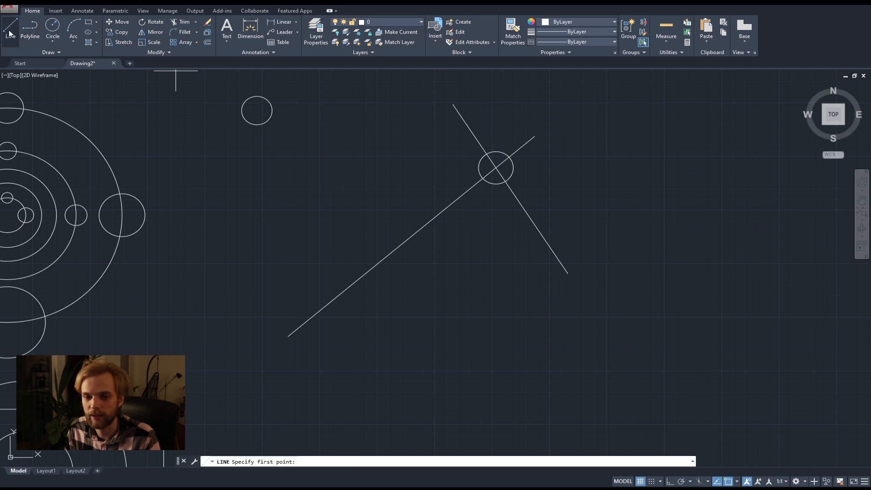
pyautogui.click(257, 110)
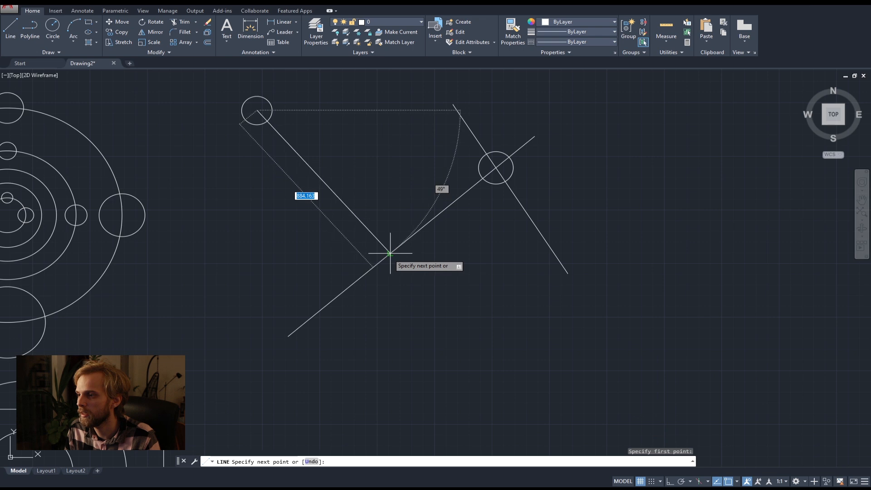
pyautogui.scroll(3, 386, 254)
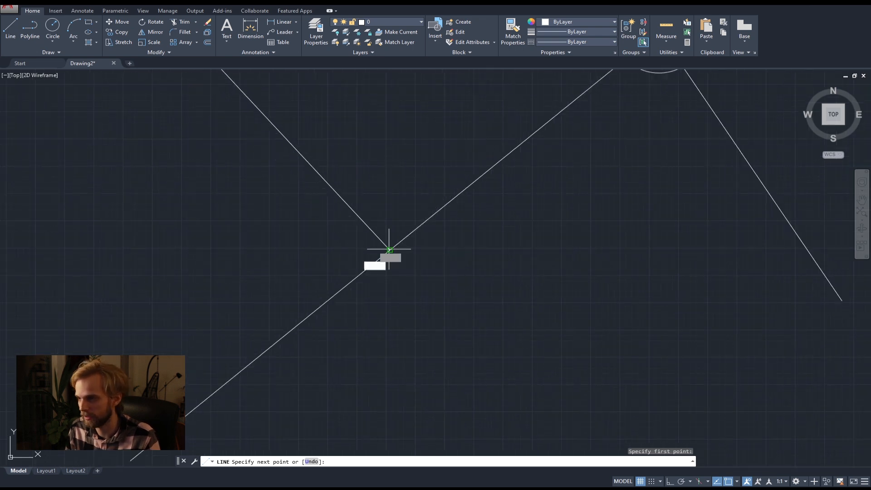
pyautogui.click(389, 250)
pyautogui.press('Return')
pyautogui.scroll(-4, 380, 177)
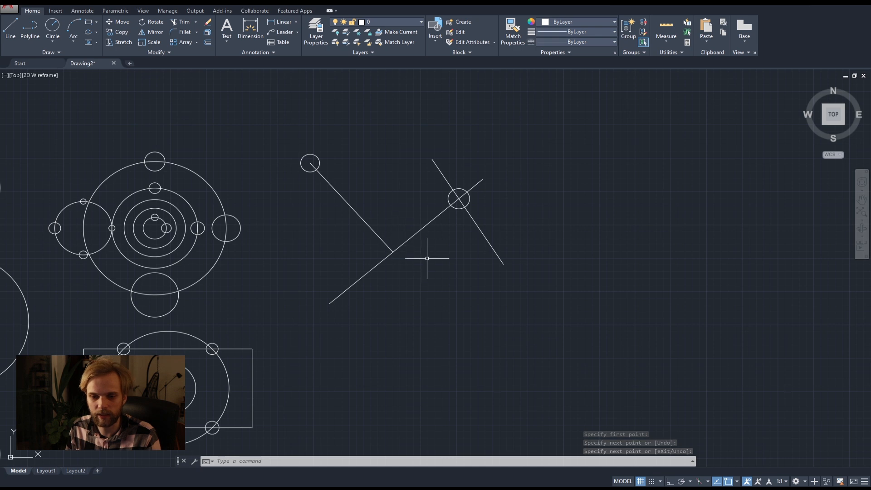
# Erase the crossing lines, their two small circles and the perpendicular line.
pyautogui.moveTo(431, 265); pyautogui.dragTo(465, 241, button='middle')
pyautogui.scroll(-2, 476, 244)
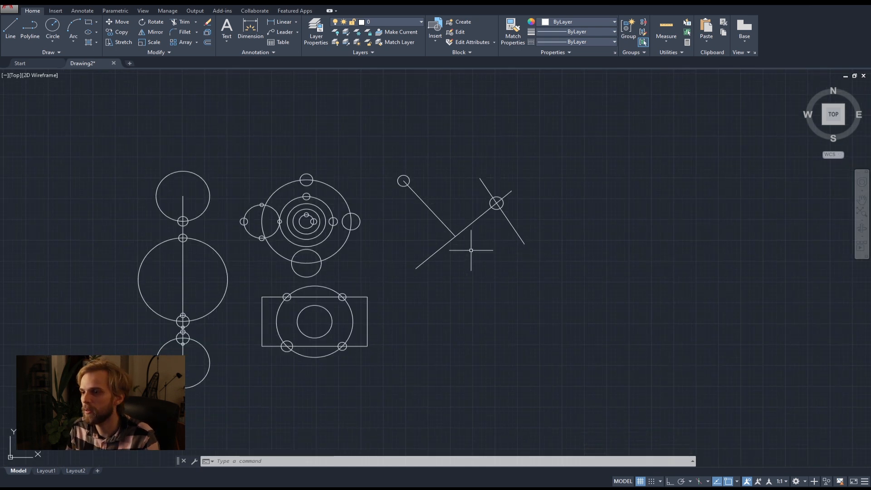
pyautogui.scroll(2, 163, 172)
pyautogui.moveTo(189, 185); pyautogui.dragTo(211, 146, button='middle')
pyautogui.scroll(-2, 220, 143)
pyautogui.moveTo(241, 194); pyautogui.dragTo(264, 158, button='middle')
pyautogui.click(598, 200)
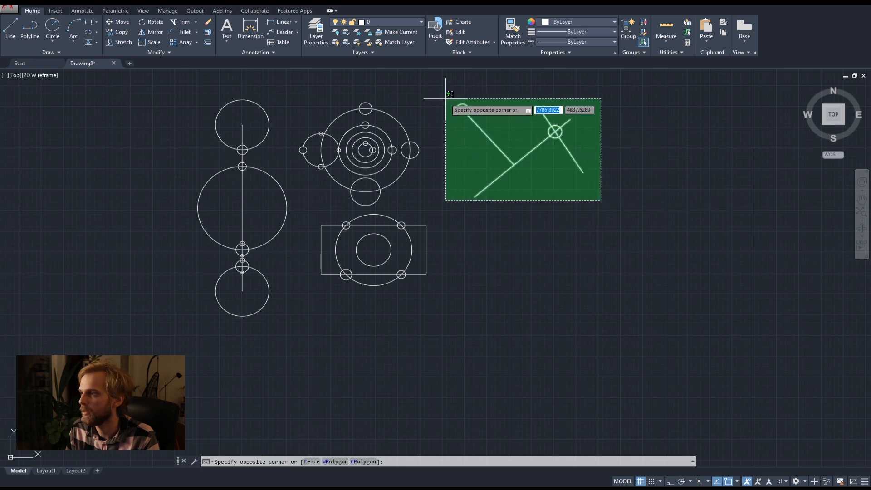
pyautogui.click(448, 100)
pyautogui.press('Delete')
# Draw two freehand circles beside the vertical chain of circles, the upper with radius about 77 and the lower about 131.
pyautogui.scroll(2, 181, 141)
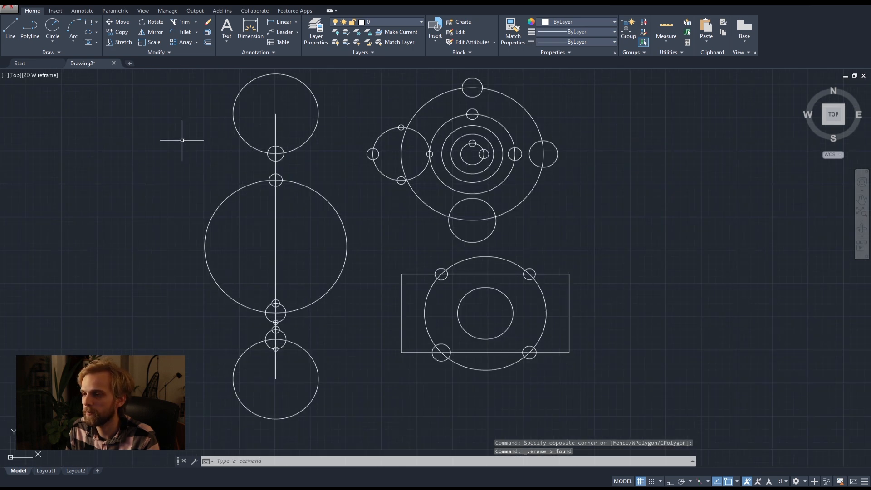
pyautogui.click(53, 26)
pyautogui.click(176, 148)
pyautogui.click(184, 155)
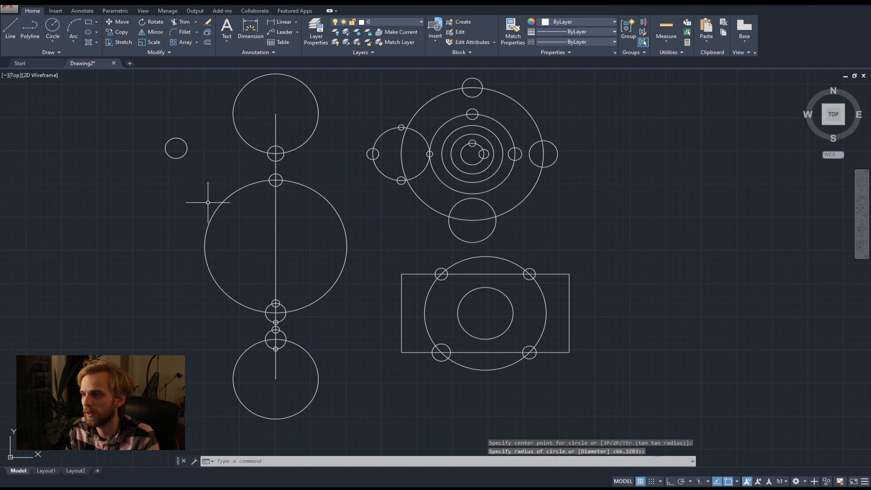
pyautogui.write('c')
pyautogui.press('Return')
pyautogui.click(188, 356)
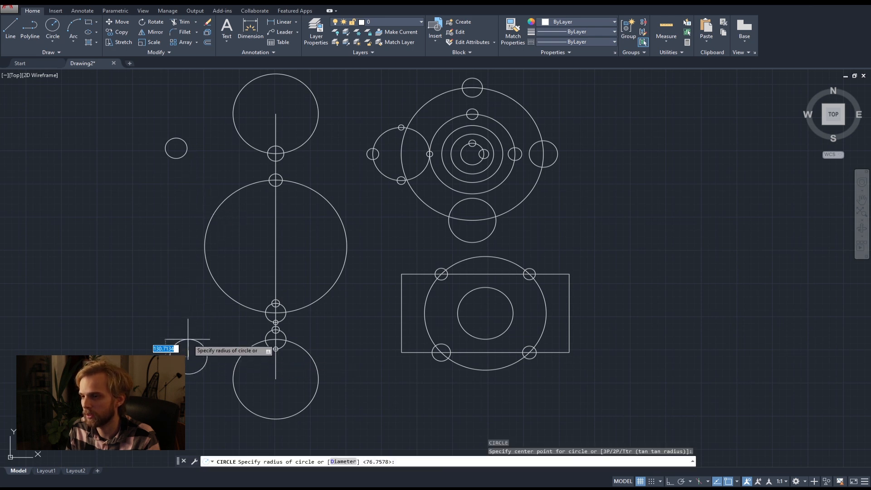
pyautogui.click(188, 337)
# Draw lines from the centers of the two new side circles perpendicular to the large middle circle.
pyautogui.click(11, 26)
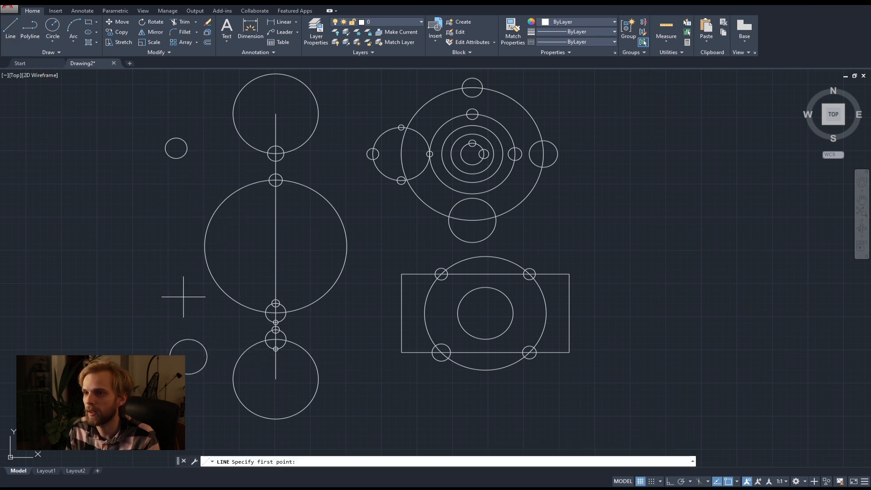
pyautogui.click(190, 341)
pyautogui.click(232, 299)
pyautogui.press('Return')
pyautogui.press('Return')
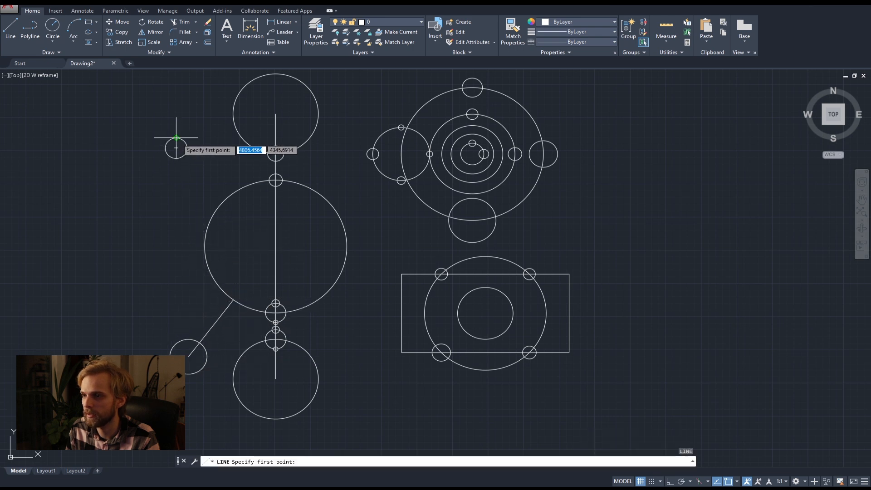
pyautogui.click(176, 148)
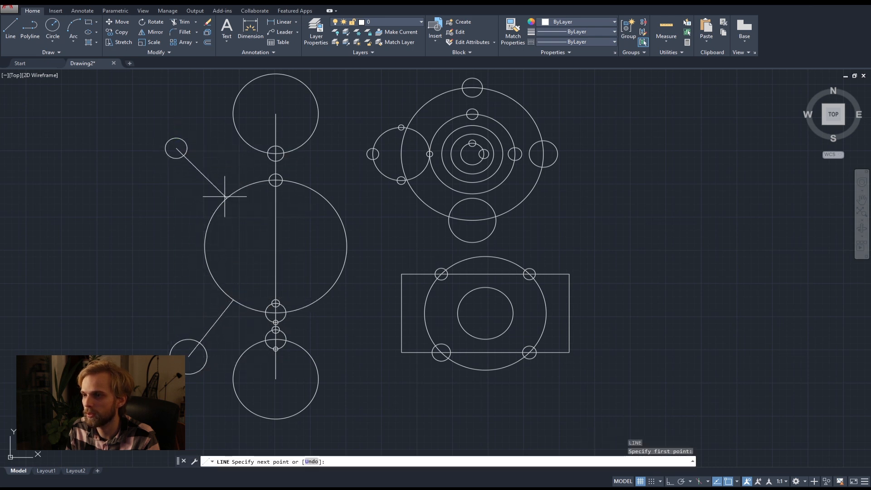
pyautogui.click(231, 212)
pyautogui.press('Return')
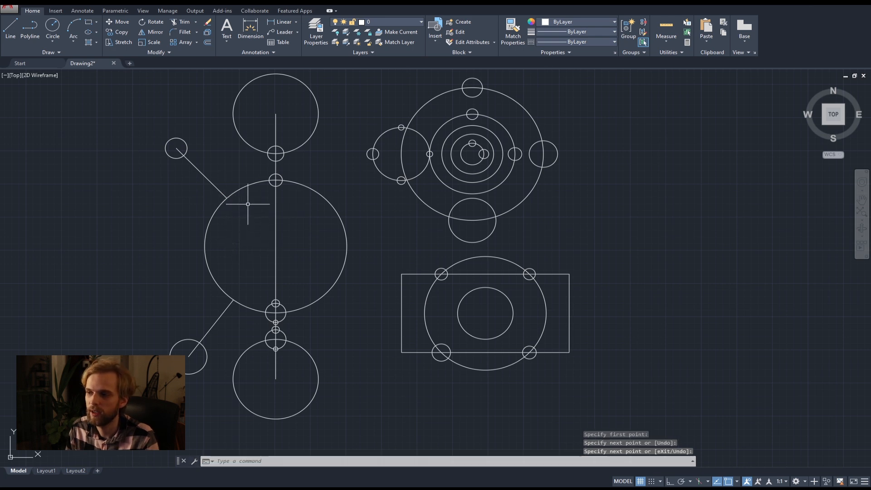
# Draw a line from the upper connector's end on the large circle perpendicular to the vertical center line.
pyautogui.press('Return')
pyautogui.click(227, 199)
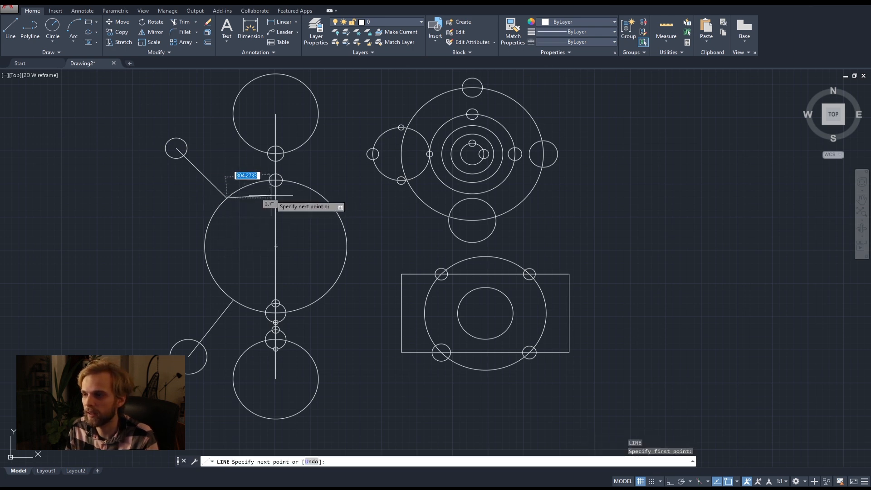
pyautogui.click(276, 198)
pyautogui.press('Return')
pyautogui.press('Return')
# Draw a line from the lower connector's end on the large circle perpendicular to the vertical center line.
pyautogui.click(233, 299)
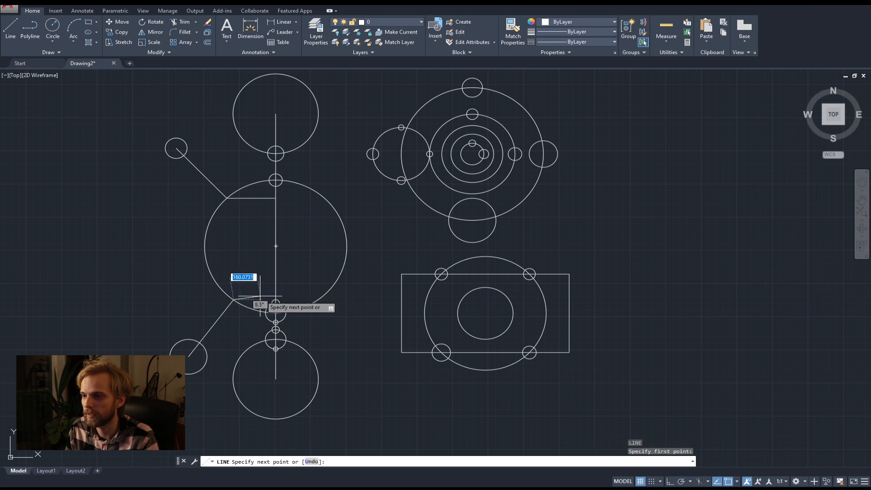
pyautogui.scroll(4, 276, 299)
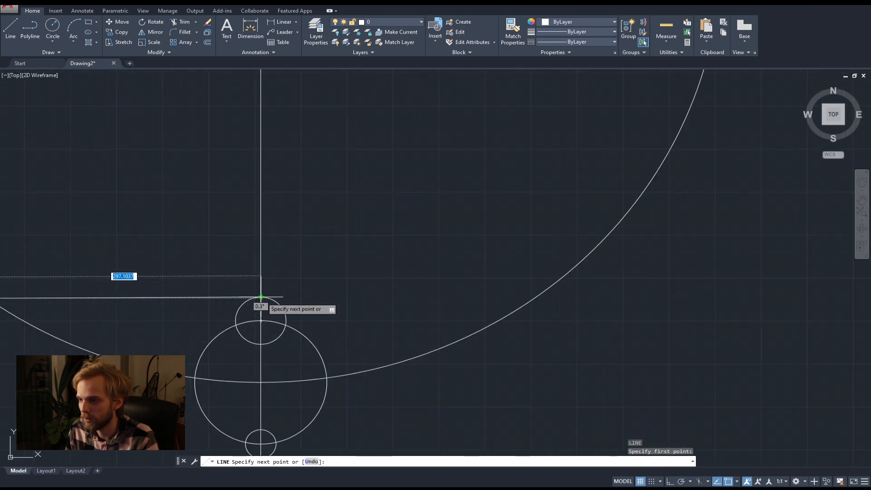
pyautogui.scroll(4, 259, 301)
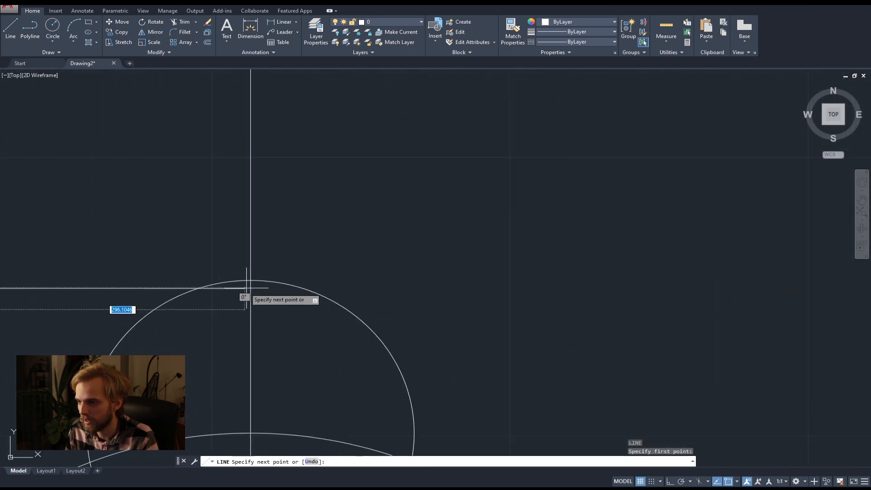
pyautogui.click(250, 288)
pyautogui.press('Return')
# Erase the two horizontal lines between the large circle and the vertical center line.
pyautogui.scroll(-8, 248, 277)
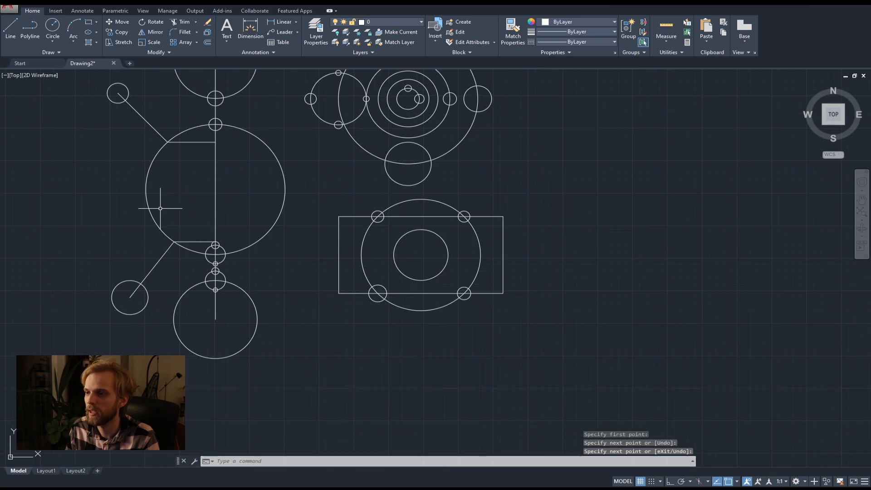
pyautogui.moveTo(163, 270); pyautogui.dragTo(235, 300, button='middle')
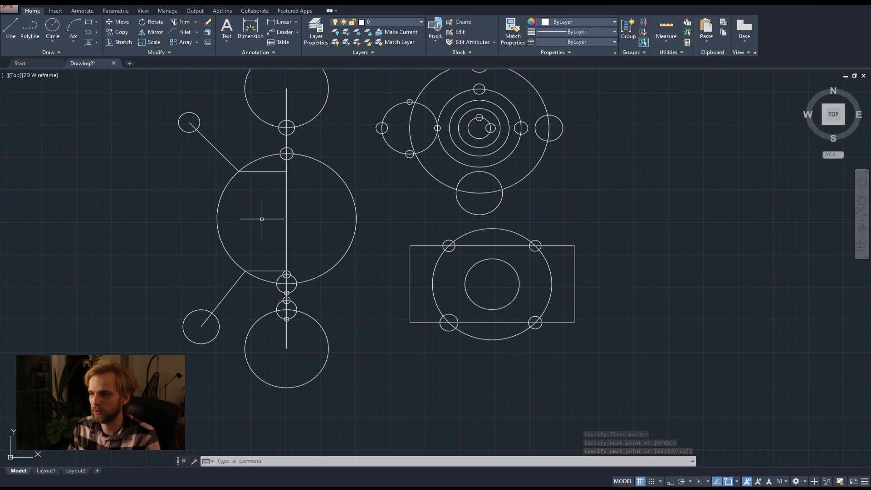
pyautogui.click(270, 269)
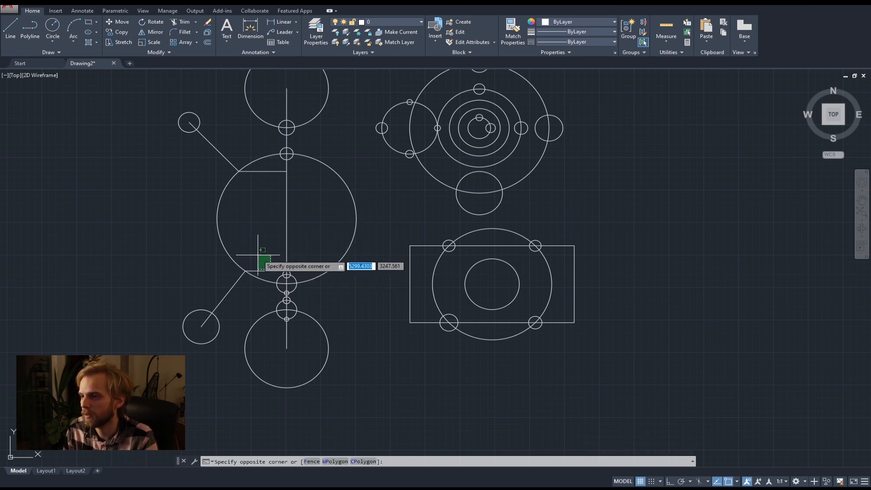
pyautogui.click(258, 256)
pyautogui.click(264, 269)
pyautogui.click(262, 273)
pyautogui.press('Delete')
# Review the available object snap modes and look over the drawn circles and connecting lines.
pyautogui.moveTo(138, 199); pyautogui.dragTo(190, 179, button='middle')
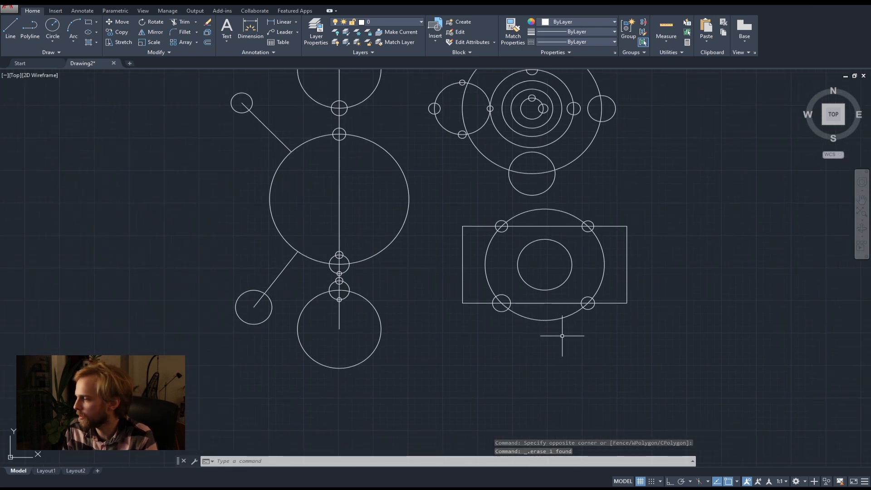
pyautogui.moveTo(587, 300)
pyautogui.mouseDown(button='middle')
pyautogui.moveTo(575, 367)
pyautogui.moveTo(552, 336)
pyautogui.mouseUp(button='middle')
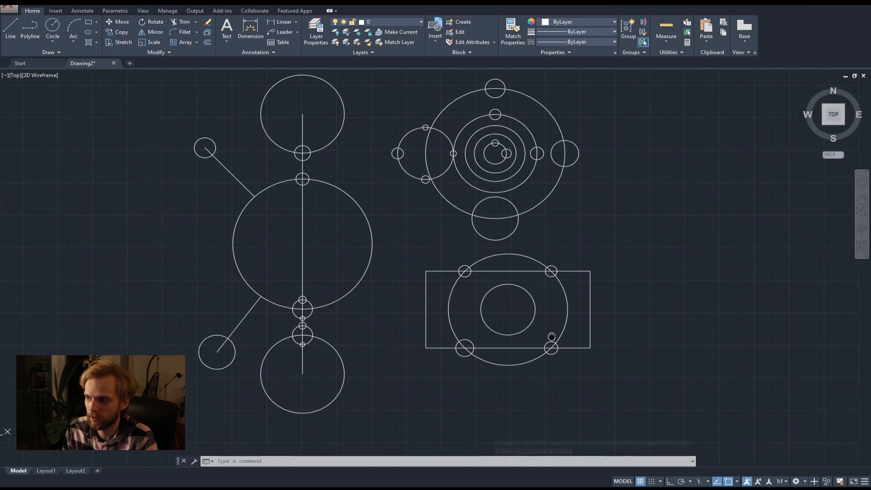
pyautogui.click(737, 482)
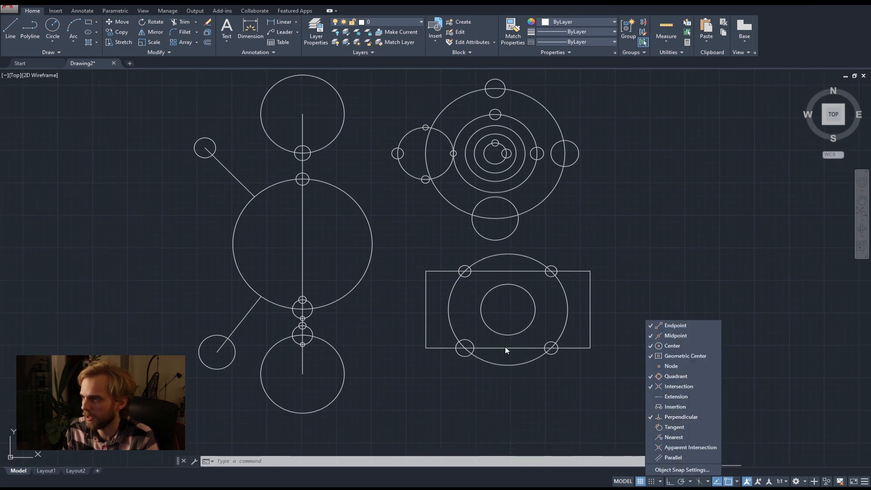
pyautogui.click(377, 170)
pyautogui.moveTo(288, 123); pyautogui.dragTo(317, 194, button='middle')
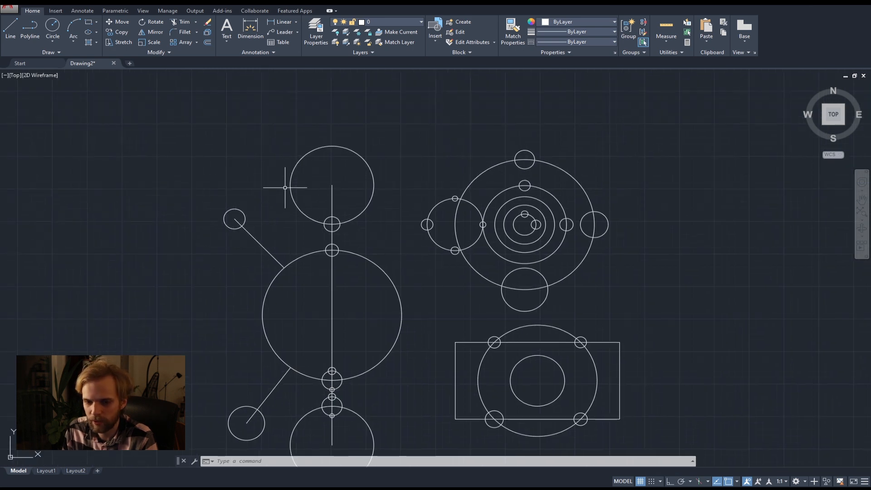
pyautogui.moveTo(281, 237); pyautogui.dragTo(282, 175, button='middle')
pyautogui.moveTo(399, 243); pyautogui.dragTo(373, 264, button='middle')
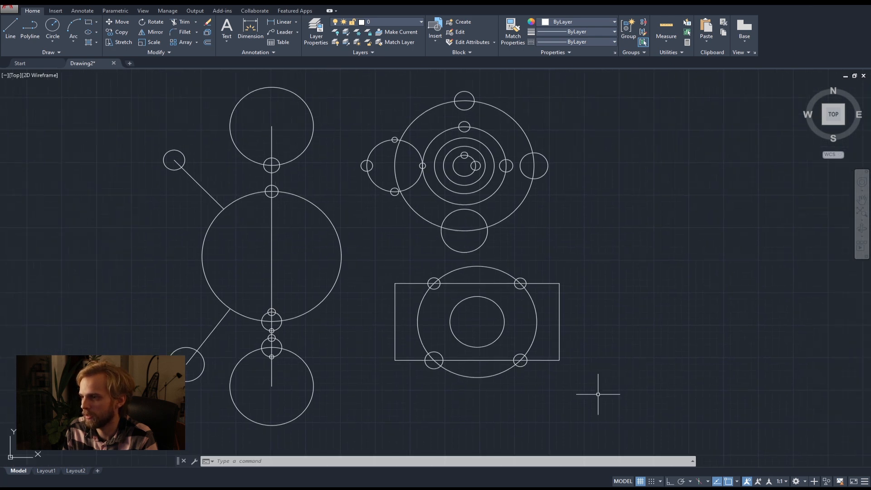
pyautogui.click(616, 412)
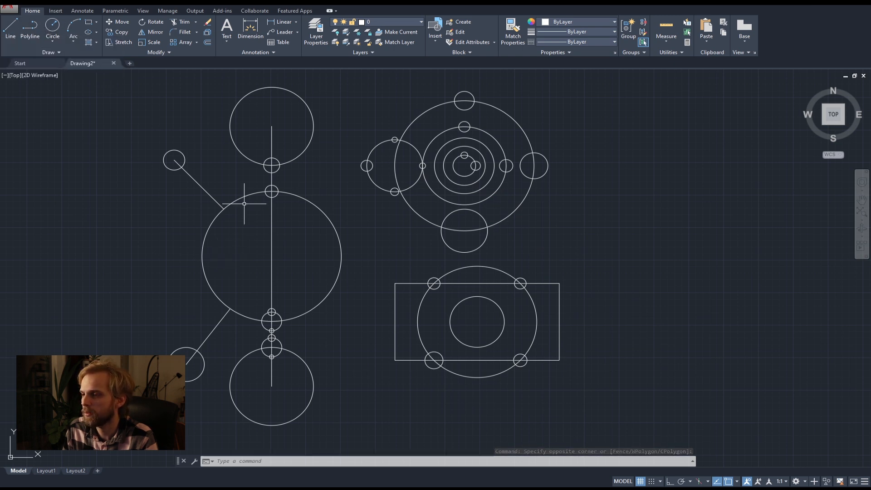
# Draw a small freehand circle between the large middle circle and the rectangle, below the large circle's center.
pyautogui.moveTo(349, 272); pyautogui.dragTo(317, 224, button='middle')
pyautogui.scroll(2, 316, 232)
pyautogui.scroll(-2, 315, 238)
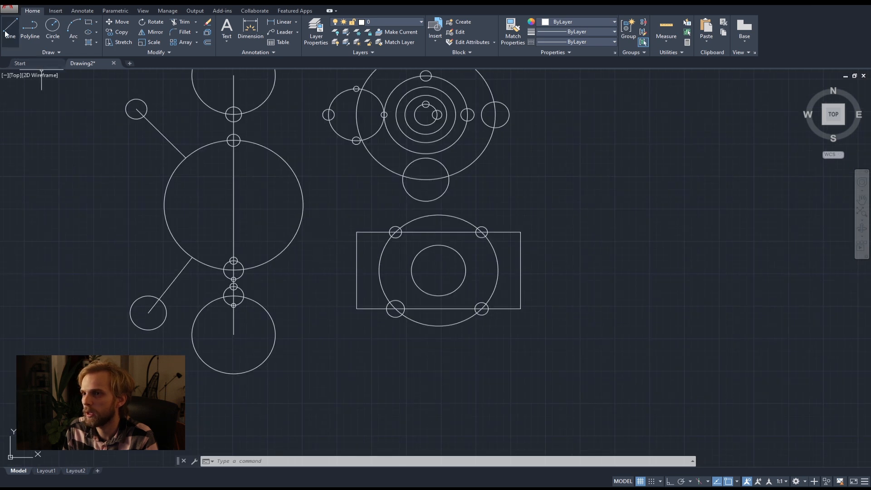
pyautogui.click(53, 27)
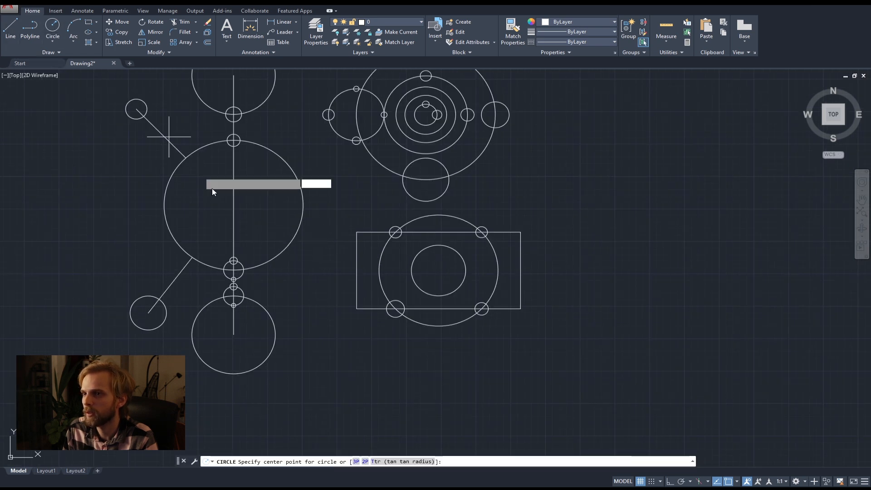
pyautogui.click(310, 290)
pyautogui.click(297, 293)
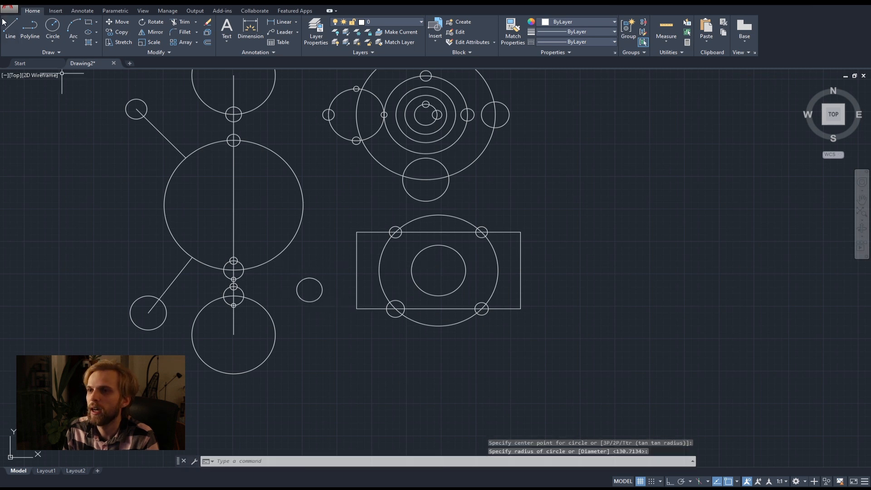
# Start a new line and turn on the Tangent object snap.
pyautogui.write('l')
pyautogui.press('Return')
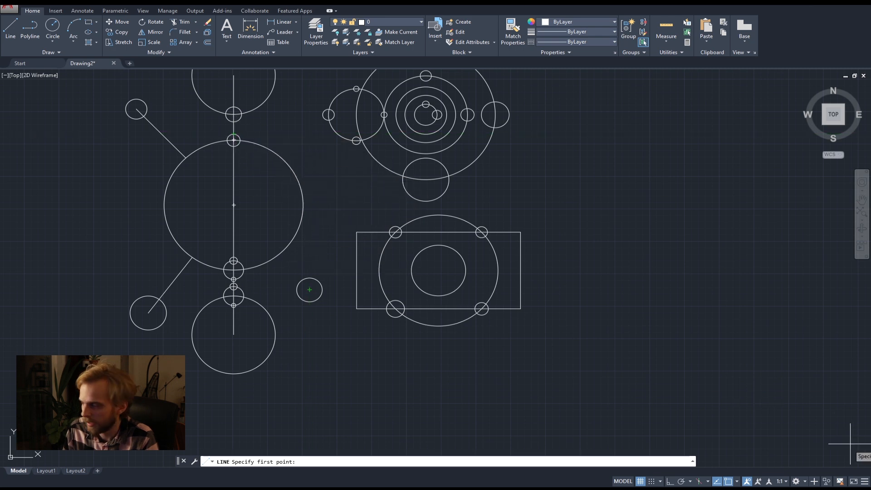
pyautogui.click(738, 483)
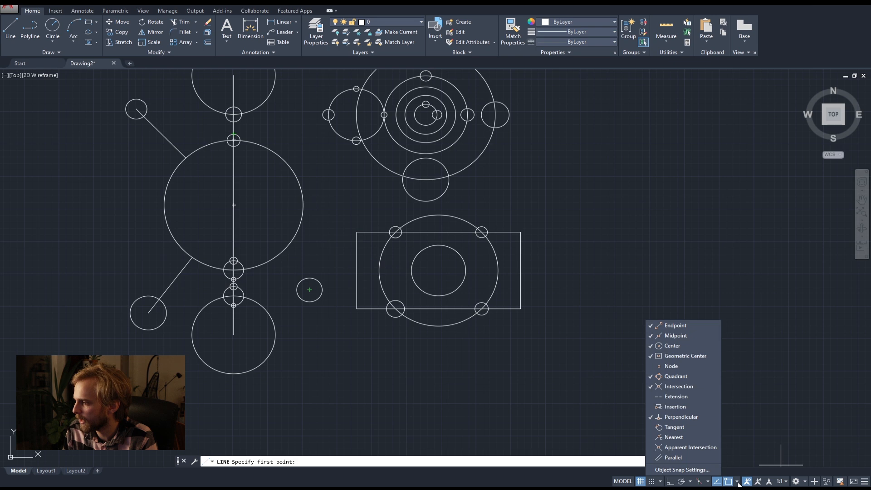
pyautogui.click(674, 428)
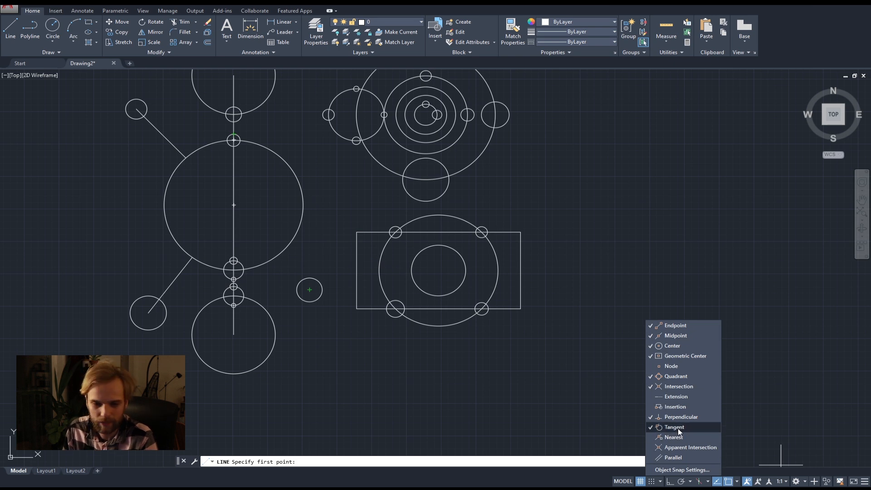
# Draw a line from the small freehand circle's center tangent to the right side of the large middle circle.
pyautogui.click(309, 290)
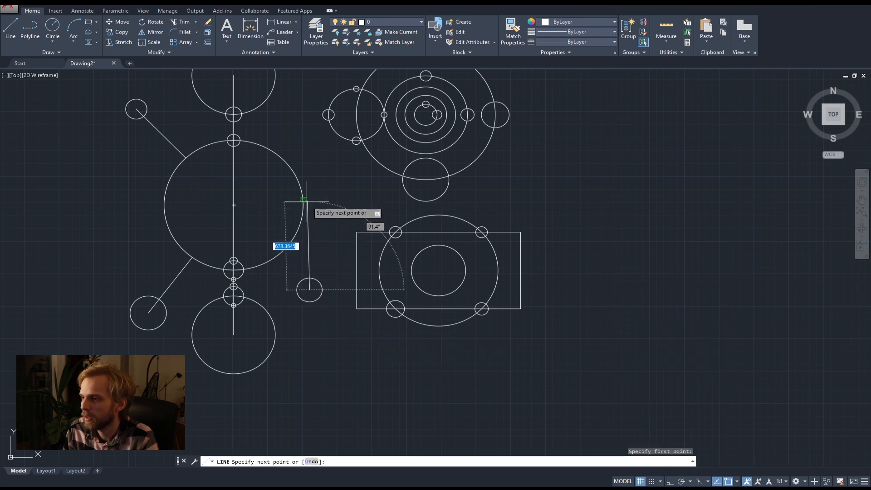
pyautogui.scroll(2, 305, 200)
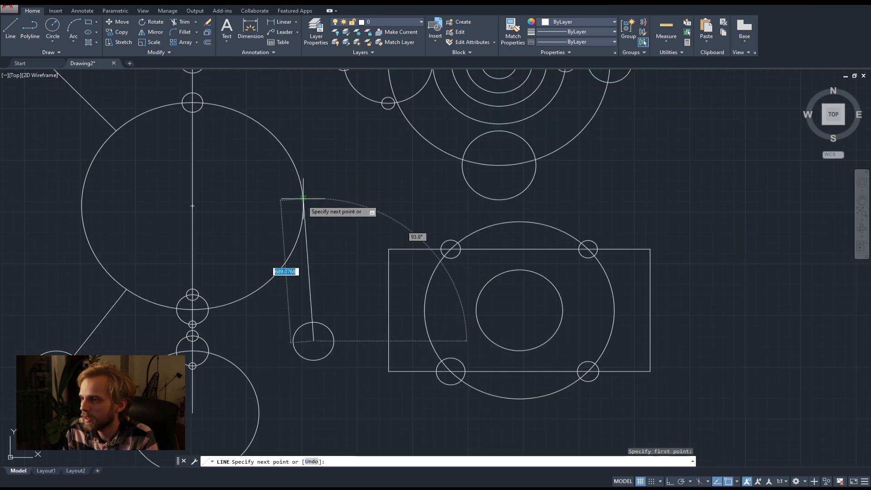
pyautogui.scroll(2, 303, 197)
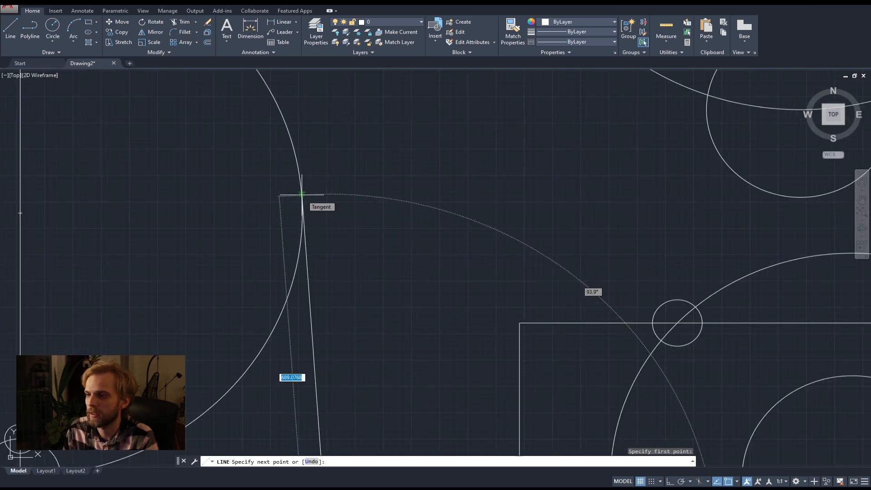
pyautogui.click(302, 194)
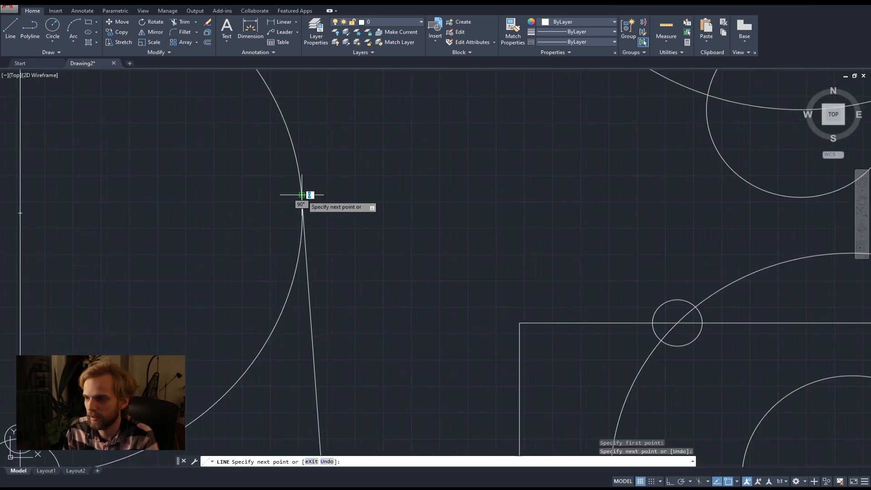
pyautogui.press('Return')
pyautogui.scroll(-4, 335, 222)
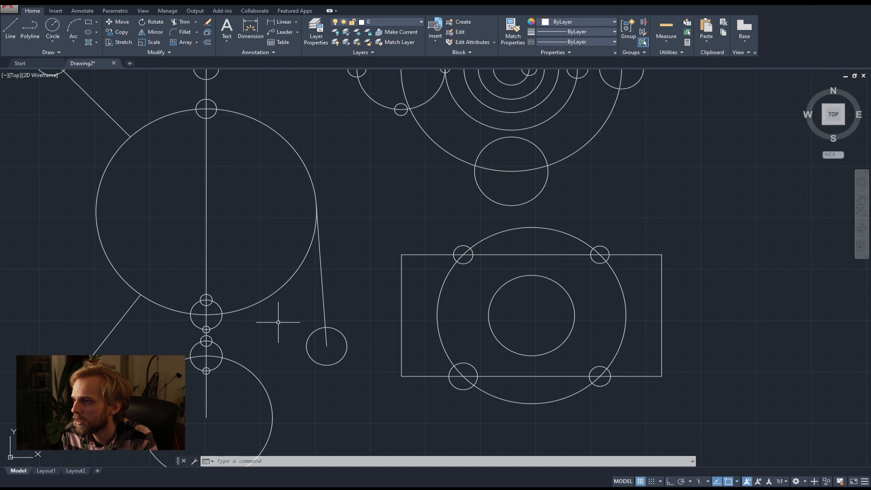
# Trim the large middle circle's lower-right arc, using the tangent line and the small circle at its bottom quadrant as cutting edges.
pyautogui.click(349, 292)
pyautogui.click(253, 243)
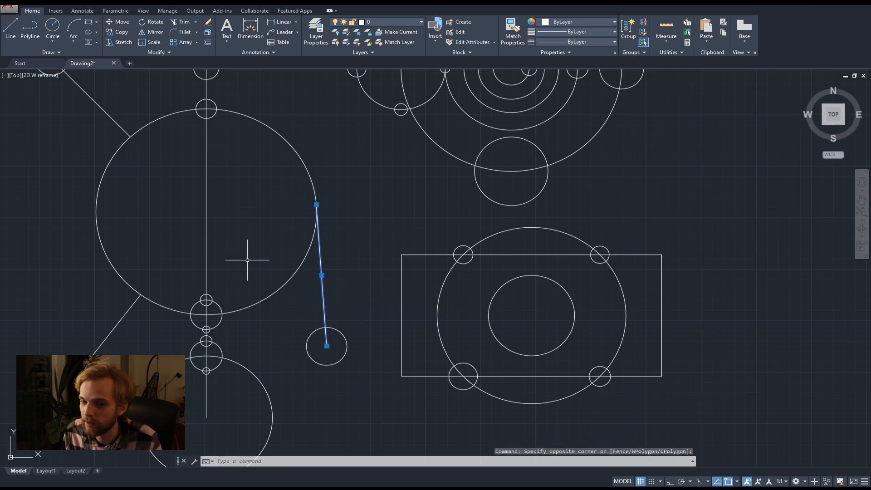
pyautogui.scroll(2, 220, 314)
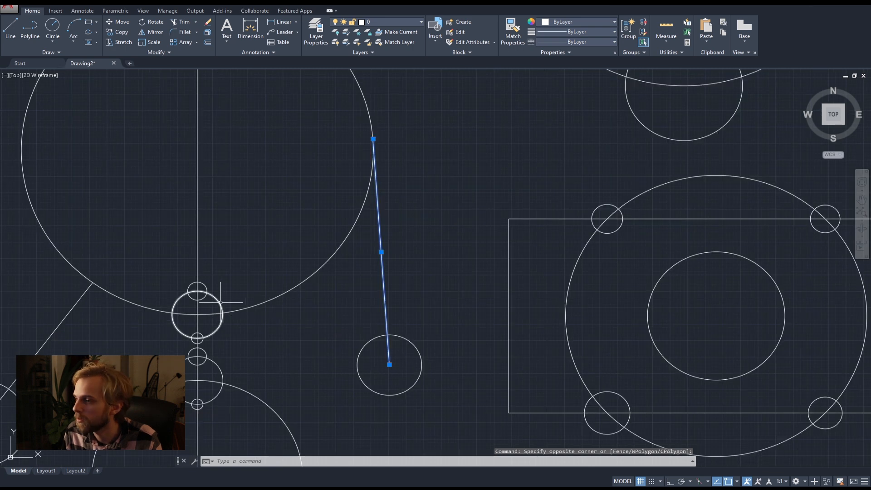
pyautogui.click(227, 302)
pyautogui.click(218, 295)
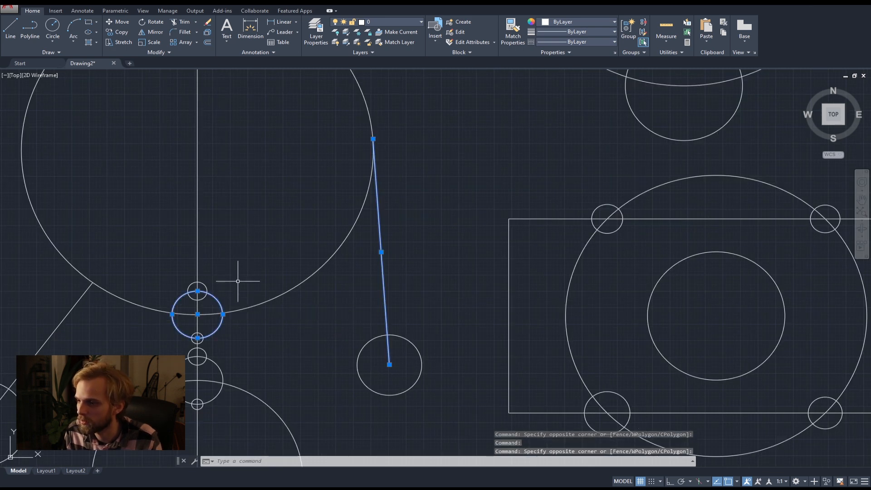
pyautogui.scroll(-3, 255, 267)
pyautogui.moveTo(268, 256); pyautogui.dragTo(278, 285, button='middle')
pyautogui.scroll(2, 278, 284)
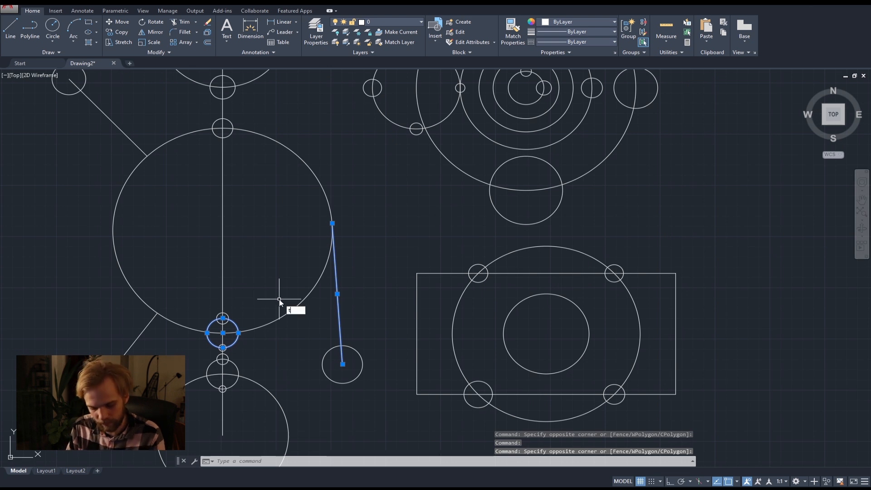
pyautogui.press('Return')
pyautogui.click(293, 313)
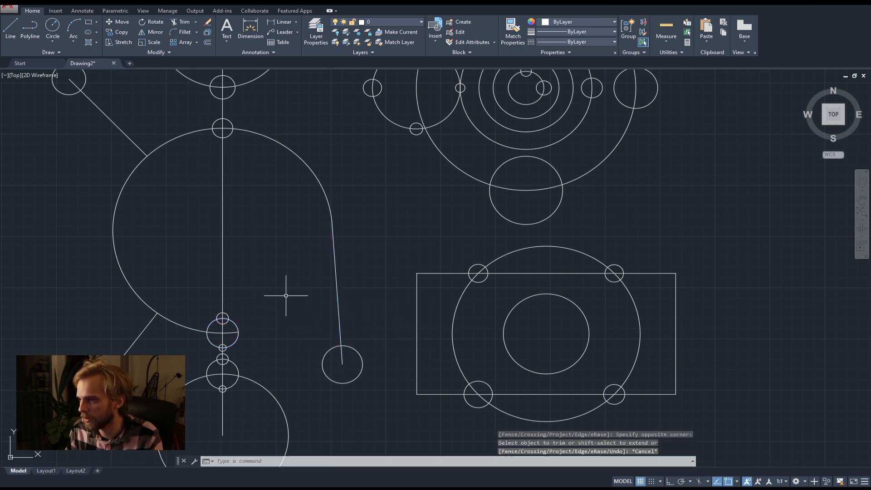
pyautogui.press('Escape')
pyautogui.press('Escape')
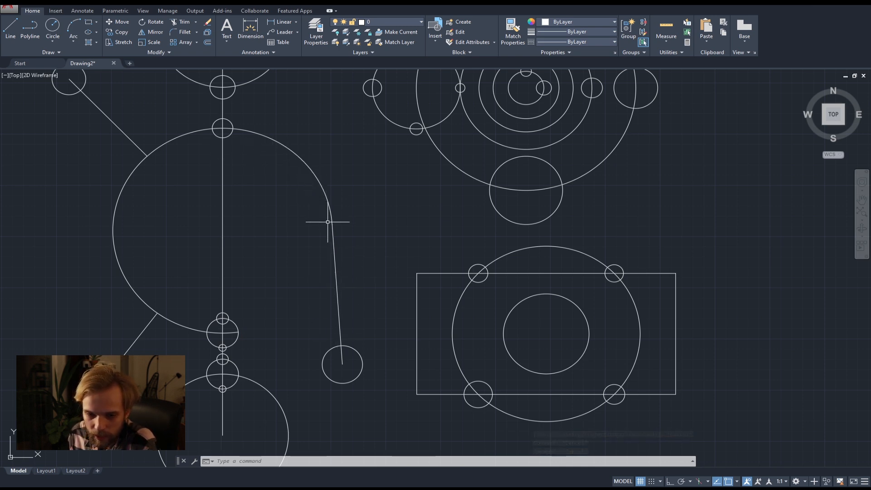
# Inspect where the arc meets the tangent line, and undo the trim of the large middle circle.
pyautogui.scroll(4, 340, 240)
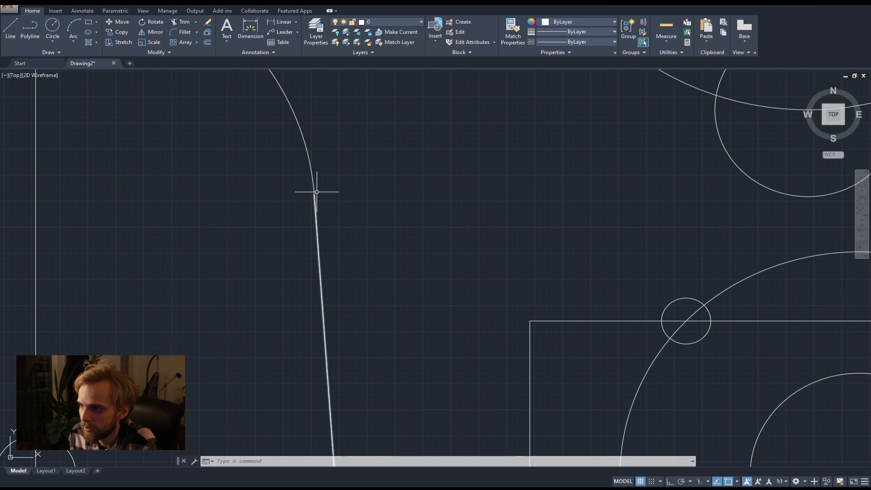
pyautogui.scroll(-2, 353, 199)
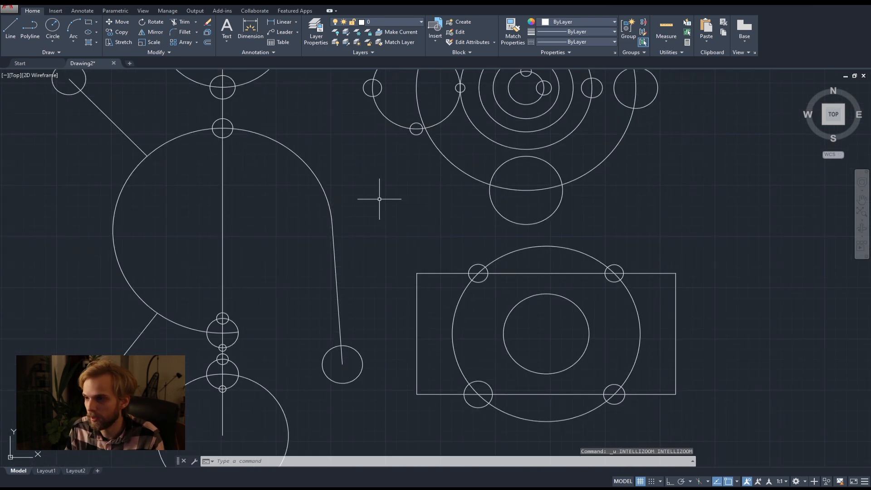
pyautogui.scroll(-4, 385, 218)
pyautogui.press('Escape')
pyautogui.press('Escape')
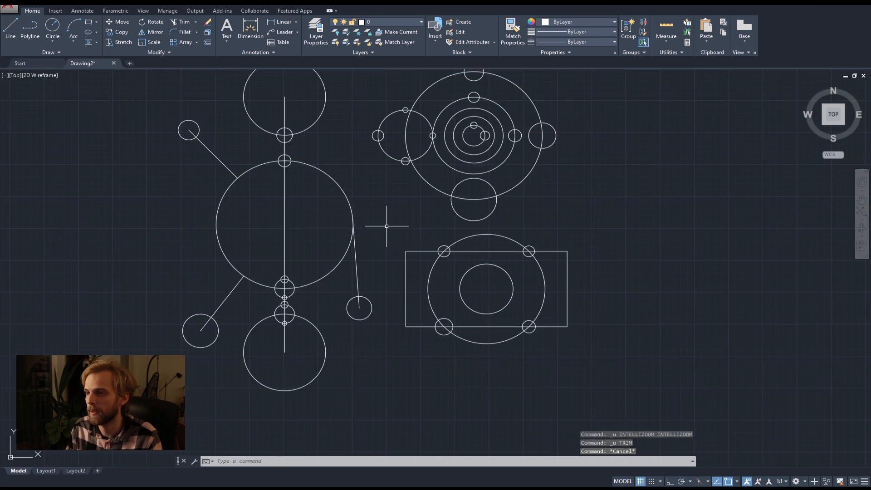
# Draw a line from the tangent point on the large middle circle up to the right side of the top circle.
pyautogui.scroll(2, 412, 177)
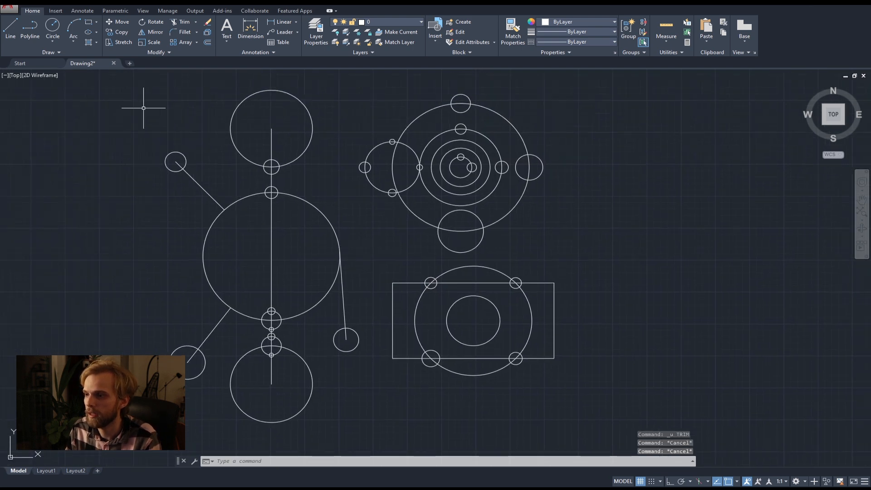
pyautogui.click(15, 30)
pyautogui.click(340, 252)
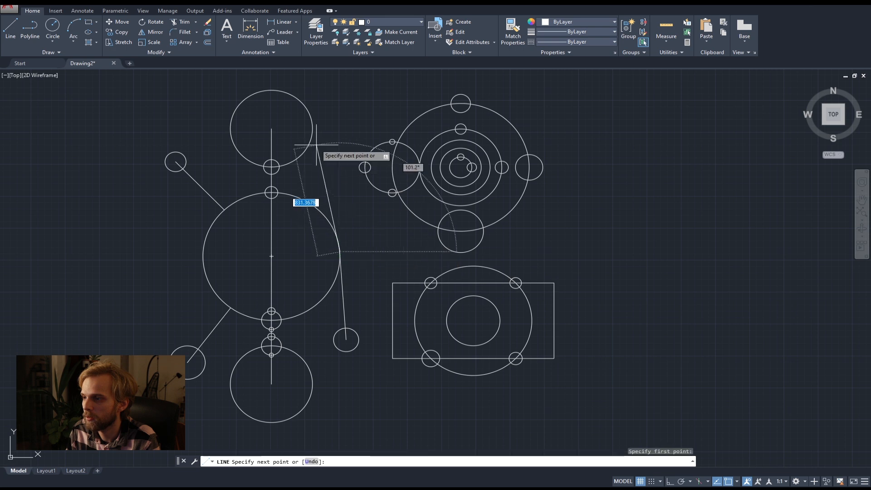
pyautogui.click(316, 123)
pyautogui.press('Return')
# Erase the two tangent lines right of the large middle circle and the small circle attached to them.
pyautogui.moveTo(346, 249); pyautogui.dragTo(412, 269, button='middle')
pyautogui.moveTo(369, 175); pyautogui.dragTo(351, 168)
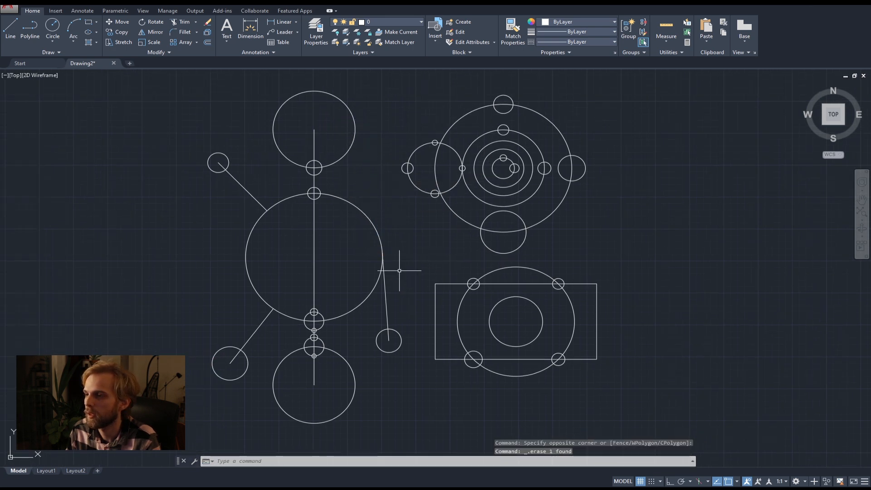
pyautogui.press('Delete')
pyautogui.moveTo(417, 381); pyautogui.dragTo(379, 334)
pyautogui.press('Delete')
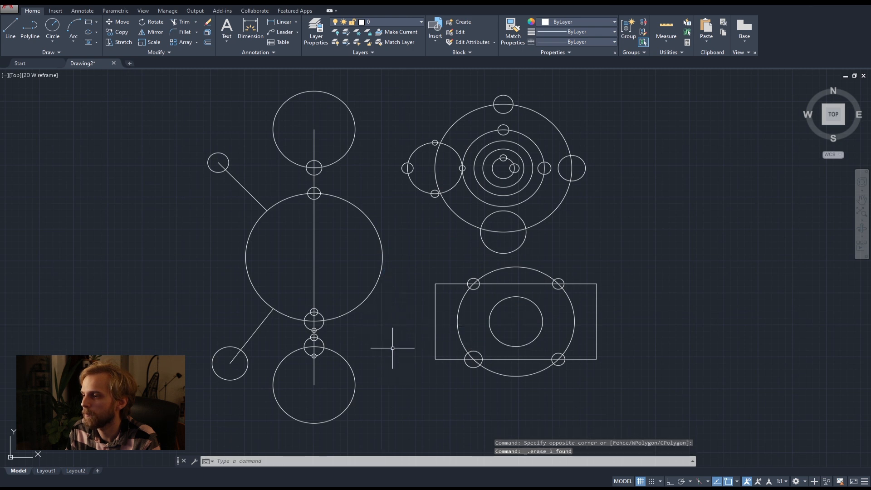
# Draw a line from the upper-left small circle's center tangent to the left side of the large middle circle.
pyautogui.moveTo(435, 378); pyautogui.dragTo(428, 317, button='middle')
pyautogui.moveTo(347, 275); pyautogui.dragTo(389, 333, button='middle')
pyautogui.moveTo(263, 310); pyautogui.dragTo(271, 278, button='middle')
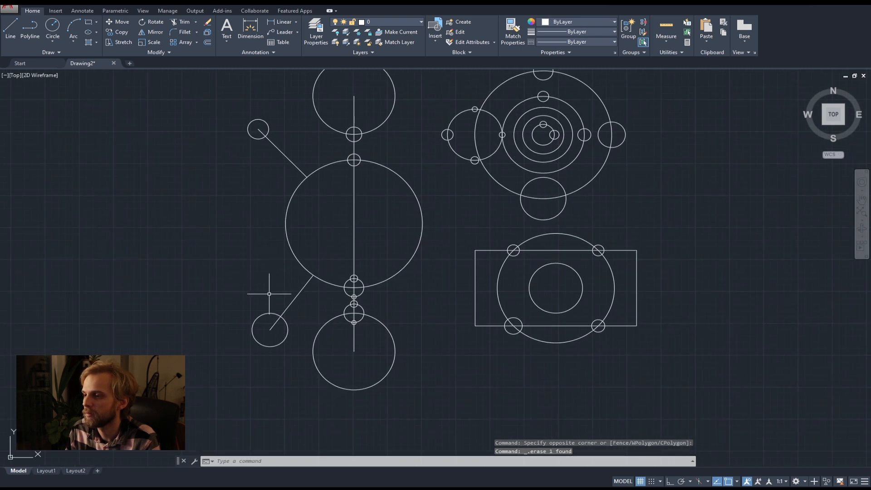
pyautogui.click(10, 28)
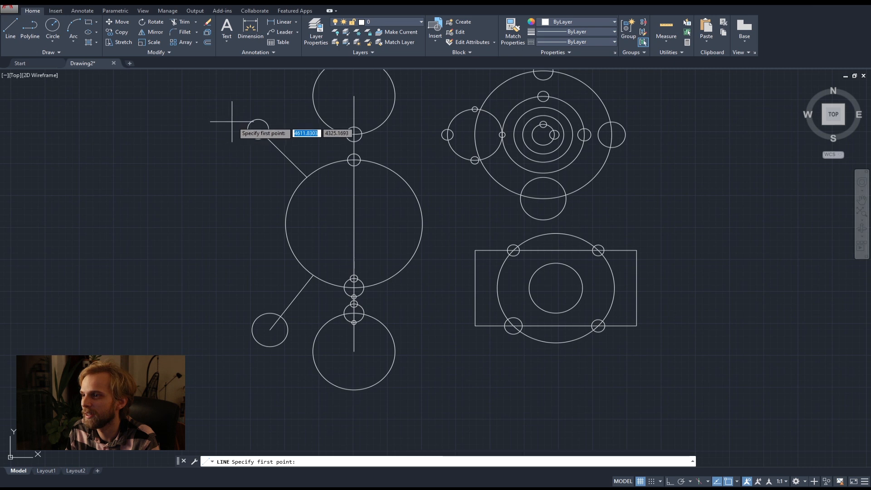
pyautogui.click(258, 129)
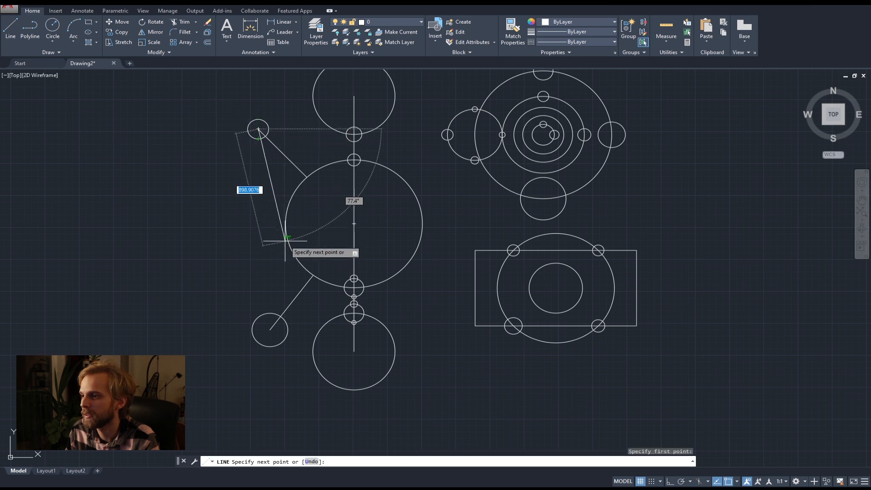
pyautogui.click(288, 238)
pyautogui.press('space')
# Draw a line from the lower-left circle's center tangent to the left side of the large middle circle.
pyautogui.press('space')
pyautogui.click(270, 329)
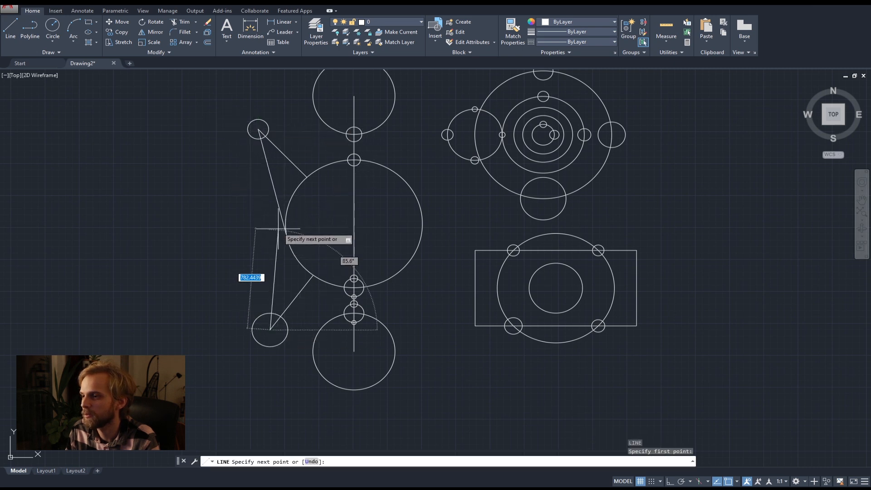
pyautogui.click(285, 210)
# Draw a line from the lower-left circle's center tangent to the lower-left side of the bottom circle.
pyautogui.press('space')
pyautogui.scroll(-2, 234, 231)
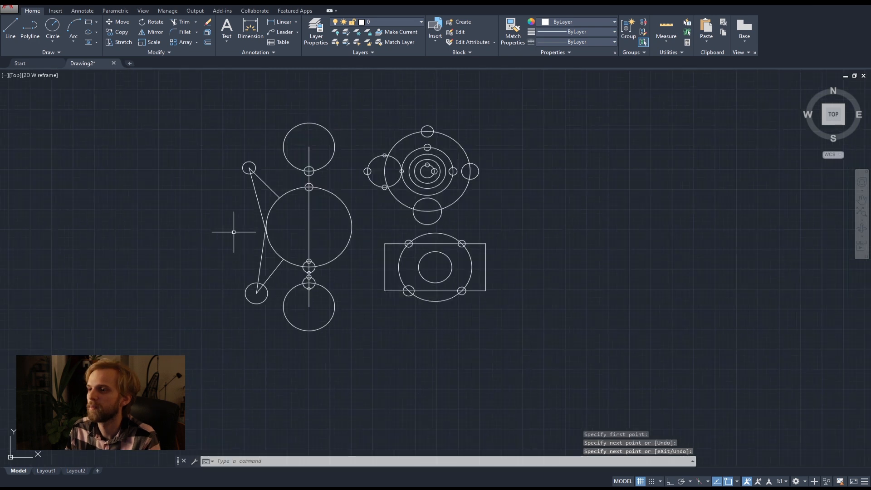
pyautogui.scroll(2, 278, 312)
pyautogui.press('space')
pyautogui.click(244, 283)
pyautogui.click(298, 330)
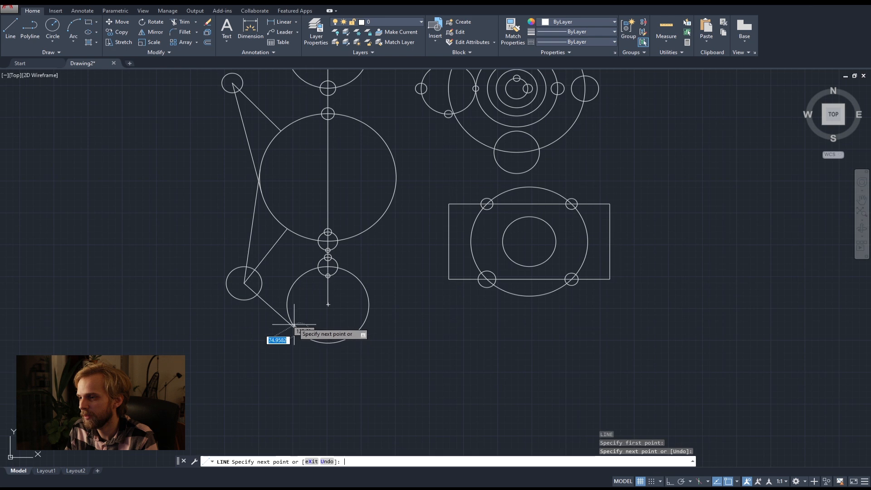
pyautogui.press('space')
# Draw a line from the upper-left small circle's center tangent to the upper-left side of the top circle.
pyautogui.moveTo(253, 210); pyautogui.dragTo(266, 300, button='middle')
pyautogui.press('space')
pyautogui.click(246, 177)
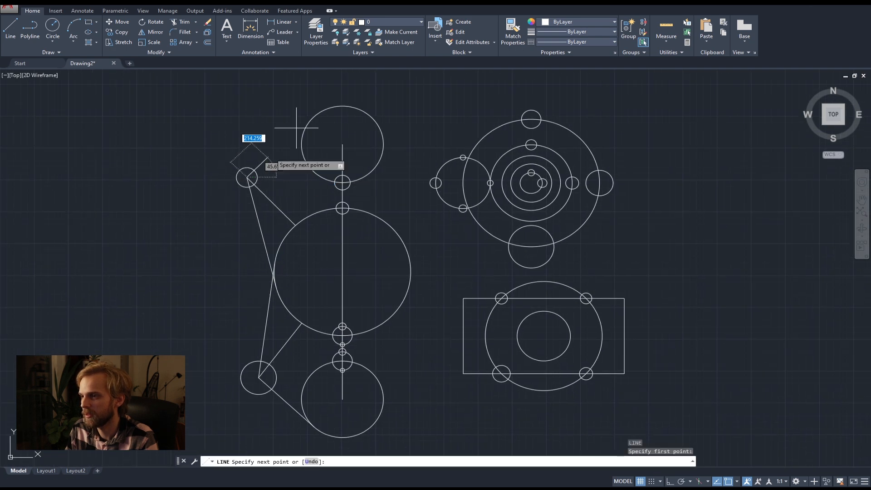
pyautogui.click(314, 113)
pyautogui.press('space')
pyautogui.scroll(-2, 317, 201)
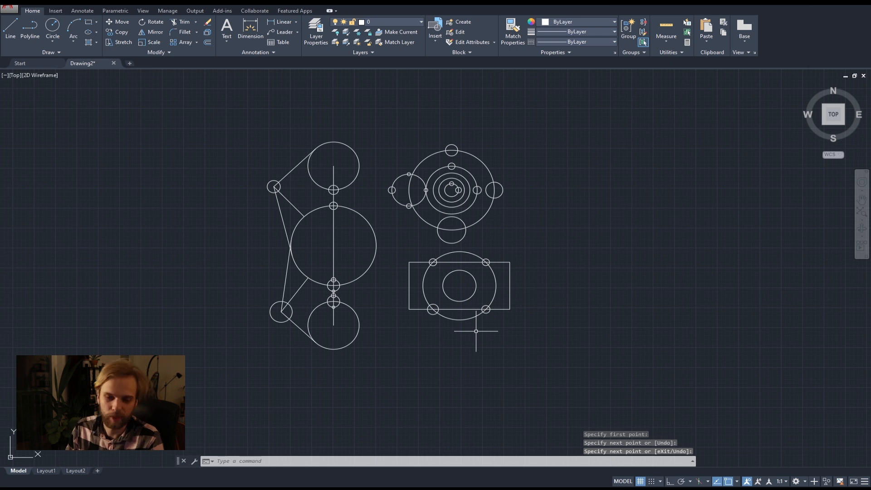
# Turn on the Nearest object snap.
pyautogui.scroll(2, 463, 289)
pyautogui.moveTo(428, 264); pyautogui.dragTo(451, 312, button='middle')
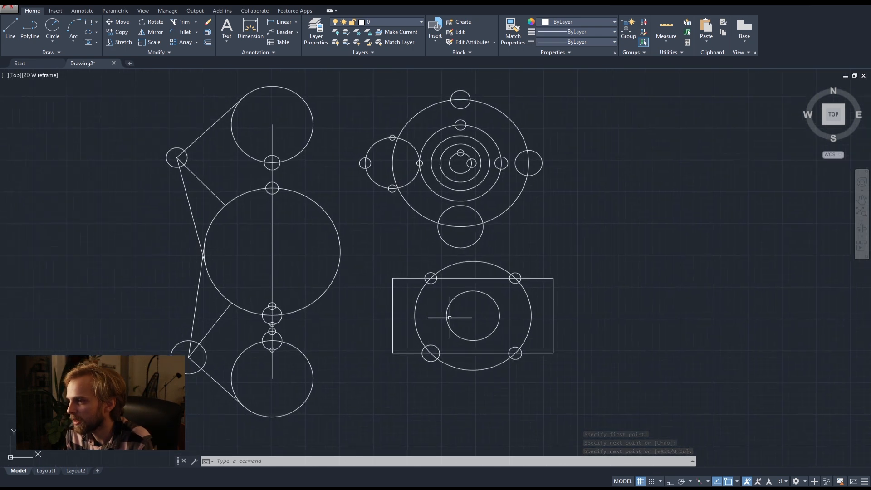
pyautogui.click(737, 483)
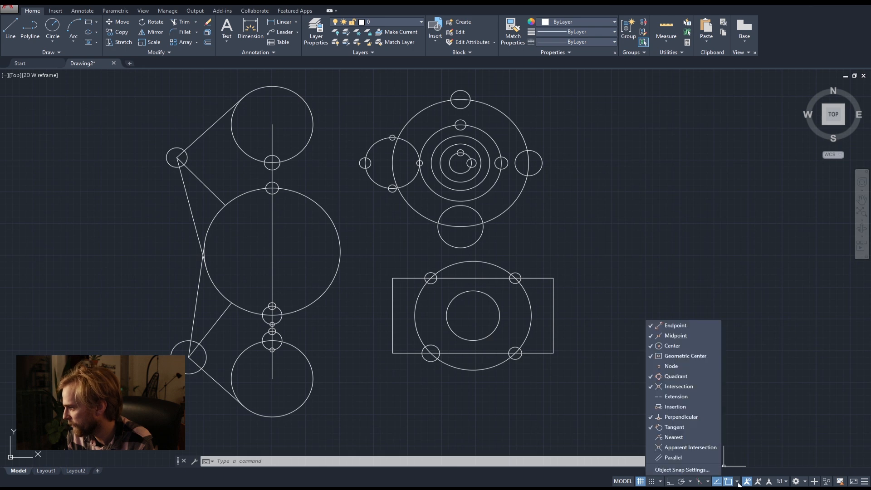
pyautogui.click(679, 437)
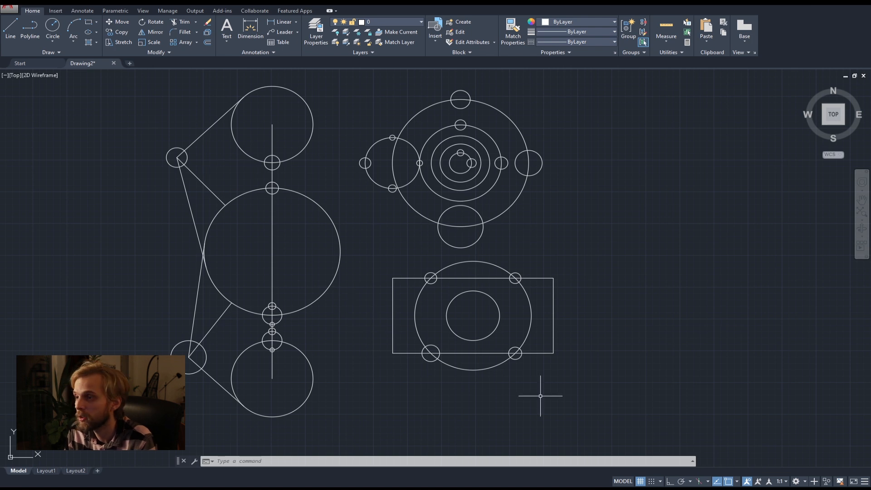
# Draw three circles centred with Nearest snap on the large middle circle's upper-right arc, the second and third about 47 and 72 units in radius.
pyautogui.click(55, 30)
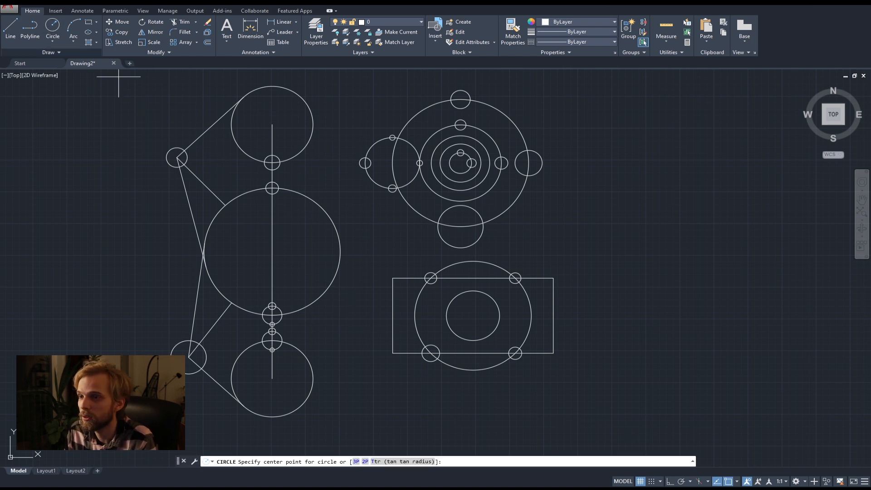
pyautogui.scroll(4, 274, 210)
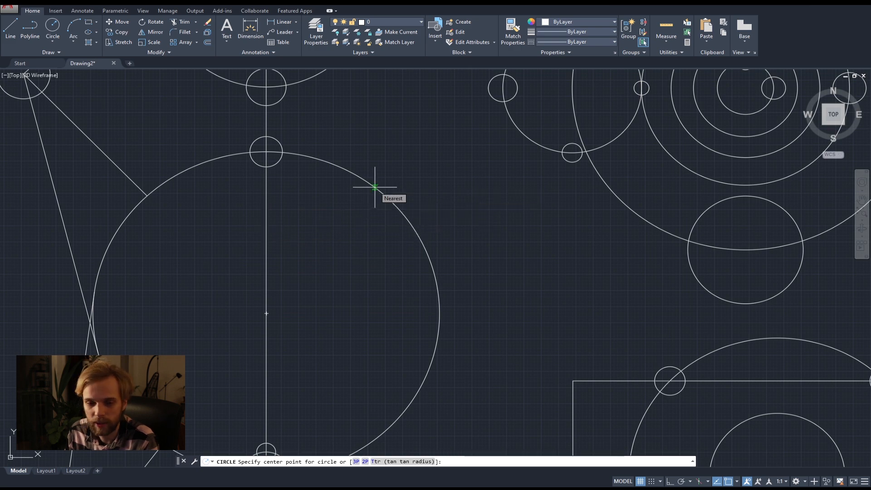
pyautogui.moveTo(271, 170); pyautogui.dragTo(276, 275, button='middle')
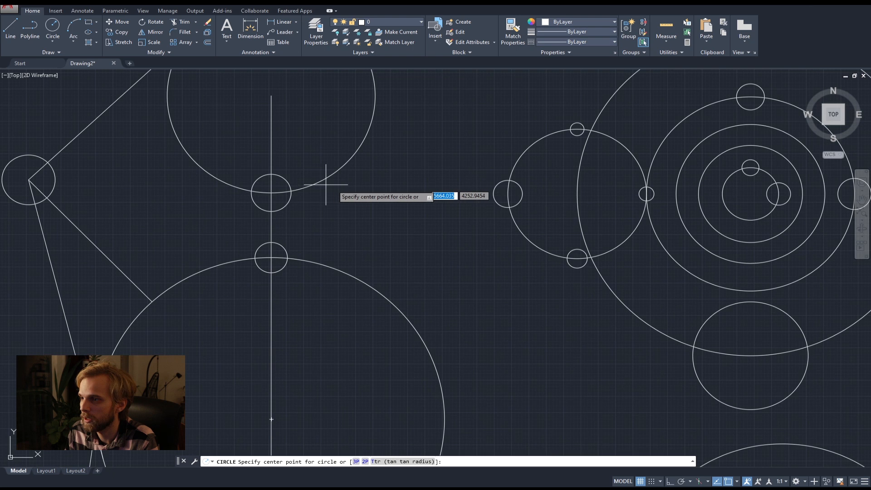
pyautogui.click(331, 267)
pyautogui.click(326, 278)
pyautogui.press('space')
pyautogui.click(374, 289)
pyautogui.click(367, 303)
pyautogui.press('space')
pyautogui.moveTo(407, 345); pyautogui.dragTo(362, 260, button='middle')
pyautogui.press('space')
pyautogui.click(365, 238)
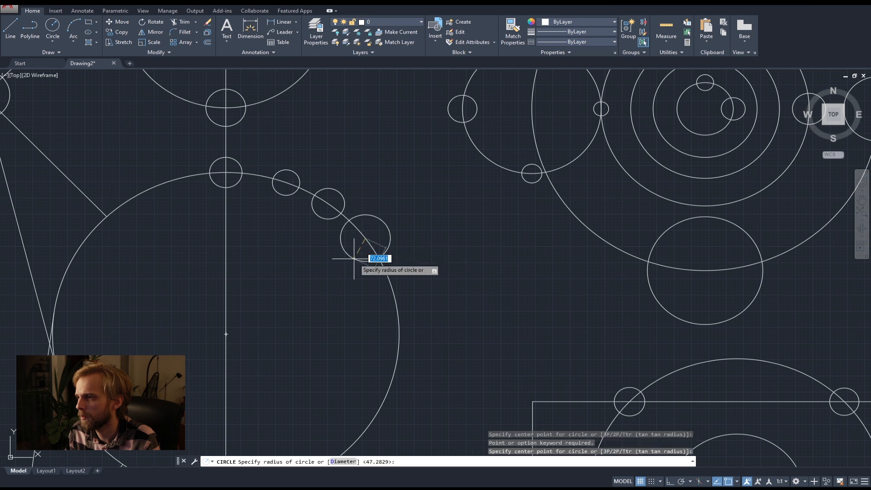
pyautogui.click(354, 258)
# Draw two more snapped circles centred on the right side of the large middle circle, continuing below the existing three.
pyautogui.press('space')
pyautogui.moveTo(381, 311); pyautogui.dragTo(363, 249, button='middle')
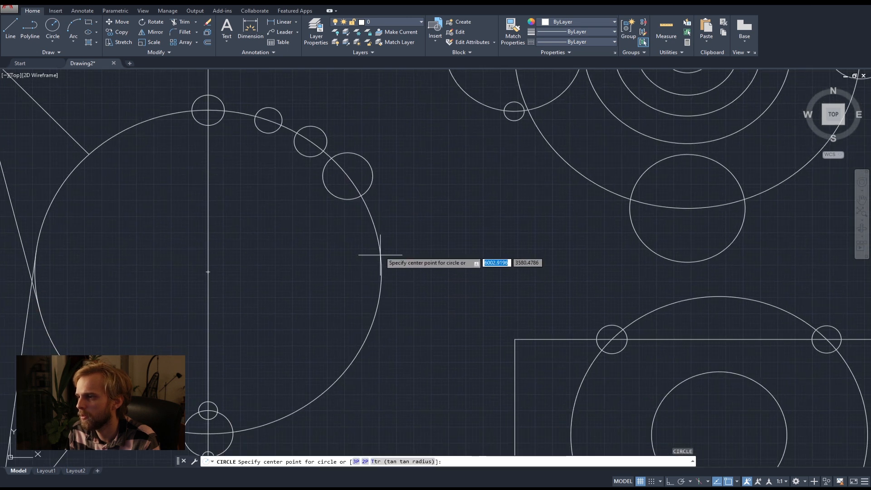
pyautogui.click(379, 245)
pyautogui.click(364, 274)
pyautogui.press('space')
pyautogui.click(368, 330)
pyautogui.click(351, 313)
pyautogui.moveTo(351, 313); pyautogui.dragTo(381, 251, button='middle')
pyautogui.press('space')
pyautogui.click(342, 304)
pyautogui.click(352, 305)
pyautogui.click(351, 310)
pyautogui.click(321, 291)
pyautogui.click(301, 276)
pyautogui.press('Delete')
pyautogui.press('Delete')
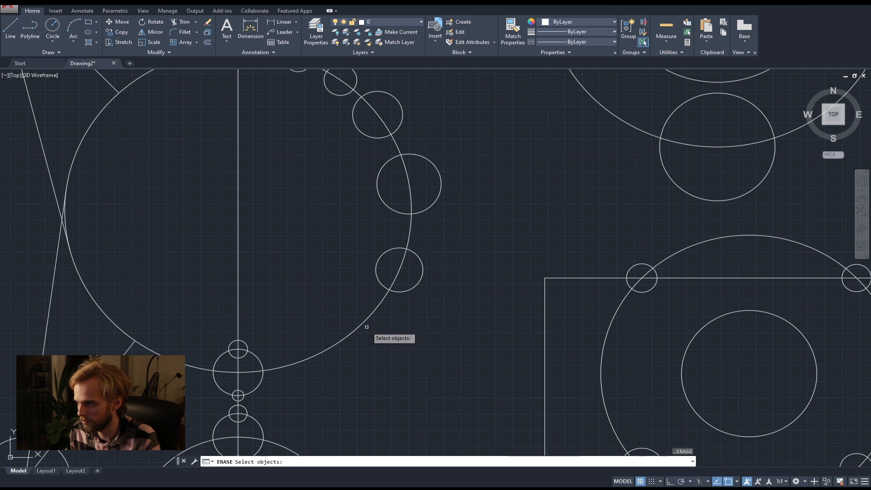
pyautogui.press('Escape')
pyautogui.press('Escape')
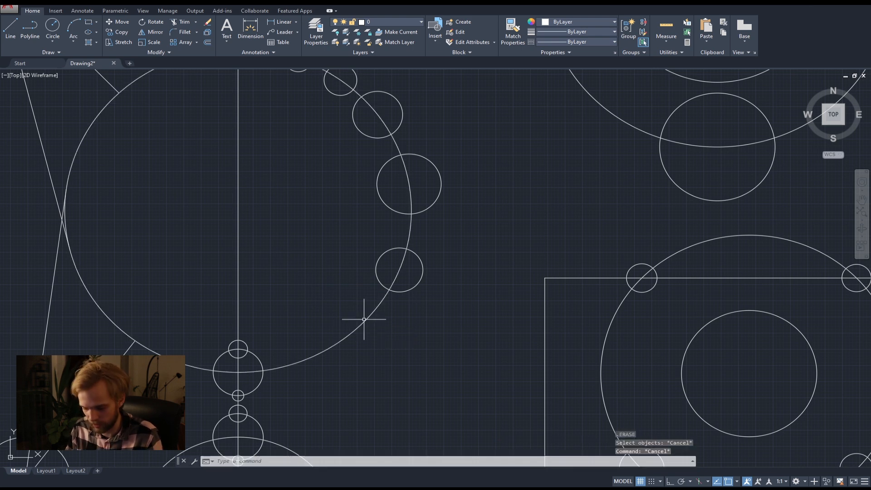
# Draw two circles about 46 and 52 units in radius, centred on the lower-right arc of the large middle circle.
pyautogui.write('c')
pyautogui.press('Return')
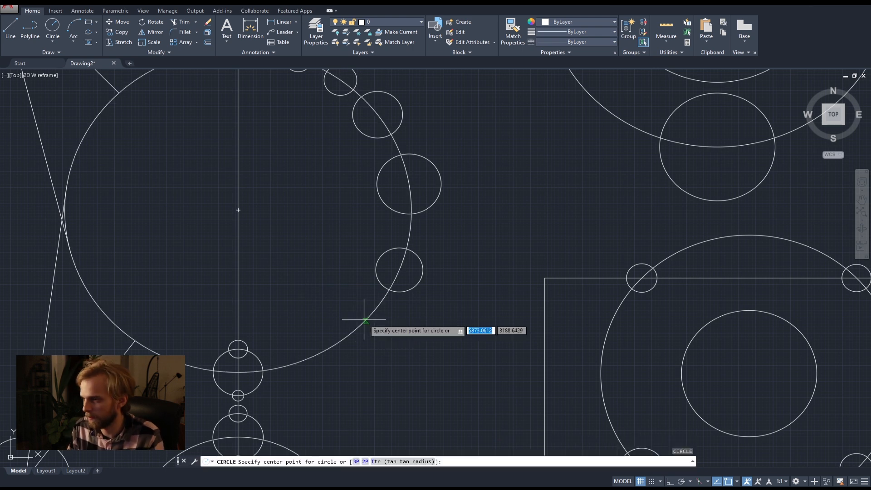
pyautogui.click(365, 320)
pyautogui.click(350, 313)
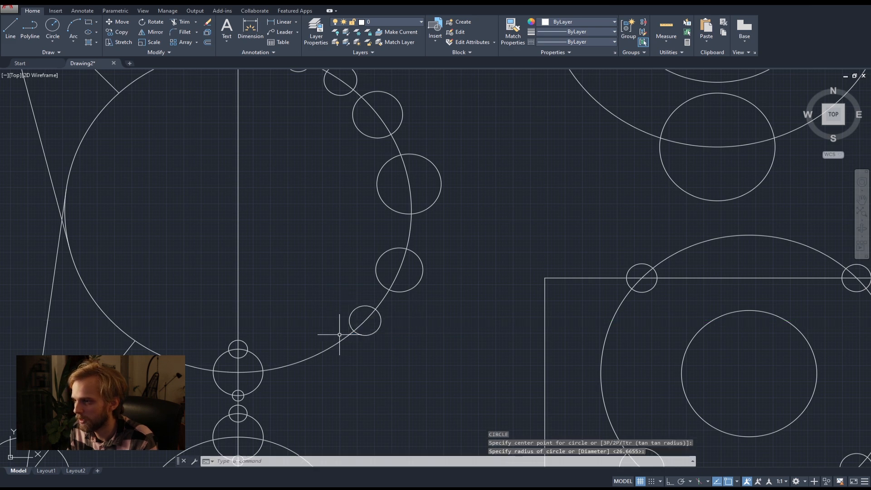
pyautogui.press('Return')
pyautogui.click(307, 358)
pyautogui.click(297, 345)
# Draw a small circle centred on the rectangle's left edge just below its upper-left corner.
pyautogui.press('Return')
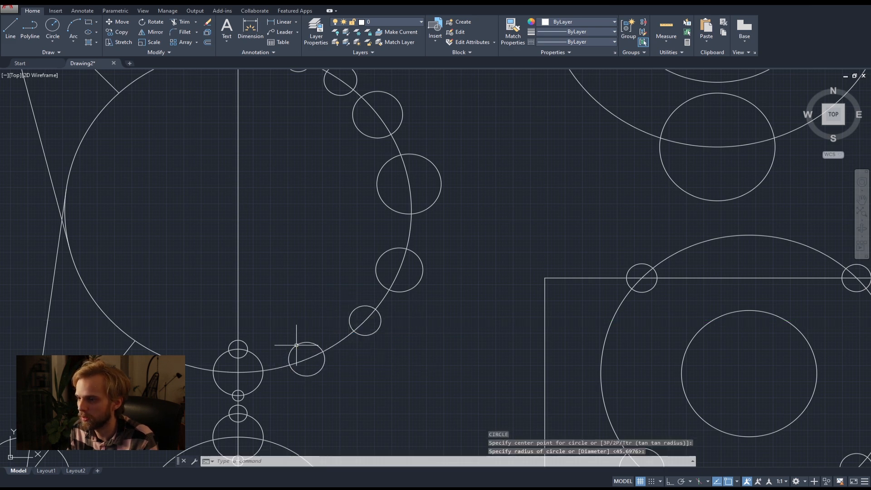
pyautogui.scroll(-3, 318, 345)
pyautogui.scroll(2, 397, 275)
pyautogui.click(403, 279)
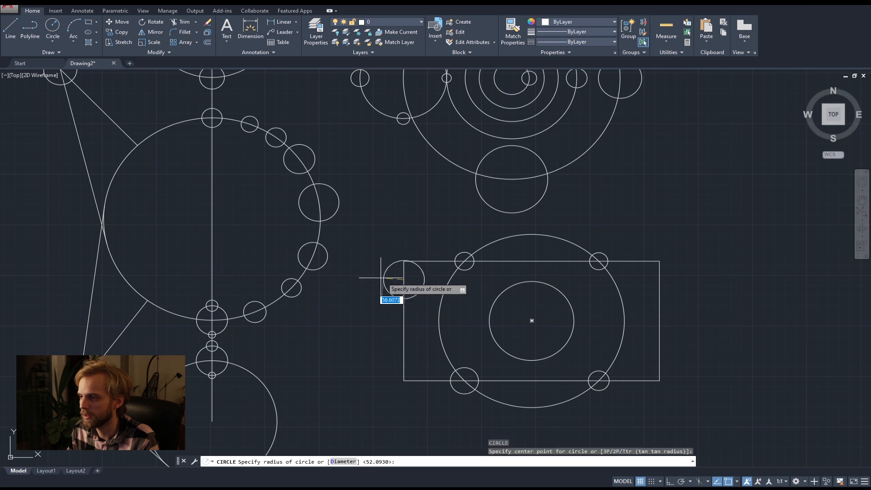
pyautogui.click(391, 272)
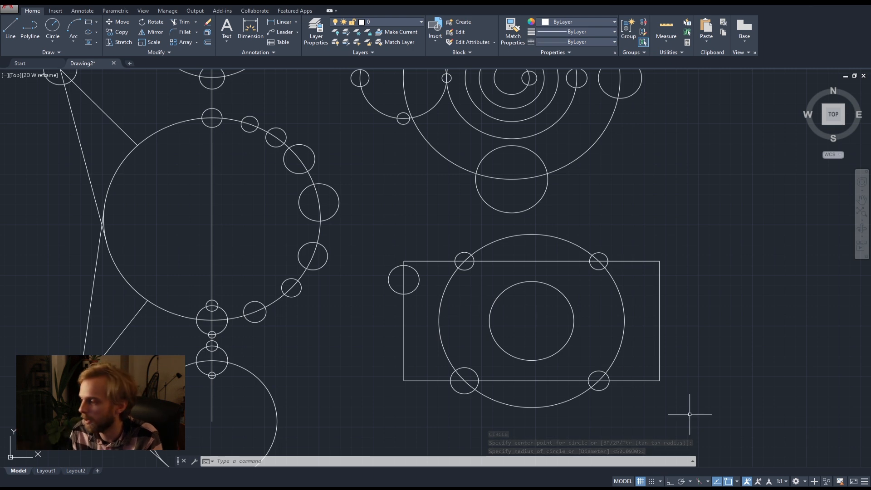
# Turn off the Center, Geometric Center, Quadrant and Intersection object snaps.
pyautogui.scroll(-2, 377, 213)
pyautogui.scroll(-3, 377, 213)
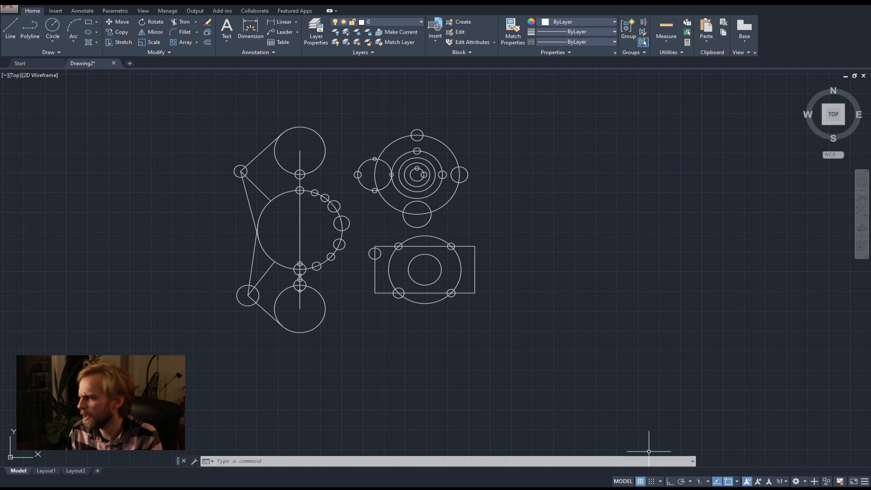
pyautogui.click(736, 482)
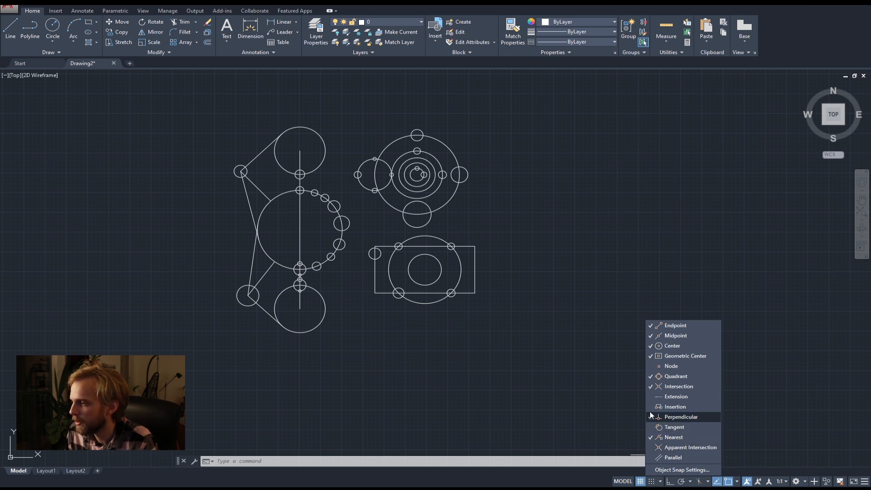
pyautogui.click(651, 389)
pyautogui.click(657, 356)
pyautogui.click(660, 346)
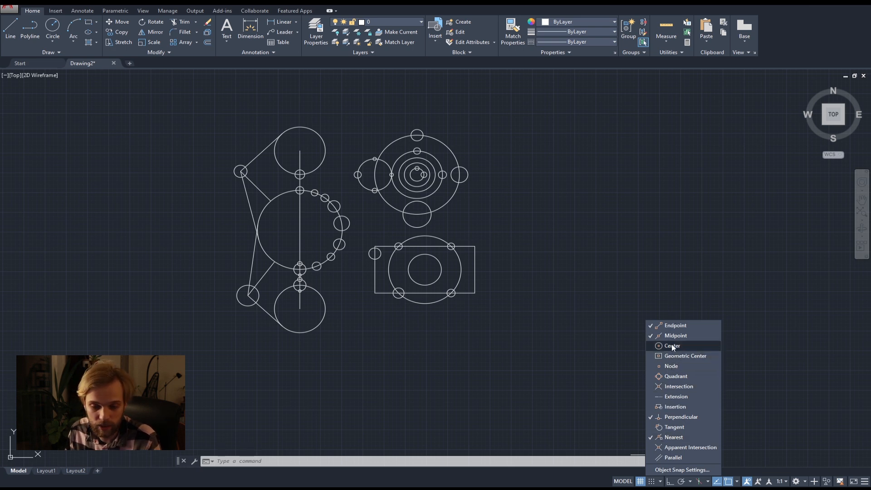
pyautogui.press('Escape')
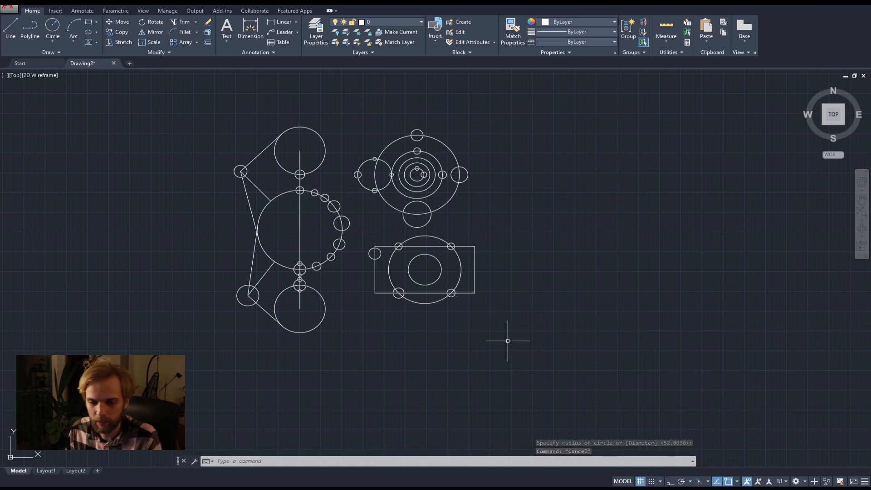
# Toggle object snapping off and back on to demonstrate the overall switch.
pyautogui.press('F3')
pyautogui.press('F3')
pyautogui.press('F3')
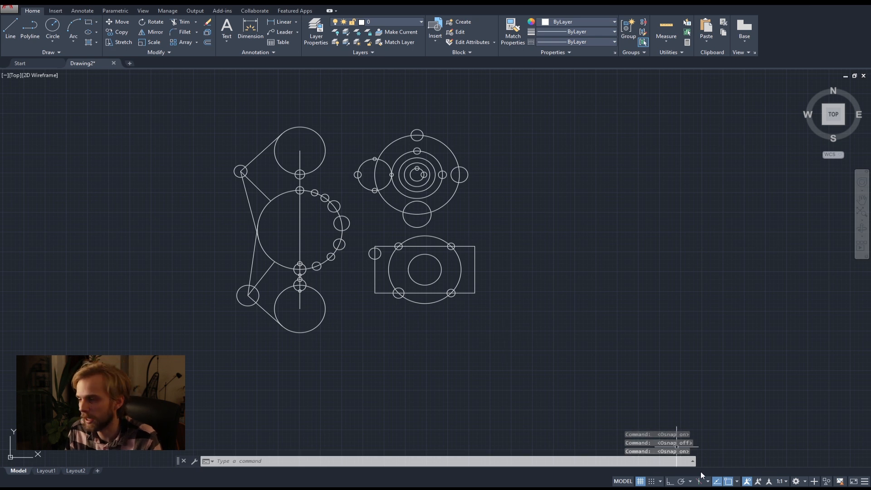
pyautogui.scroll(-3, 472, 290)
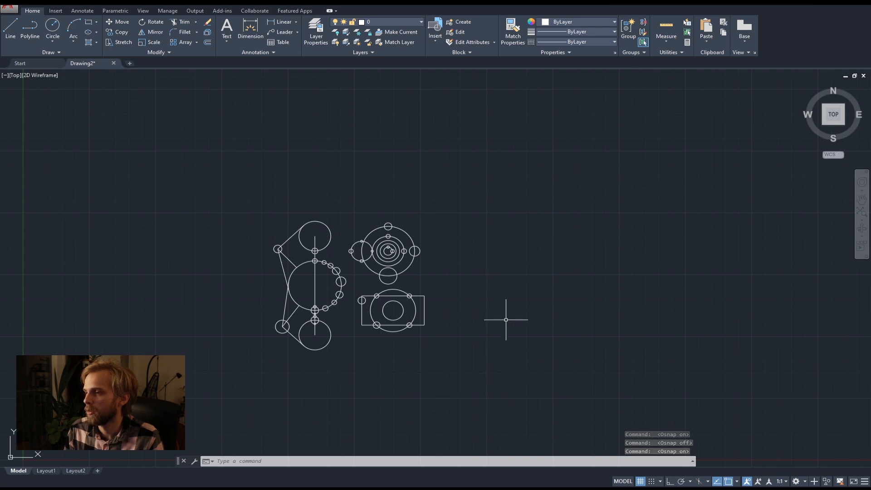
pyautogui.moveTo(491, 356); pyautogui.dragTo(402, 341, button='middle')
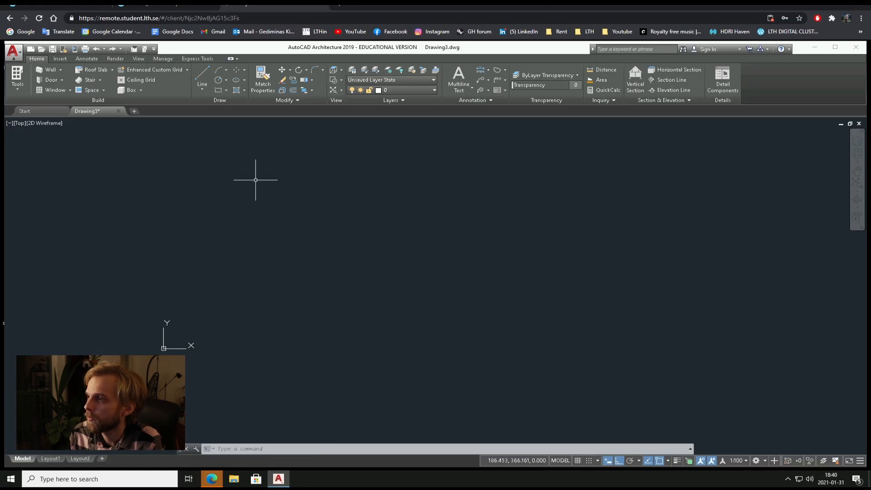
# Review the list of object snap modes in the remote AutoCAD Architecture 2019 session and close it.
pyautogui.click(668, 460)
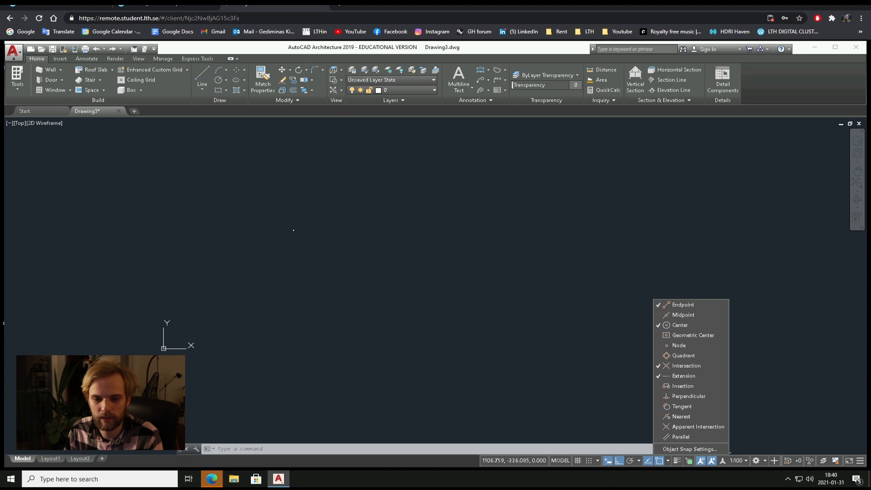
pyautogui.press('Escape')
pyautogui.press('Escape')
pyautogui.press('Escape')
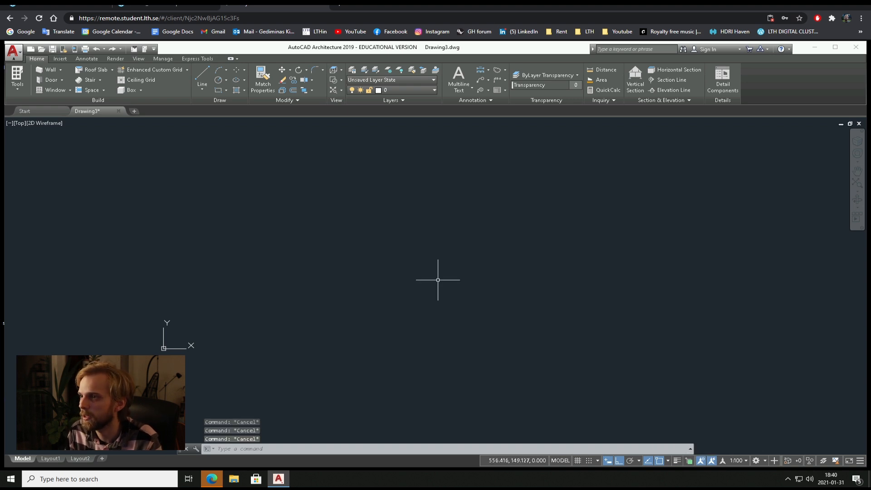
# Switch to aada05_commands.pdf in the browser and highlight the commands under Main geometry generators and Modifying geometry.
pyautogui.click(272, 6)
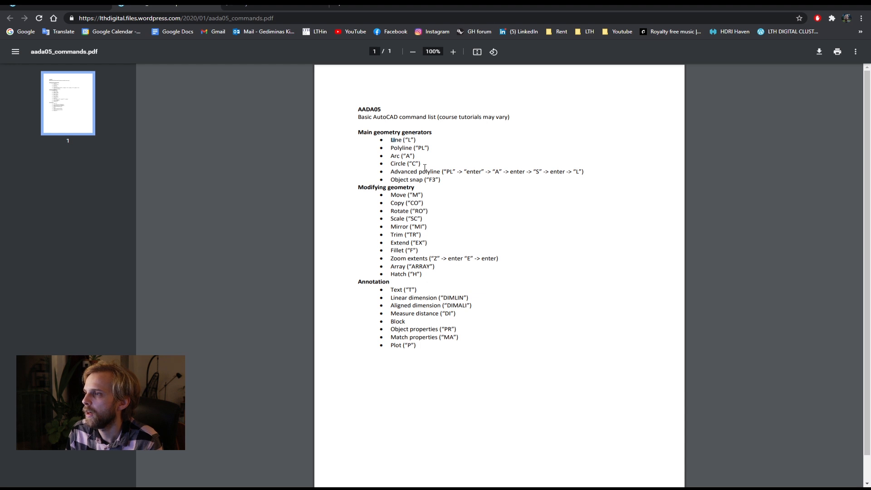
pyautogui.moveTo(413, 159); pyautogui.dragTo(450, 191)
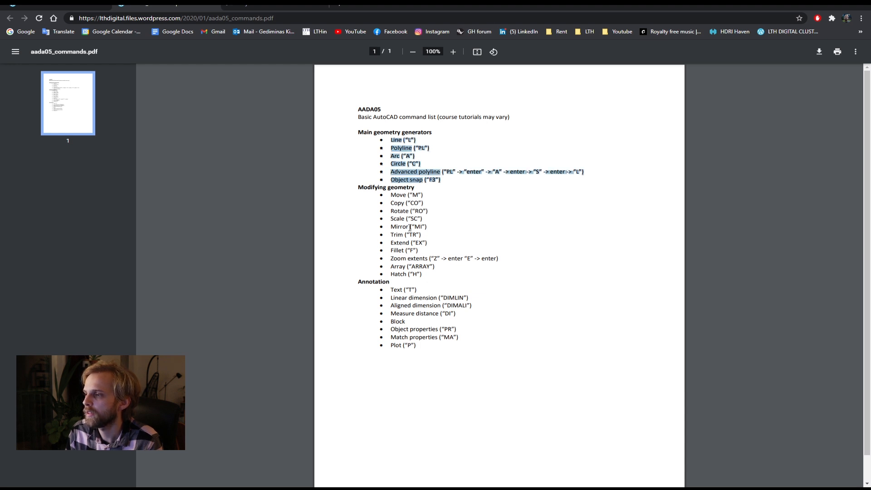
pyautogui.moveTo(394, 196); pyautogui.dragTo(444, 270)
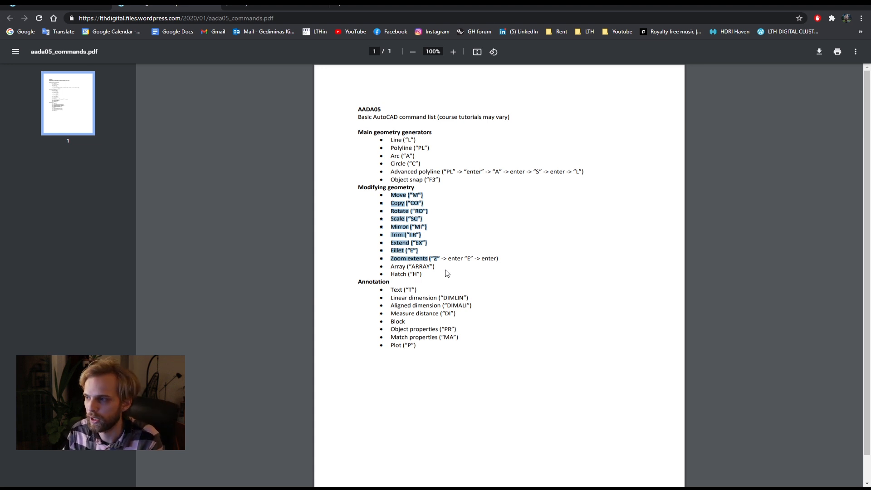
pyautogui.click(398, 212)
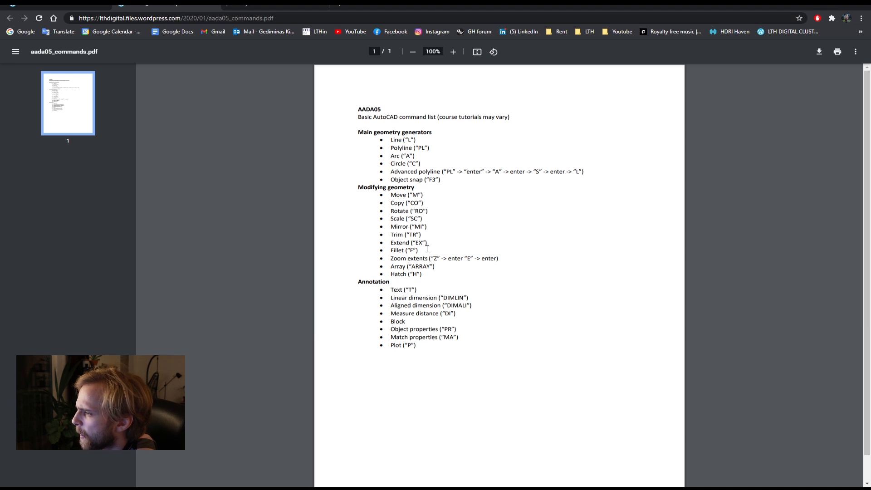
pyautogui.moveTo(429, 248); pyautogui.dragTo(384, 211)
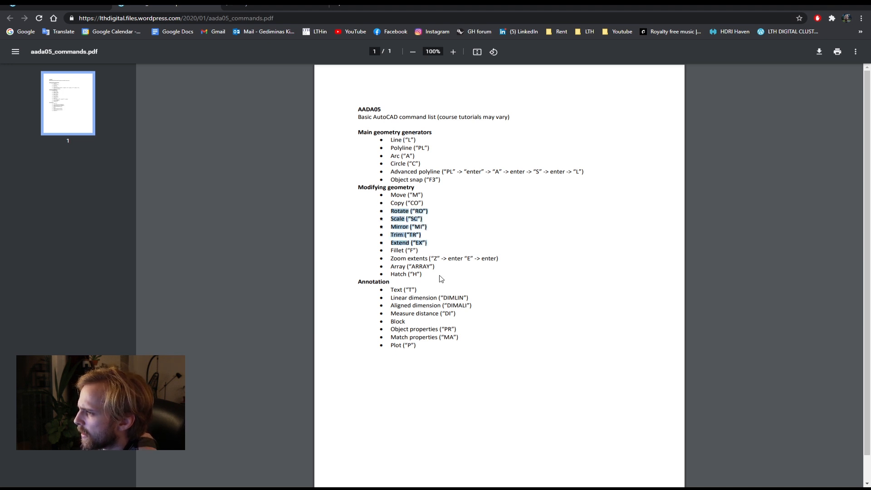
pyautogui.moveTo(426, 274)
pyautogui.mouseDown()
pyautogui.moveTo(391, 265)
pyautogui.moveTo(392, 191)
pyautogui.moveTo(393, 200)
pyautogui.mouseUp()
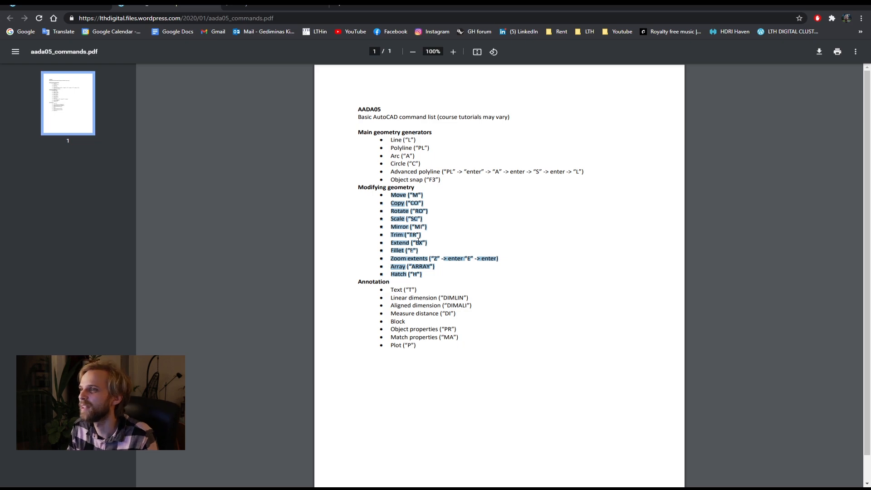
# Switch back to the AutoCAD drawing and select the whole concentric circle group with its attached circles.
pyautogui.click(821, 5)
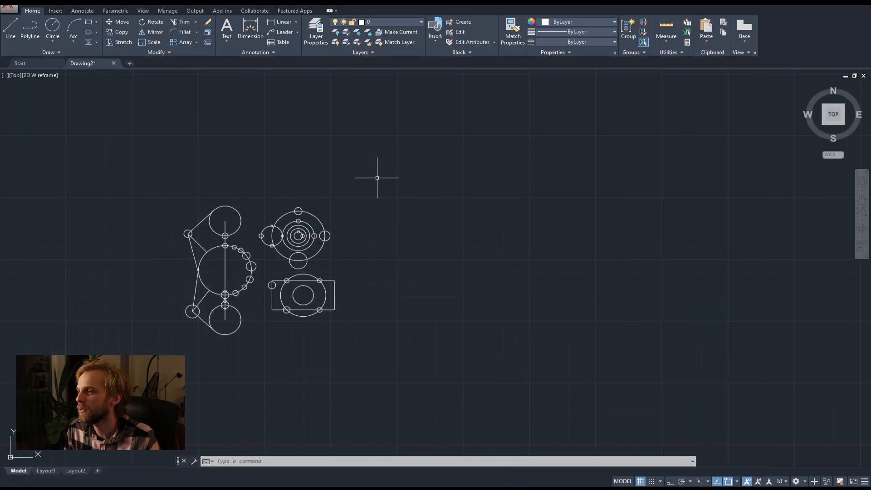
pyautogui.moveTo(293, 258); pyautogui.dragTo(297, 197, button='middle')
pyautogui.scroll(2, 297, 196)
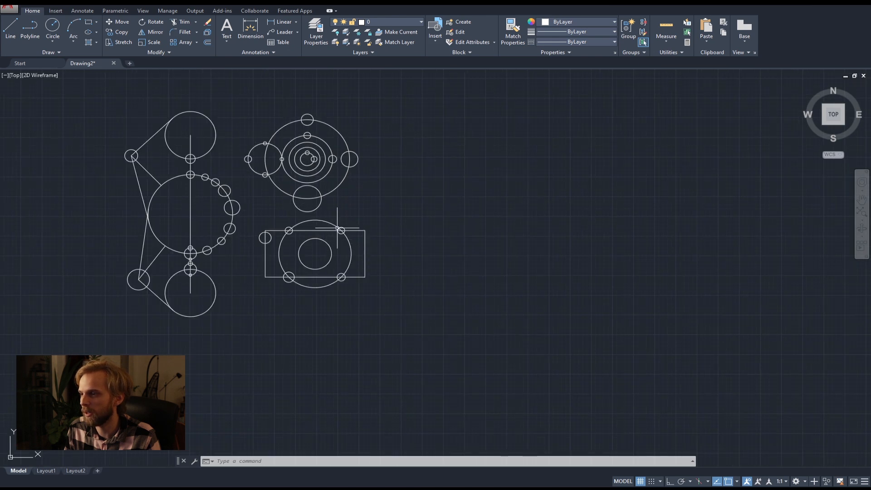
pyautogui.moveTo(205, 153); pyautogui.dragTo(276, 217, button='middle')
pyautogui.scroll(6, 214, 247)
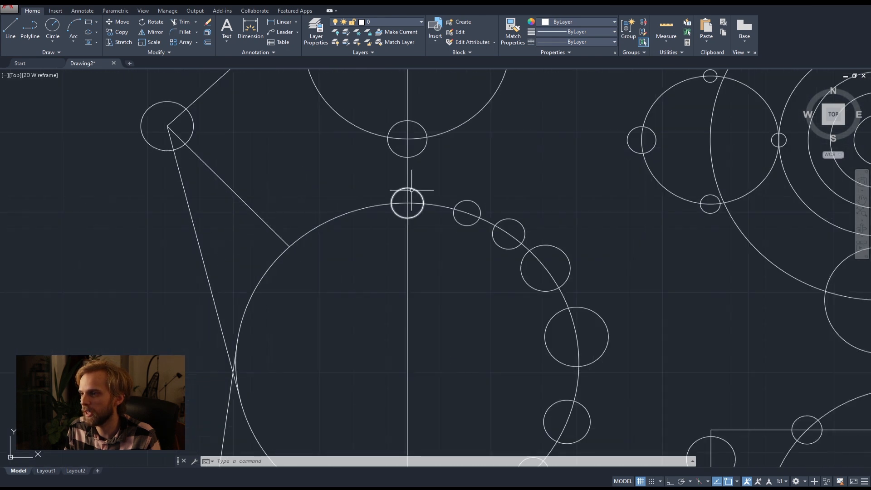
pyautogui.moveTo(548, 143); pyautogui.dragTo(404, 253, button='middle')
pyautogui.scroll(-2, 411, 254)
pyautogui.moveTo(524, 283); pyautogui.dragTo(354, 190, button='middle')
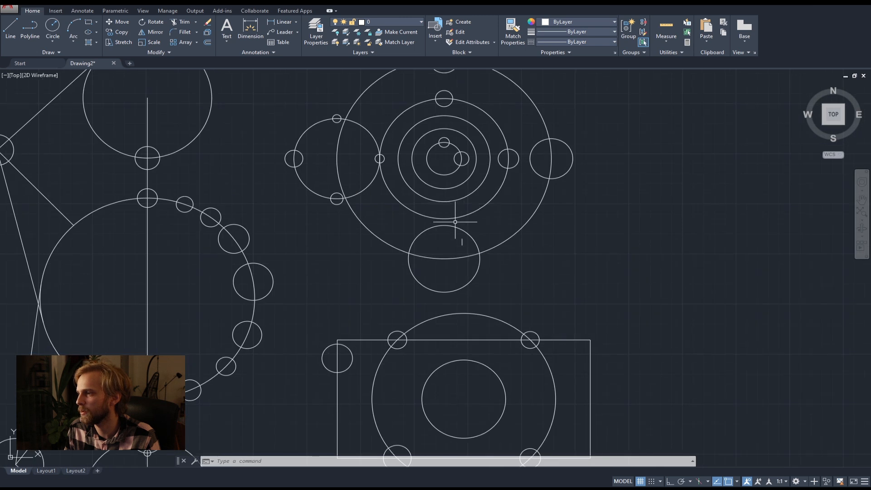
pyautogui.scroll(-4, 486, 223)
pyautogui.click(577, 253)
pyautogui.click(410, 137)
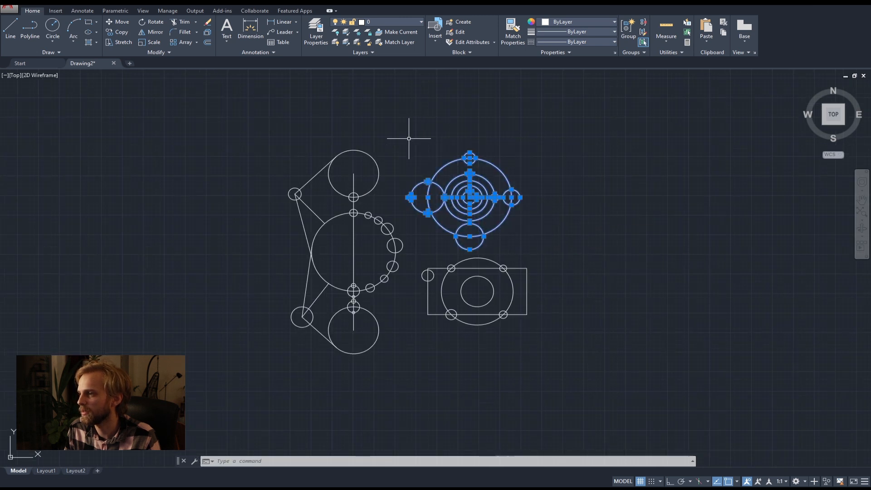
pyautogui.scroll(2, 442, 161)
pyautogui.moveTo(442, 161); pyautogui.dragTo(398, 197, button='middle')
pyautogui.scroll(-3, 394, 215)
pyautogui.scroll(3, 394, 252)
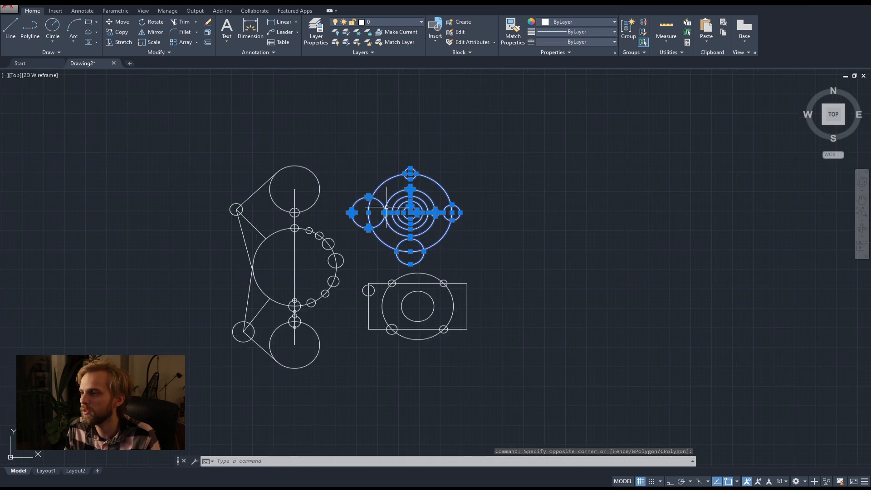
pyautogui.moveTo(293, 328); pyautogui.dragTo(358, 230, button='middle')
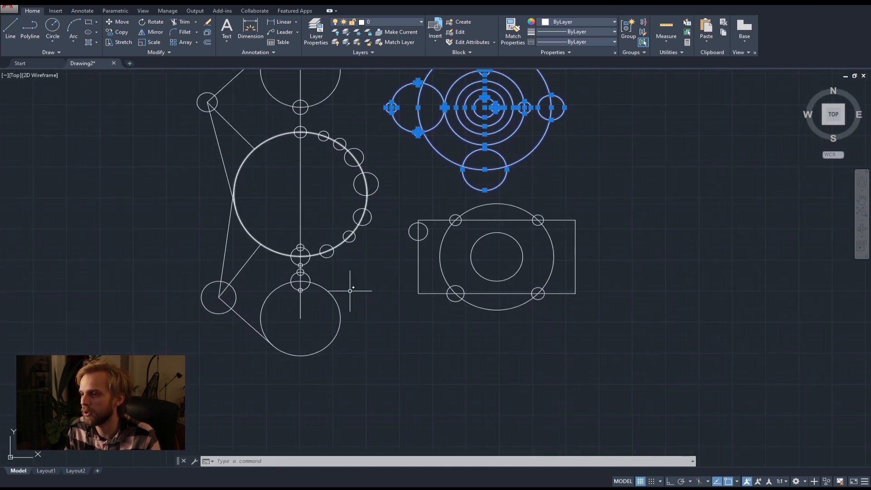
pyautogui.moveTo(327, 334); pyautogui.dragTo(356, 246, button='middle')
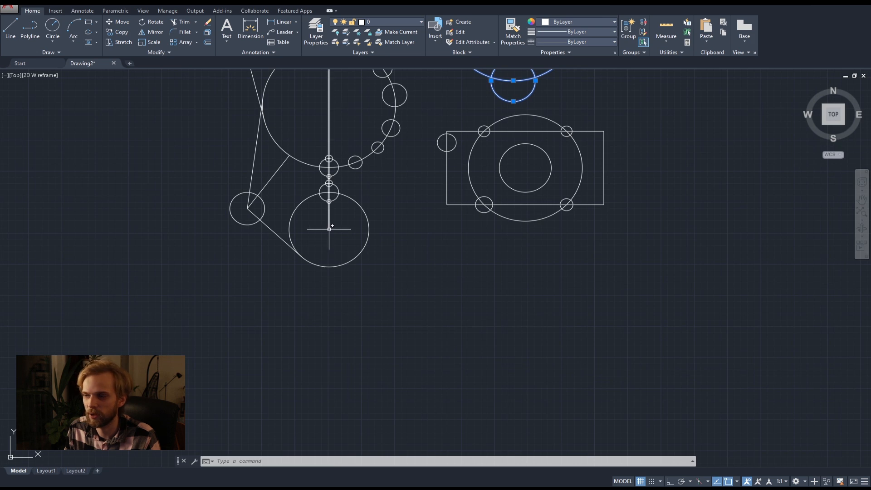
# Start moving the selected circle group, using the centre of the concentric circles as the base point.
pyautogui.moveTo(445, 175); pyautogui.dragTo(402, 273, button='middle')
pyautogui.moveTo(396, 194); pyautogui.dragTo(396, 247, button='middle')
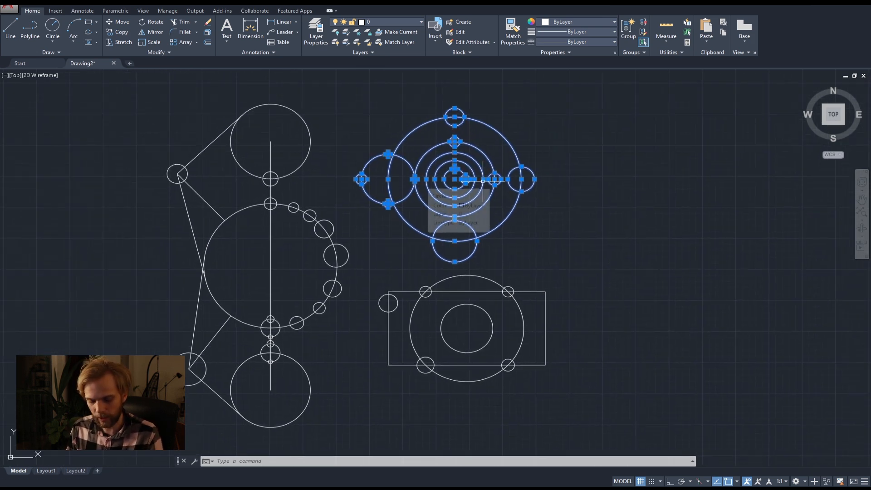
pyautogui.write('m')
pyautogui.press('Return')
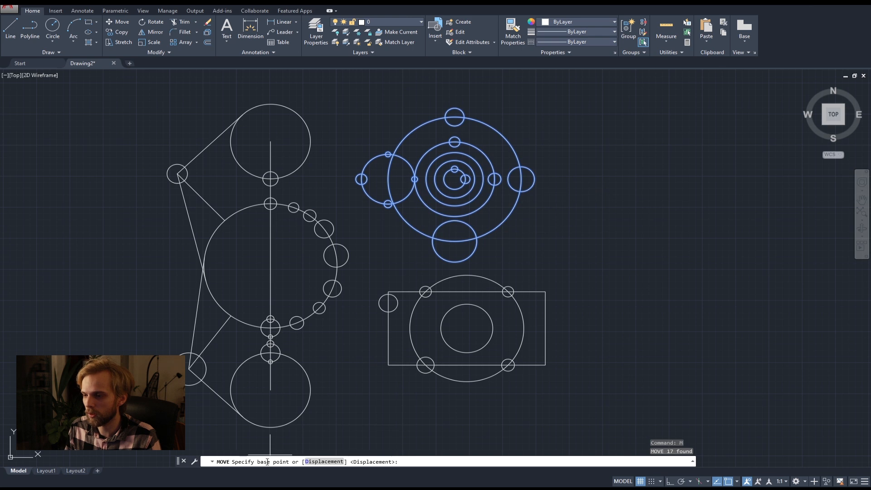
pyautogui.scroll(4, 460, 179)
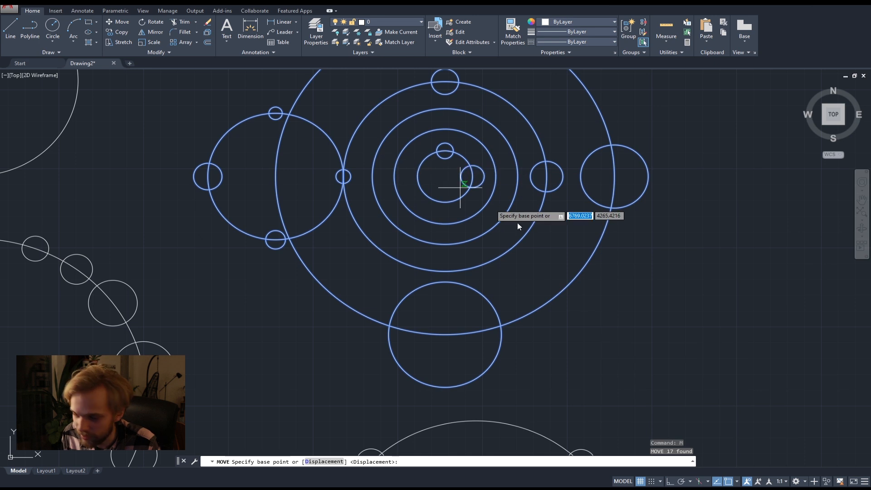
pyautogui.click(737, 481)
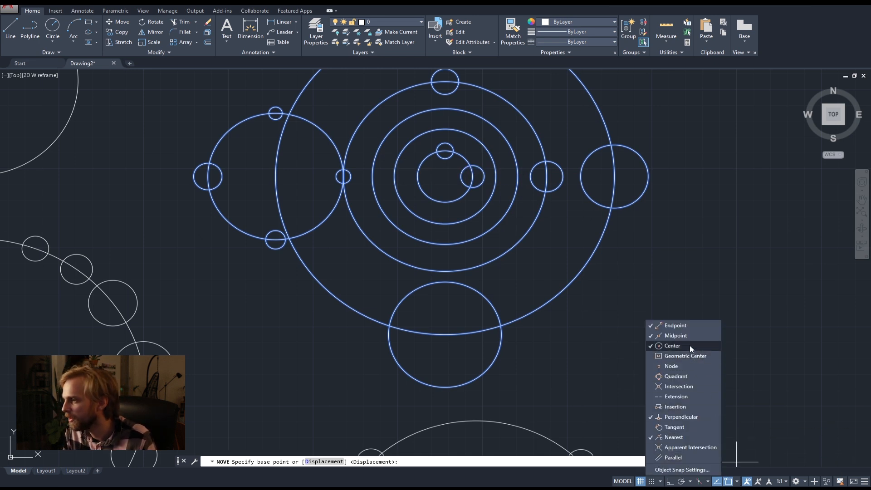
pyautogui.click(736, 461)
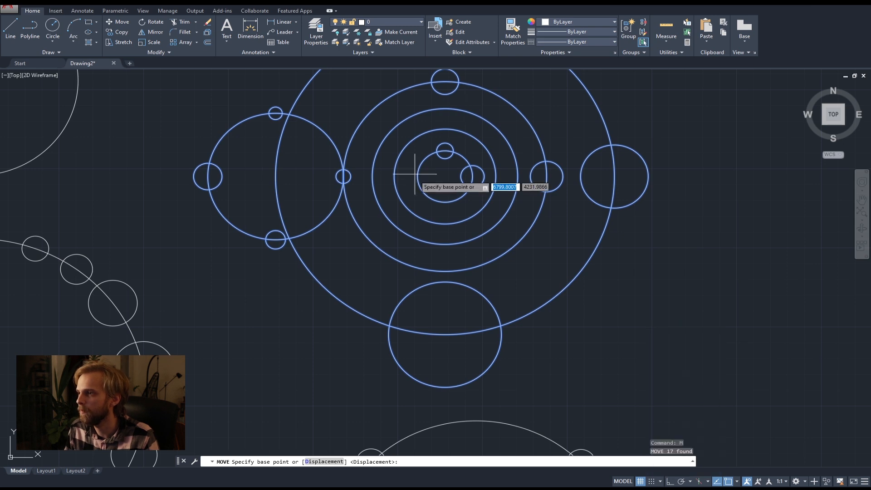
pyautogui.click(444, 176)
# Turn Ortho mode on and back off during the move to demonstrate constrained displacement.
pyautogui.scroll(-4, 447, 179)
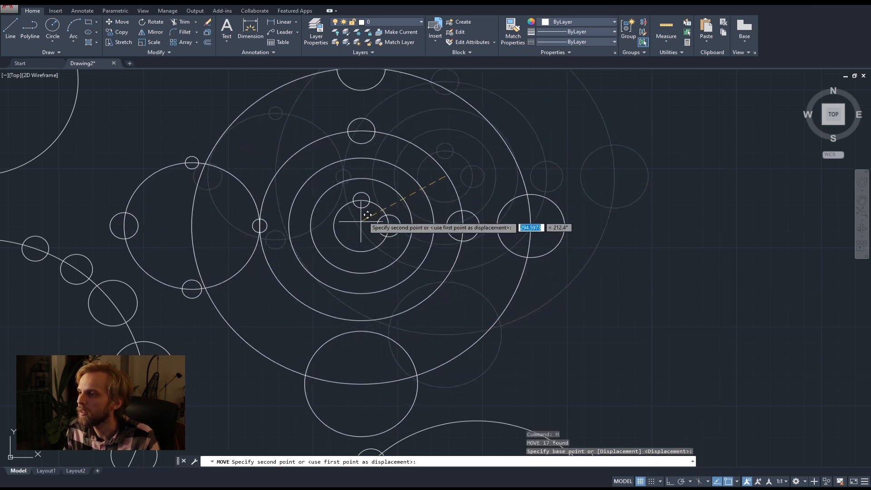
pyautogui.scroll(-2, 423, 207)
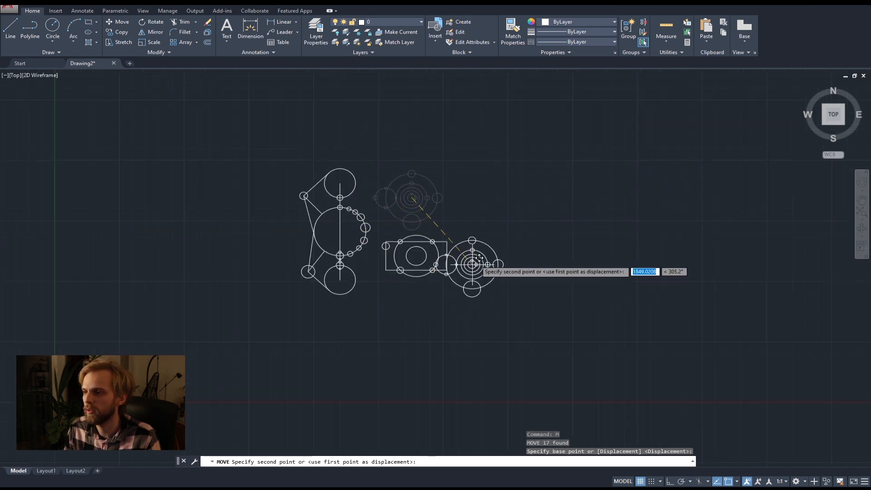
pyautogui.press('F8')
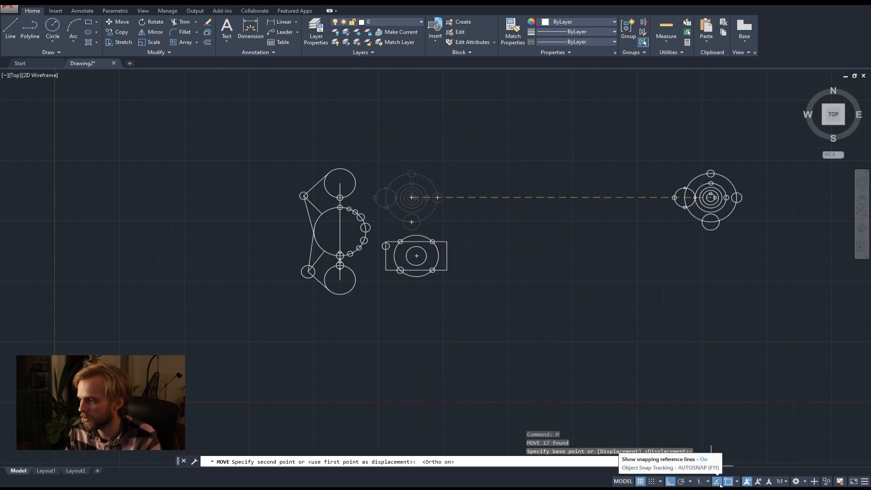
pyautogui.press('F8')
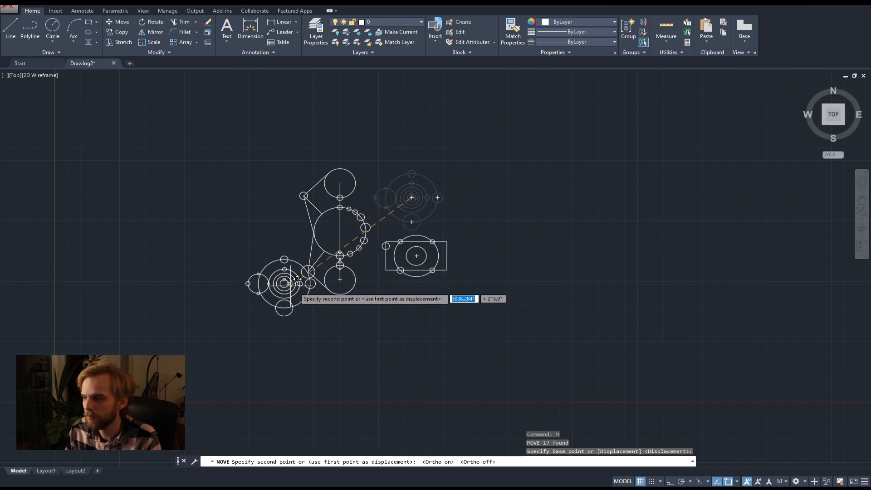
# Place the circle group at the centre of the large circle on the neighbouring figure's vertical line.
pyautogui.scroll(8, 321, 251)
pyautogui.scroll(-5, 493, 205)
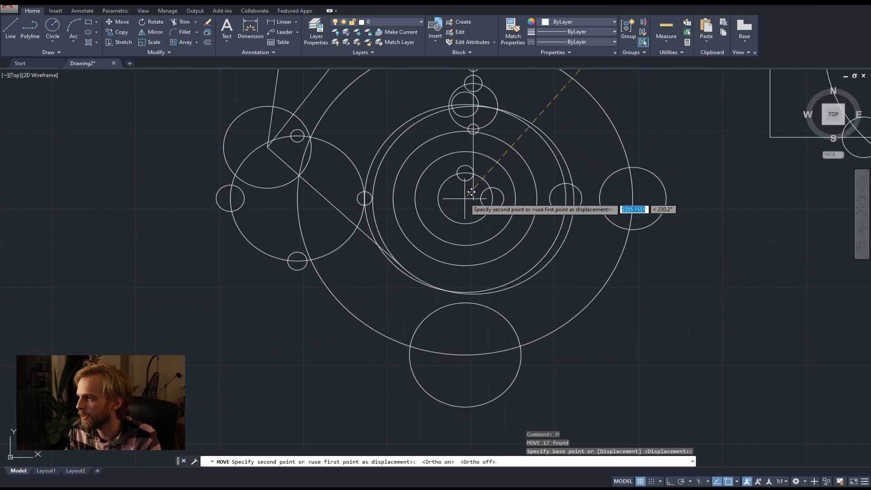
pyautogui.scroll(-2, 480, 193)
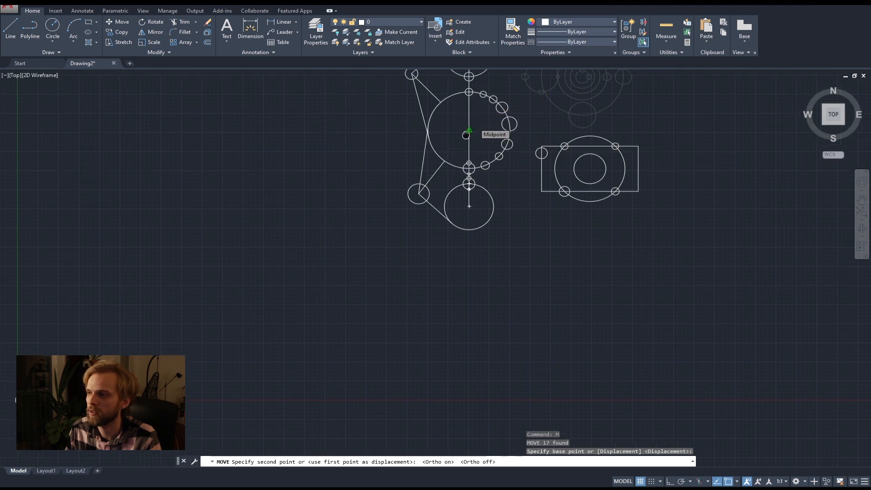
pyautogui.scroll(4, 410, 221)
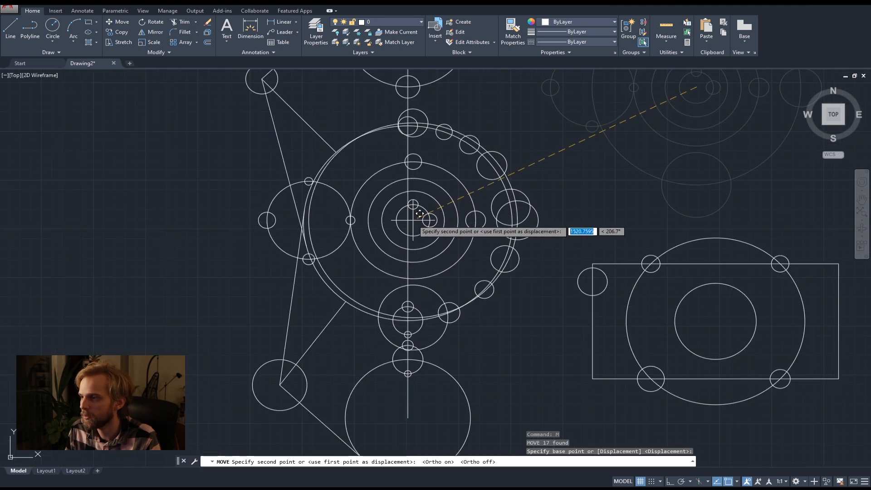
pyautogui.click(414, 216)
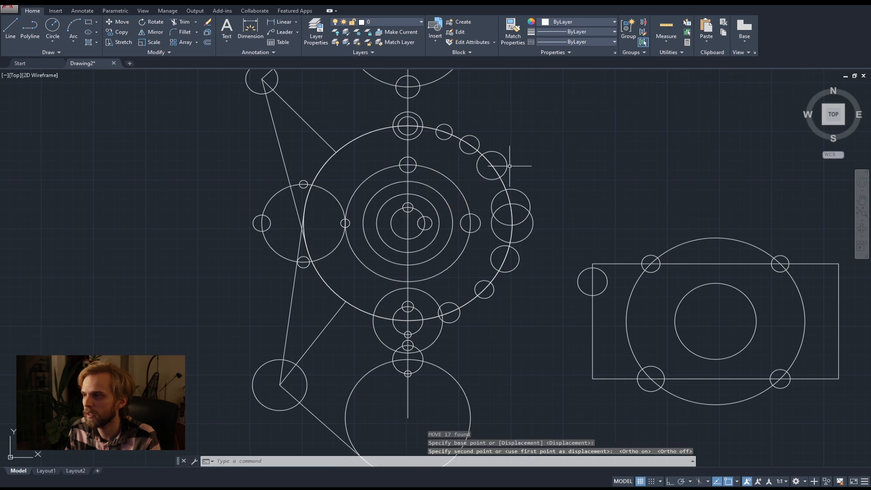
# Select the whole rectangle-and-circles figure and start copying it from the centre of its inner circle.
pyautogui.scroll(-4, 567, 231)
pyautogui.moveTo(526, 227); pyautogui.dragTo(449, 236, button='middle')
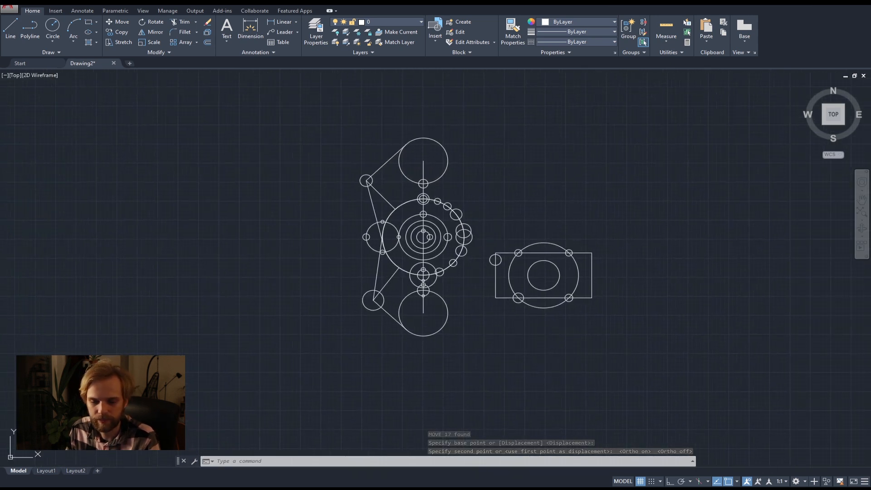
pyautogui.click(627, 346)
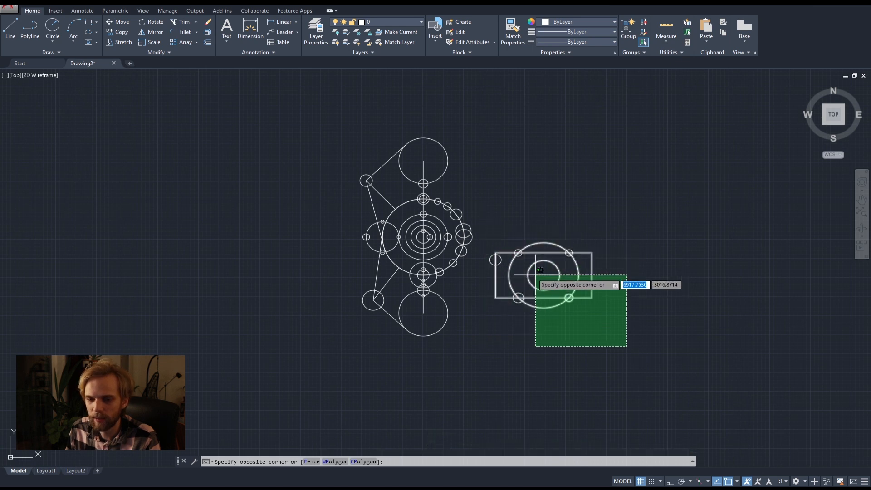
pyautogui.click(480, 227)
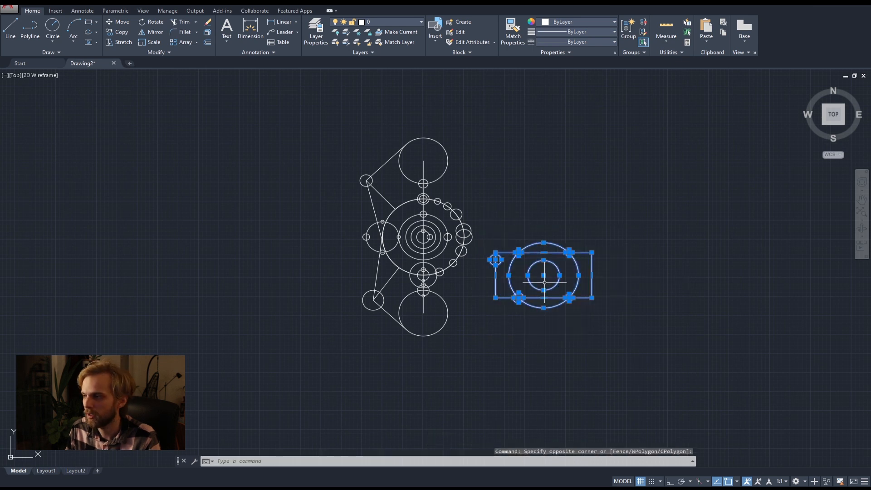
pyautogui.scroll(3, 547, 270)
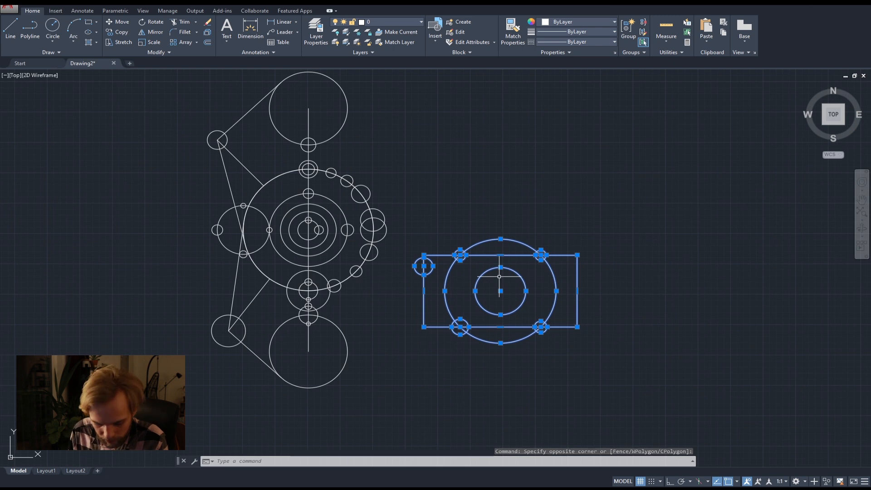
pyautogui.write('COPY')
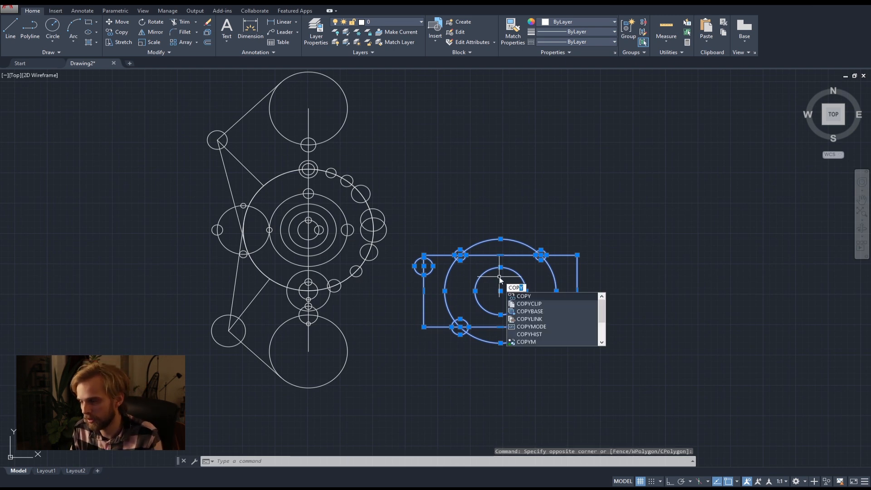
pyautogui.press('BackSpace')
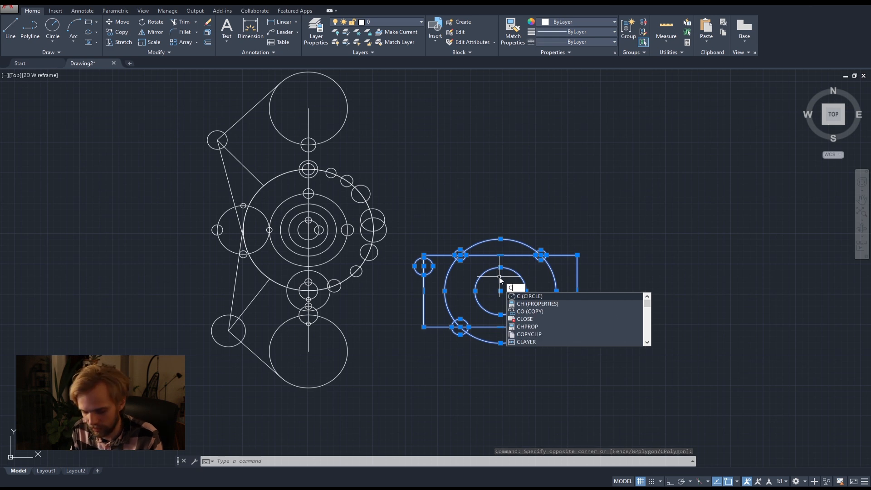
pyautogui.write('O')
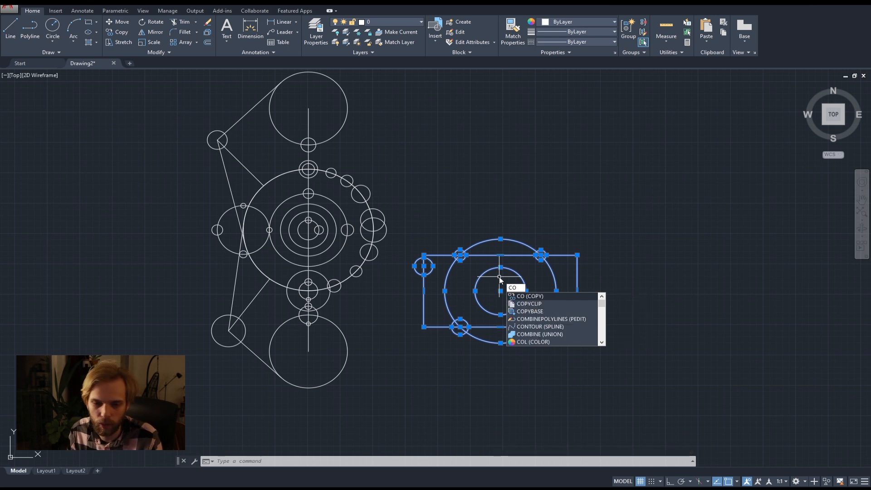
pyautogui.write('PY')
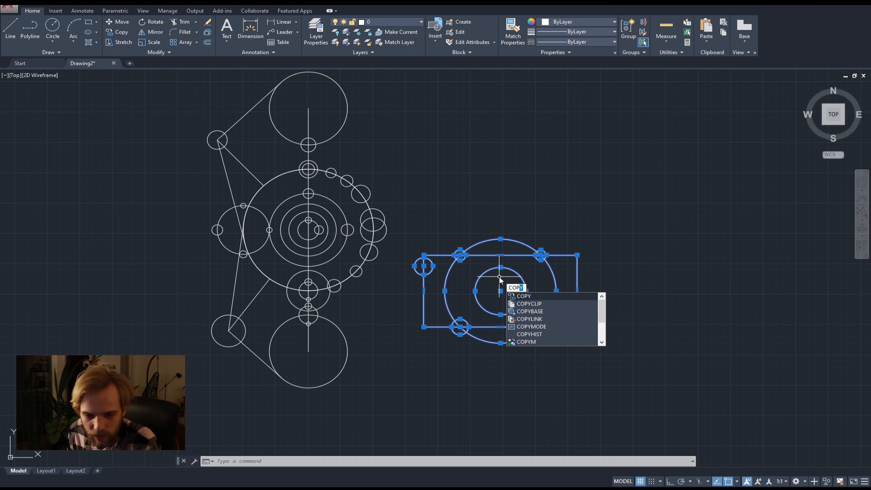
pyautogui.press('Return')
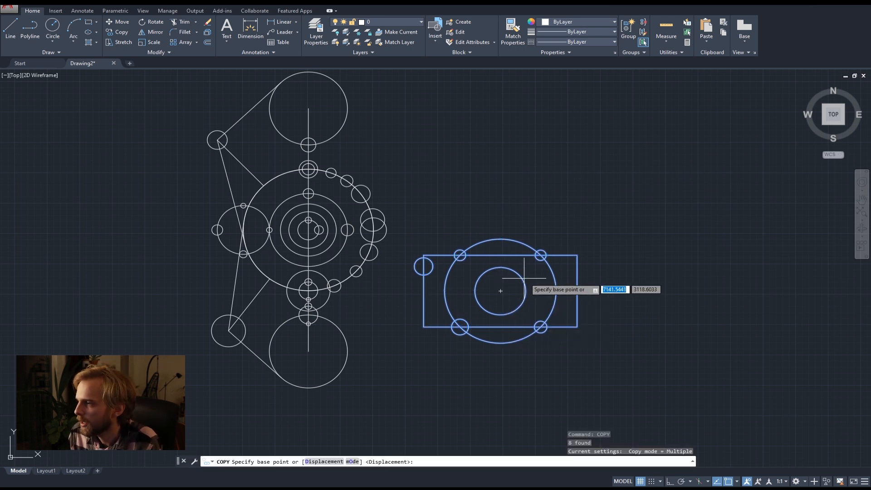
pyautogui.click(500, 290)
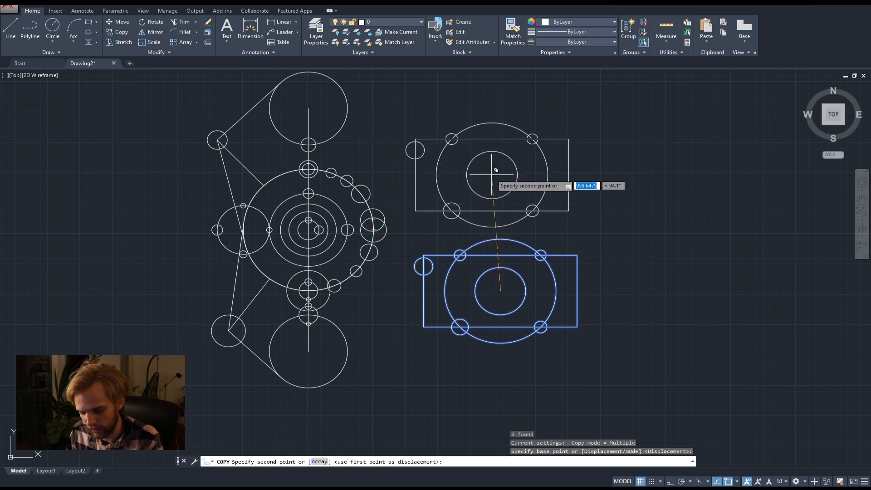
# With Ortho on, place two copies straight above the original, at distances of about 996 and 2054.
pyautogui.press('F8')
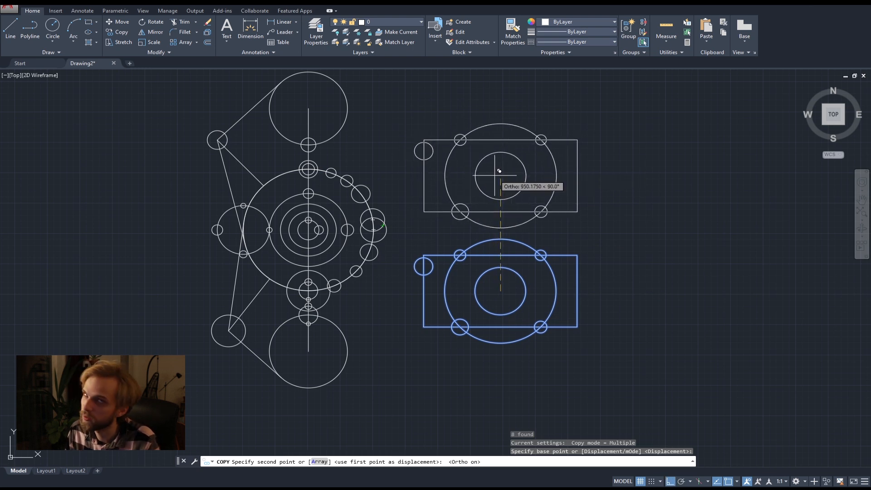
pyautogui.moveTo(499, 171); pyautogui.dragTo(454, 248, button='middle')
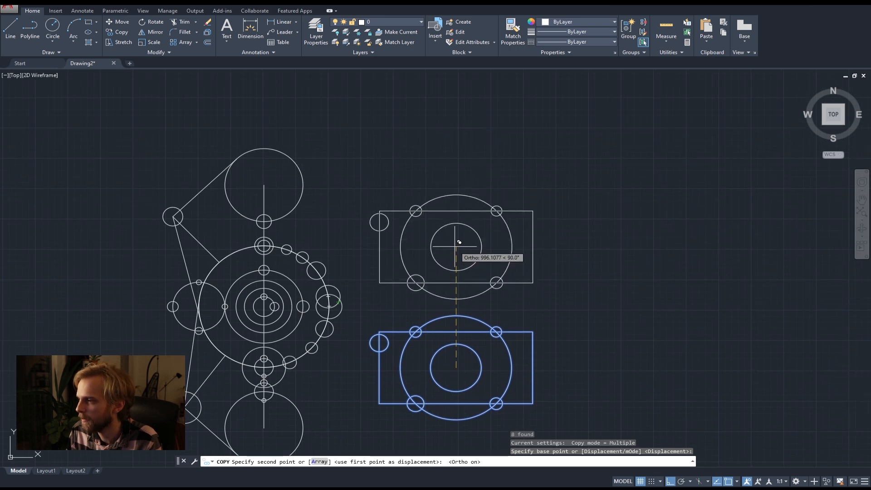
pyautogui.click(459, 243)
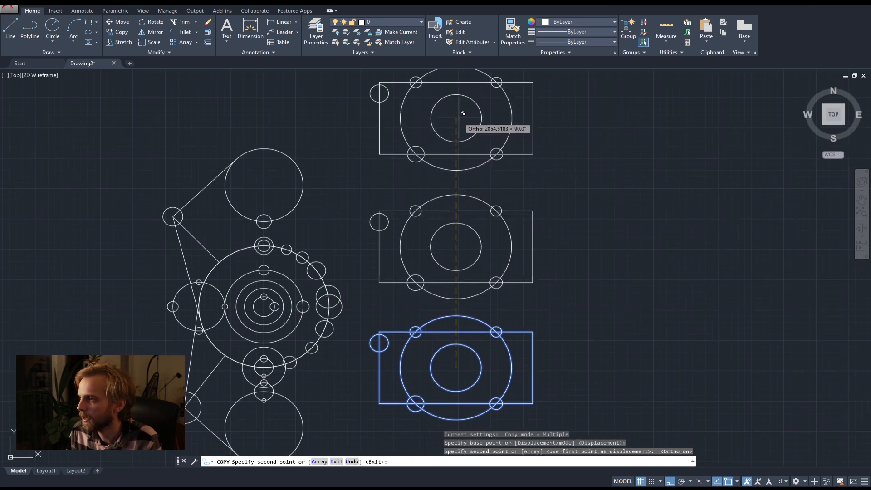
pyautogui.moveTo(607, 317); pyautogui.dragTo(451, 201, button='middle')
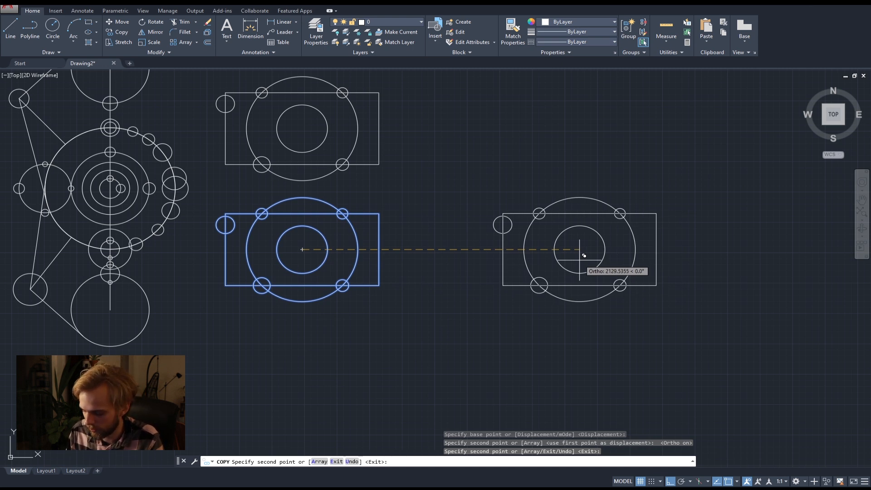
# Place another copy of the figure 500 units horizontally to the right of the original and finish copying.
pyautogui.write('500')
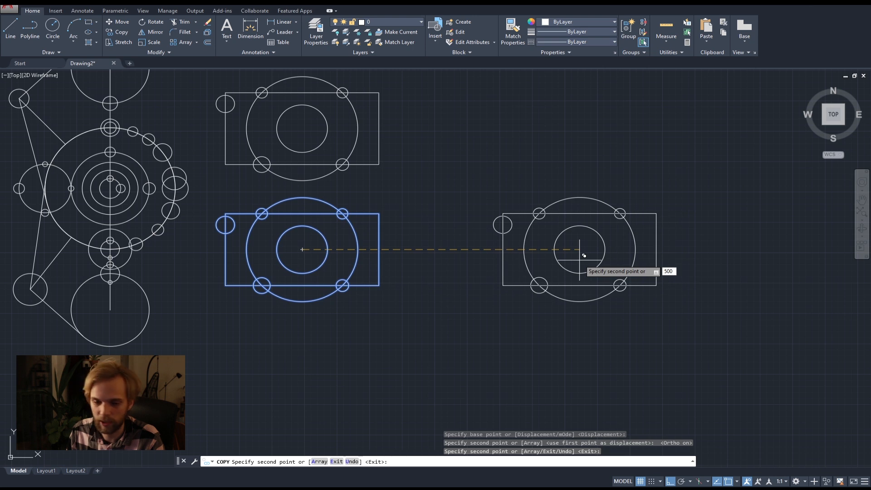
pyautogui.press('Return')
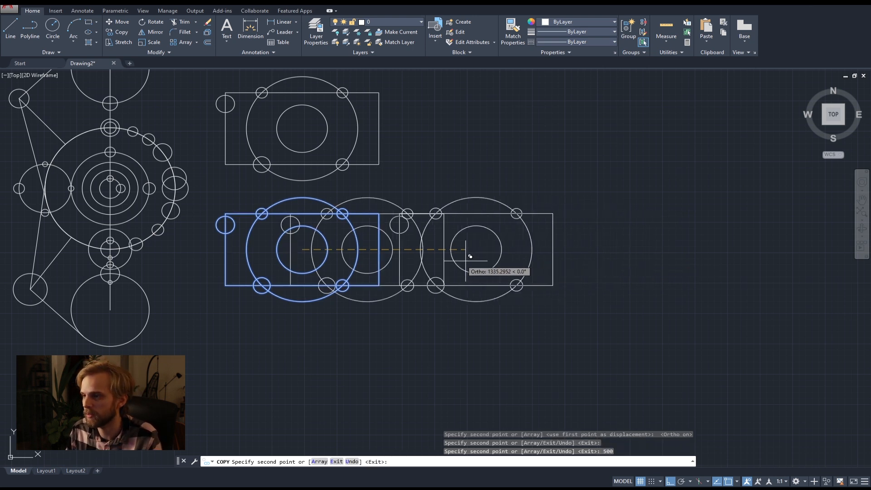
pyautogui.press('Escape')
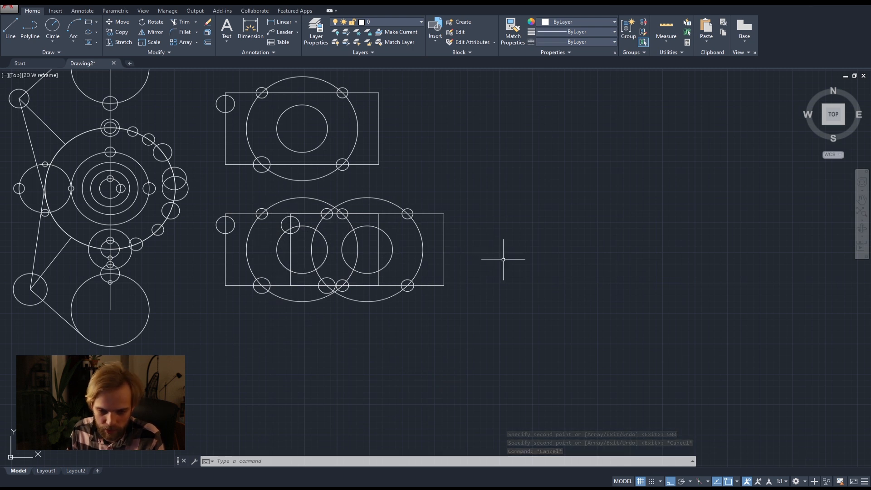
# Scale the small circle on the topmost copy's left edge by a factor of 5 from the rectangle's upper-left corner, and undo it.
pyautogui.scroll(-2, 483, 248)
pyautogui.moveTo(441, 221); pyautogui.dragTo(475, 298, button='middle')
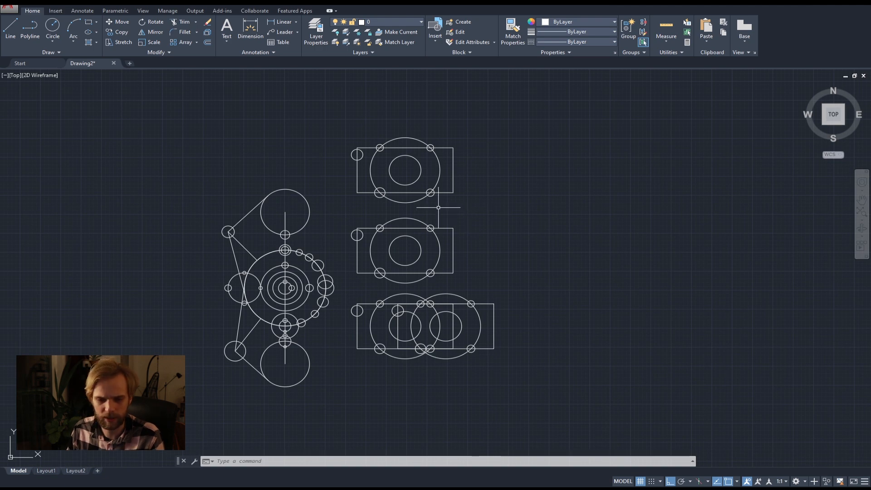
pyautogui.scroll(6, 381, 150)
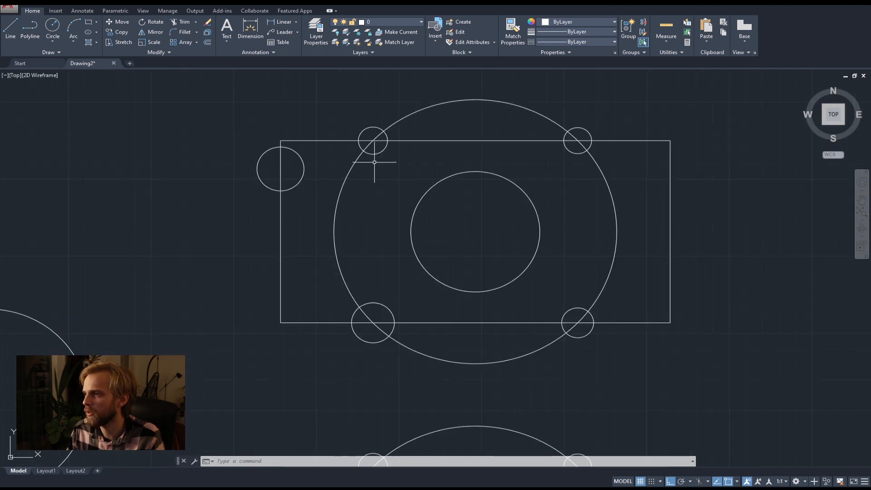
pyautogui.click(300, 162)
pyautogui.click(294, 155)
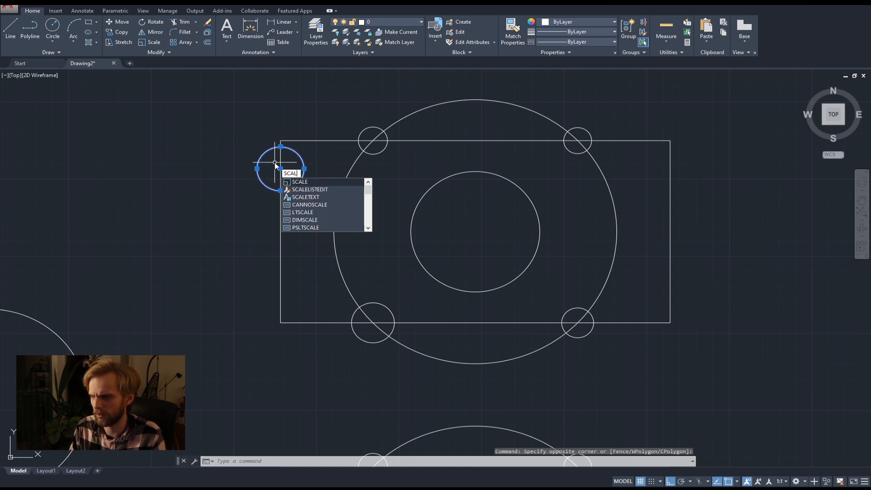
pyautogui.press('BackSpace')
pyautogui.press('BackSpace')
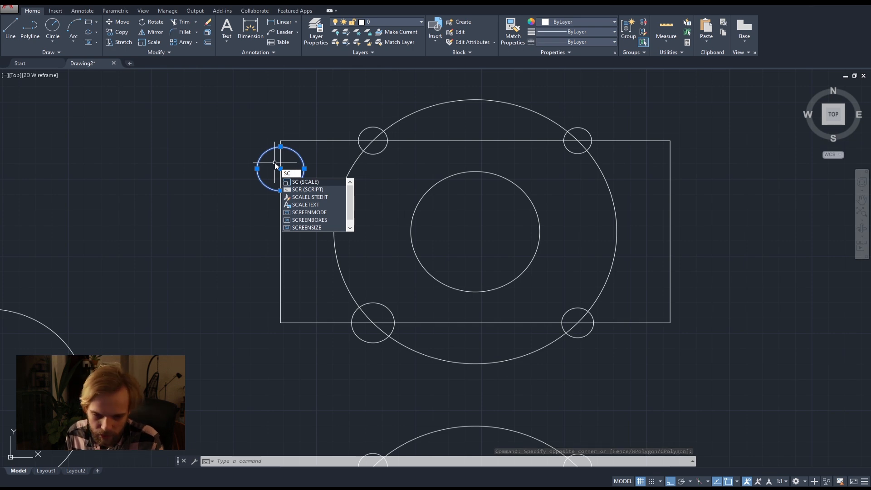
pyautogui.press('Return')
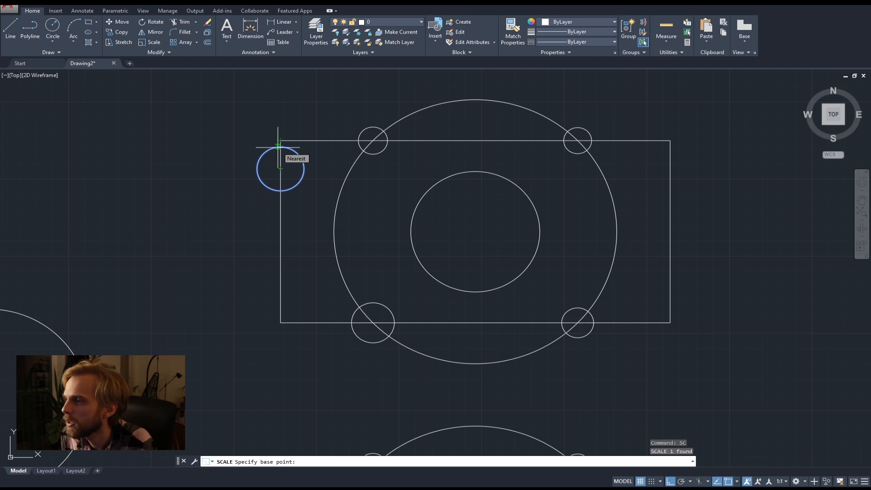
pyautogui.scroll(4, 278, 147)
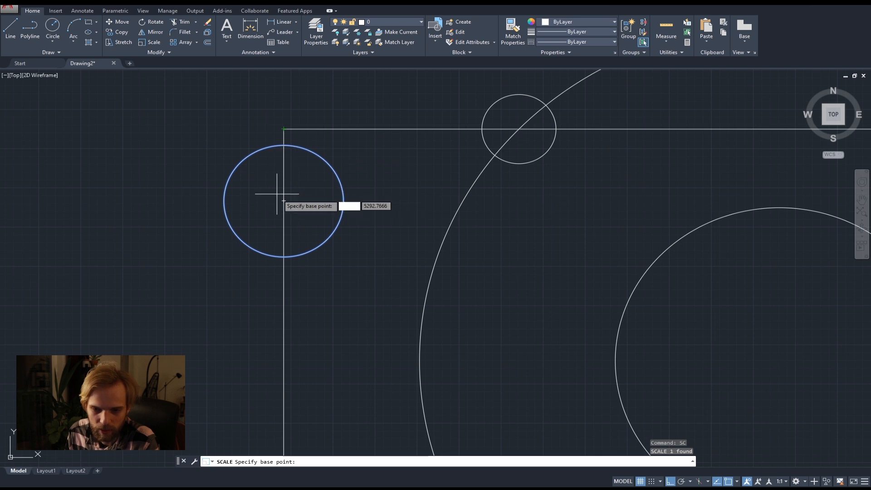
pyautogui.click(284, 128)
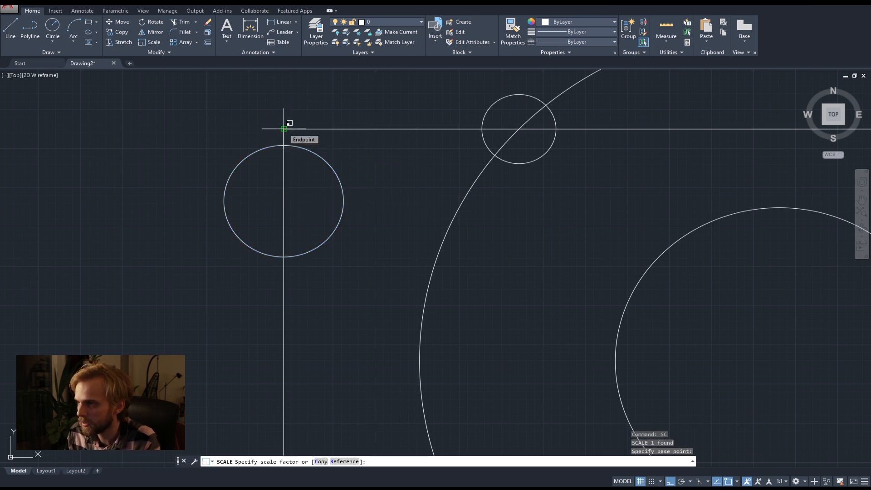
pyautogui.scroll(-5, 283, 129)
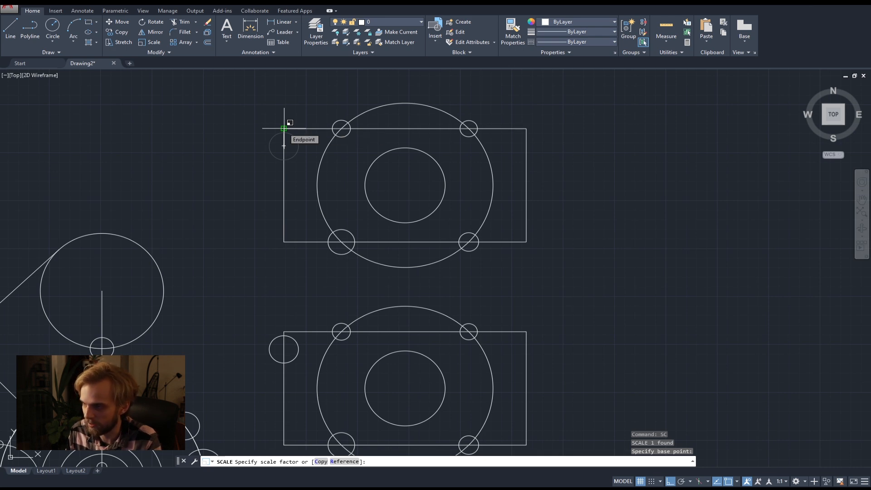
pyautogui.write('5')
pyautogui.press('Return')
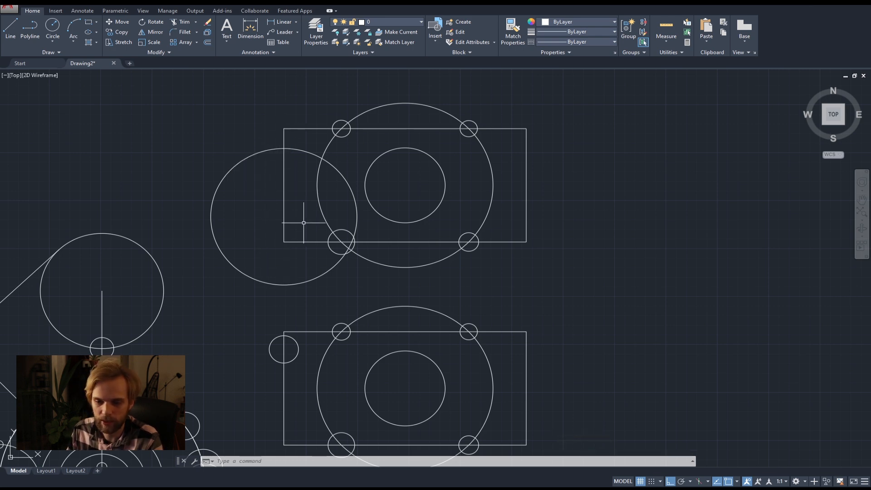
pyautogui.hotkey('ctrl', 'z')
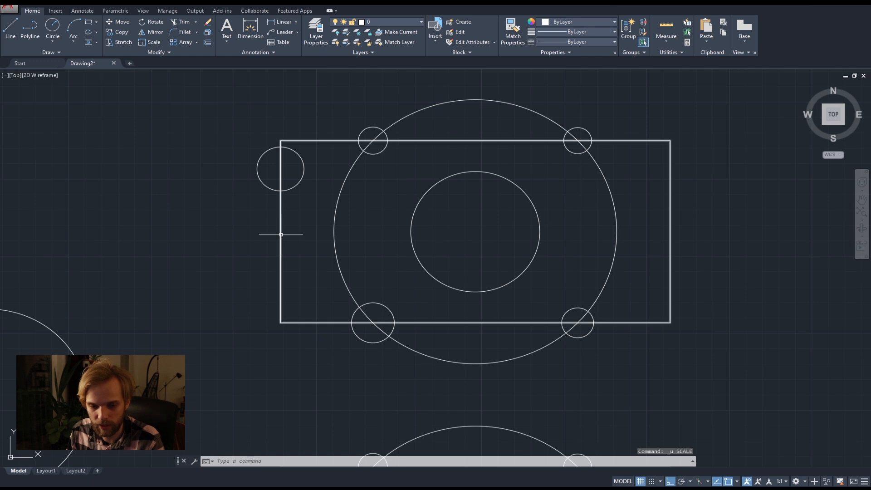
# Scale the small circle on the topmost copy's left edge by 0.5, using the rectangle's upper-left corner as base point.
pyautogui.click(243, 154)
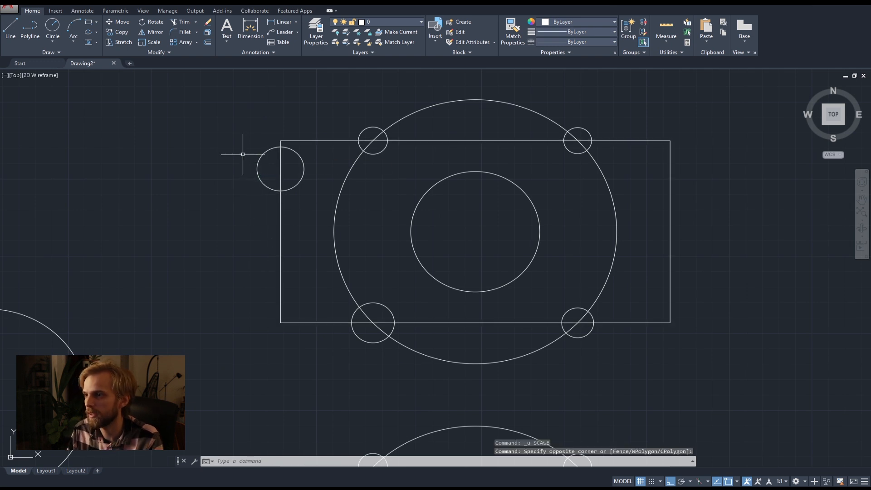
pyautogui.click(267, 172)
pyautogui.click(238, 158)
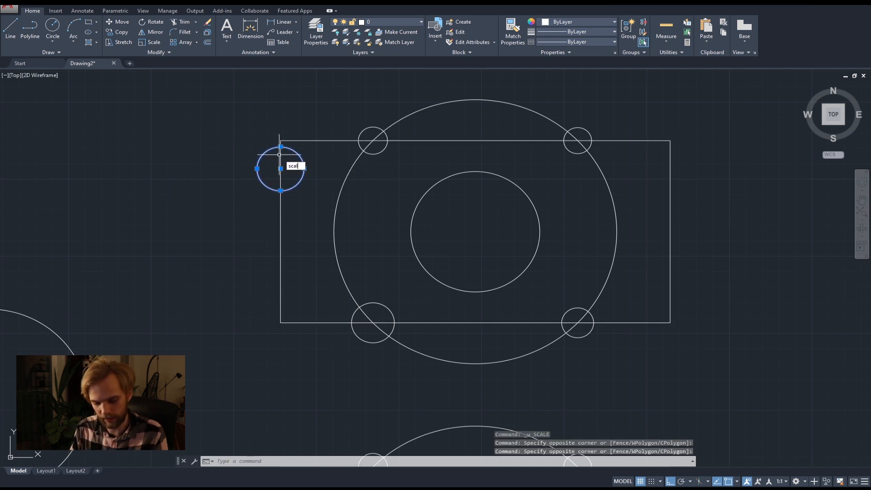
pyautogui.press('Return')
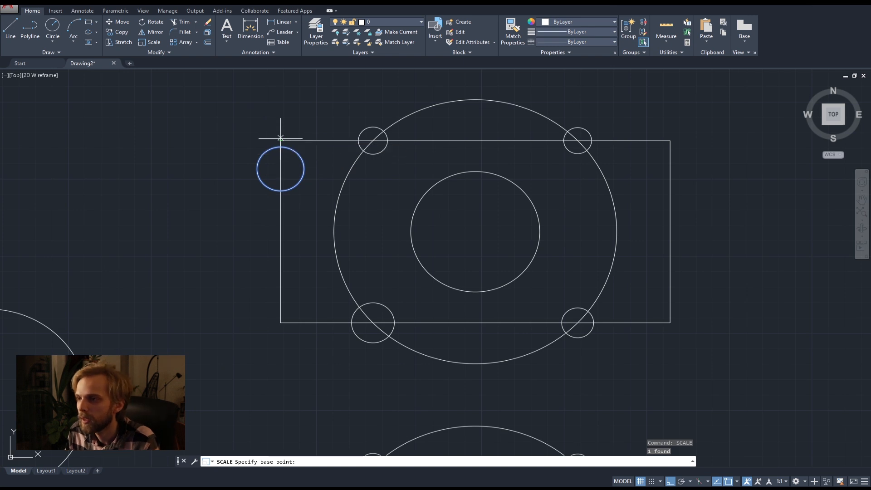
pyautogui.click(281, 139)
pyautogui.scroll(4, 280, 139)
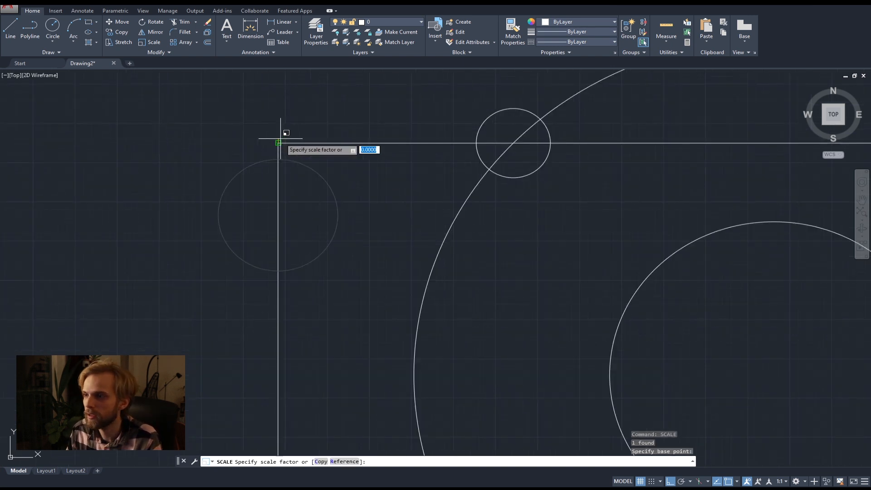
pyautogui.write('0.5')
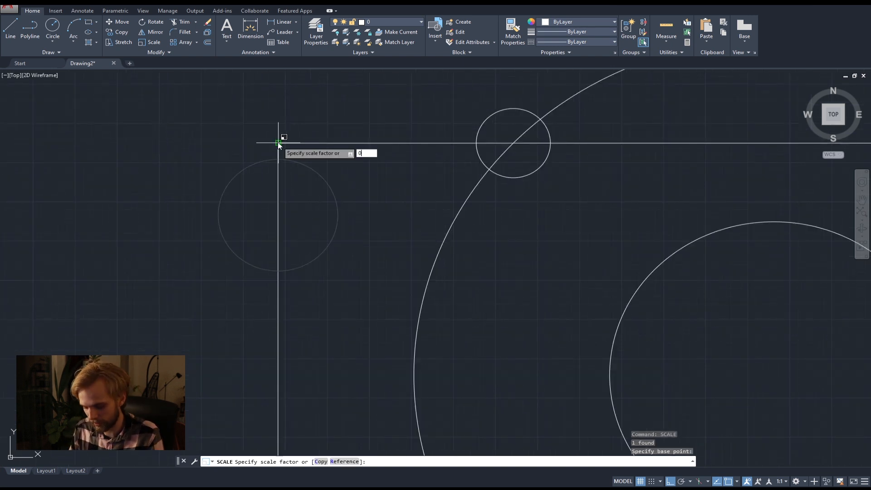
pyautogui.press('Return')
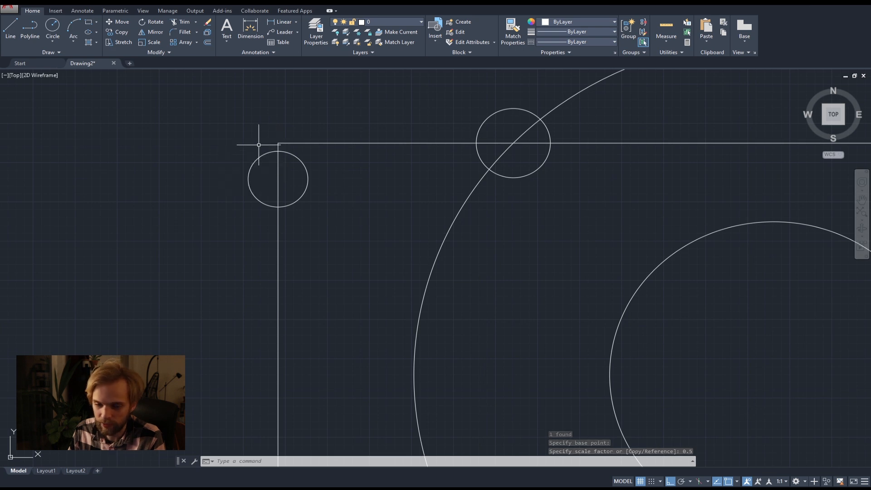
pyautogui.scroll(-8, 319, 193)
pyautogui.moveTo(379, 225); pyautogui.dragTo(365, 191, button='middle')
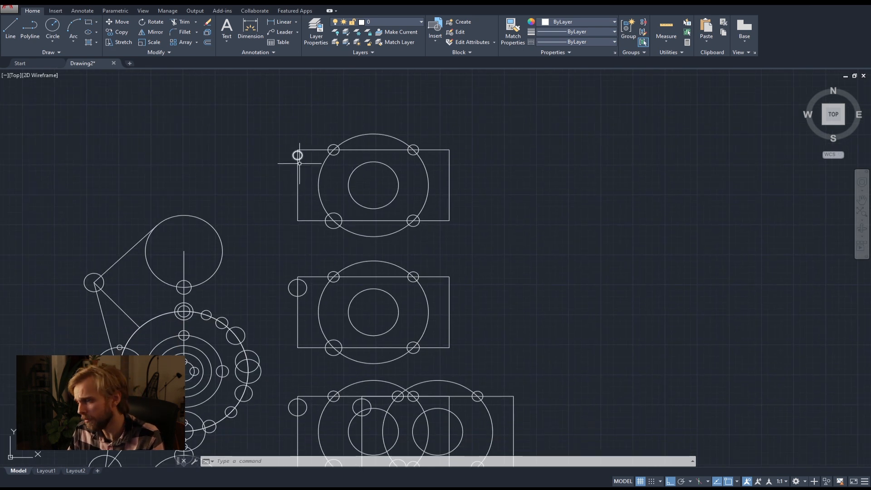
pyautogui.moveTo(321, 237); pyautogui.dragTo(323, 199, button='middle')
pyautogui.moveTo(370, 253); pyautogui.dragTo(377, 228, button='middle')
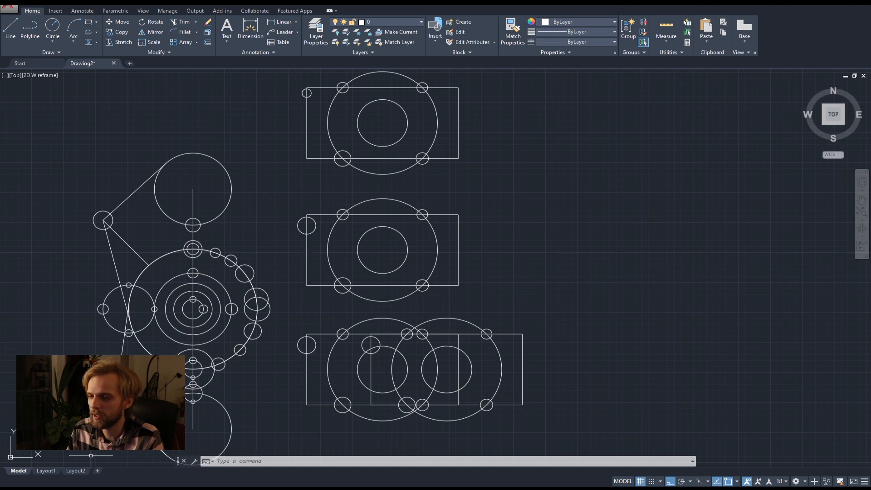
# Switch to the course's AutoCAD command list in the browser and highlight the Mirror ("MI") entry.
pyautogui.hotkey('alt', 'Tab')
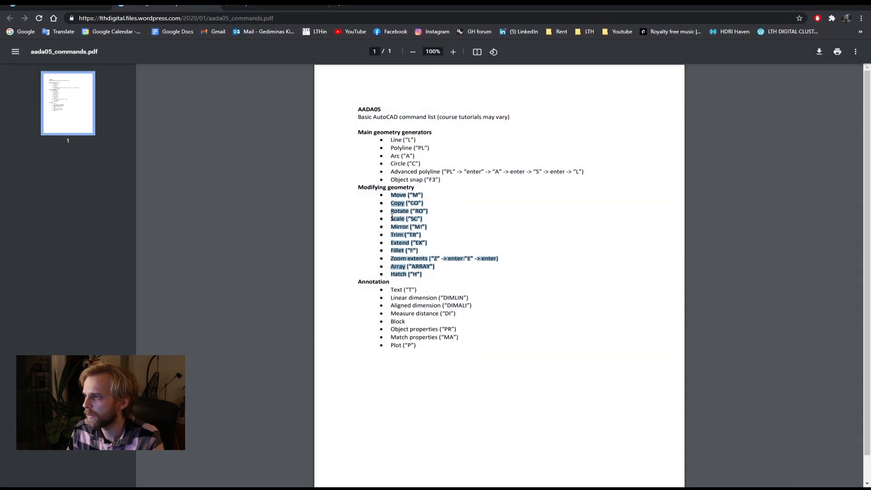
pyautogui.click(392, 217)
pyautogui.moveTo(420, 227); pyautogui.dragTo(427, 227)
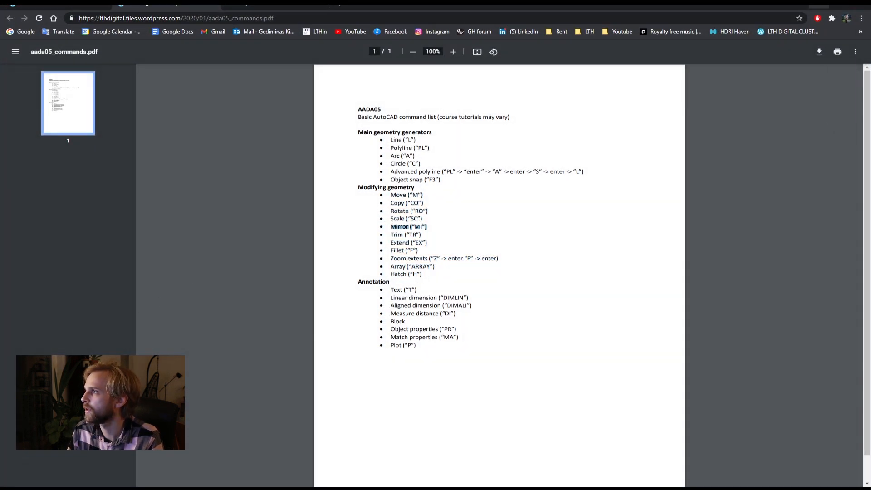
# Return to the AutoCAD drawing and delete all the rectangle-and-circles figures beside the large circle figure.
pyautogui.hotkey('alt', 'Tab')
pyautogui.click(515, 374)
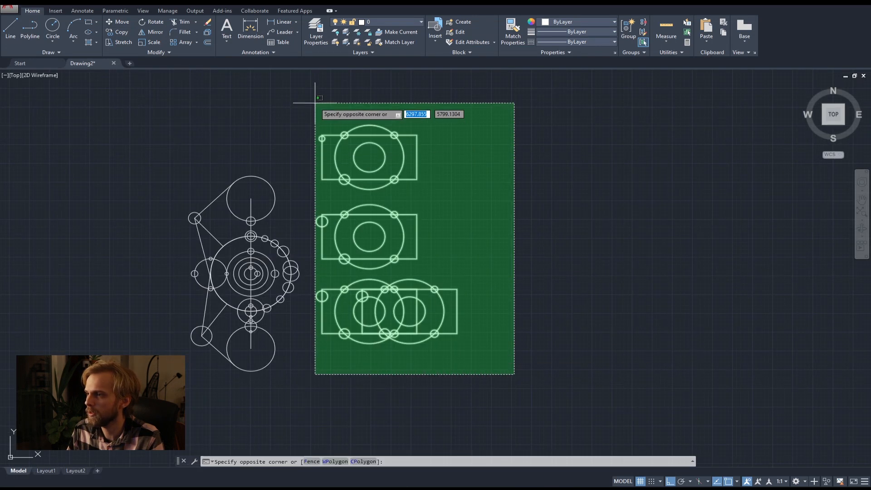
pyautogui.click(311, 104)
pyautogui.press('Delete')
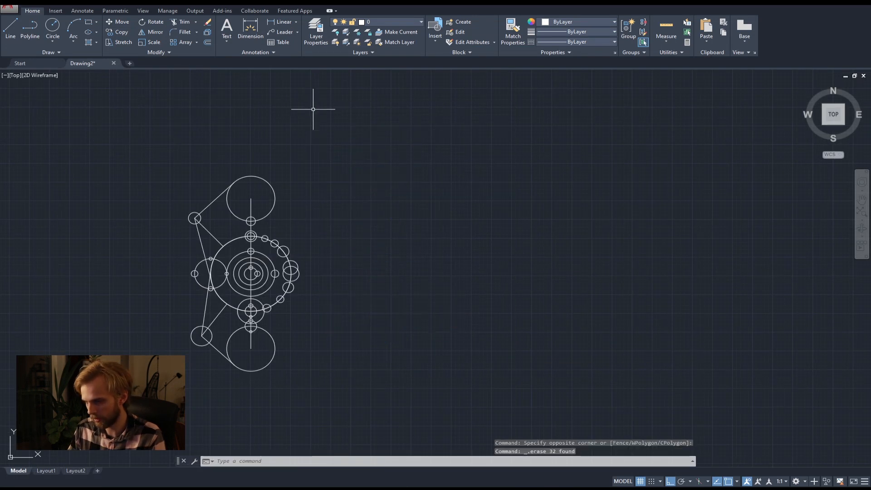
# With Ortho off, mirror the whole figure about a slanted line ending at the lowest large circle's centre, keeping the source objects.
pyautogui.click(360, 422)
pyautogui.click(113, 114)
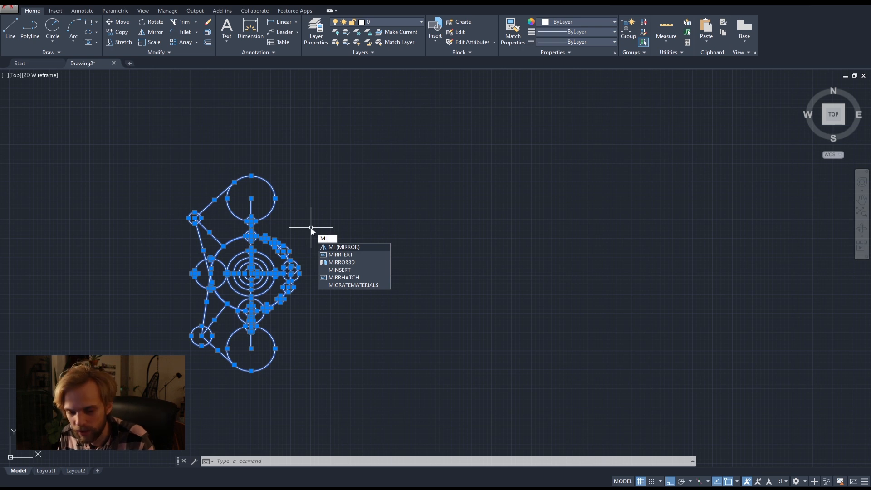
pyautogui.press('Return')
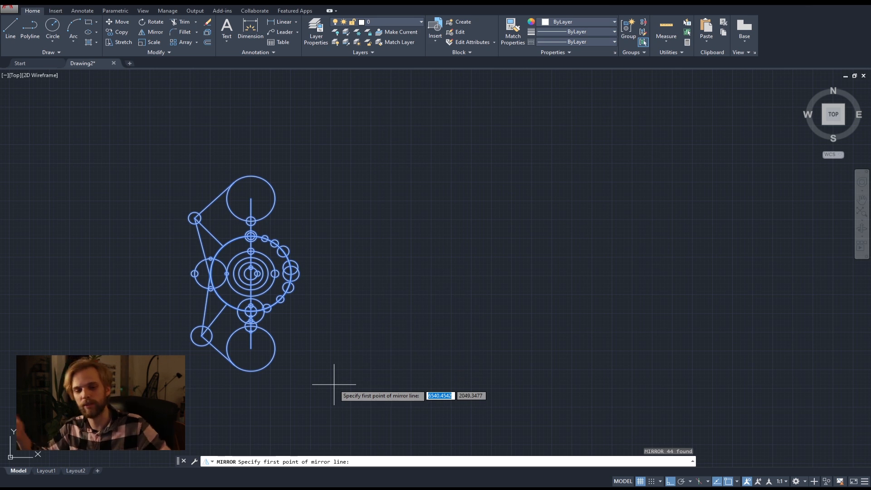
pyautogui.click(312, 159)
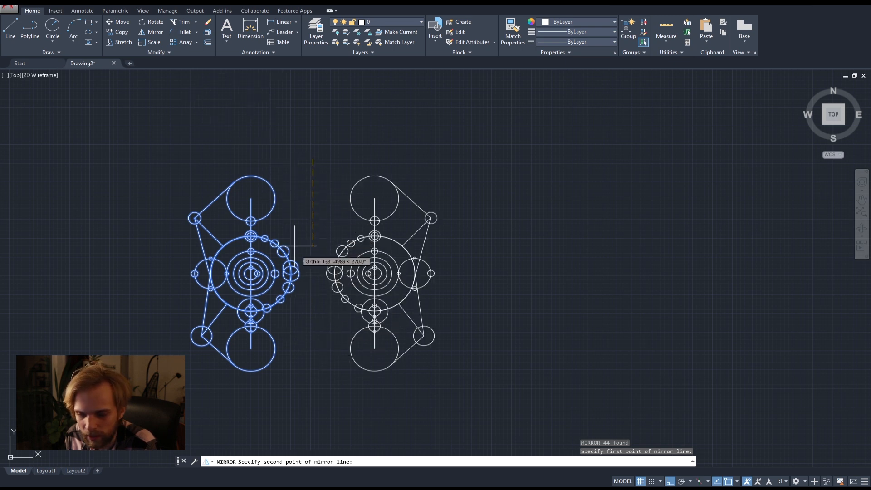
pyautogui.press('F8')
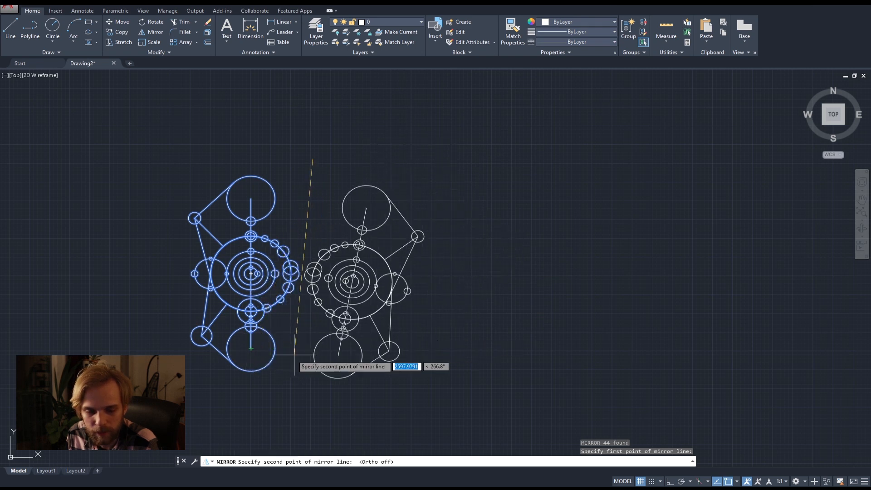
pyautogui.click(250, 348)
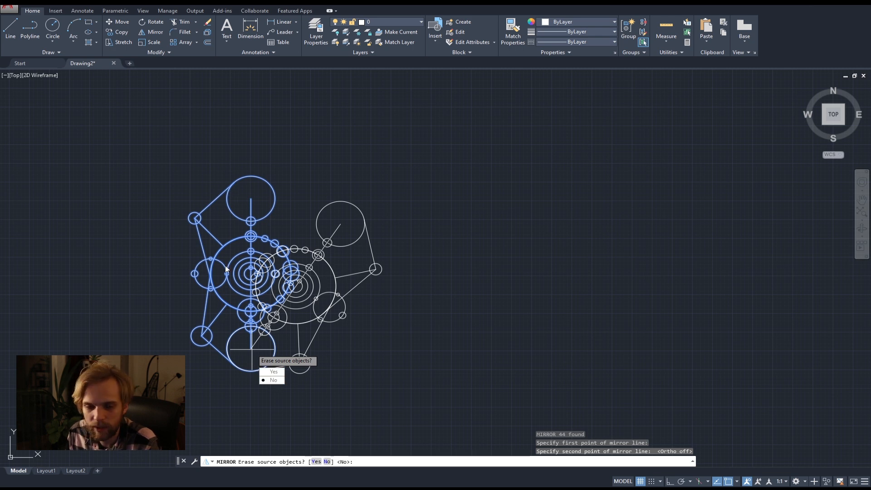
pyautogui.click(276, 381)
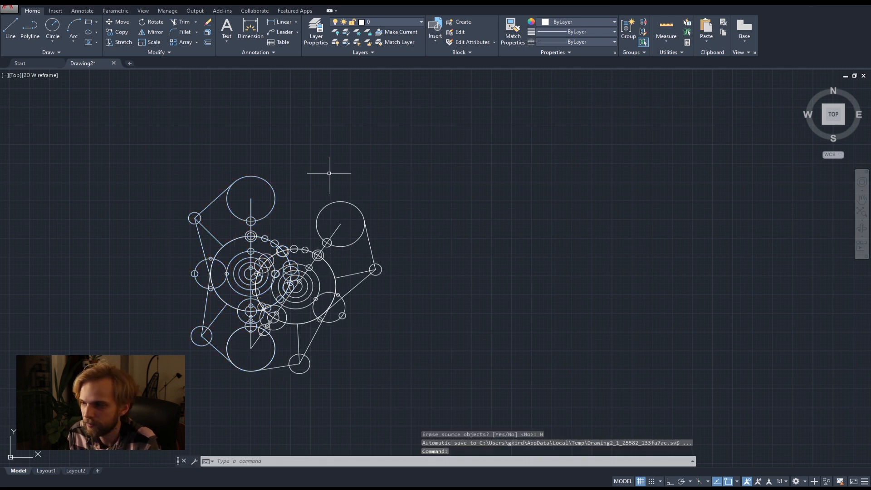
# Mirror both figures about the line joining the centres of their two upper large circles, keeping the source objects.
pyautogui.click(445, 384)
pyautogui.click(143, 146)
pyautogui.write('mi')
pyautogui.press('Return')
pyautogui.click(246, 192)
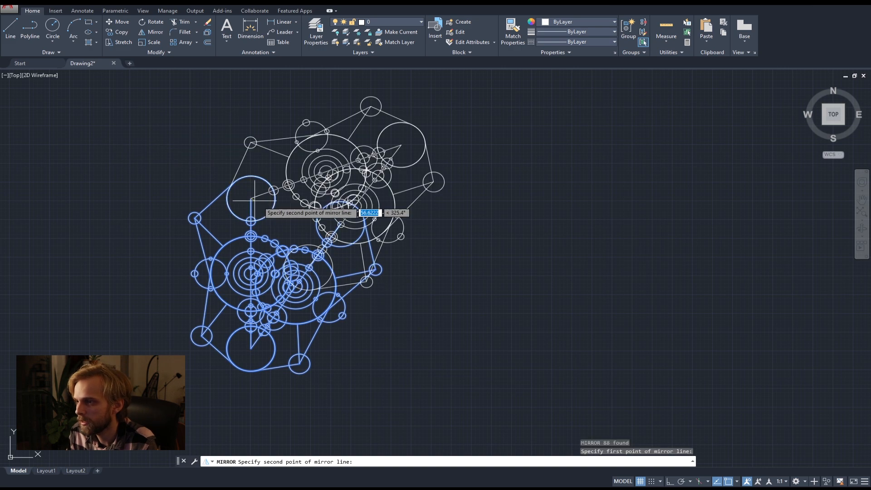
pyautogui.click(340, 223)
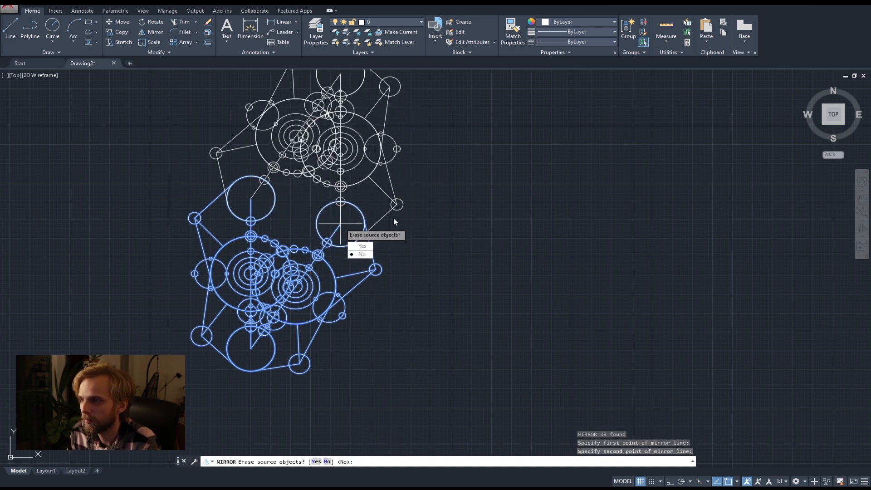
pyautogui.press('Return')
pyautogui.scroll(-3, 349, 222)
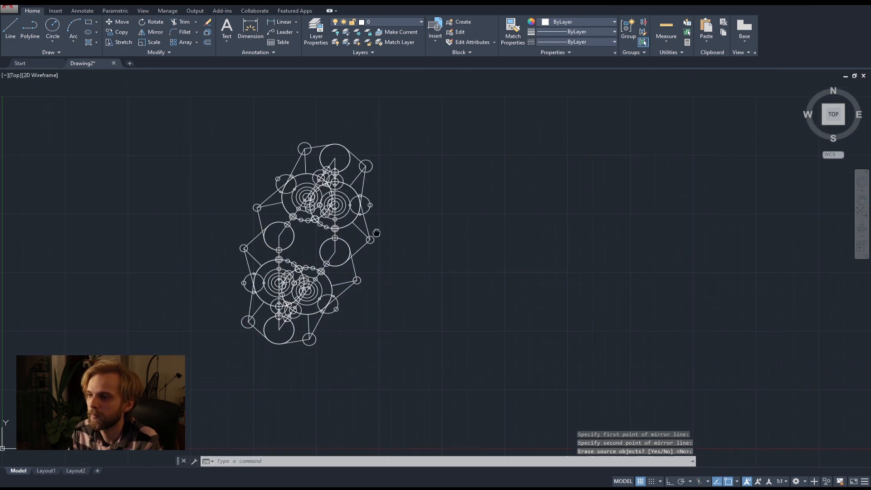
pyautogui.scroll(4, 369, 233)
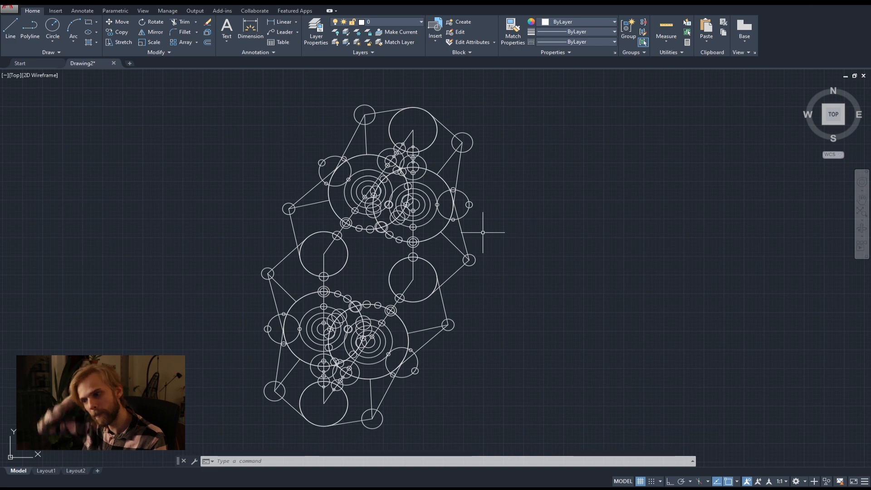
# Switch to the remote AutoCAD Architecture session in the browser and draw a three-sided open frame with one Line command.
pyautogui.hotkey('alt', 'Tab')
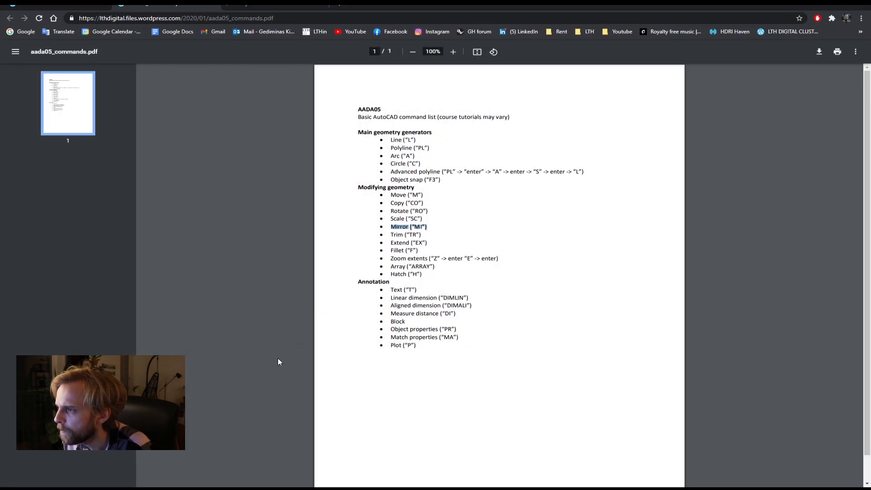
pyautogui.click(269, 5)
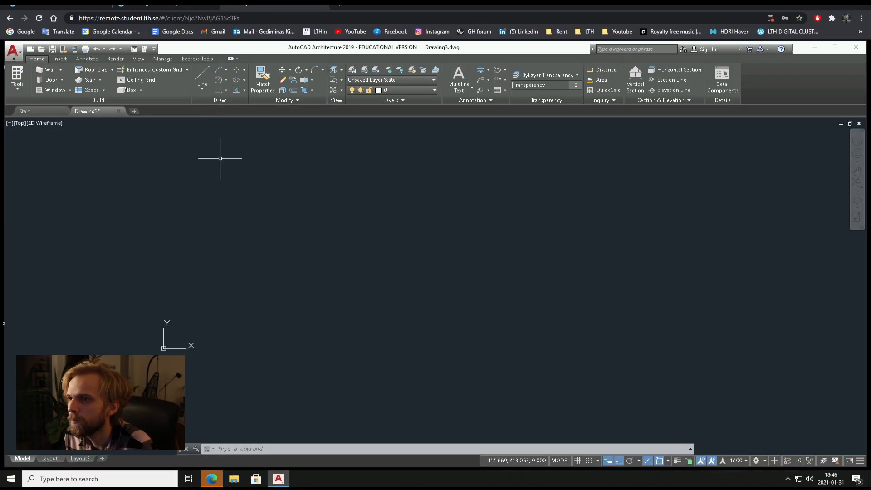
pyautogui.click(201, 77)
pyautogui.click(302, 299)
pyautogui.click(302, 188)
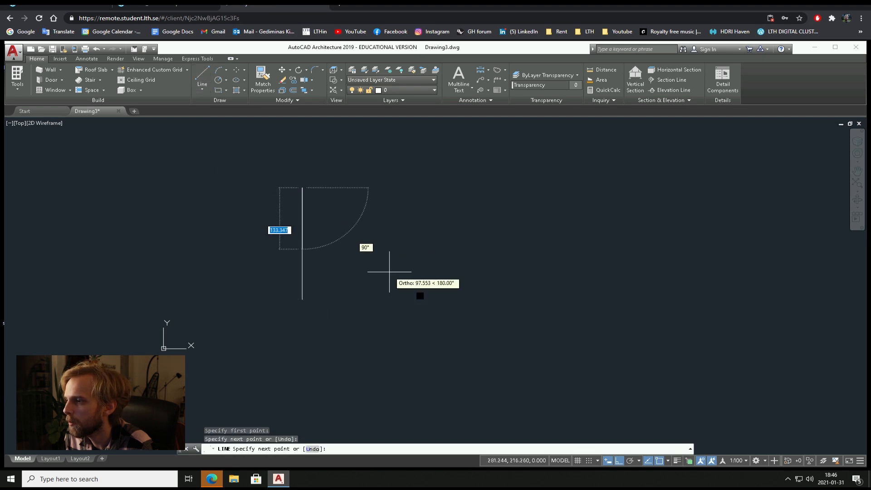
pyautogui.click(430, 188)
pyautogui.click(376, 330)
pyautogui.rightClick(377, 331)
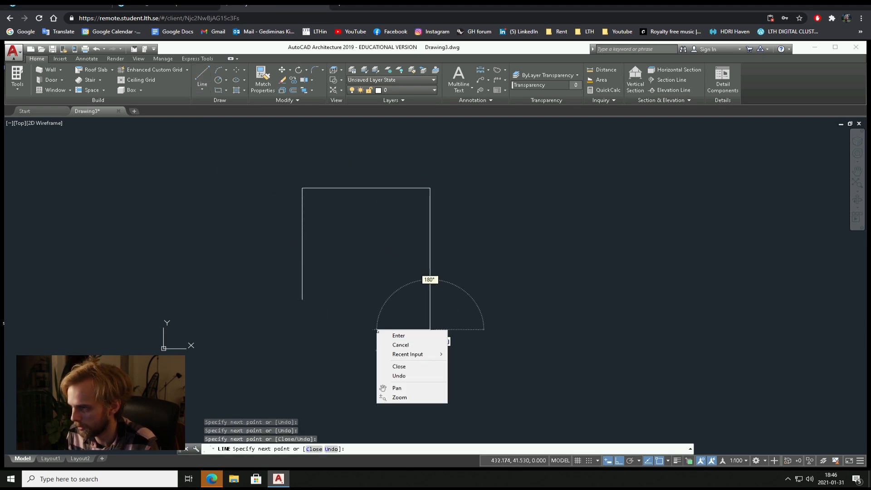
pyautogui.press('Escape')
pyautogui.press('Escape')
pyautogui.press('Escape')
# Select all three frame lines and mirror them about a vertical line beside the frame, keeping the source objects.
pyautogui.click(476, 346)
pyautogui.click(390, 272)
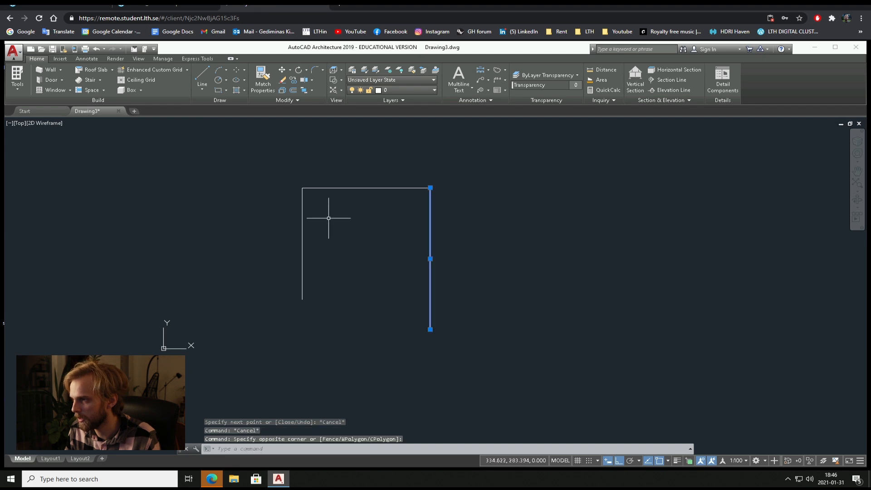
pyautogui.click(483, 275)
pyautogui.click(291, 175)
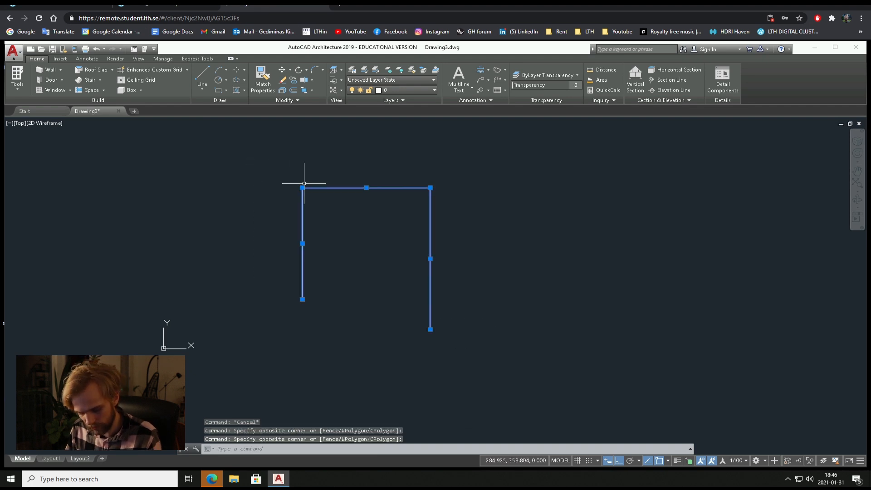
pyautogui.write('mi')
pyautogui.press('Return')
pyautogui.click(504, 187)
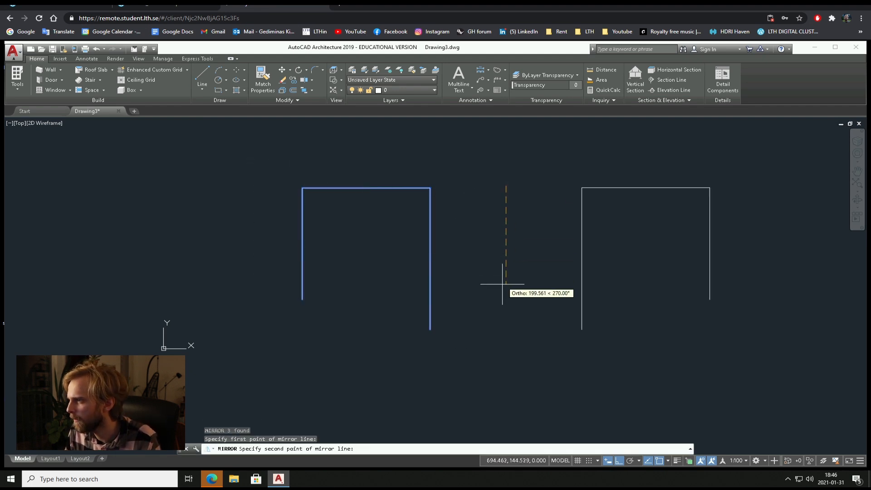
pyautogui.click(503, 293)
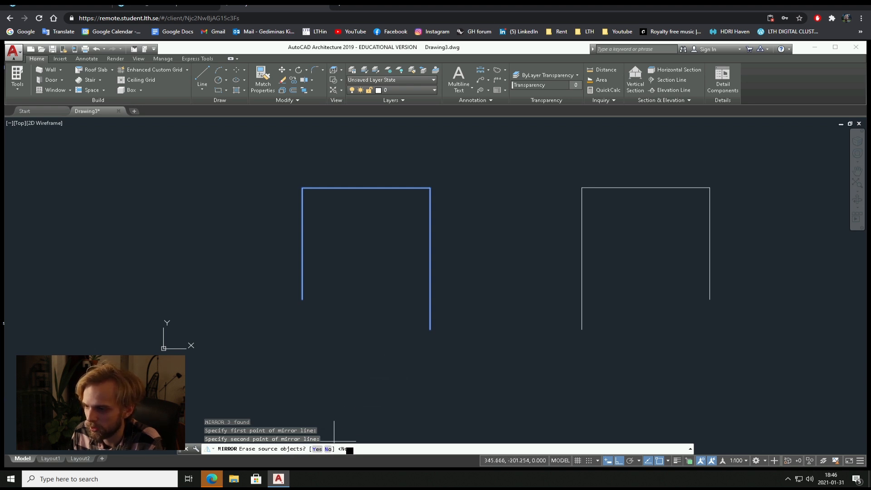
pyautogui.press('Return')
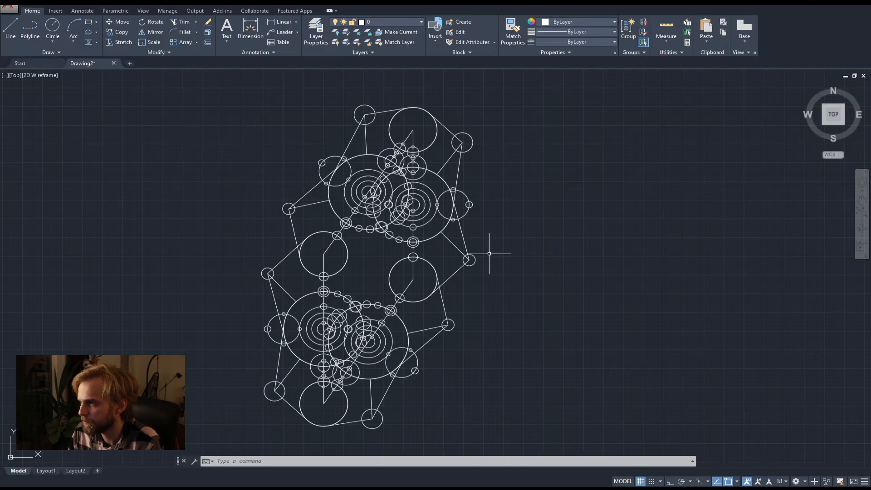
# Return to the local drawing of mirrored circle figures and draw a line joining the centres of the two inner large circles.
pyautogui.scroll(-2, 489, 254)
pyautogui.moveTo(499, 248); pyautogui.dragTo(417, 226, button='middle')
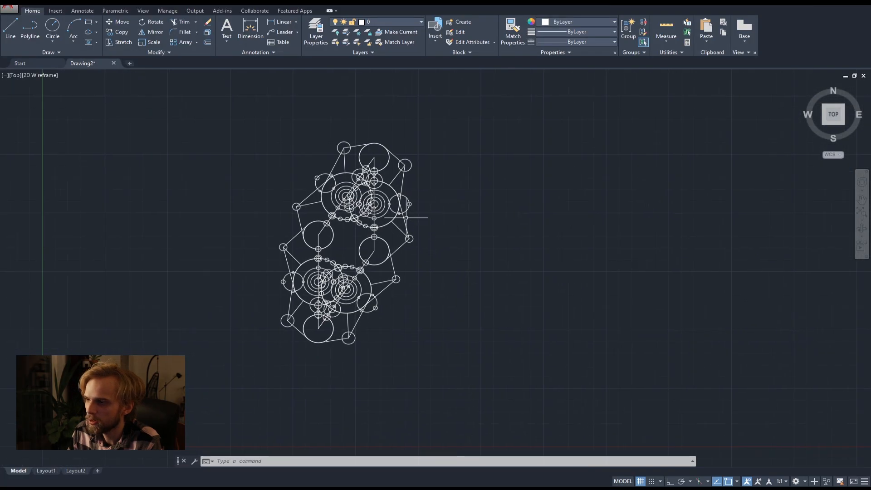
pyautogui.scroll(2, 394, 233)
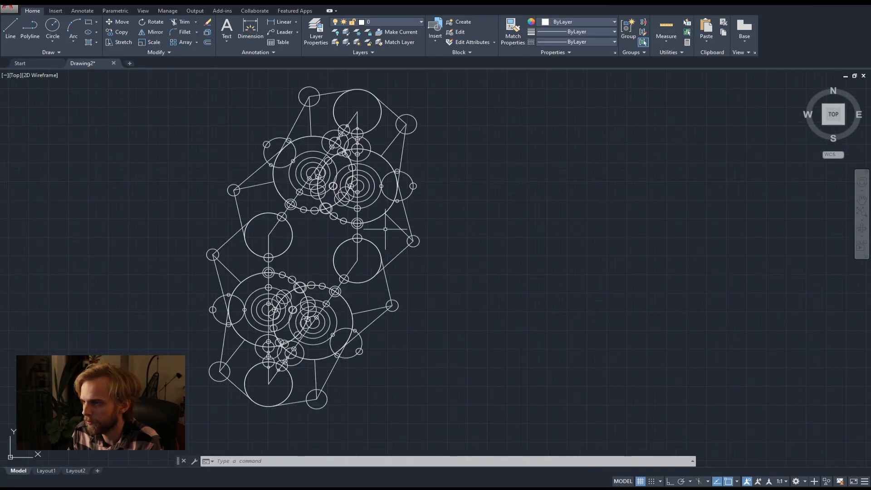
pyautogui.click(10, 27)
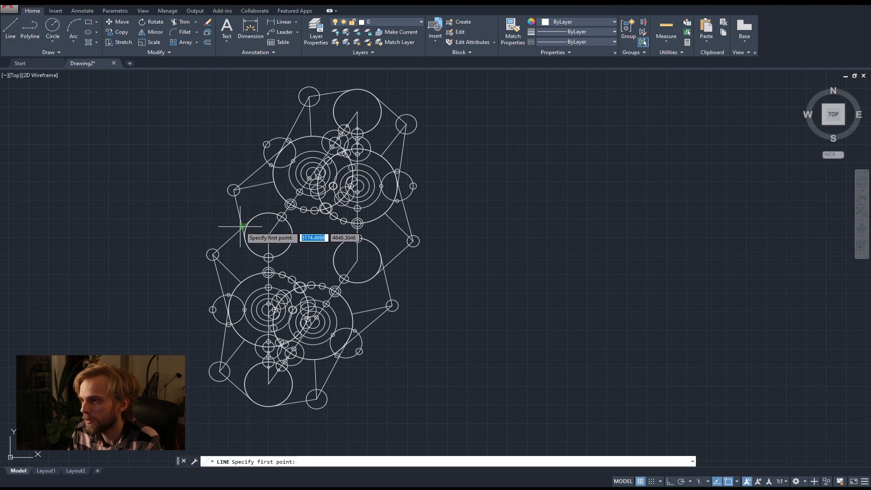
pyautogui.scroll(6, 261, 231)
pyautogui.scroll(-6, 408, 269)
pyautogui.moveTo(422, 267); pyautogui.dragTo(264, 208, button='middle')
pyautogui.scroll(2, 252, 205)
pyautogui.click(253, 214)
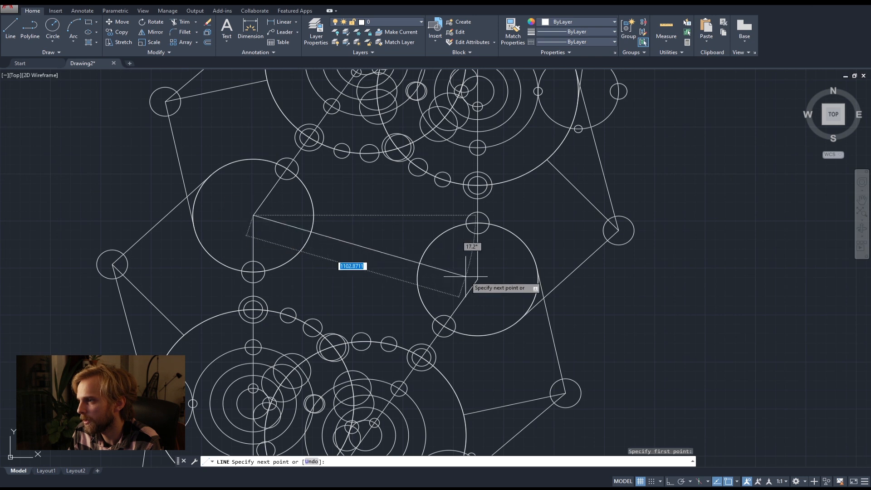
pyautogui.click(477, 279)
pyautogui.press('Escape')
# Draw a circle centred on the midpoint of the connecting line, with a radius of about 191.
pyautogui.scroll(-5, 499, 274)
pyautogui.moveTo(499, 274)
pyautogui.mouseDown(button='middle')
pyautogui.moveTo(465, 245)
pyautogui.moveTo(370, 225)
pyautogui.mouseUp(button='middle')
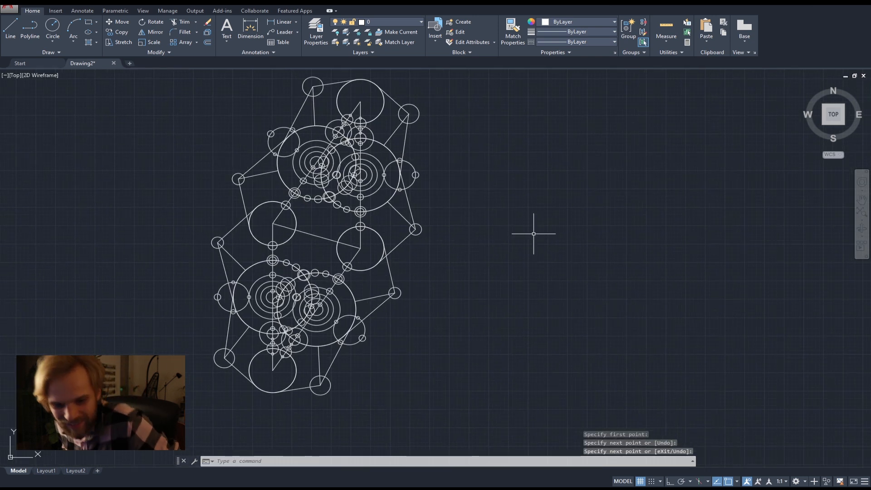
pyautogui.click(53, 27)
pyautogui.click(316, 236)
pyautogui.click(324, 224)
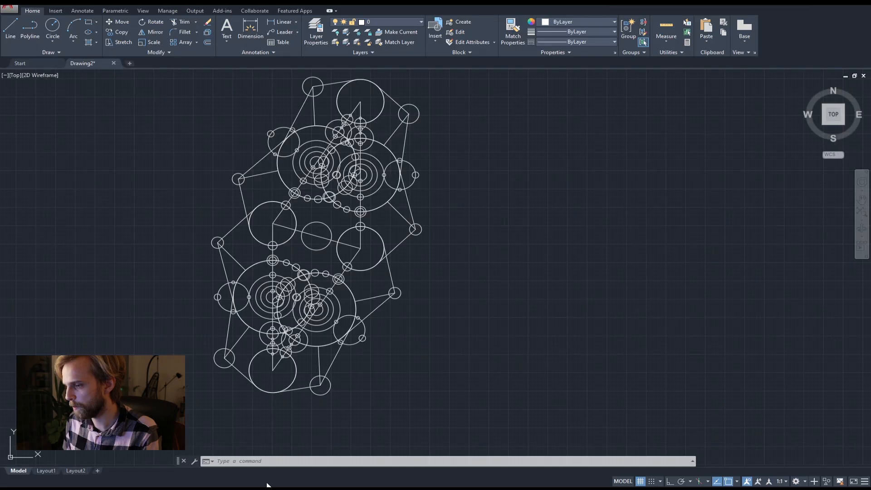
# Draw a circle in the empty area beside the figure and a slanted line crossing it beyond both sides.
pyautogui.moveTo(521, 230)
pyautogui.mouseDown(button='middle')
pyautogui.moveTo(558, 256)
pyautogui.moveTo(342, 225)
pyautogui.moveTo(357, 215)
pyautogui.moveTo(345, 215)
pyautogui.mouseUp(button='middle')
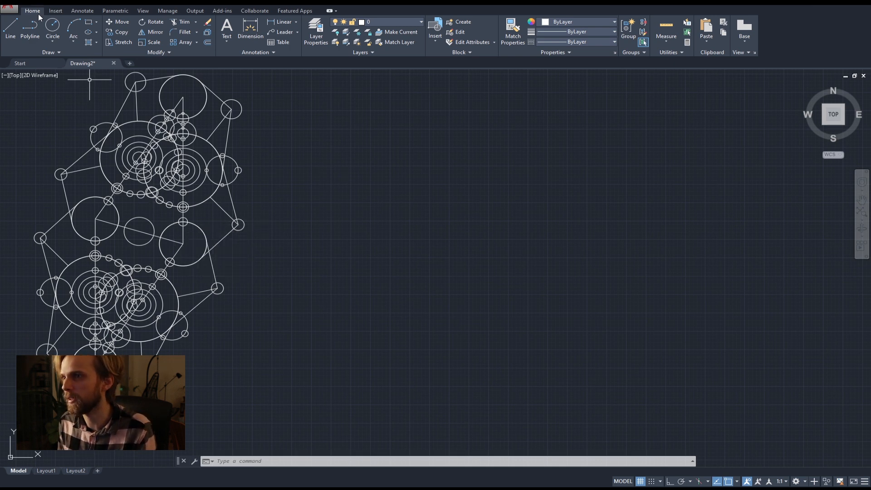
pyautogui.click(57, 29)
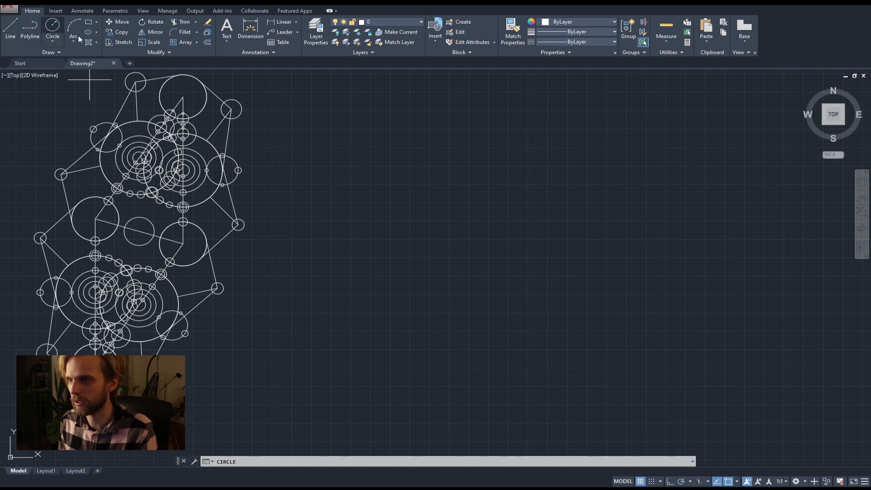
pyautogui.click(389, 186)
pyautogui.click(387, 214)
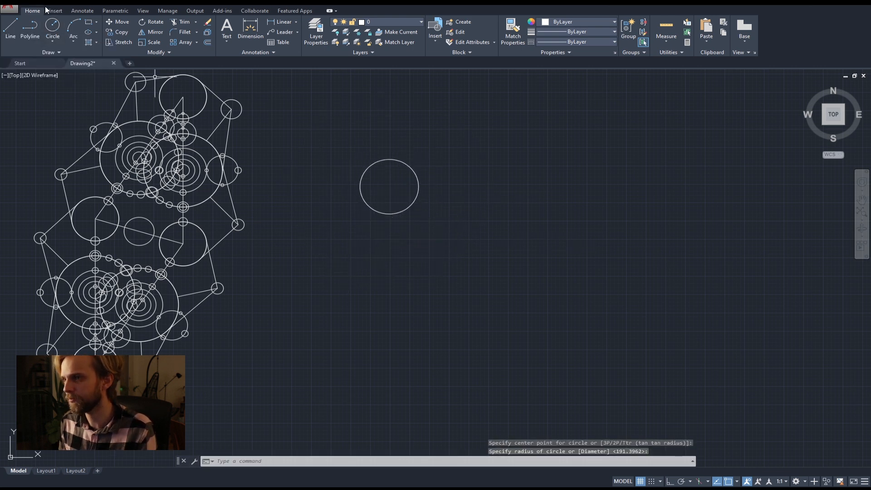
pyautogui.click(11, 28)
pyautogui.click(430, 122)
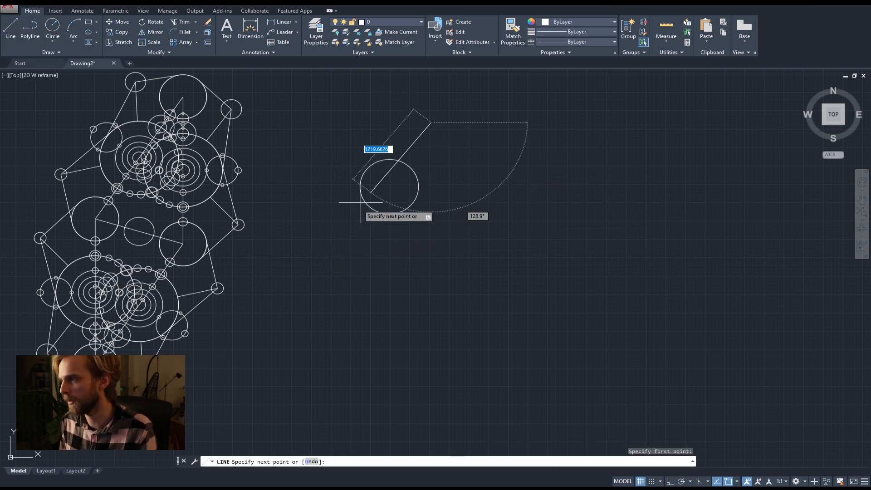
pyautogui.click(345, 255)
pyautogui.press('Return')
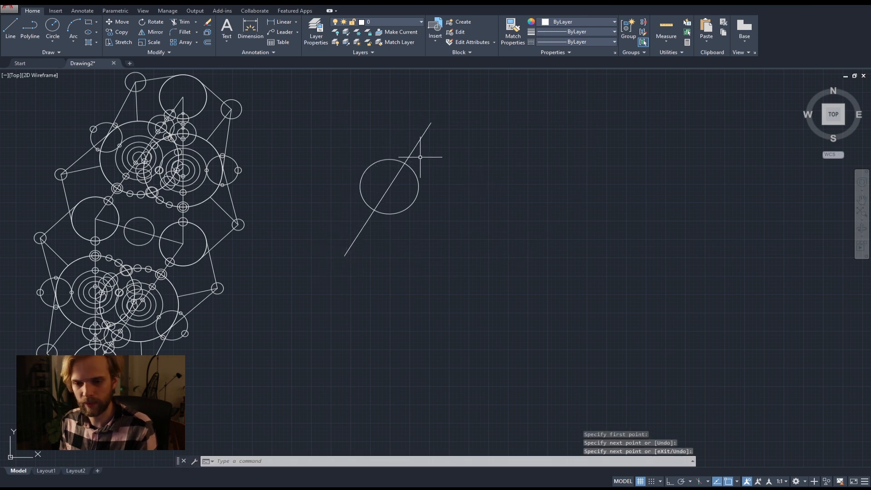
# Trim away the line segment inside the circle and the circle's lower-right arc, using all objects as cutting edges.
pyautogui.scroll(4, 409, 144)
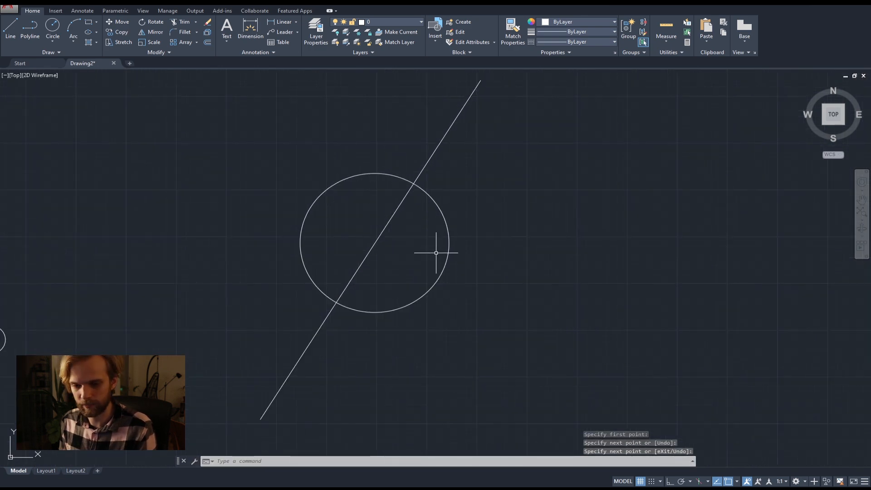
pyautogui.click(345, 228)
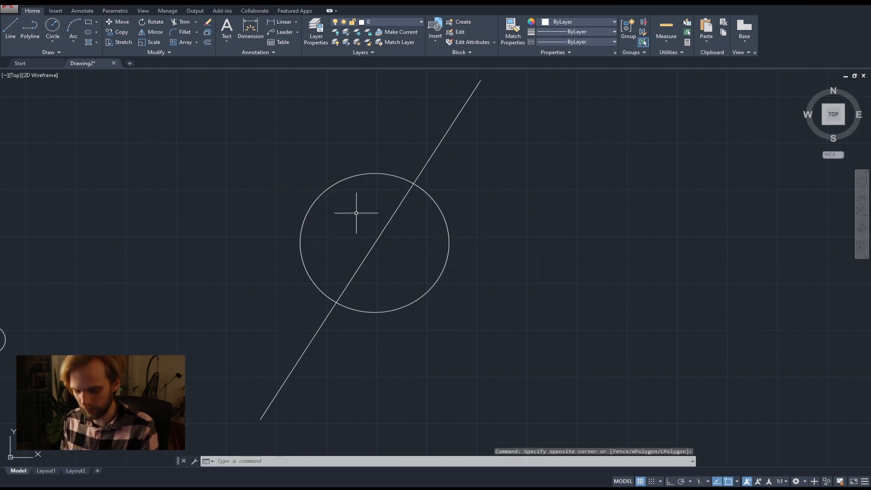
pyautogui.write('tr')
pyautogui.press('Return')
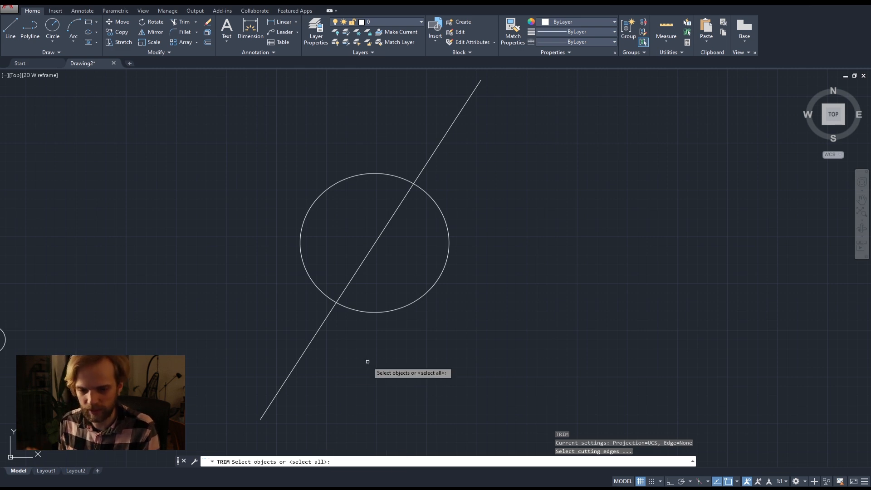
pyautogui.press('Return')
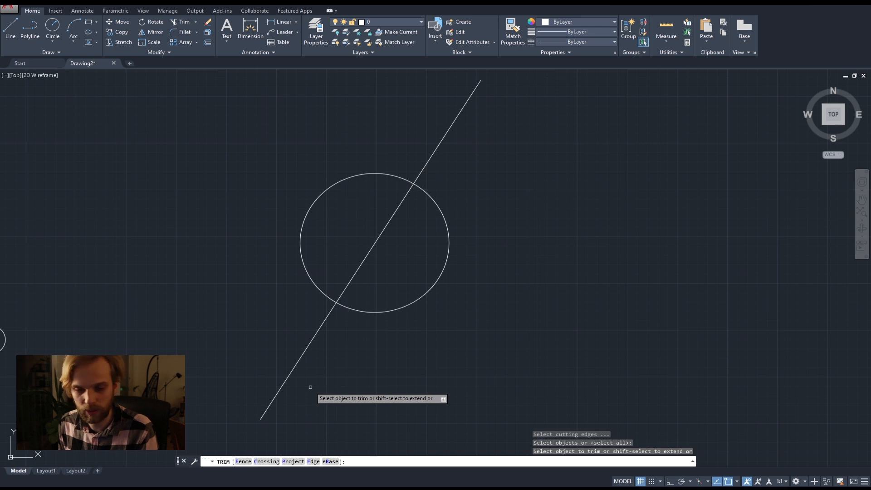
pyautogui.click(370, 253)
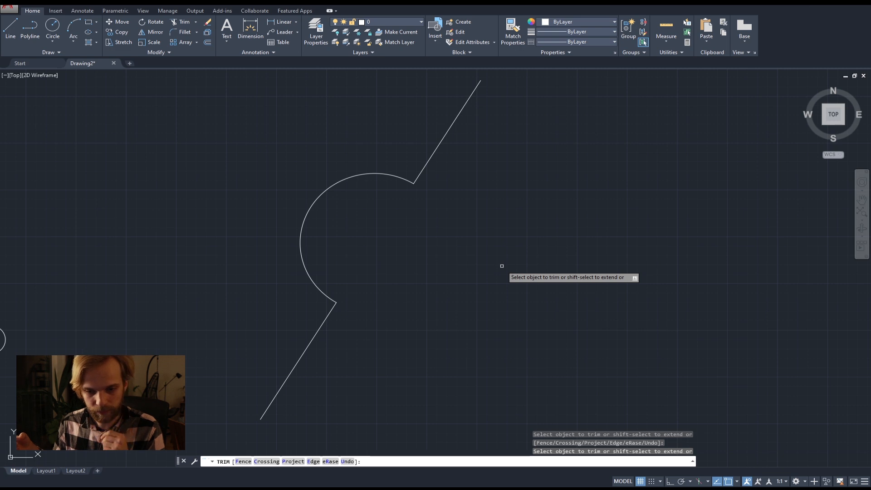
pyautogui.press('Escape')
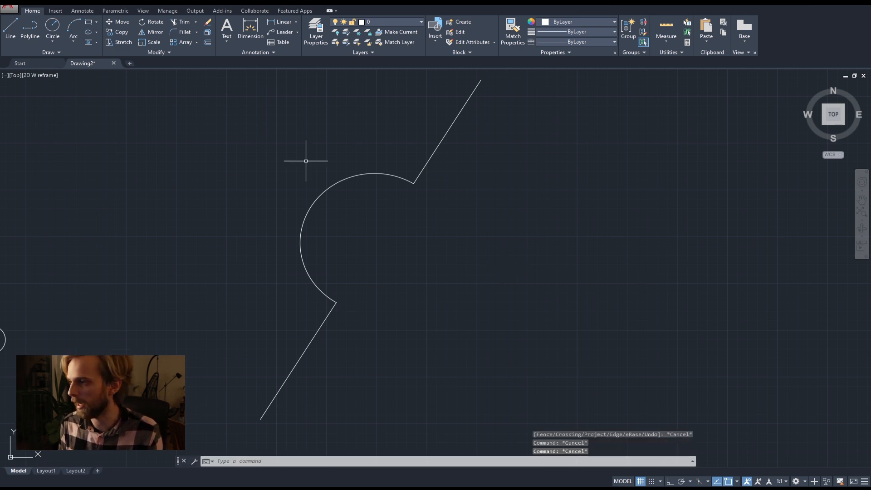
# Draw two separate diagonal lines crossing in an X beside the trimmed circle.
pyautogui.click(11, 28)
pyautogui.click(504, 189)
pyautogui.click(665, 339)
pyautogui.press('Return')
pyautogui.press('Return')
pyautogui.click(657, 179)
pyautogui.click(512, 325)
# Trim off the upper halves of both crossing lines at their intersection, using all objects as cutting edges.
pyautogui.press('Return')
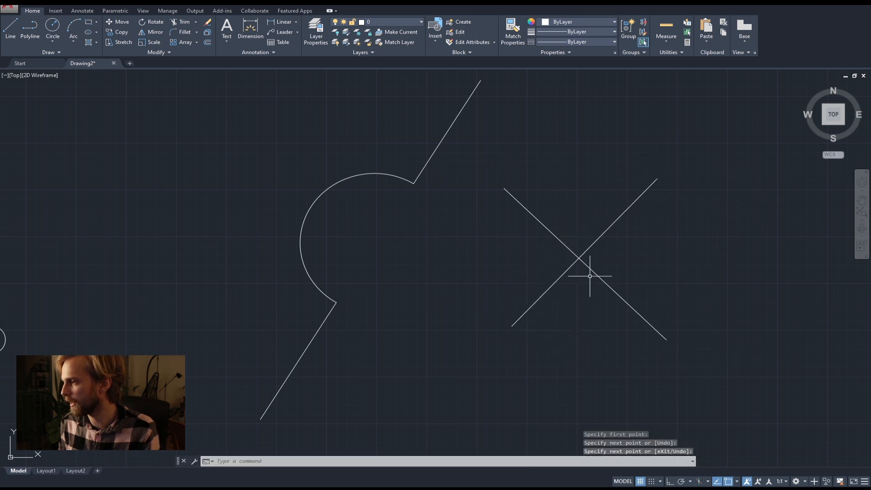
pyautogui.write('tr')
pyautogui.press('Return')
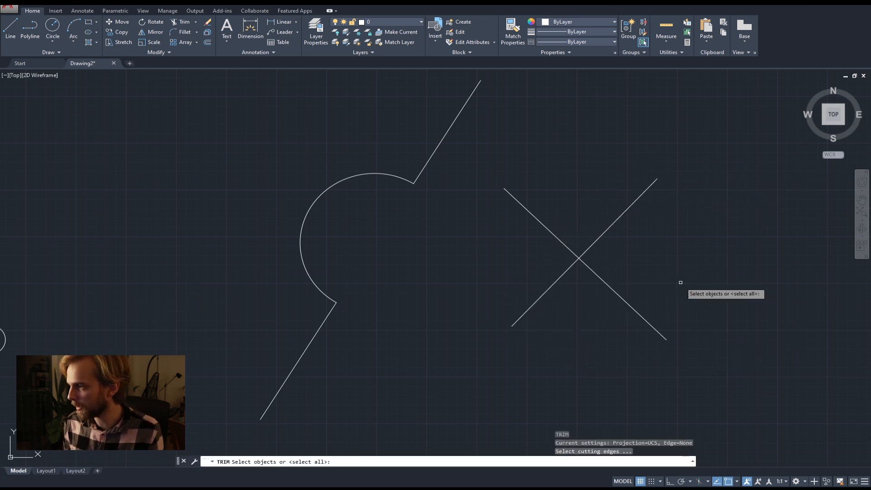
pyautogui.press('Return')
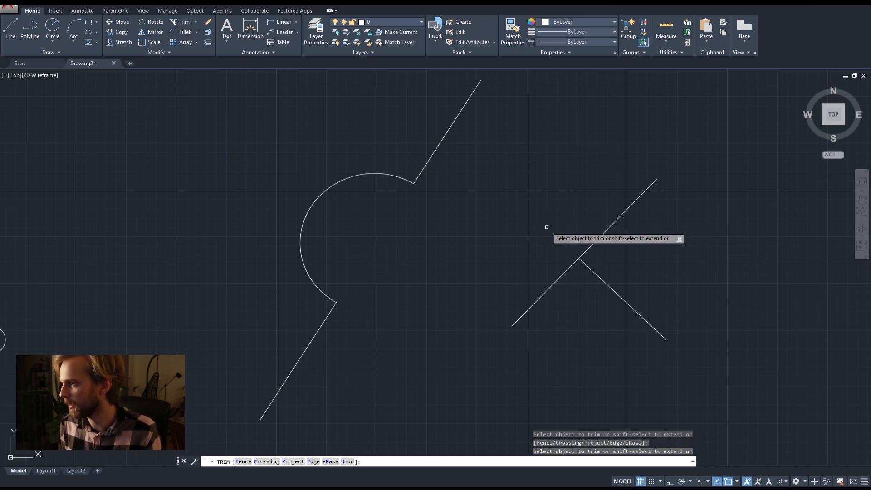
pyautogui.click(603, 231)
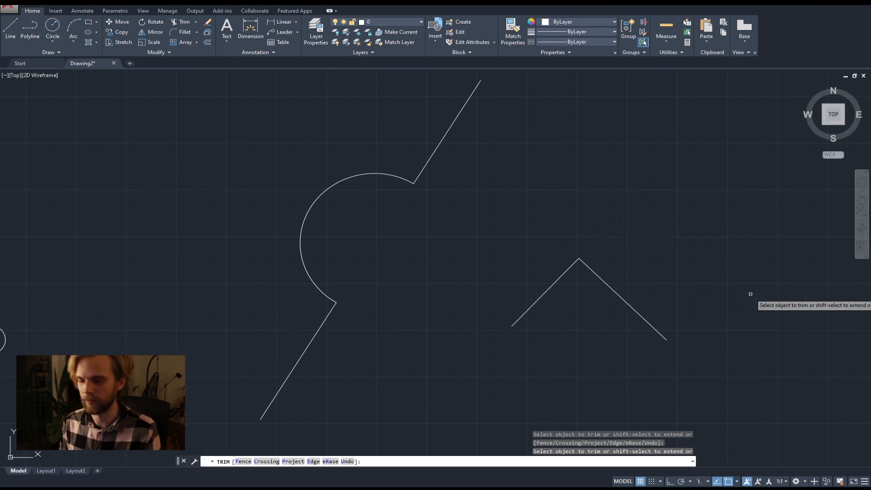
pyautogui.press('Escape')
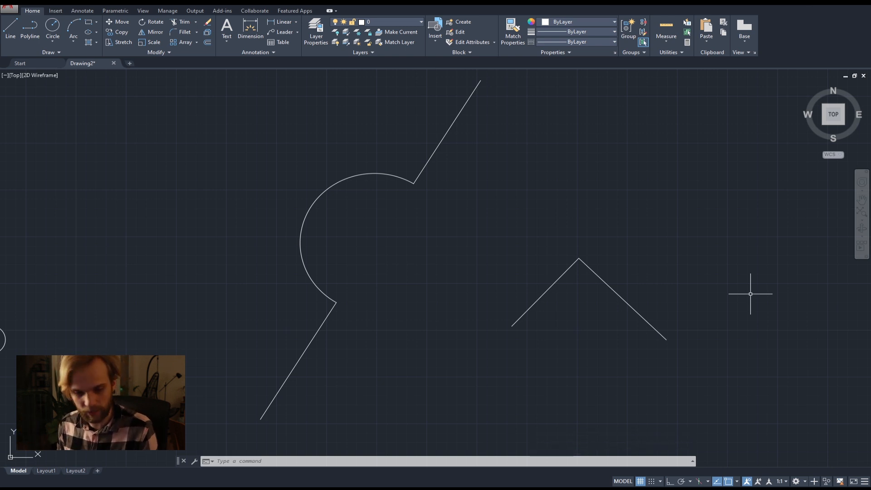
# Delete the trimmed circle, its line pieces and the two trimmed diagonal lines.
pyautogui.click(729, 356)
pyautogui.click(260, 165)
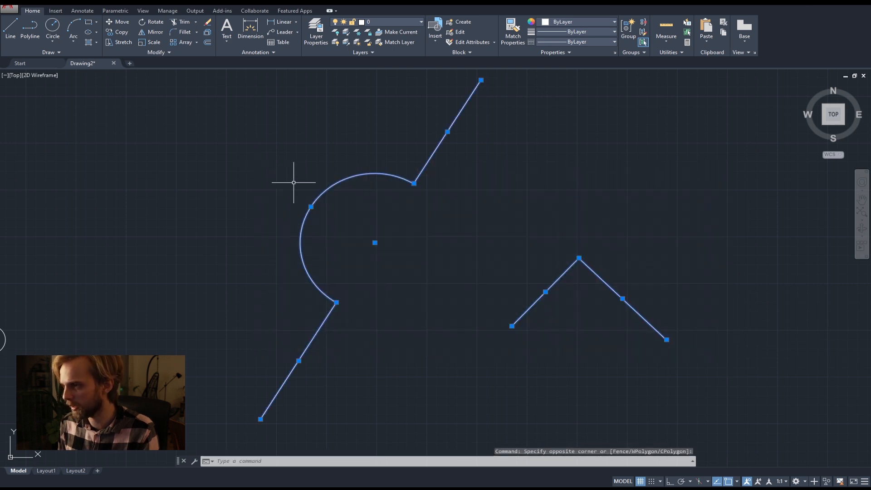
pyautogui.press('Delete')
# Trim the crossing large arcs inside the two overlapping circles beneath the upper circle cluster, using all objects as cutting edges.
pyautogui.scroll(-2, 248, 204)
pyautogui.moveTo(247, 204); pyautogui.dragTo(543, 202, button='middle')
pyautogui.scroll(-3, 542, 202)
pyautogui.scroll(5, 386, 236)
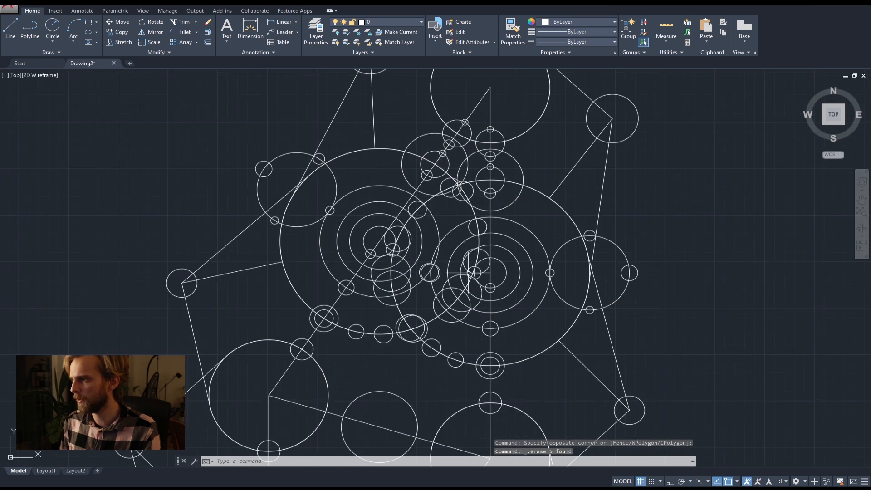
pyautogui.scroll(-2, 386, 236)
pyautogui.scroll(6, 417, 212)
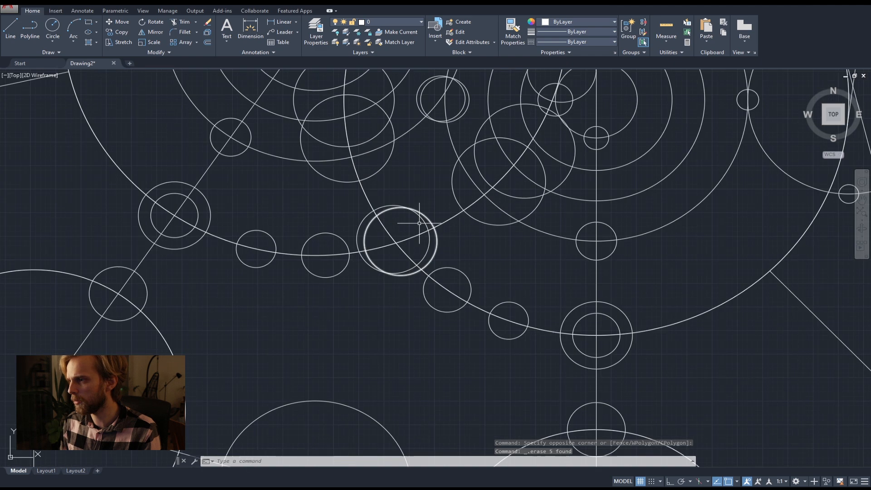
pyautogui.moveTo(424, 306); pyautogui.dragTo(429, 265, button='middle')
pyautogui.scroll(4, 414, 194)
pyautogui.scroll(-2, 465, 179)
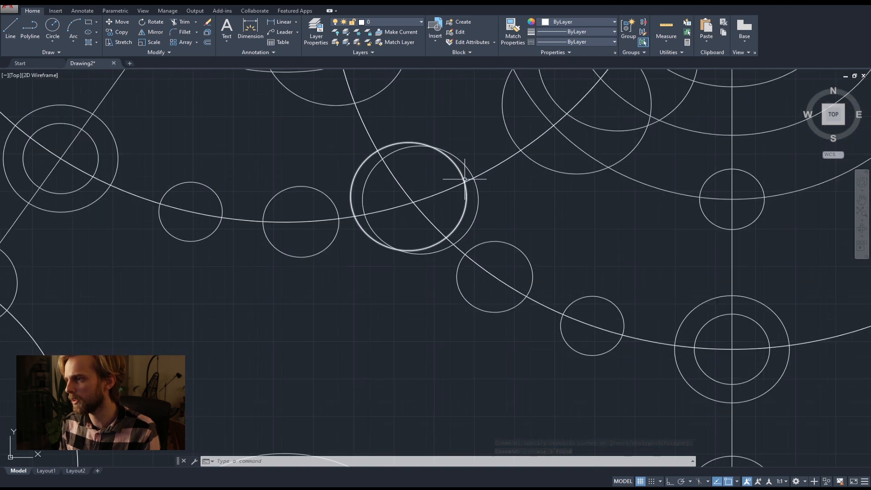
pyautogui.scroll(4, 408, 163)
pyautogui.scroll(-2, 422, 177)
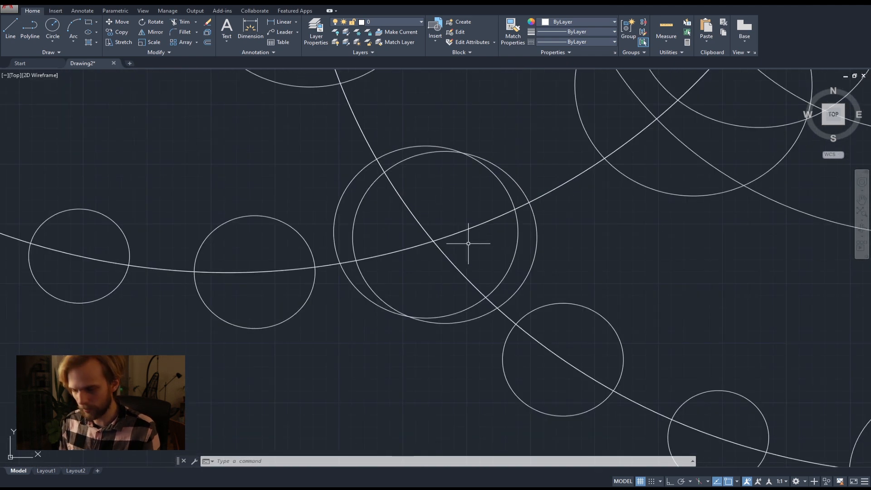
pyautogui.press('Return')
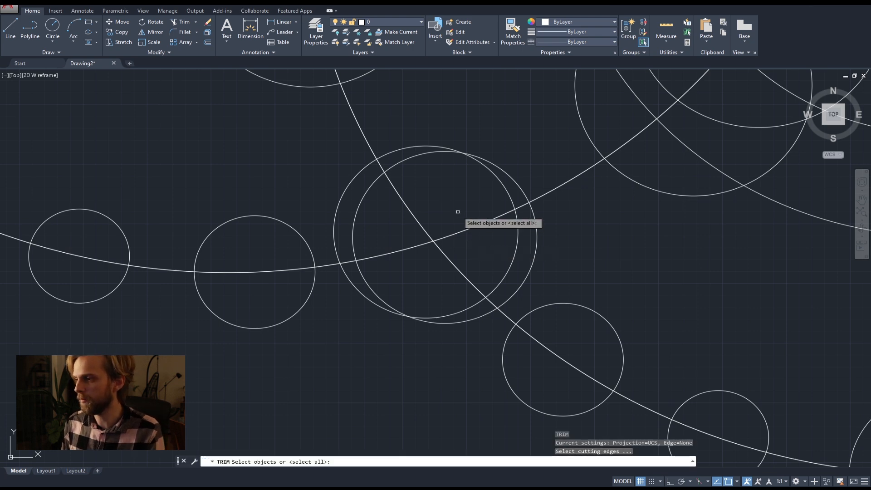
pyautogui.press('Return')
pyautogui.click(476, 213)
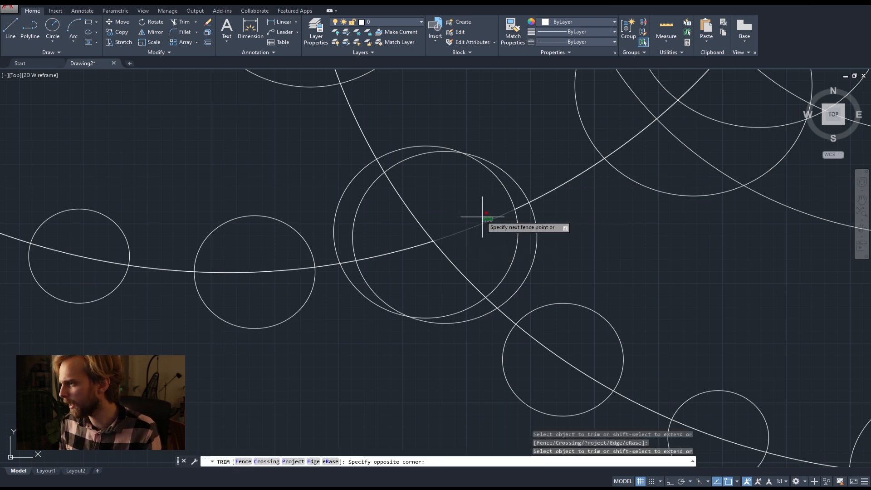
pyautogui.click(405, 228)
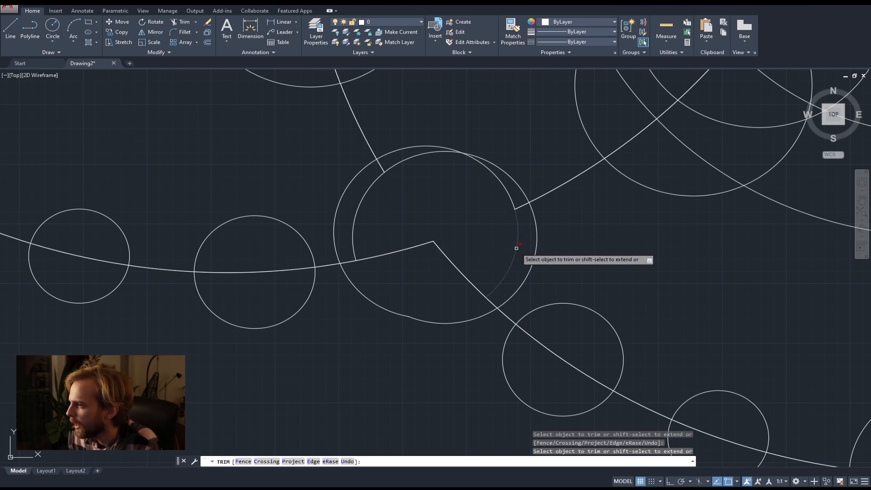
# Trim the overlapping inner circle arcs and the leftover arc stubs so that the two circles form one merged outline.
pyautogui.click(511, 192)
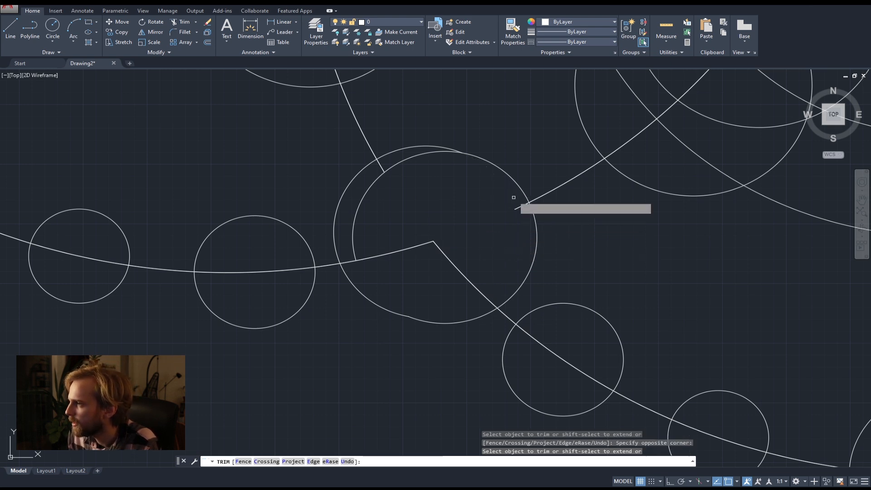
pyautogui.click(461, 202)
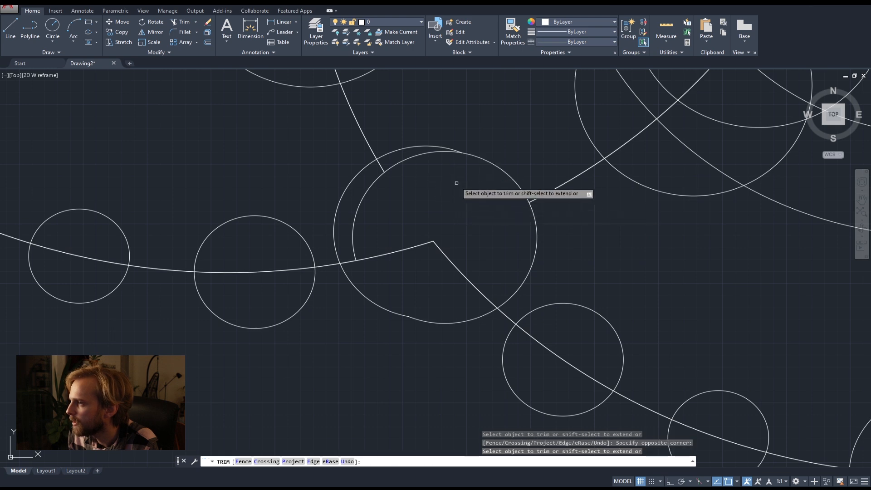
pyautogui.click(411, 157)
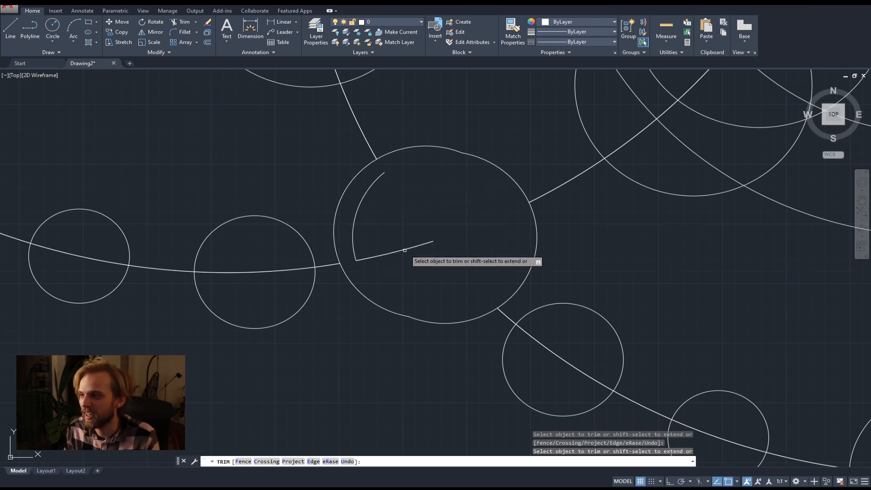
pyautogui.press('Escape')
pyautogui.press('Escape')
pyautogui.press('Escape')
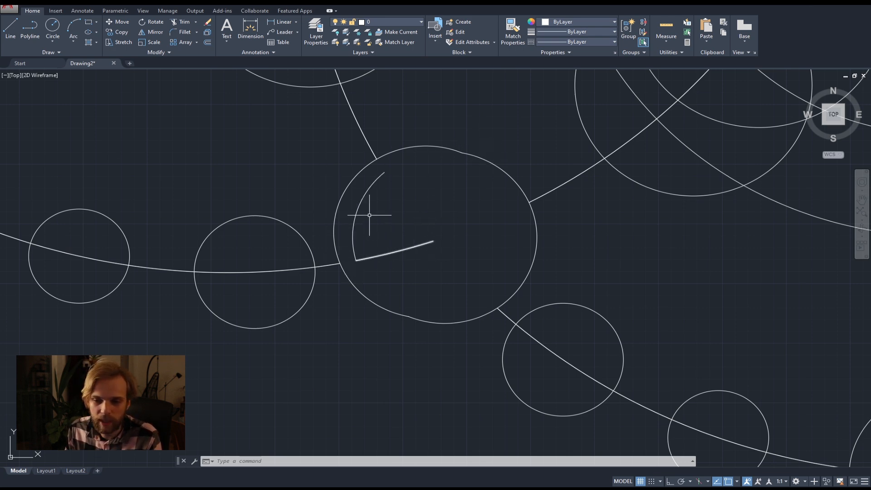
# Delete the leftover arc pieces inside the merged circle outline.
pyautogui.click(410, 271)
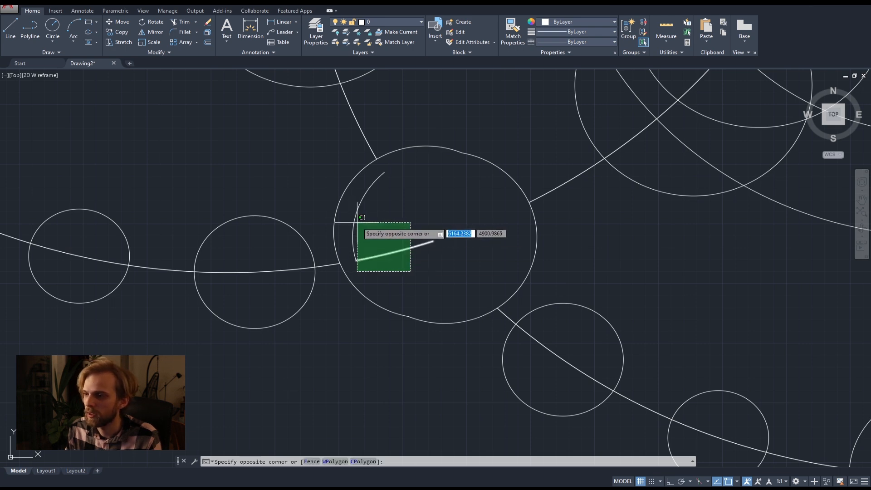
pyautogui.click(358, 216)
pyautogui.press('Delete')
# Trim the crossing large arcs inside the lower cluster's overlapping circle pair, using only those two circles as cutting edges.
pyautogui.scroll(-5, 358, 218)
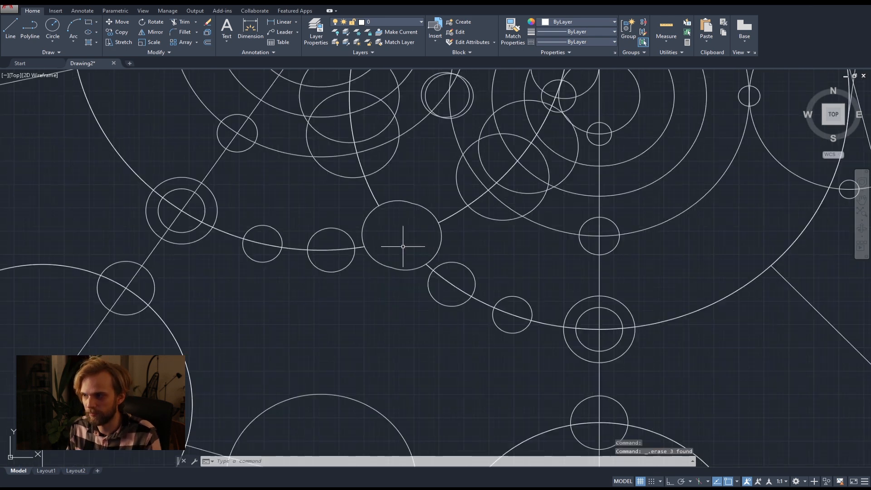
pyautogui.moveTo(444, 363); pyautogui.dragTo(468, 275, button='middle')
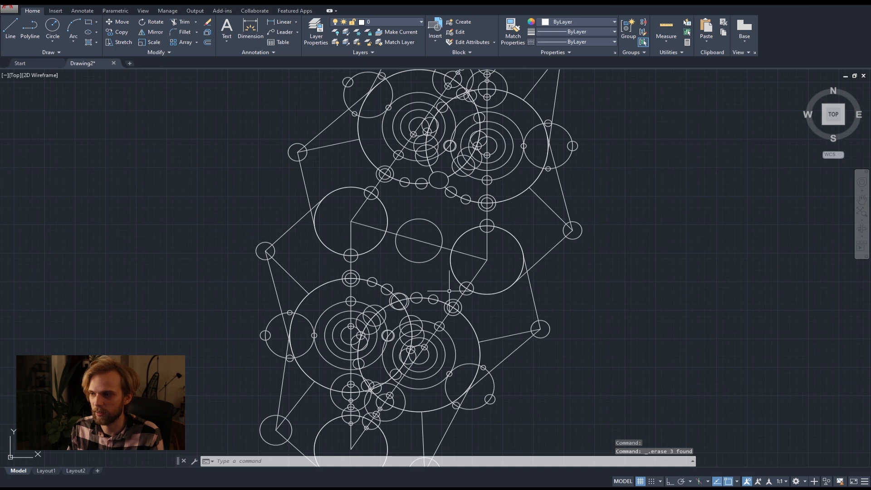
pyautogui.scroll(10, 398, 307)
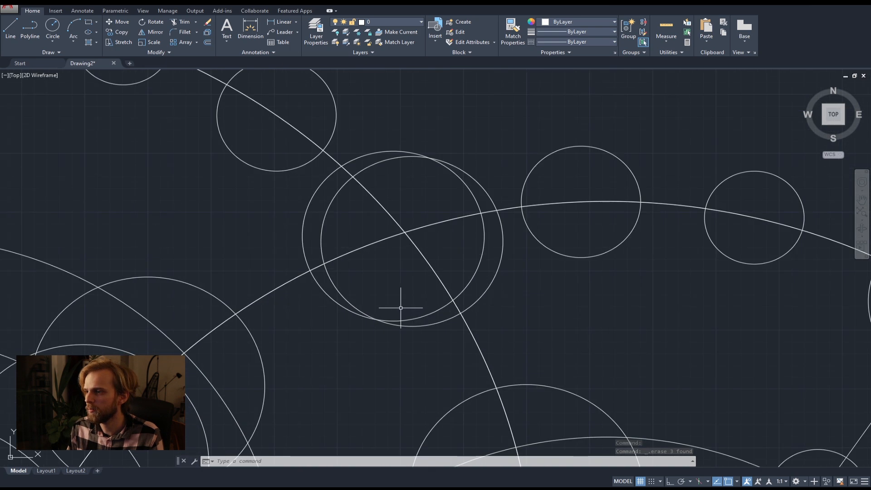
pyautogui.click(526, 295)
pyautogui.click(588, 321)
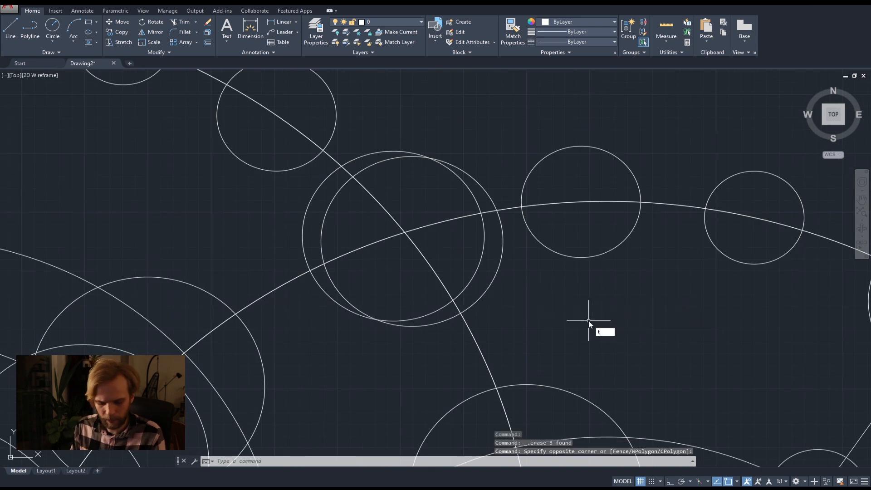
pyautogui.write('tr')
pyautogui.press('Return')
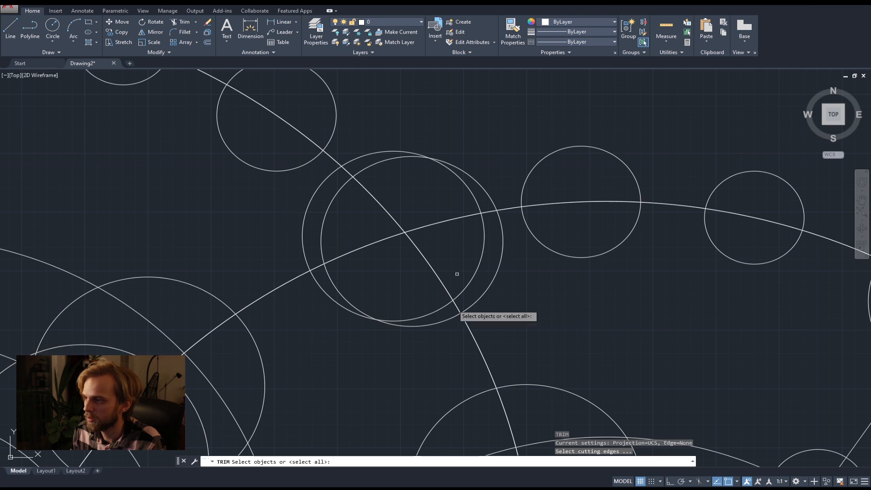
pyautogui.click(402, 359)
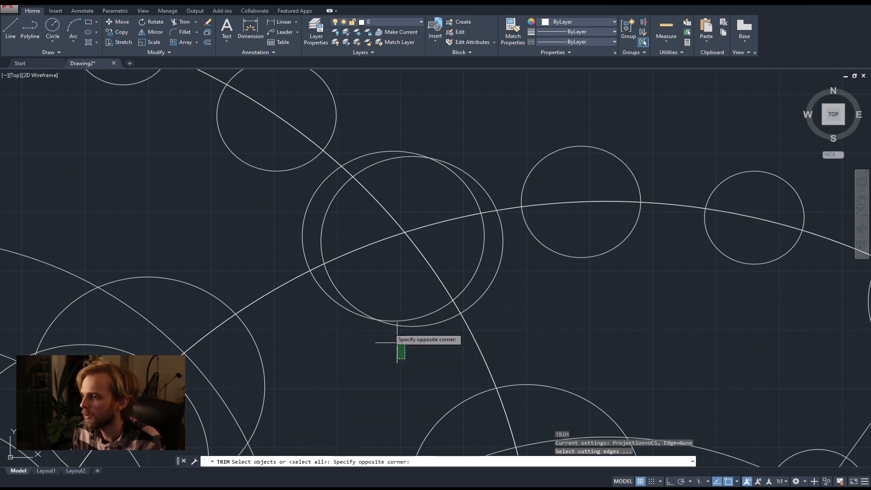
pyautogui.click(395, 291)
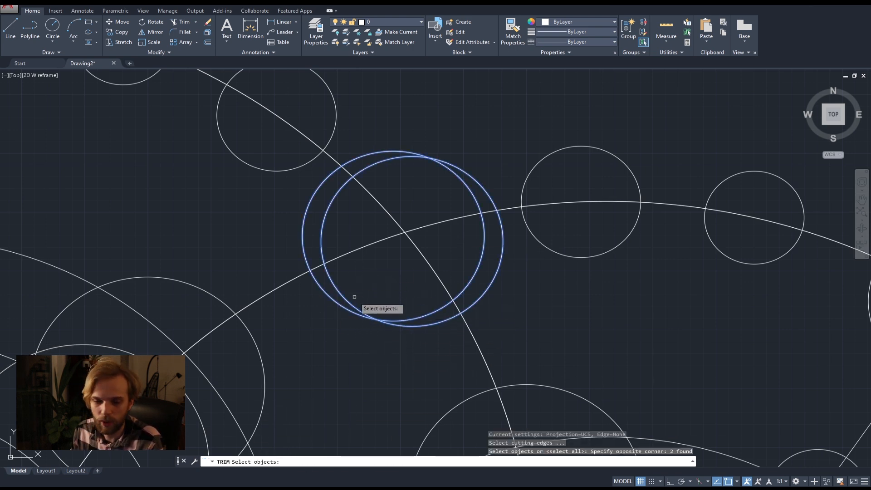
pyautogui.press('Return')
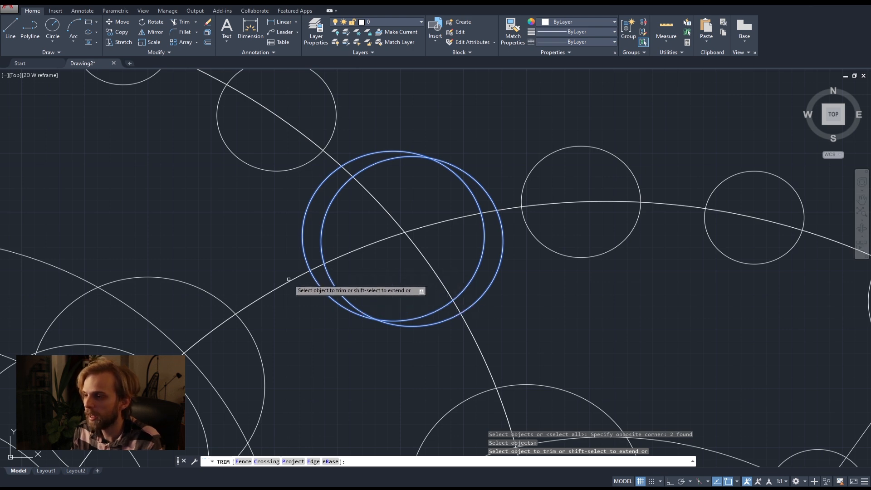
pyautogui.click(348, 255)
pyautogui.click(413, 195)
pyautogui.click(365, 271)
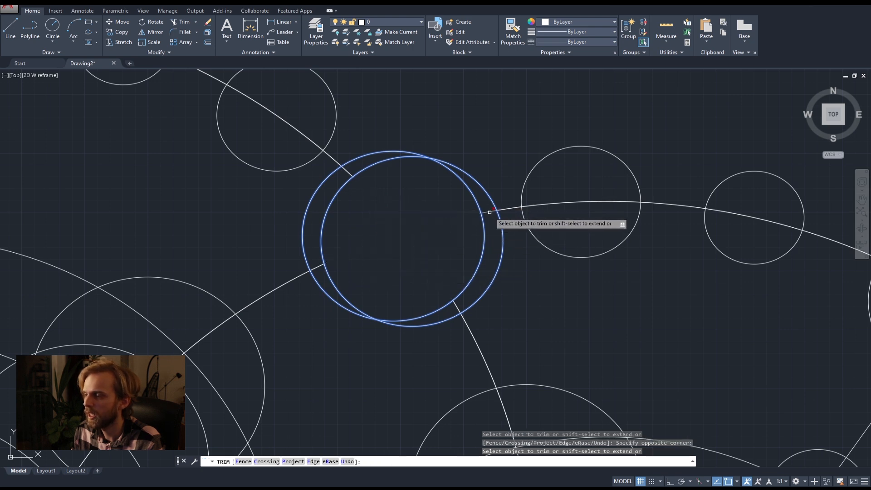
# Trim the short arc stubs remaining between the edges of the lower cluster's two overlapping circles.
pyautogui.click(489, 212)
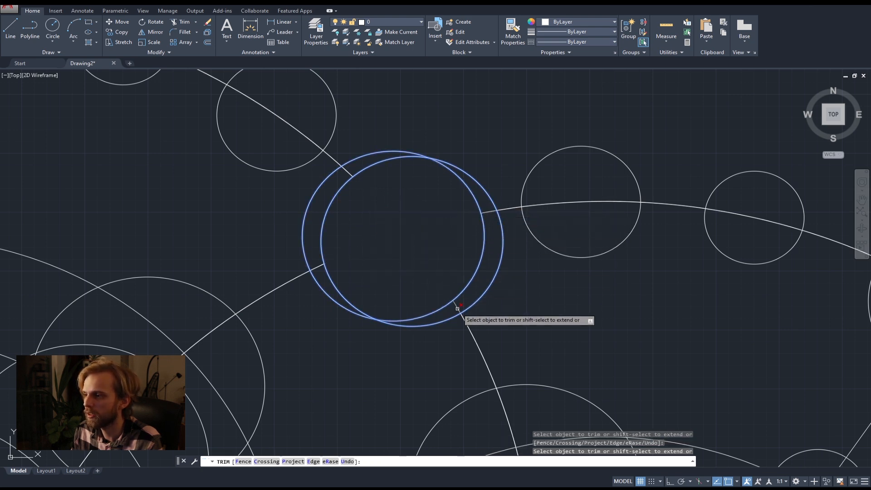
pyautogui.scroll(5, 314, 271)
pyautogui.click(326, 260)
pyautogui.click(298, 204)
pyautogui.scroll(-5, 309, 224)
pyautogui.moveTo(308, 224); pyautogui.dragTo(300, 366, button='middle')
pyautogui.scroll(6, 349, 215)
pyautogui.click(399, 240)
pyautogui.click(333, 264)
pyautogui.scroll(-6, 354, 266)
pyautogui.moveTo(573, 327); pyautogui.dragTo(464, 281, button='middle')
pyautogui.scroll(6, 470, 277)
pyautogui.click(475, 310)
pyautogui.click(449, 268)
pyautogui.scroll(-6, 448, 275)
pyautogui.moveTo(446, 335); pyautogui.dragTo(468, 253, button='middle')
pyautogui.scroll(6, 420, 341)
pyautogui.click(459, 331)
pyautogui.click(405, 311)
pyautogui.scroll(-8, 449, 347)
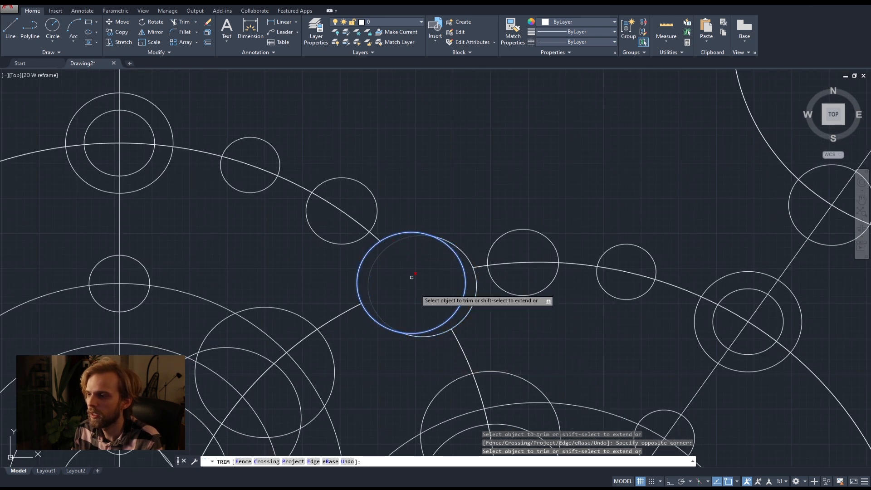
# Trim the inner overlapping arcs of both circles in the lower cluster to leave a single merged outline.
pyautogui.scroll(6, 377, 269)
pyautogui.scroll(-4, 401, 272)
pyautogui.moveTo(468, 293); pyautogui.dragTo(425, 255, button='middle')
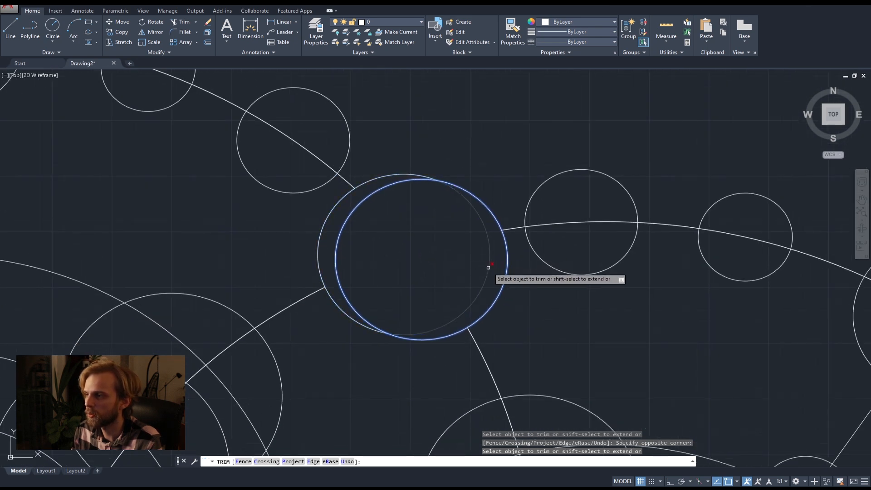
pyautogui.click(478, 240)
pyautogui.click(335, 209)
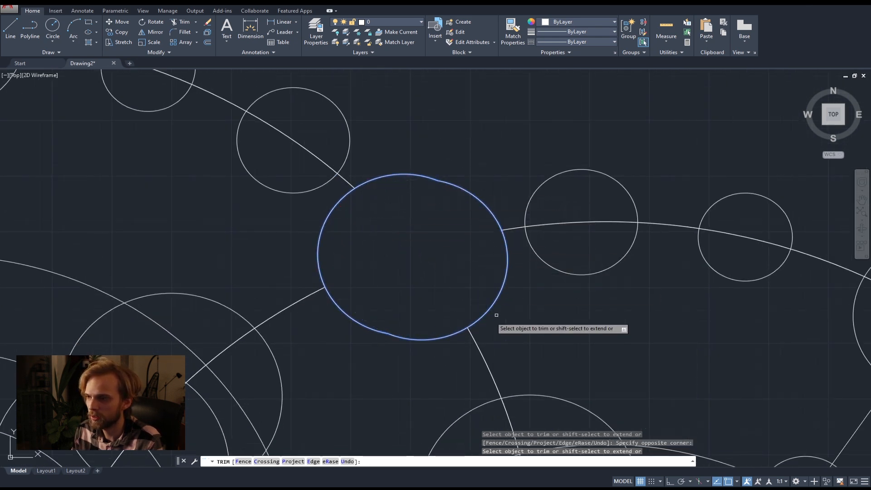
# Restart Trim with all objects as cutting edges and remove the large arc inside the two small circles right of the lower merged outline.
pyautogui.scroll(-5, 465, 261)
pyautogui.moveTo(503, 291); pyautogui.dragTo(407, 205, button='middle')
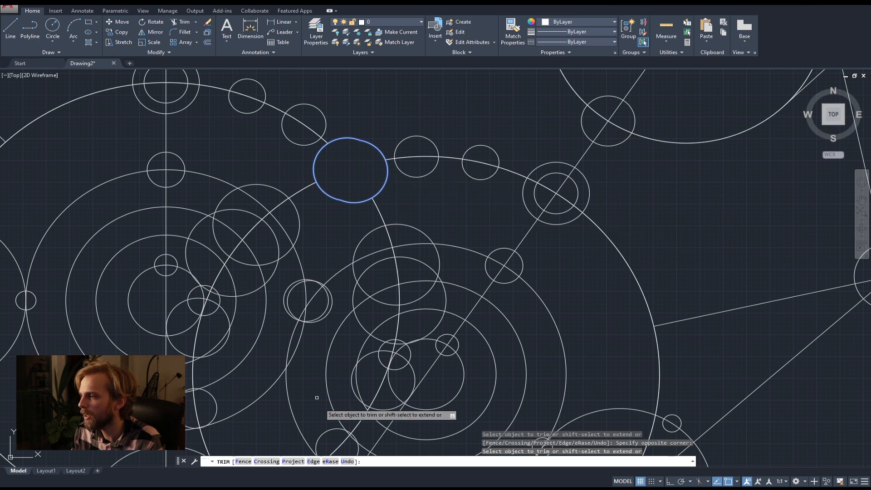
pyautogui.scroll(6, 561, 195)
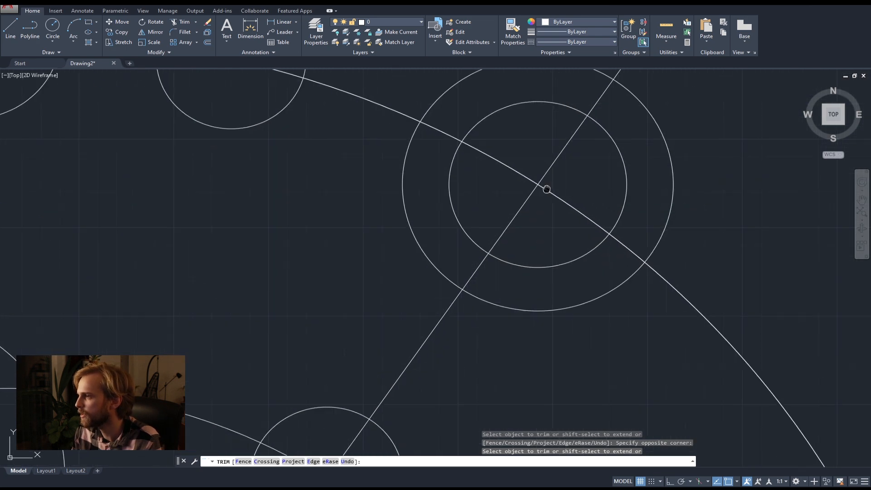
pyautogui.moveTo(548, 187); pyautogui.dragTo(488, 250, button='middle')
pyautogui.scroll(-6, 434, 250)
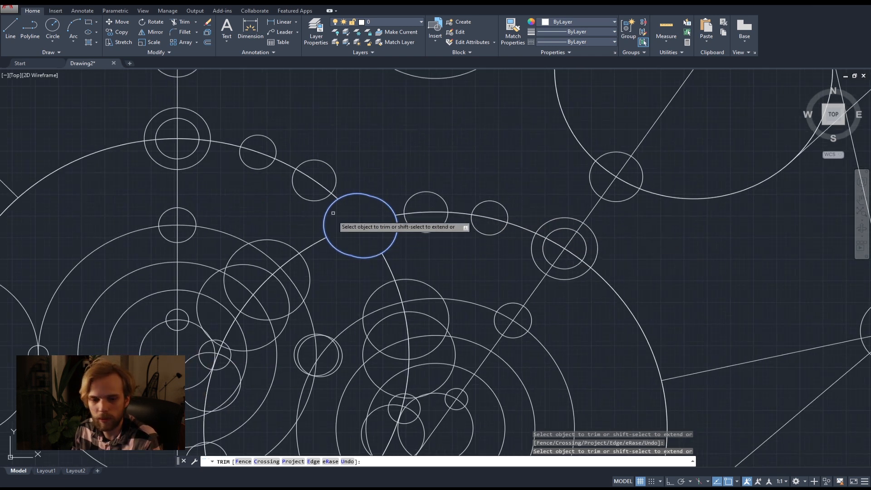
pyautogui.press('Escape')
pyautogui.write('tr')
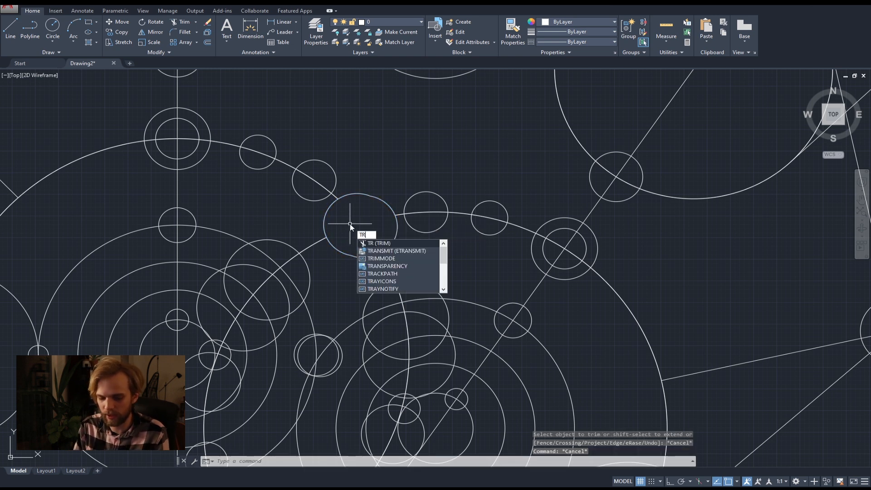
pyautogui.press('Return')
pyautogui.press('Return')
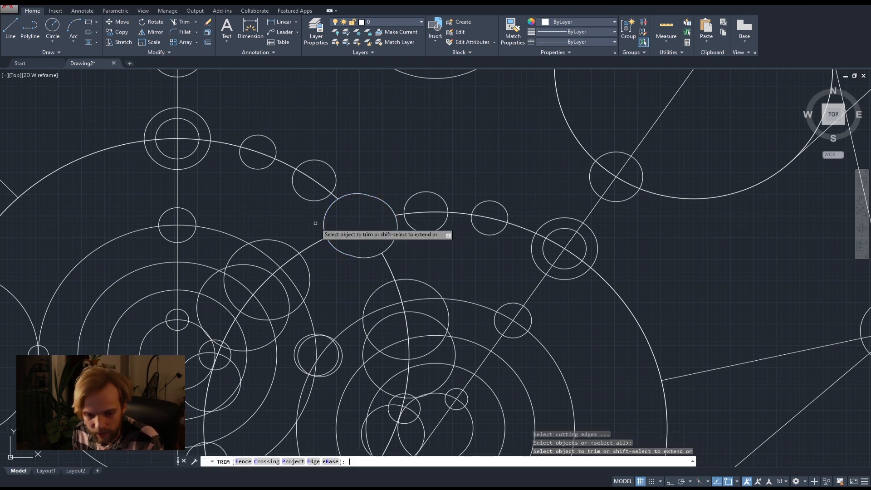
pyautogui.scroll(5, 442, 214)
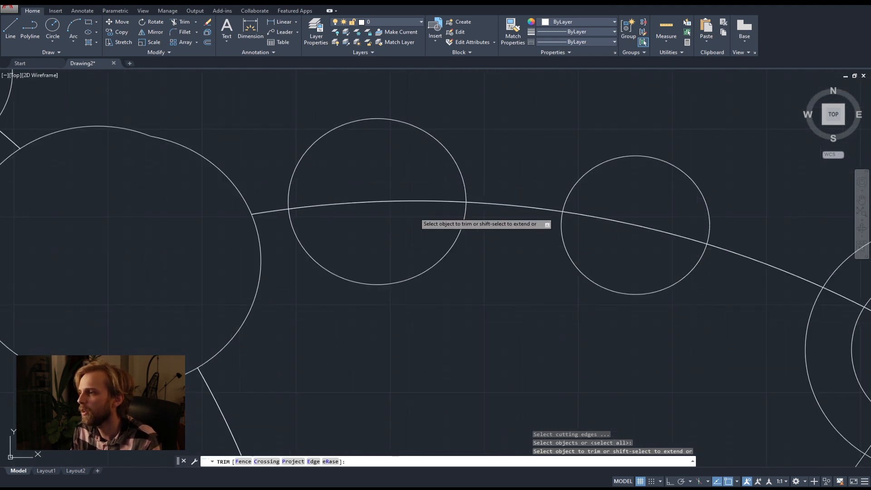
pyautogui.click(415, 213)
pyautogui.click(383, 168)
pyautogui.click(618, 246)
pyautogui.click(622, 208)
# Trim the arc and line segments inside the concentric circles and the neighbouring small circle on the lower cluster's diagonal line.
pyautogui.scroll(-6, 620, 214)
pyautogui.scroll(6, 728, 261)
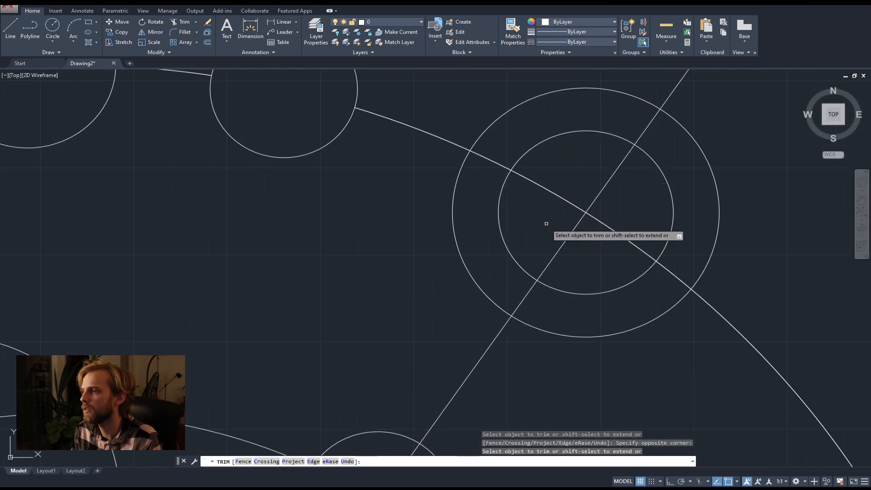
pyautogui.click(624, 252)
pyautogui.click(563, 188)
pyautogui.scroll(-4, 454, 182)
pyautogui.scroll(6, 435, 167)
pyautogui.click(380, 145)
pyautogui.click(354, 174)
pyautogui.scroll(-4, 558, 268)
pyautogui.scroll(6, 267, 174)
pyautogui.scroll(-5, 299, 200)
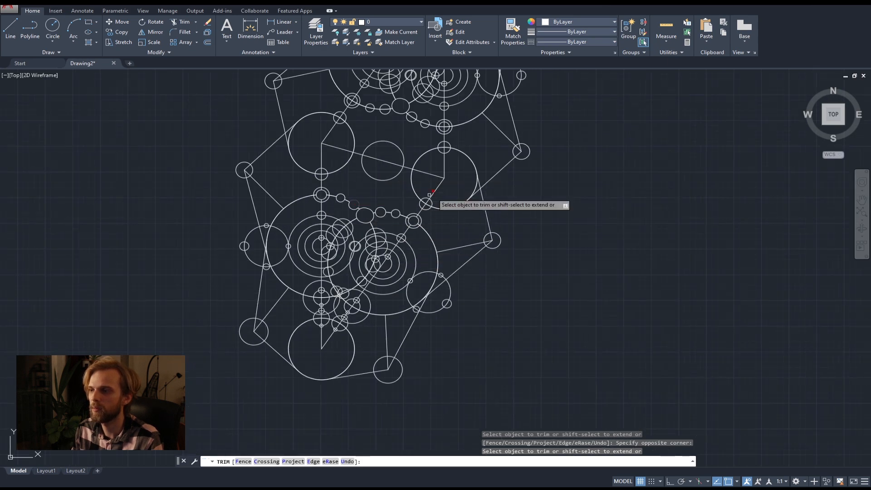
# Trim the segments passing through the small circles on the left side of the lower merged outline.
pyautogui.scroll(6, 430, 205)
pyautogui.scroll(-4, 363, 200)
pyautogui.scroll(8, 218, 149)
pyautogui.moveTo(193, 244); pyautogui.dragTo(357, 224, button='middle')
pyautogui.scroll(2, 358, 220)
pyautogui.click(355, 189)
pyautogui.click(346, 152)
pyautogui.scroll(-8, 379, 174)
pyautogui.moveTo(458, 156); pyautogui.dragTo(372, 256, button='middle')
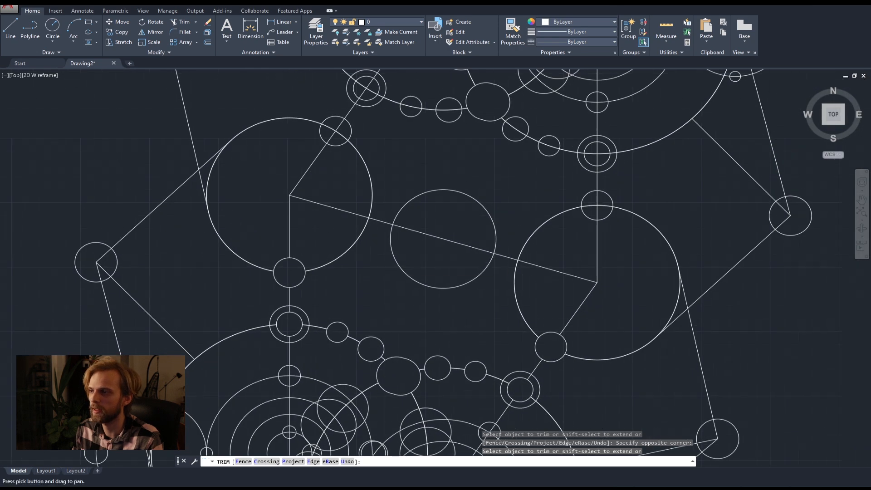
# Trim the arc and line segments inside the small circles to the left of the upper cluster's merged outline.
pyautogui.scroll(-4, 544, 268)
pyautogui.moveTo(540, 258); pyautogui.dragTo(481, 218, button='middle')
pyautogui.scroll(6, 430, 150)
pyautogui.scroll(4, 450, 179)
pyautogui.click(448, 179)
pyautogui.click(415, 156)
pyautogui.click(278, 158)
pyautogui.click(267, 142)
pyautogui.moveTo(249, 128); pyautogui.dragTo(413, 232, button='middle')
pyautogui.scroll(2, 264, 175)
pyautogui.click(255, 203)
pyautogui.click(236, 172)
# Trim the segments inside the small and concentric circles along the upper cluster's lower outline and the line crossing the central circle.
pyautogui.scroll(-6, 310, 207)
pyautogui.moveTo(555, 269); pyautogui.dragTo(393, 205, button='middle')
pyautogui.scroll(4, 394, 205)
pyautogui.click(355, 200)
pyautogui.click(342, 222)
pyautogui.click(659, 297)
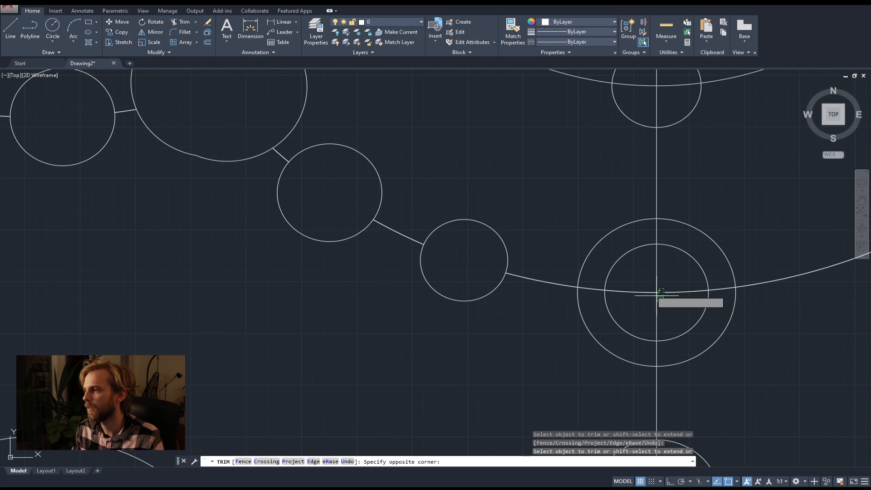
pyautogui.click(646, 287)
pyautogui.scroll(-10, 645, 286)
pyautogui.moveTo(531, 255); pyautogui.dragTo(410, 164, button='middle')
pyautogui.press('Escape')
pyautogui.press('Escape')
pyautogui.press('Escape')
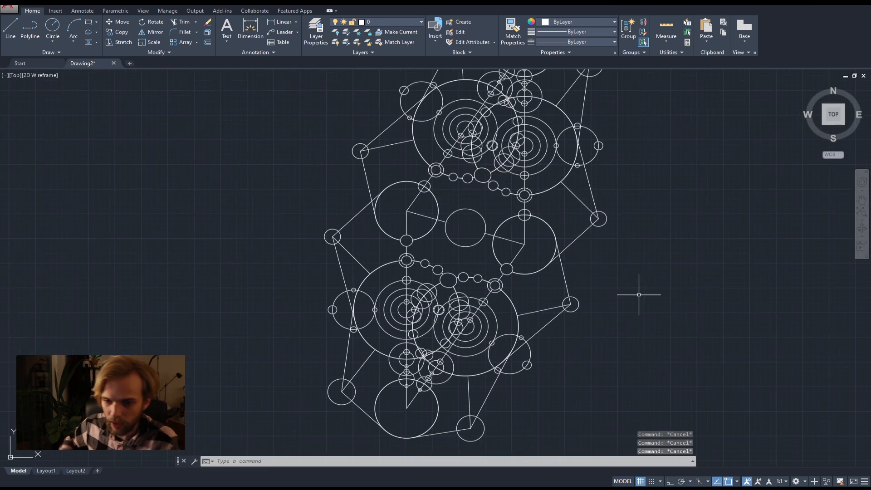
# Restart Trim and remove the arc and diagonal line segments inside the small circle on the left large circle's upper edge.
pyautogui.scroll(5, 517, 182)
pyautogui.scroll(-2, 510, 200)
pyautogui.write('t')
pyautogui.press('Return')
pyautogui.scroll(4, 476, 291)
pyautogui.click(546, 228)
pyautogui.scroll(-6, 513, 204)
pyautogui.scroll(8, 539, 229)
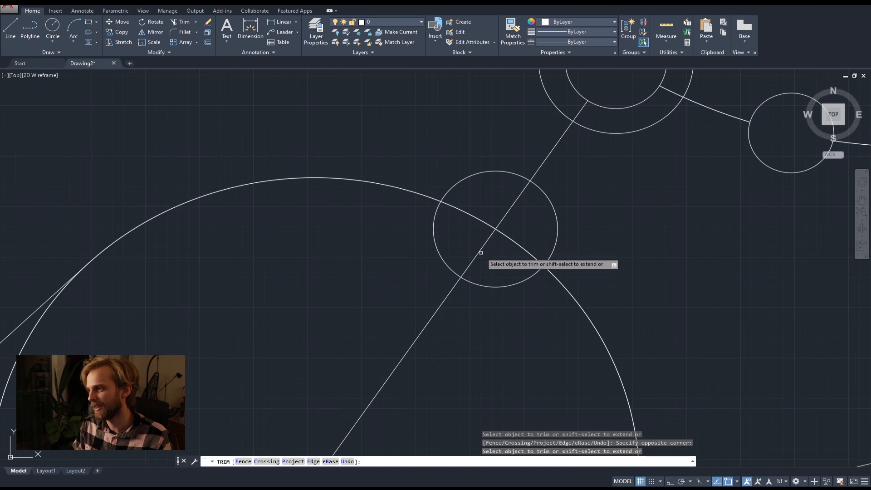
pyautogui.click(476, 215)
pyautogui.scroll(-8, 508, 243)
pyautogui.moveTo(583, 286); pyautogui.dragTo(444, 224, button='middle')
pyautogui.press('Escape')
pyautogui.press('Escape')
pyautogui.press('Escape')
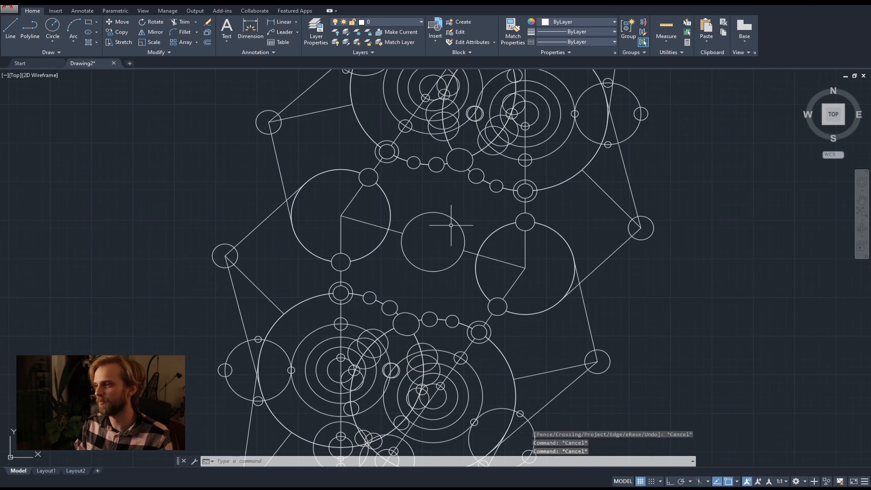
# Draw two separate single-segment polylines in the empty area beside the composition: a long descending one and a shorter one below, rising towards it.
pyautogui.scroll(-2, 461, 226)
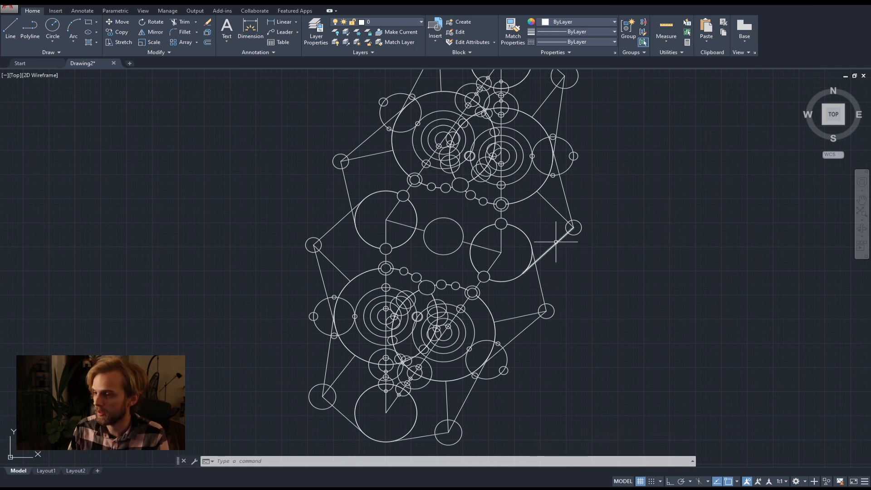
pyautogui.moveTo(648, 236); pyautogui.dragTo(431, 269, button='middle')
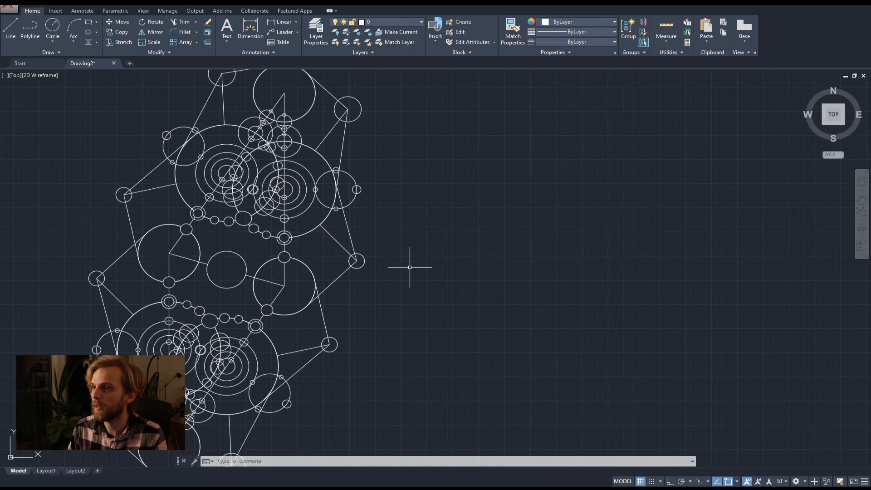
pyautogui.click(30, 28)
pyautogui.click(447, 151)
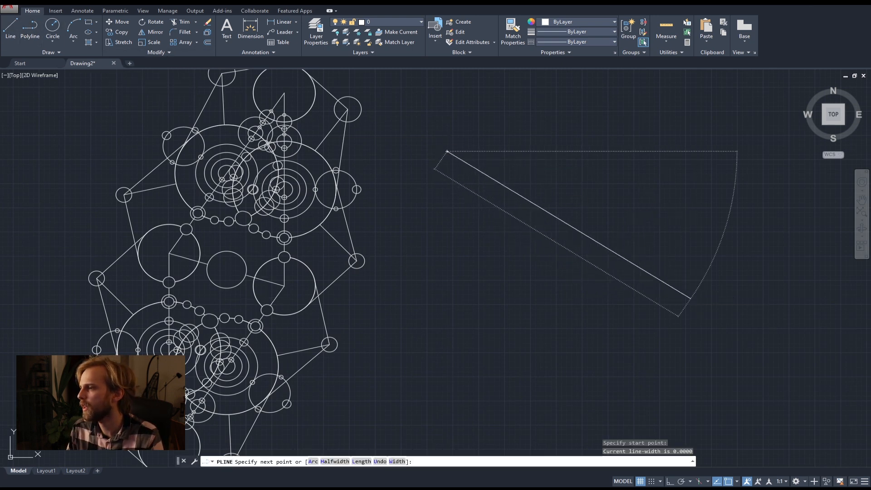
pyautogui.click(690, 298)
pyautogui.press('Return')
pyautogui.press('Return')
pyautogui.click(407, 383)
pyautogui.click(501, 261)
pyautogui.press('Return')
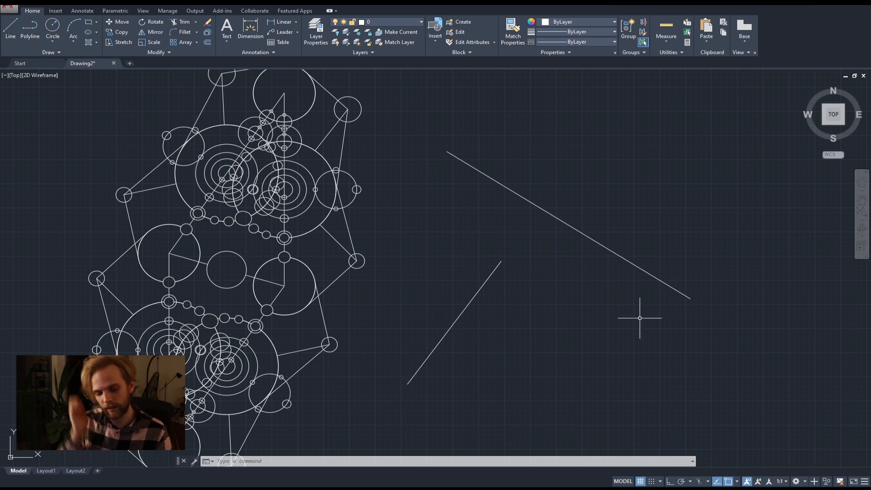
# Extend the shorter polyline up to the long descending one, using the long one as the boundary edge.
pyautogui.write('x')
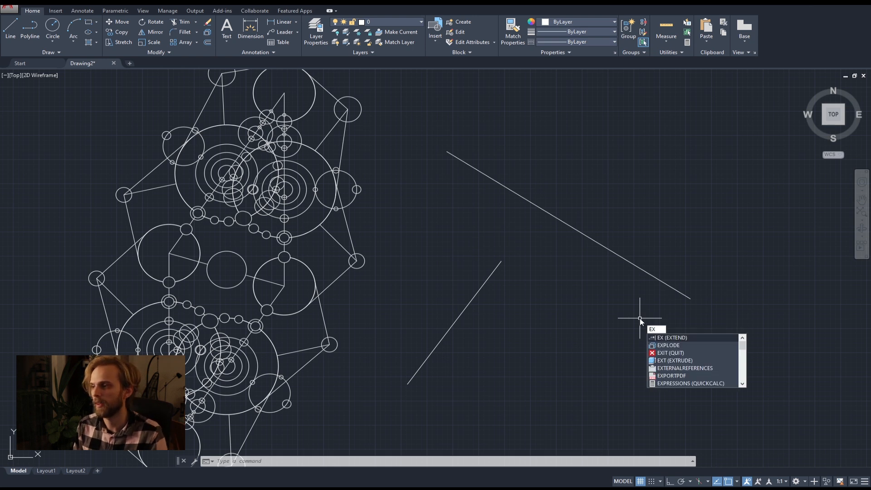
pyautogui.press('Return')
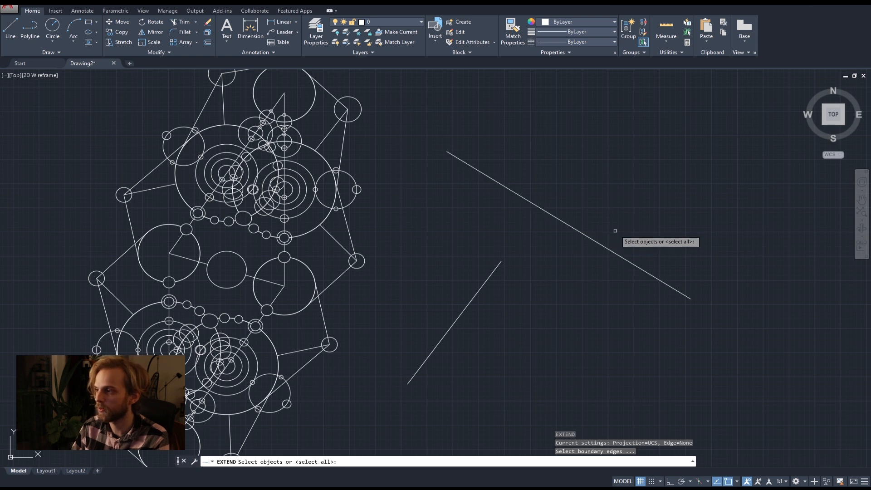
pyautogui.click(597, 242)
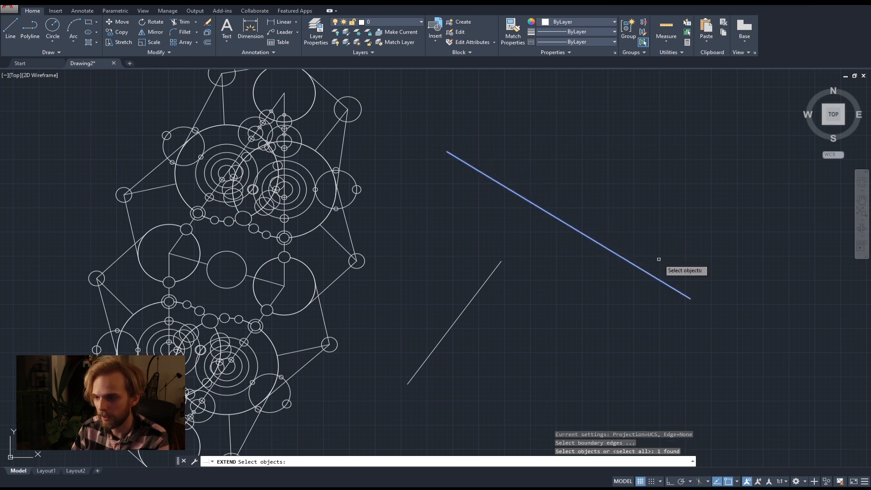
pyautogui.press('Return')
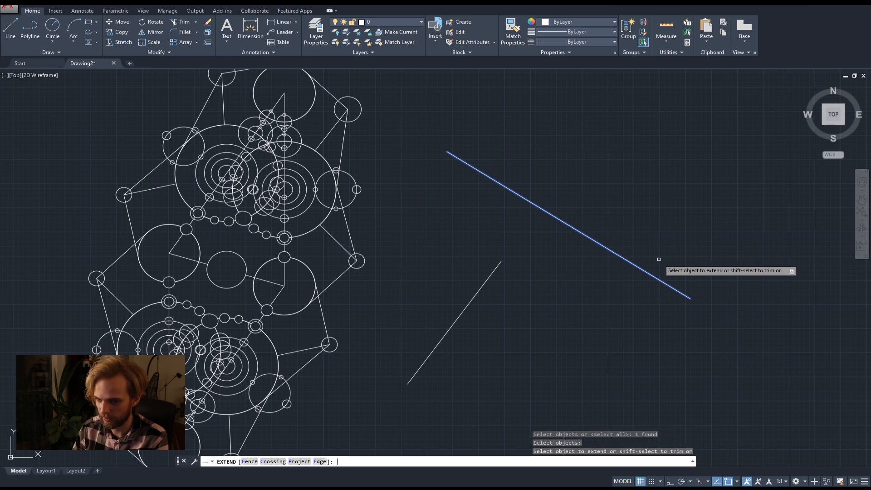
pyautogui.click(484, 286)
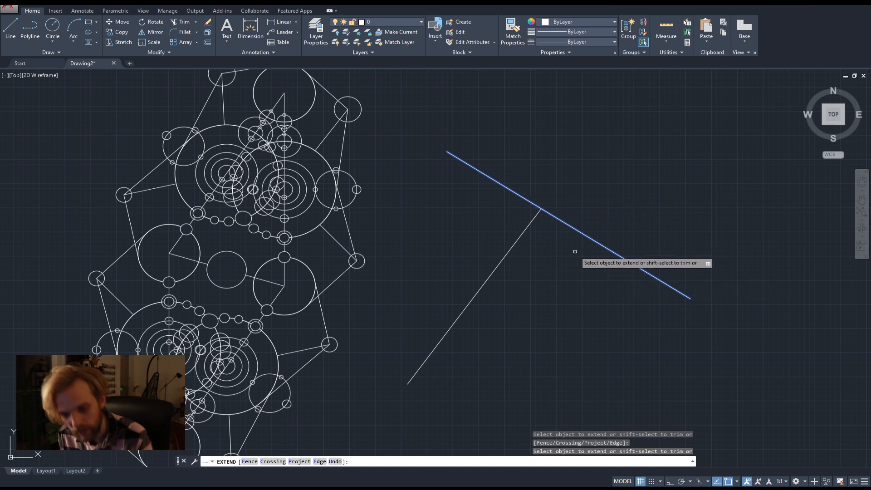
pyautogui.press('Escape')
pyautogui.press('Escape')
pyautogui.press('Escape')
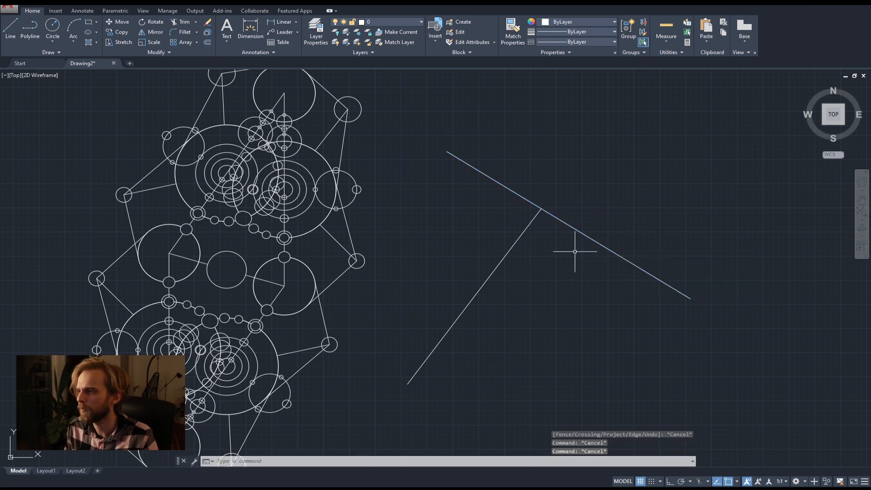
# Delete the extended shorter polyline.
pyautogui.click(539, 301)
pyautogui.click(453, 249)
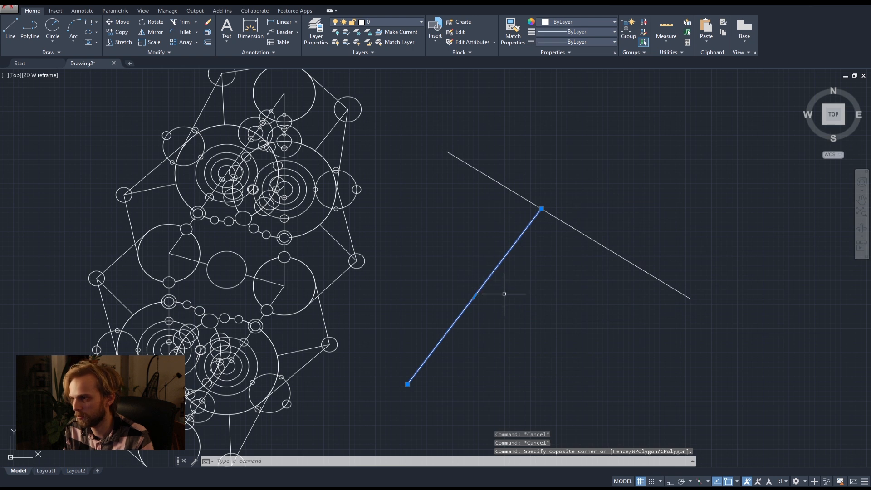
pyautogui.press('Delete')
# Draw a new, gently descending line below the long polyline, ending just beneath its lower end without touching it.
pyautogui.moveTo(540, 315); pyautogui.dragTo(429, 284, button='middle')
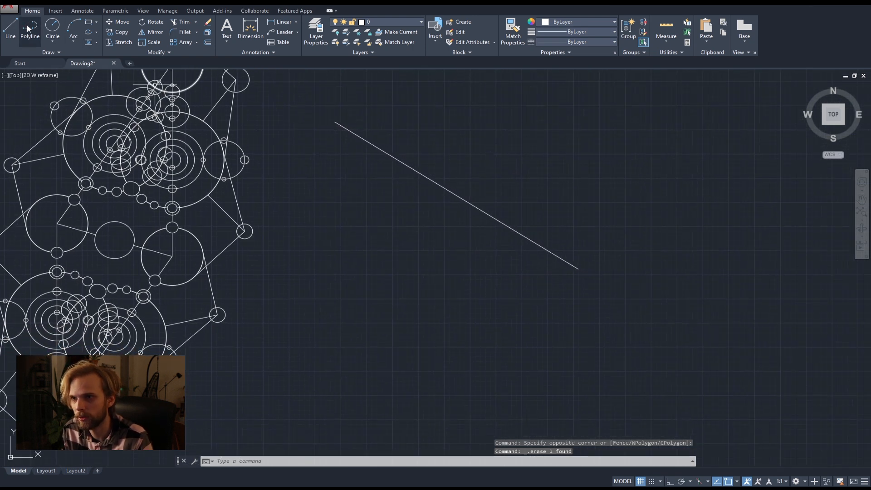
pyautogui.click(13, 26)
pyautogui.click(358, 273)
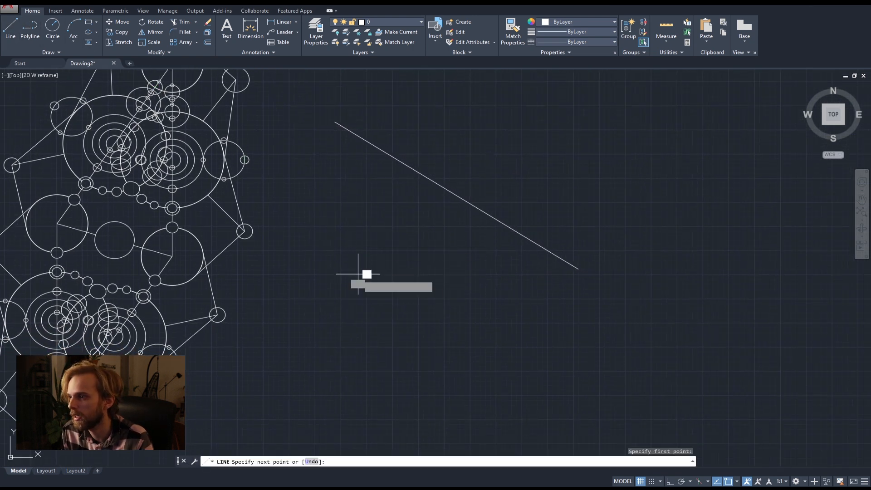
pyautogui.press('Return')
pyautogui.click(414, 281)
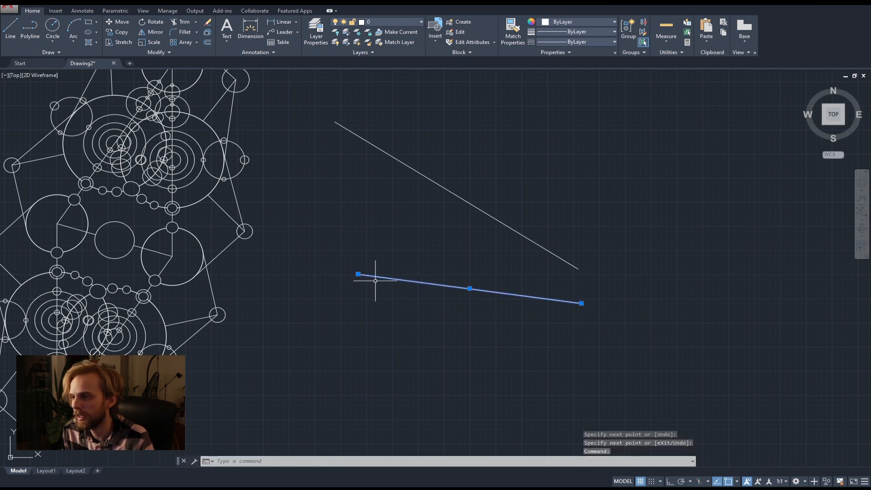
pyautogui.press('Escape')
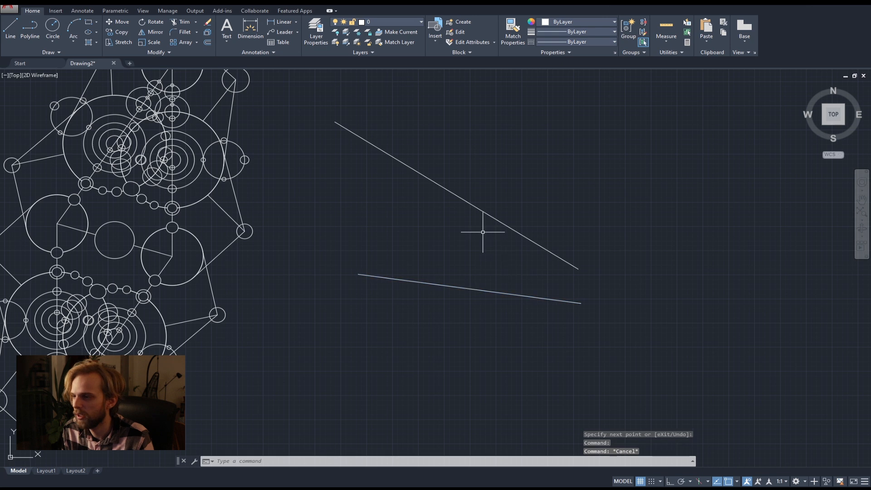
pyautogui.press('Escape')
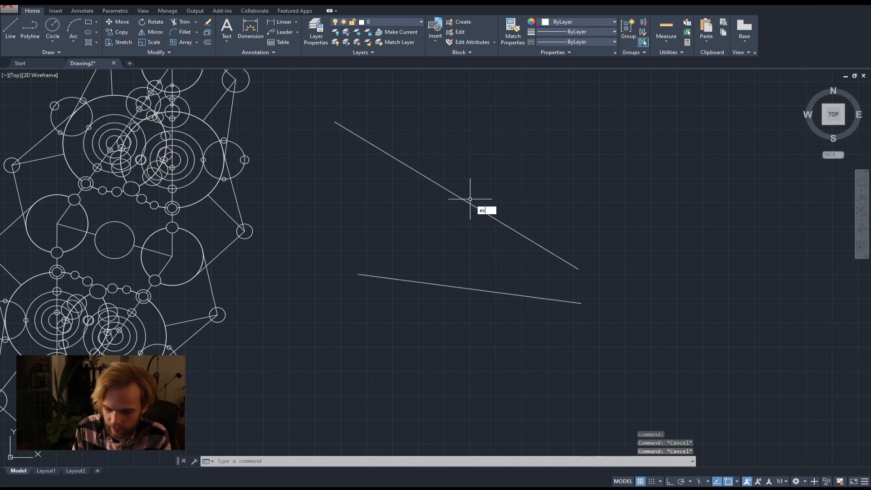
# Try to extend the new lower line to the long polyline as the boundary edge.
pyautogui.press('Return')
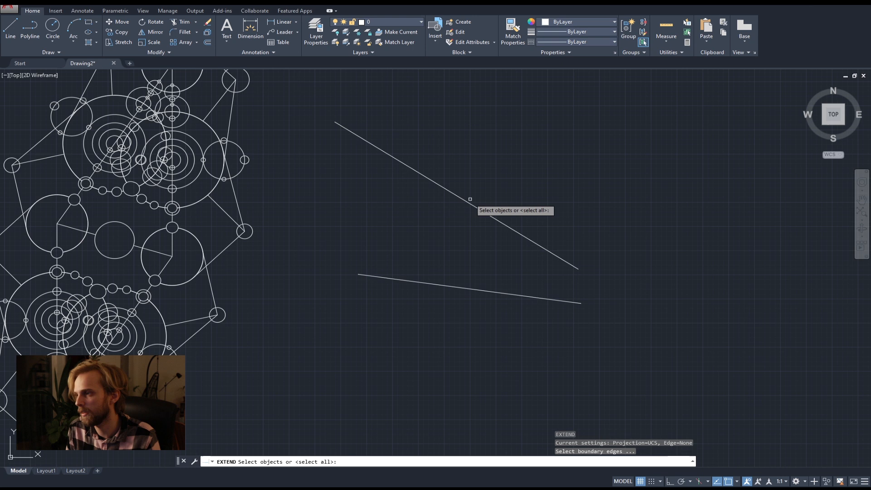
pyautogui.click(492, 217)
pyautogui.press('Return')
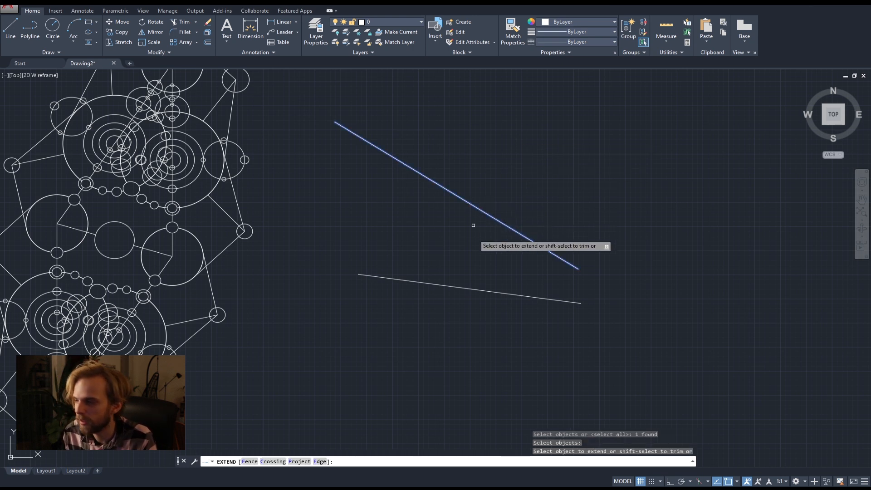
pyautogui.click(550, 295)
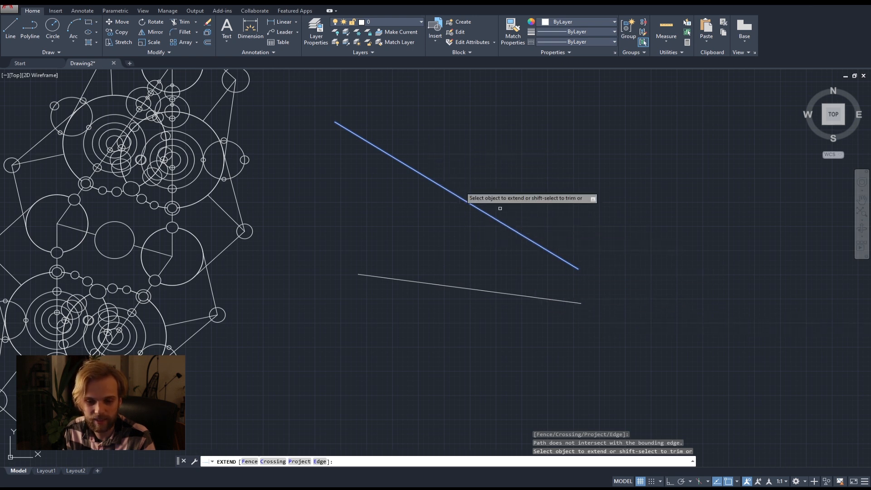
pyautogui.press('Escape')
pyautogui.press('Escape')
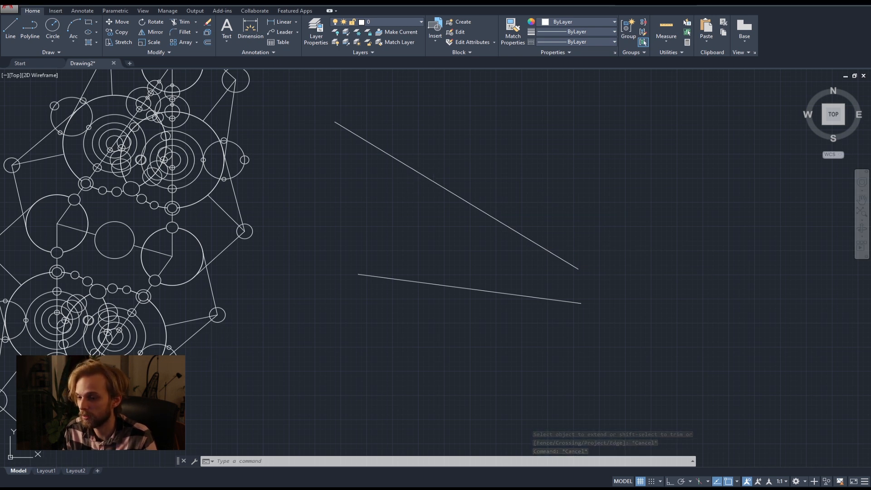
# Check the command list PDF, return to AutoCAD, and fillet the two loose lines into a sharp corner, undoing the result.
pyautogui.hotkey('alt', 'Tab')
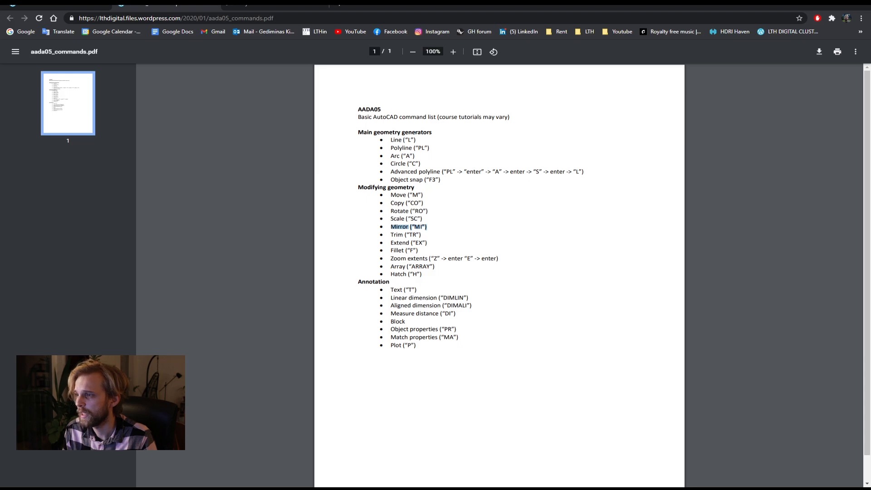
pyautogui.hotkey('alt', 'Tab')
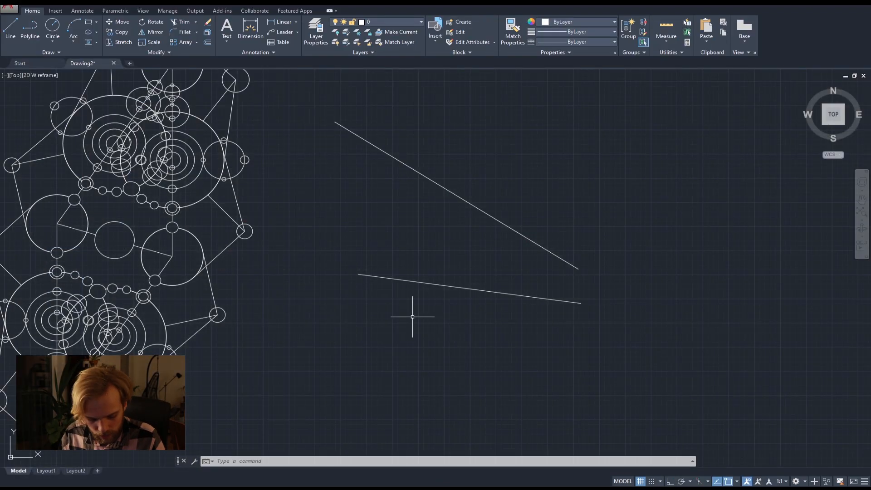
pyautogui.write('F')
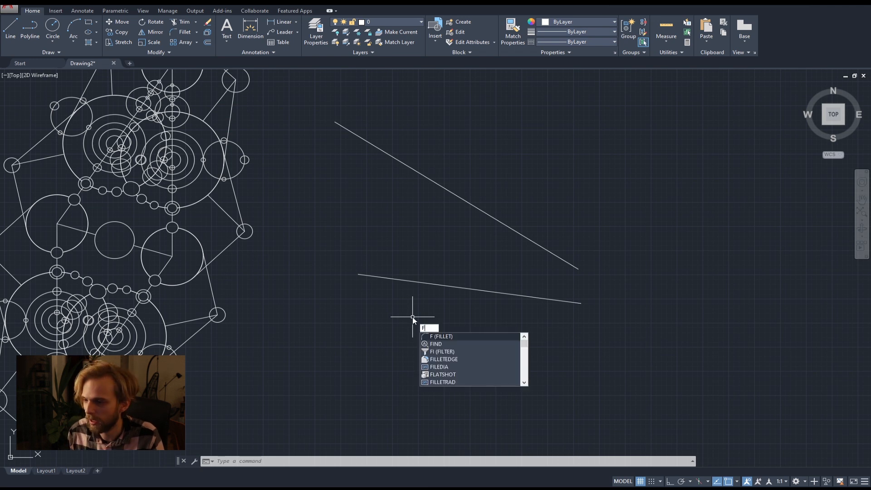
pyautogui.press('Return')
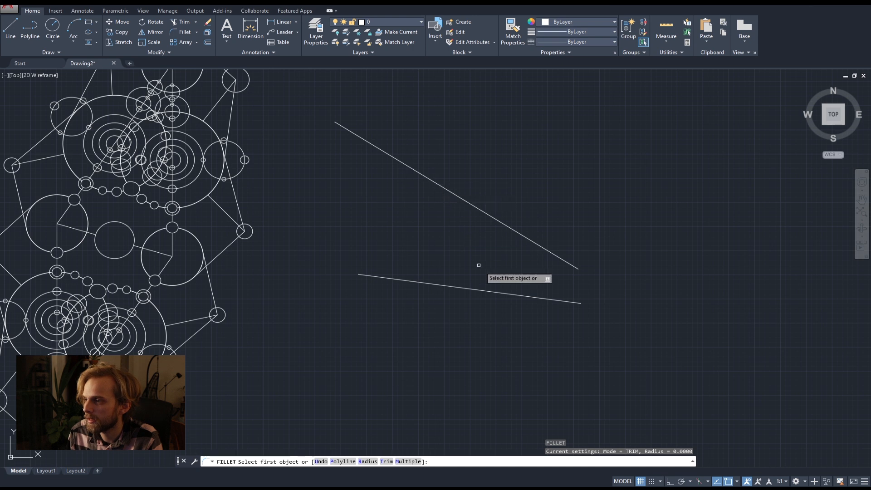
pyautogui.moveTo(521, 276); pyautogui.dragTo(356, 243, button='middle')
pyautogui.scroll(2, 384, 238)
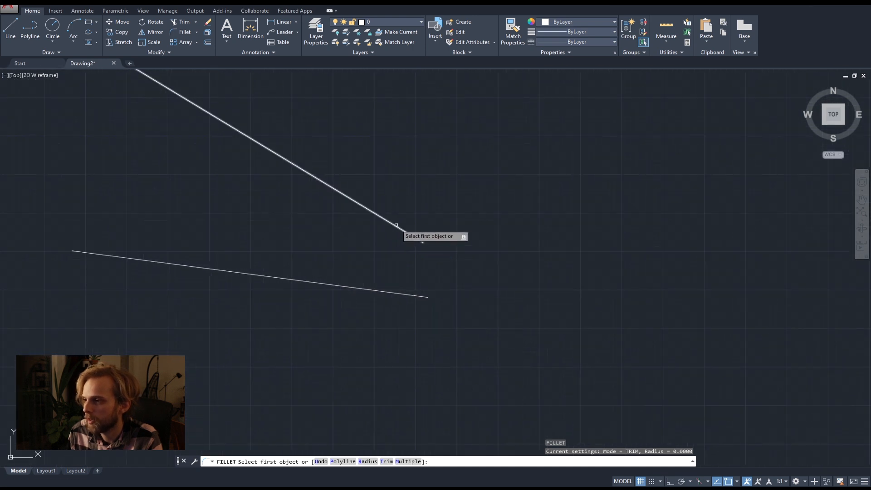
pyautogui.click(396, 225)
pyautogui.click(405, 290)
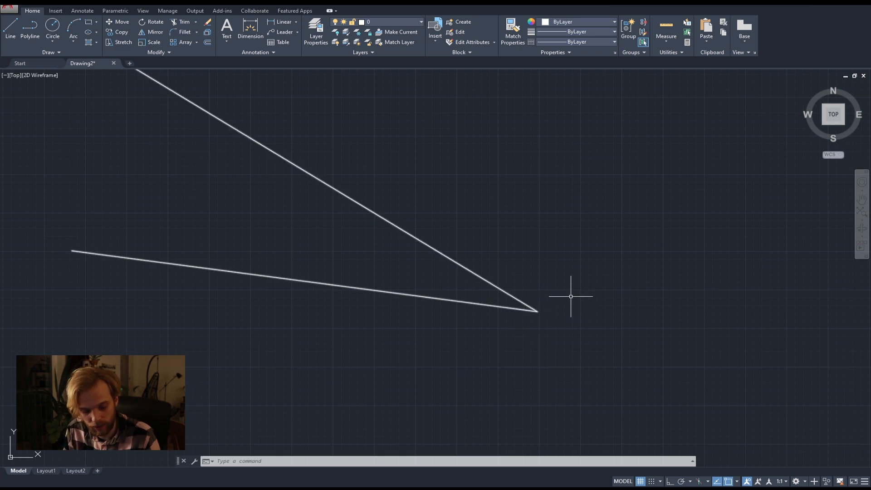
pyautogui.hotkey('ctrl', 'z')
# Fillet the right-hand ends of the two loose sloping lines with a radius of 500.
pyautogui.moveTo(571, 297); pyautogui.dragTo(506, 325, button='middle')
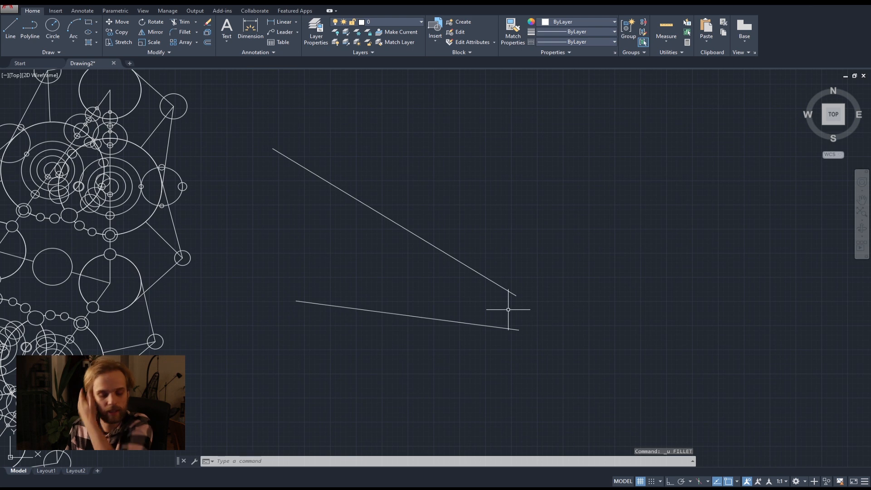
pyautogui.write('fil')
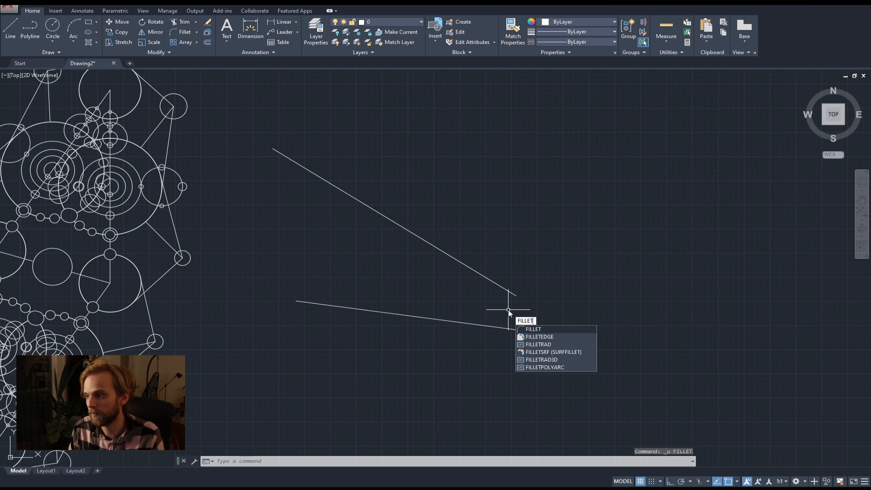
pyautogui.press('BackSpace')
pyautogui.press('BackSpace')
pyautogui.press('BackSpace')
pyautogui.press('BackSpace')
pyautogui.press('BackSpace')
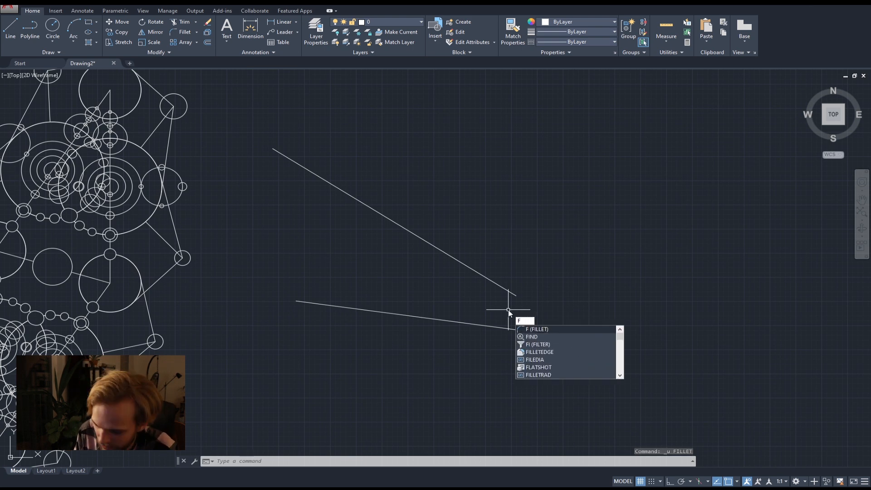
pyautogui.press('Return')
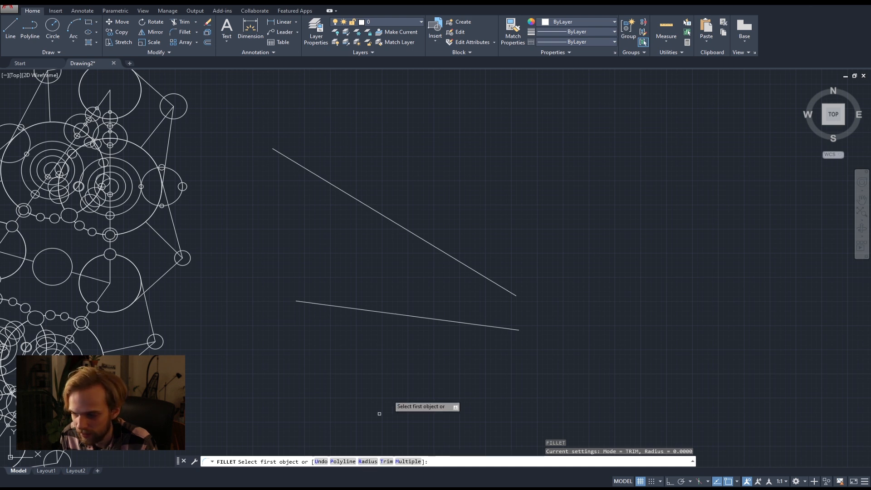
pyautogui.press('Return')
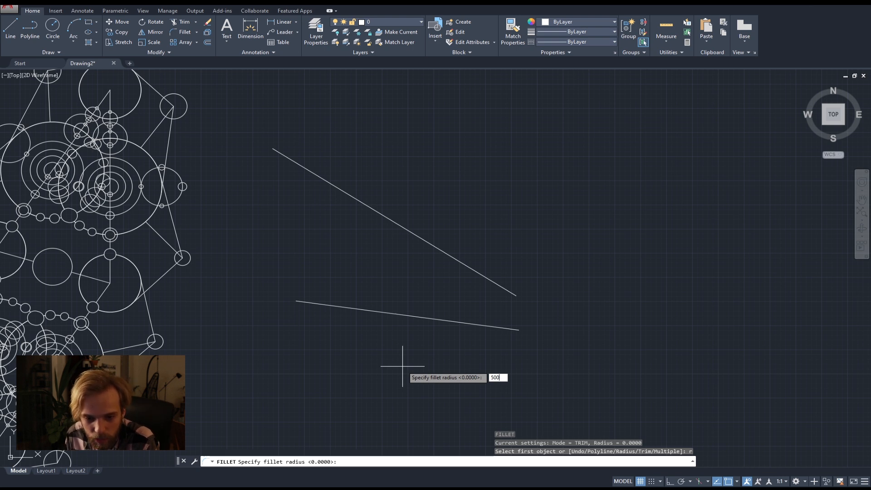
pyautogui.press('Return')
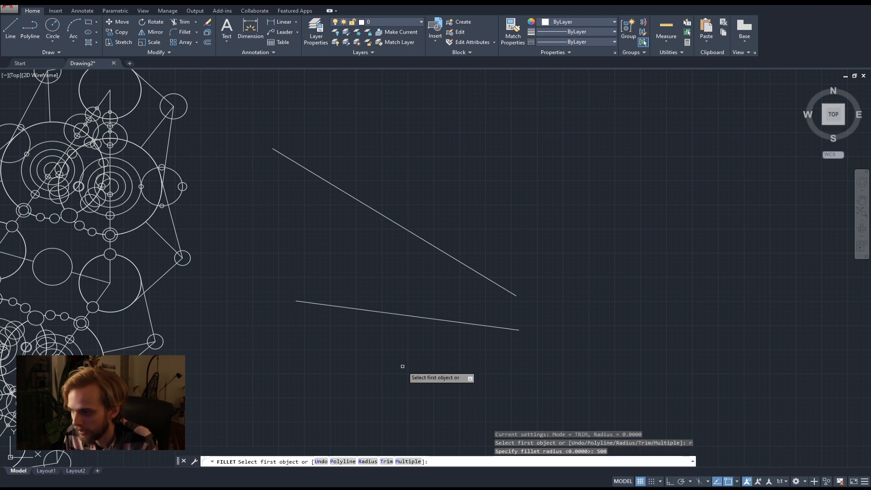
pyautogui.click(456, 257)
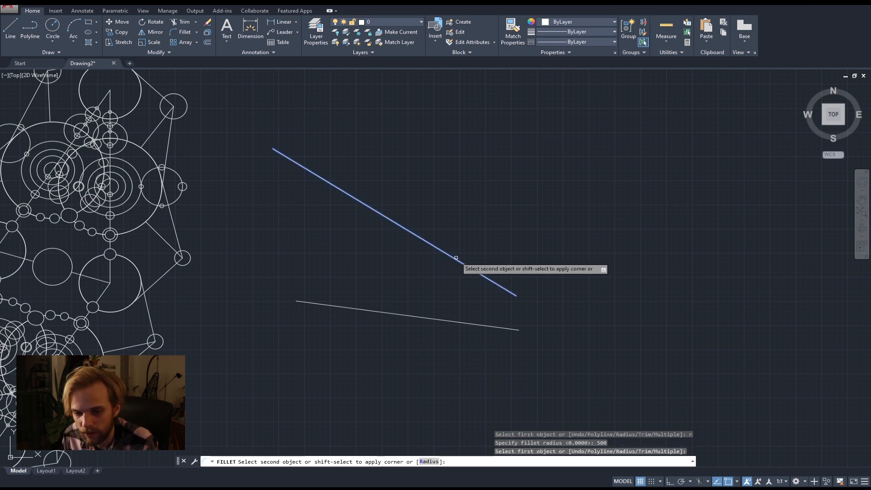
pyautogui.click(448, 321)
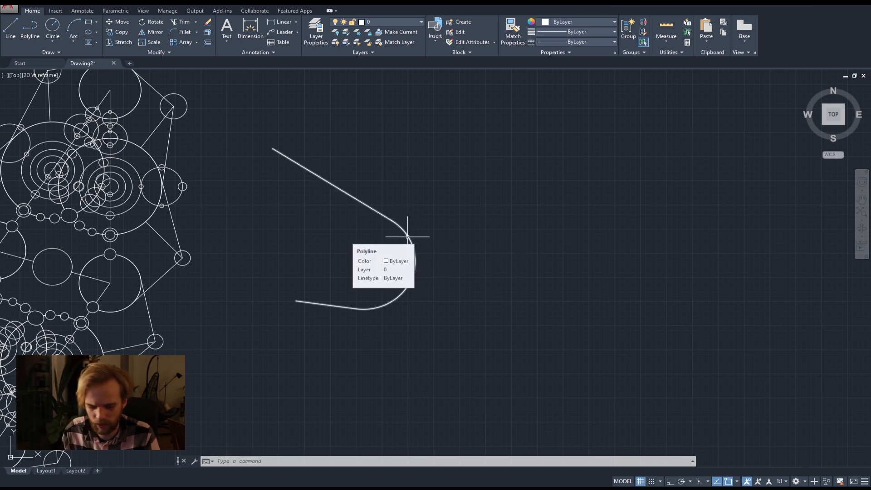
pyautogui.write('f')
pyautogui.press('Return')
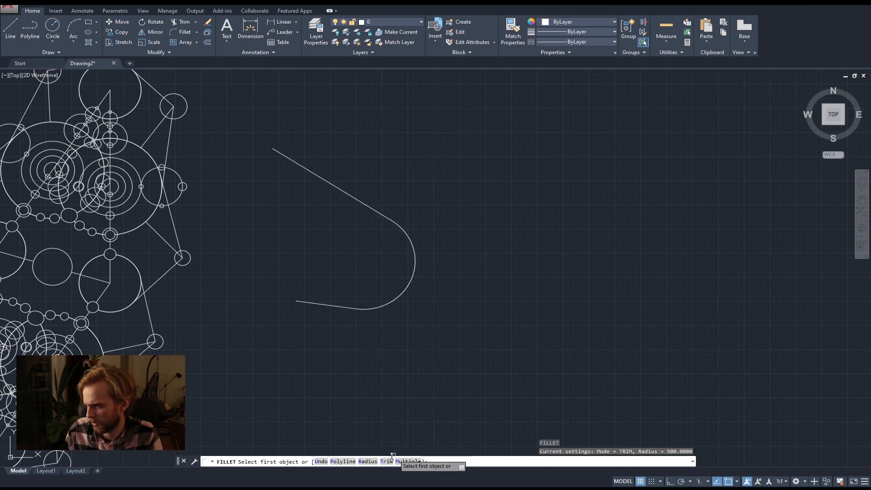
pyautogui.click(342, 461)
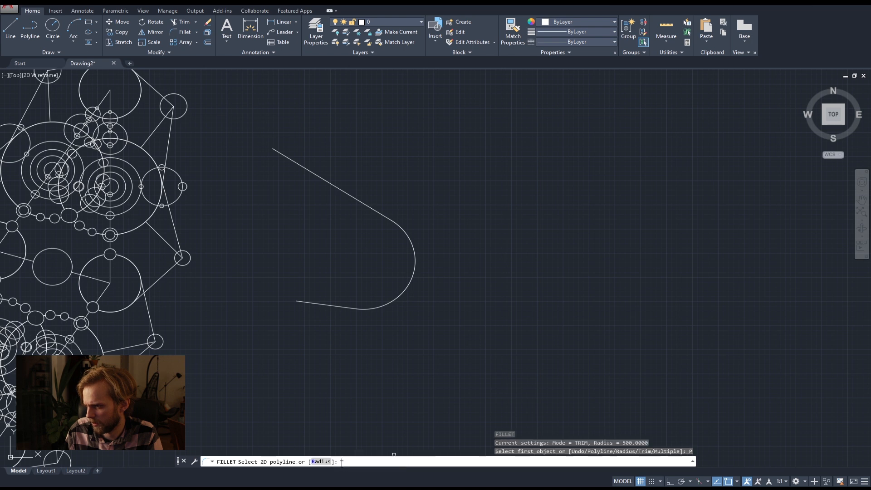
pyautogui.press('Escape')
pyautogui.press('Escape')
pyautogui.press('Escape')
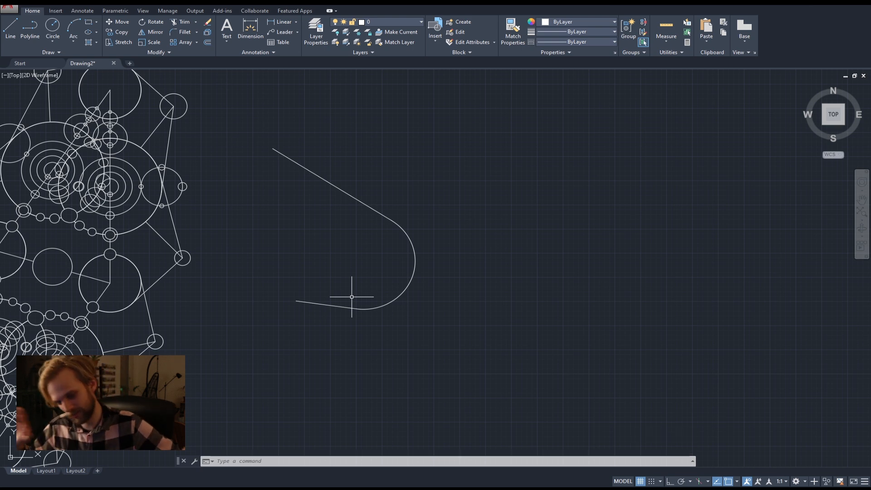
# Delete the rounded polyline beside the circle pattern.
pyautogui.click(431, 295)
pyautogui.click(387, 271)
pyautogui.press('Delete')
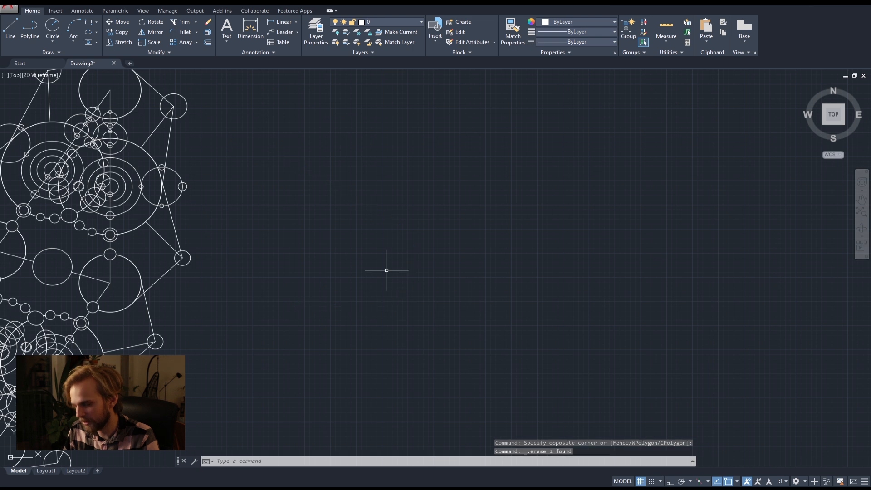
# With Ortho on, draw a horizontal line about 2100 units long in the empty area right of the circle pattern.
pyautogui.scroll(-4, 288, 260)
pyautogui.moveTo(287, 260); pyautogui.dragTo(395, 258, button='middle')
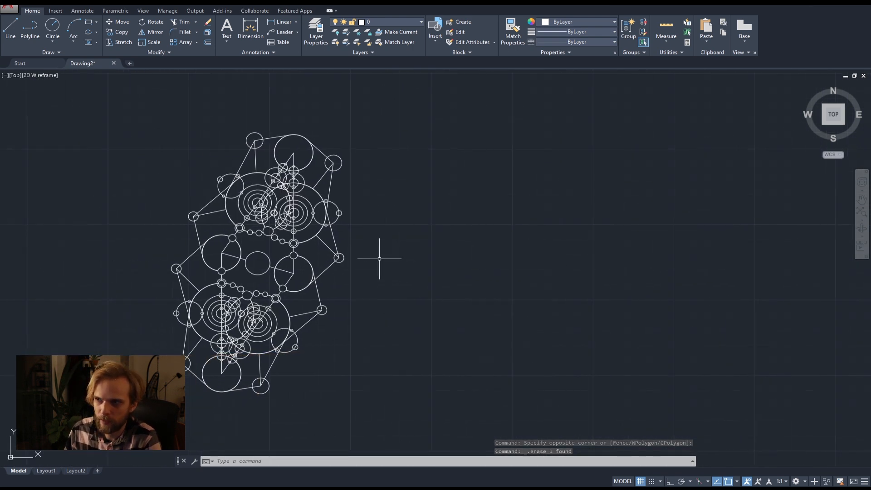
pyautogui.click(11, 28)
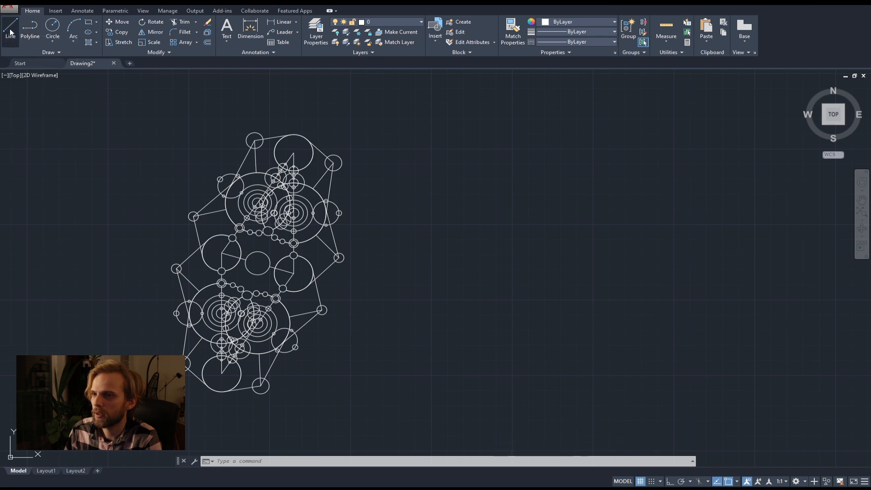
pyautogui.click(386, 234)
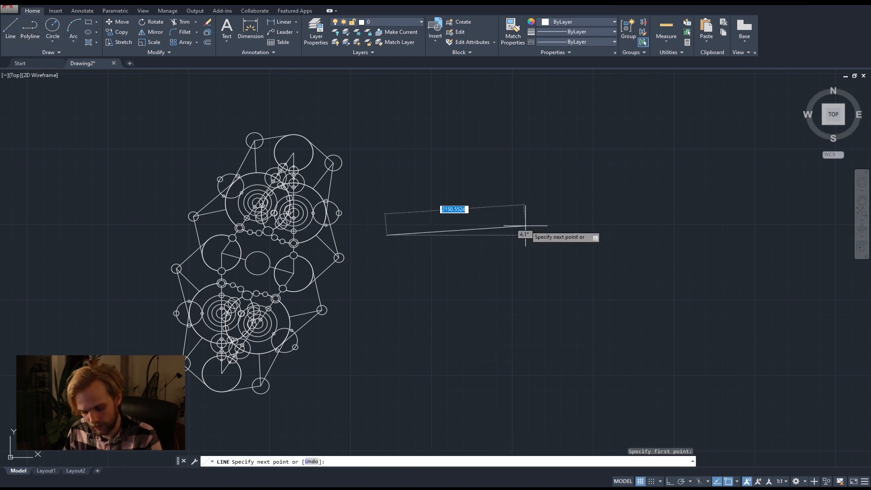
pyautogui.press('F8')
pyautogui.click(523, 236)
pyautogui.press('Return')
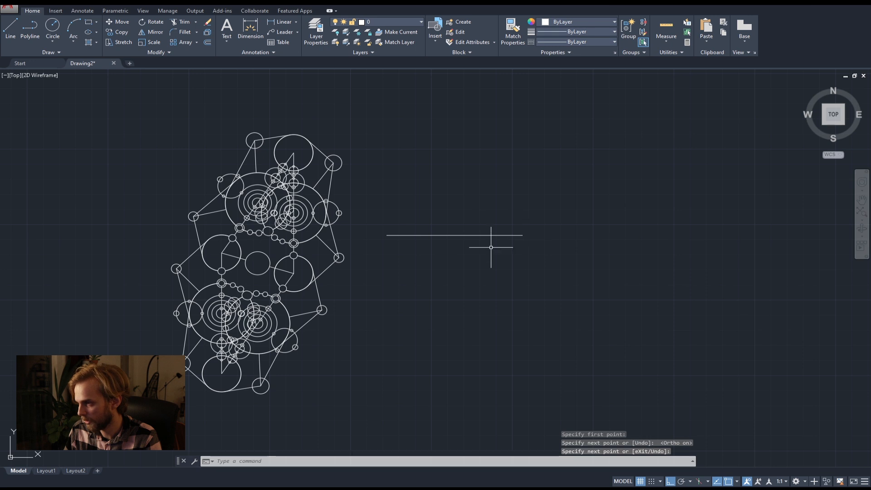
# Draw a second, slightly shorter horizontal line a short distance below the first one.
pyautogui.press('Return')
pyautogui.click(392, 281)
pyautogui.click(514, 281)
pyautogui.press('Return')
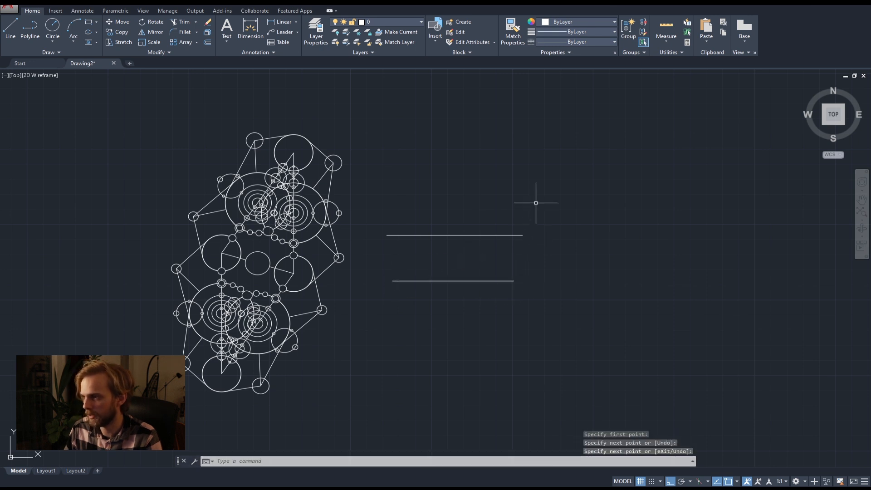
# Fillet the right-hand ends of the two parallel lines using the existing fillet radius, then undo the fillet.
pyautogui.write('fi')
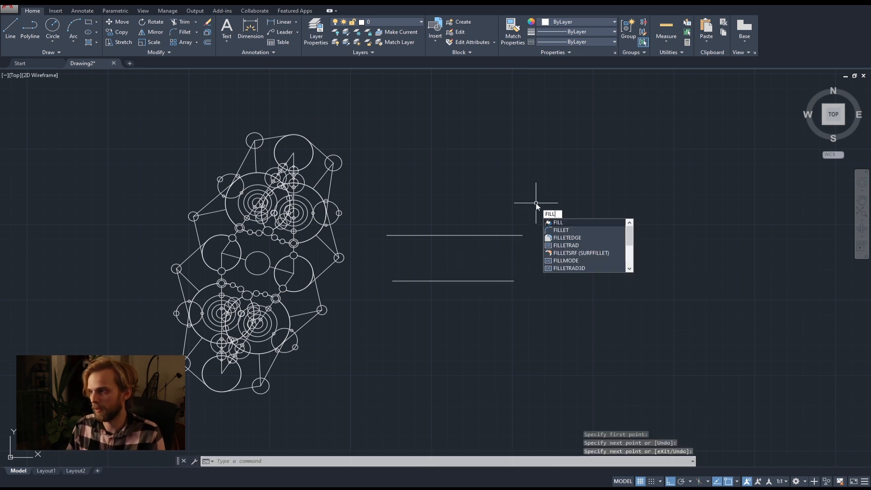
pyautogui.press('Down')
pyautogui.press('Down')
pyautogui.press('Up')
pyautogui.press('Return')
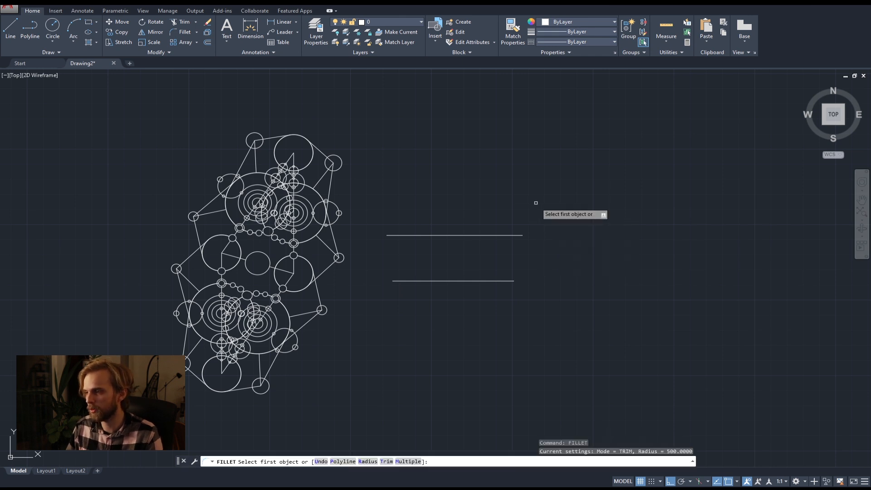
pyautogui.click(504, 234)
pyautogui.click(504, 281)
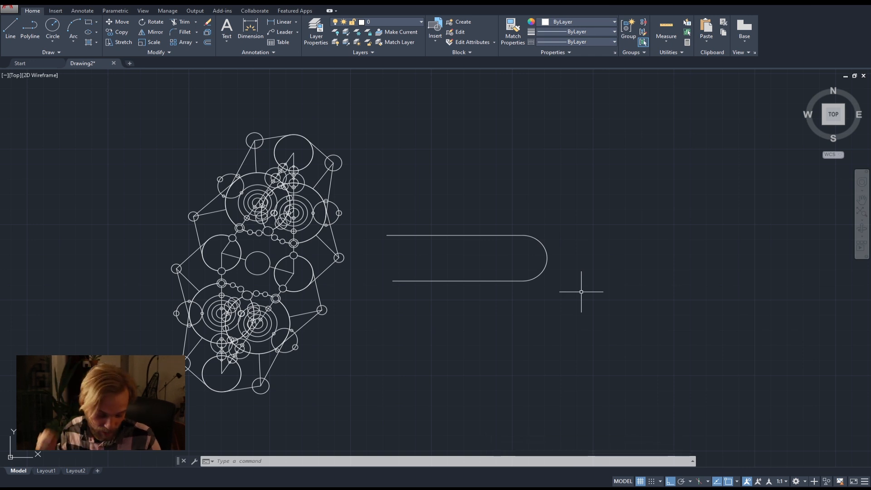
pyautogui.hotkey('ctrl', 'z')
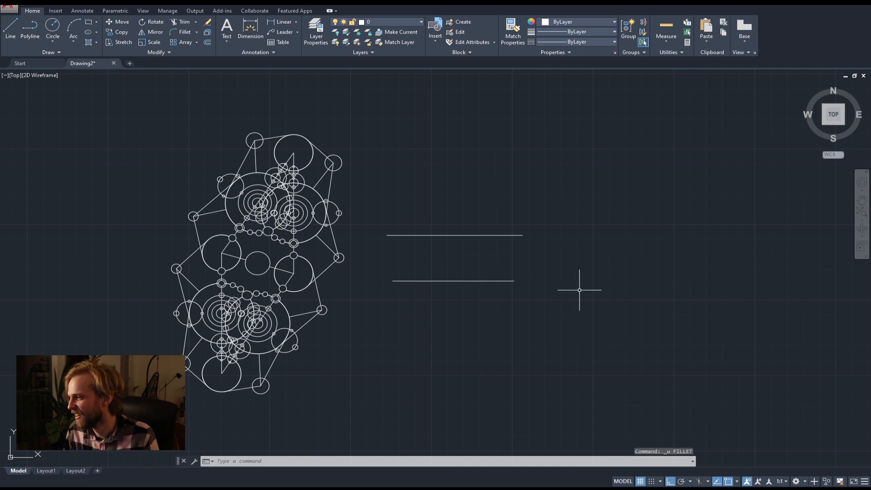
# Set the fillet radius to 0 and fillet the right-hand ends of the two parallel lines.
pyautogui.write('fil')
pyautogui.press('Return')
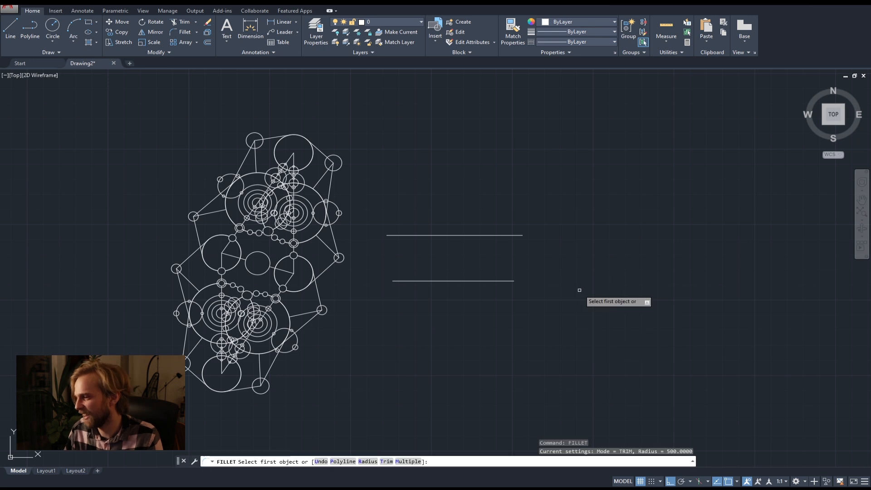
pyautogui.write('r')
pyautogui.press('Return')
pyautogui.write('0')
pyautogui.press('Return')
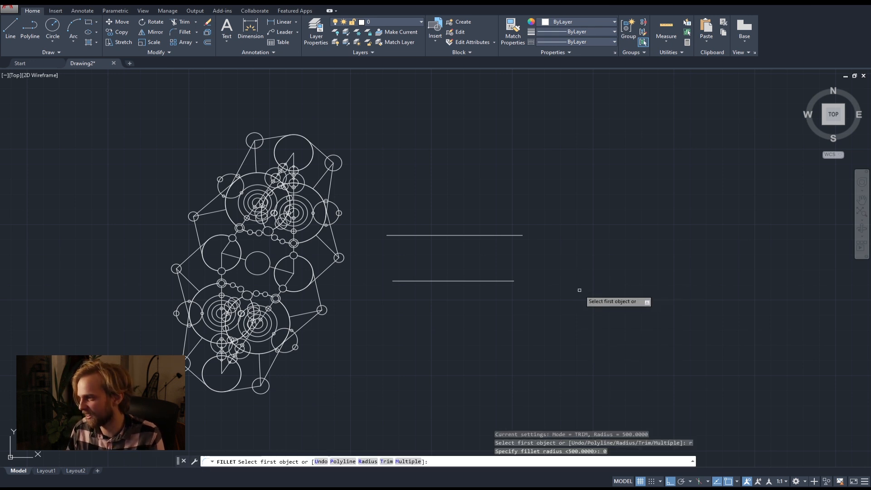
pyautogui.click(488, 235)
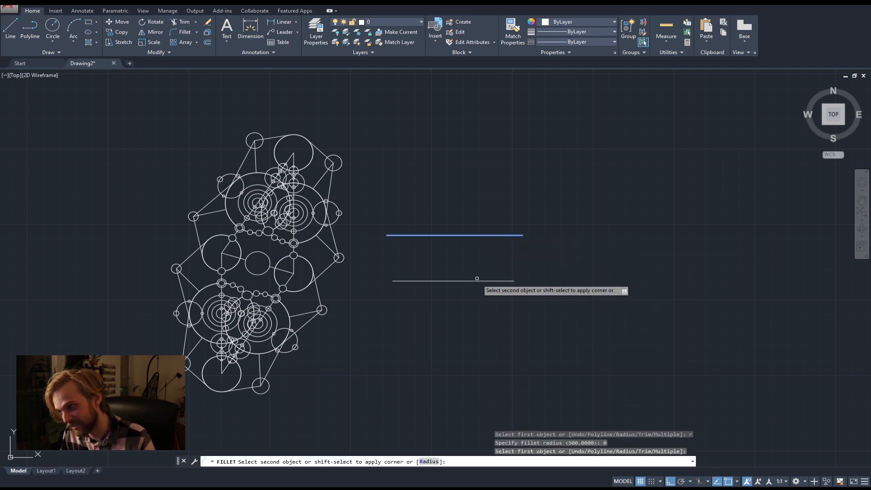
pyautogui.click(478, 280)
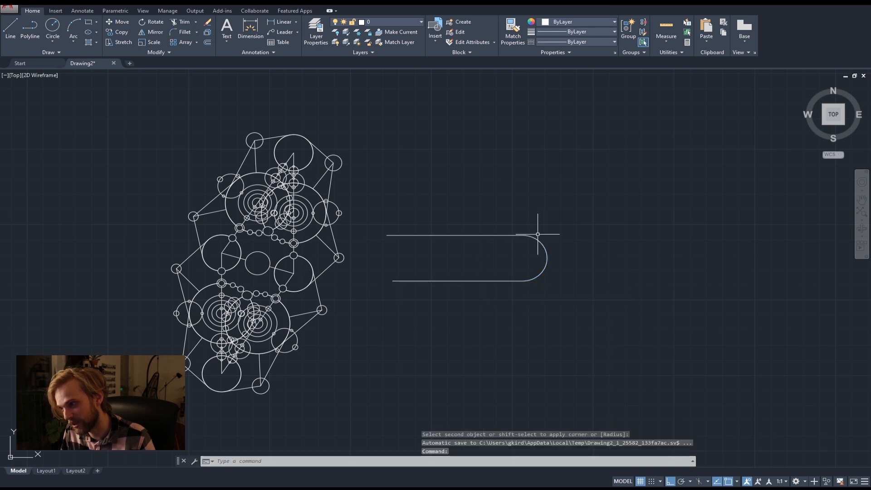
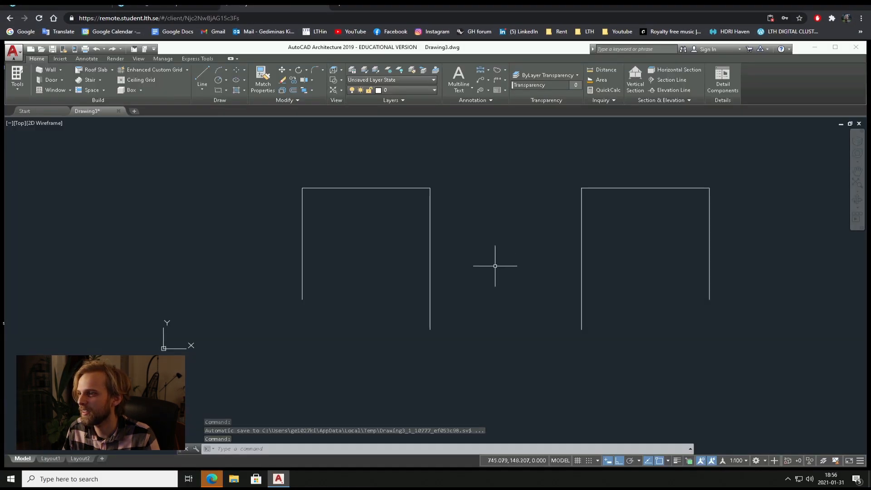
# Switch to the remote AutoCAD Architecture session and erase all the geometry in Drawing3.
pyautogui.click(778, 335)
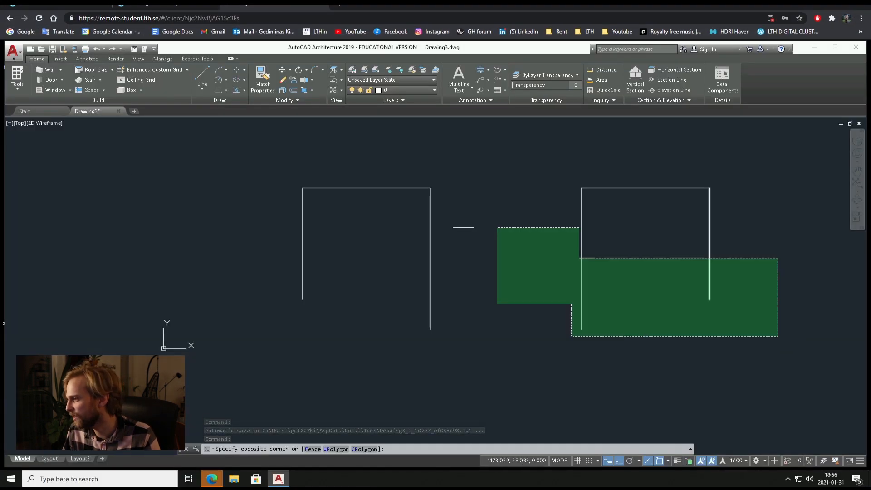
pyautogui.click(242, 154)
pyautogui.press('Delete')
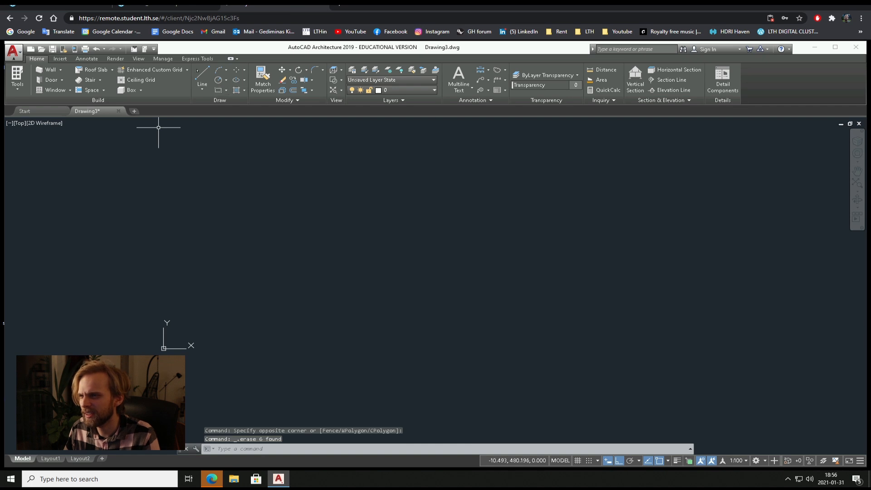
# Draw two parallel horizontal lines with their left ends roughly aligned, a long upper one and a much shorter lower one.
pyautogui.write('l')
pyautogui.press('Return')
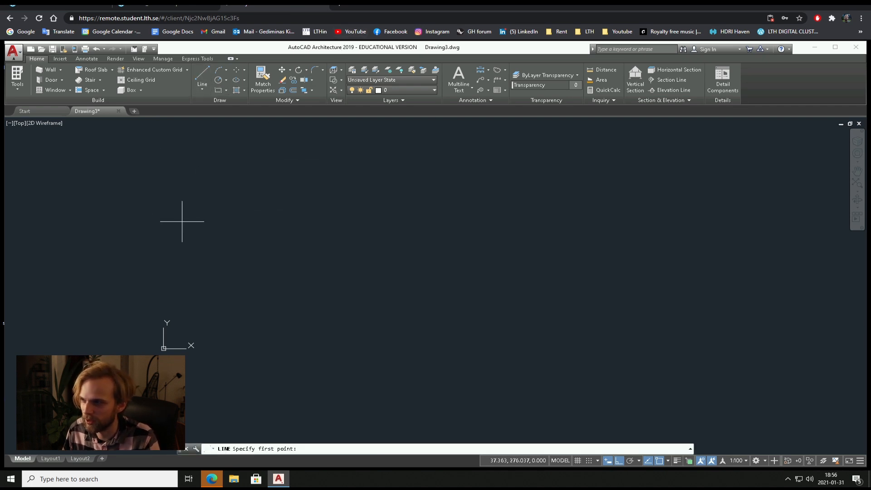
pyautogui.click(241, 229)
pyautogui.click(479, 228)
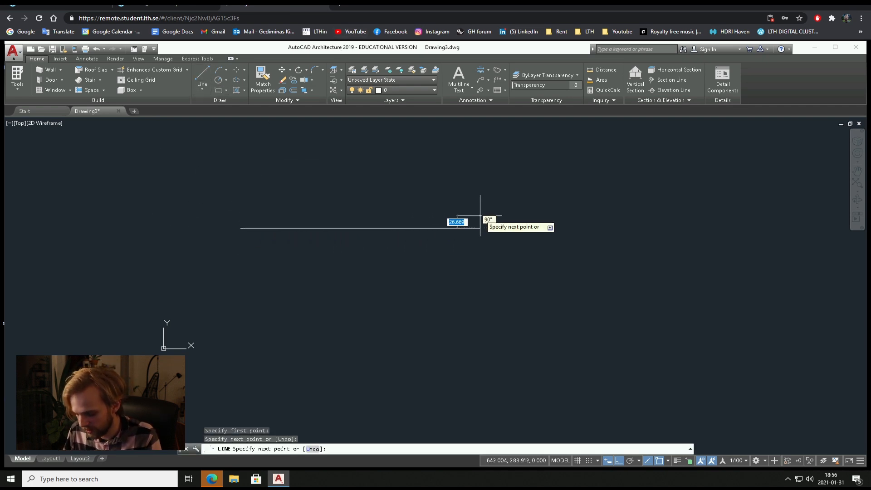
pyautogui.press('Return')
pyautogui.press('Return')
pyautogui.click(241, 317)
pyautogui.click(325, 316)
pyautogui.press('Return')
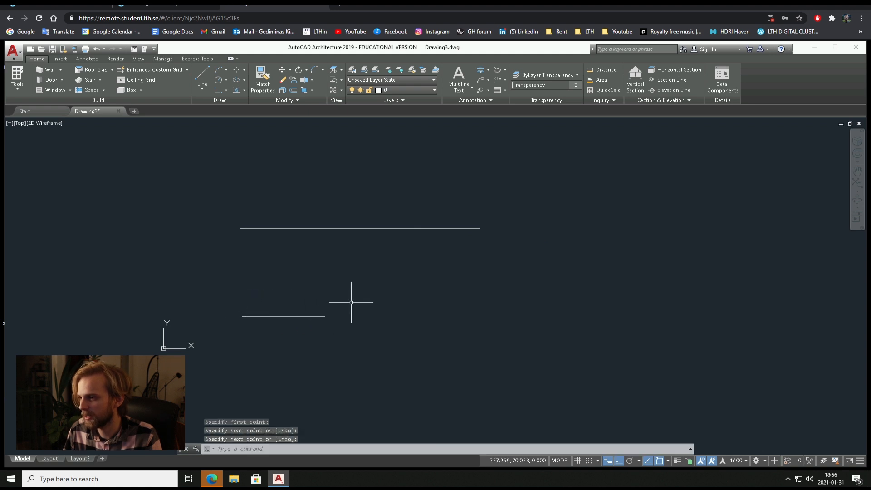
# Fillet the right-hand ends of the two parallel lines using the existing radius of 0.
pyautogui.write('f')
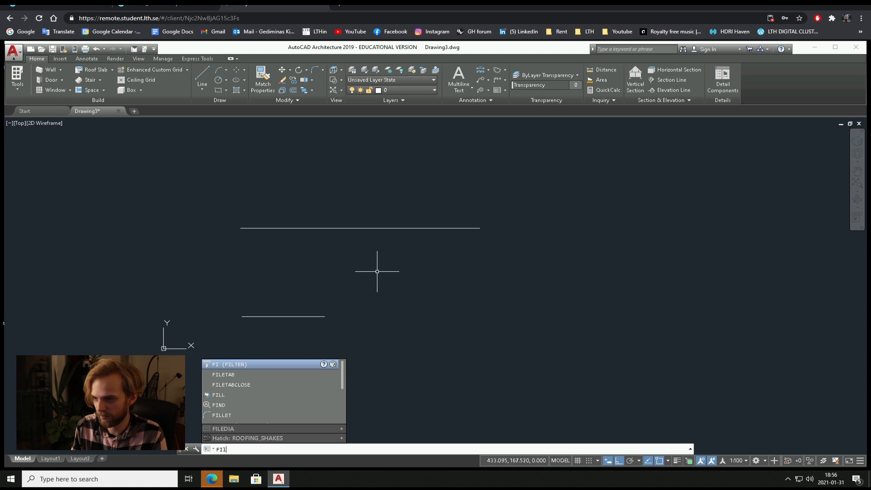
pyautogui.write('ille')
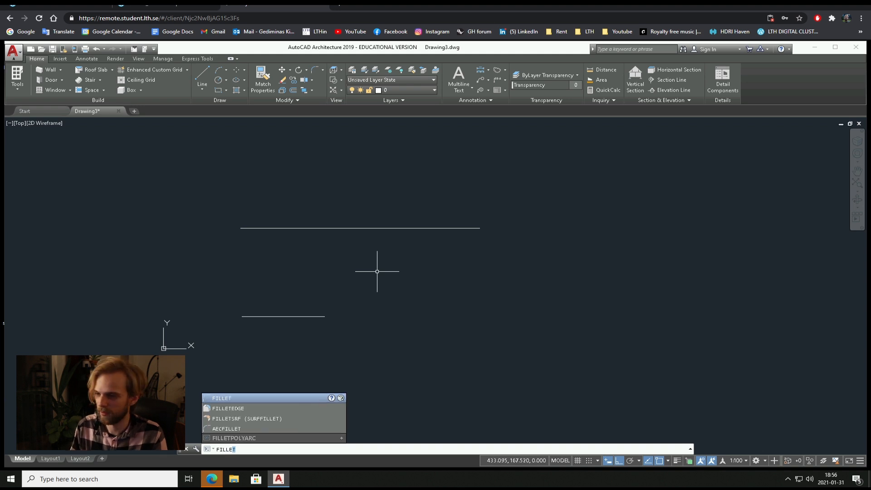
pyautogui.press('Return')
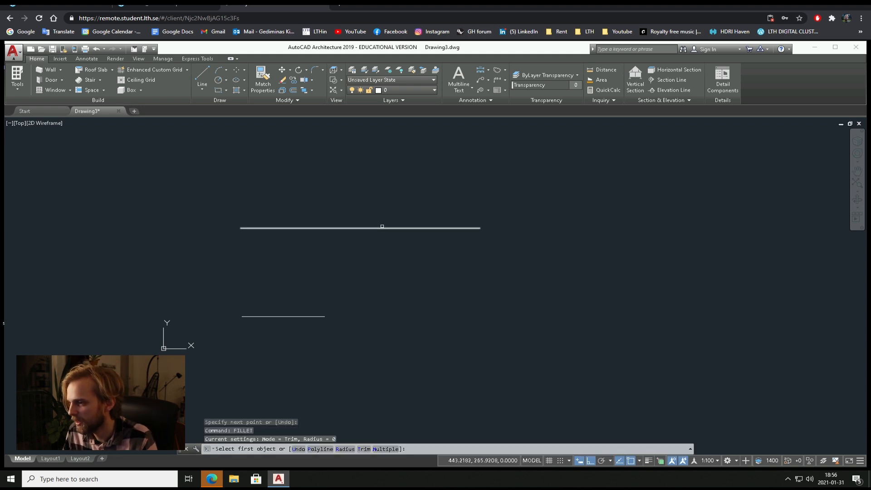
pyautogui.click(376, 227)
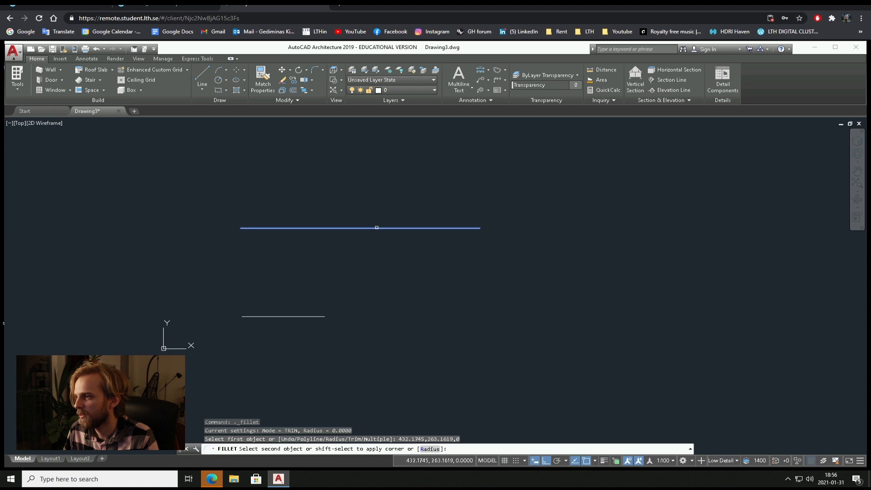
pyautogui.click(307, 315)
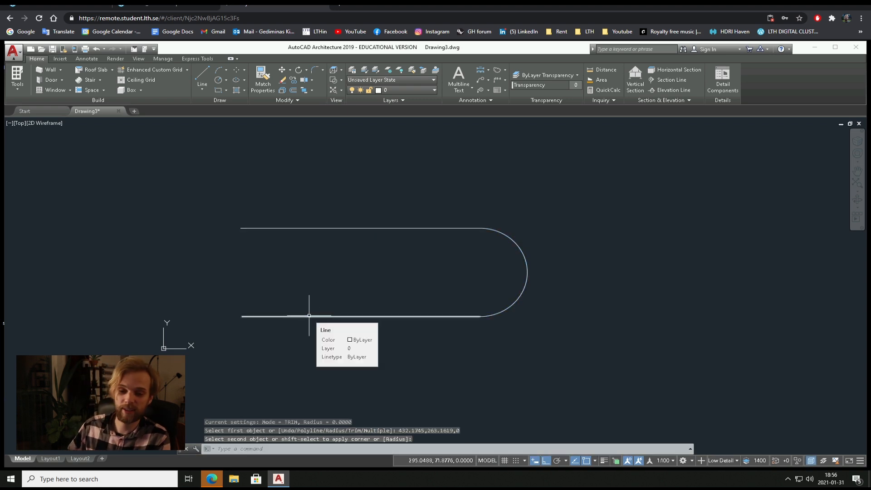
# Erase the two lines and the arc joining them from Drawing3.
pyautogui.click(656, 346)
pyautogui.click(455, 200)
pyautogui.press('Delete')
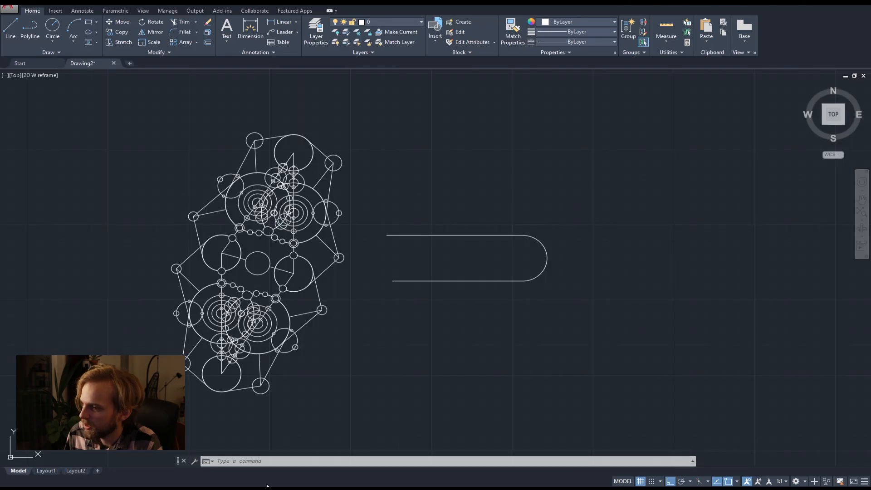
# In Drawing2 of the local AutoCAD, erase the two filleted parallel lines and their arc beside the circle pattern.
pyautogui.click(608, 301)
pyautogui.click(446, 195)
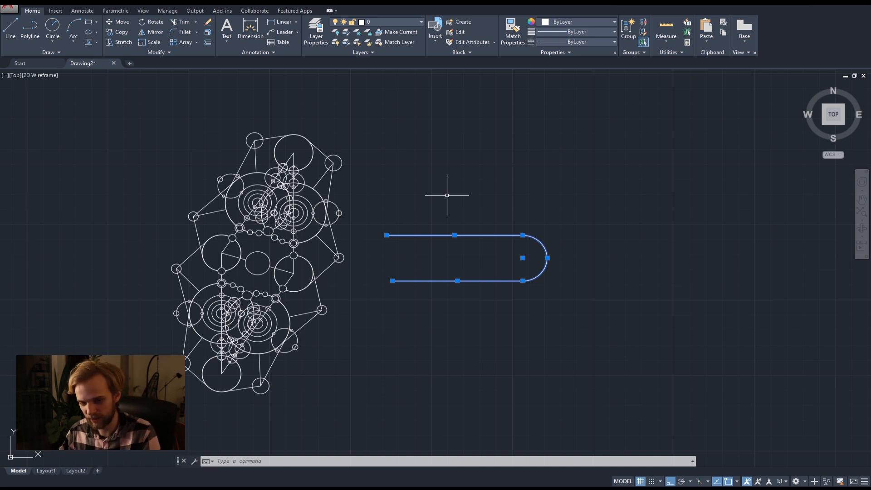
pyautogui.press('Delete')
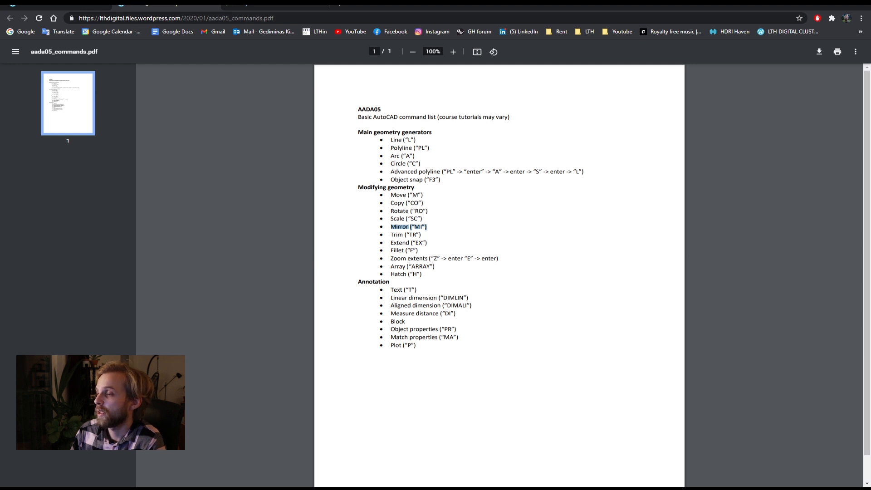
# Zoom and pan through the model space of Drawing2 until the circle pattern is out of view.
pyautogui.click(255, 7)
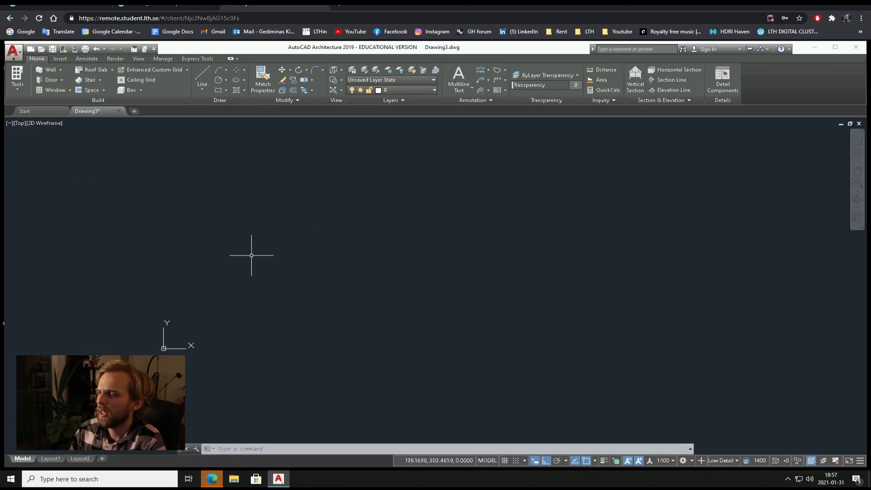
pyautogui.moveTo(251, 255); pyautogui.dragTo(372, 242, button='middle')
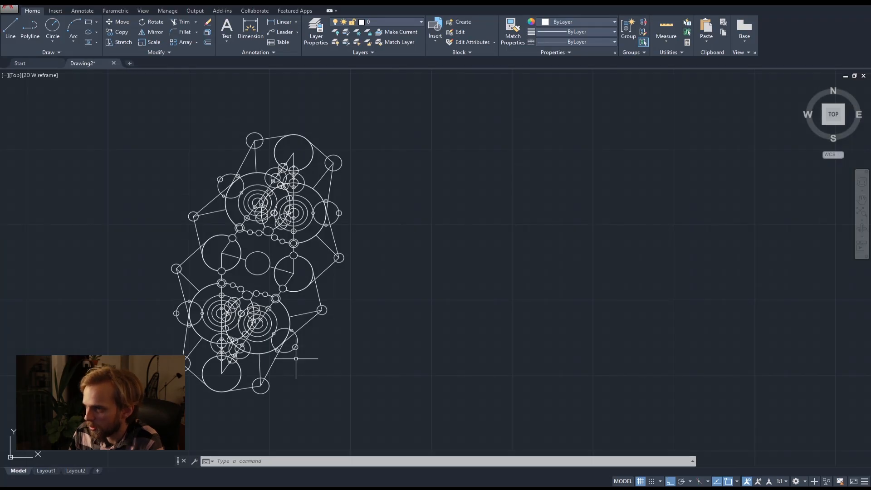
pyautogui.scroll(-8, 267, 279)
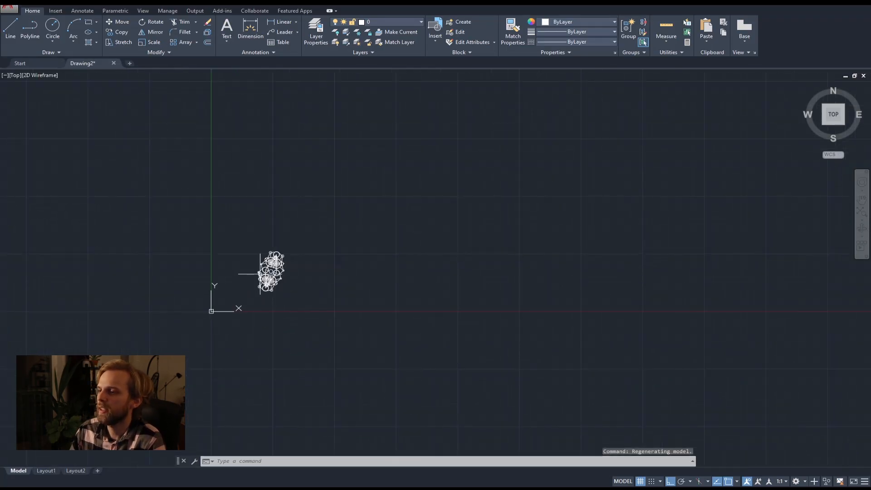
pyautogui.scroll(8, 280, 272)
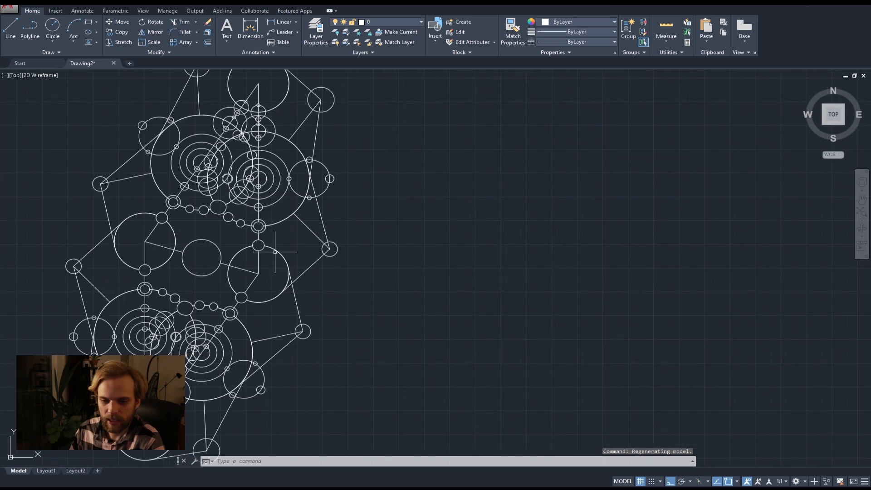
pyautogui.scroll(-10, 215, 240)
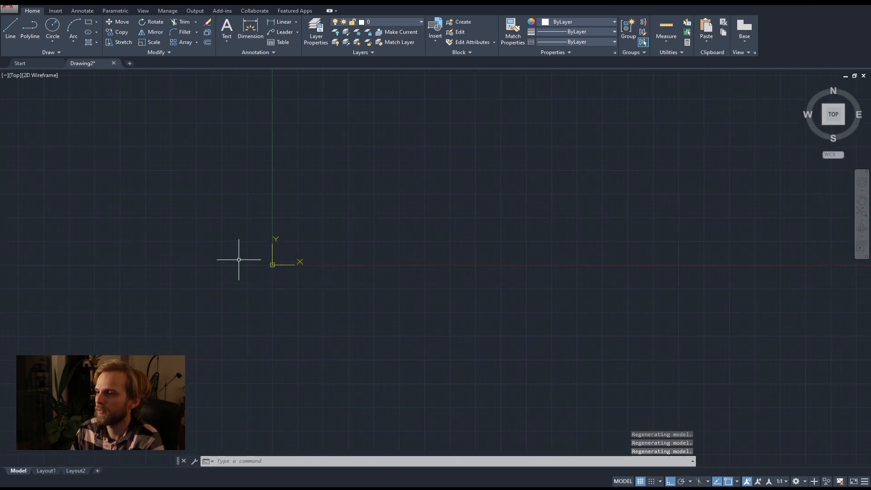
pyautogui.scroll(-5, 252, 268)
pyautogui.scroll(-7, 307, 287)
pyautogui.moveTo(498, 305); pyautogui.dragTo(305, 262, button='middle')
pyautogui.moveTo(371, 249); pyautogui.dragTo(377, 281, button='middle')
pyautogui.scroll(4, 387, 278)
pyautogui.scroll(-5, 254, 242)
pyautogui.moveTo(182, 217); pyautogui.dragTo(30, 284, button='middle')
pyautogui.moveTo(272, 263)
pyautogui.mouseDown(button='middle')
pyautogui.moveTo(457, 263)
pyautogui.moveTo(291, 270)
pyautogui.mouseUp(button='middle')
pyautogui.moveTo(368, 267)
pyautogui.mouseDown(button='middle')
pyautogui.moveTo(165, 265)
pyautogui.moveTo(249, 274)
pyautogui.mouseUp(button='middle')
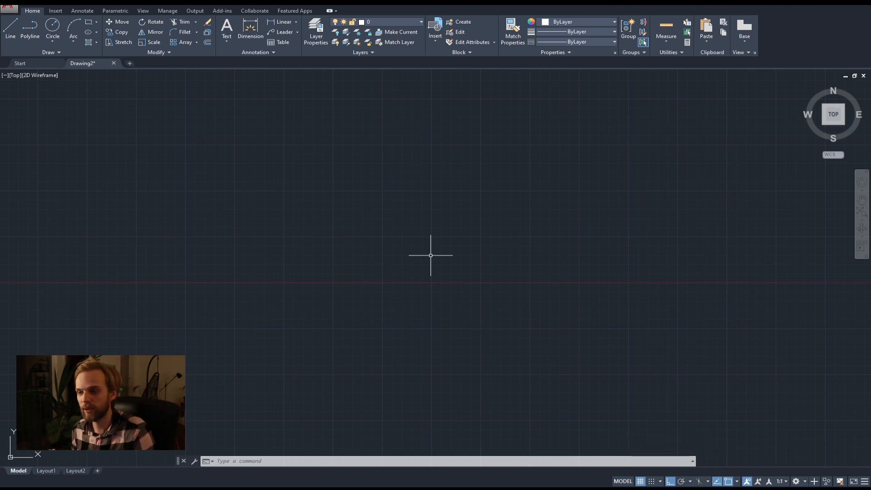
# Zoom to the extents of the drawing to bring the circle pattern back into view.
pyautogui.hotkey('ctrl', 'a')
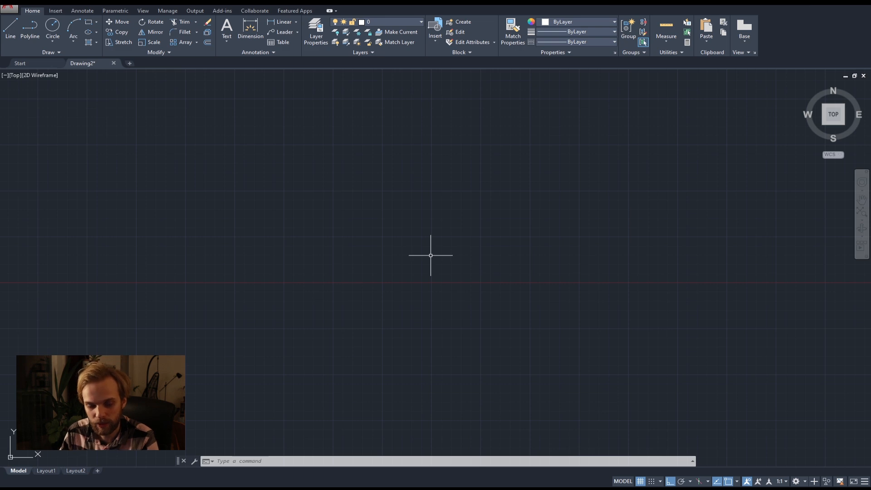
pyautogui.write('z')
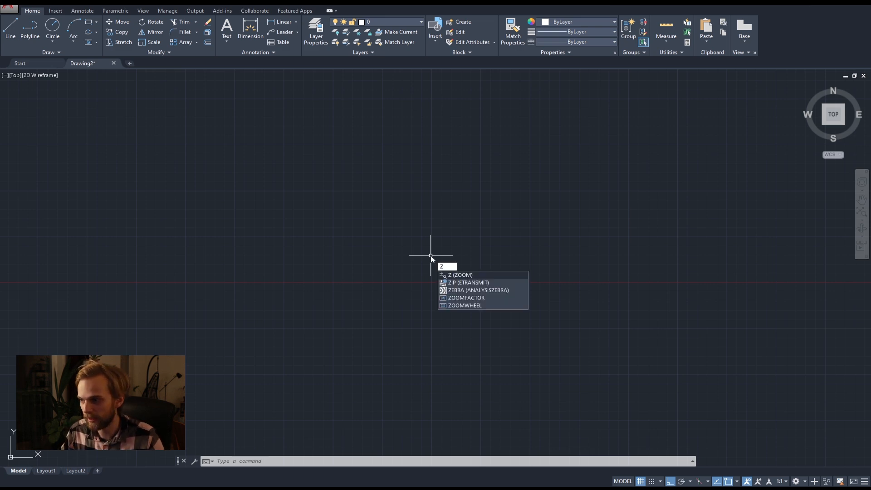
pyautogui.press('Return')
pyautogui.write('e')
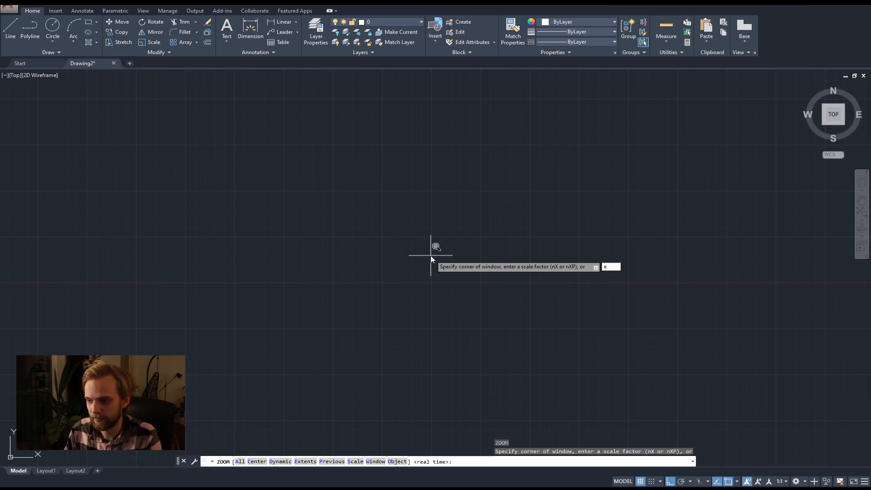
pyautogui.press('Return')
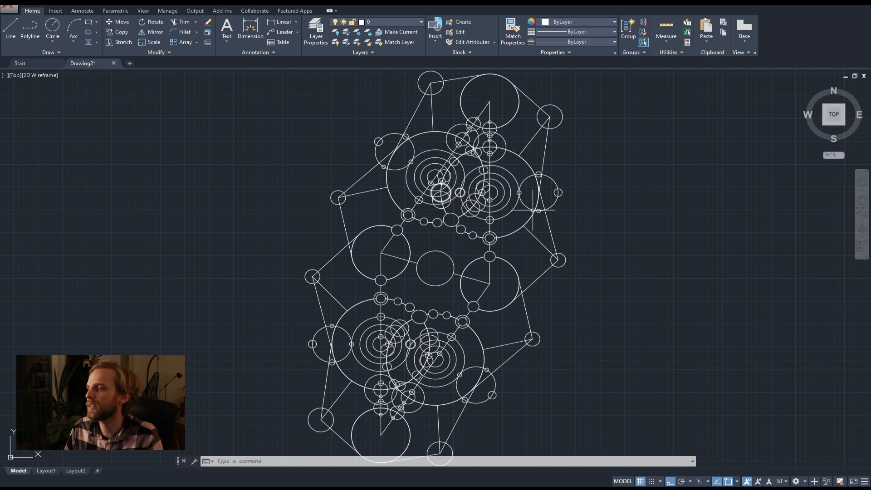
# Copy the whole circle pattern with Ortho on, placing two copies to its right, the first about 14500 units away, and one above it.
pyautogui.scroll(-4, 587, 223)
pyautogui.moveTo(586, 223); pyautogui.dragTo(328, 204, button='middle')
pyautogui.moveTo(731, 191)
pyautogui.mouseDown(button='middle')
pyautogui.moveTo(566, 335)
pyautogui.moveTo(551, 337)
pyautogui.mouseUp(button='middle')
pyautogui.scroll(-10, 410, 287)
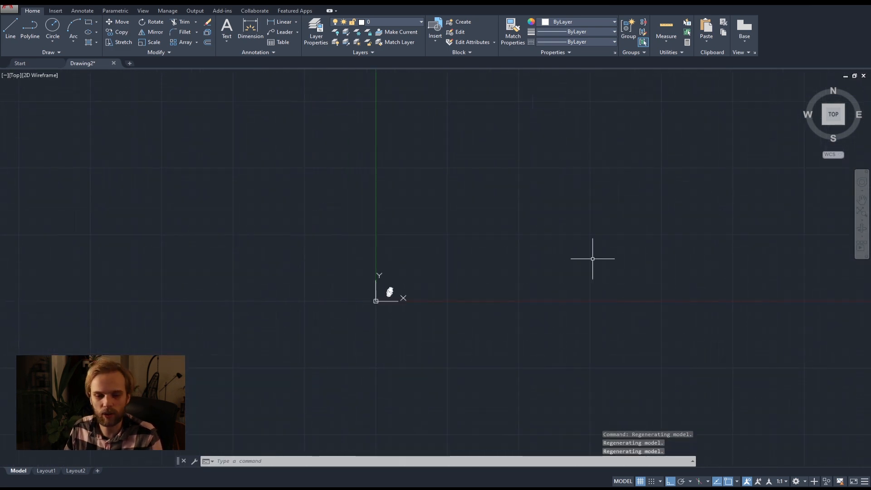
pyautogui.scroll(10, 449, 259)
pyautogui.moveTo(388, 259); pyautogui.dragTo(521, 159, button='middle')
pyautogui.scroll(-8, 346, 270)
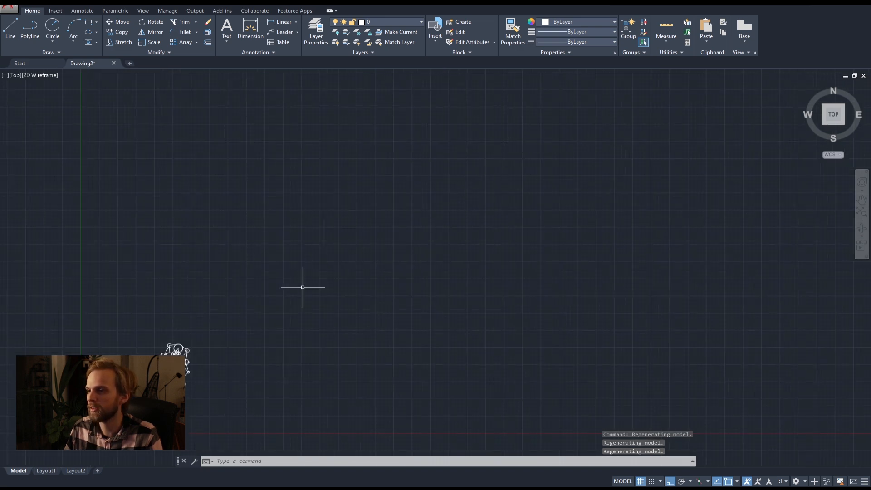
pyautogui.click(346, 338)
pyautogui.click(217, 258)
pyautogui.write('copy')
pyautogui.press('Return')
pyautogui.click(240, 260)
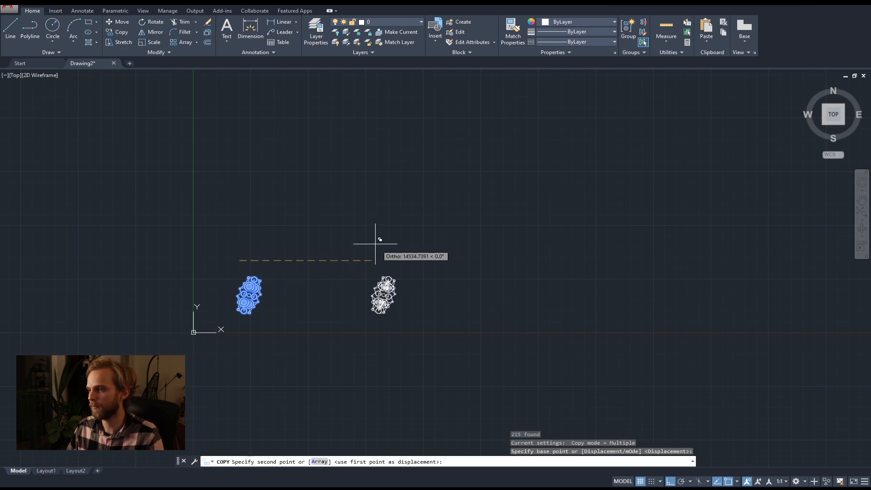
pyautogui.click(377, 245)
pyautogui.click(634, 195)
pyautogui.click(233, 179)
# Turn Ortho off and place two more copies in the upper middle and upper right, ending the Copy command.
pyautogui.press('F8')
pyautogui.click(412, 112)
pyautogui.click(660, 114)
pyautogui.press('Escape')
pyautogui.press('Escape')
pyautogui.press('Escape')
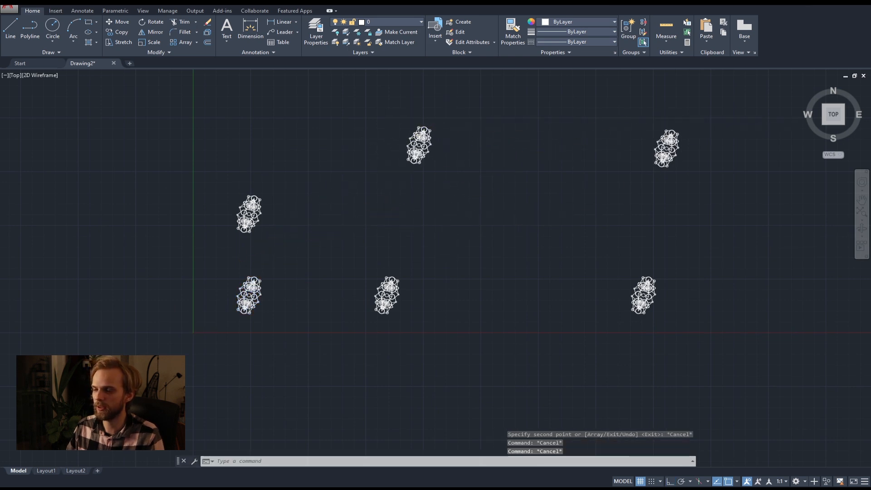
# Select the upper middle copy of the circle pattern and zoom to the drawing extents.
pyautogui.scroll(2, 447, 214)
pyautogui.scroll(-2, 376, 197)
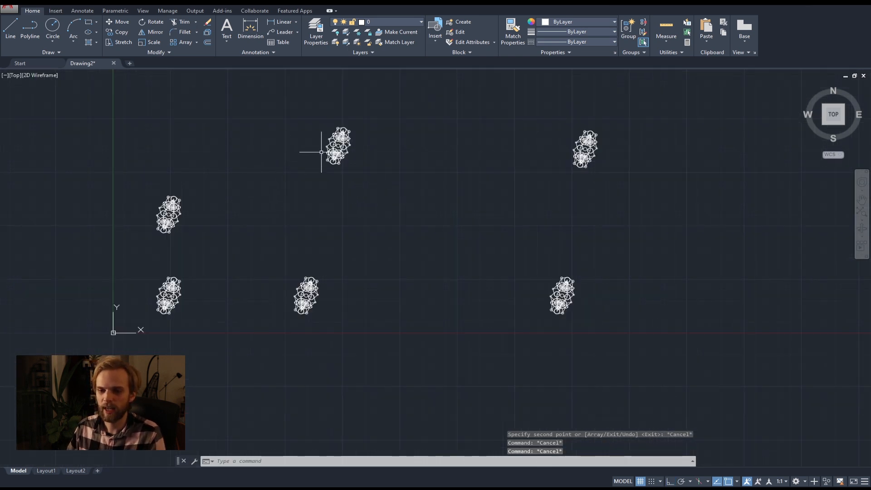
pyautogui.scroll(3, 311, 150)
pyautogui.scroll(-3, 355, 136)
pyautogui.scroll(3, 363, 274)
pyautogui.scroll(-5, 430, 230)
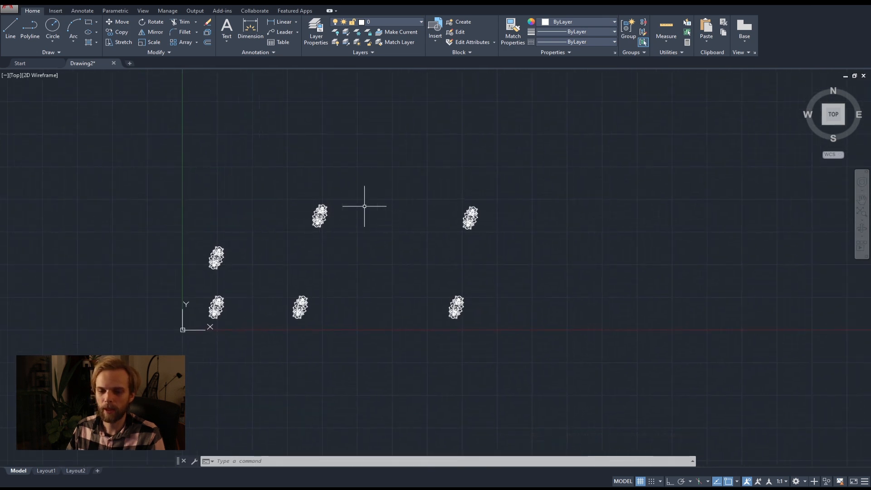
pyautogui.scroll(2, 344, 231)
pyautogui.click(401, 234)
pyautogui.click(260, 148)
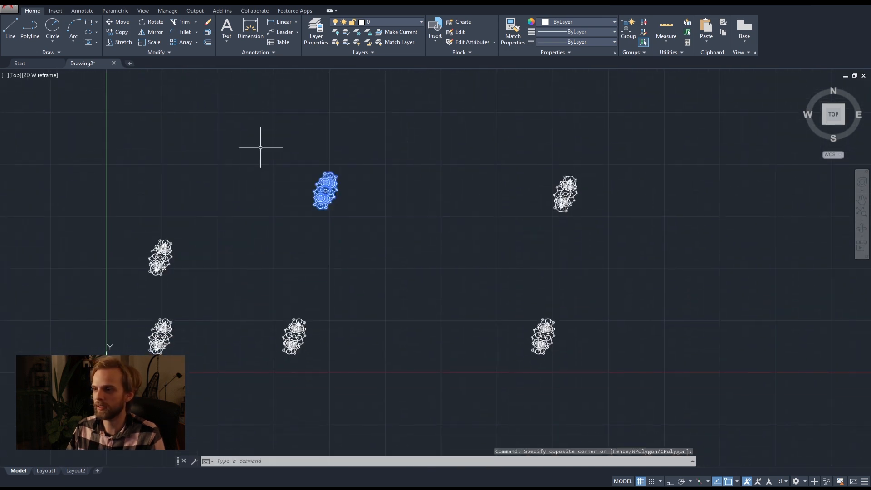
pyautogui.write('z')
pyautogui.press('Return')
pyautogui.write('e')
pyautogui.press('Return')
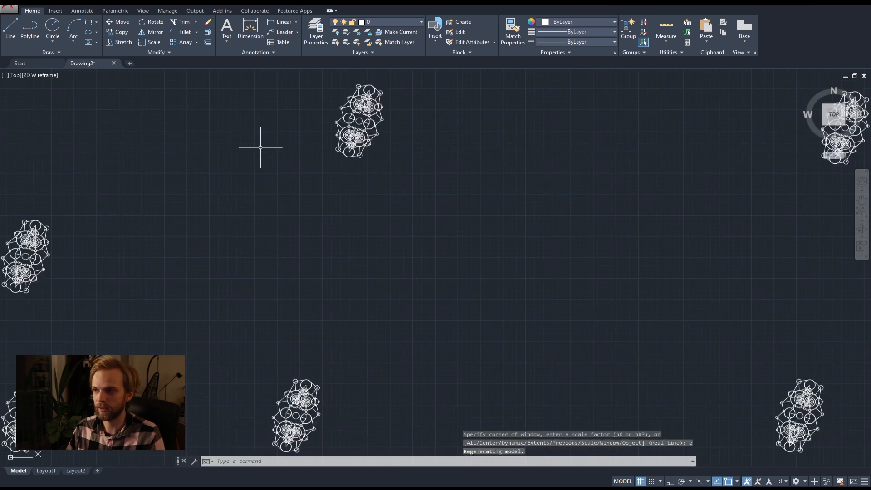
pyautogui.click(461, 213)
pyautogui.click(300, 74)
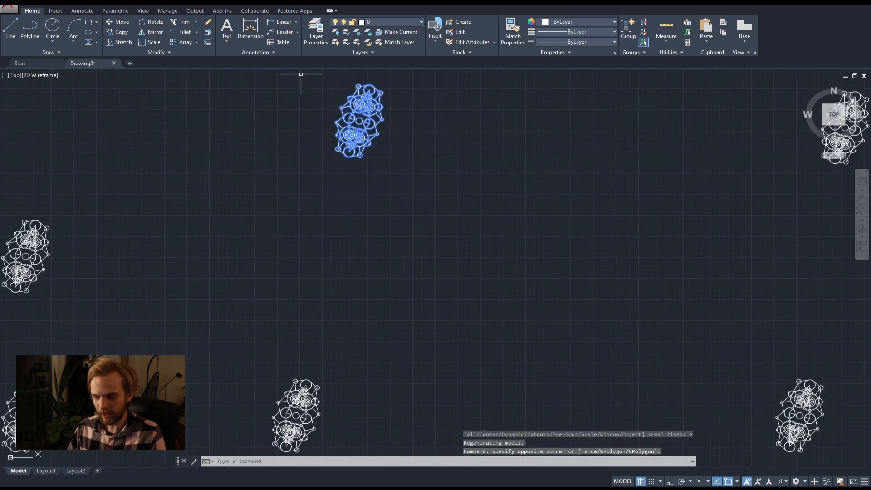
pyautogui.write('z')
pyautogui.press('Return')
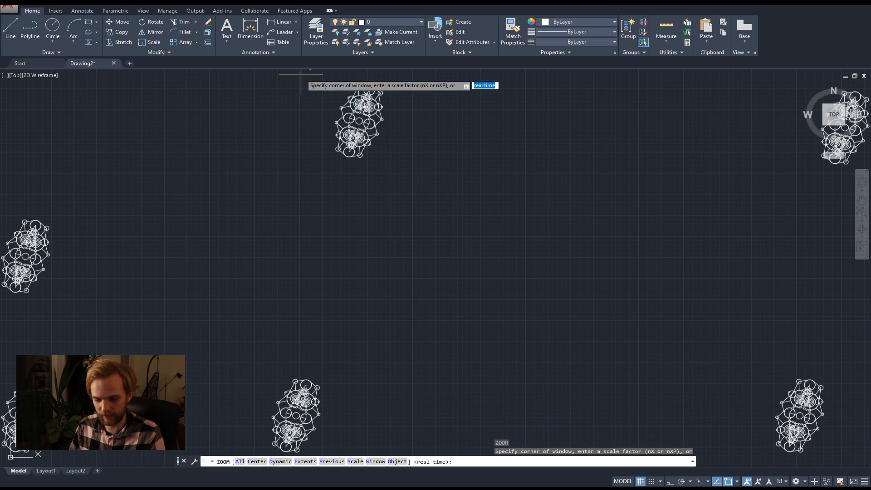
pyautogui.write('s')
pyautogui.press('Return')
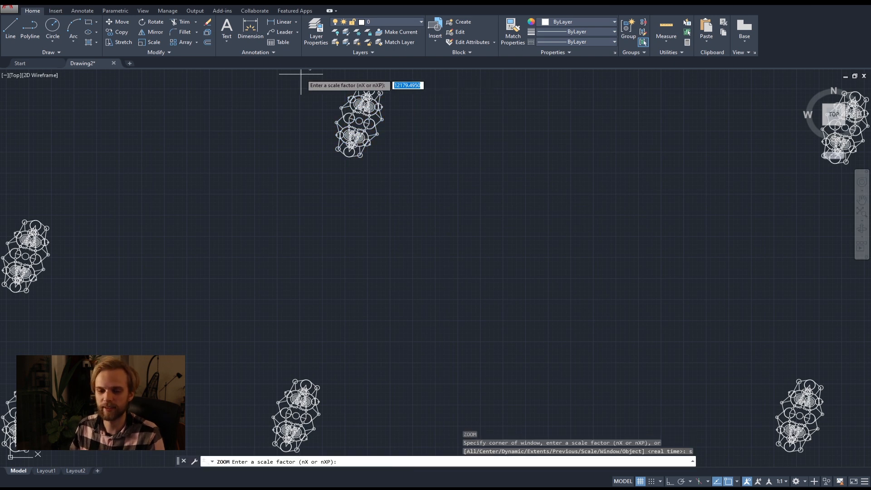
pyautogui.press('Escape')
pyautogui.write('z')
pyautogui.press('Return')
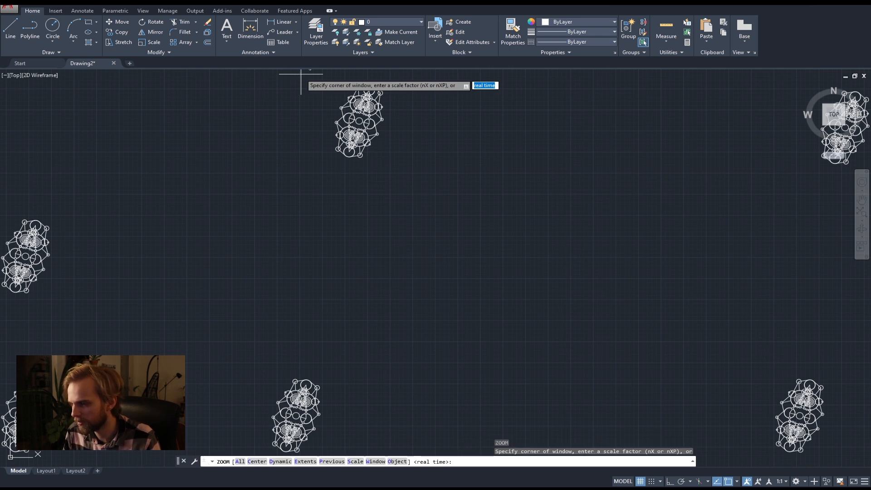
pyautogui.write('o')
pyautogui.press('Return')
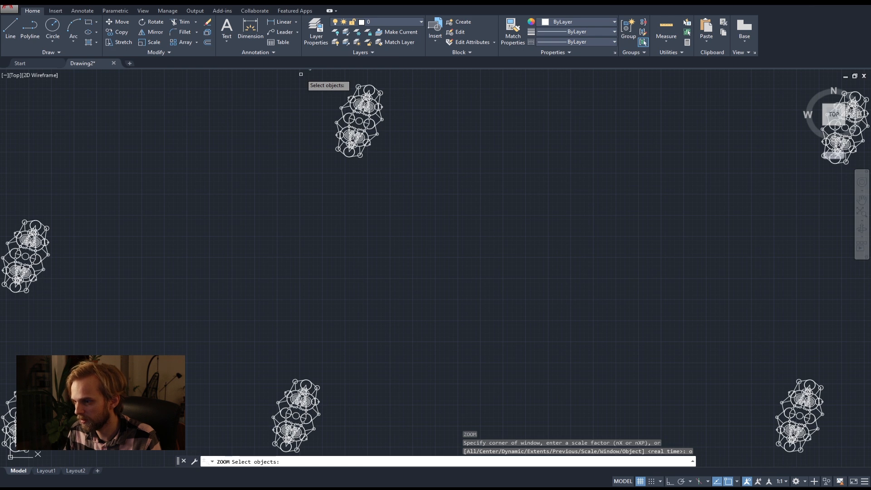
pyautogui.press('Escape')
pyautogui.press('Escape')
pyautogui.press('Escape')
# Select the upper middle copy of the circle pattern and fill the view with it using Zoom Object.
pyautogui.click(392, 162)
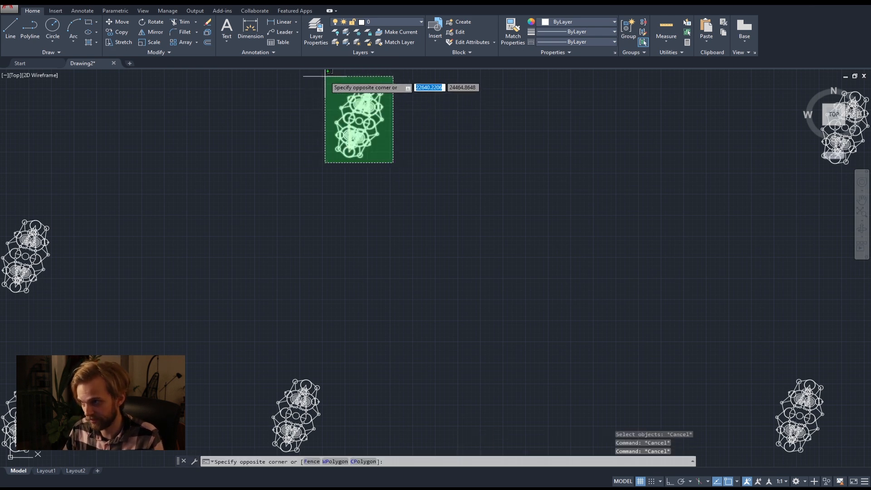
pyautogui.click(326, 77)
pyautogui.write('z')
pyautogui.press('Return')
pyautogui.write('o')
pyautogui.press('Return')
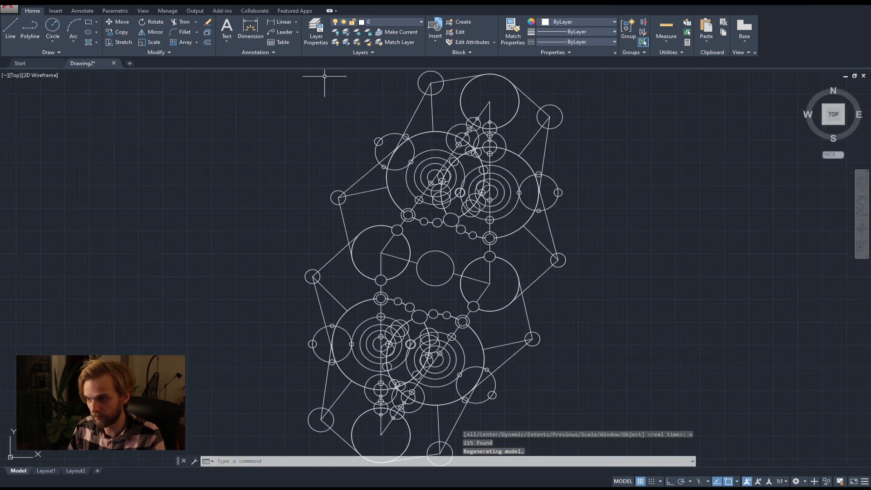
pyautogui.press('Escape')
# Return to an overview of all copies, reselect the upper middle one and apply Zoom Object again.
pyautogui.scroll(-10, 408, 185)
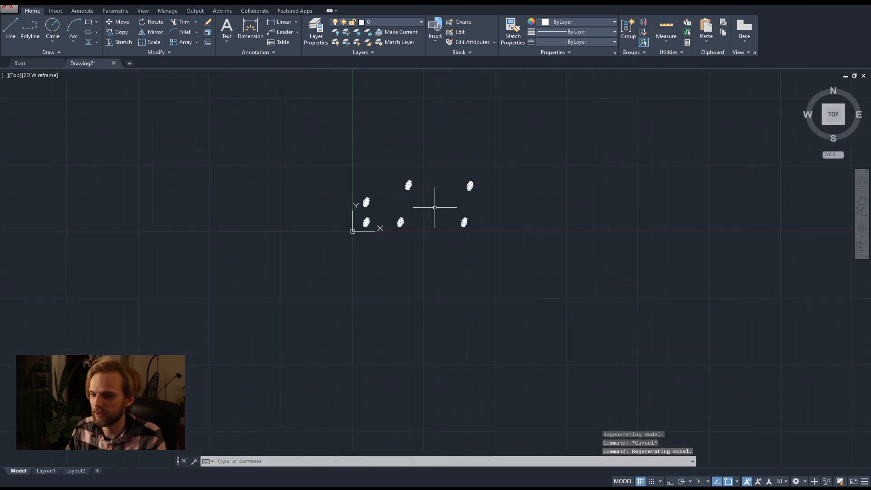
pyautogui.scroll(3, 422, 190)
pyautogui.click(447, 213)
pyautogui.click(389, 161)
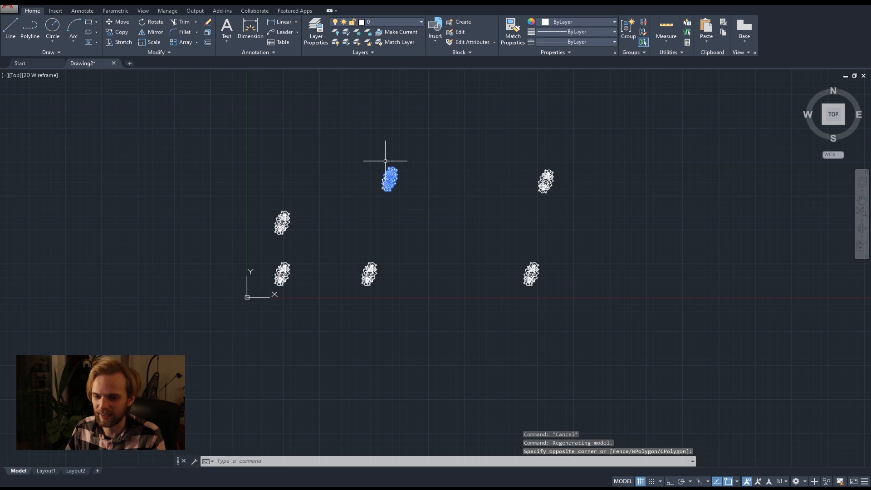
pyautogui.write('z')
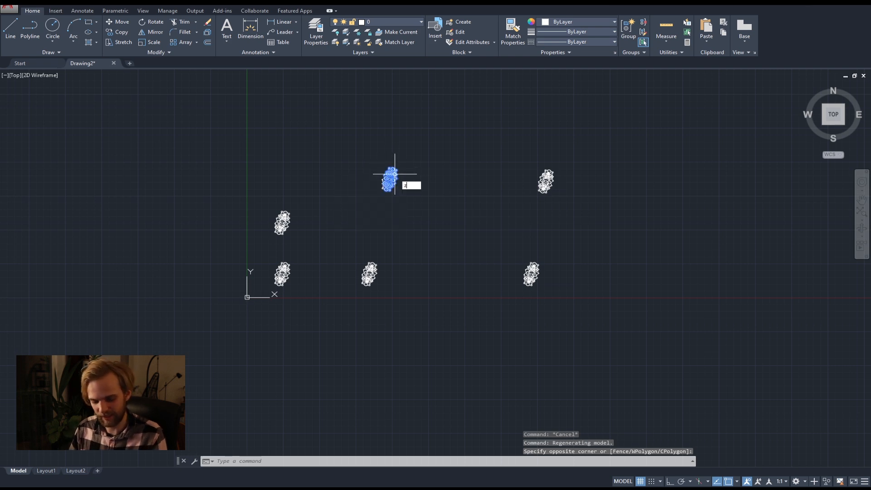
pyautogui.press('Return')
pyautogui.write('o')
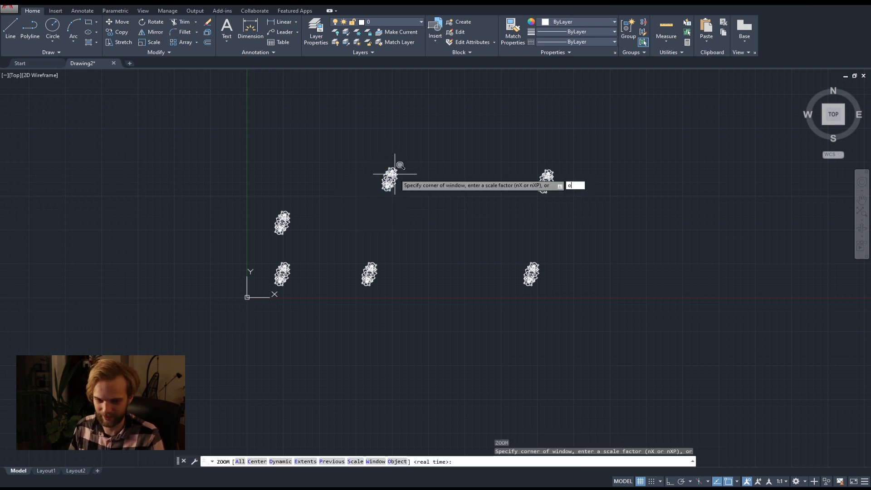
pyautogui.press('Return')
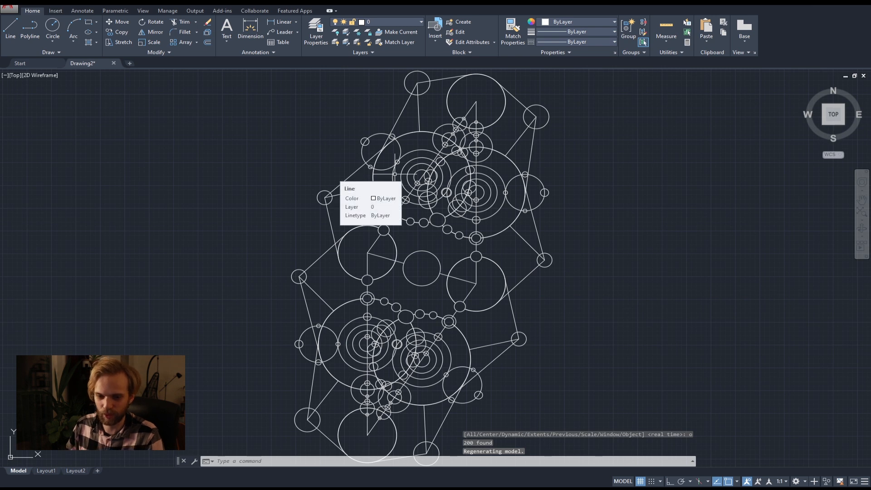
# Zoom to the drawing extents to show all copies of the circle pattern.
pyautogui.write('z')
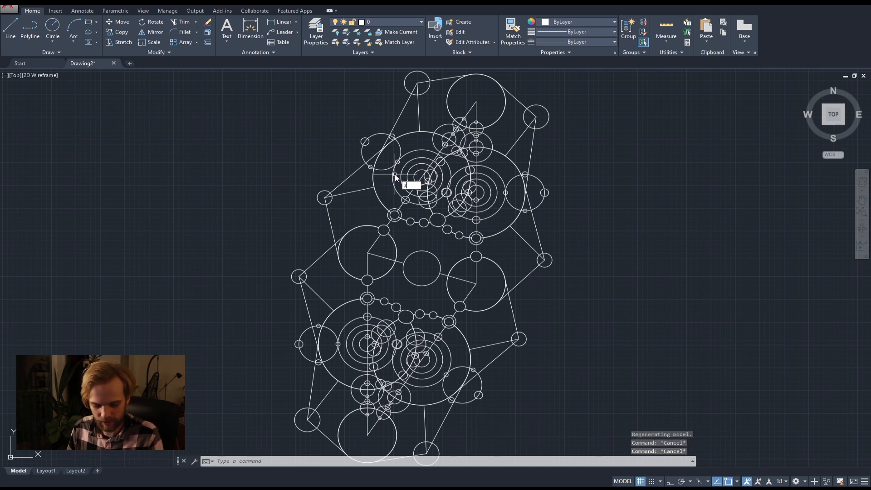
pyautogui.press('Return')
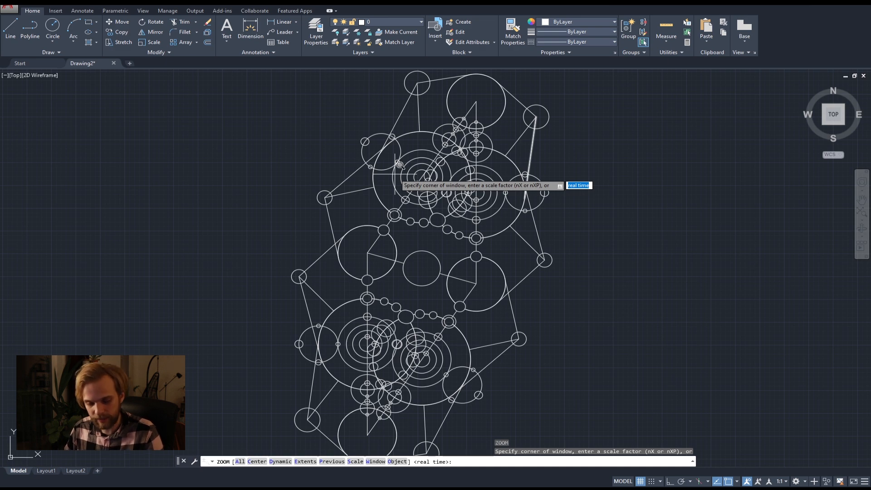
pyautogui.write('e')
pyautogui.press('Return')
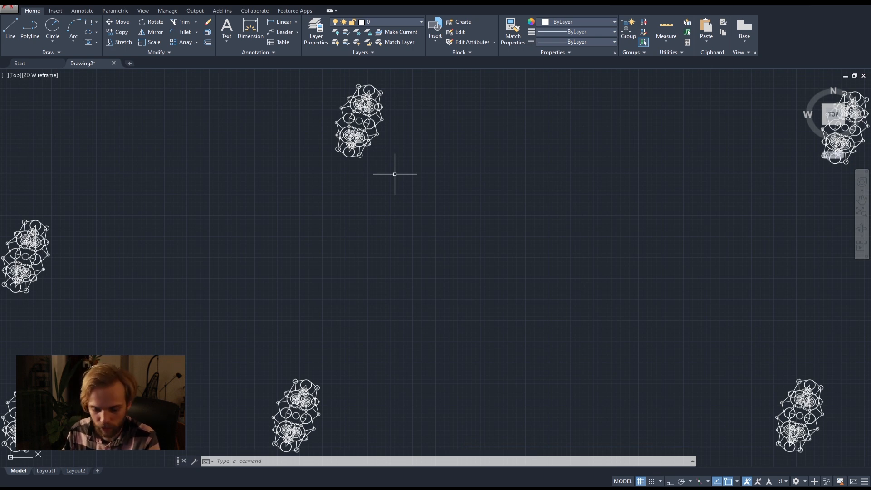
# Erase the five copies of the circle pattern, keeping only the original at the lower left.
pyautogui.scroll(-4, 394, 174)
pyautogui.click(742, 354)
pyautogui.click(515, 71)
pyautogui.press('Delete')
pyautogui.click(469, 213)
pyautogui.click(344, 93)
pyautogui.press('Delete')
pyautogui.click(330, 317)
pyautogui.press('Delete')
pyautogui.click(245, 266)
pyautogui.click(170, 213)
pyautogui.press('Delete')
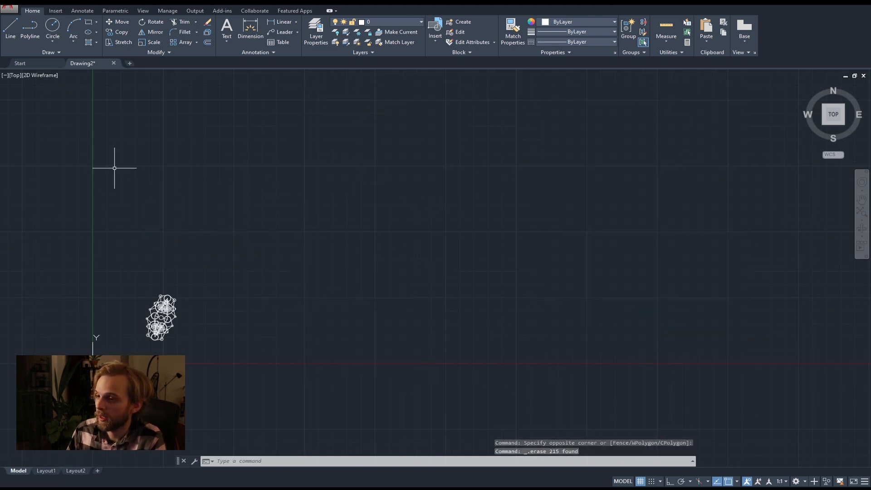
# Zoom to the extents of the one remaining circle pattern.
pyautogui.write('z')
pyautogui.press('Return')
pyautogui.write('e')
pyautogui.press('Return')
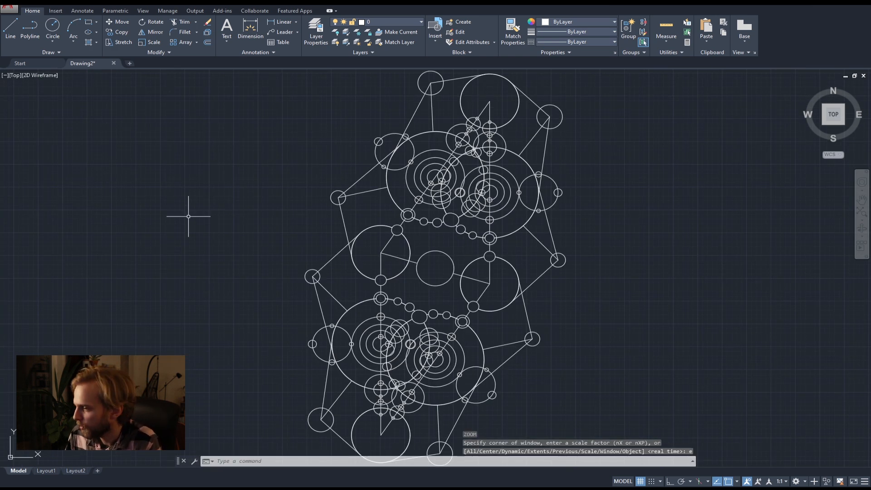
# Switch to the AADA05 command list PDF in the browser, highlight the Array and Hatch entries, and return to AutoCAD.
pyautogui.moveTo(68, 489)
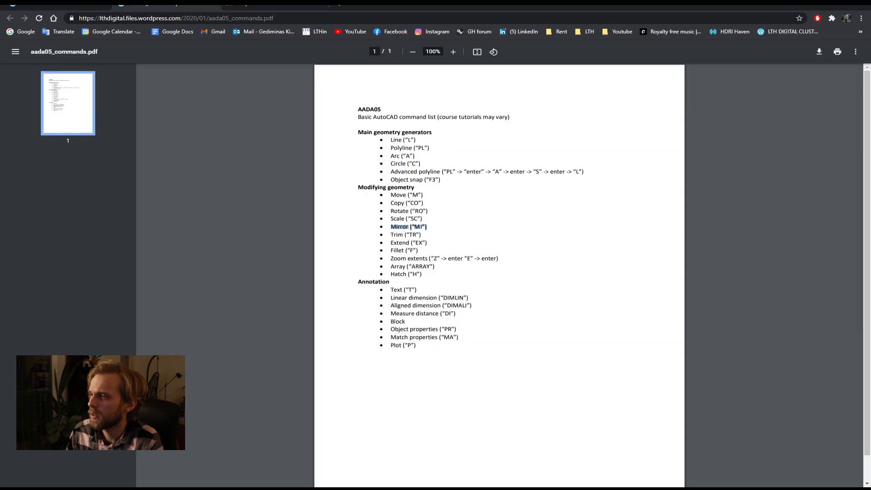
pyautogui.tripleClick(393, 268)
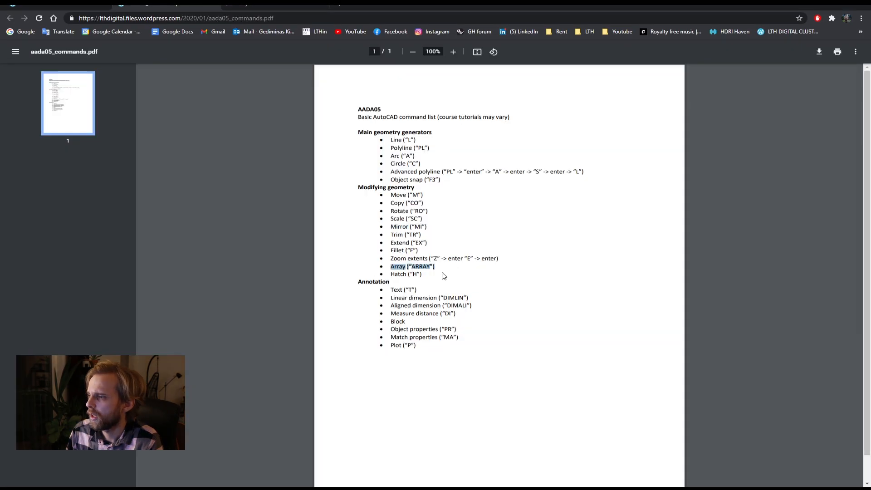
pyautogui.moveTo(394, 274); pyautogui.dragTo(439, 274)
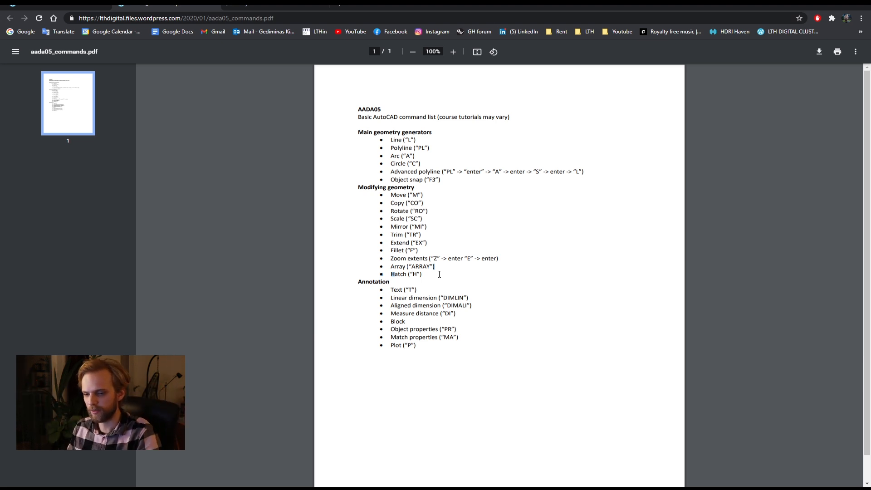
pyautogui.click(814, 5)
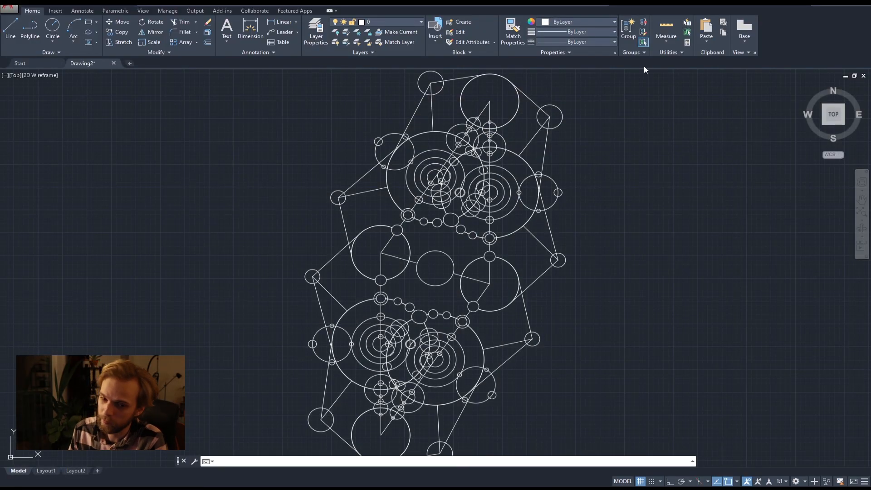
pyautogui.scroll(-3, 324, 220)
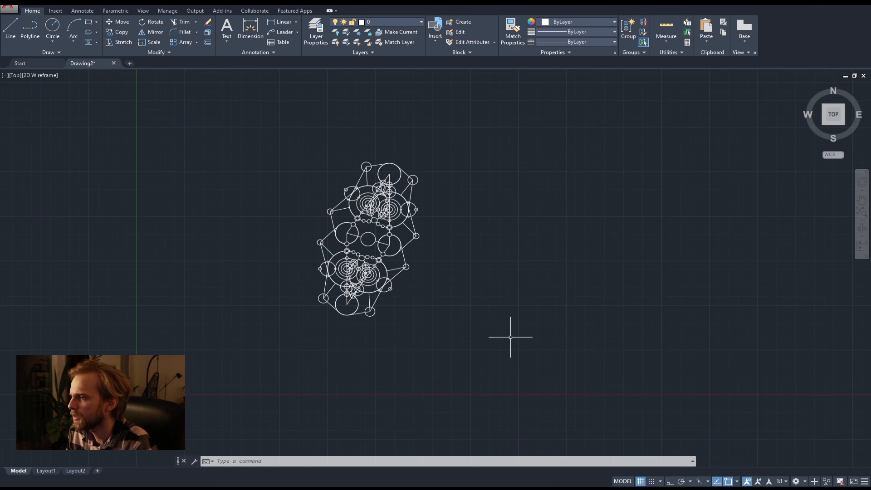
pyautogui.moveTo(414, 233); pyautogui.dragTo(251, 221, button='middle')
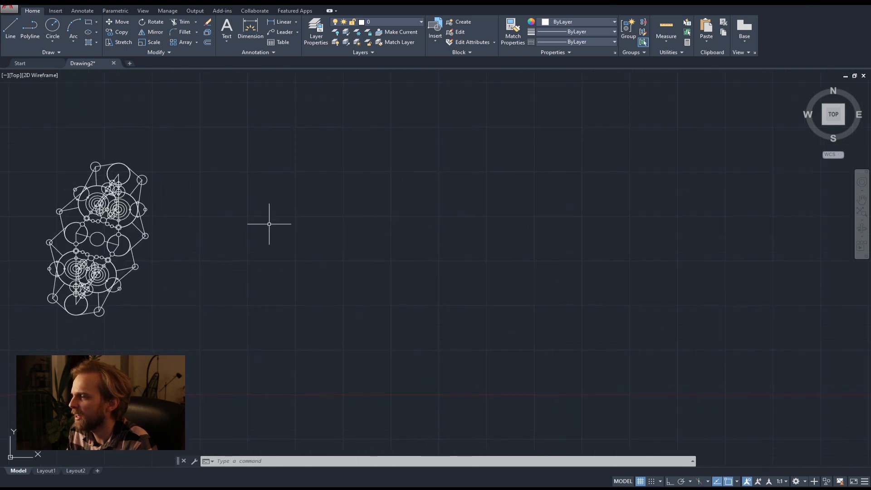
pyautogui.scroll(3, 220, 207)
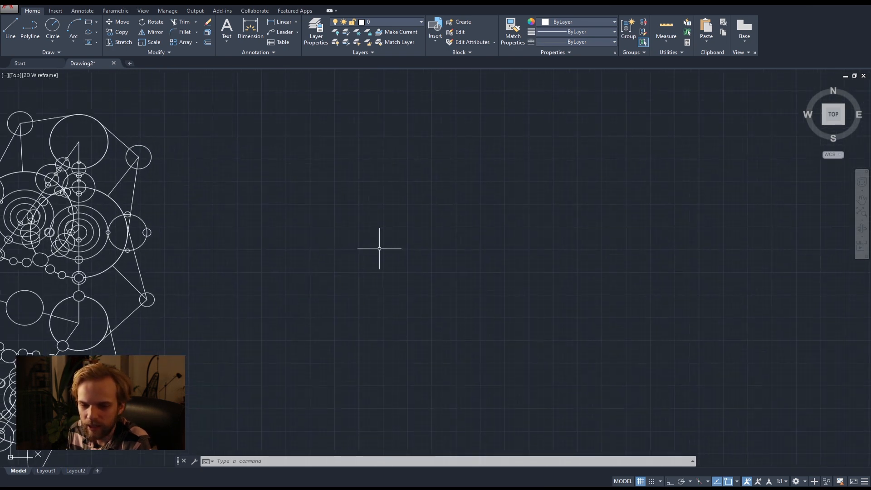
pyautogui.scroll(-2, 353, 226)
pyautogui.moveTo(341, 305); pyautogui.dragTo(372, 266, button='middle')
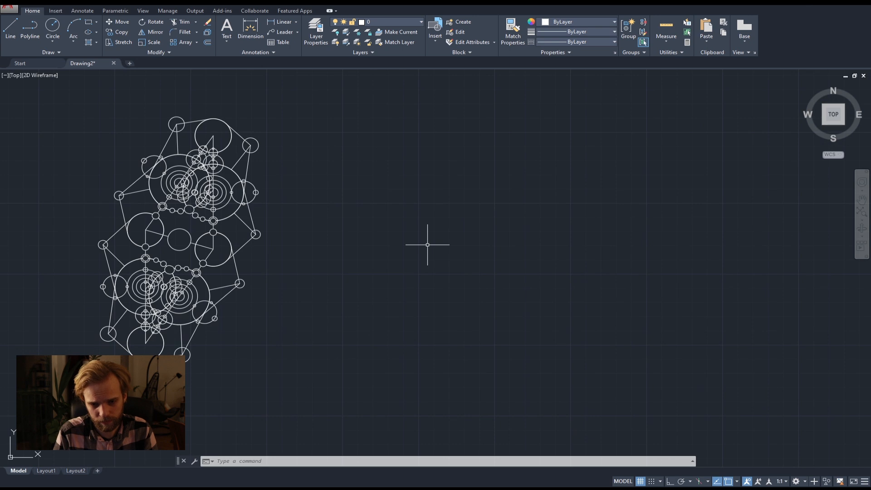
pyautogui.moveTo(366, 242); pyautogui.dragTo(553, 240, button='middle')
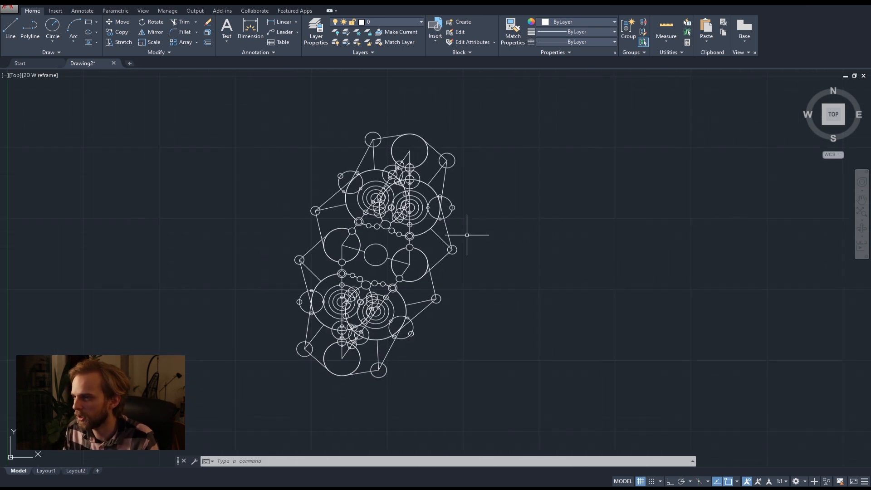
# Erase the entire remaining circle pattern, keeping Drawing2 open without saving it.
pyautogui.click(114, 64)
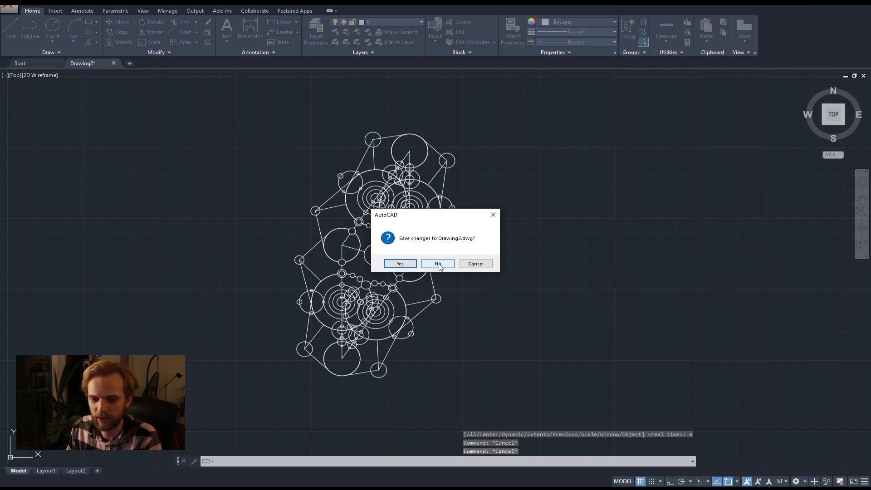
pyautogui.click(477, 265)
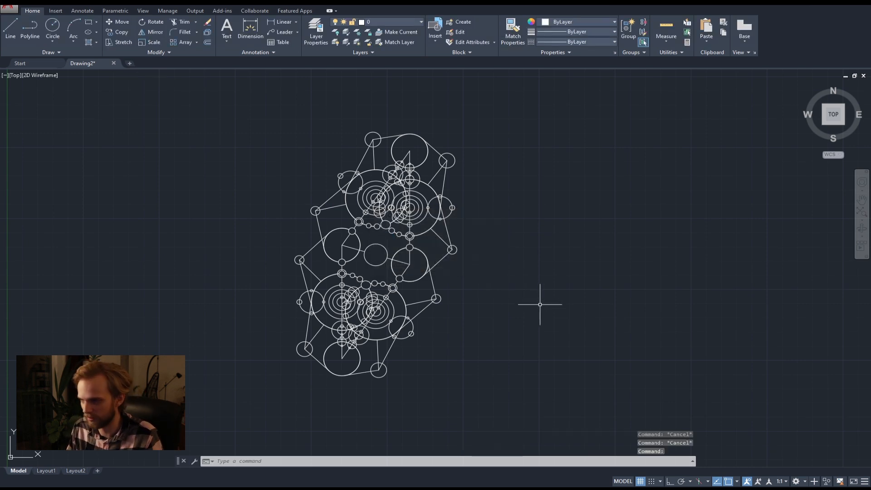
pyautogui.click(528, 412)
pyautogui.click(232, 83)
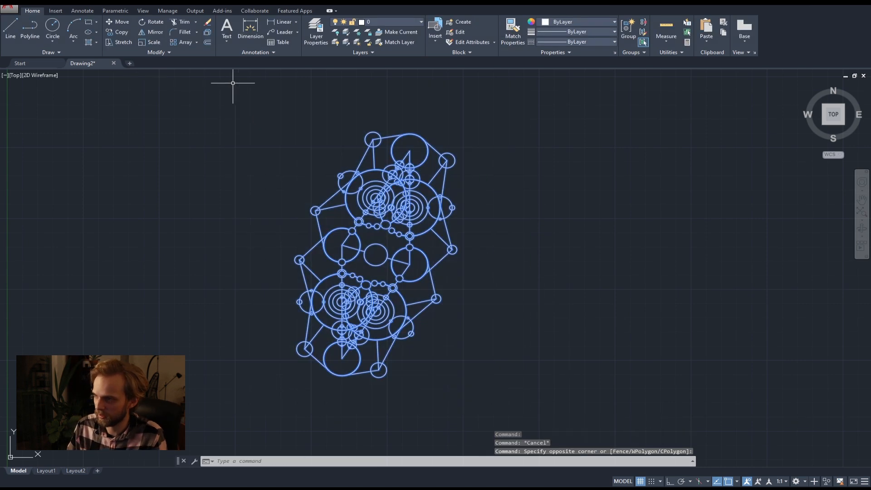
pyautogui.press('Delete')
pyautogui.moveTo(221, 202)
pyautogui.mouseDown(button='middle')
pyautogui.moveTo(240, 203)
pyautogui.moveTo(329, 130)
pyautogui.mouseUp(button='middle')
pyautogui.moveTo(203, 309); pyautogui.dragTo(178, 298, button='middle')
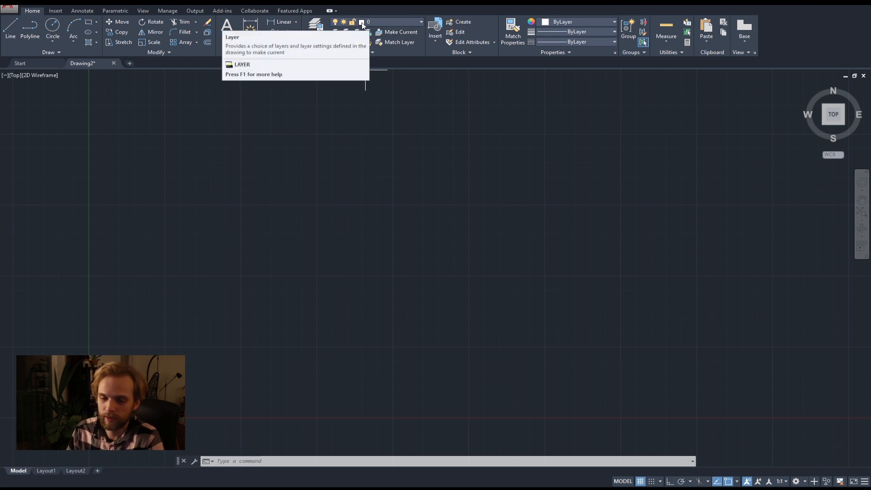
# Open the Layer Properties Manager and place it over the middle of the drawing area, wide enough to show the Description column.
pyautogui.click(418, 21)
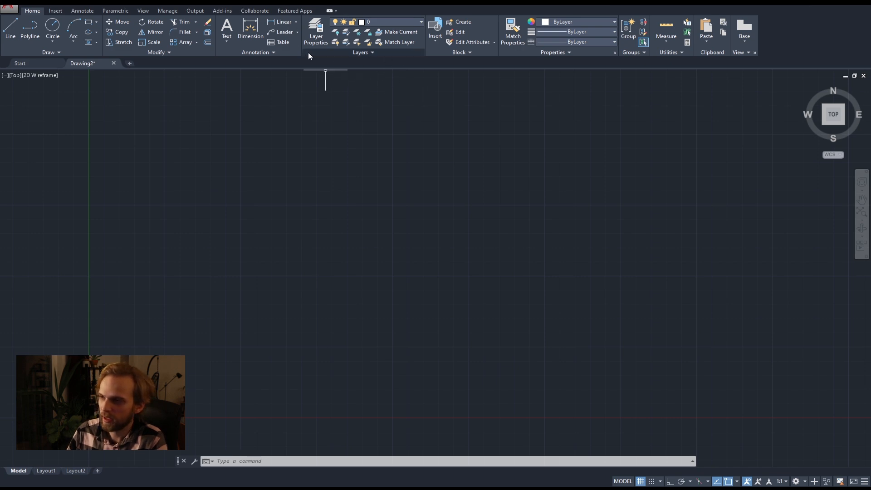
pyautogui.click(318, 36)
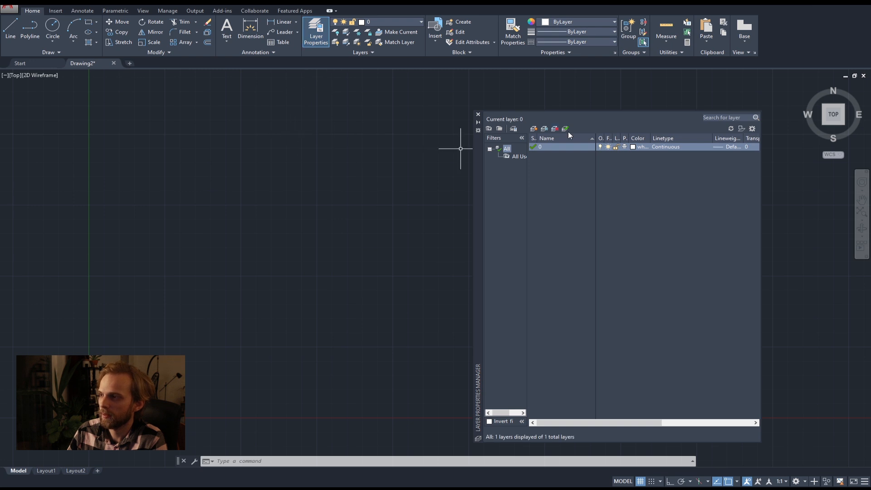
pyautogui.moveTo(478, 192); pyautogui.dragTo(189, 175)
pyautogui.moveTo(466, 184); pyautogui.dragTo(600, 202)
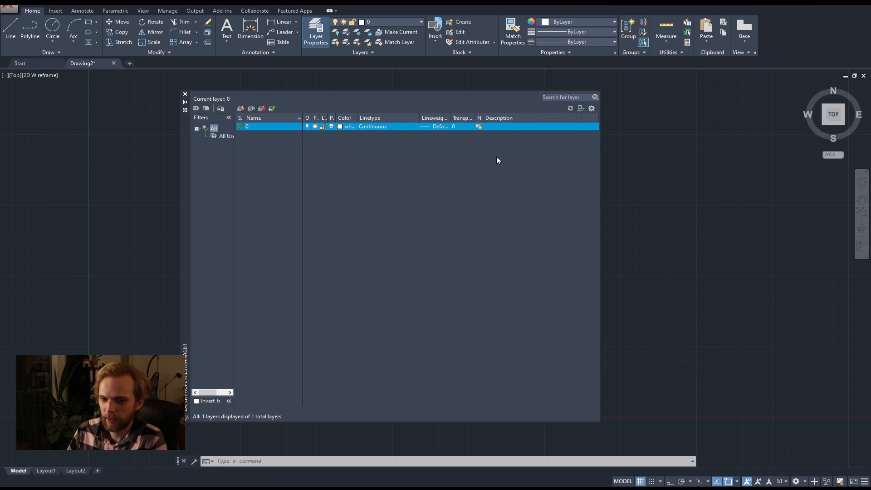
pyautogui.moveTo(185, 152); pyautogui.dragTo(229, 151)
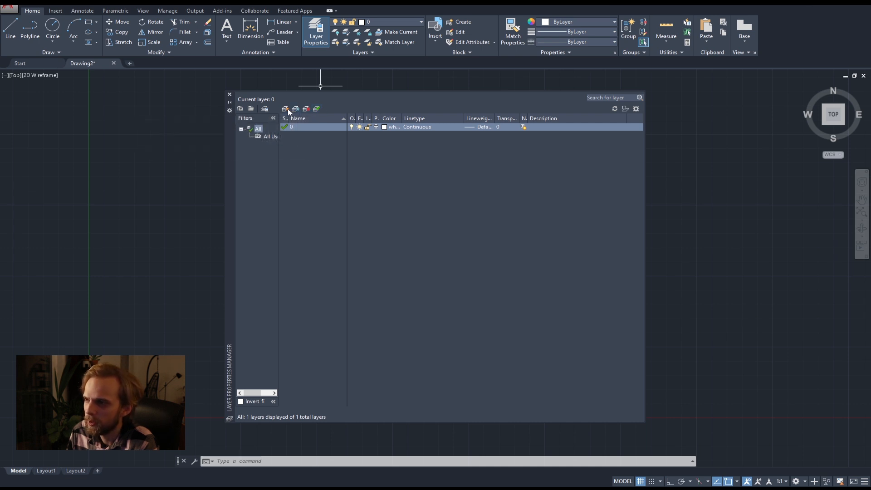
# Create a new layer named Thick.
pyautogui.click(311, 184)
pyautogui.click(285, 110)
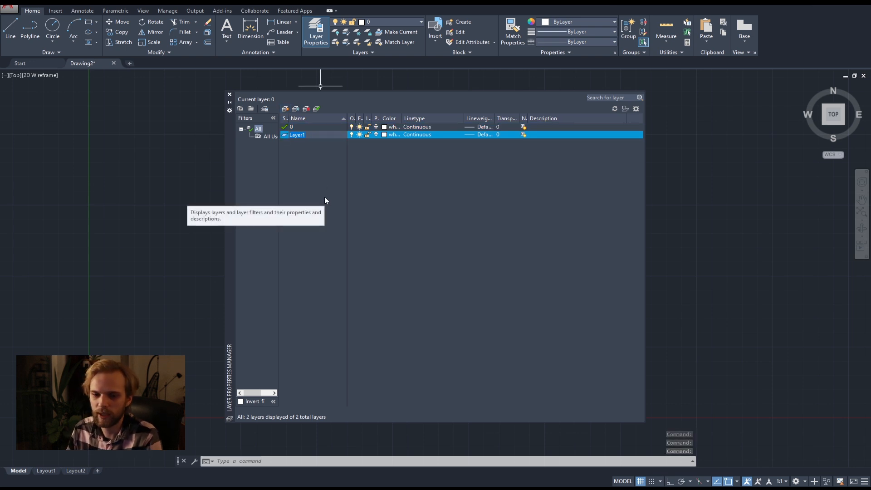
pyautogui.write('Thick L')
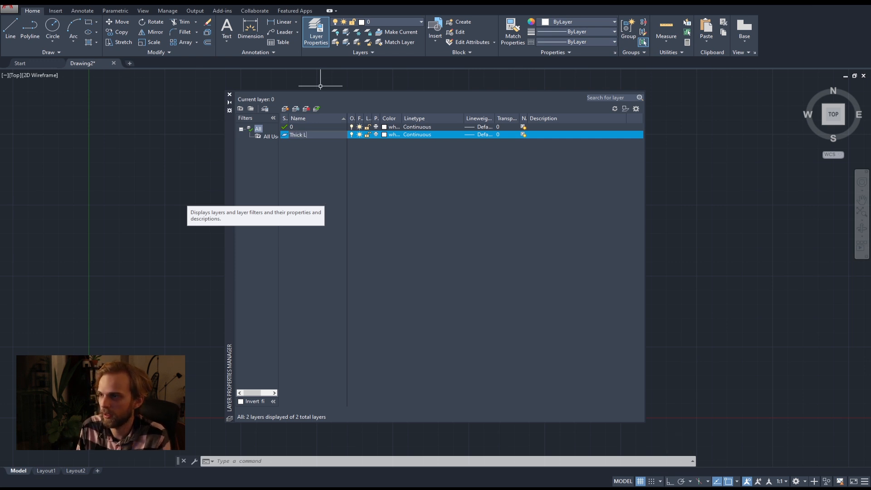
pyautogui.write('ine')
pyautogui.press('BackSpace')
pyautogui.press('BackSpace')
pyautogui.press('BackSpace')
pyautogui.press('BackSpace')
pyautogui.press('BackSpace')
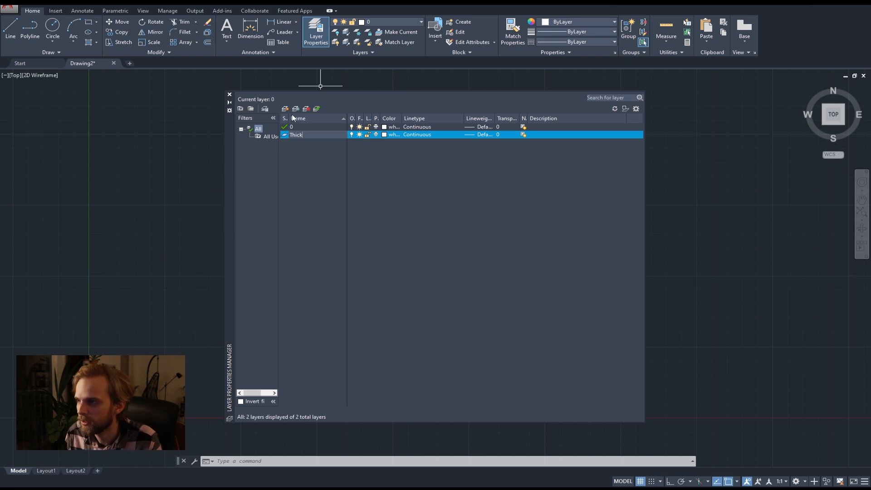
pyautogui.click(313, 151)
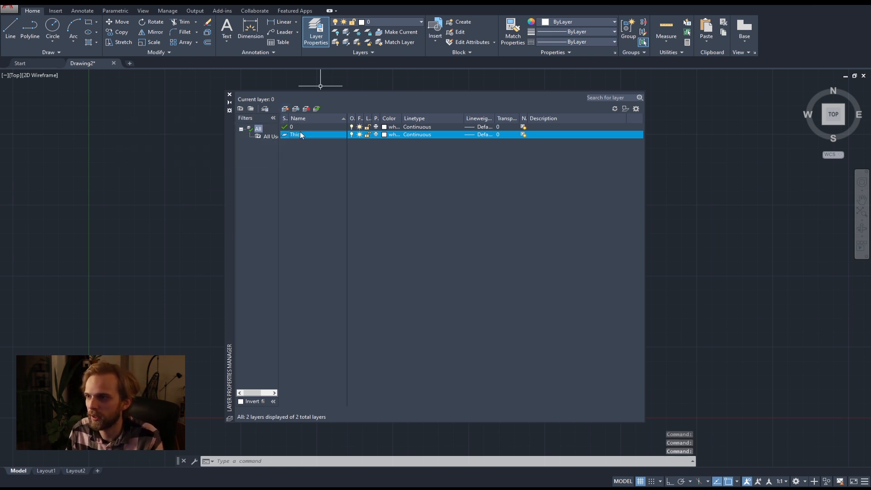
# Create two more layers named Medium and Thin.
pyautogui.click(285, 109)
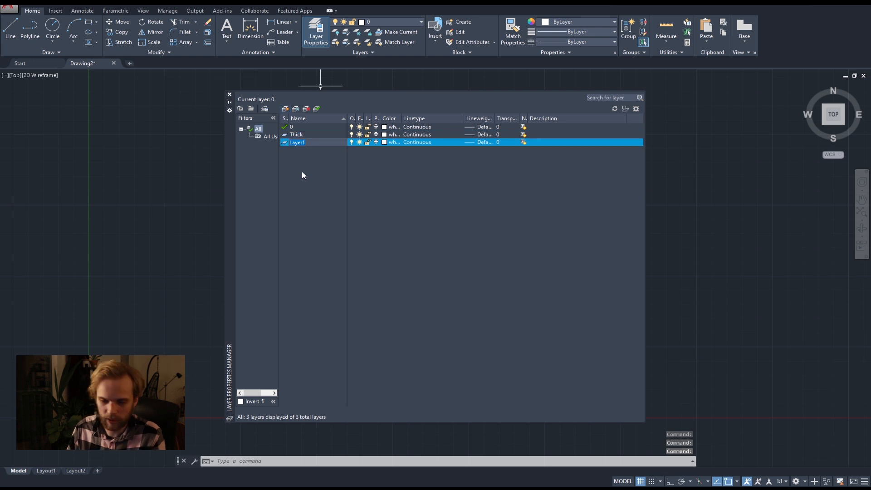
pyautogui.write('Medium')
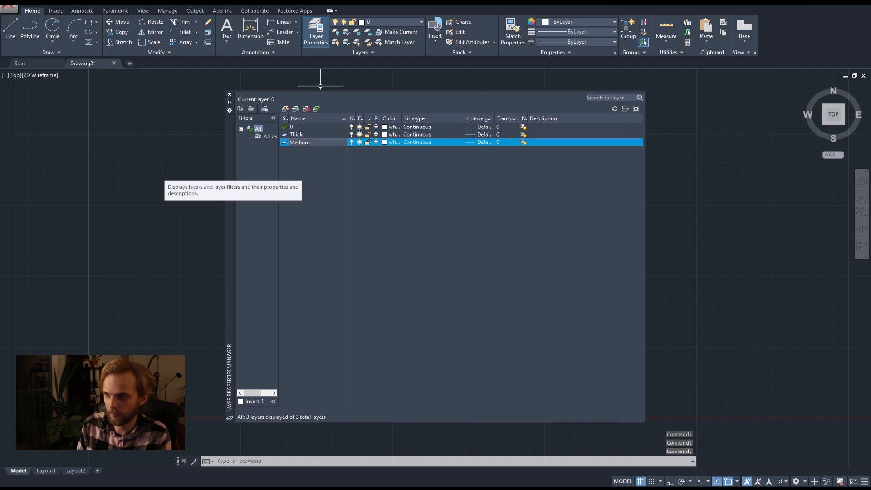
pyautogui.press('Return')
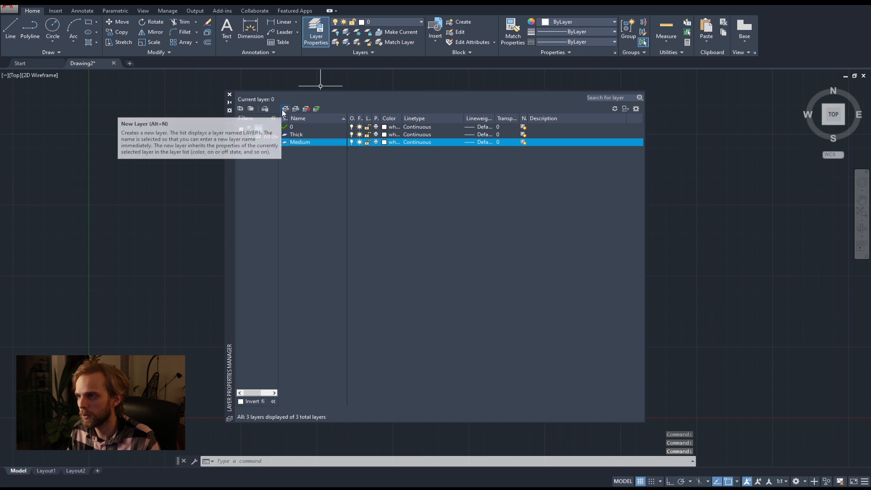
pyautogui.click(285, 109)
pyautogui.write('Thin')
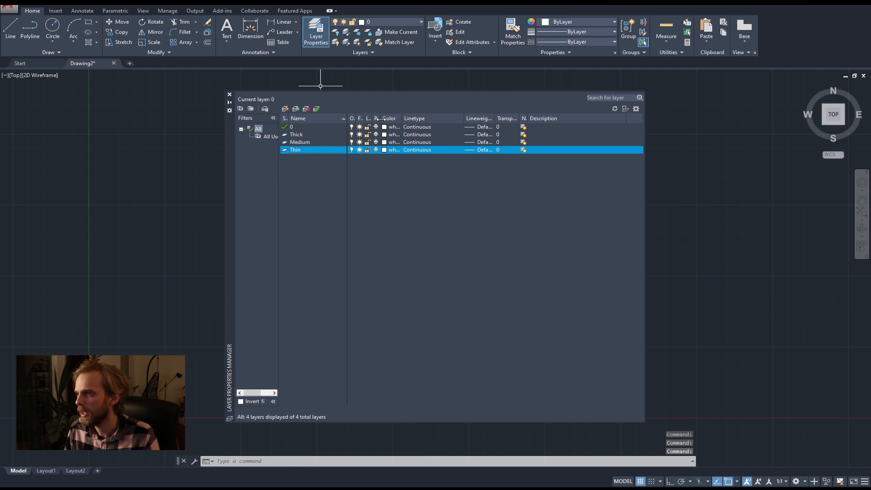
# Widen the On, Freeze, Plot and Color columns of the layer list, and set the Thick layer's colour to red.
pyautogui.moveTo(402, 118); pyautogui.dragTo(363, 118)
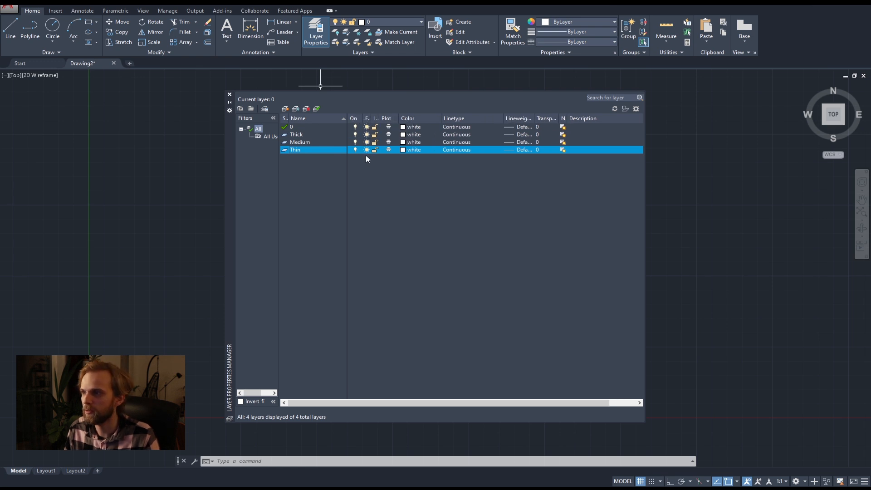
pyautogui.moveTo(371, 119); pyautogui.dragTo(378, 118)
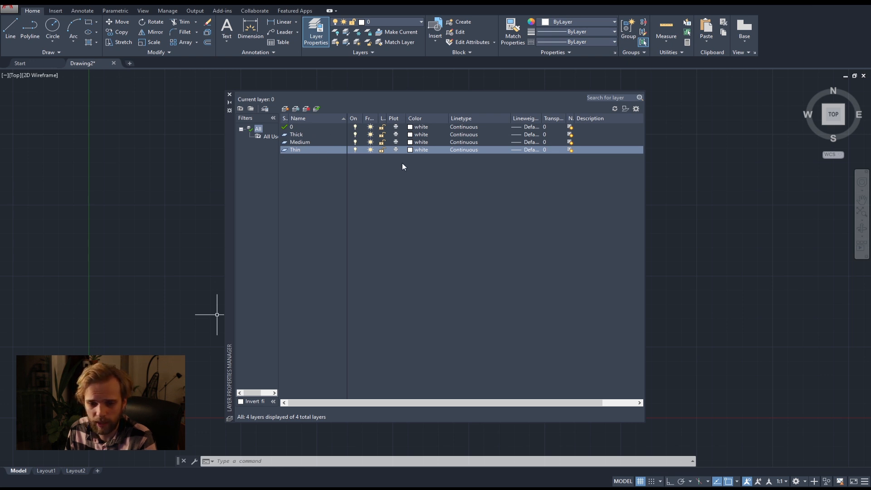
pyautogui.click(409, 138)
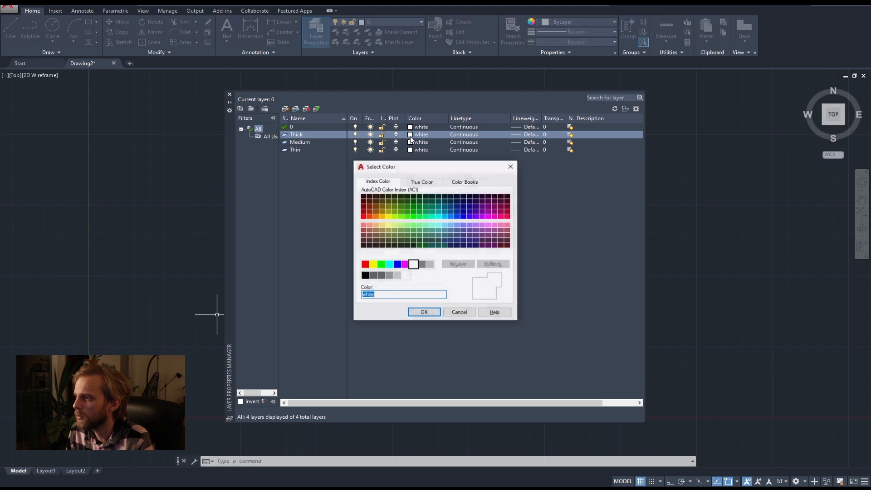
pyautogui.click(365, 265)
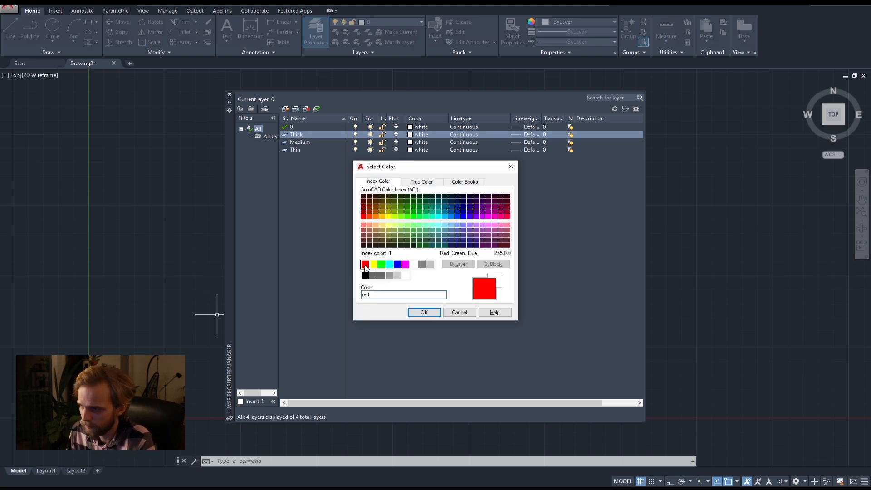
pyautogui.click(421, 312)
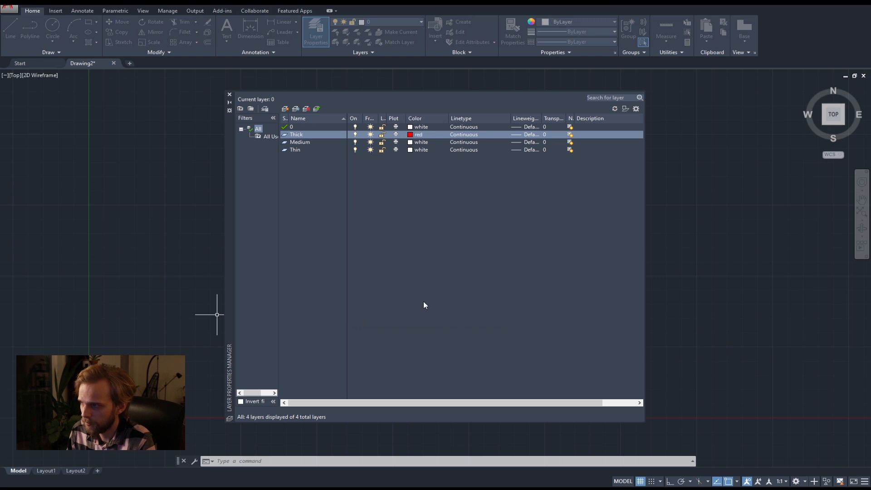
# Set the Medium layer's colour to blue and the Thin layer's colour to green.
pyautogui.click(410, 143)
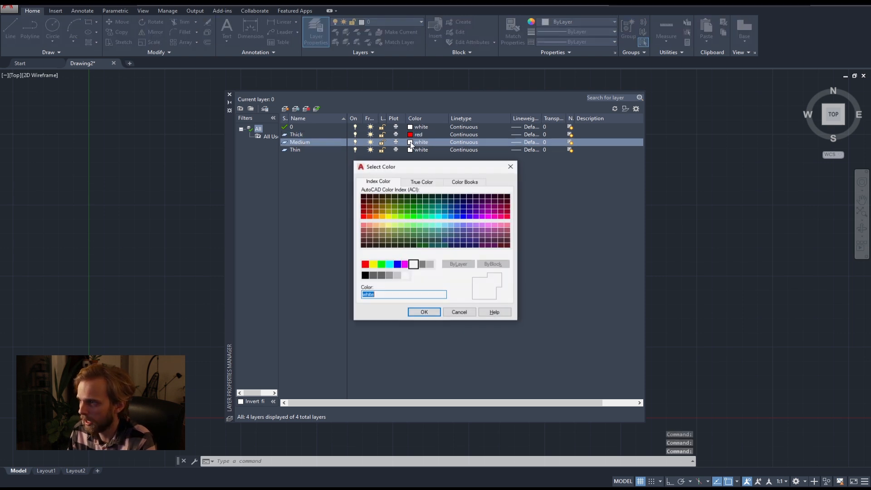
pyautogui.click(397, 264)
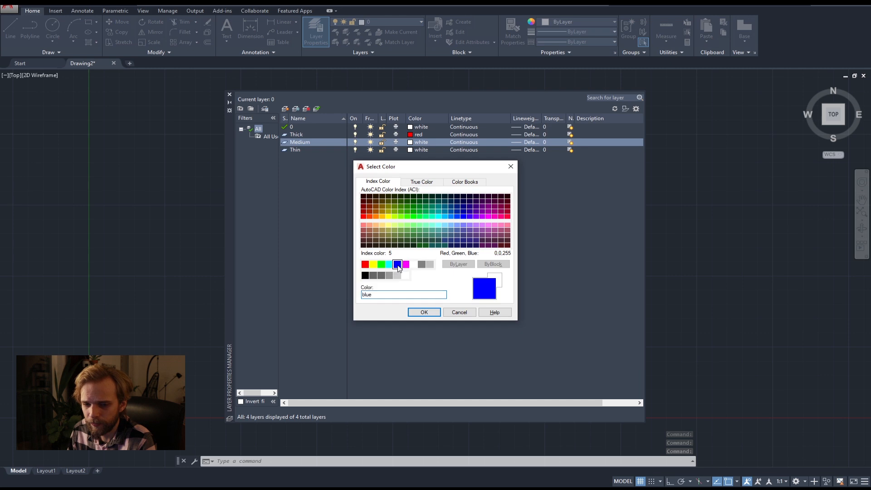
pyautogui.click(423, 313)
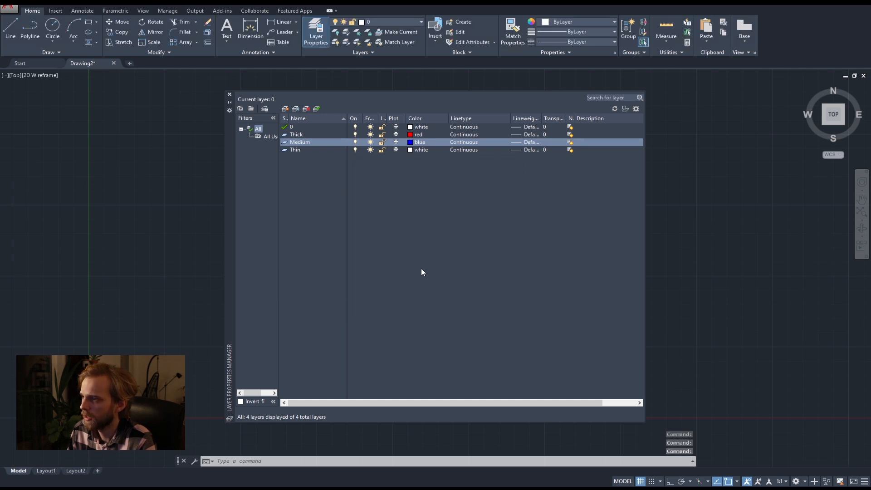
pyautogui.click(411, 150)
pyautogui.click(381, 264)
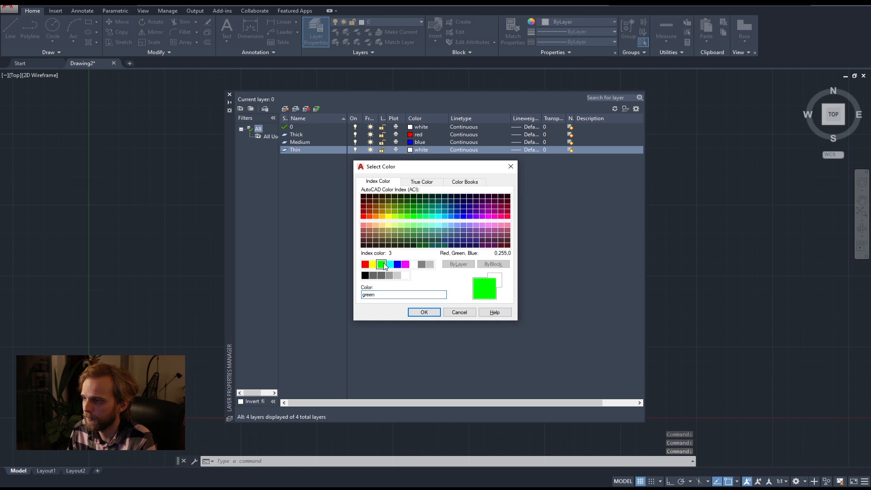
pyautogui.click(424, 313)
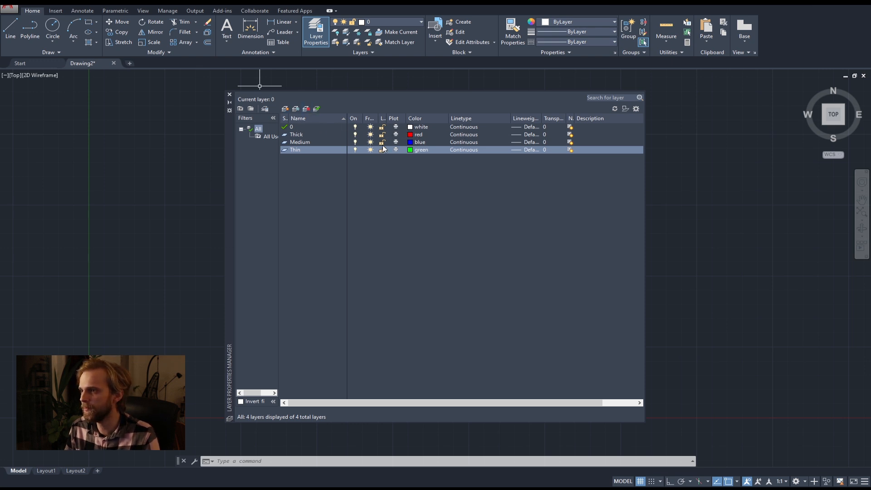
# Close the Layer Properties Manager and make Thick the current layer.
pyautogui.click(229, 96)
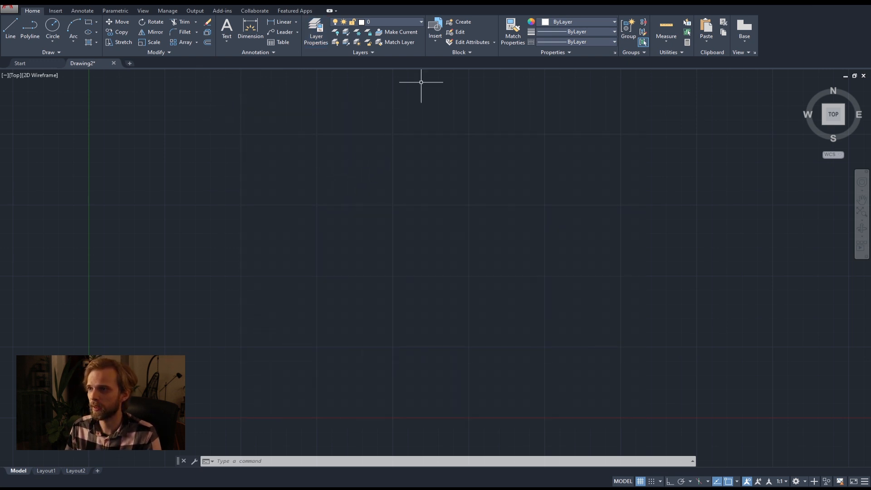
pyautogui.click(396, 21)
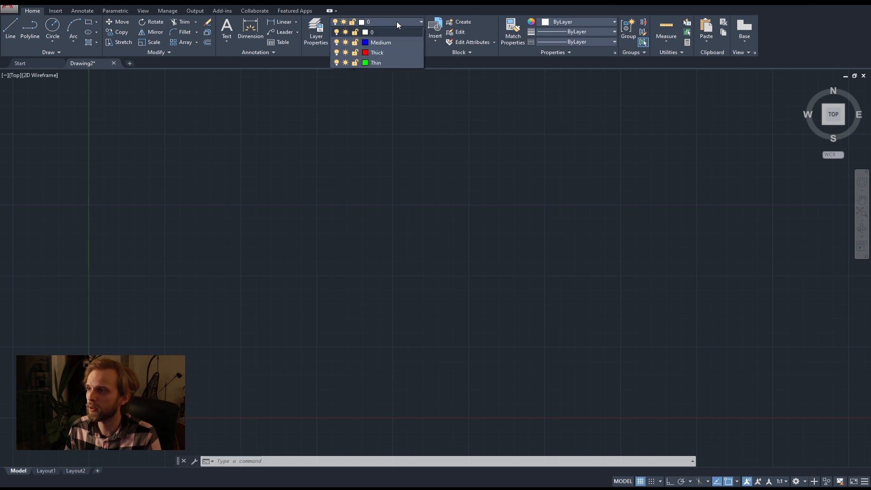
pyautogui.click(397, 18)
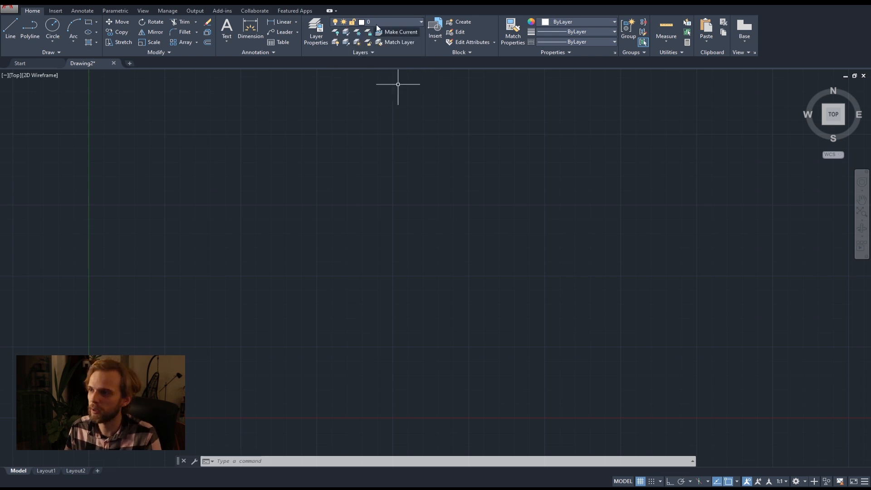
pyautogui.click(387, 22)
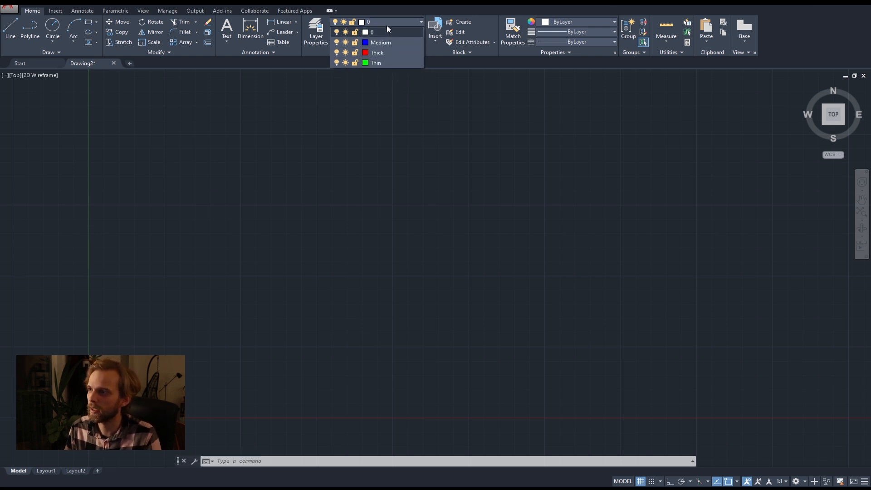
pyautogui.click(384, 51)
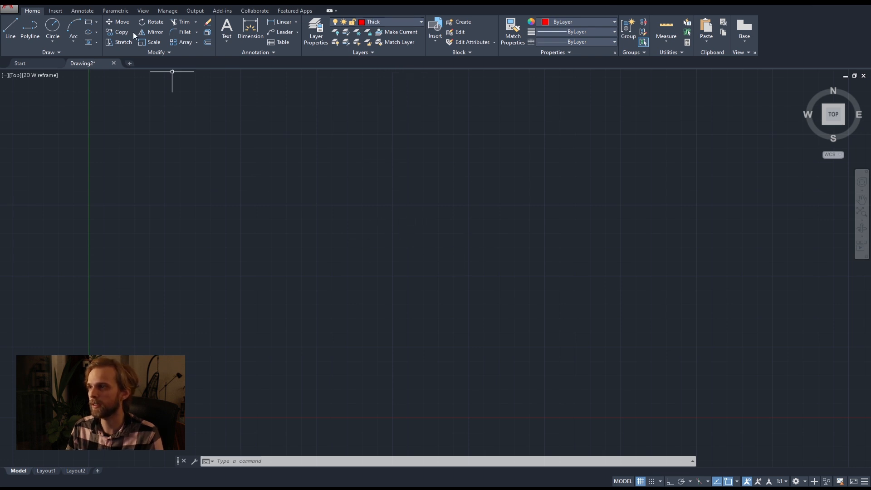
# Draw three overlapping circles of different sizes on the Thick layer in the middle of the drawing area.
pyautogui.click(51, 30)
pyautogui.click(358, 201)
pyautogui.click(306, 259)
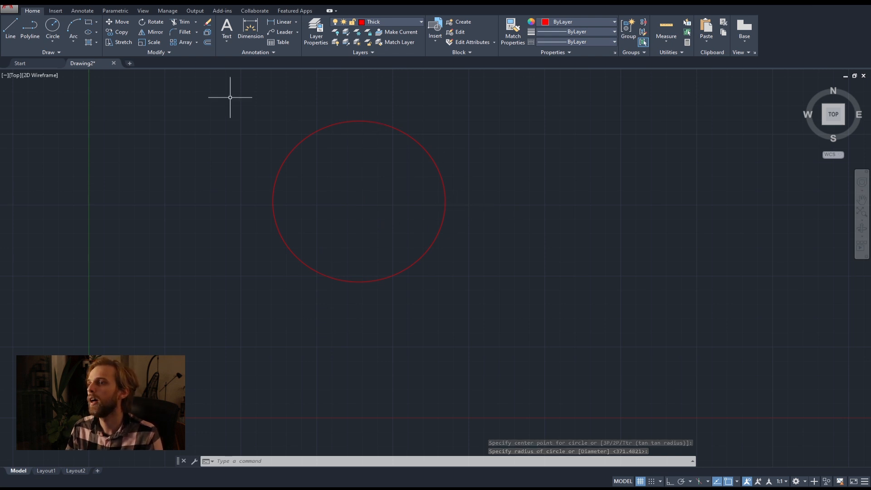
pyautogui.press('Return')
pyautogui.click(505, 170)
pyautogui.click(426, 204)
pyautogui.press('Return')
pyautogui.click(489, 314)
pyautogui.click(443, 212)
pyautogui.press('Return')
pyautogui.press('Escape')
pyautogui.moveTo(511, 184); pyautogui.dragTo(417, 215, button='middle')
pyautogui.scroll(-2, 363, 154)
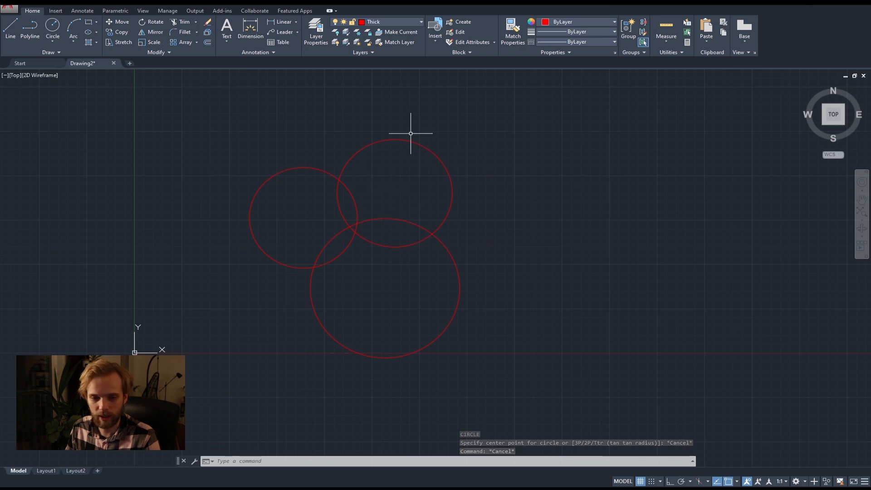
# Move the upper-right and the lower circle to the Medium layer, then clear the selection.
pyautogui.click(511, 205)
pyautogui.click(393, 140)
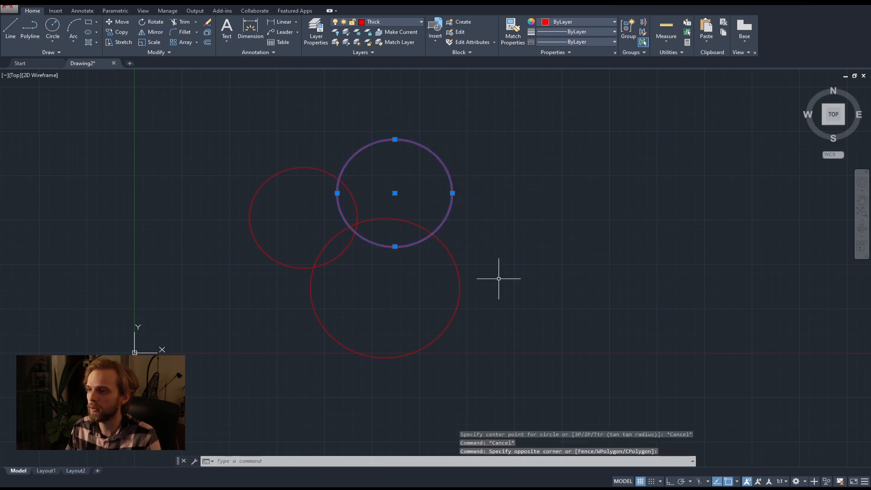
pyautogui.click(511, 253)
pyautogui.click(452, 291)
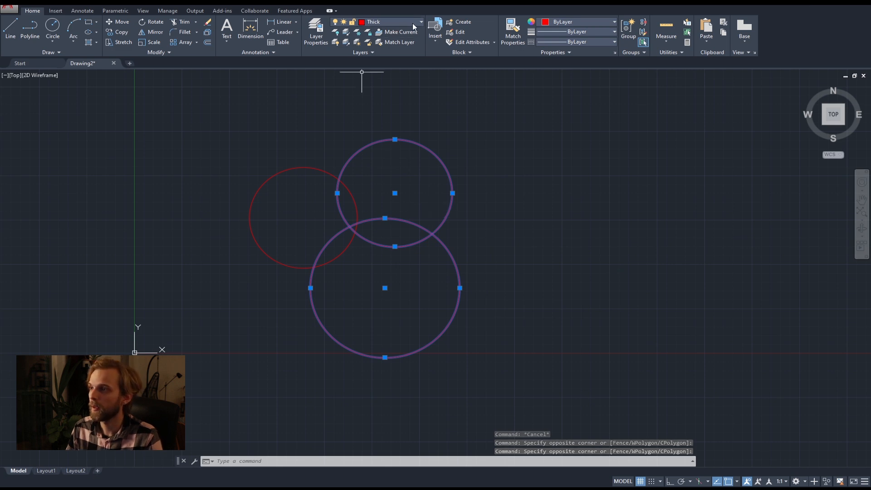
pyautogui.click(419, 23)
pyautogui.click(384, 42)
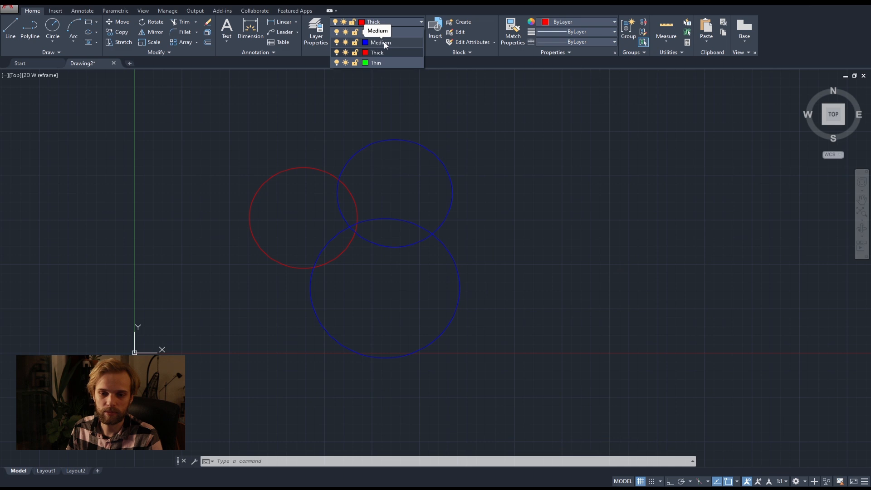
pyautogui.click(384, 44)
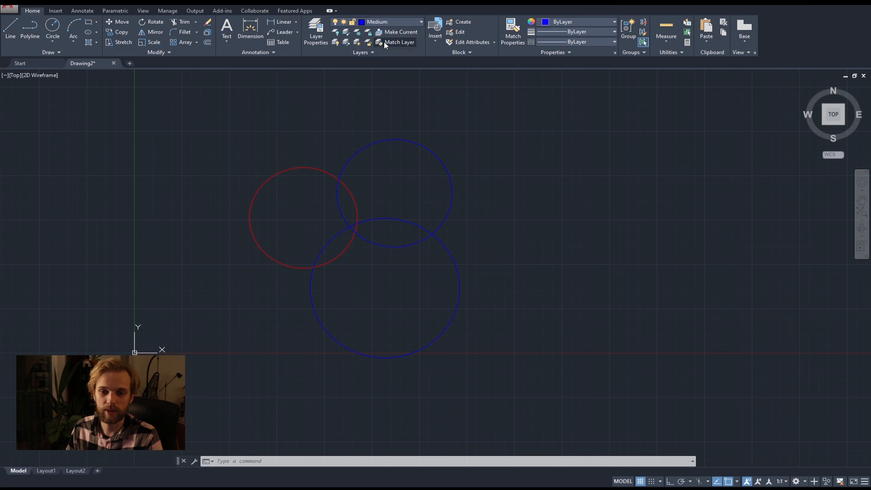
pyautogui.click(489, 179)
pyautogui.press('Escape')
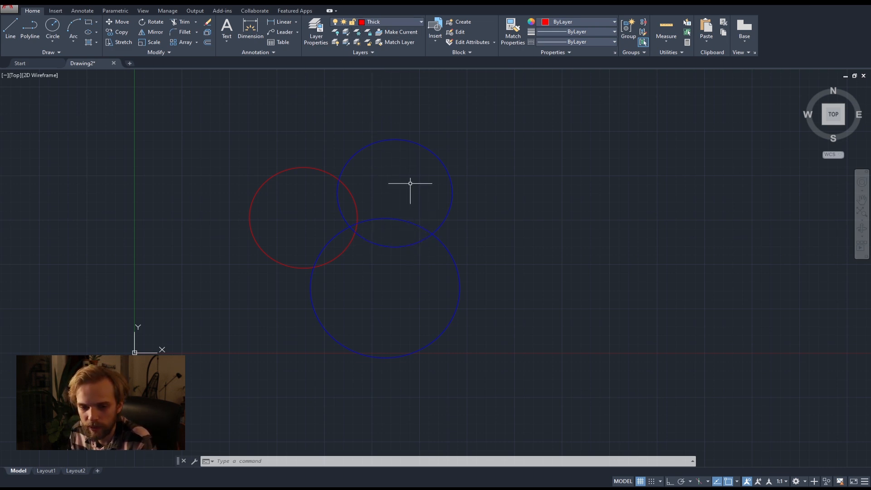
# Change the Medium layer's colour to cyan in the Layer Properties Manager and close the manager.
pyautogui.click(316, 29)
pyautogui.click(411, 135)
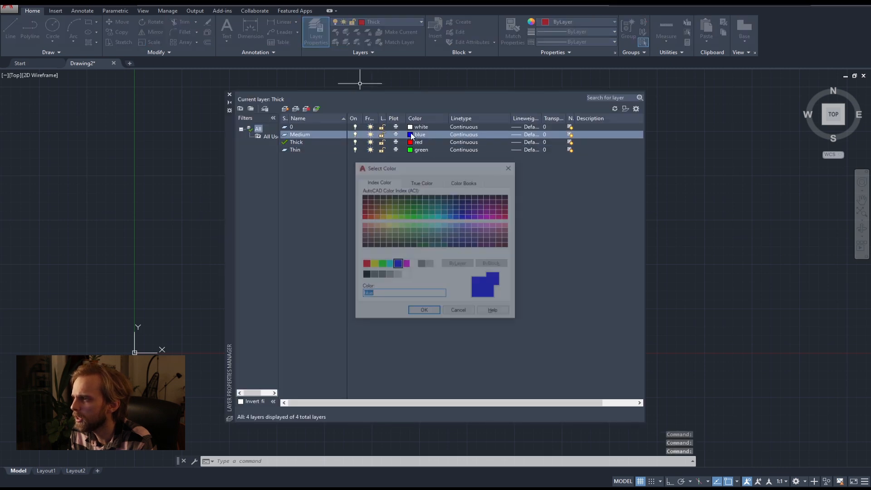
pyautogui.click(389, 264)
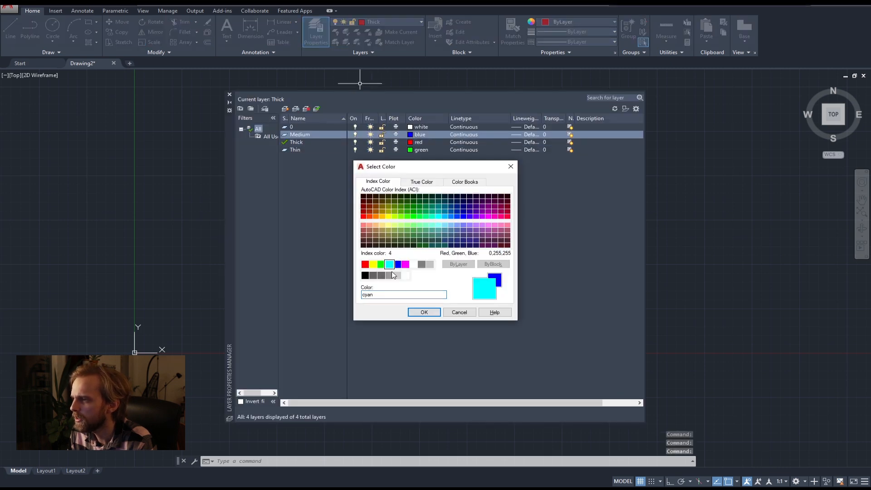
pyautogui.click(424, 312)
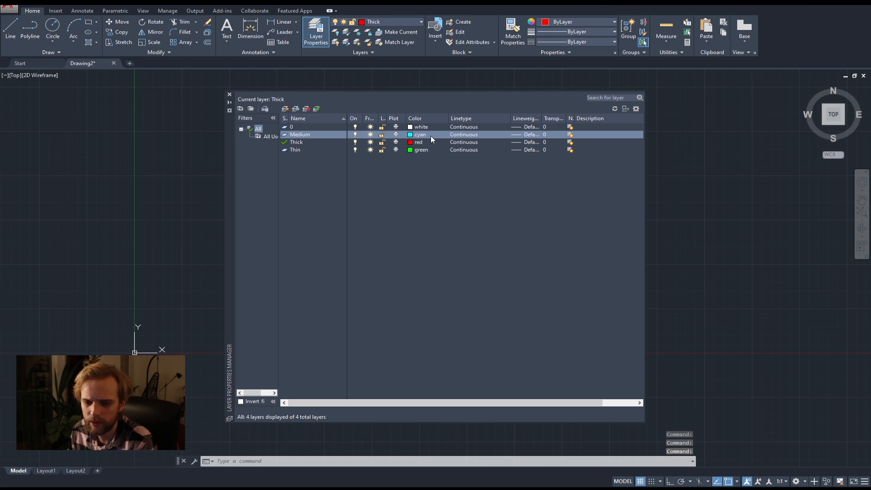
pyautogui.click(229, 95)
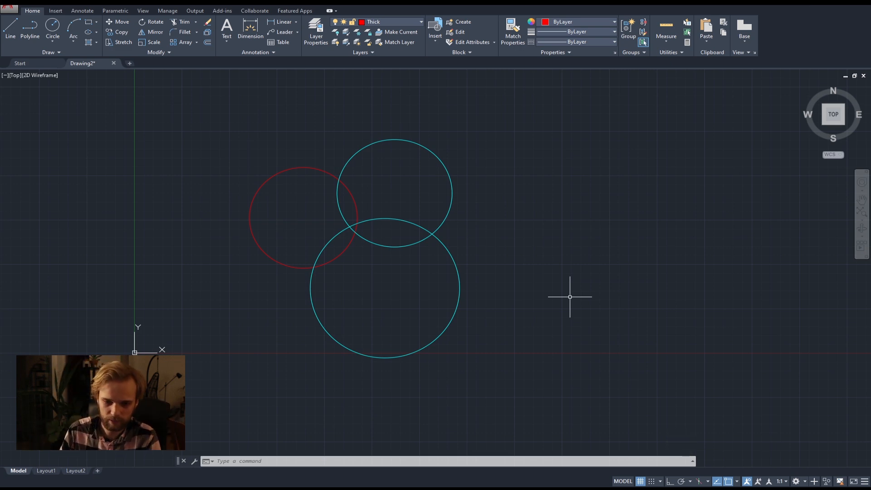
# Erase all three circles from the drawing.
pyautogui.click(535, 319)
pyautogui.click(277, 167)
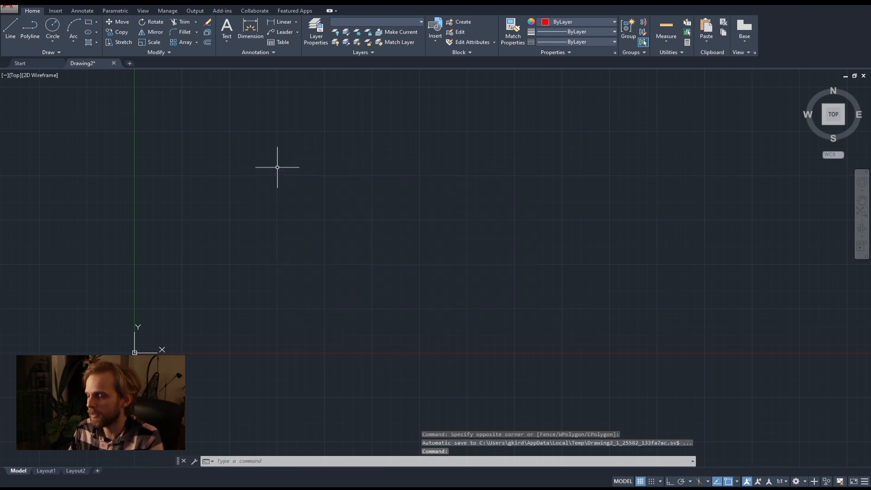
pyautogui.press('Delete')
pyautogui.moveTo(304, 194); pyautogui.dragTo(322, 212, button='middle')
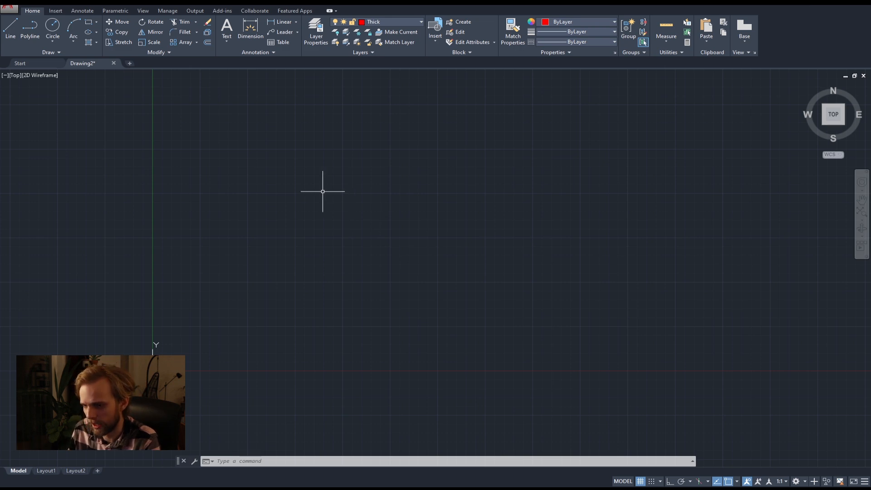
# Switch to the AADA05 course page in the browser and review the course description and the Deliverables section.
pyautogui.hotkey('alt', 'Tab')
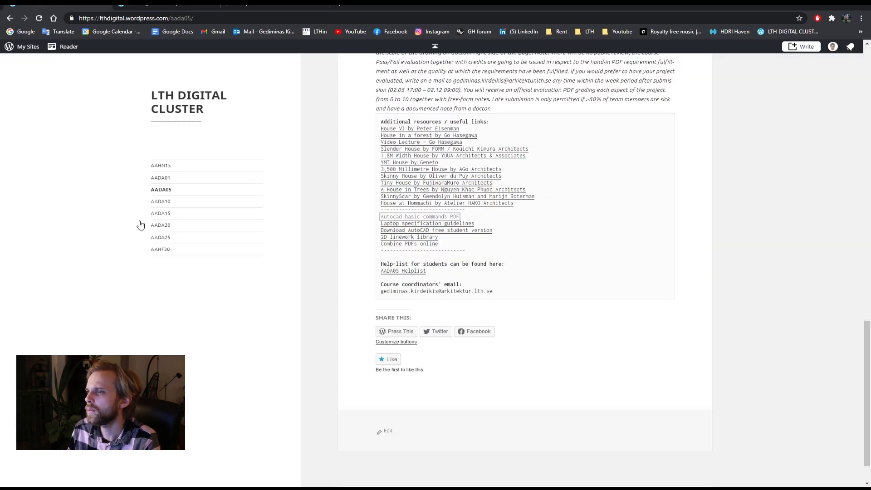
pyautogui.scroll(8, 540, 327)
pyautogui.scroll(4, 530, 325)
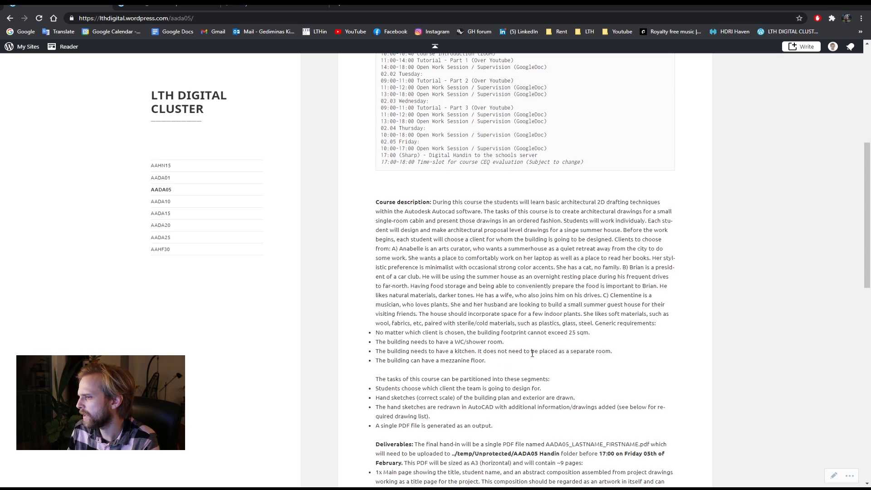
pyautogui.scroll(-5, 532, 353)
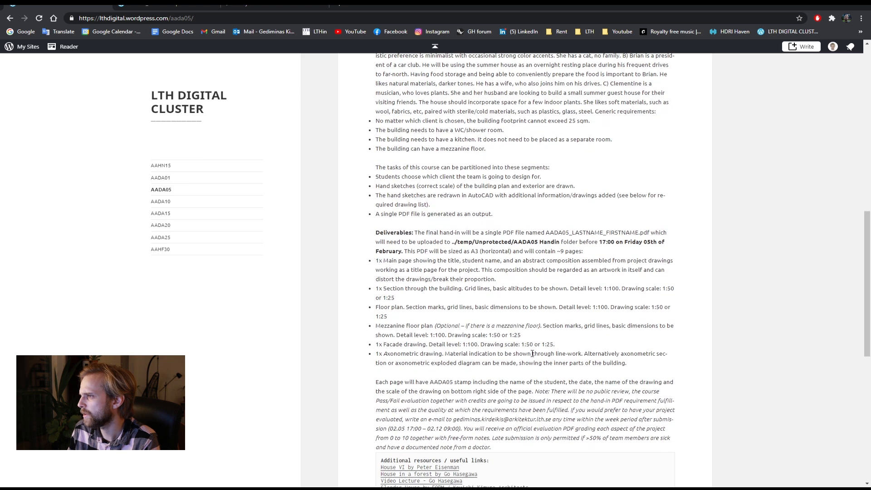
# Highlight the 25 sqm building footprint limit in the course's generic requirements and return to the AutoCAD drawing.
pyautogui.scroll(1, 532, 353)
pyautogui.moveTo(379, 163); pyautogui.dragTo(589, 163)
pyautogui.click(558, 163)
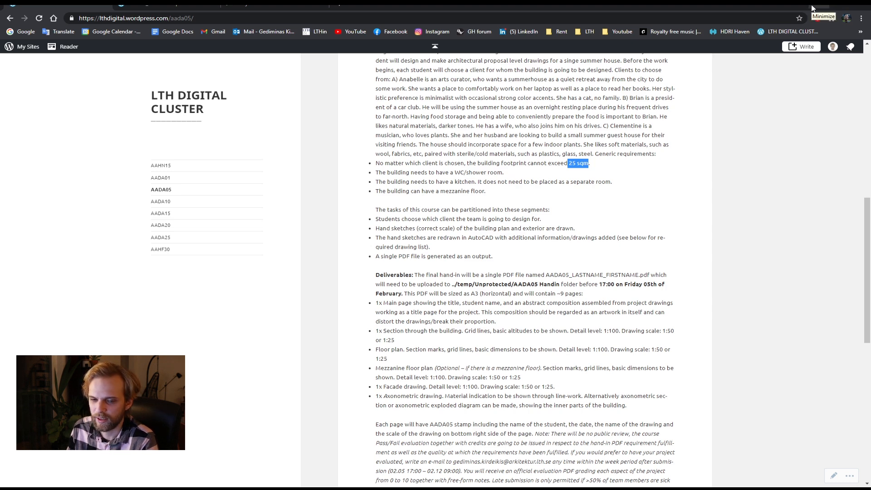
pyautogui.click(812, 8)
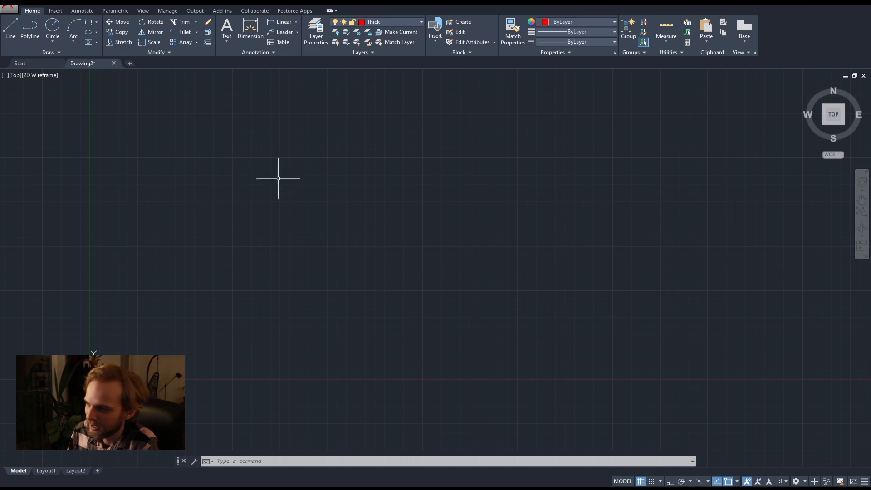
# Draw a rectangle on the Thick layer using the Dimensions option, with length 6000 and width 4000.
pyautogui.moveTo(293, 218); pyautogui.dragTo(249, 206, button='middle')
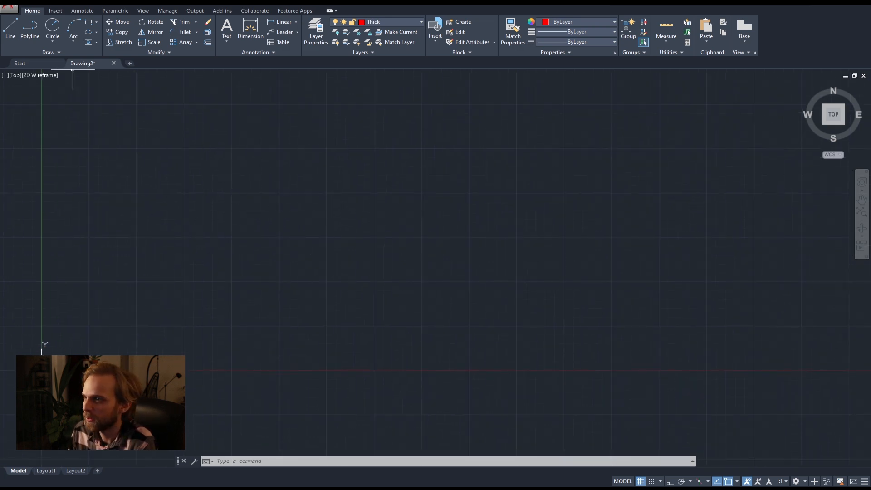
pyautogui.moveTo(302, 212); pyautogui.dragTo(326, 234, button='middle')
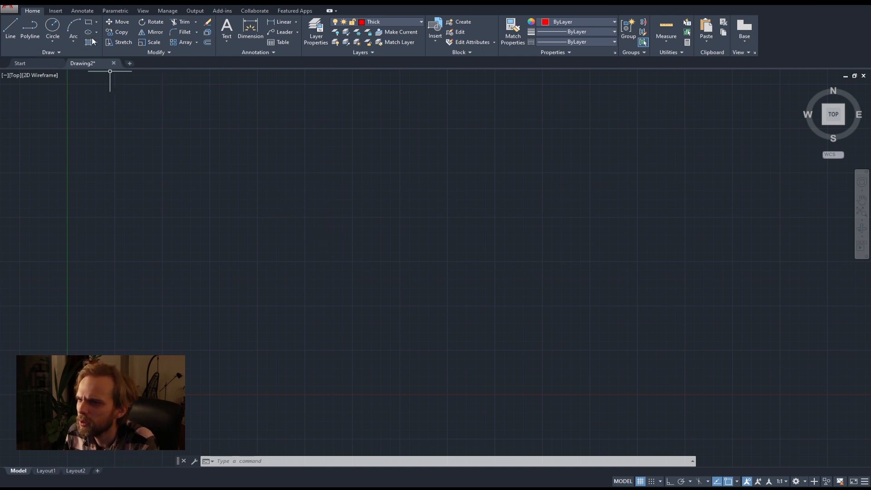
pyautogui.write('RECT')
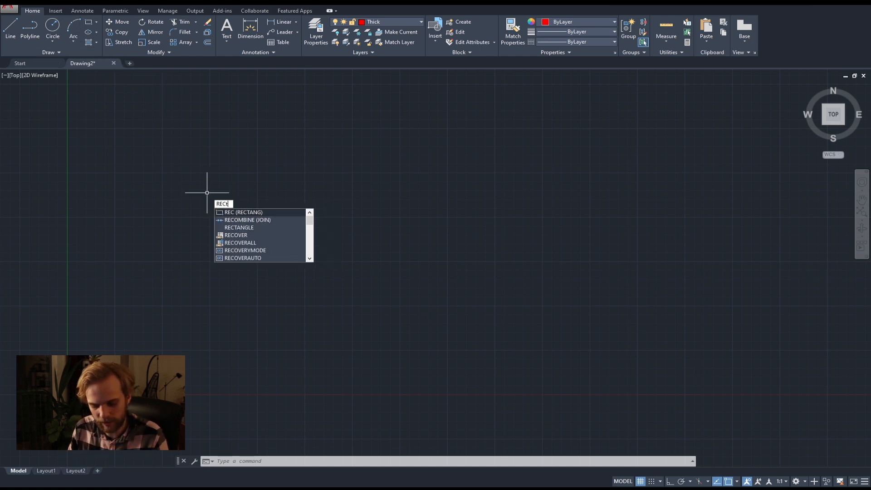
pyautogui.press('Return')
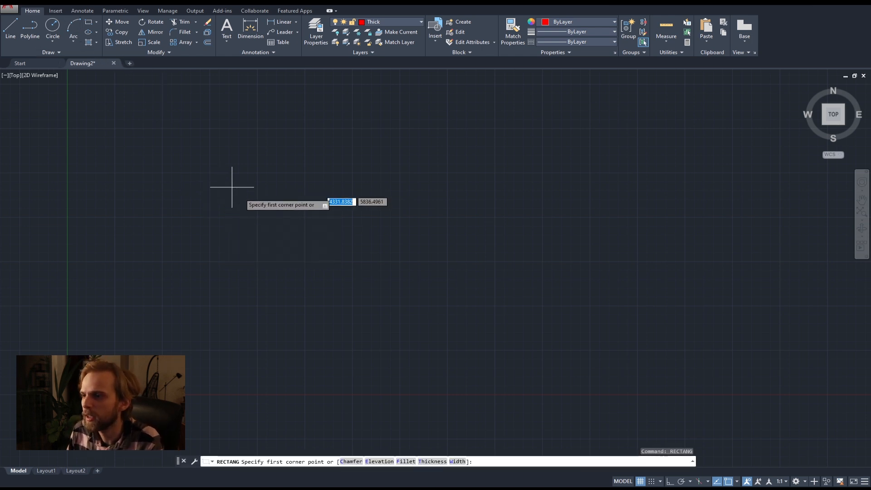
pyautogui.click(273, 297)
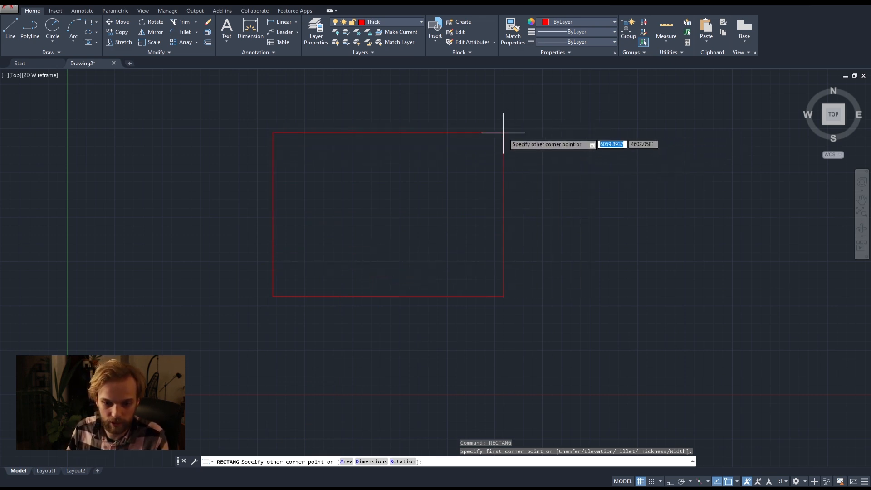
pyautogui.write('d')
pyautogui.press('Return')
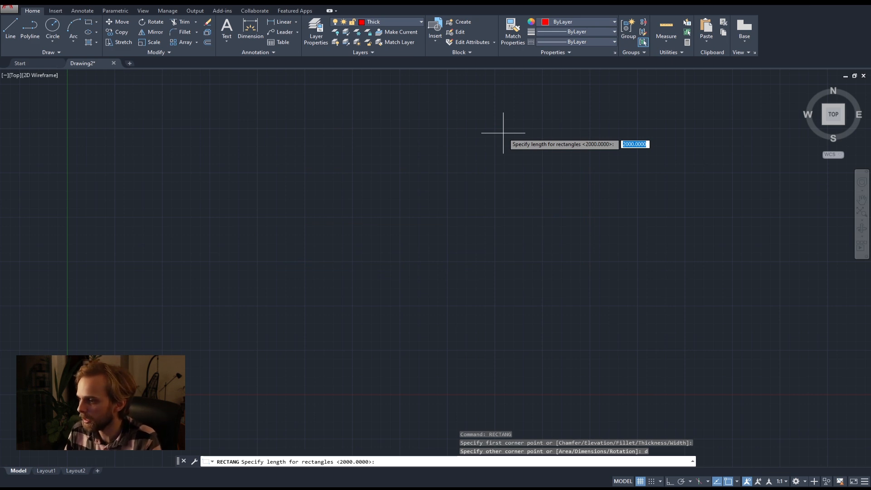
pyautogui.write('6000')
pyautogui.press('Return')
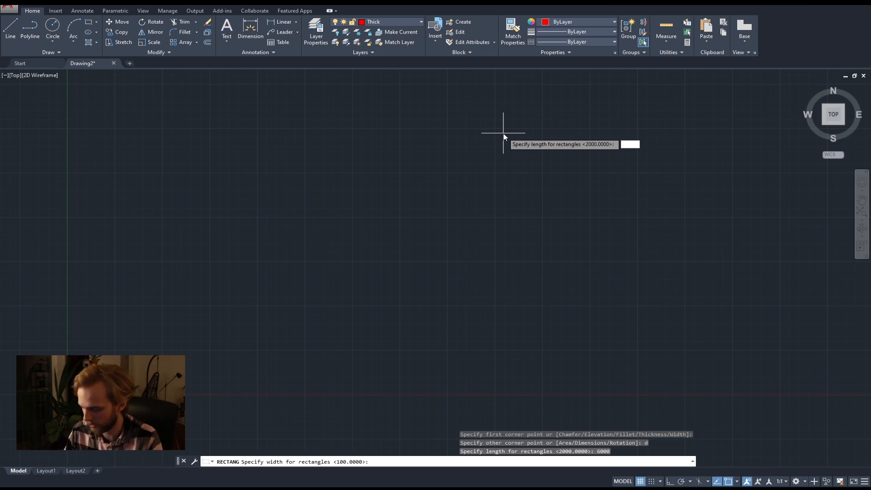
pyautogui.write('4')
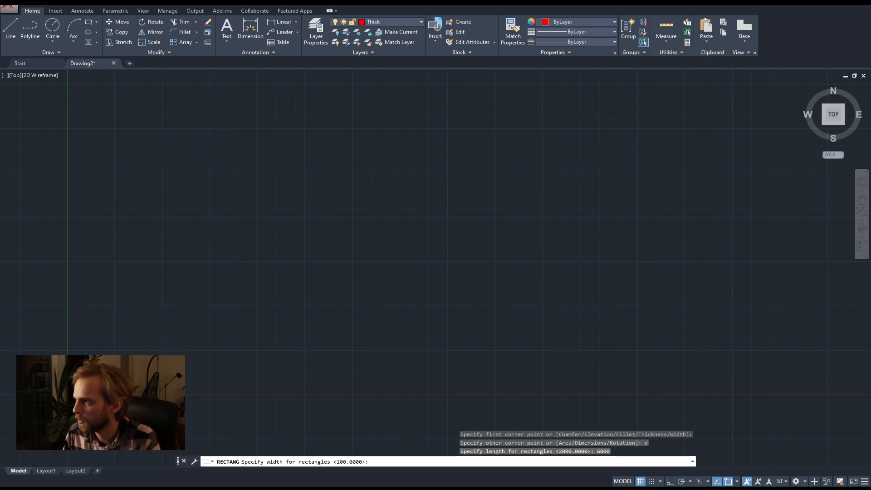
pyautogui.press('Return')
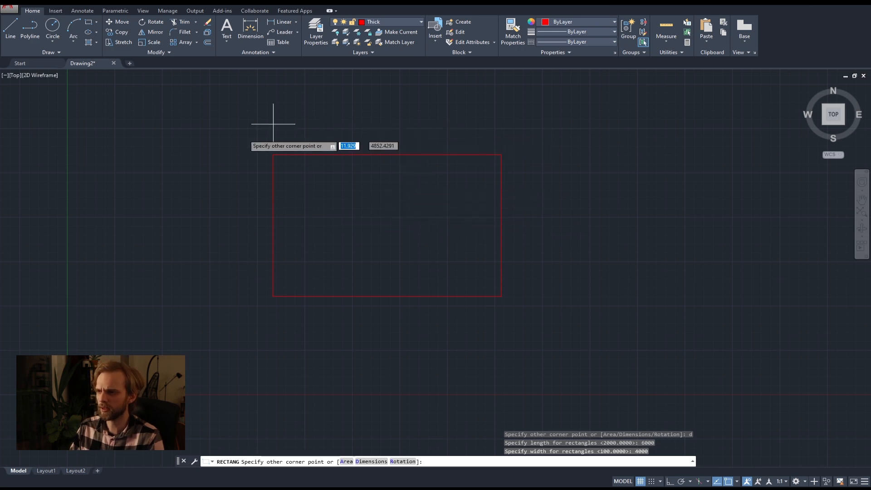
pyautogui.click(422, 127)
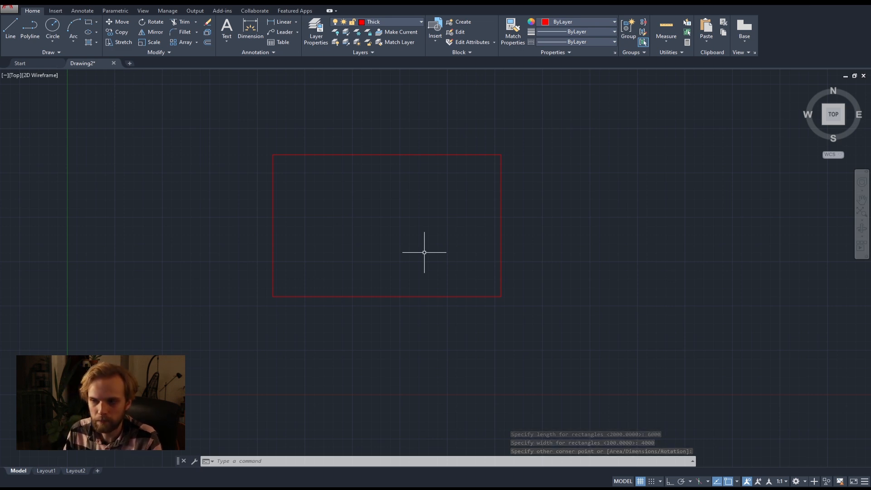
# Draw a single-segment slanted polyline in the empty space to the right of the rectangle.
pyautogui.scroll(2, 307, 160)
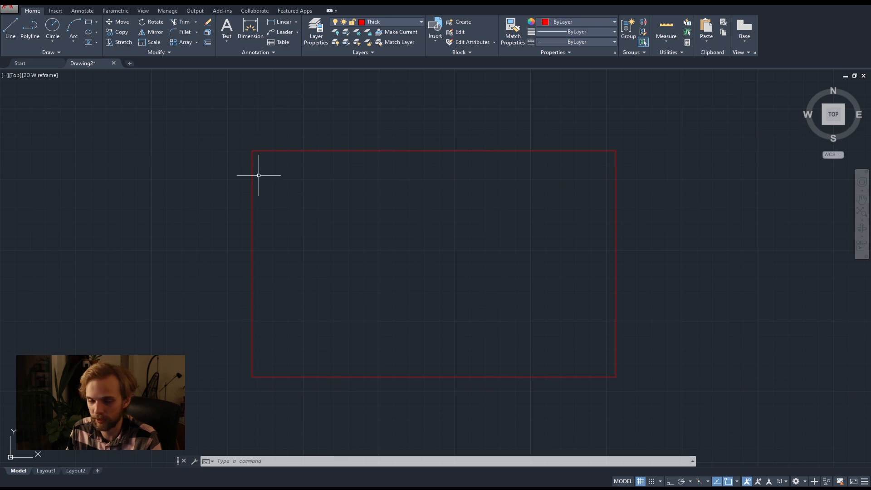
pyautogui.moveTo(316, 249); pyautogui.dragTo(279, 233, button='middle')
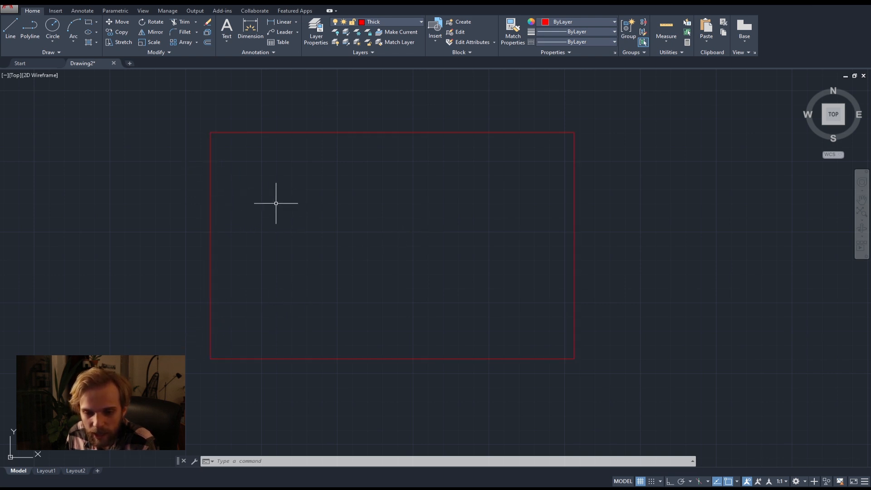
pyautogui.scroll(-4, 249, 235)
pyautogui.moveTo(410, 235); pyautogui.dragTo(328, 223, button='middle')
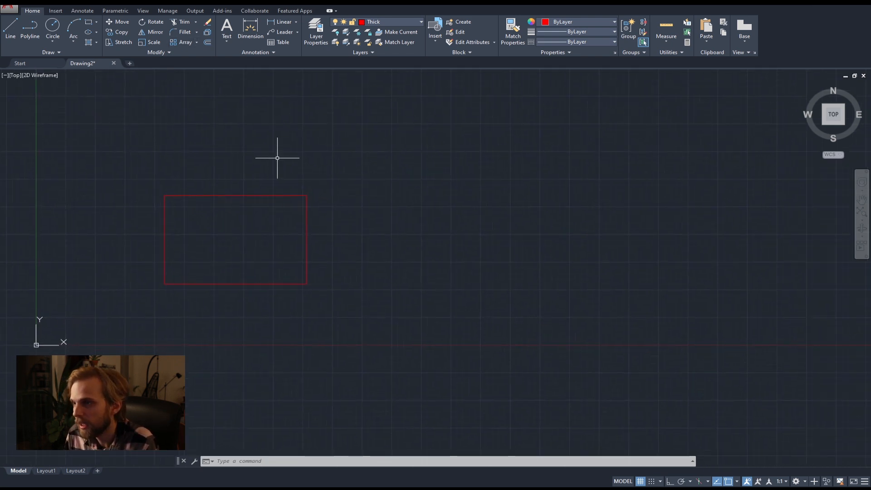
pyautogui.scroll(2, 341, 249)
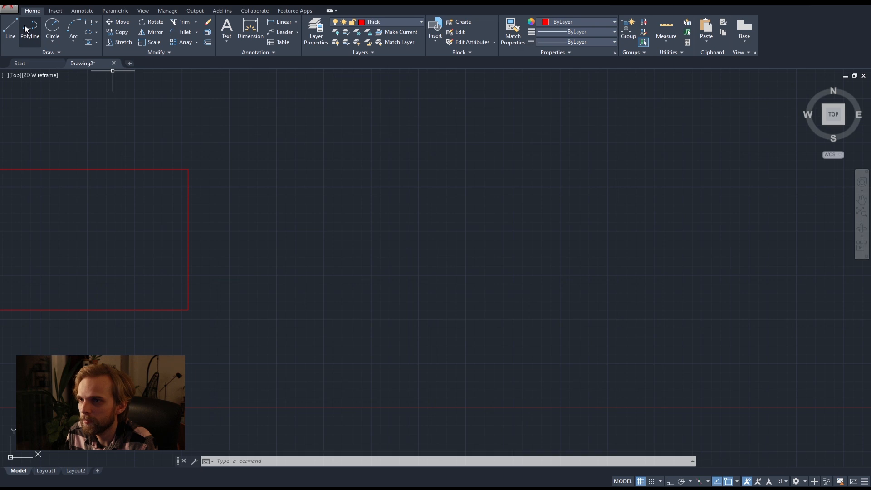
pyautogui.click(29, 28)
pyautogui.click(333, 145)
pyautogui.click(283, 286)
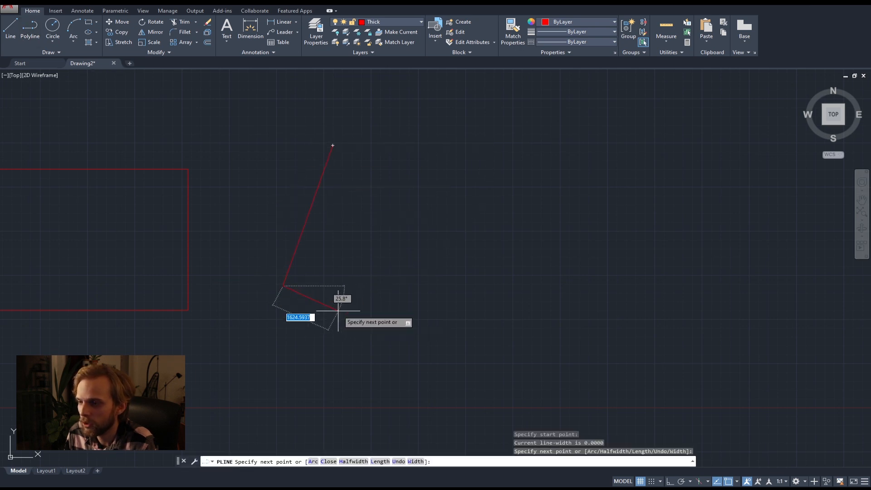
pyautogui.press('Return')
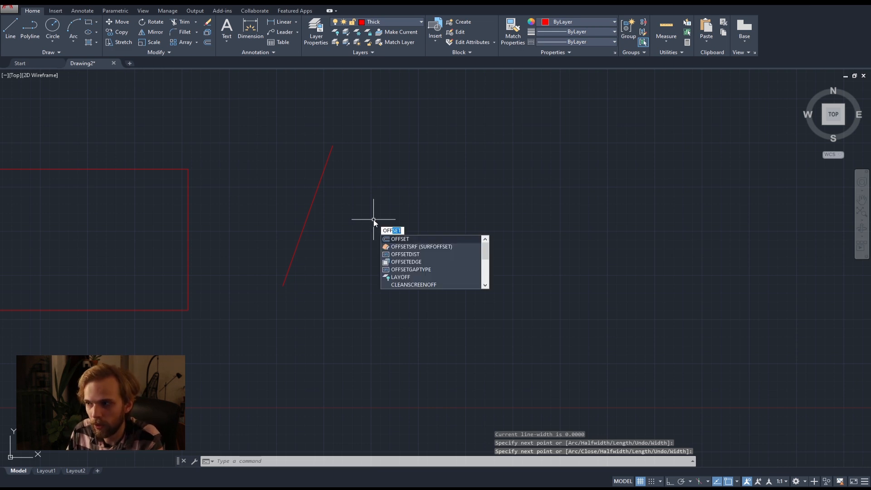
# Offset the slanted polyline by 400 to its right side and end the Offset command.
pyautogui.press('BackSpace')
pyautogui.press('BackSpace')
pyautogui.press('BackSpace')
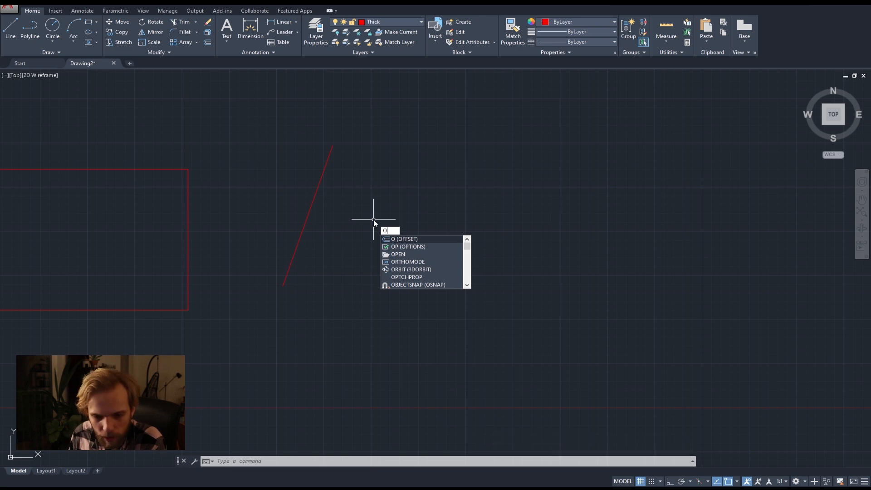
pyautogui.press('Return')
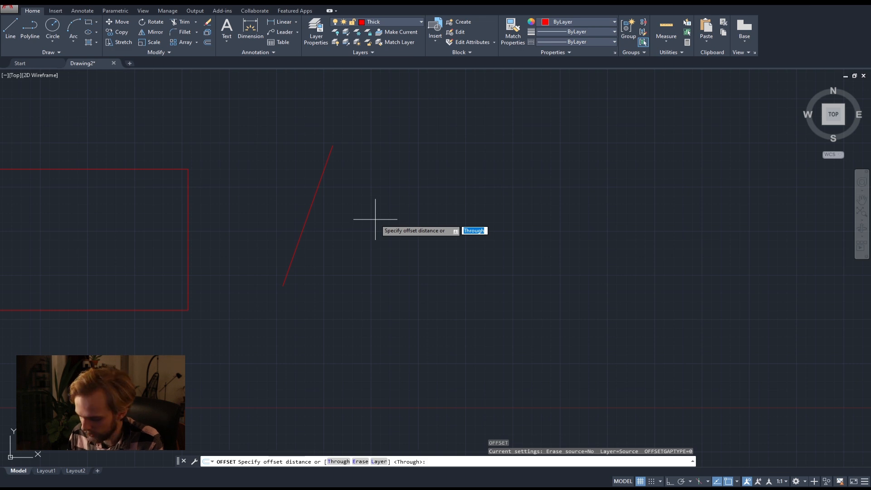
pyautogui.write('400')
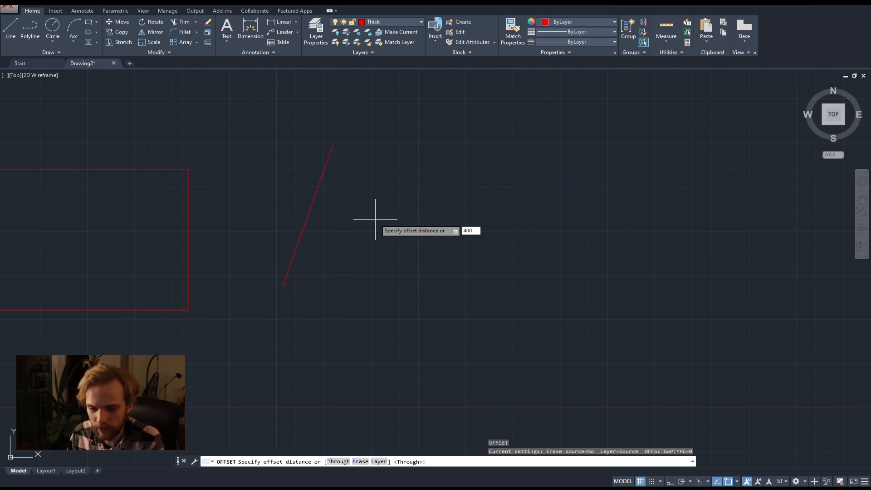
pyautogui.press('Return')
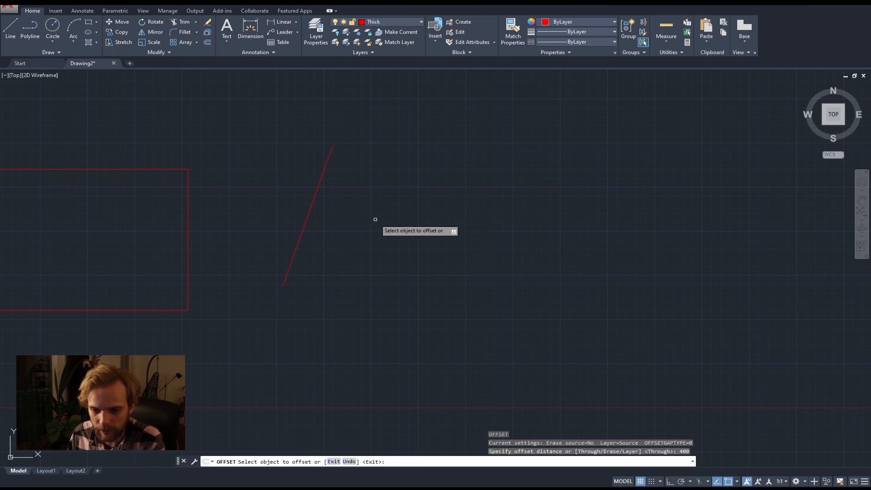
pyautogui.click(316, 189)
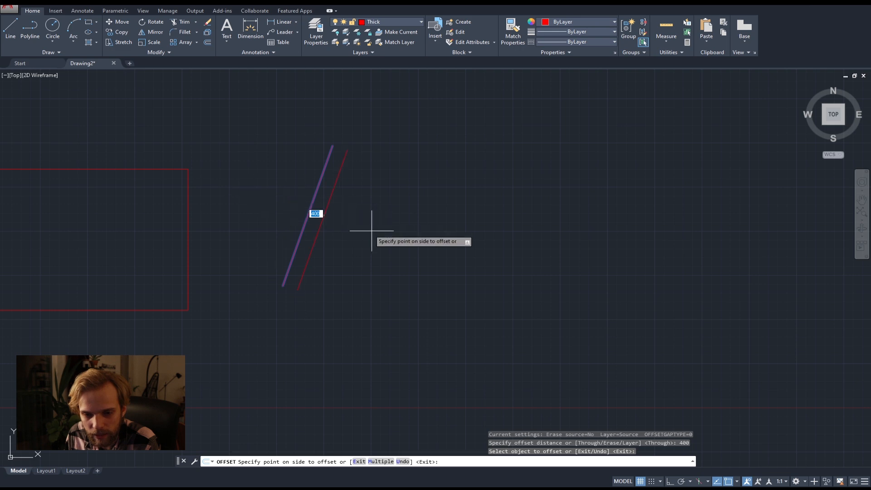
pyautogui.click(386, 241)
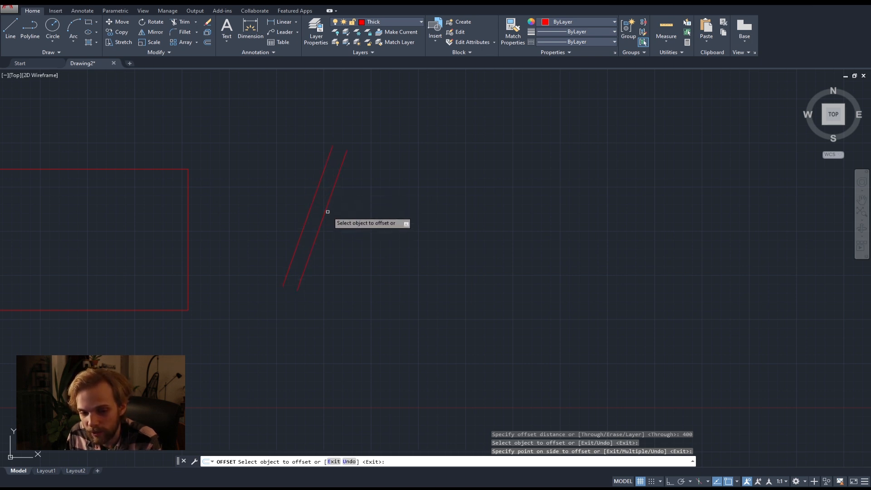
pyautogui.press('Escape')
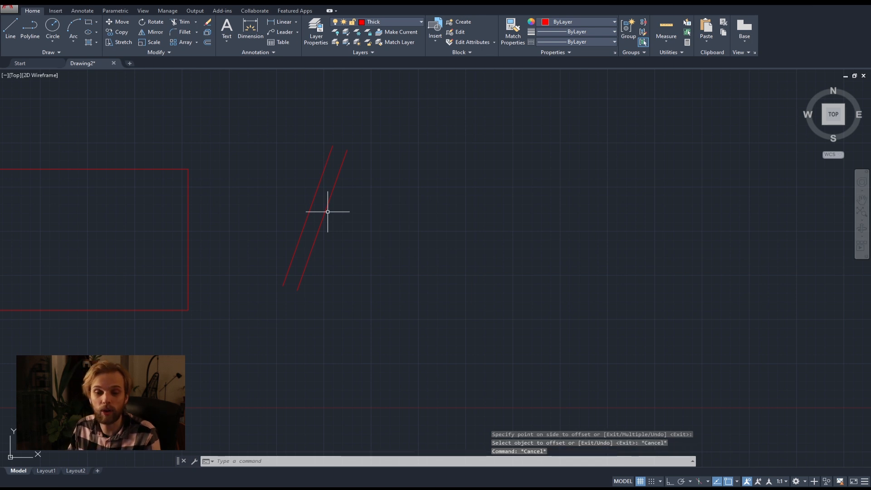
# Draw an open four-segment polyline, shaped like a pentagon with a gap at its top, right of the slanted pair.
pyautogui.click(30, 29)
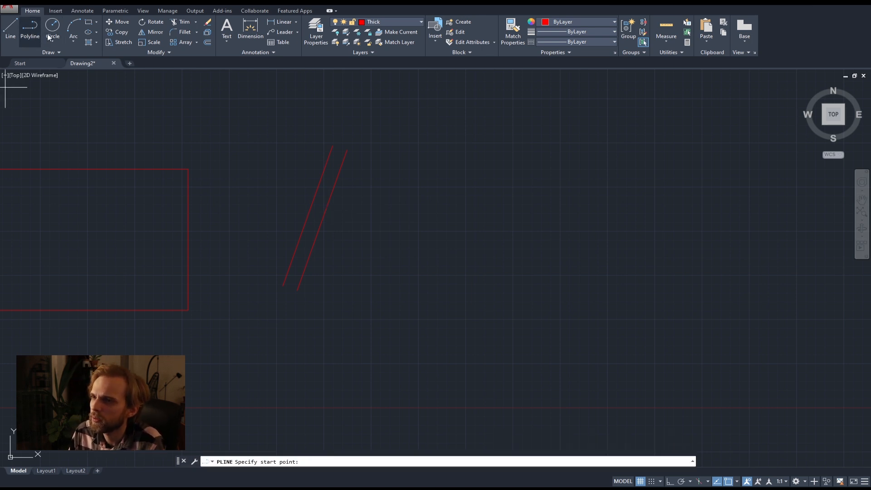
pyautogui.click(390, 175)
pyautogui.click(350, 331)
pyautogui.click(464, 397)
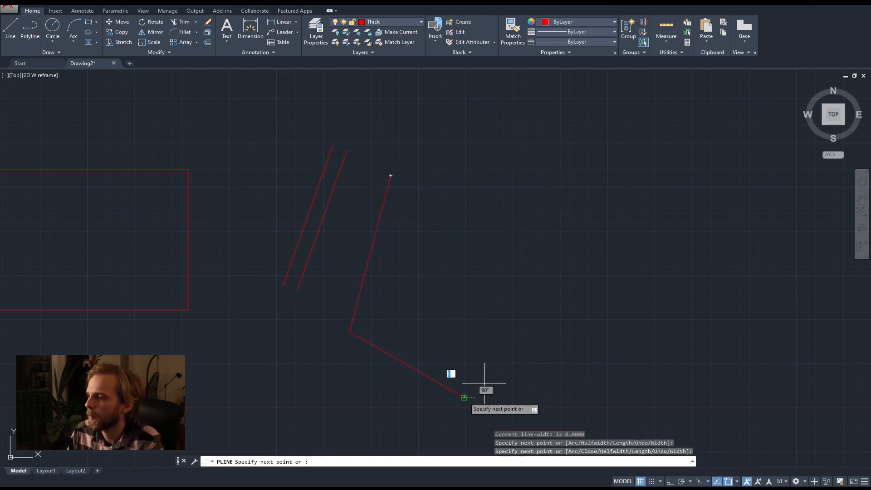
pyautogui.click(562, 245)
pyautogui.press('Return')
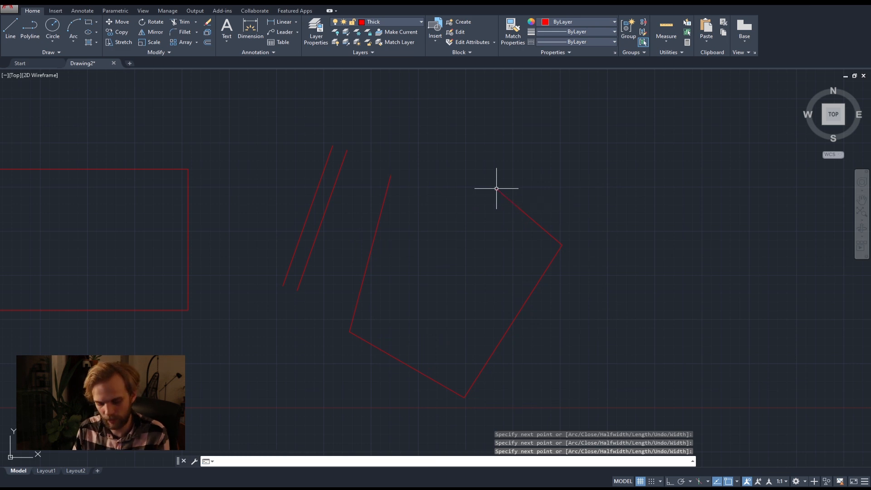
# Offset the open four-segment polyline inward by 400 and end the Offset command.
pyautogui.write('OFFSET')
pyautogui.press('Return')
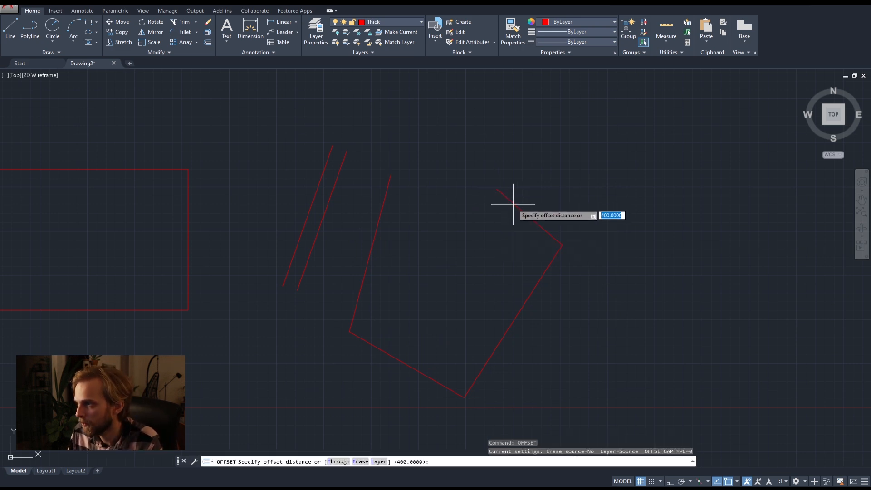
pyautogui.press('Return')
pyautogui.click(511, 200)
pyautogui.click(495, 220)
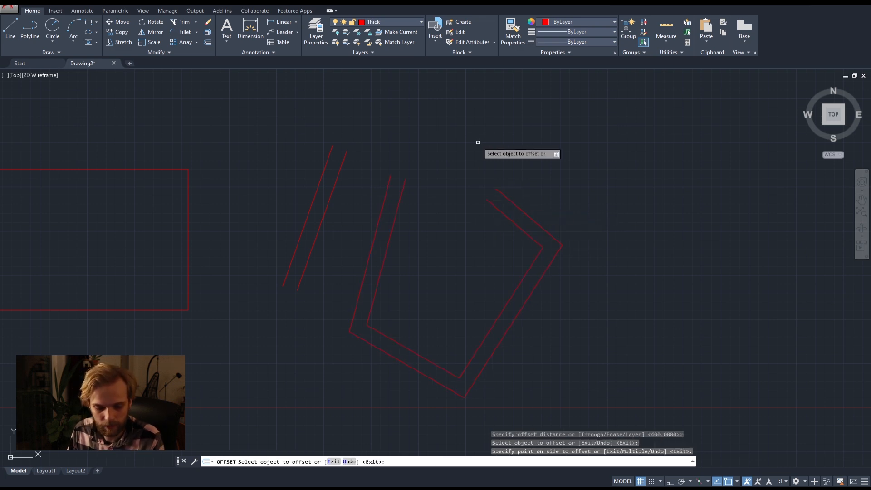
pyautogui.press('Escape')
# Draw a similar open four-sided shape with the Line tool to the right of the offset polyline.
pyautogui.moveTo(492, 162); pyautogui.dragTo(237, 126, button='middle')
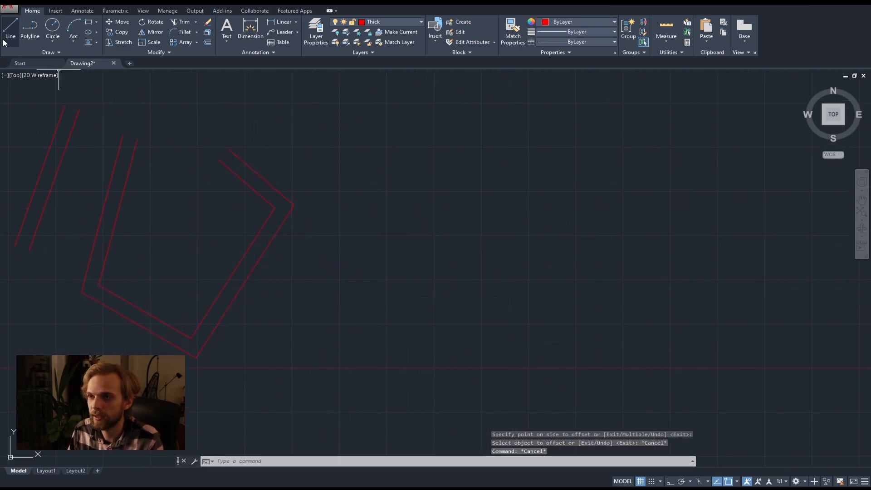
pyautogui.click(10, 27)
pyautogui.click(396, 145)
pyautogui.click(364, 338)
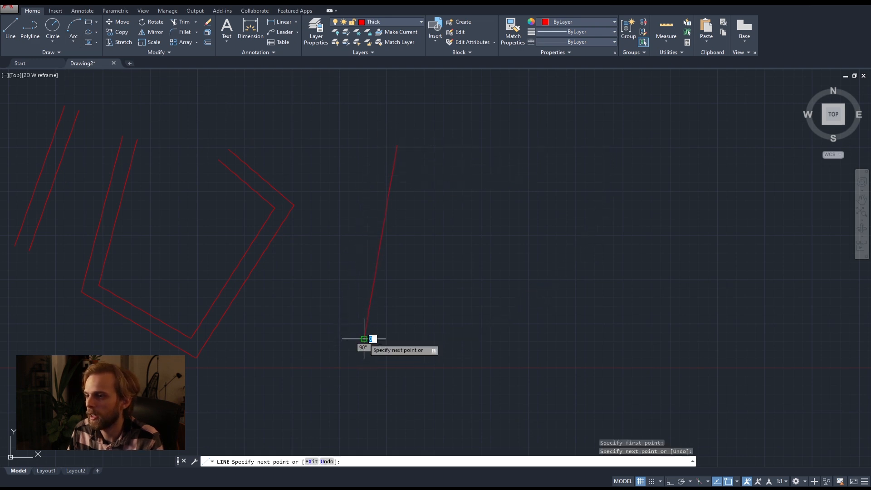
pyautogui.click(468, 399)
pyautogui.click(585, 254)
pyautogui.click(512, 167)
pyautogui.press('Return')
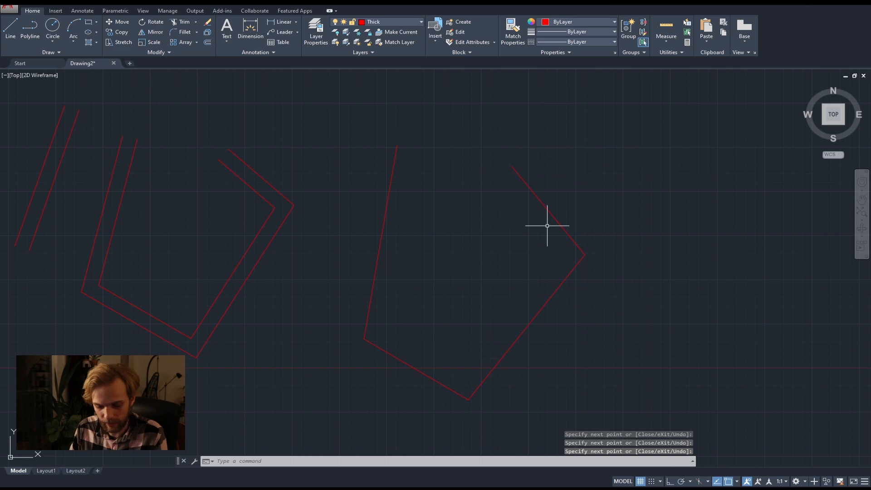
# Offset each of the four separate lines of the open shape inward by 400 and end the Offset command.
pyautogui.write('off]\\')
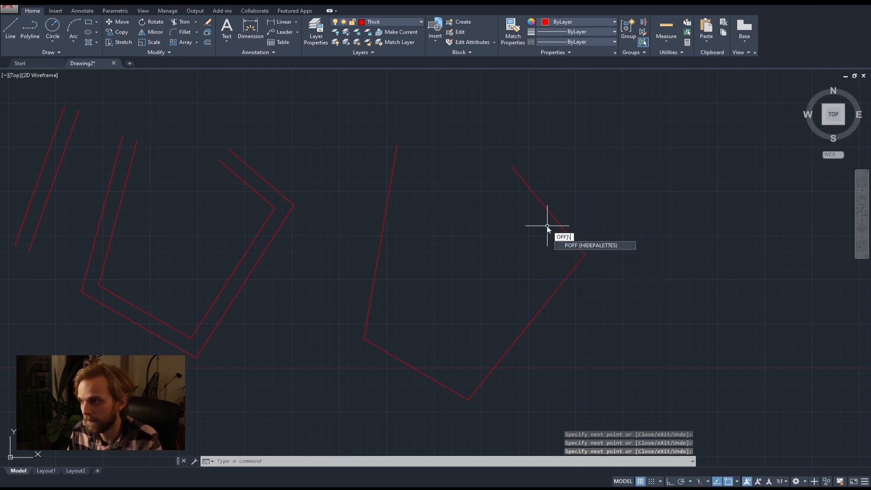
pyautogui.press('BackSpace')
pyautogui.press('Return')
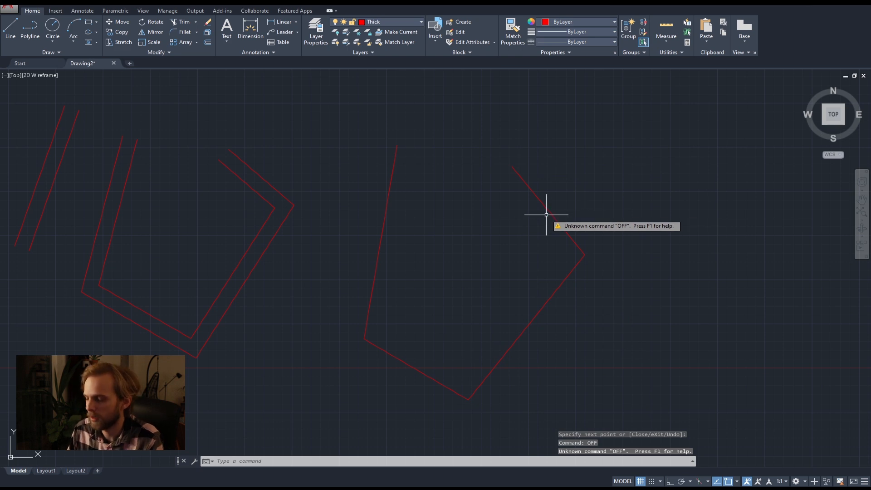
pyautogui.press('Return')
pyautogui.press('Return')
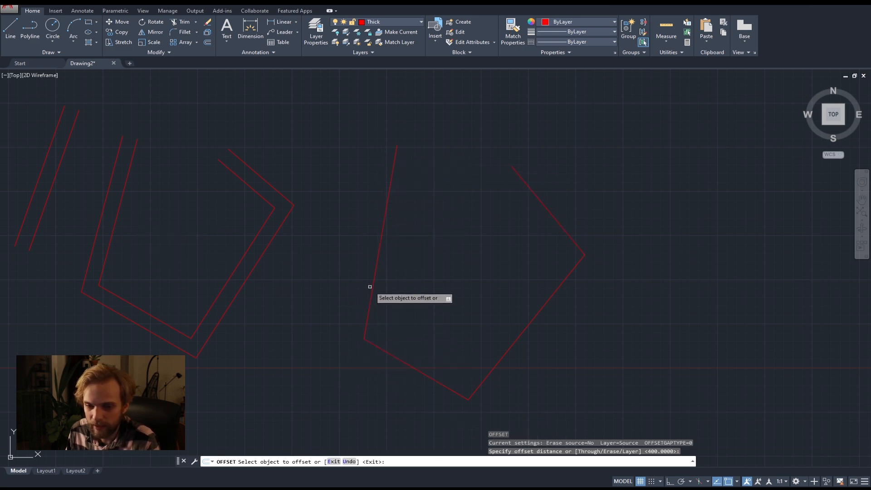
pyautogui.click(373, 280)
pyautogui.click(412, 284)
pyautogui.click(402, 361)
pyautogui.click(427, 331)
pyautogui.click(504, 358)
pyautogui.click(510, 292)
pyautogui.click(549, 216)
pyautogui.click(514, 238)
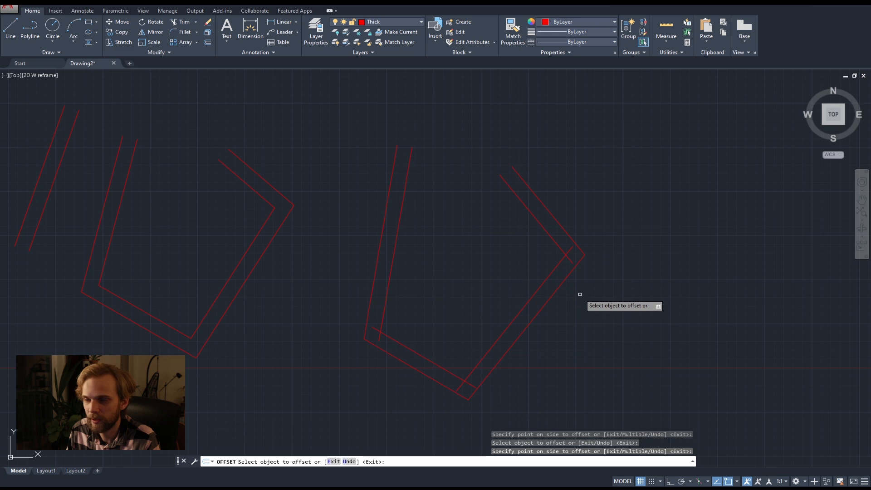
pyautogui.press('Escape')
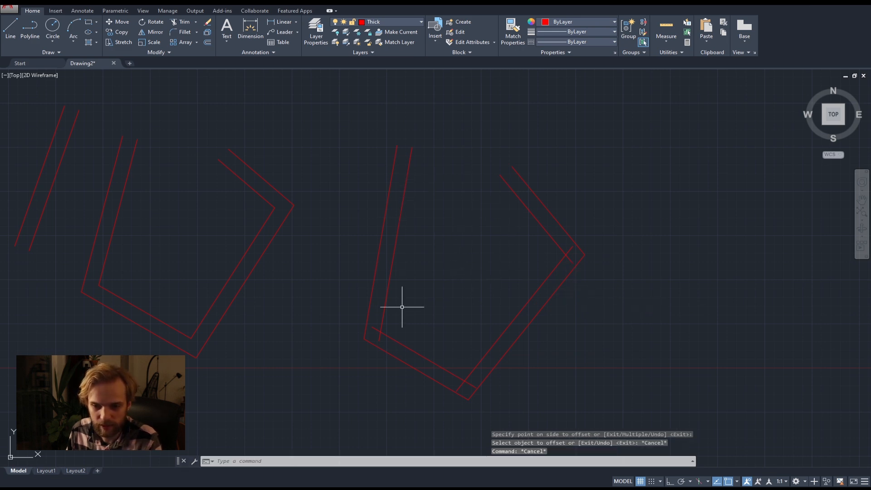
# Trim the crossing ends of the inner offset lines at all three corners and end the Trim command.
pyautogui.click(639, 391)
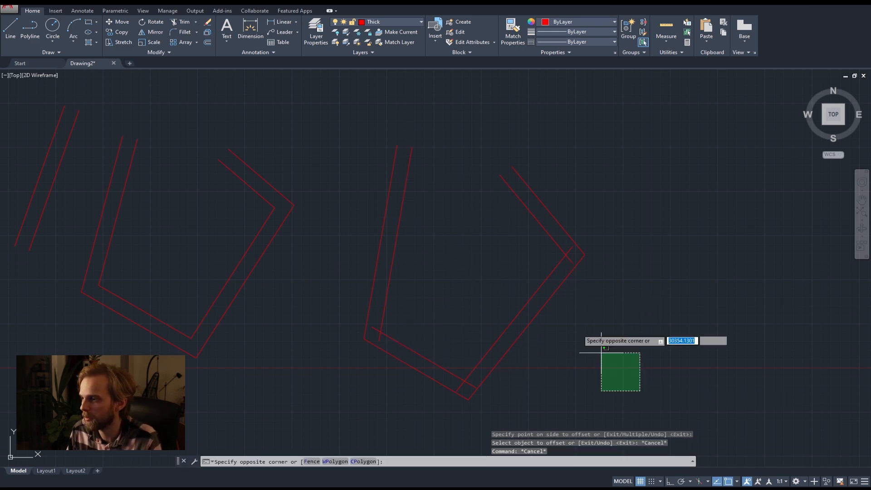
pyautogui.click(668, 307)
pyautogui.write('tr')
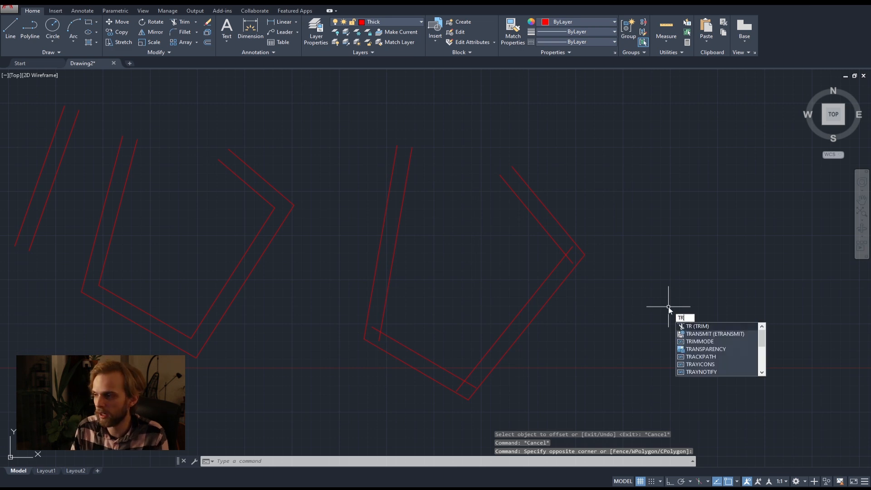
pyautogui.press('Return')
pyautogui.press('Return')
pyautogui.scroll(5, 575, 250)
pyautogui.click(550, 243)
pyautogui.click(544, 284)
pyautogui.scroll(-5, 521, 313)
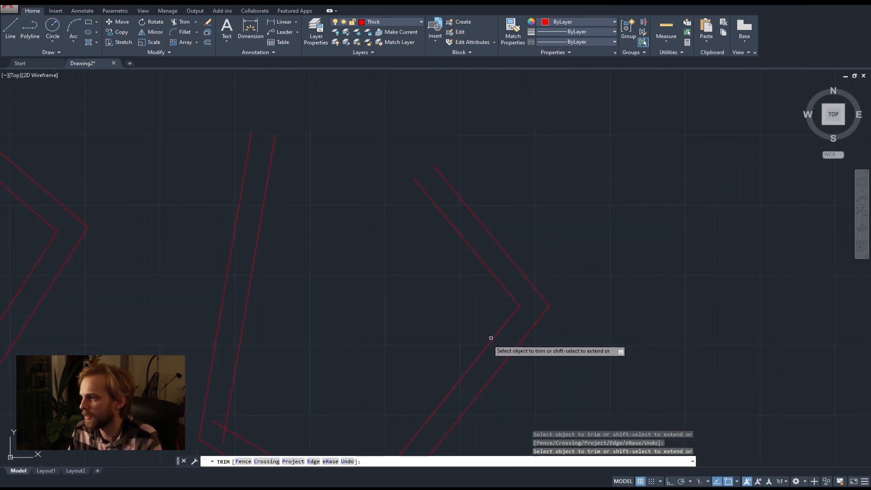
pyautogui.scroll(6, 410, 379)
pyautogui.click(430, 383)
pyautogui.click(425, 352)
pyautogui.click(412, 375)
pyautogui.click(379, 368)
pyautogui.scroll(-6, 341, 336)
pyautogui.moveTo(262, 258); pyautogui.dragTo(341, 302, button='middle')
pyautogui.scroll(8, 313, 326)
pyautogui.click(263, 285)
pyautogui.click(220, 255)
pyautogui.click(215, 199)
pyautogui.click(206, 170)
pyautogui.scroll(-12, 224, 200)
pyautogui.press('Escape')
pyautogui.press('Escape')
pyautogui.press('Escape')
# Select segments of the trimmed line shape and of the offset polylines to compare how they select, then clear the selection.
pyautogui.scroll(2, 220, 224)
pyautogui.scroll(2, 220, 224)
pyautogui.moveTo(220, 223); pyautogui.dragTo(411, 312, button='middle')
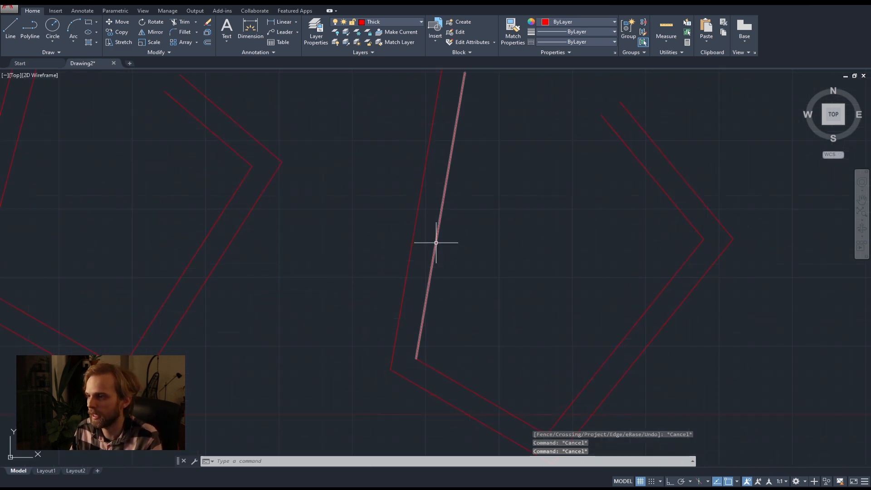
pyautogui.click(434, 243)
pyautogui.click(425, 239)
pyautogui.click(369, 216)
pyautogui.scroll(-6, 436, 255)
pyautogui.click(346, 235)
pyautogui.click(316, 235)
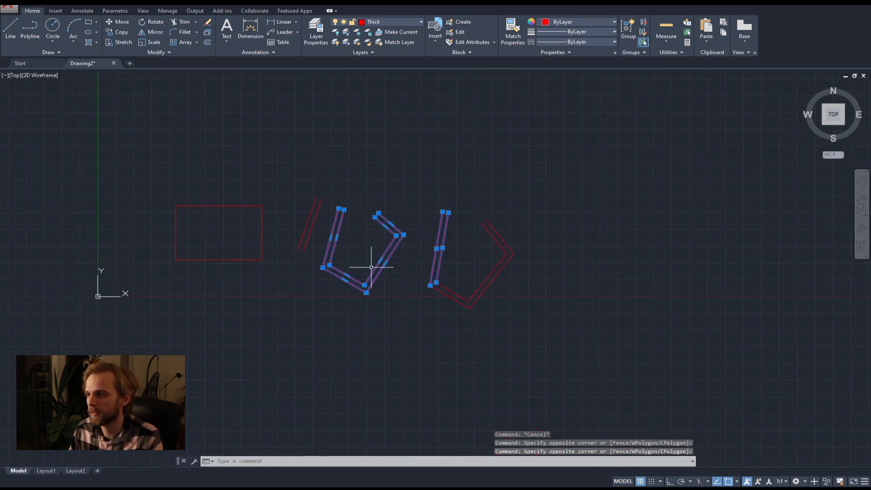
pyautogui.press('Escape')
pyautogui.press('Escape')
# Erase all the slanted and open practice shapes beside the rectangle, keeping only the rectangle.
pyautogui.click(541, 323)
pyautogui.click(296, 185)
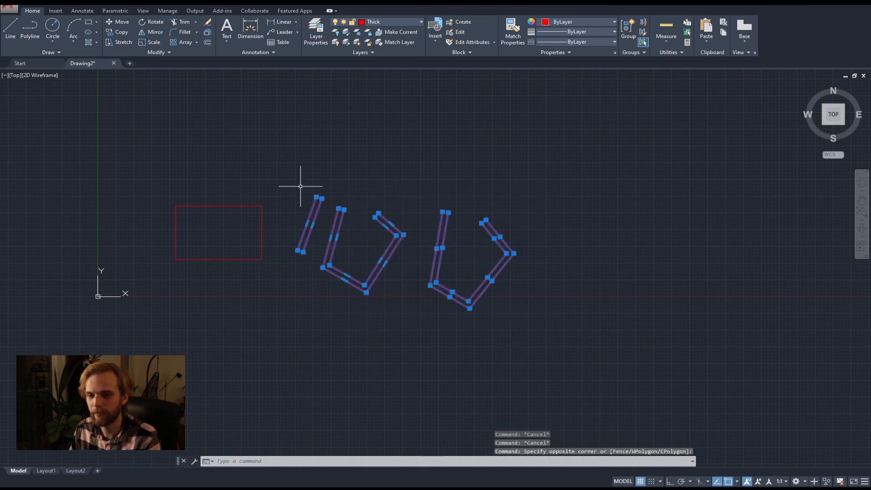
pyautogui.press('Delete')
# Offset the rectangle inward by 400 and end the Offset command.
pyautogui.moveTo(248, 232); pyautogui.dragTo(418, 242, button='middle')
pyautogui.scroll(4, 426, 266)
pyautogui.scroll(-3, 187, 186)
pyautogui.scroll(2, 303, 219)
pyautogui.moveTo(302, 218); pyautogui.dragTo(267, 225, button='middle')
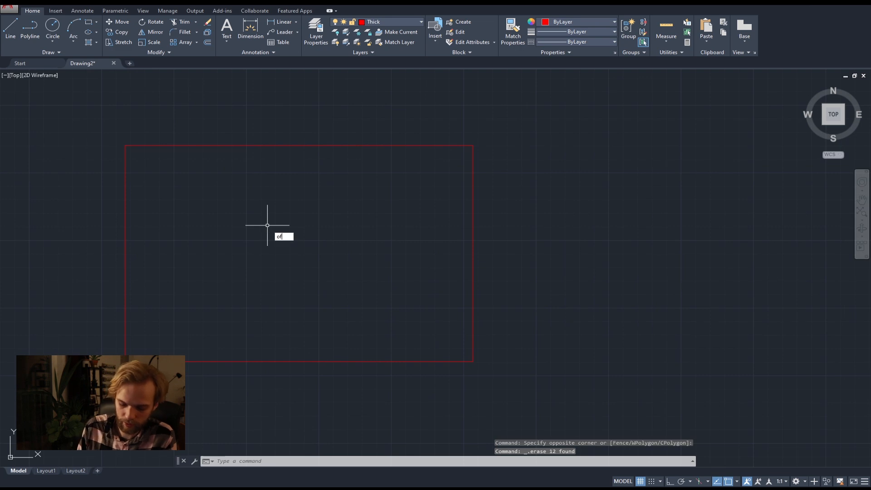
pyautogui.write('s')
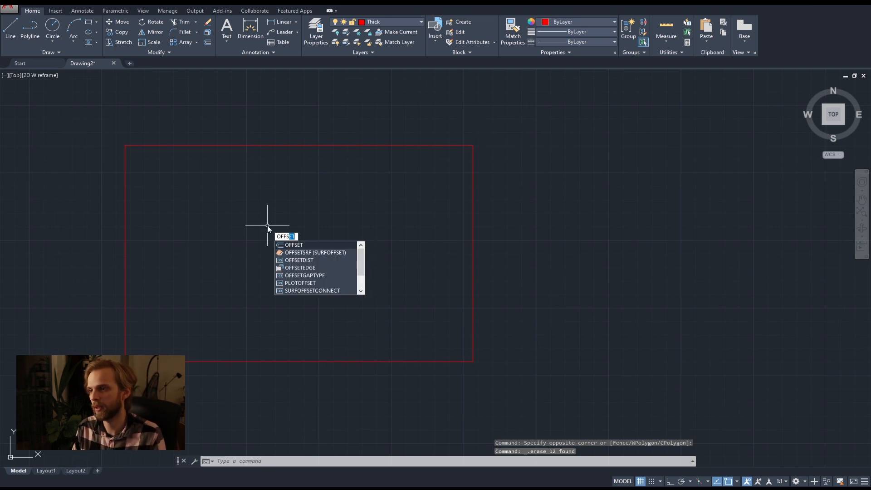
pyautogui.press('Return')
pyautogui.press('Return')
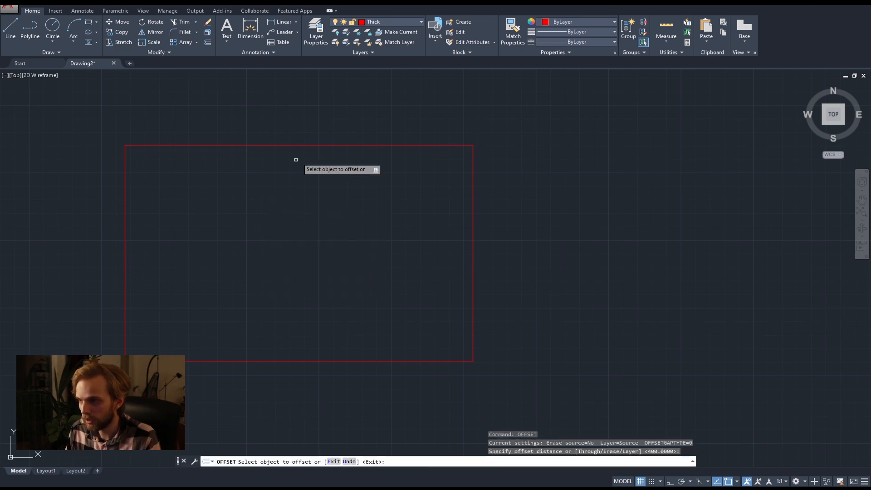
pyautogui.click(310, 145)
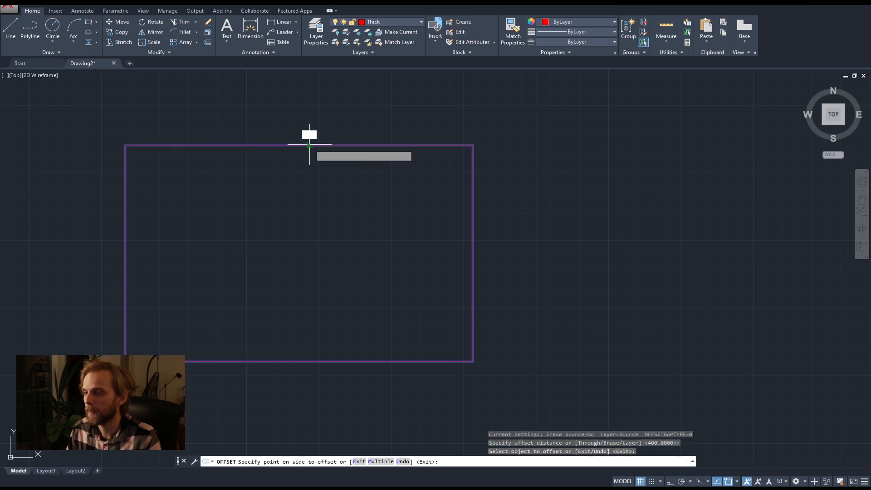
pyautogui.click(295, 187)
pyautogui.press('Escape')
pyautogui.press('Escape')
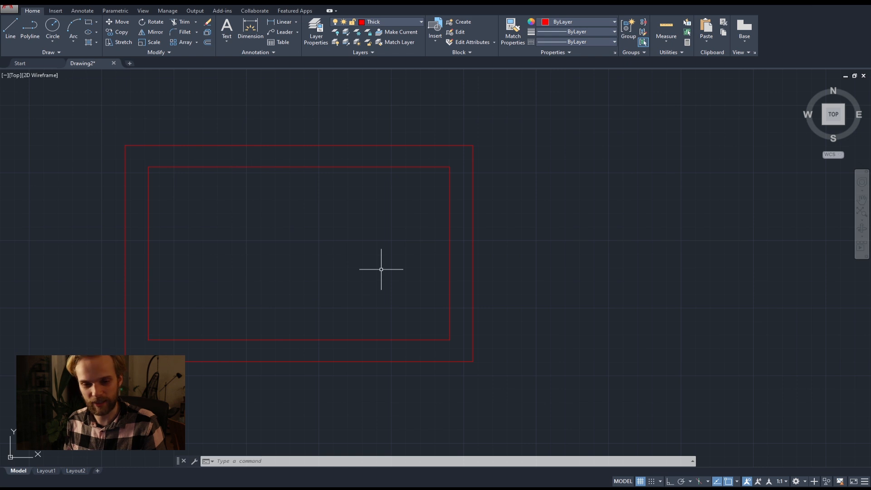
# Draw a polyline over the inner rectangle's left edge, from its upper-left corner to its lower-left corner.
pyautogui.moveTo(380, 269)
pyautogui.mouseDown(button='middle')
pyautogui.moveTo(377, 245)
pyautogui.moveTo(390, 222)
pyautogui.mouseUp(button='middle')
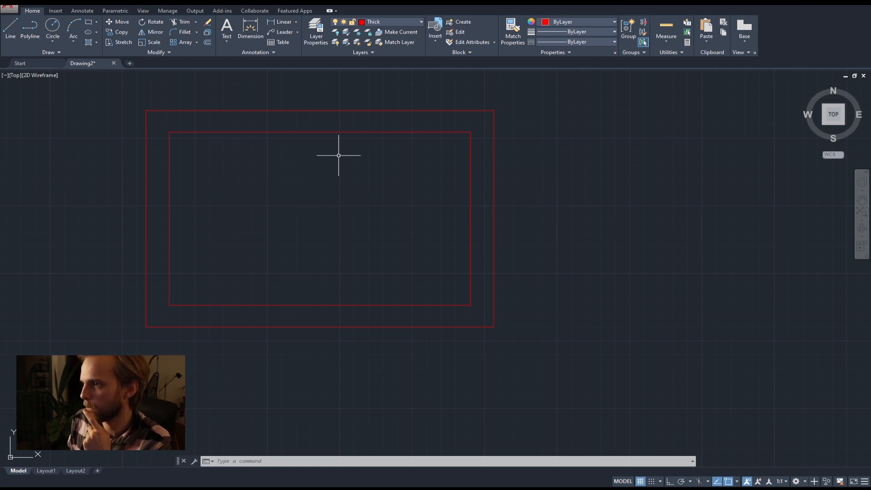
pyautogui.moveTo(331, 175); pyautogui.dragTo(363, 186, button='middle')
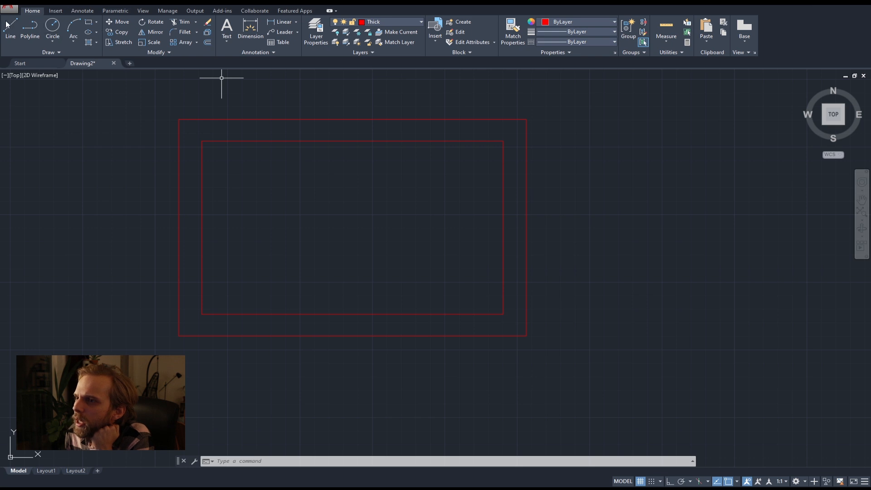
pyautogui.click(29, 27)
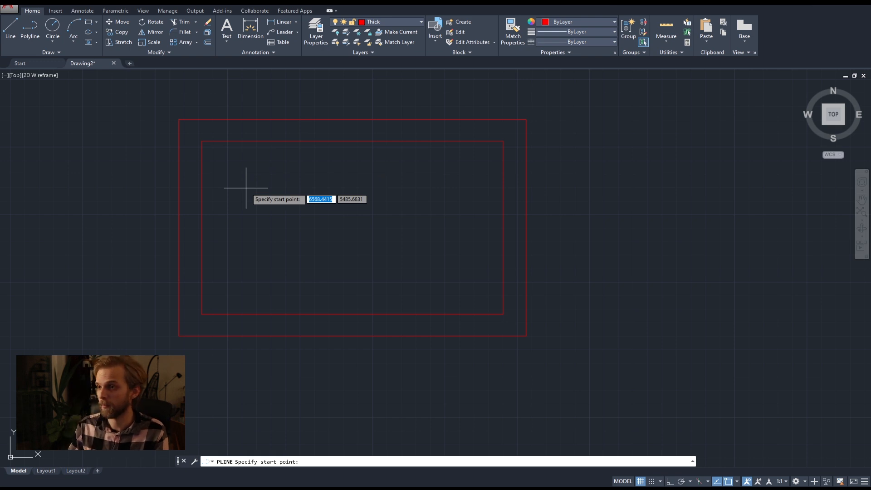
pyautogui.click(202, 141)
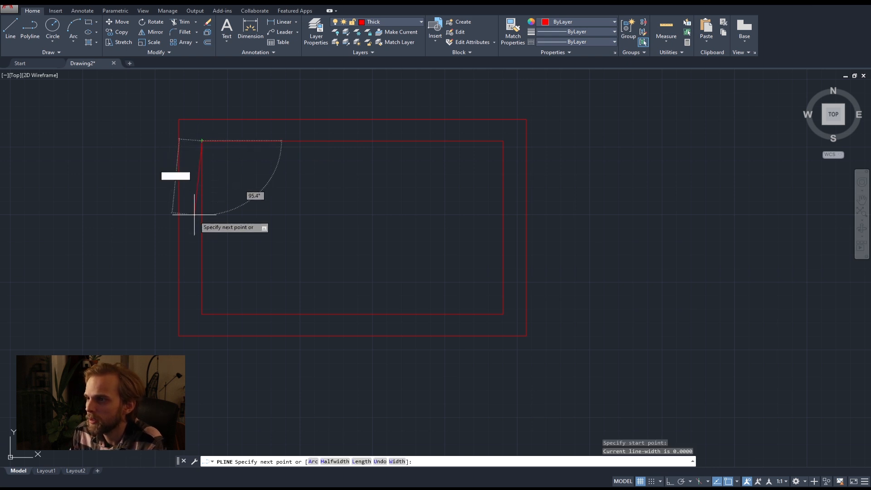
pyautogui.click(202, 314)
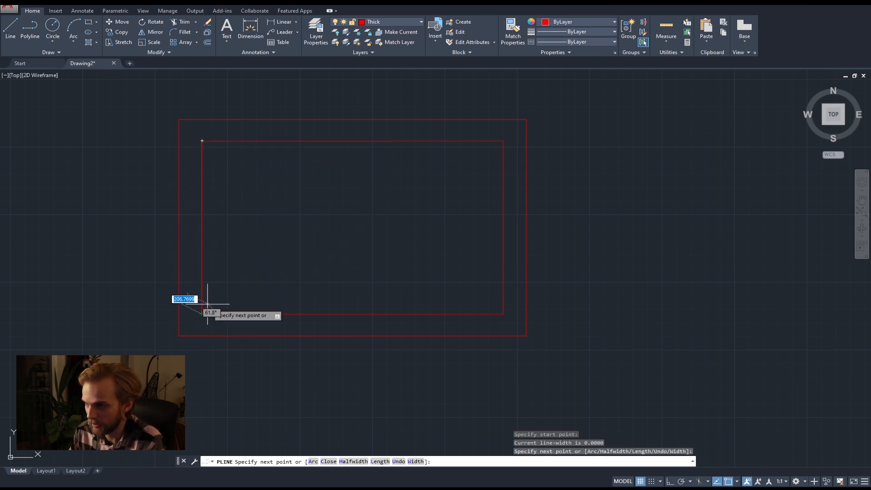
pyautogui.press('Return')
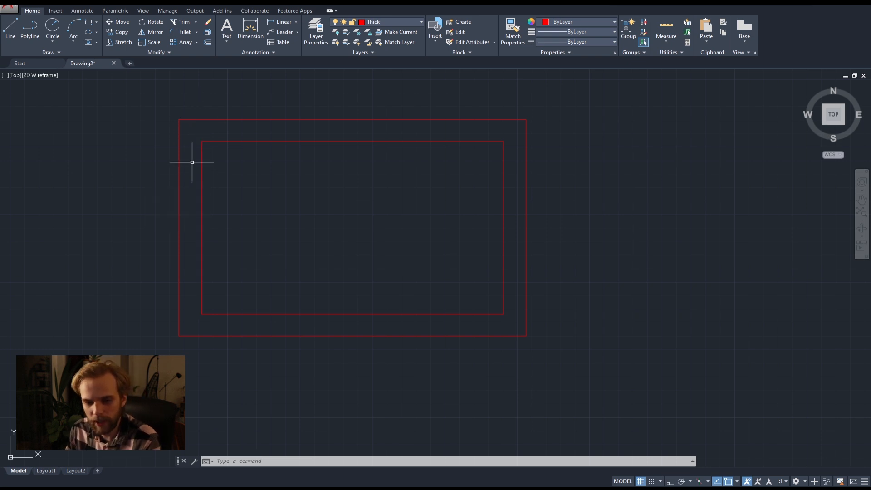
# Select the polyline on the inner rectangle's left edge by picking it directly, then by using a selection window.
pyautogui.click(202, 171)
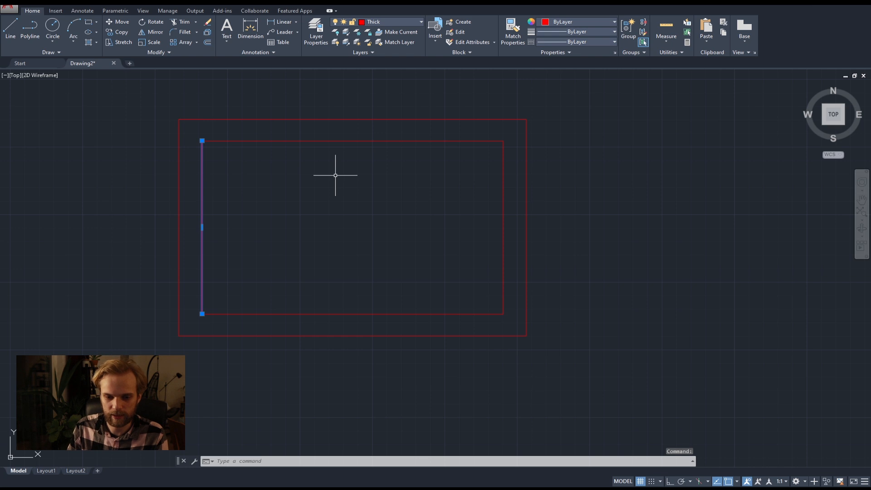
pyautogui.press('Escape')
pyautogui.press('Escape')
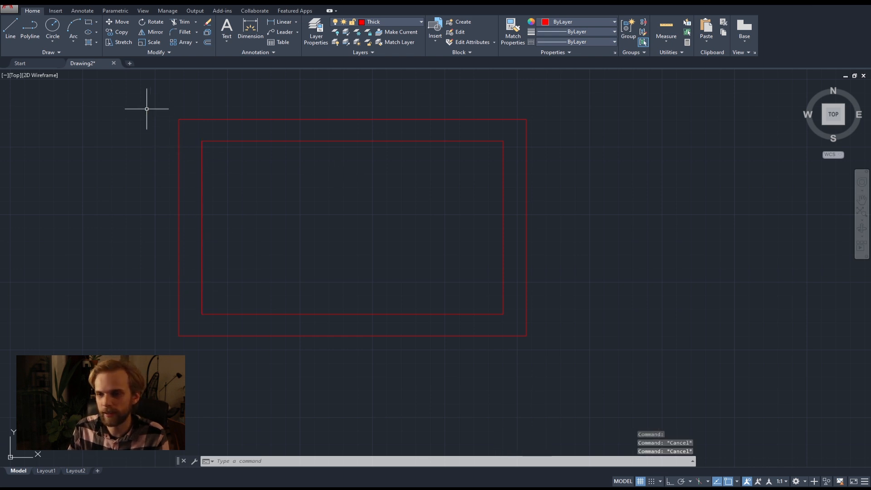
pyautogui.click(125, 84)
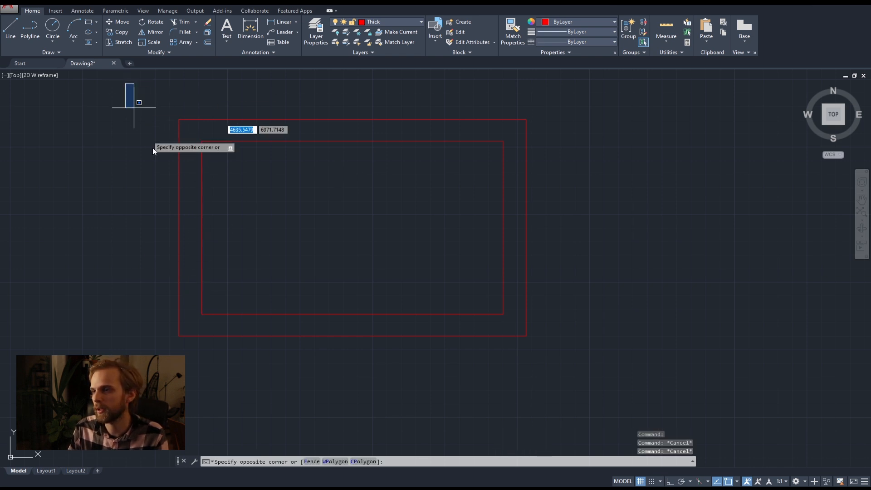
pyautogui.click(233, 394)
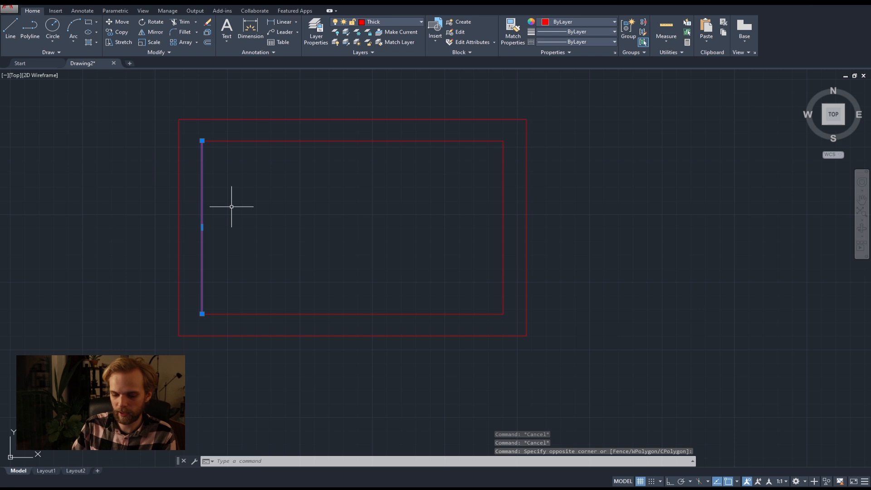
# Set the Offset distance to 900, then offset the inner rectangle's left-edge polyline 1000 to its right.
pyautogui.write('off')
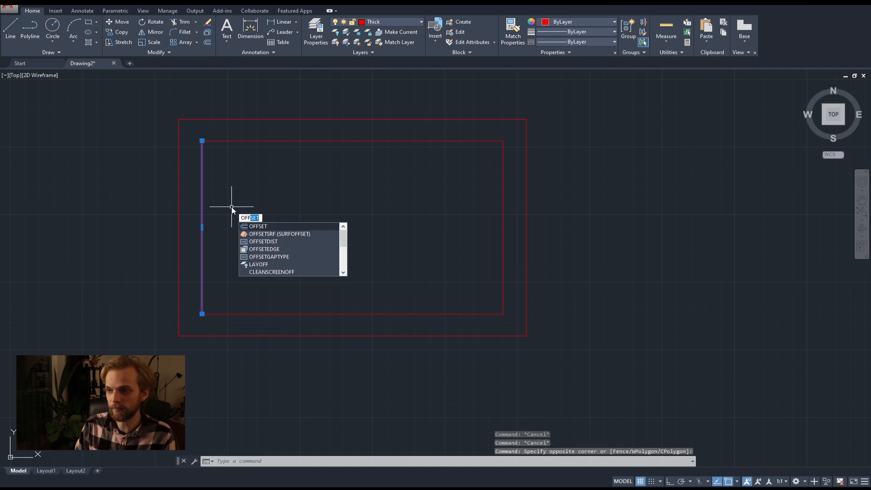
pyautogui.press('Return')
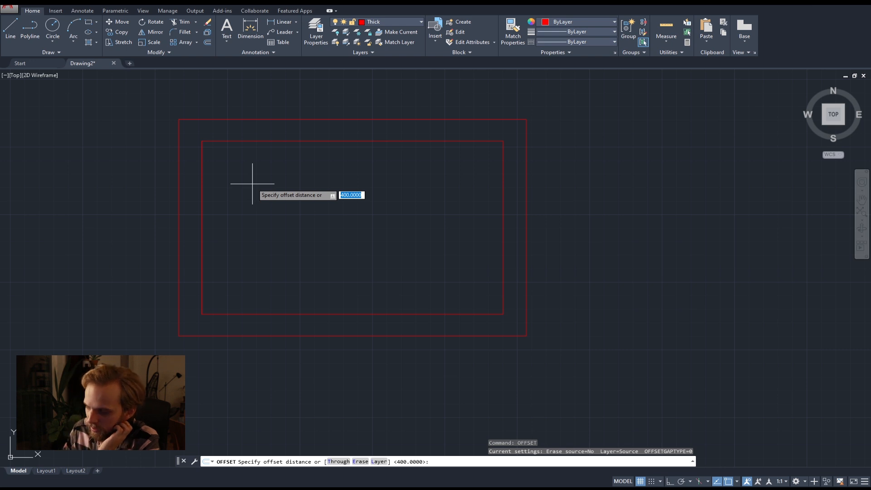
pyautogui.write('9')
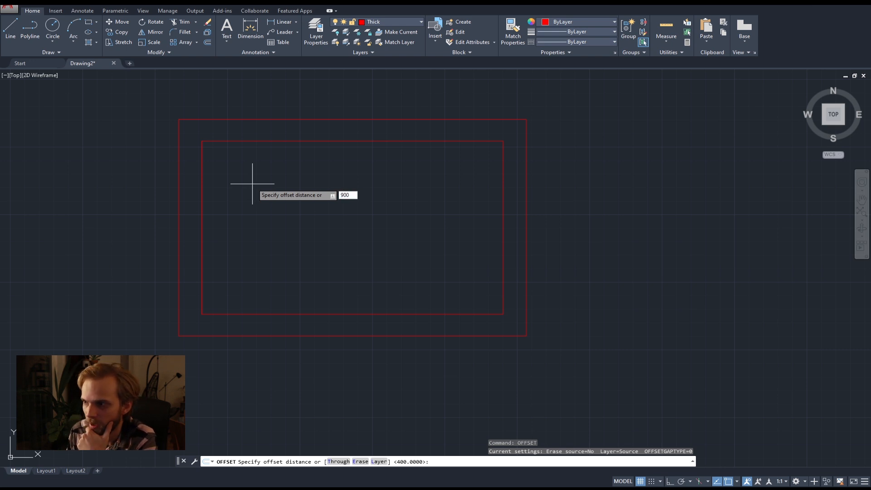
pyautogui.write('00')
pyautogui.press('Return')
pyautogui.click(202, 184)
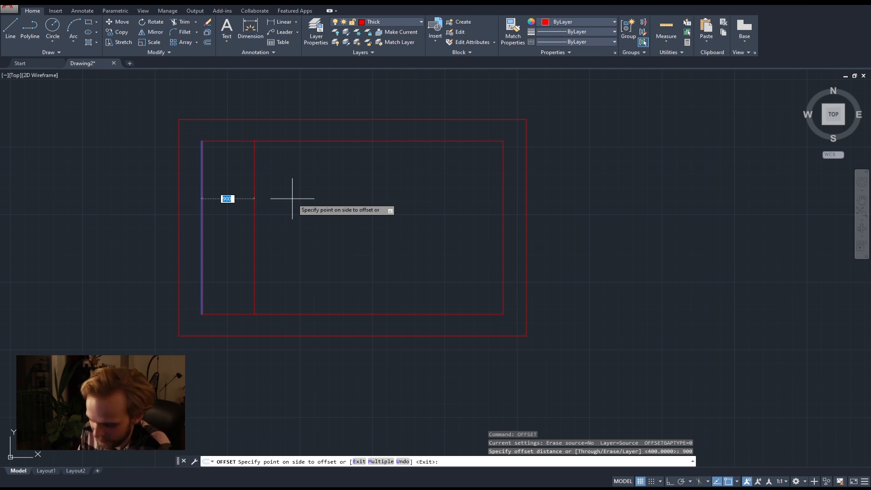
pyautogui.write('1000')
pyautogui.press('Return')
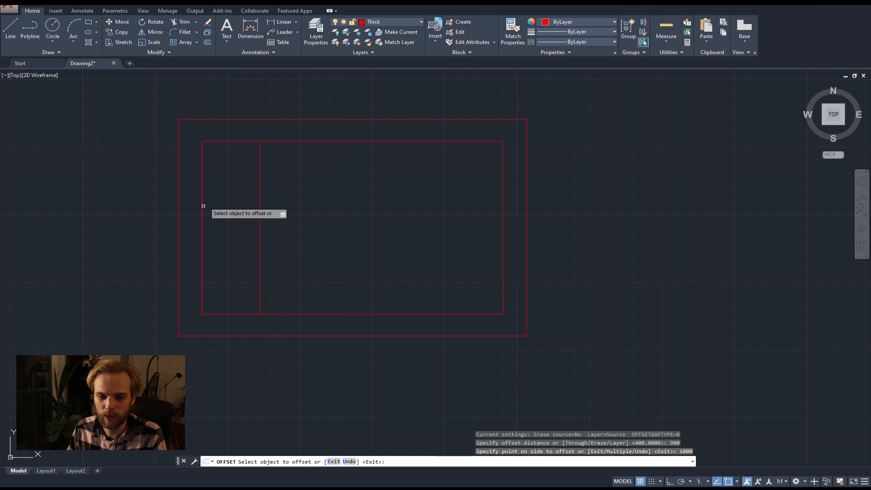
# Offset the new vertical line 140 to its right to form the wall thickness, and end the Offset command.
pyautogui.click(260, 190)
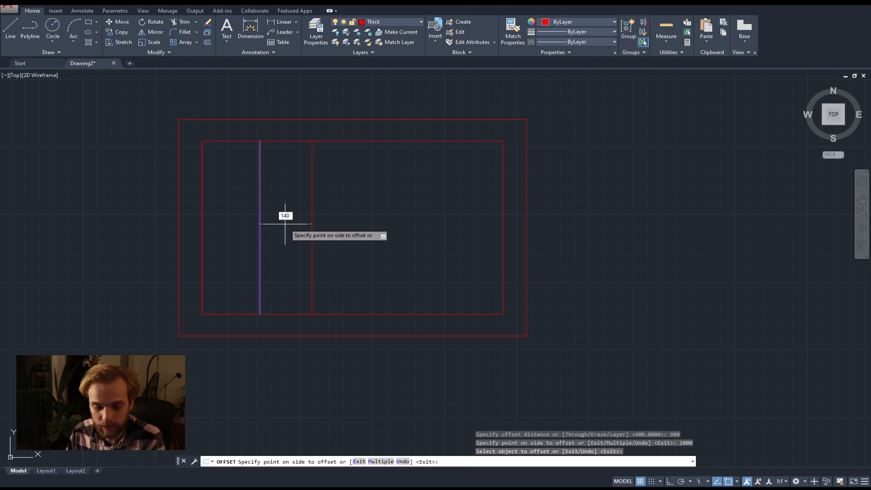
pyautogui.press('Return')
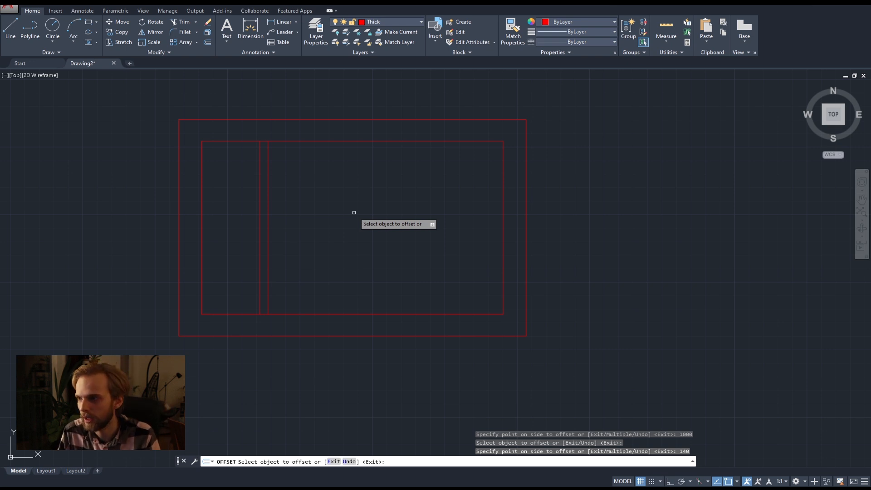
pyautogui.press('Escape')
pyautogui.press('Escape')
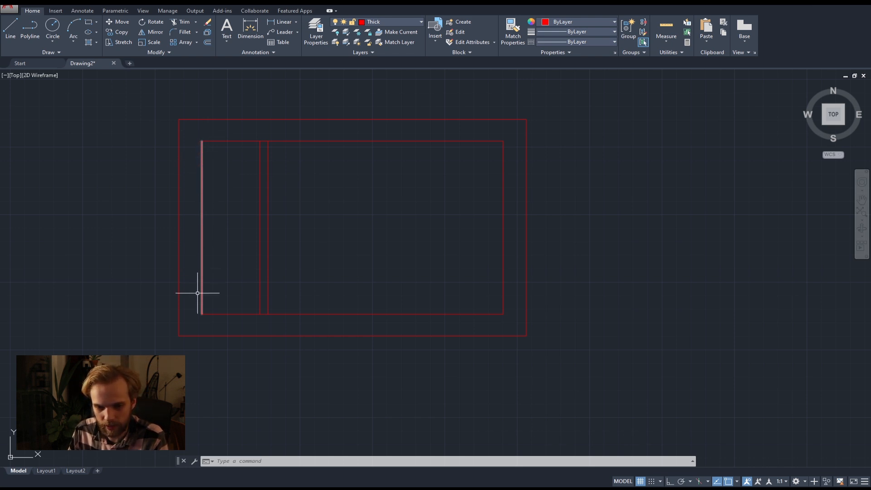
# Delete the helper polyline lying over the inner rectangle's left edge.
pyautogui.click(136, 108)
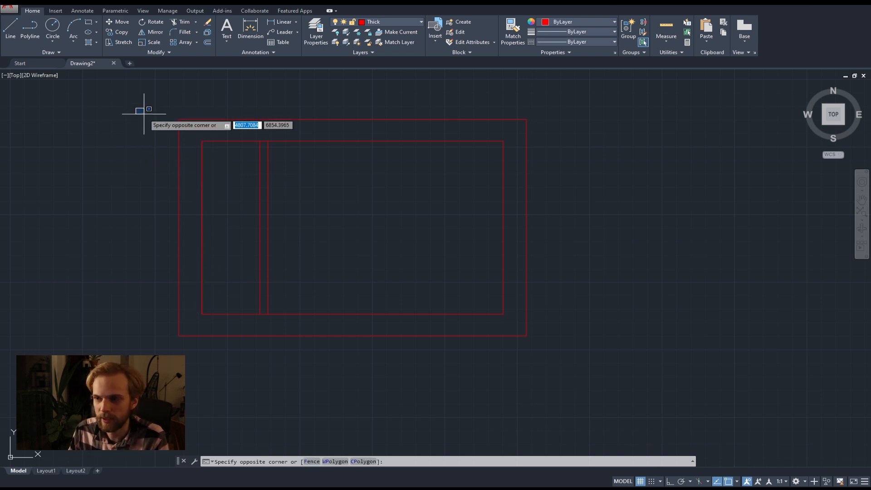
pyautogui.click(211, 342)
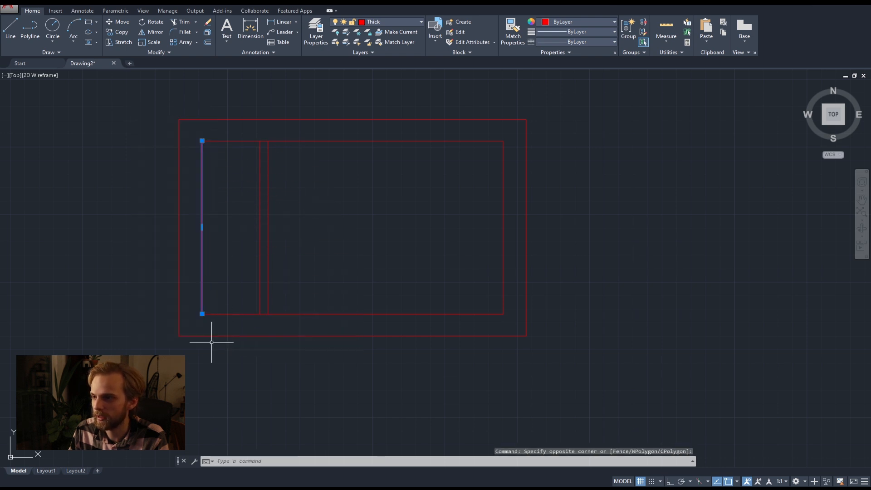
pyautogui.press('Delete')
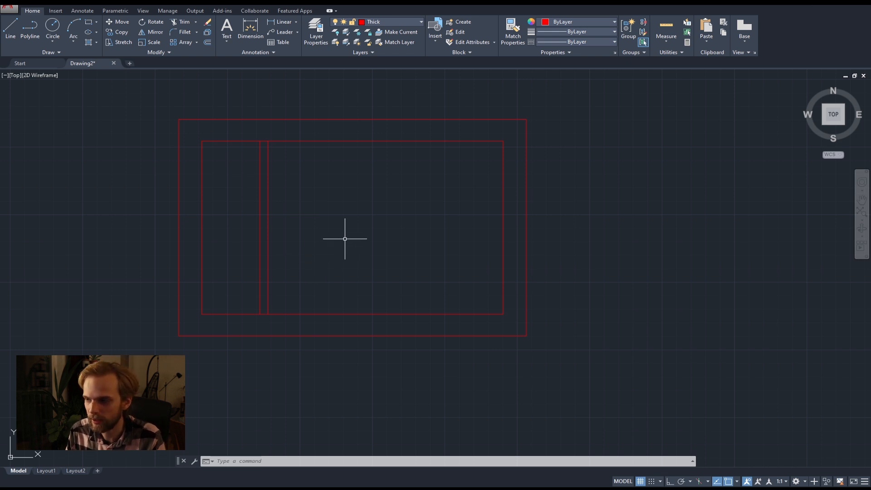
# Trim the inner rectangle's upper and lower edges between the two vertical partition lines, using all objects as cutting edges.
pyautogui.scroll(5, 256, 154)
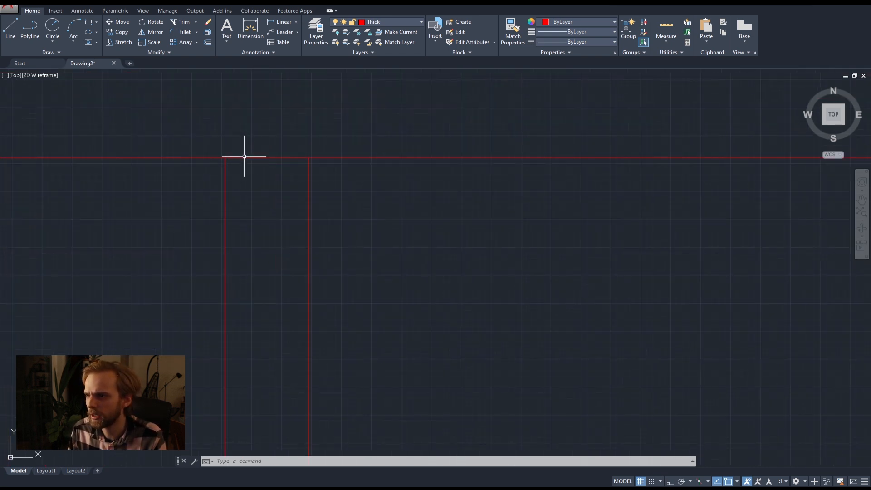
pyautogui.scroll(-5, 268, 204)
pyautogui.scroll(5, 275, 252)
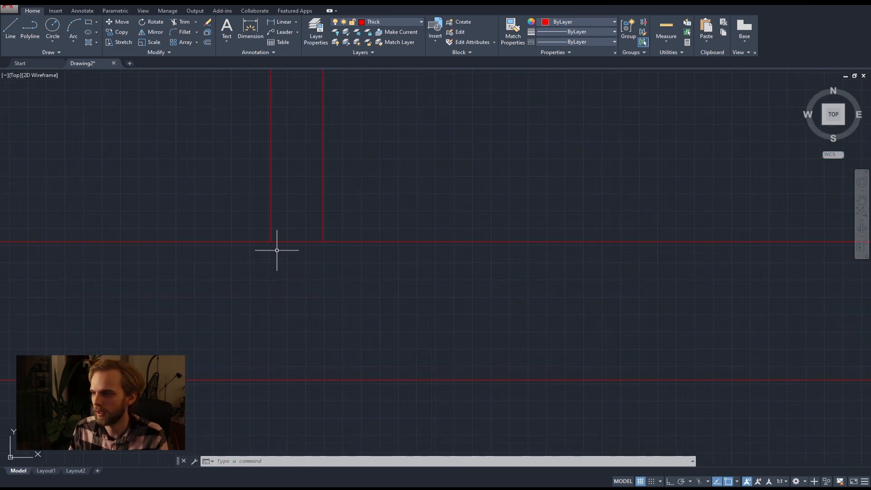
pyautogui.scroll(-3, 292, 213)
pyautogui.moveTo(291, 210); pyautogui.dragTo(309, 272, button='middle')
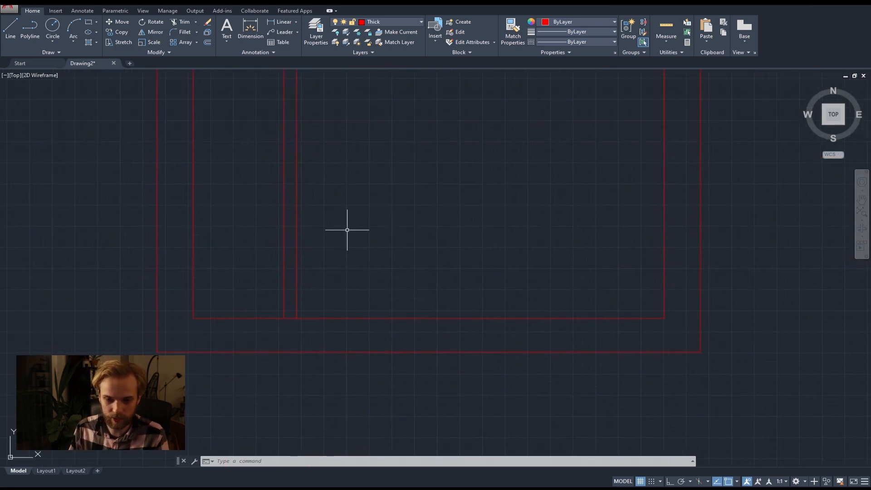
pyautogui.press('Return')
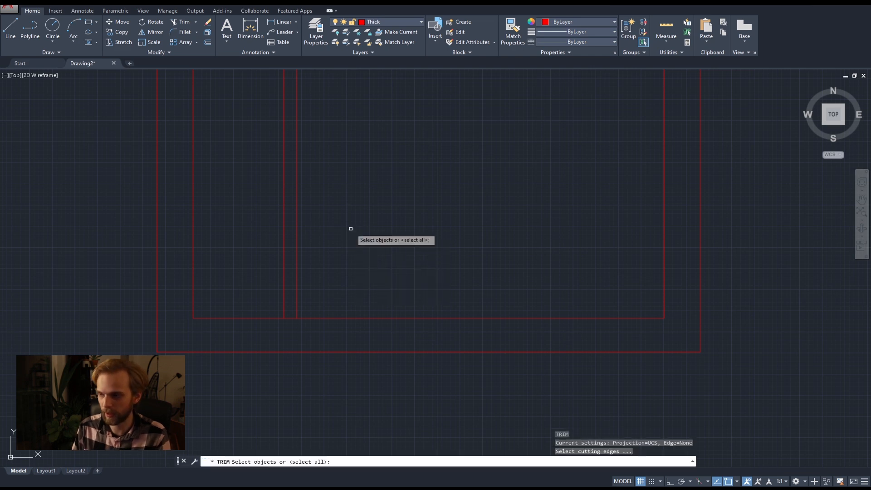
pyautogui.press('Return')
pyautogui.scroll(5, 293, 321)
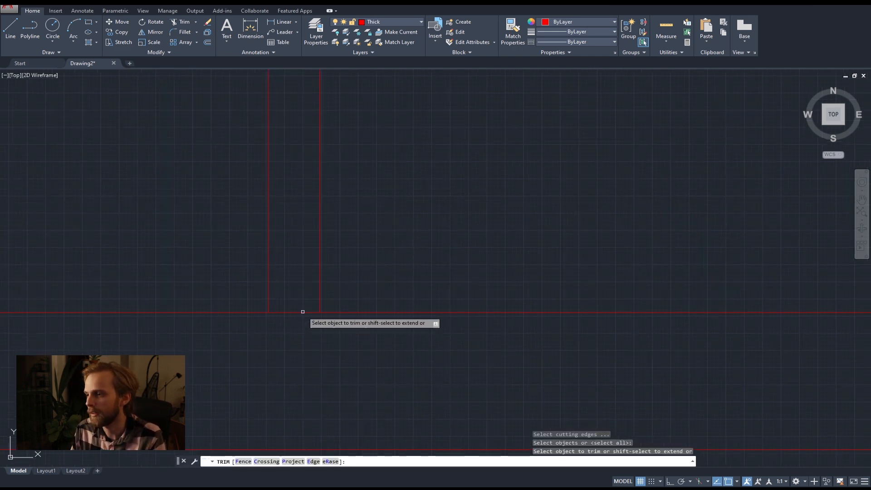
pyautogui.scroll(-5, 293, 169)
pyautogui.scroll(7, 286, 247)
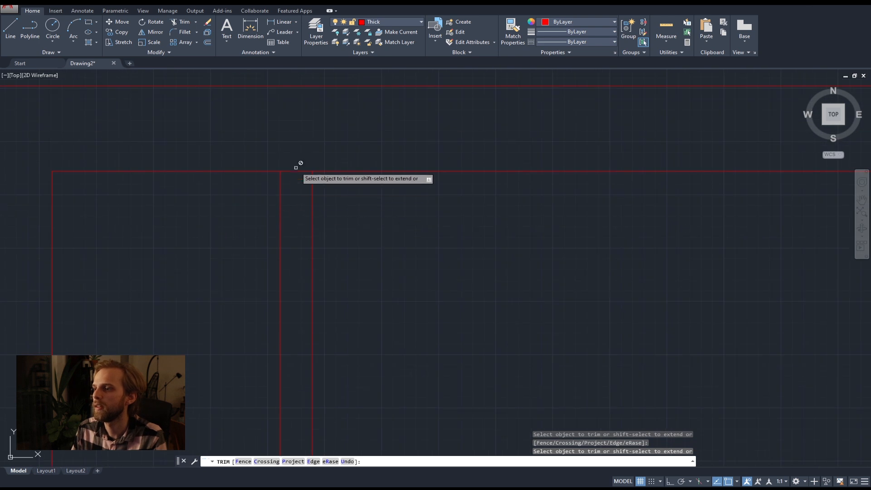
pyautogui.click(303, 173)
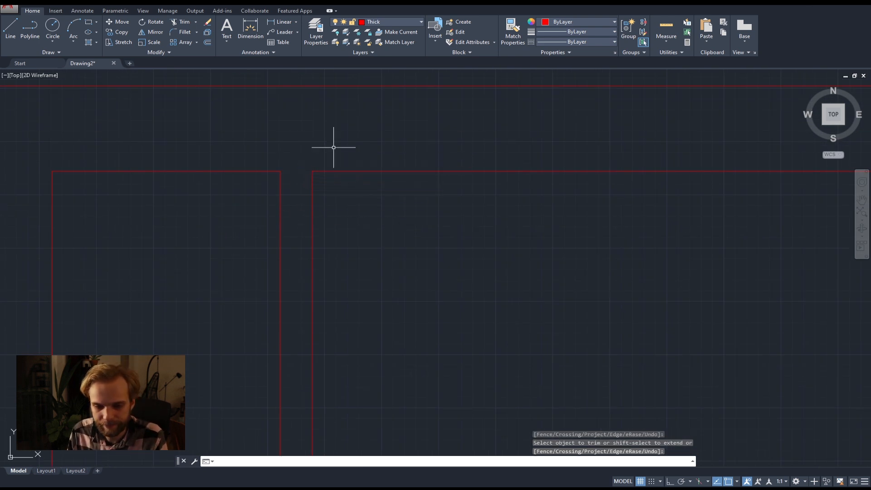
pyautogui.scroll(-5, 334, 147)
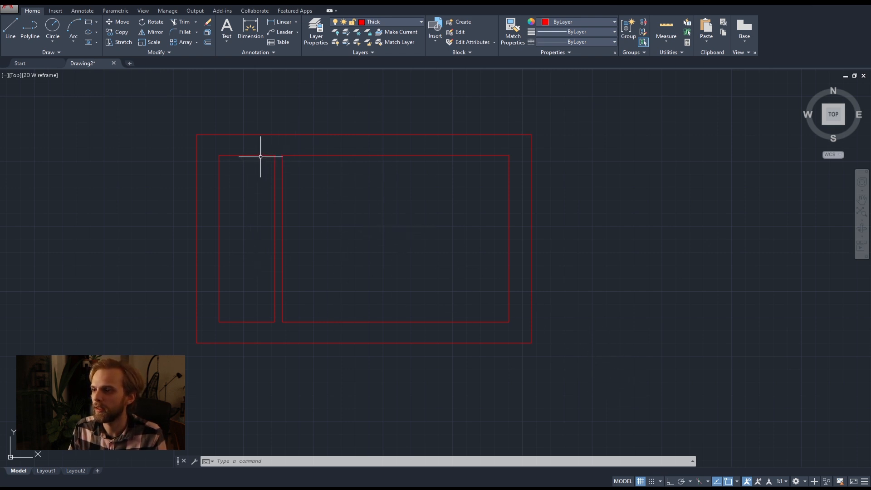
# Select the left room's outline to check whether its right edge is part of it, and clear the selection.
pyautogui.scroll(2, 268, 164)
pyautogui.click(190, 150)
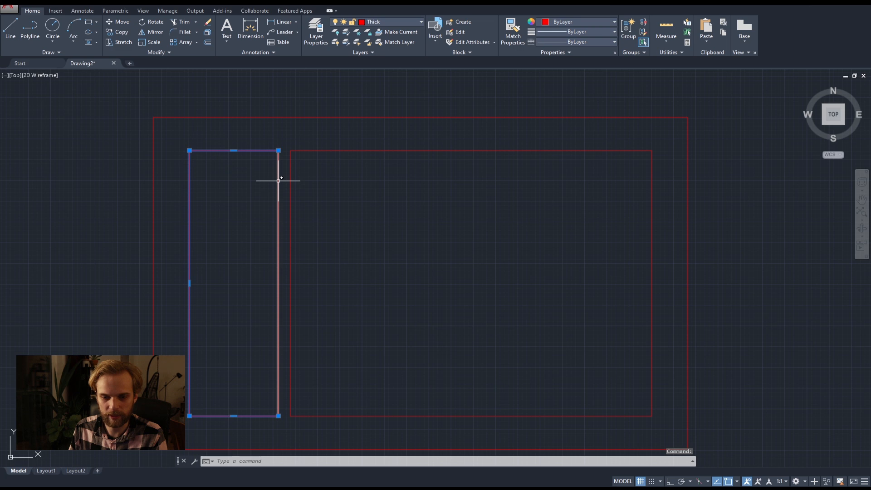
pyautogui.press('Escape')
pyautogui.press('Escape')
# Select the whole plan and join its touching segments into polylines, checking the left room's outline by selecting it.
pyautogui.scroll(-4, 303, 195)
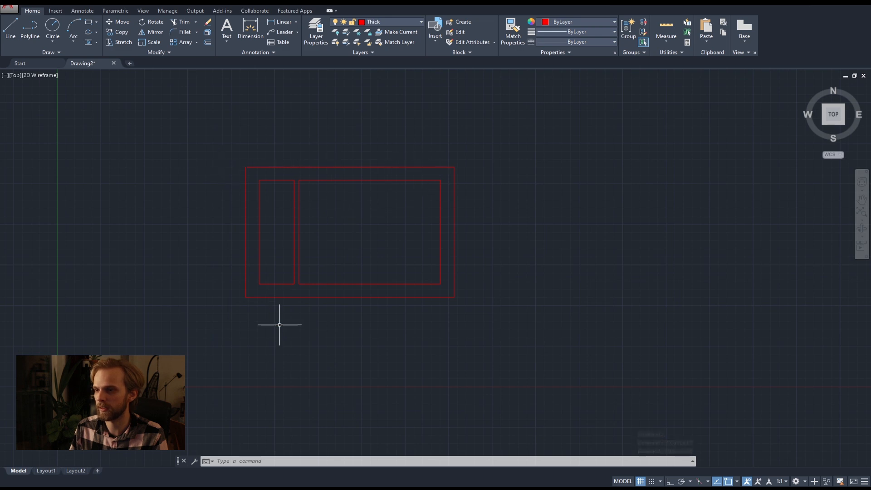
pyautogui.scroll(-2, 300, 229)
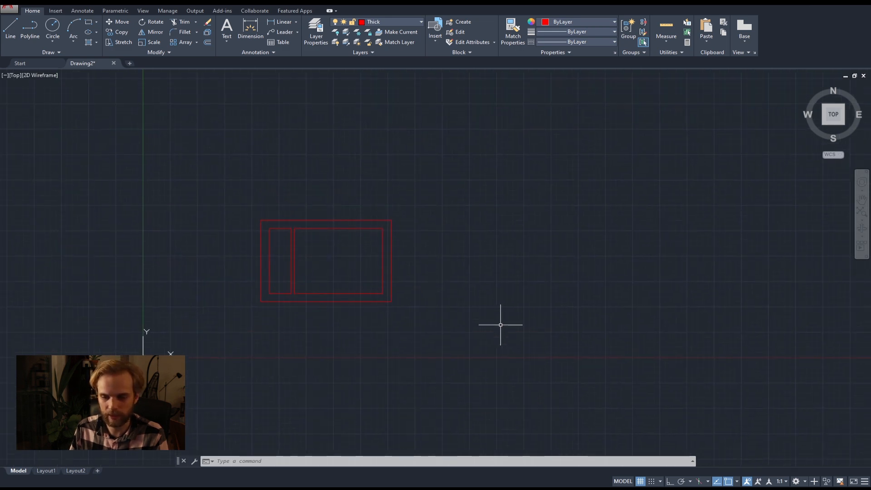
pyautogui.scroll(2, 385, 293)
pyautogui.click(472, 343)
pyautogui.click(153, 151)
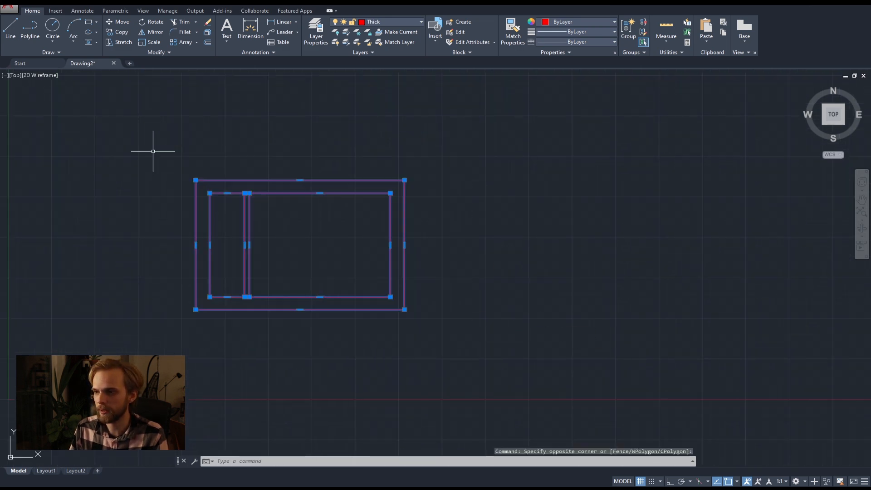
pyautogui.write('join')
pyautogui.press('Return')
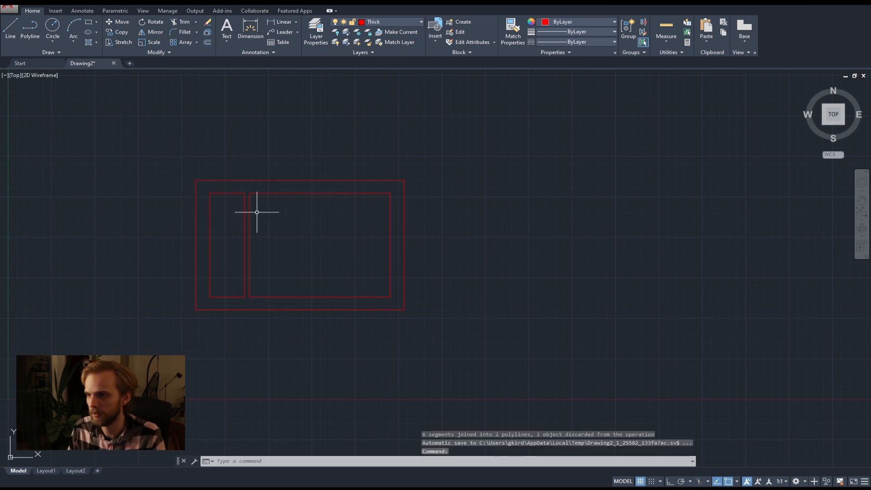
pyautogui.click(223, 194)
pyautogui.press('Escape')
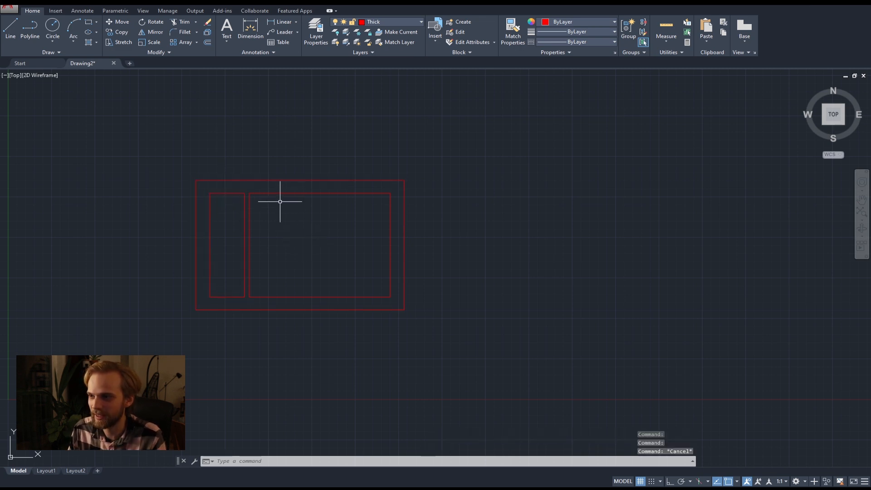
pyautogui.press('Escape')
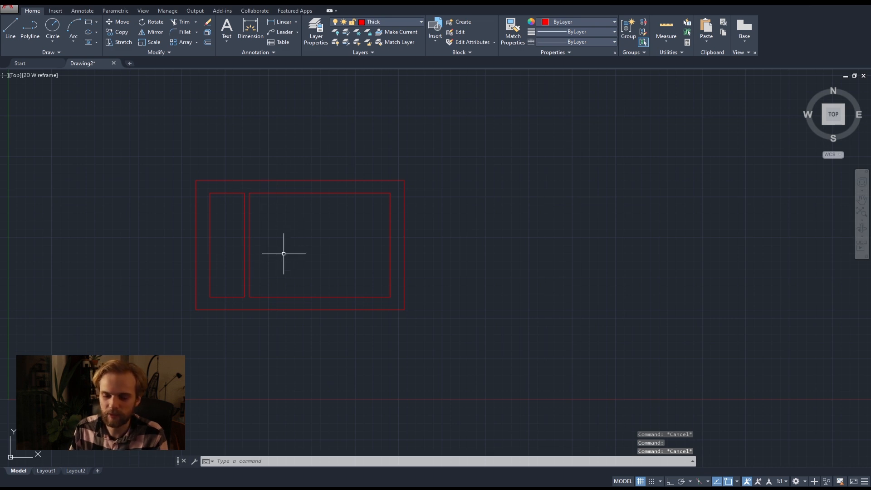
# Draw a line across the partition wall from the midpoint of its left face to its right face.
pyautogui.moveTo(318, 245); pyautogui.dragTo(359, 258, button='middle')
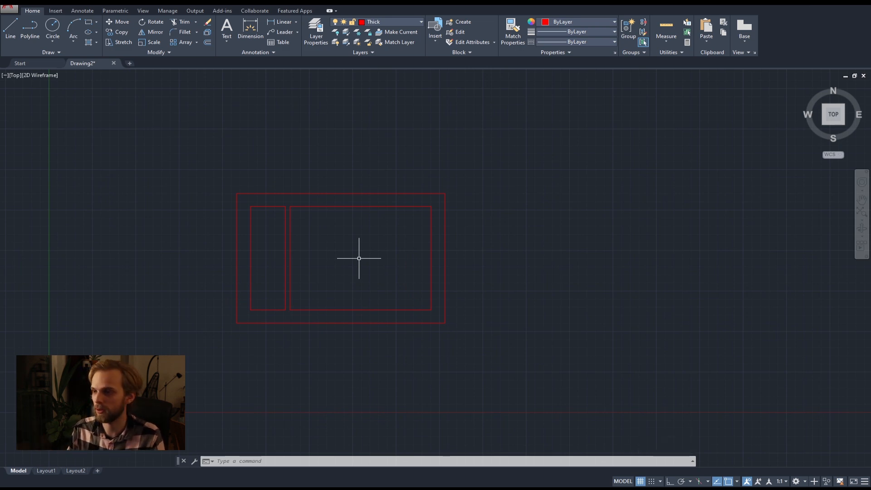
pyautogui.scroll(6, 274, 252)
pyautogui.scroll(-6, 311, 249)
pyautogui.scroll(4, 312, 289)
pyautogui.moveTo(313, 288); pyautogui.dragTo(281, 243, button='middle')
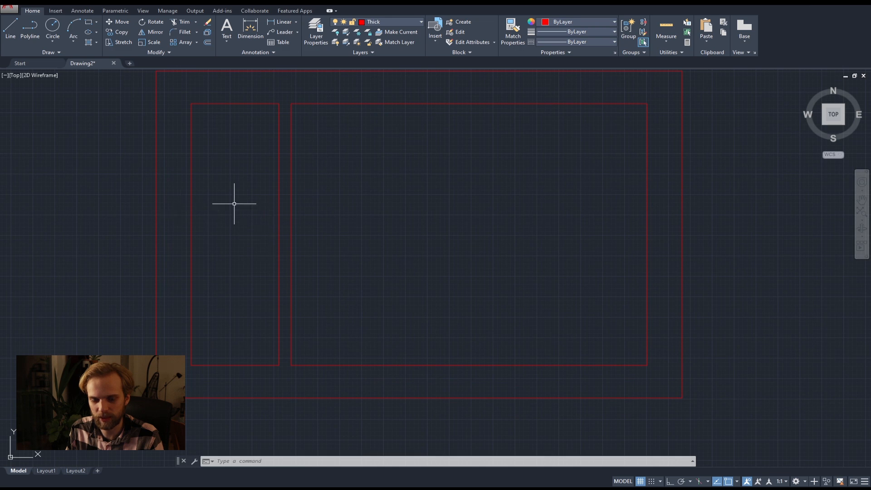
pyautogui.click(15, 25)
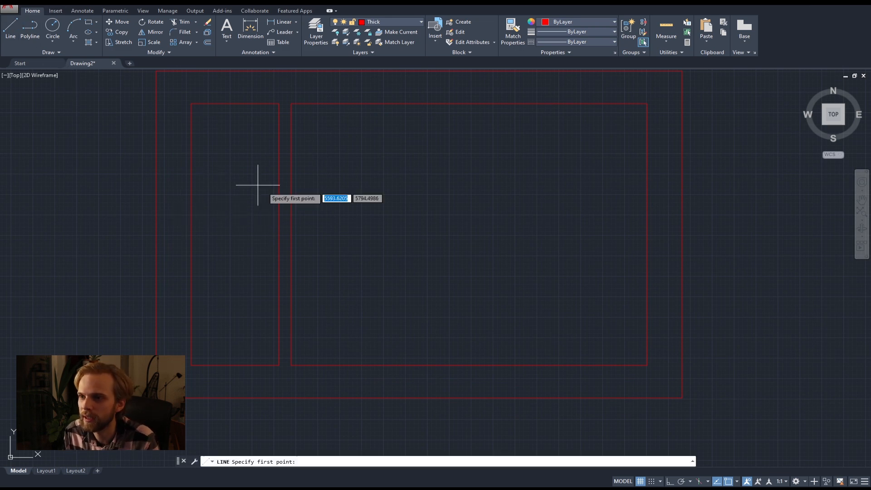
pyautogui.click(279, 235)
pyautogui.click(291, 235)
pyautogui.press('Escape')
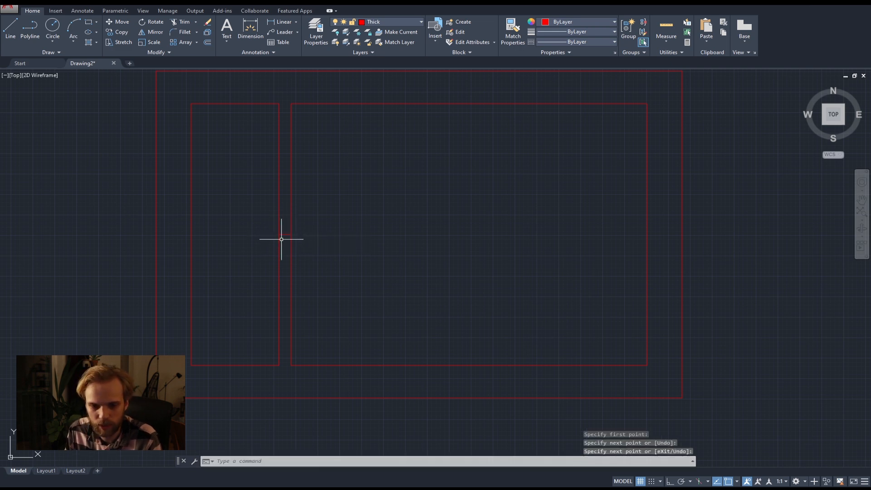
# Offset the partition wall's cross line 450 upward and 450 downward to mark the sides of an opening.
pyautogui.scroll(2, 282, 238)
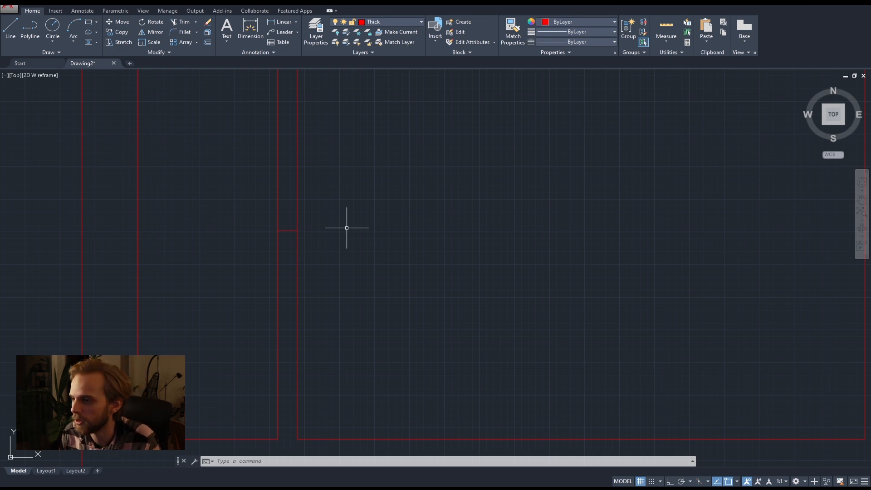
pyautogui.scroll(-3, 347, 227)
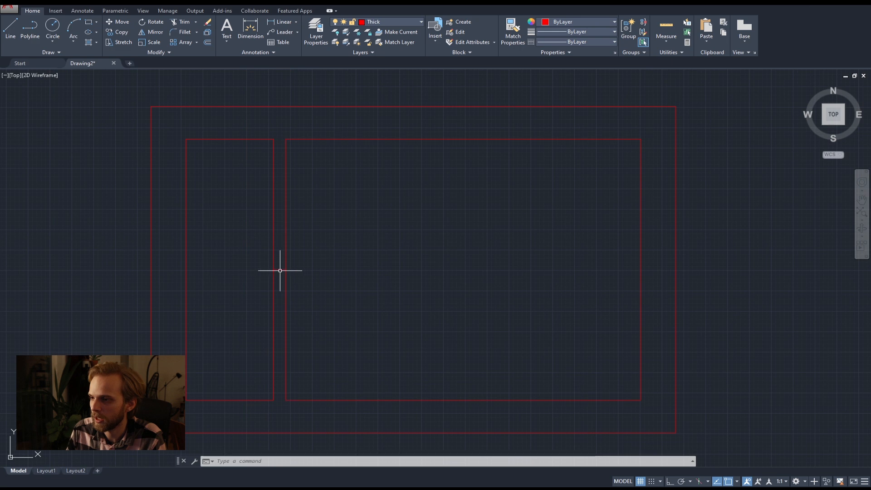
pyautogui.scroll(2, 345, 272)
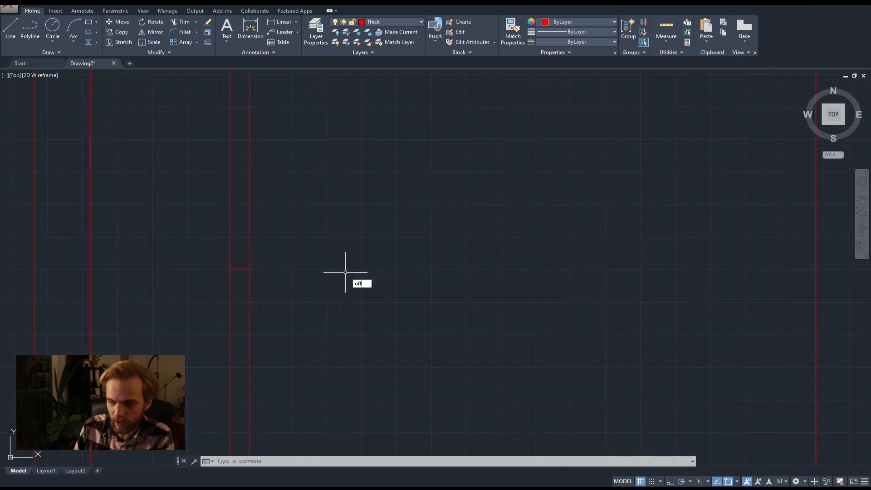
pyautogui.write('set')
pyautogui.press('Return')
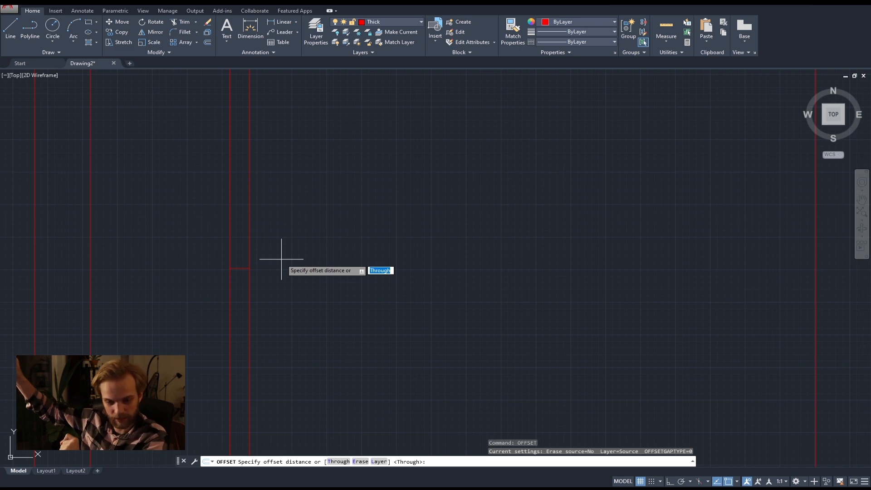
pyautogui.write('45')
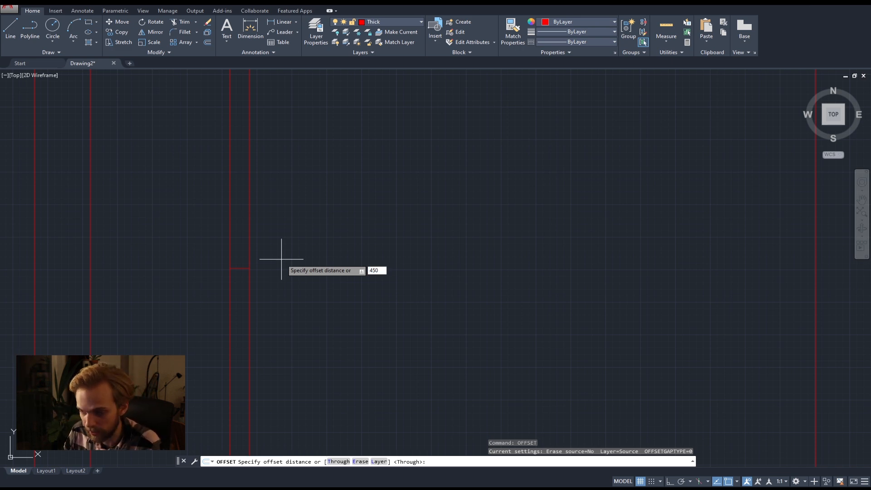
pyautogui.write('0')
pyautogui.press('Return')
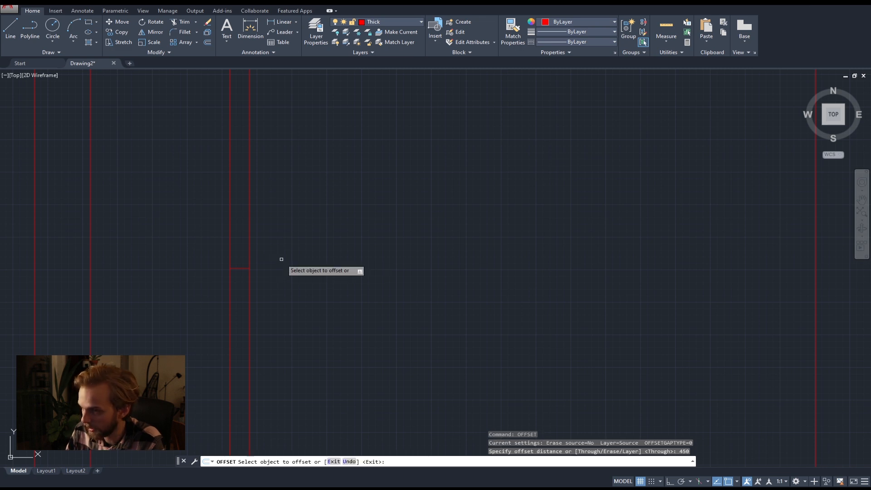
pyautogui.click(237, 269)
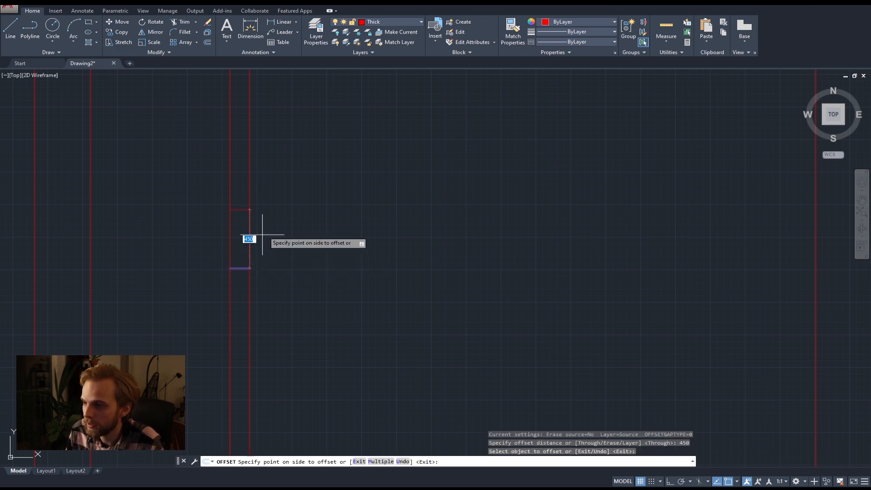
pyautogui.click(273, 204)
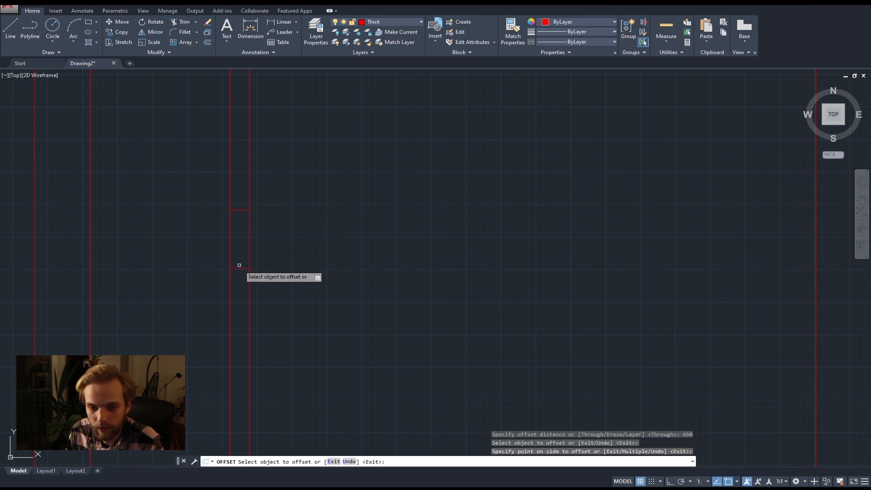
pyautogui.click(241, 269)
pyautogui.click(242, 306)
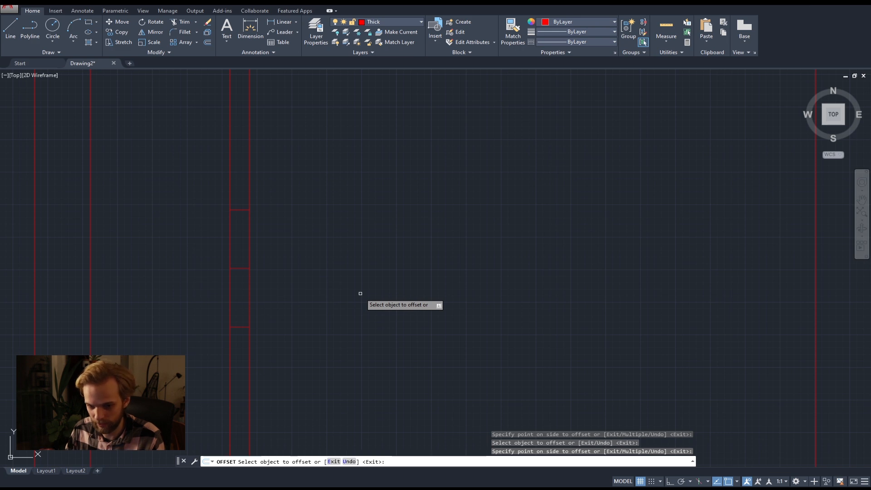
pyautogui.press('Return')
# Delete the middle cross line between the two offset lines in the partition wall.
pyautogui.scroll(-3, 360, 293)
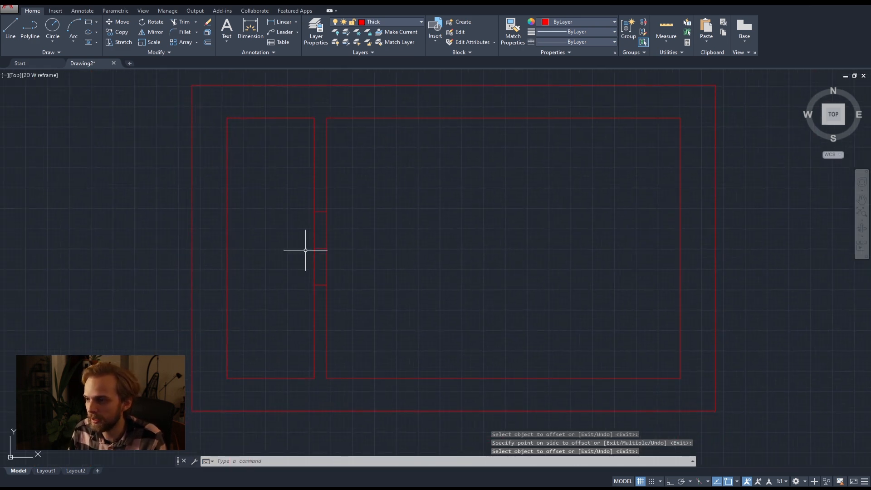
pyautogui.click(295, 238)
pyautogui.click(363, 261)
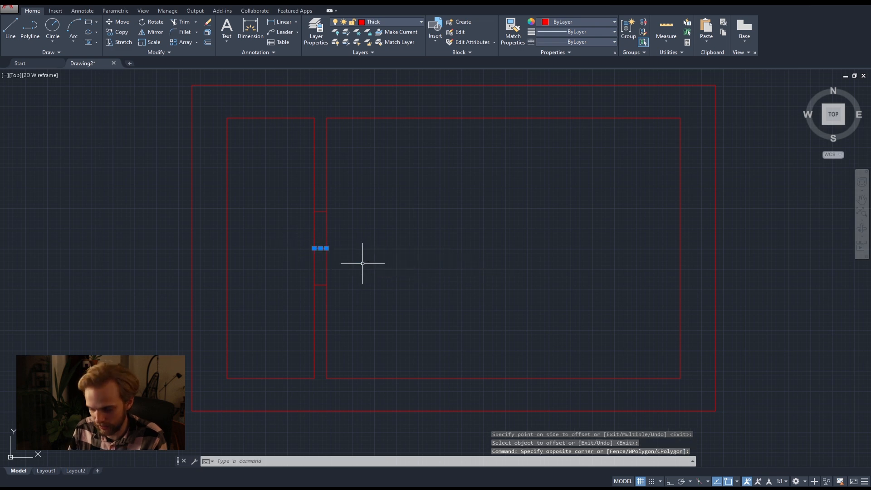
pyautogui.press('Delete')
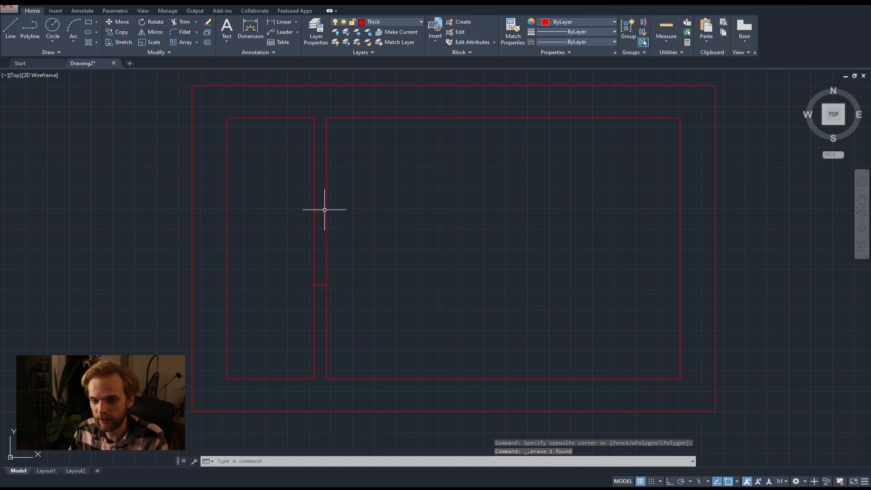
pyautogui.write('TR')
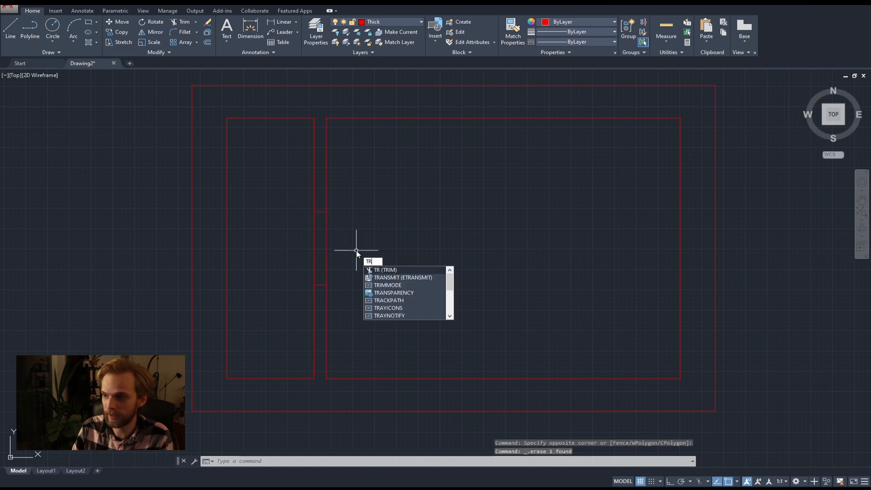
pyautogui.press('Return')
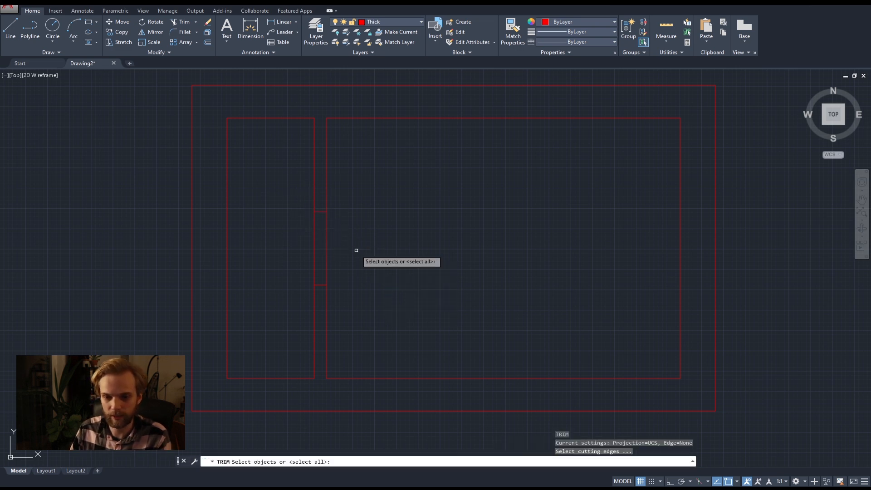
pyautogui.click(326, 256)
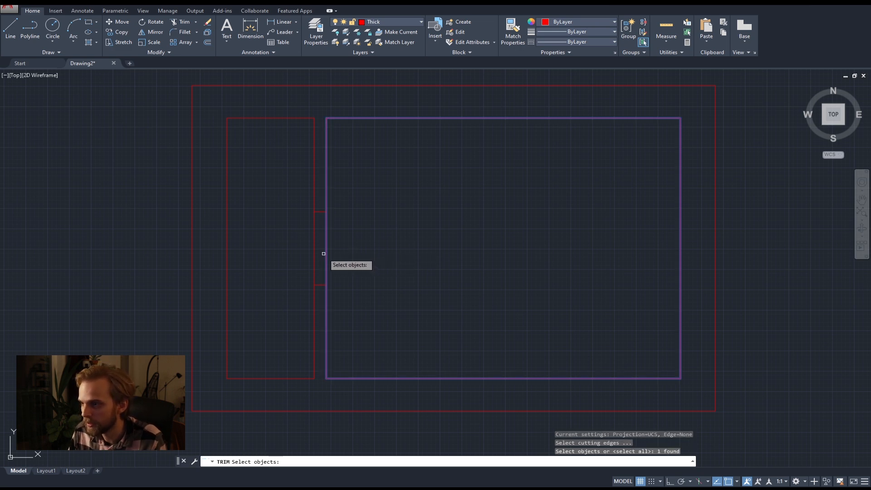
pyautogui.press('Escape')
pyautogui.press('Escape')
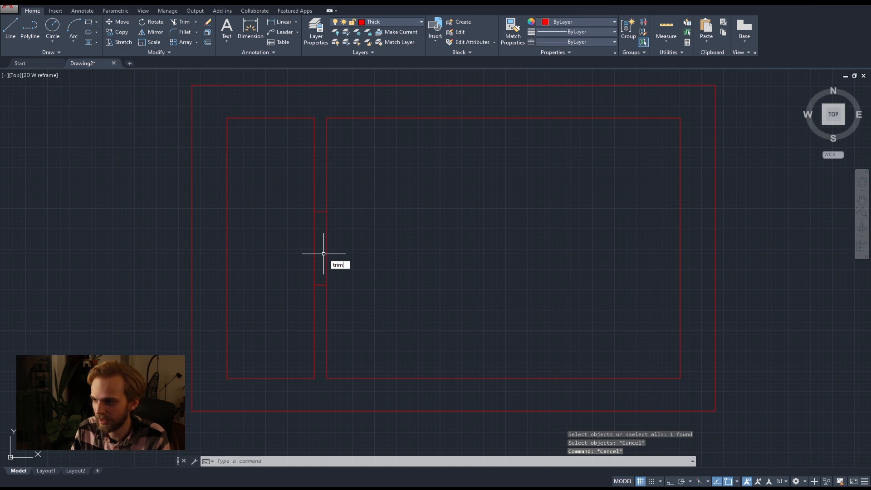
# Trim both faces of the partition wall between the two cross lines to open the doorway, using all objects as cutting edges.
pyautogui.press('Return')
pyautogui.press('Return')
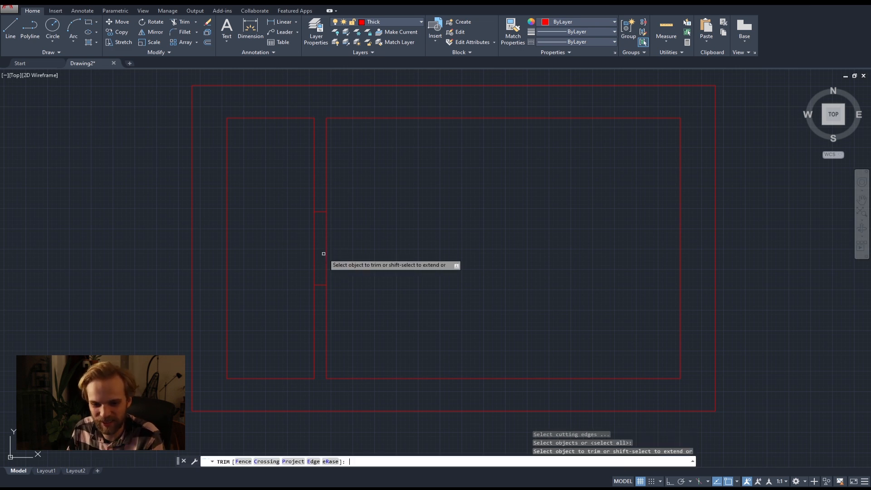
pyautogui.click(343, 254)
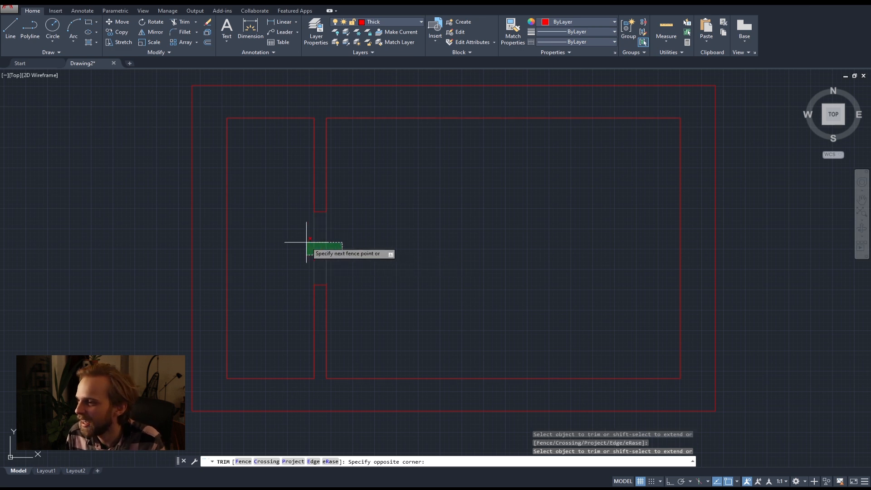
pyautogui.click(307, 242)
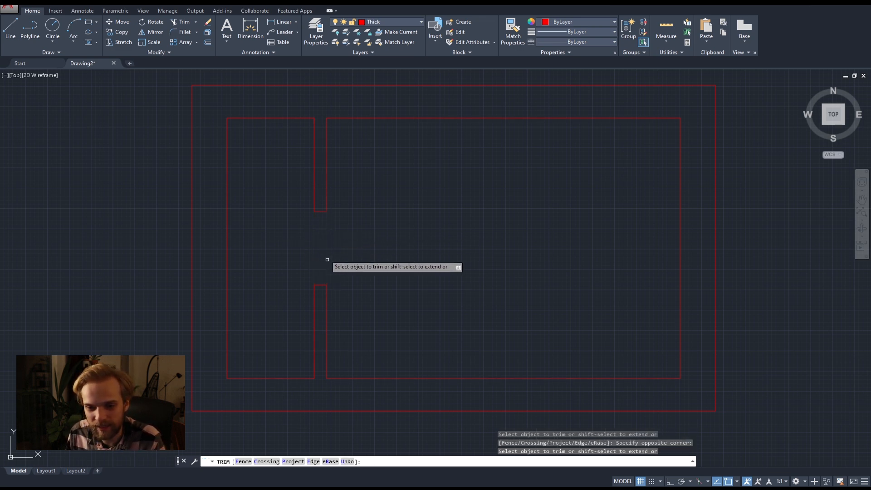
pyautogui.press('Escape')
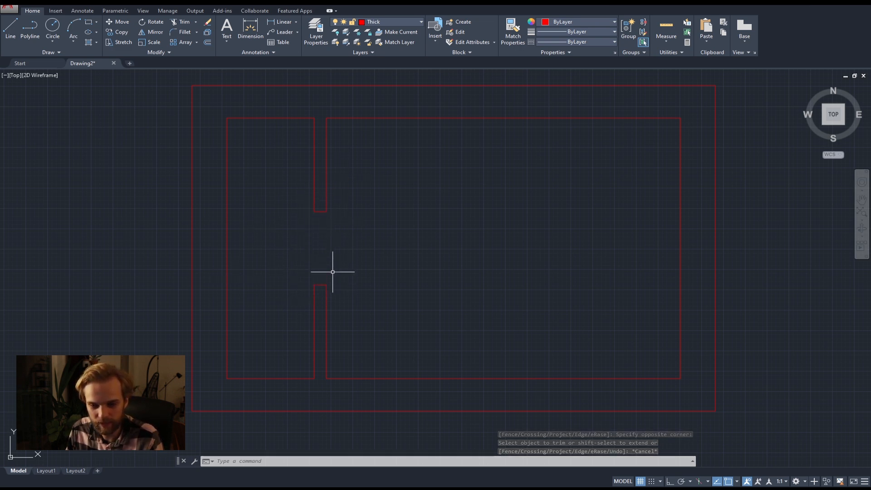
# Join all segments of the whole plan into polylines and check the inner and outer outlines by selecting each one.
pyautogui.scroll(-3, 322, 237)
pyautogui.moveTo(381, 259); pyautogui.dragTo(334, 259, button='middle')
pyautogui.click(567, 381)
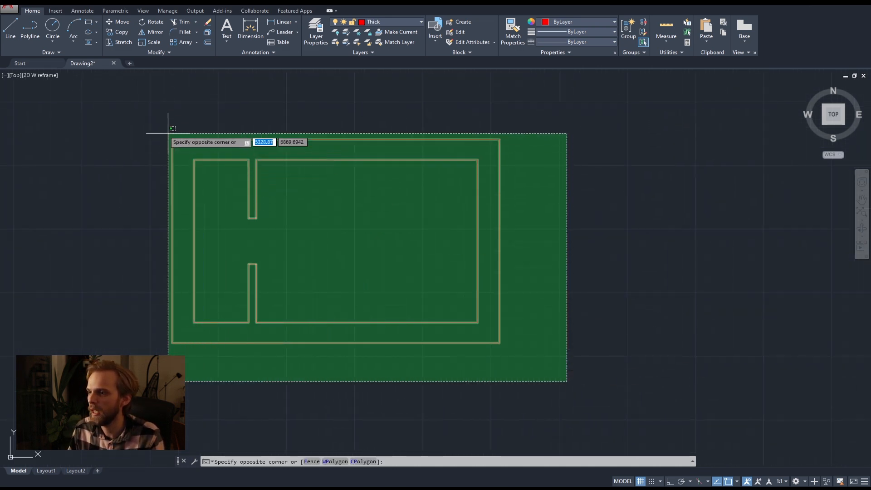
pyautogui.click(175, 140)
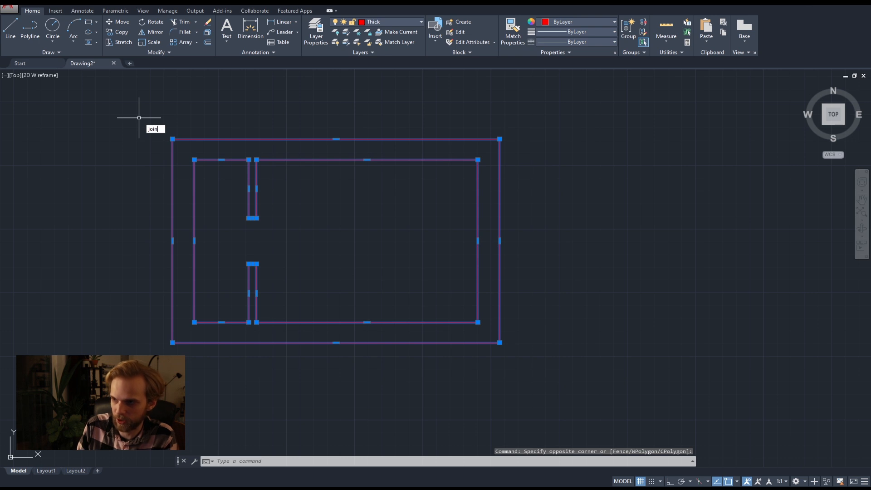
pyautogui.press('Return')
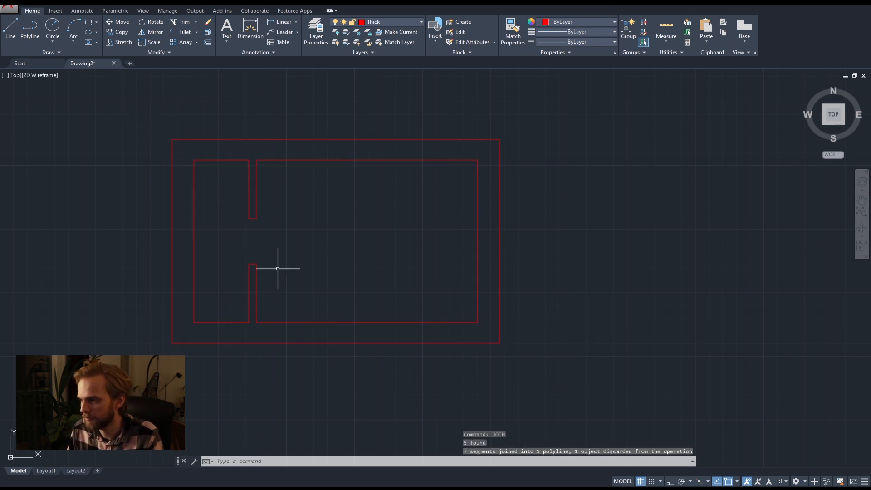
pyautogui.press('Escape')
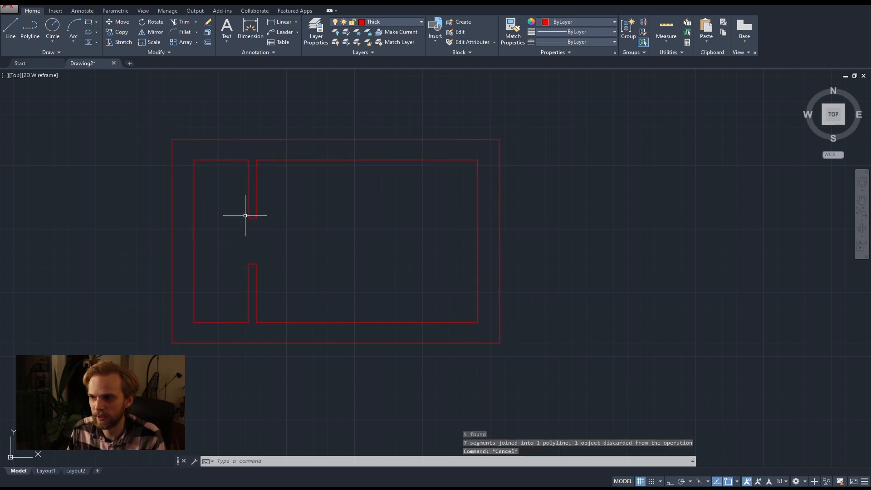
pyautogui.click(207, 160)
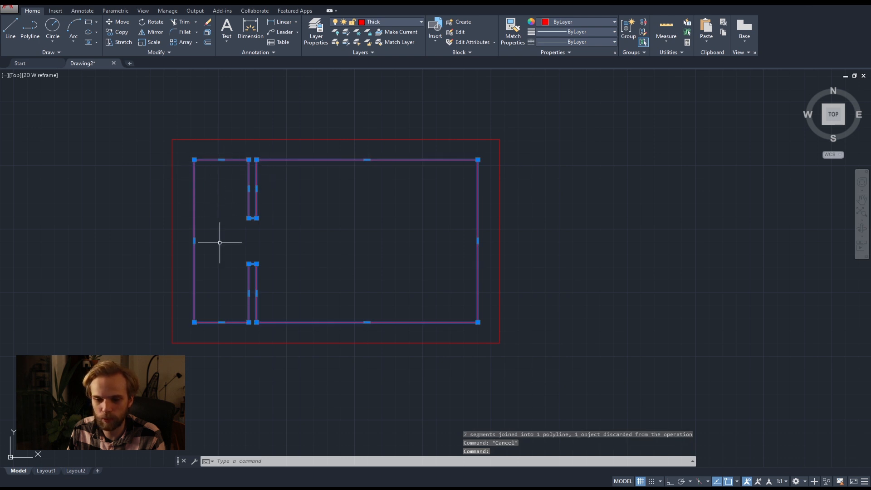
pyautogui.press('Escape')
pyautogui.click(295, 138)
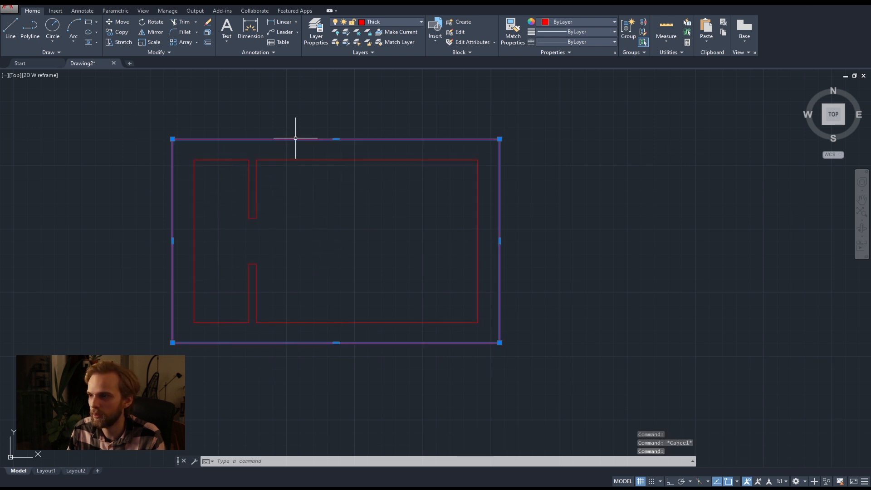
pyautogui.press('Escape')
pyautogui.moveTo(248, 164); pyautogui.dragTo(286, 180, button='middle')
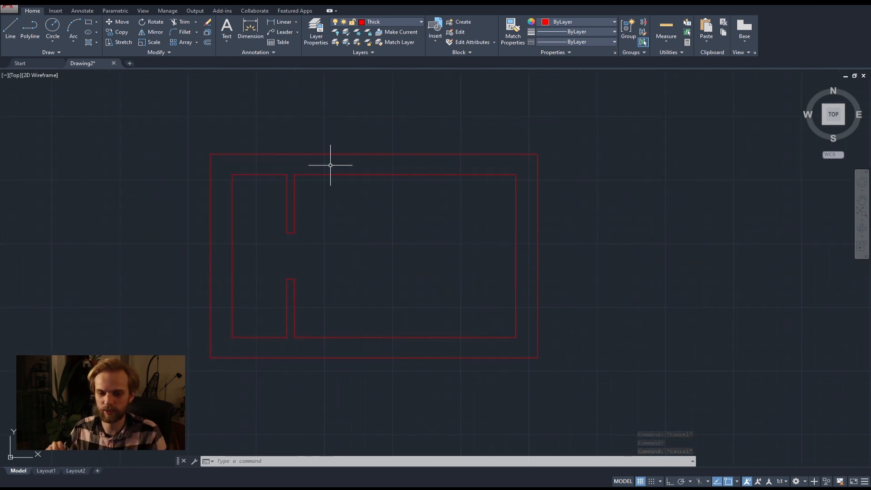
pyautogui.moveTo(328, 234); pyautogui.dragTo(327, 212, button='middle')
pyautogui.scroll(4, 314, 137)
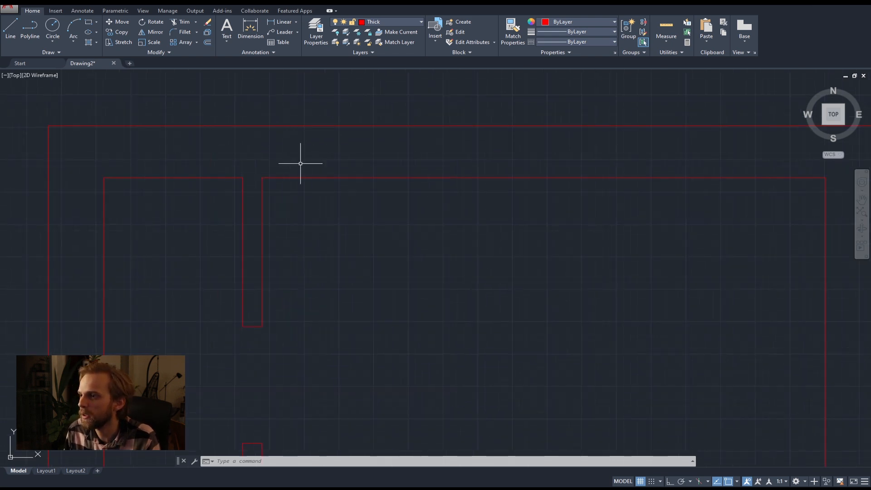
pyautogui.scroll(-4, 314, 137)
pyautogui.moveTo(322, 193)
pyautogui.mouseDown(button='middle')
pyautogui.moveTo(350, 172)
pyautogui.moveTo(408, 185)
pyautogui.mouseUp(button='middle')
pyautogui.moveTo(361, 230); pyautogui.dragTo(359, 192, button='middle')
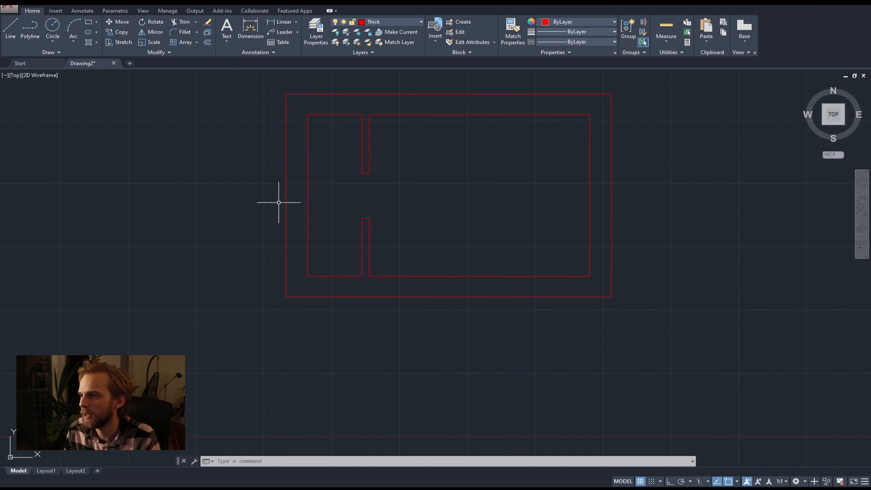
pyautogui.scroll(2, 356, 125)
pyautogui.moveTo(356, 124); pyautogui.dragTo(299, 162, button='middle')
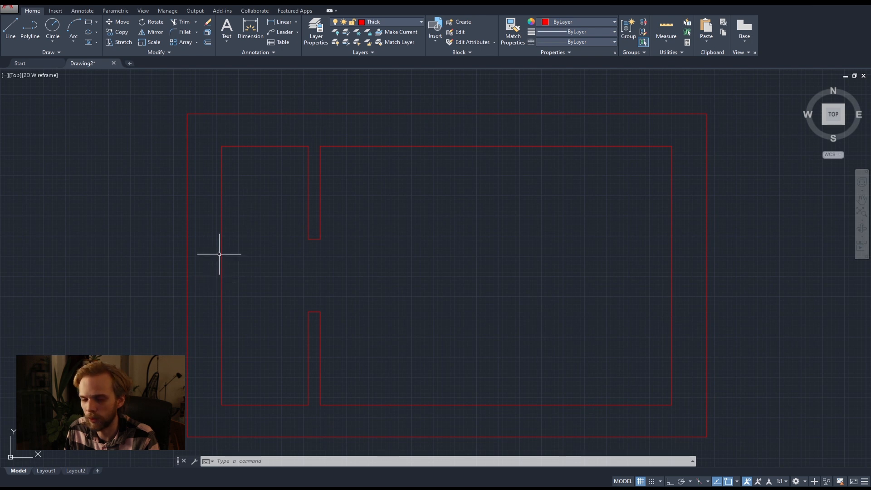
# Draw a vertical line across the upper outer wall from the top corner of the partition's right face to the outer edge.
pyautogui.click(10, 28)
pyautogui.scroll(2, 318, 137)
pyautogui.moveTo(317, 136); pyautogui.dragTo(295, 213, button='middle')
pyautogui.click(298, 222)
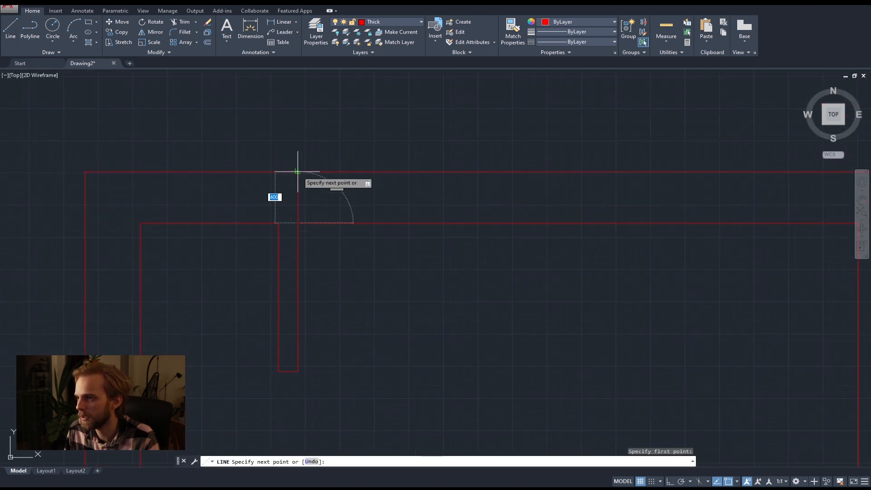
pyautogui.click(297, 172)
pyautogui.press('Escape')
# Offset the cross line in the upper outer wall by 900 to the right to mark the other side of an opening.
pyautogui.write('of')
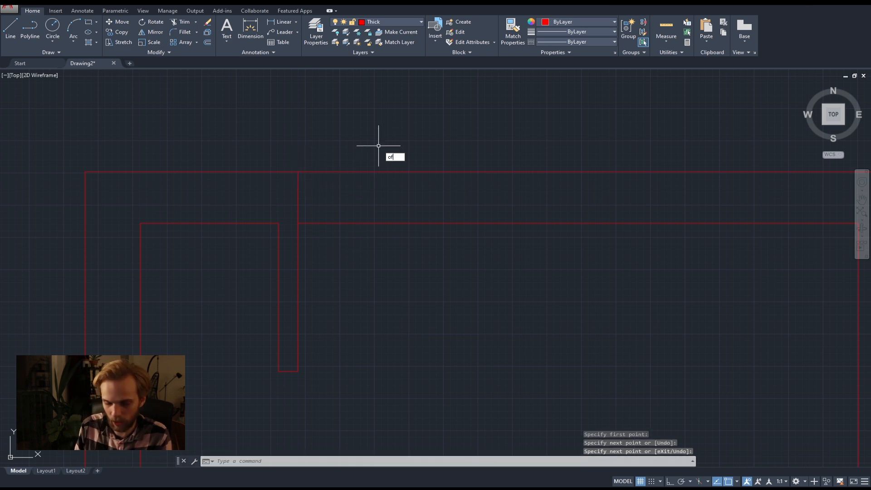
pyautogui.write('fset')
pyautogui.press('Return')
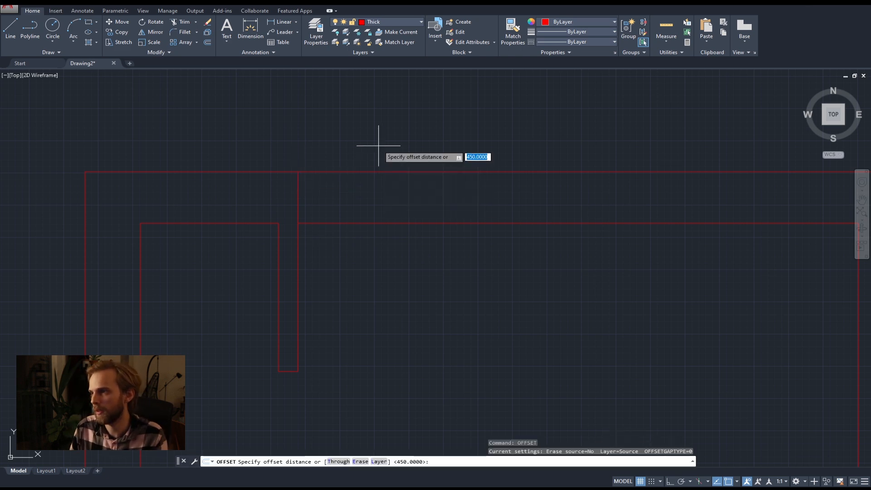
pyautogui.press('BackSpace')
pyautogui.write('900')
pyautogui.press('Return')
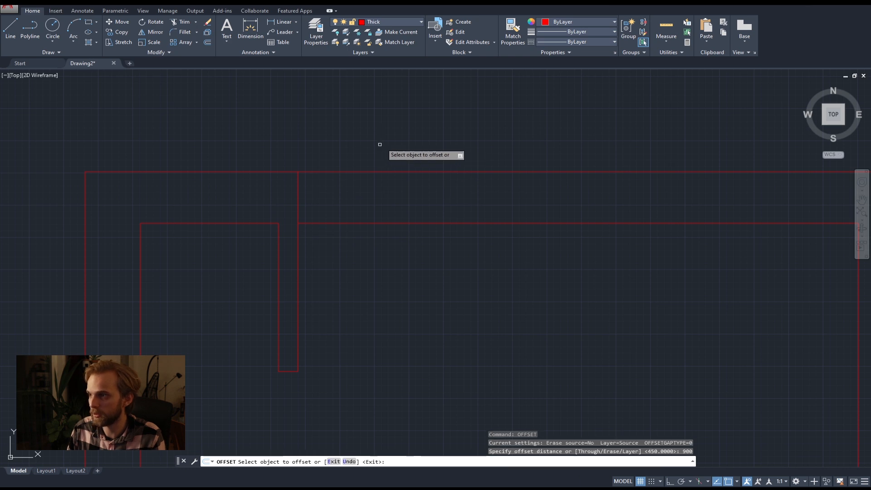
pyautogui.click(298, 195)
pyautogui.click(438, 202)
pyautogui.press('Escape')
pyautogui.click(438, 200)
pyautogui.click(270, 194)
pyautogui.press('Escape')
# Trim the upper outer wall's inner and outer faces between the two cross lines, using all objects as cutting edges.
pyautogui.write('tr')
pyautogui.press('Return')
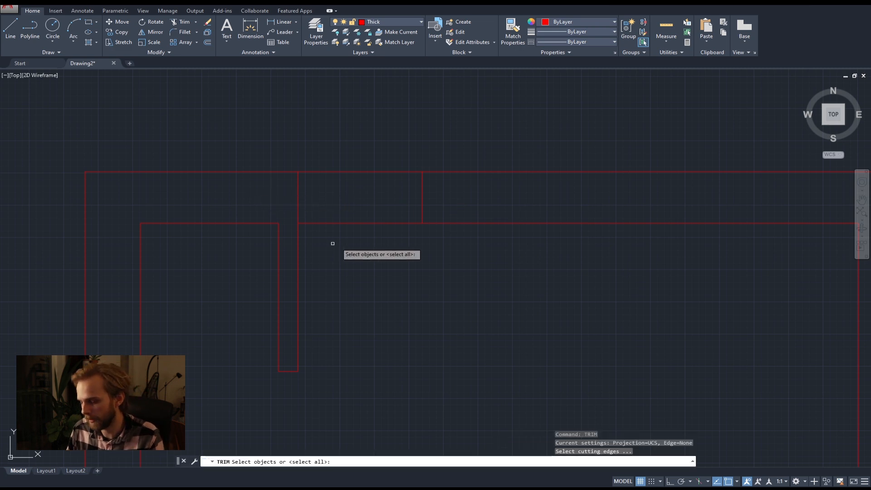
pyautogui.press('Return')
pyautogui.moveTo(399, 270); pyautogui.dragTo(319, 132)
pyautogui.press('Escape')
pyautogui.press('Escape')
pyautogui.scroll(-6, 366, 145)
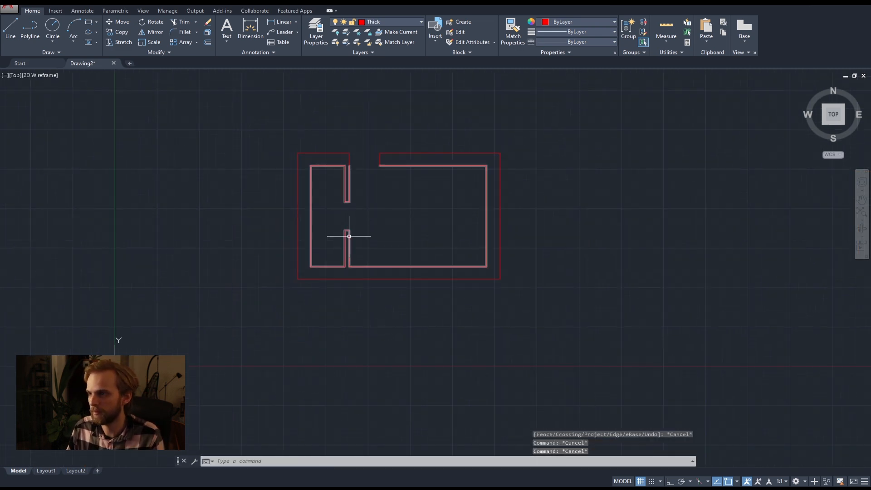
# Draw a horizontal line across the left outer wall from the midpoint of its inner face to its outer face.
pyautogui.click(12, 28)
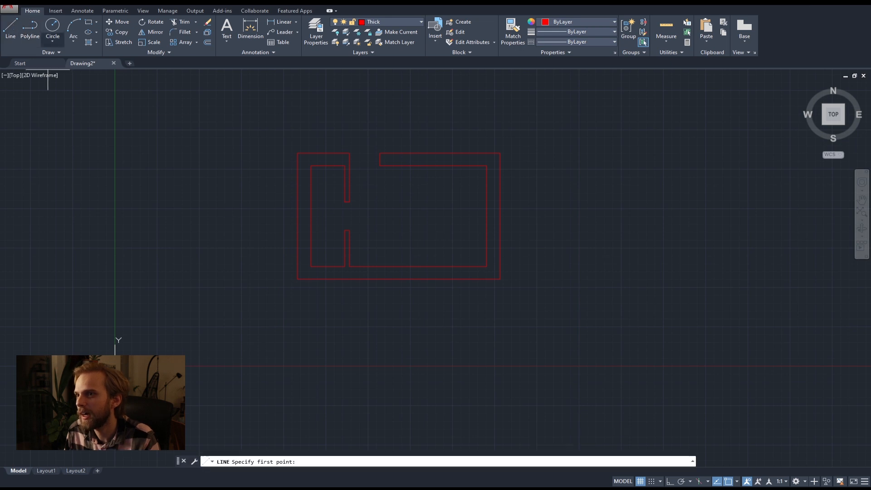
pyautogui.scroll(4, 279, 186)
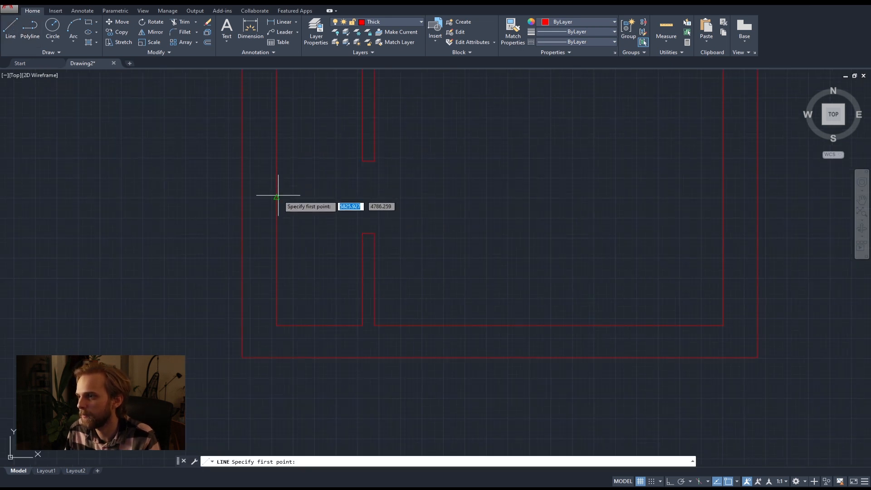
pyautogui.click(277, 197)
pyautogui.click(245, 197)
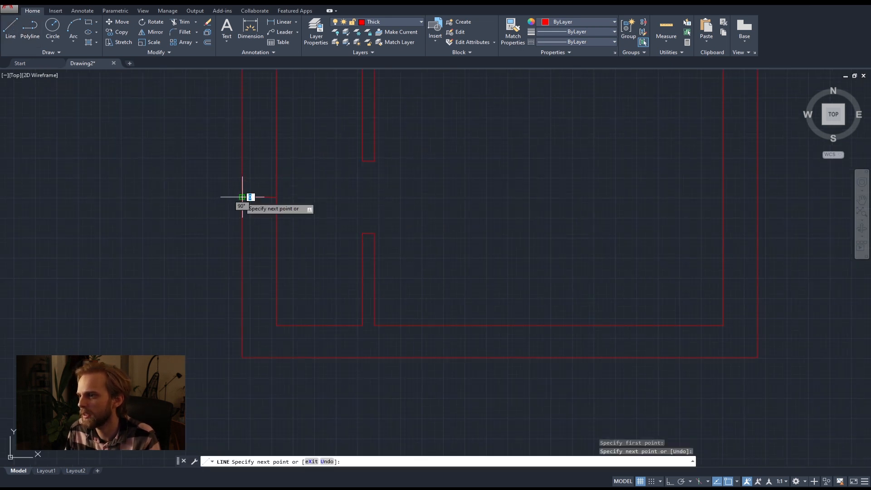
pyautogui.press('Return')
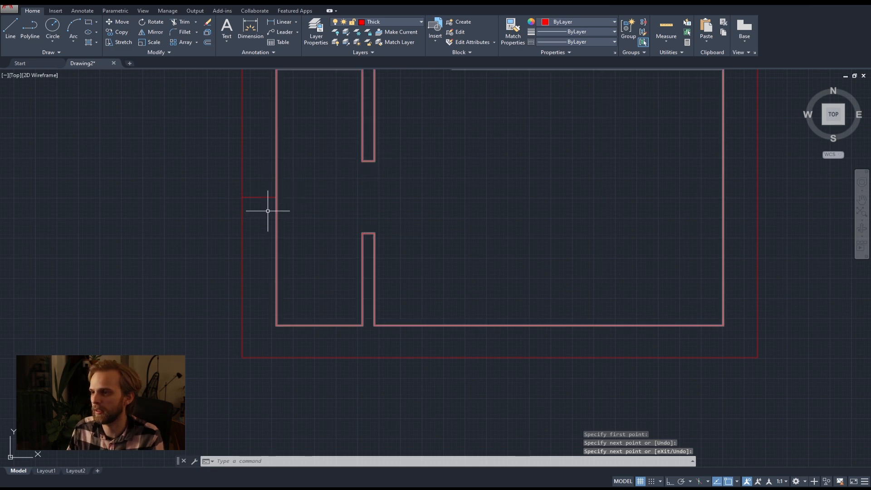
# Delete the horizontal cross line in the left outer wall.
pyautogui.moveTo(267, 204); pyautogui.dragTo(253, 190)
pyautogui.press('Delete')
pyautogui.moveTo(329, 180); pyautogui.dragTo(357, 206, button='middle')
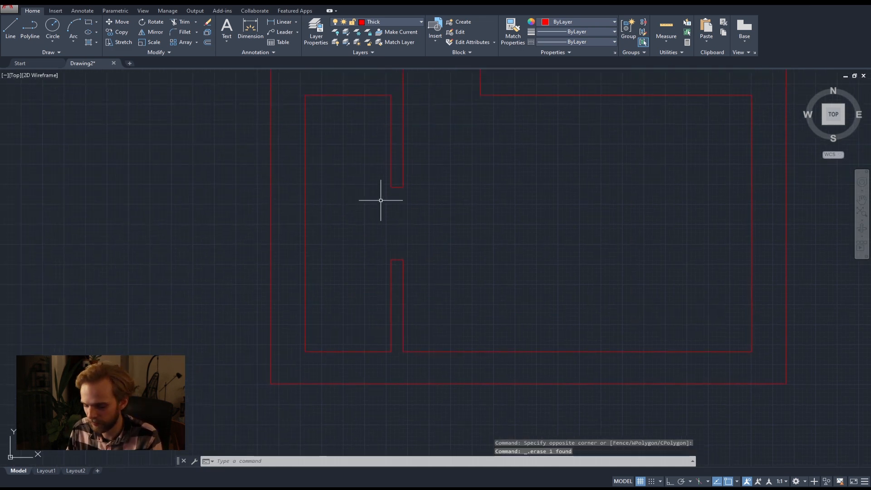
pyautogui.press('Return')
pyautogui.press('Escape')
# Draw two horizontal lines from the partition opening's upper and lower left corners to the outer face of the left outer wall.
pyautogui.write('l')
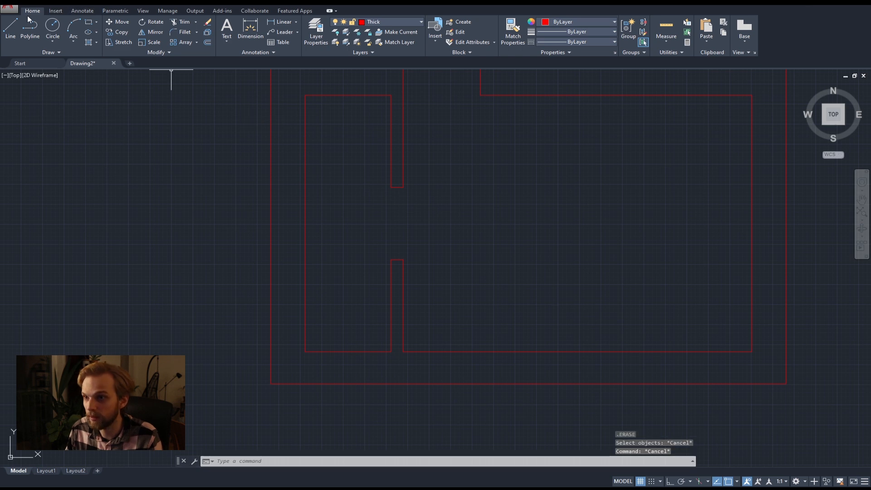
pyautogui.press('Return')
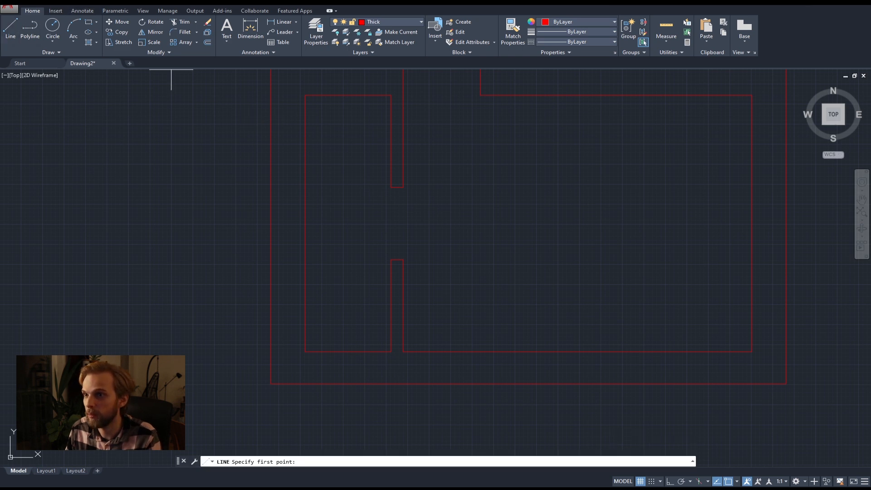
pyautogui.click(391, 186)
pyautogui.click(270, 186)
pyautogui.press('Return')
pyautogui.press('Return')
pyautogui.click(391, 259)
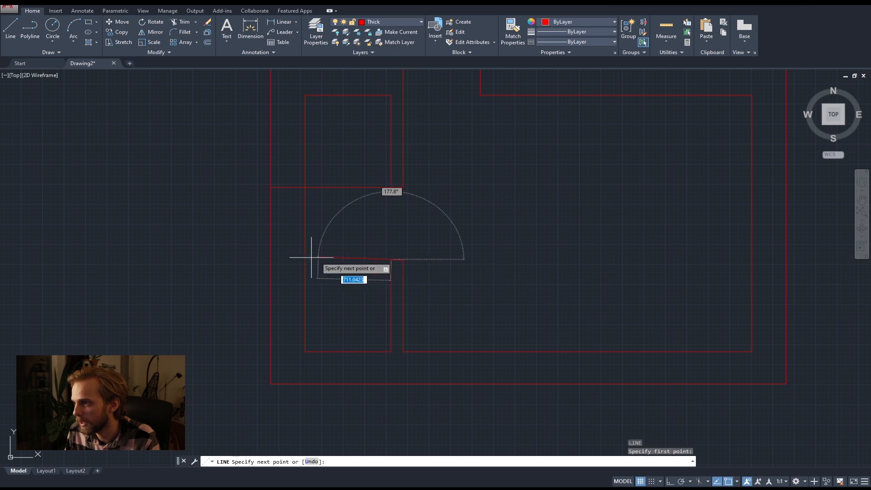
pyautogui.click(271, 259)
pyautogui.press('Return')
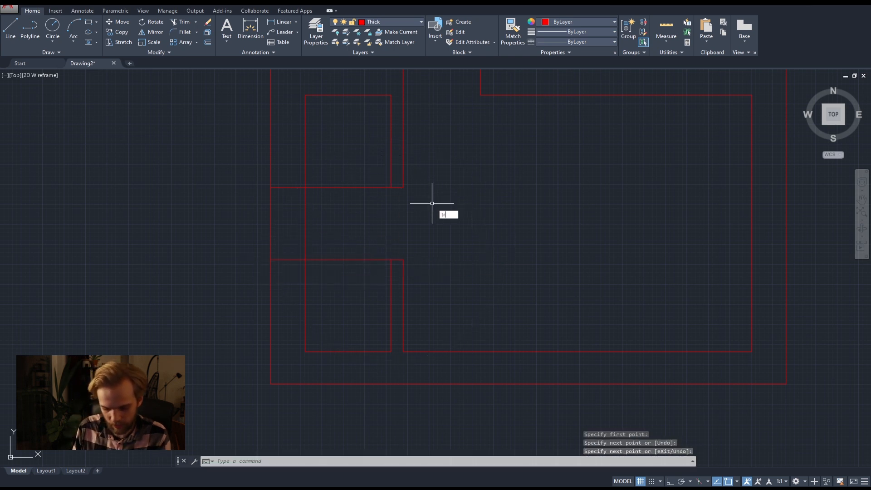
# Trim away both lines' parts crossing the left room and the left outer wall's faces between them, leaving a wall opening.
pyautogui.write('trim')
pyautogui.press('Return')
pyautogui.press('Return')
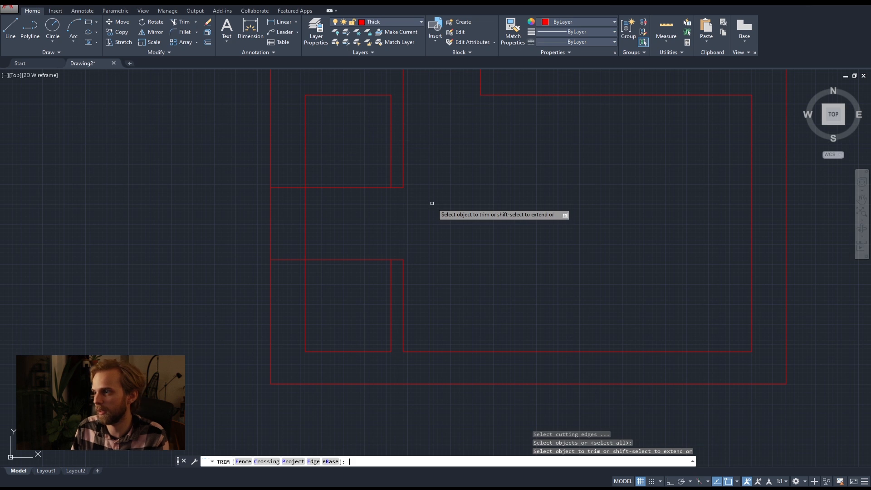
pyautogui.click(374, 288)
pyautogui.click(348, 177)
pyautogui.click(349, 231)
pyautogui.click(241, 215)
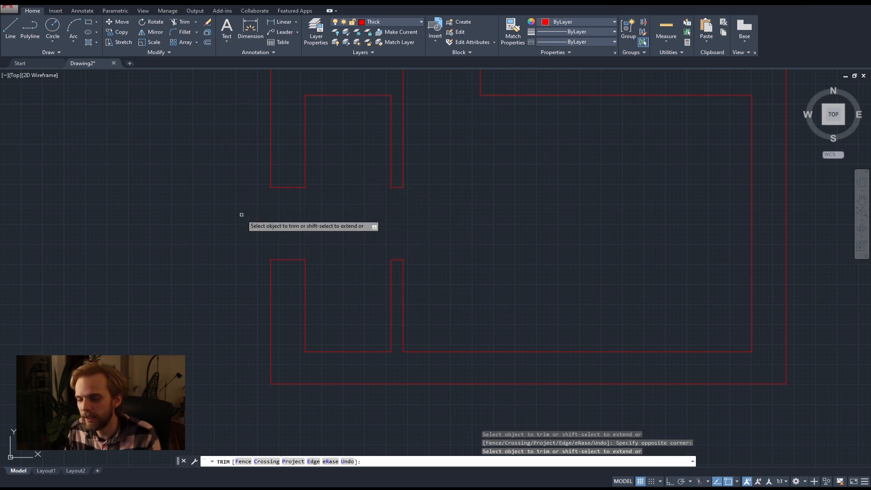
# Join all the plan's wall segments into continuous polylines and check the upper-left wall piece as a single object.
pyautogui.press('Escape')
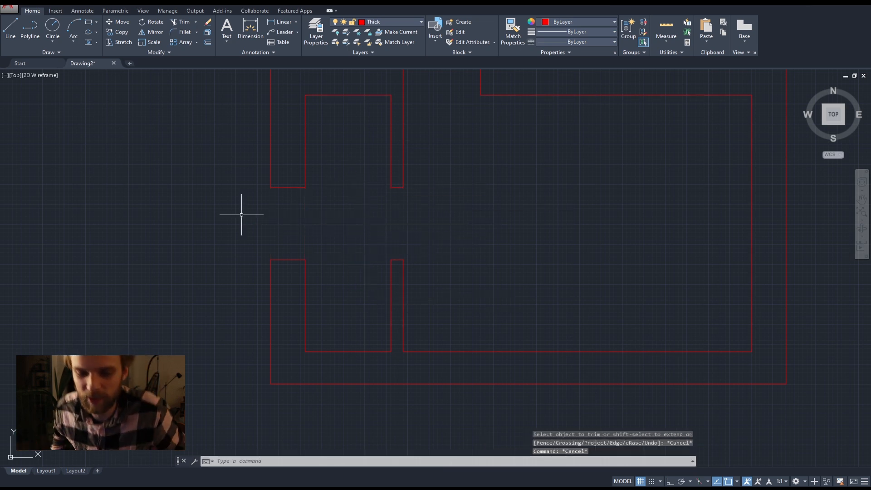
pyautogui.scroll(-2, 390, 198)
pyautogui.moveTo(297, 229); pyautogui.dragTo(242, 242, button='middle')
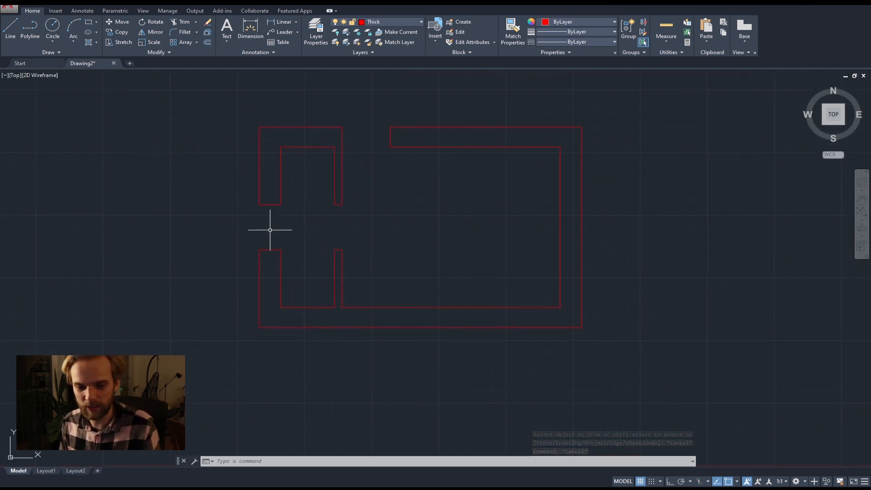
pyautogui.moveTo(352, 225); pyautogui.dragTo(298, 229, button='middle')
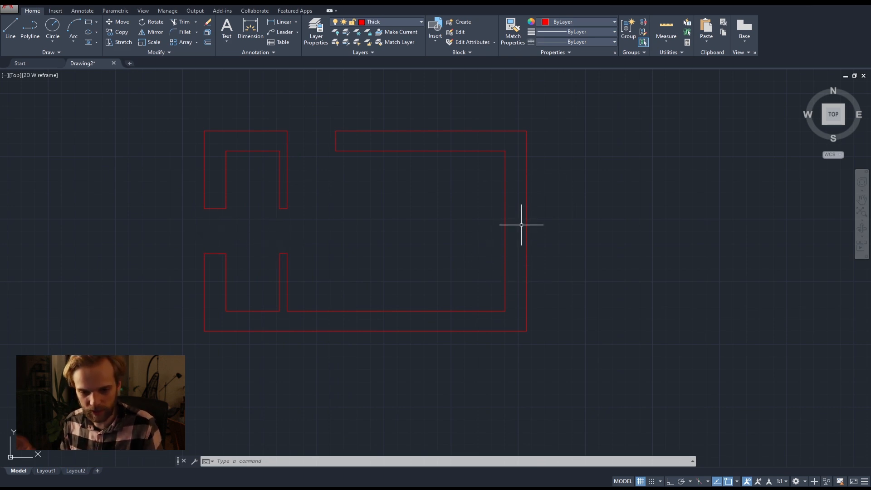
pyautogui.moveTo(459, 208); pyautogui.dragTo(523, 202, button='middle')
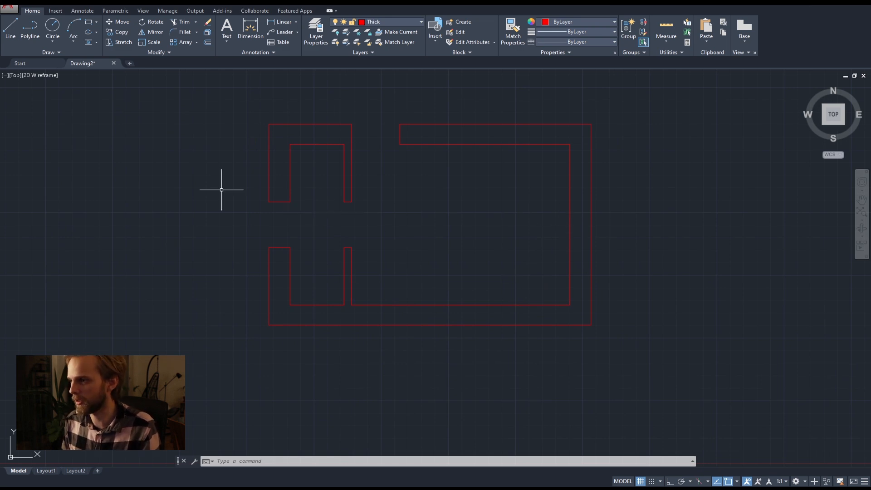
pyautogui.click(646, 373)
pyautogui.click(214, 107)
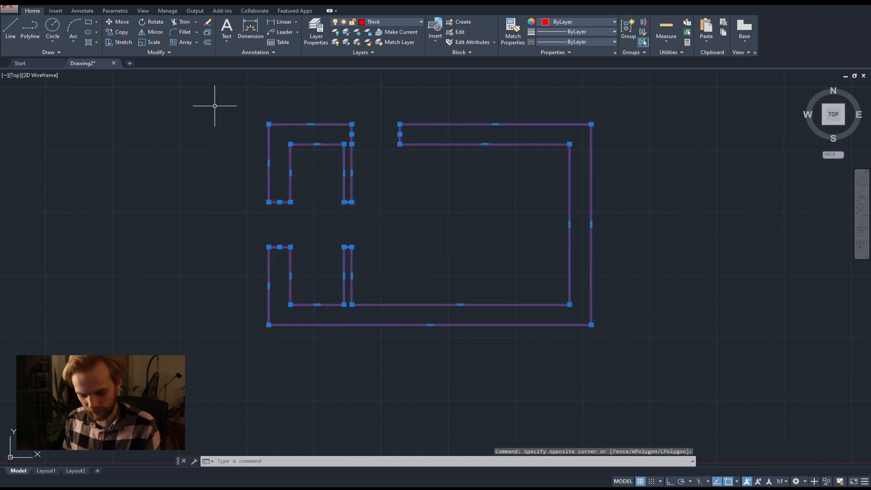
pyautogui.write('join')
pyautogui.press('Return')
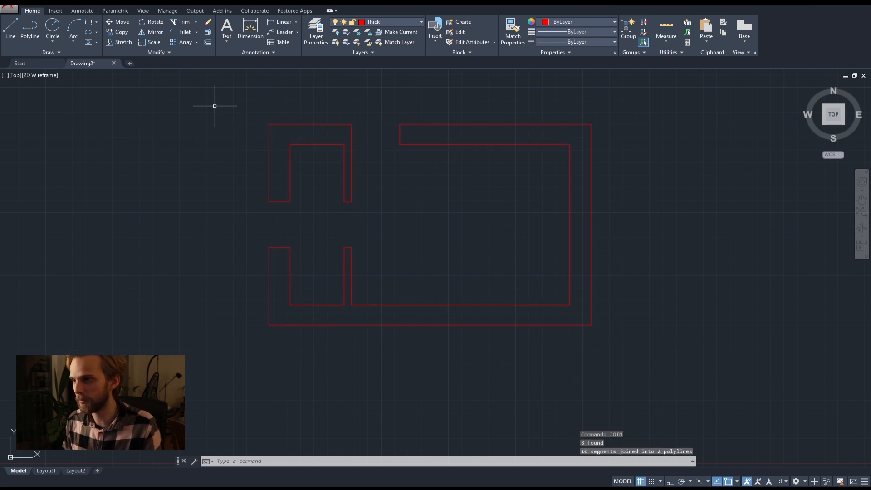
pyautogui.click(269, 136)
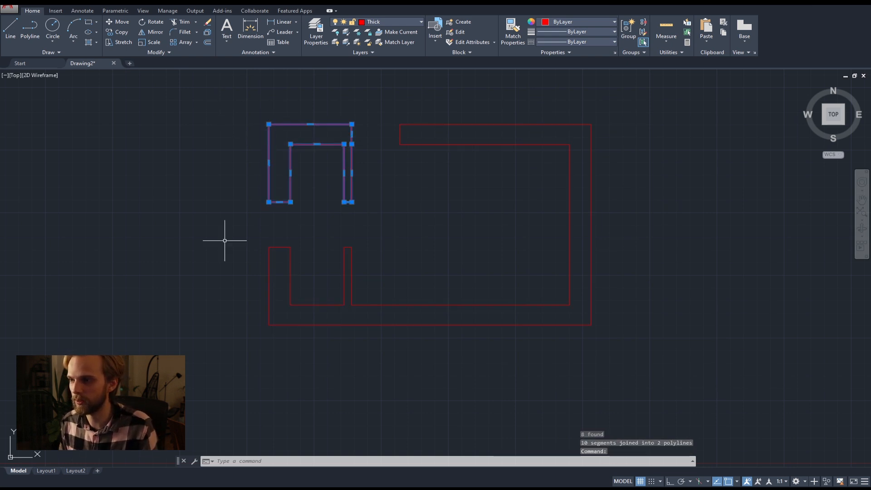
pyautogui.press('Escape')
pyautogui.press('Escape')
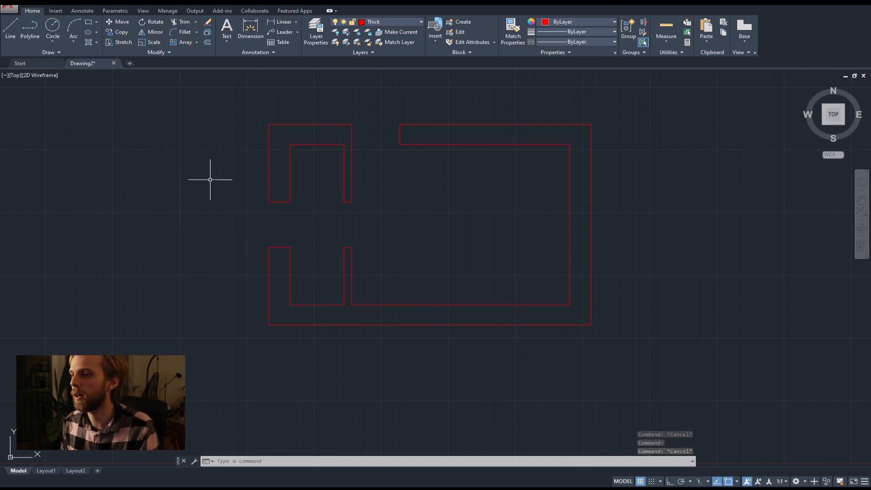
# Open the list of available layers for choosing the current layer.
pyautogui.moveTo(277, 215); pyautogui.dragTo(222, 187, button='middle')
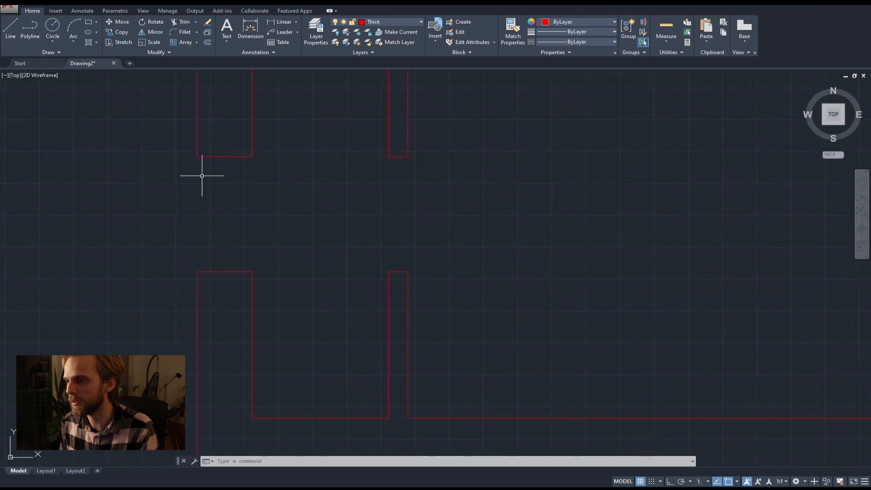
pyautogui.moveTo(389, 183); pyautogui.dragTo(320, 192, button='middle')
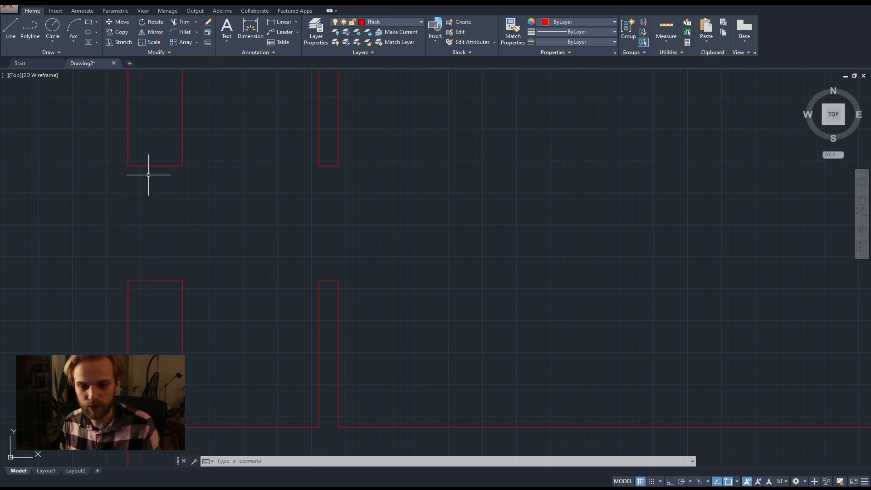
pyautogui.click(395, 22)
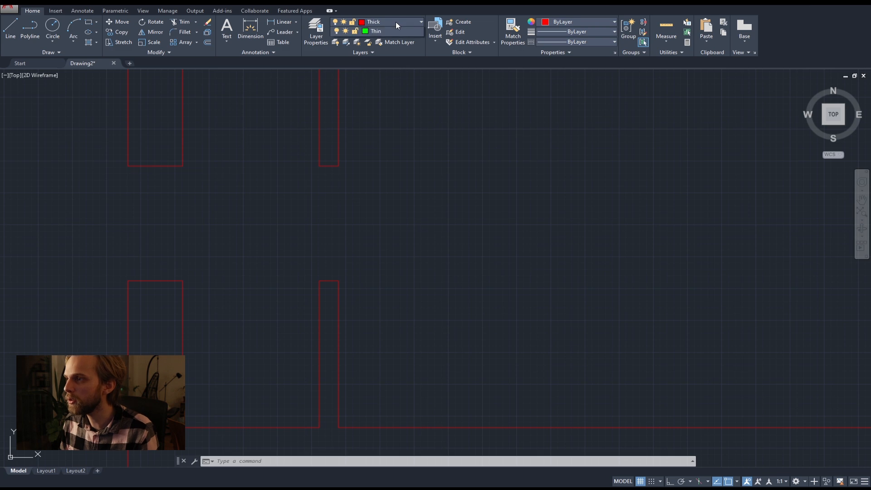
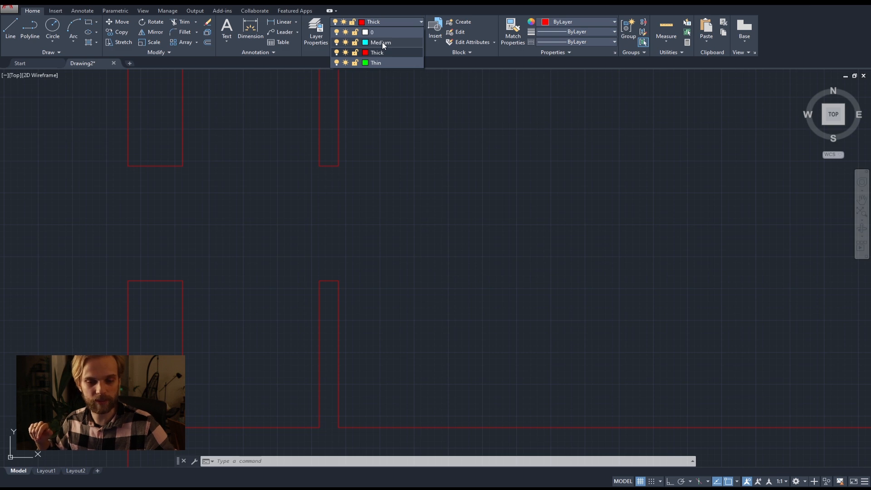
# Draw a tall freehand rectangle beside the floor plan's left wall opening as the window elevation's outer frame.
pyautogui.click(292, 205)
pyautogui.scroll(-5, 292, 204)
pyautogui.press('Escape')
pyautogui.press('Escape')
pyautogui.moveTo(291, 204); pyautogui.dragTo(394, 198, button='middle')
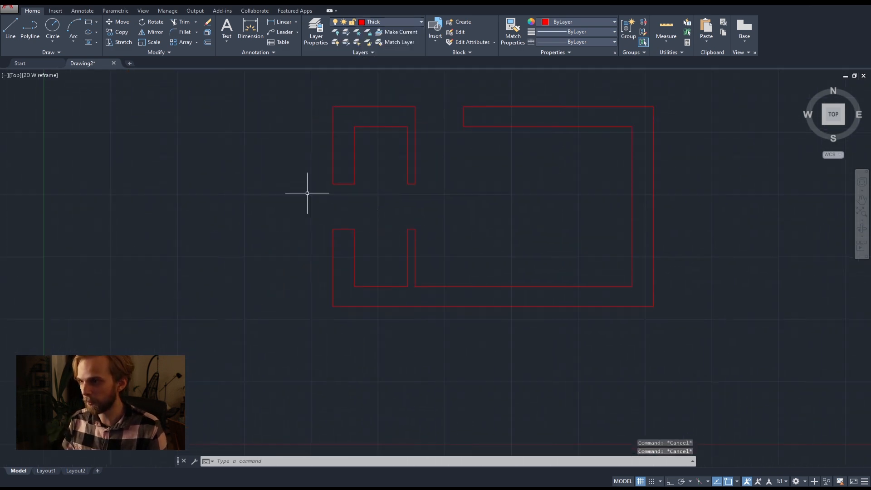
pyautogui.click(89, 21)
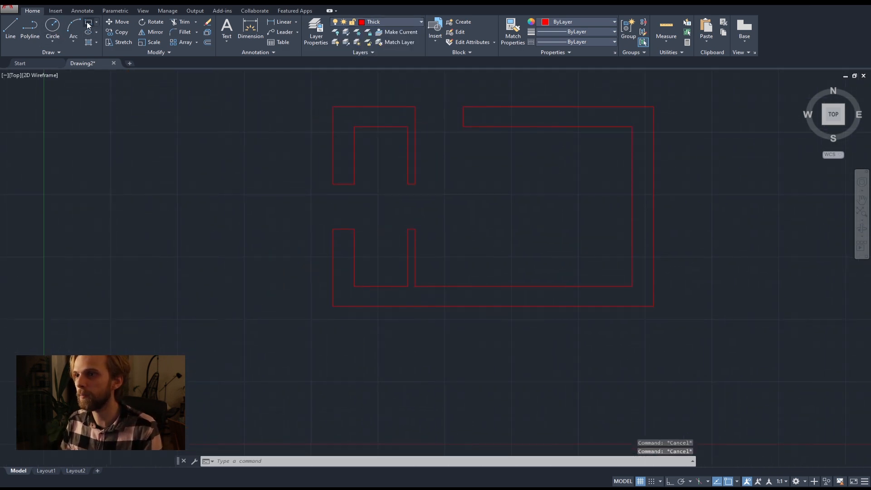
pyautogui.click(211, 147)
pyautogui.click(291, 261)
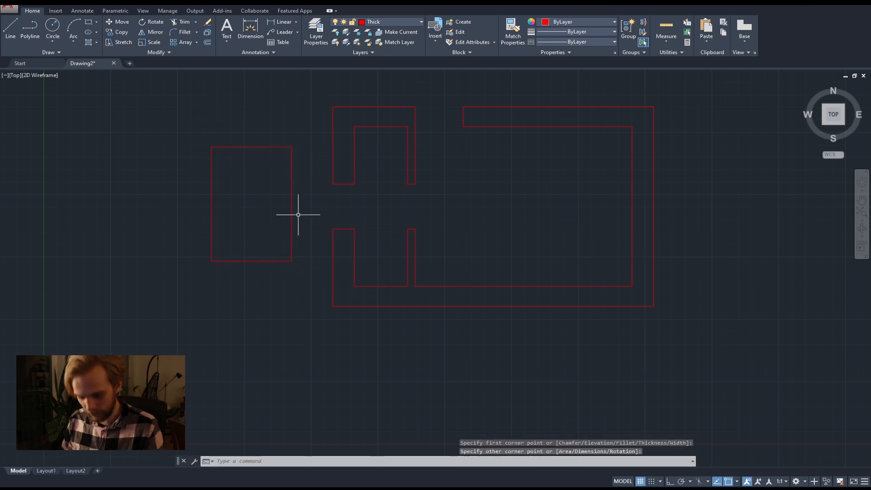
# Offset the window rectangle inward by 20.
pyautogui.write('off')
pyautogui.press('Return')
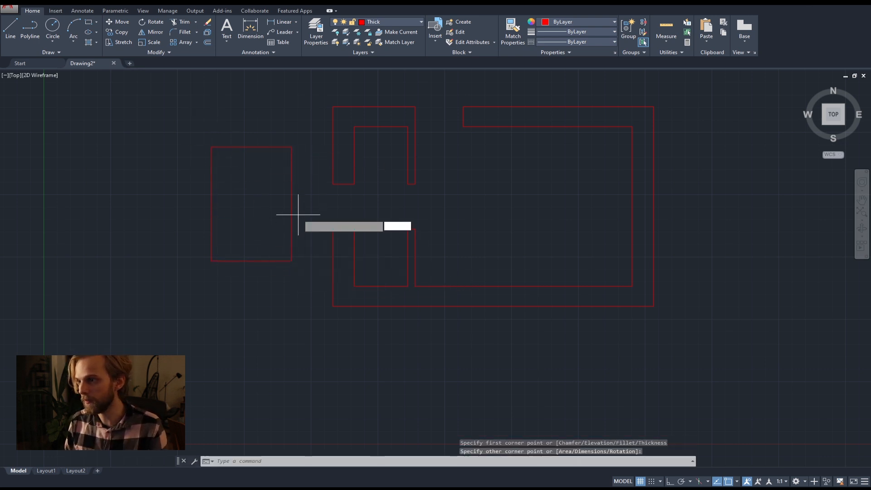
pyautogui.write('20')
pyautogui.press('Return')
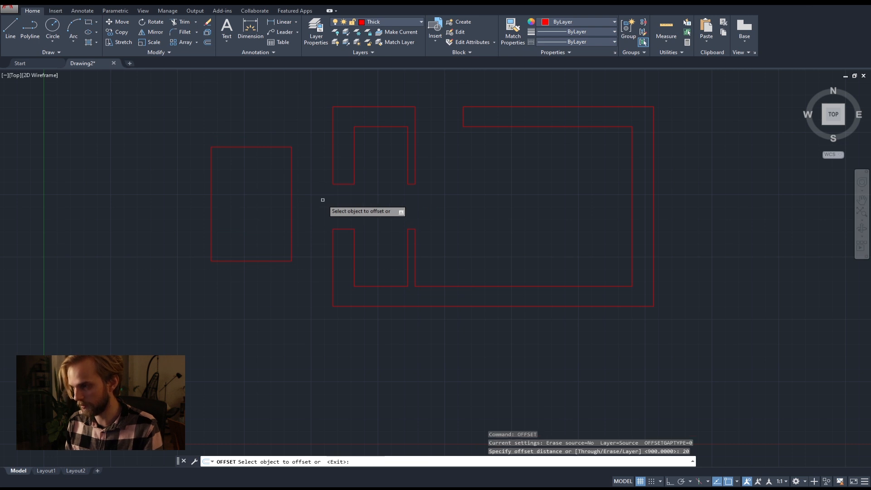
pyautogui.click(291, 189)
pyautogui.click(274, 186)
# Offset the innermost window rectangle inward by 20 two more times.
pyautogui.scroll(5, 293, 167)
pyautogui.press('Return')
pyautogui.press('Return')
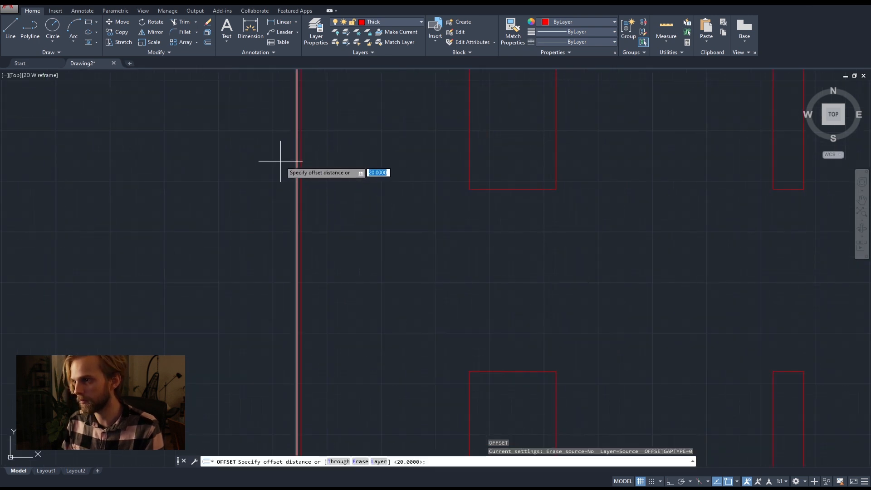
pyautogui.press('Return')
pyautogui.click(297, 159)
pyautogui.click(296, 158)
pyautogui.click(292, 159)
pyautogui.click(271, 167)
# Delete the two intermediate offset rectangles, keeping only the outermost and innermost frame outlines.
pyautogui.press('Escape')
pyautogui.press('Escape')
pyautogui.click(298, 163)
pyautogui.click(294, 161)
pyautogui.press('Delete')
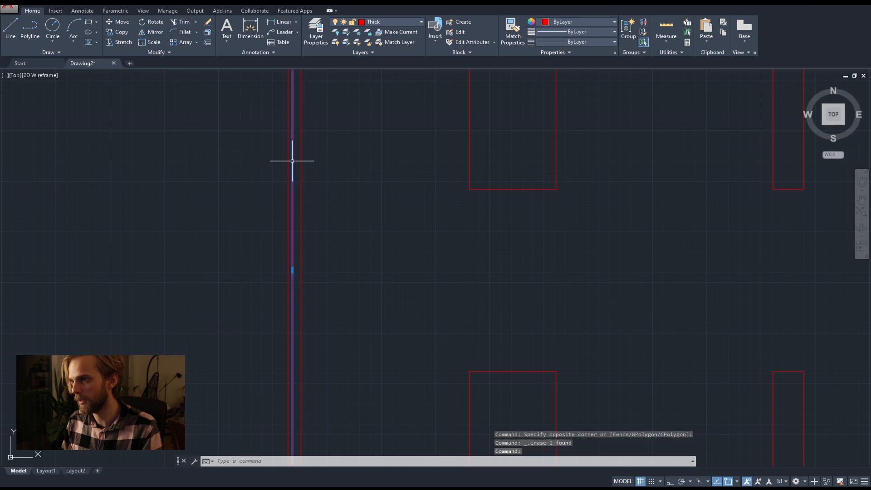
# Draw a vertical line through the middle of the inner frame, from its bottom edge to its top edge.
pyautogui.scroll(-8, 291, 159)
pyautogui.moveTo(263, 165)
pyautogui.mouseDown(button='middle')
pyautogui.moveTo(233, 181)
pyautogui.moveTo(182, 183)
pyautogui.mouseUp(button='middle')
pyautogui.scroll(4, 233, 180)
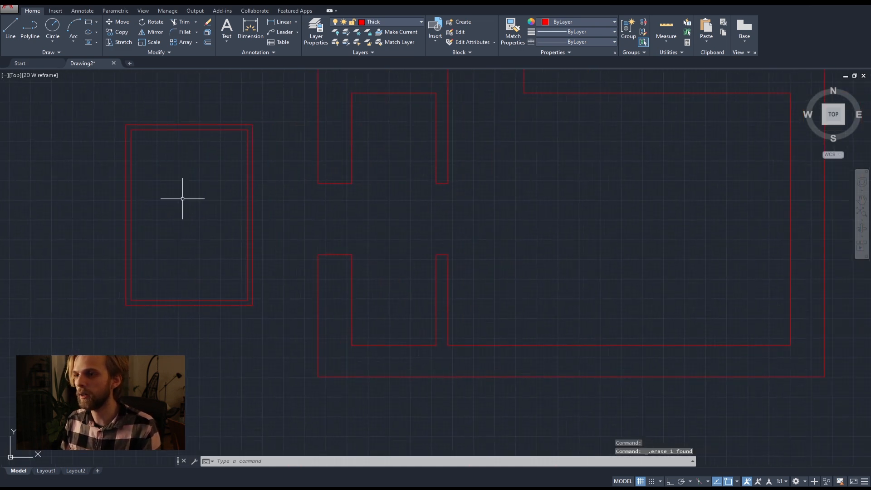
pyautogui.click(10, 28)
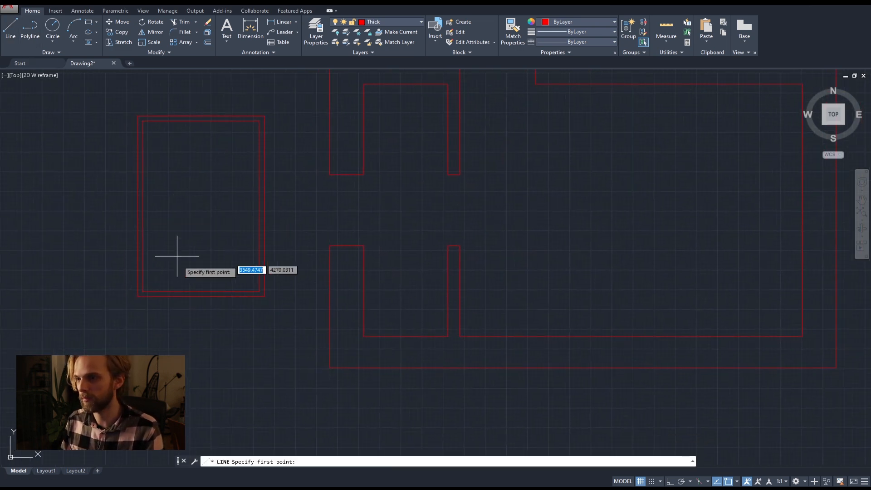
pyautogui.click(201, 292)
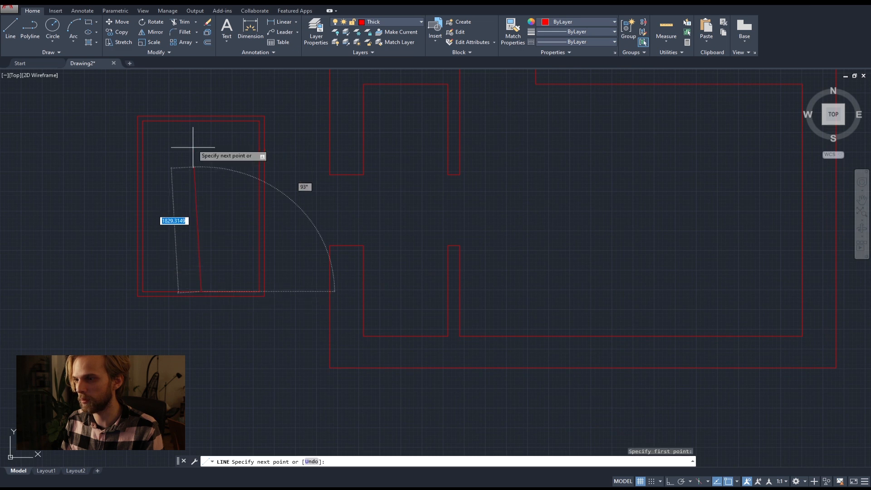
pyautogui.click(198, 121)
pyautogui.press('Return')
pyautogui.press('Return')
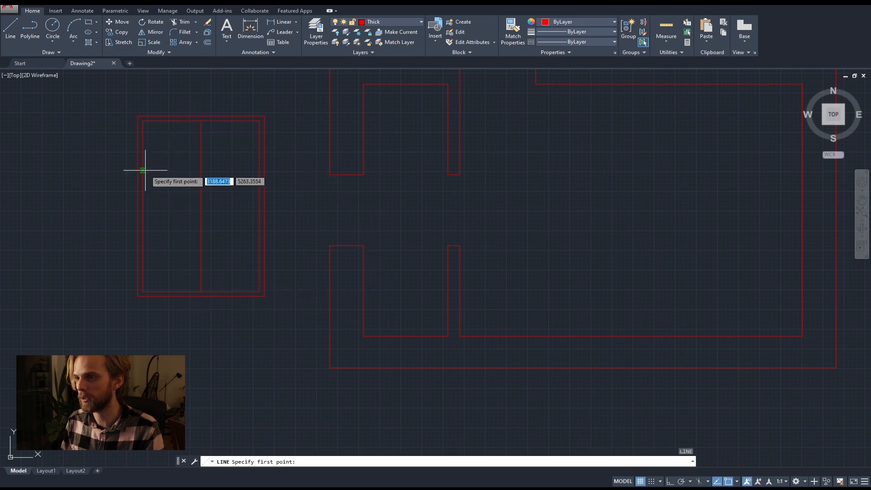
# Draw a horizontal crossbar in the upper part of the inner frame, from its left edge to its right edge.
pyautogui.click(143, 171)
pyautogui.click(259, 171)
pyautogui.press('Escape')
pyautogui.press('Escape')
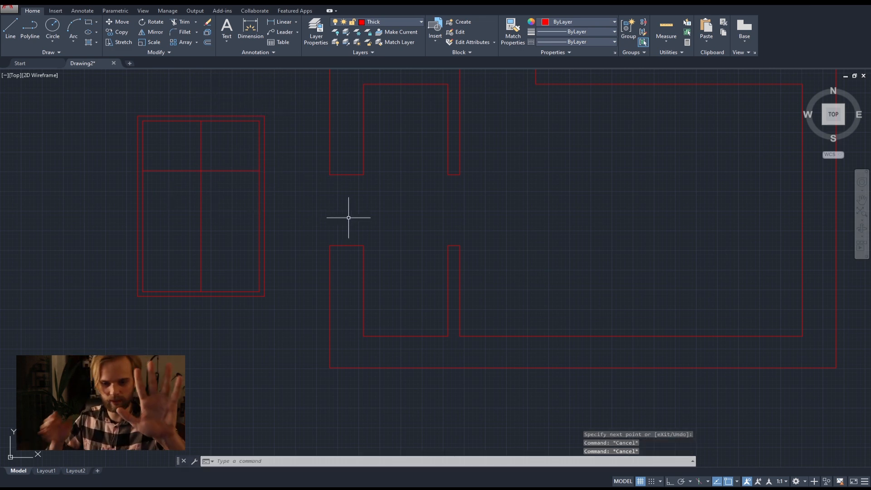
# Draw a horizontal cut line across the lower part of the window elevation, extending past both sides of the frame.
pyautogui.click(10, 26)
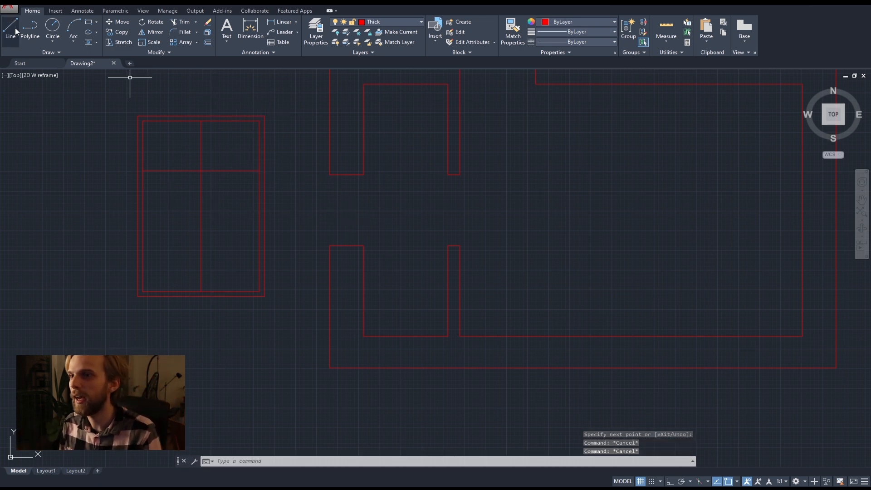
pyautogui.click(314, 247)
pyautogui.press('Escape')
pyautogui.press('Return')
pyautogui.click(87, 246)
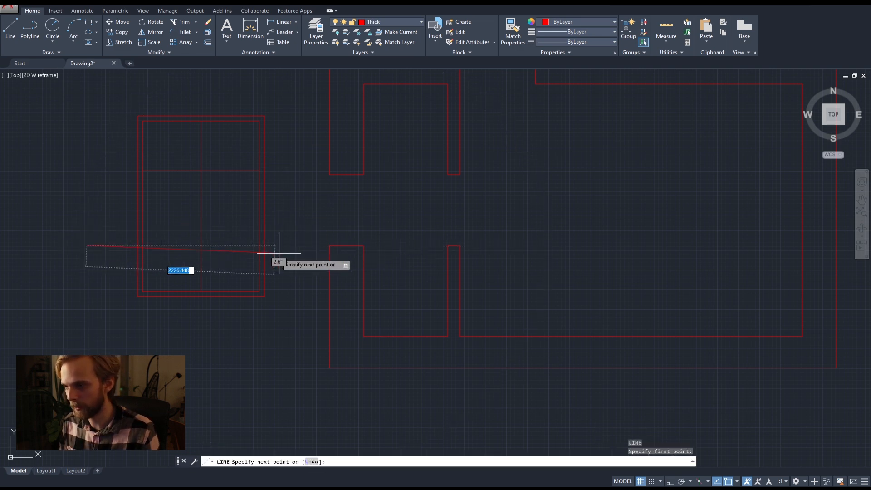
pyautogui.click(301, 245)
pyautogui.press('Return')
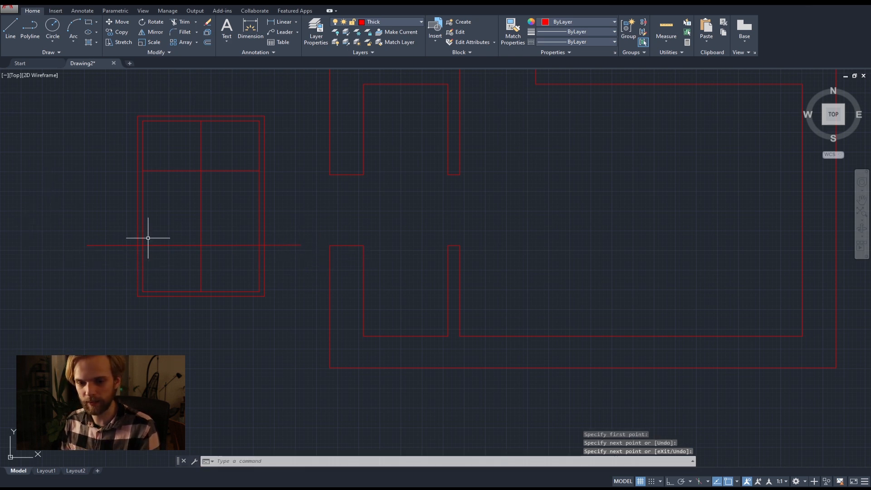
# Draw an arrow beside the window elevation with a two-stroke head and a vertical shaft, pointing down to the cut line.
pyautogui.click(11, 26)
pyautogui.click(100, 220)
pyautogui.click(113, 245)
pyautogui.press('Return')
pyautogui.press('Return')
pyautogui.click(113, 245)
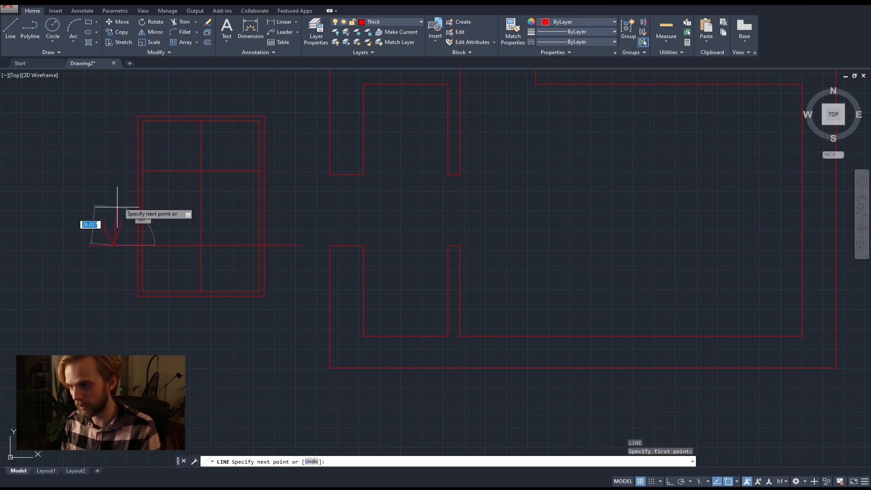
pyautogui.click(113, 159)
pyautogui.press('Return')
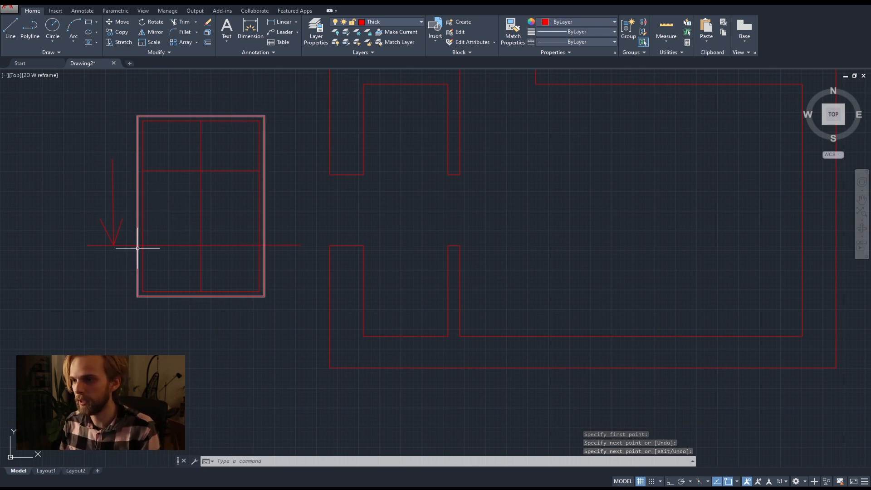
pyautogui.scroll(4, 137, 244)
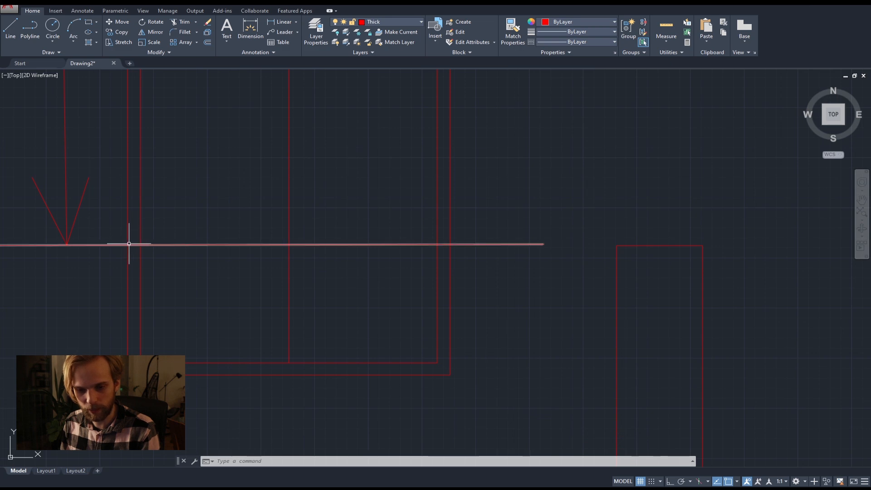
pyautogui.scroll(-4, 110, 242)
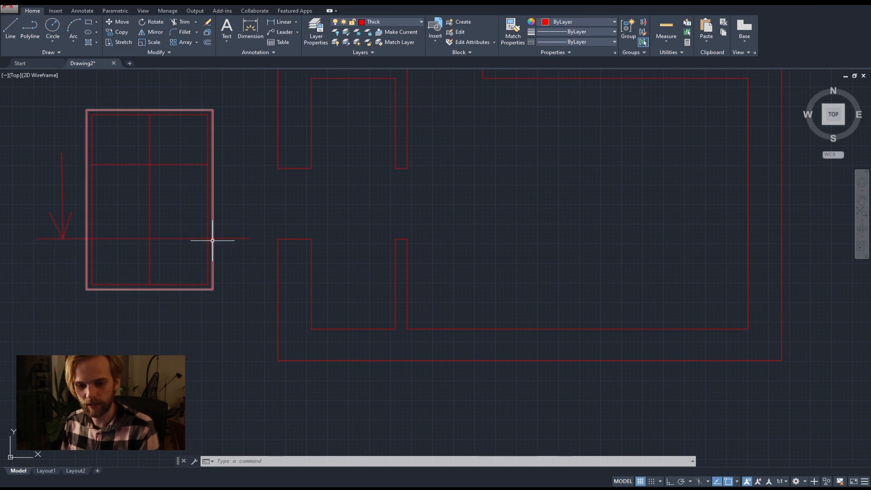
pyautogui.moveTo(103, 301); pyautogui.dragTo(143, 256, button='middle')
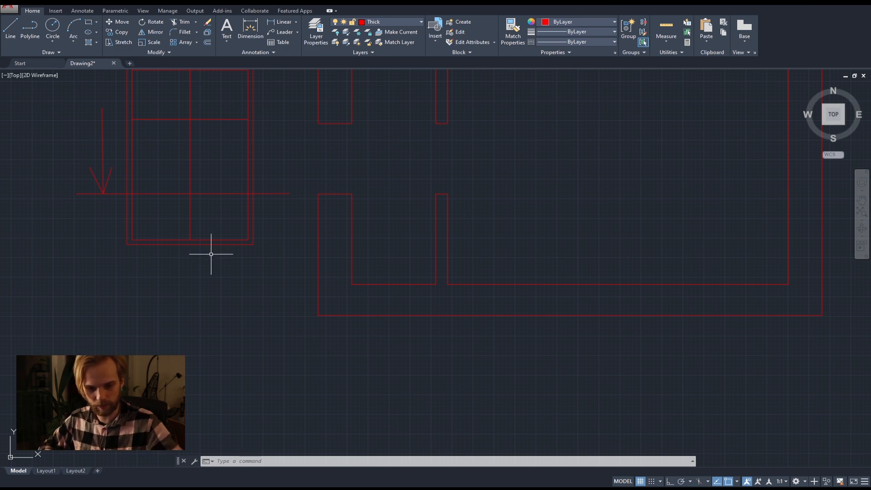
pyautogui.moveTo(374, 171)
pyautogui.mouseDown(button='middle')
pyautogui.moveTo(342, 181)
pyautogui.moveTo(325, 201)
pyautogui.mouseUp(button='middle')
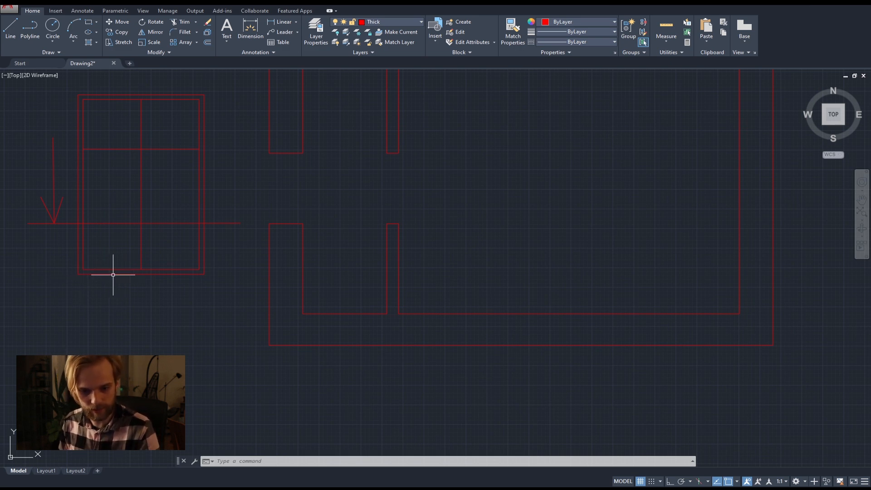
# Make Medium the current layer.
pyautogui.click(402, 22)
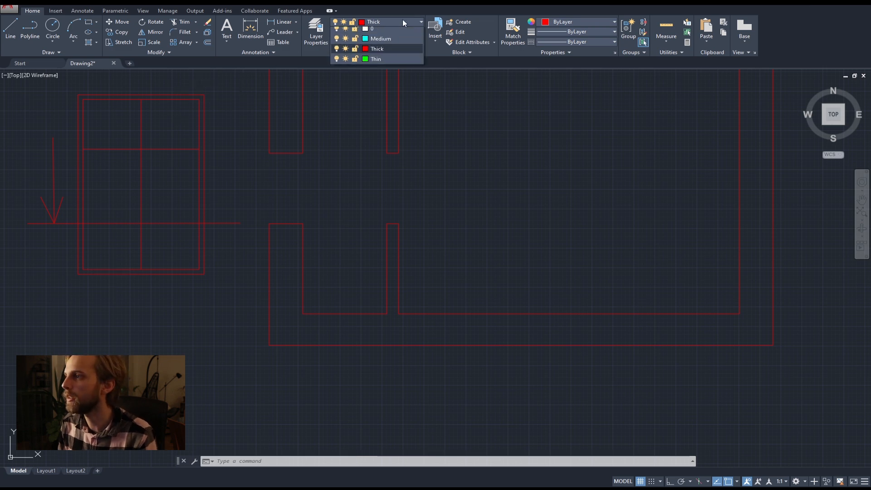
pyautogui.click(384, 43)
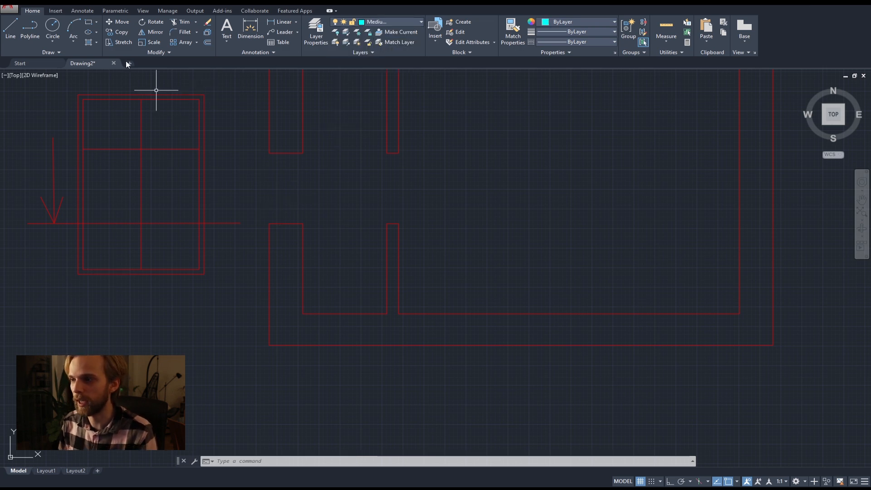
pyautogui.click(14, 27)
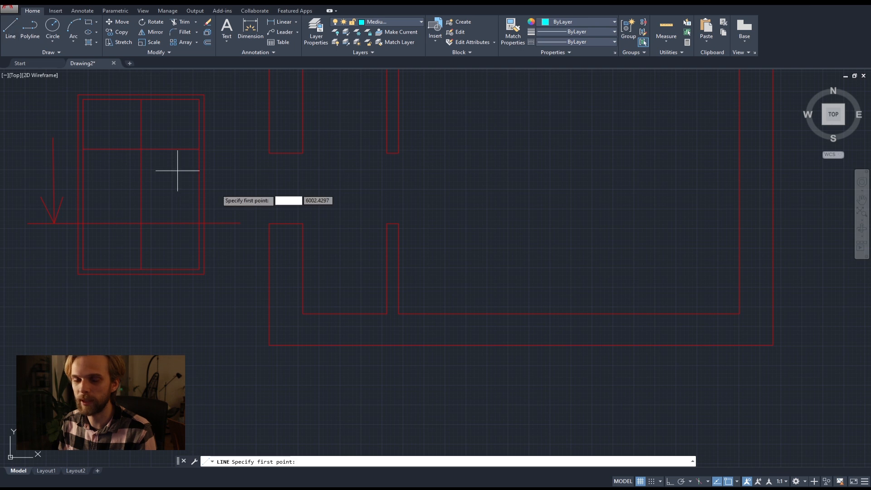
pyautogui.click(269, 223)
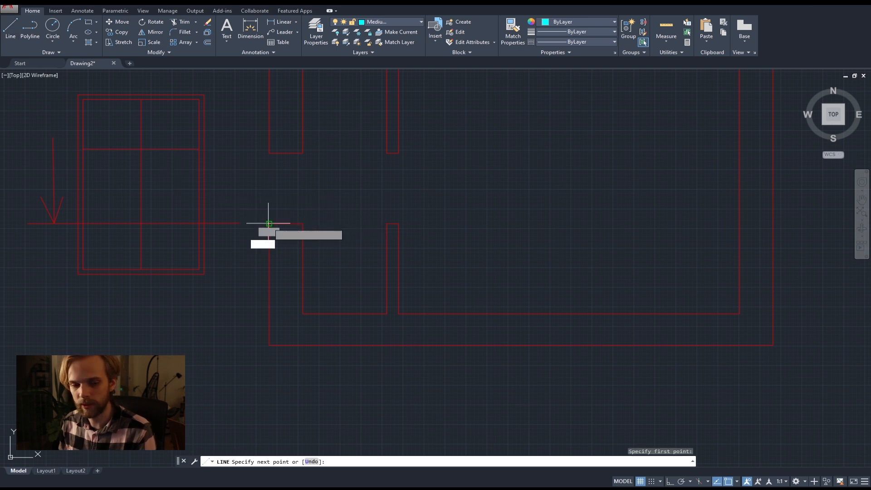
pyautogui.click(268, 149)
pyautogui.press('Return')
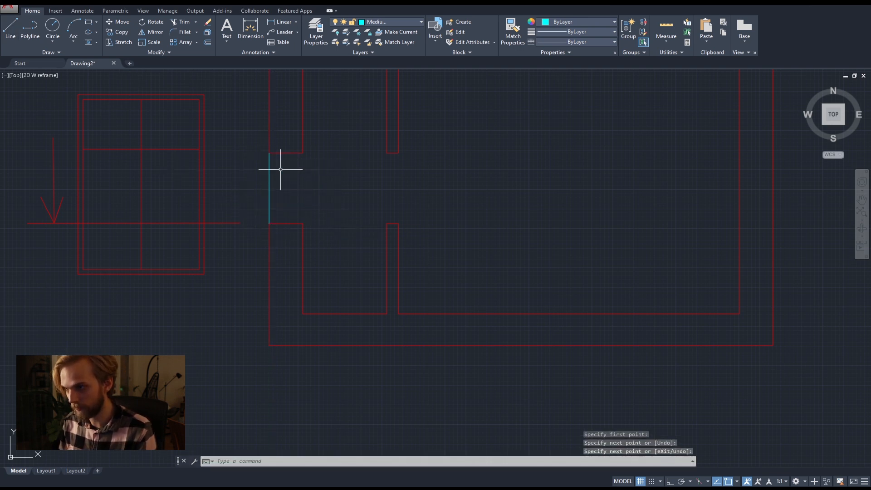
pyautogui.click(306, 193)
pyautogui.click(252, 170)
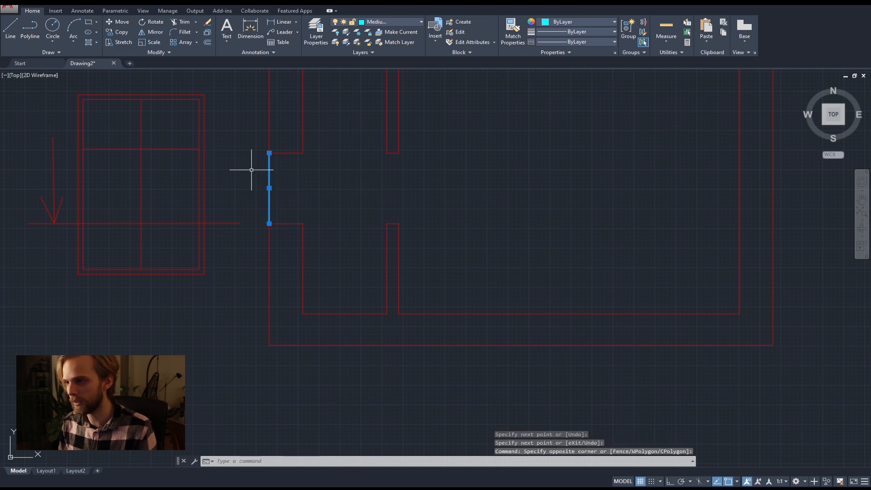
pyautogui.press('Delete')
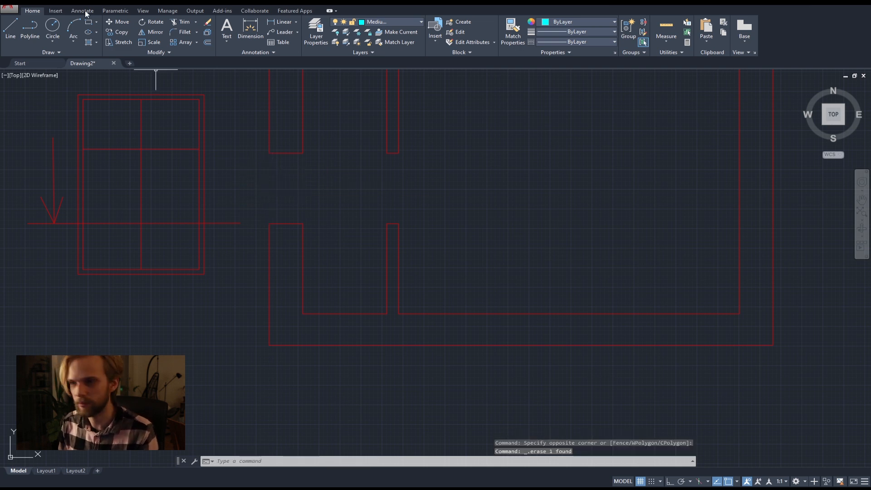
# Draw a rectangular polyline around the outer wall's left opening, following its four corners back to the start point.
pyautogui.click(30, 28)
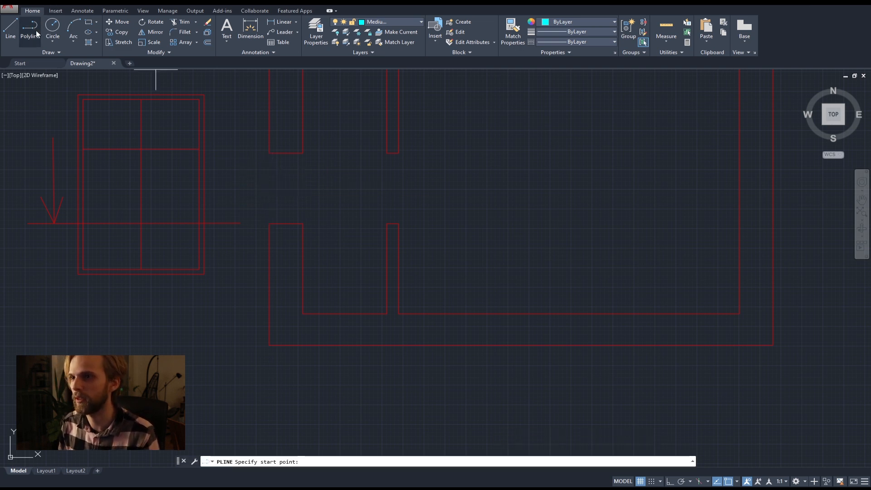
pyautogui.click(269, 223)
pyautogui.click(268, 153)
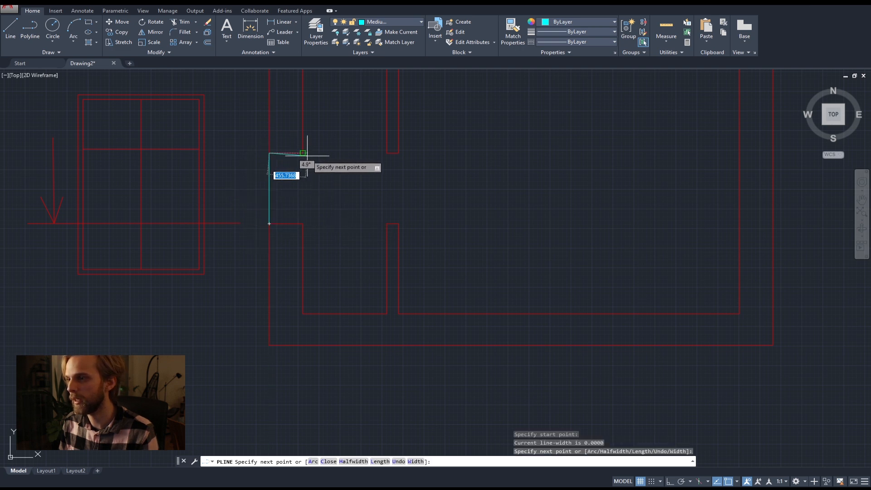
pyautogui.click(302, 154)
pyautogui.click(303, 223)
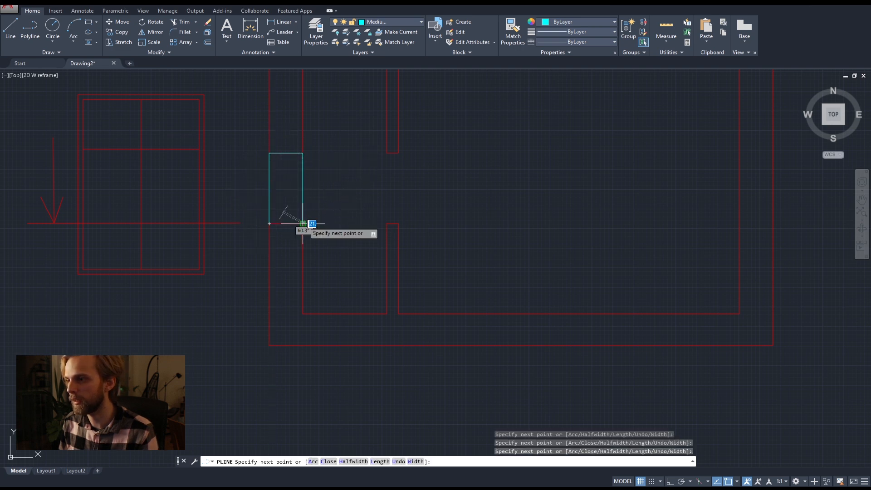
pyautogui.click(269, 223)
pyautogui.press('Return')
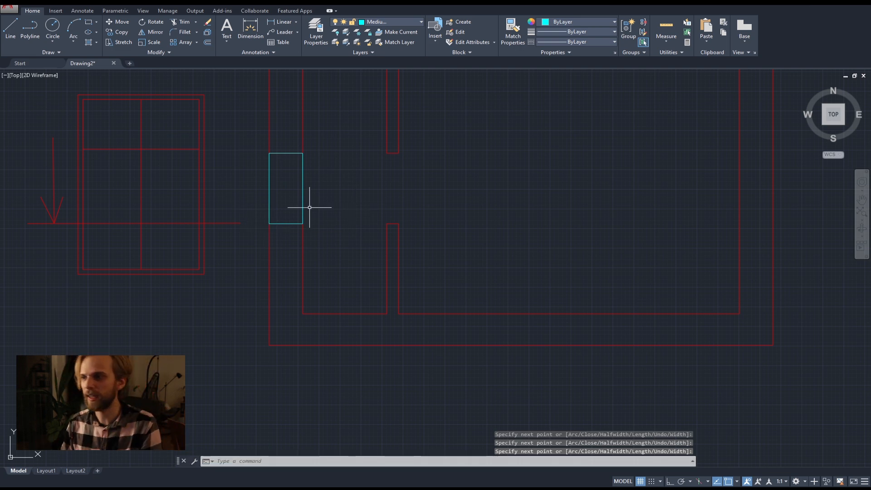
# Select the thick wall outline above the left opening to examine where it meets the Medium-layer polyline.
pyautogui.click(302, 136)
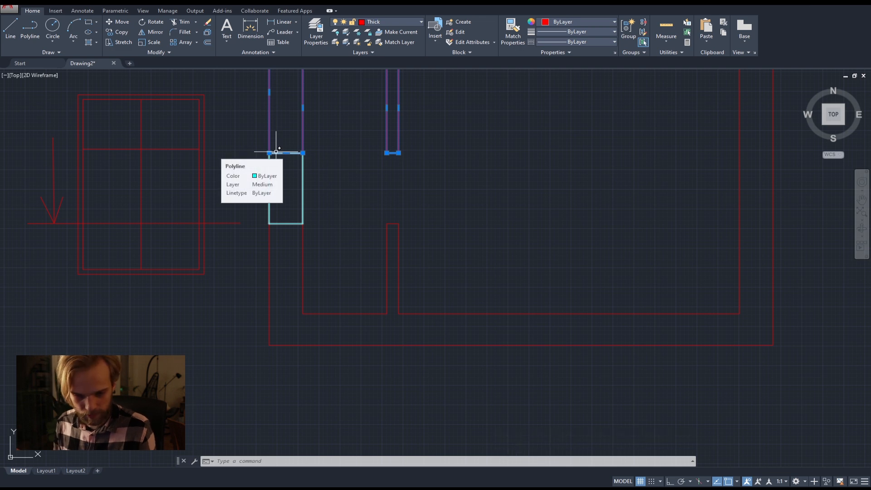
pyautogui.press('Escape')
pyautogui.press('Escape')
pyautogui.scroll(4, 272, 152)
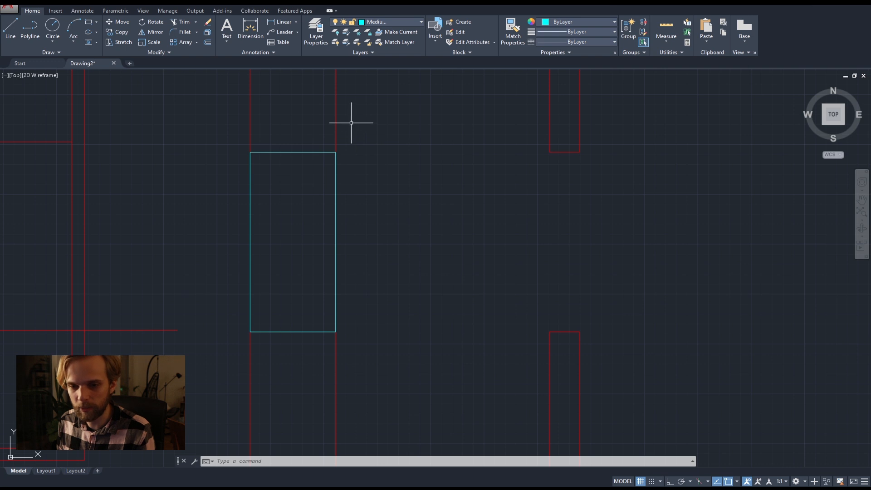
pyautogui.click(334, 121)
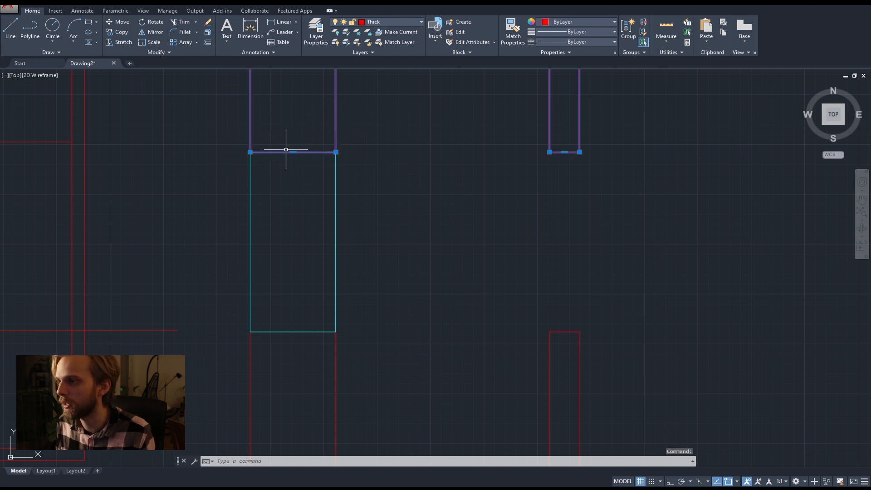
pyautogui.press('Escape')
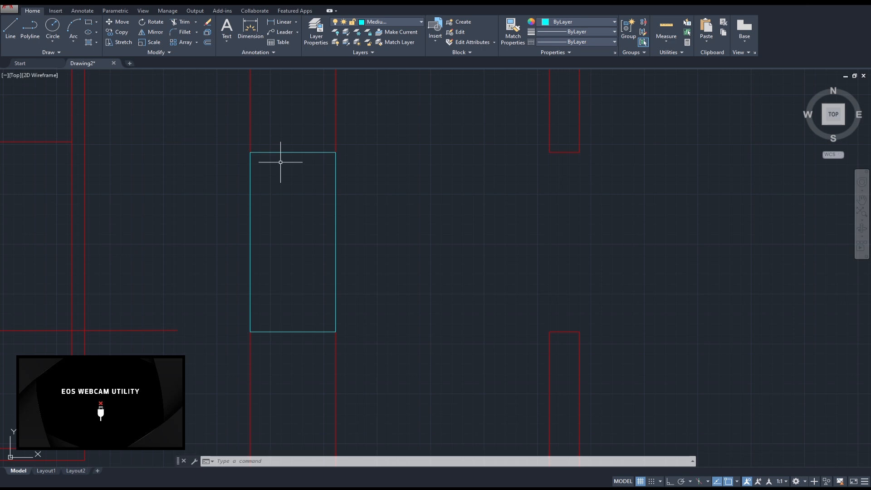
pyautogui.press('super+e')
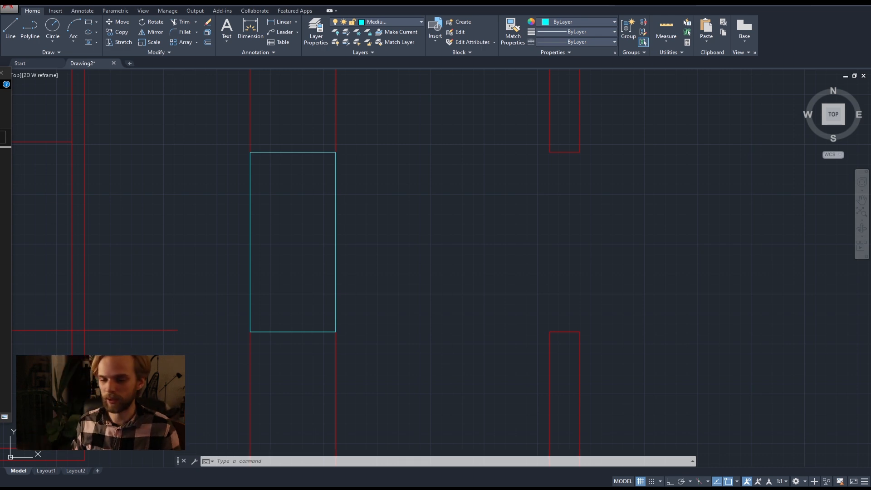
pyautogui.scroll(-4, 370, 168)
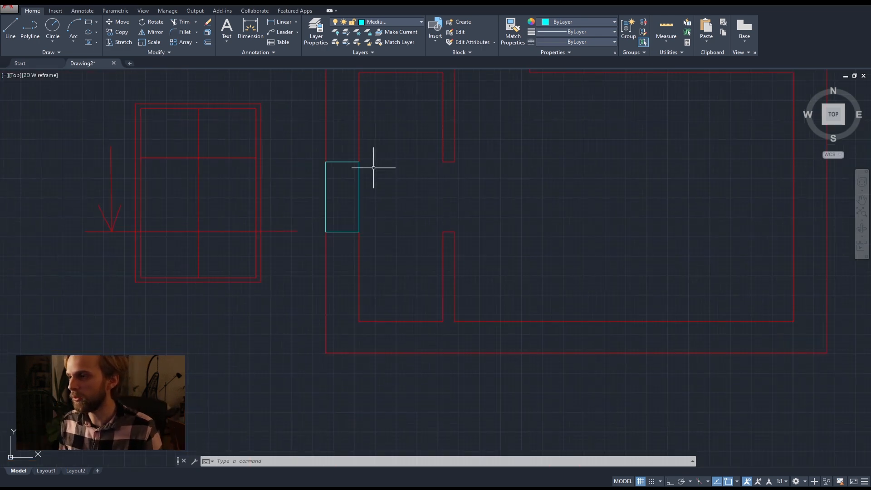
pyautogui.press('Escape')
pyautogui.press('Escape')
pyautogui.scroll(2, 142, 231)
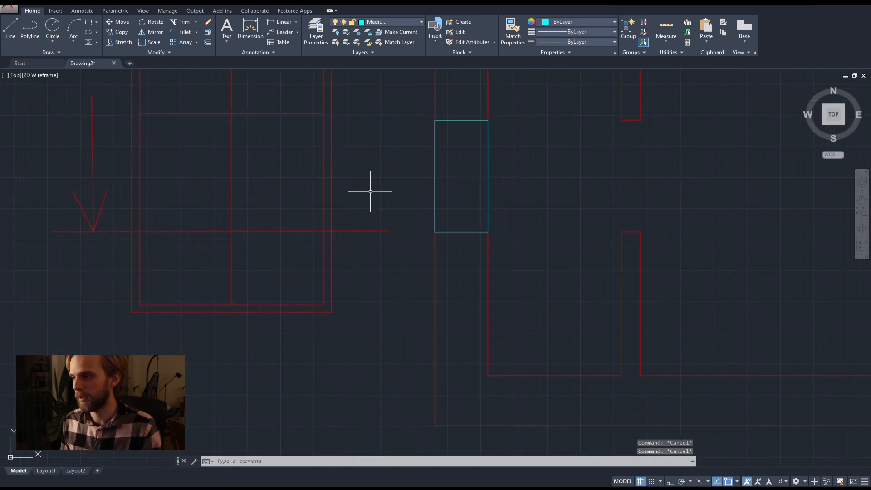
pyautogui.moveTo(640, 180); pyautogui.dragTo(347, 319, button='middle')
pyautogui.scroll(-4, 349, 316)
pyautogui.moveTo(393, 268); pyautogui.dragTo(335, 198, button='middle')
pyautogui.moveTo(231, 330); pyautogui.dragTo(241, 278, button='middle')
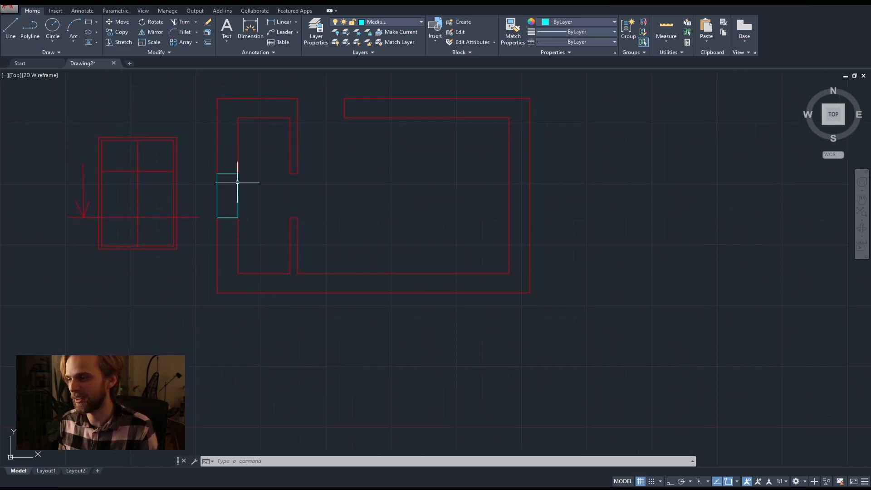
# Draw a line across the outer edge of the upper wall's opening, joining the two outer wall corners.
pyautogui.moveTo(358, 157); pyautogui.dragTo(328, 221, button='middle')
pyautogui.scroll(4, 272, 175)
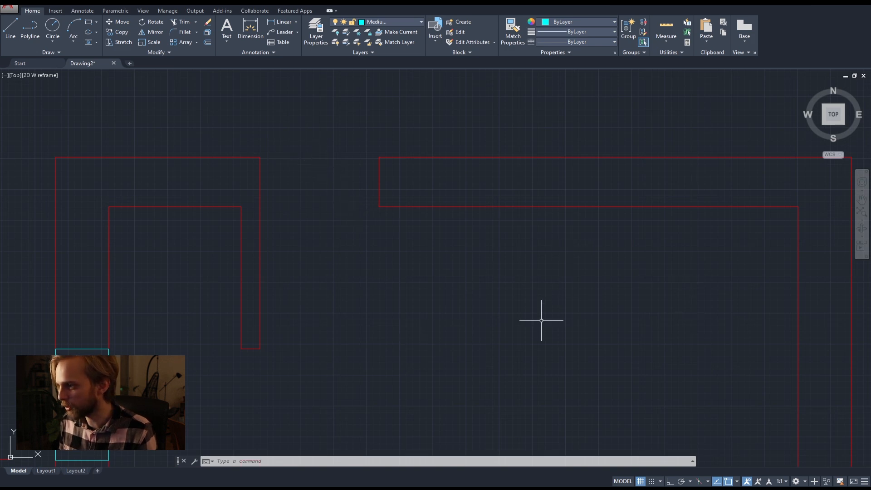
pyautogui.scroll(-4, 457, 272)
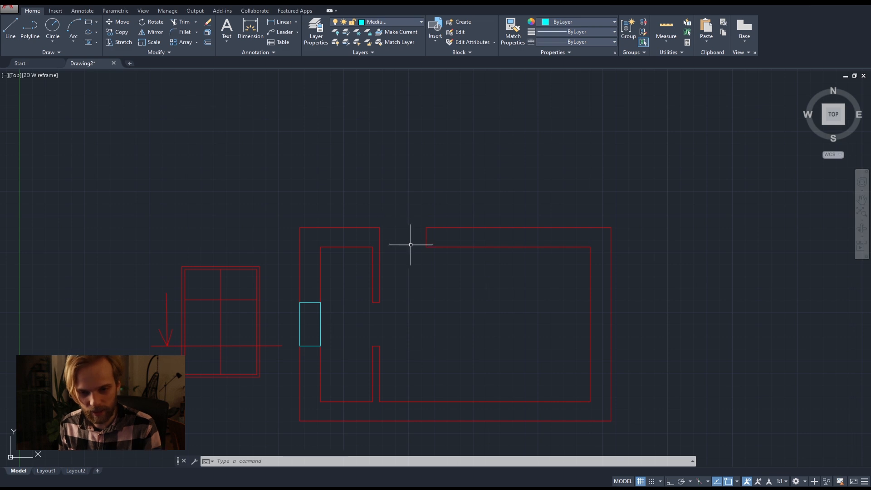
pyautogui.scroll(4, 438, 237)
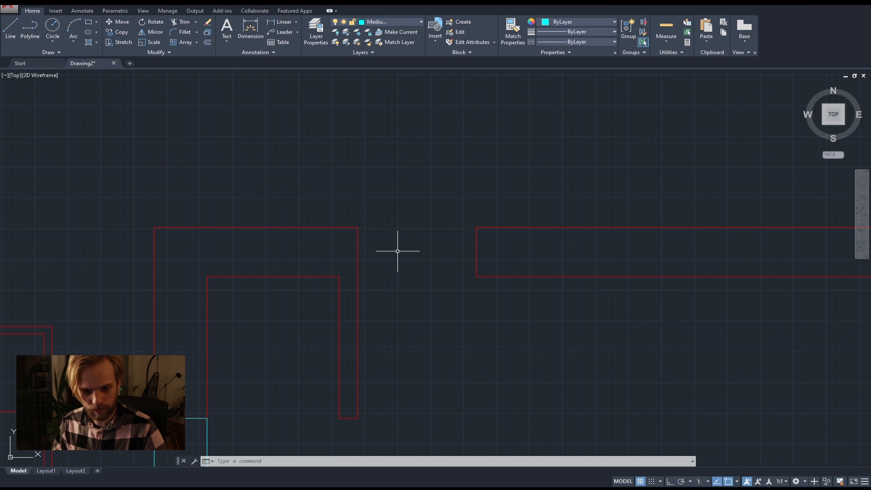
pyautogui.click(10, 27)
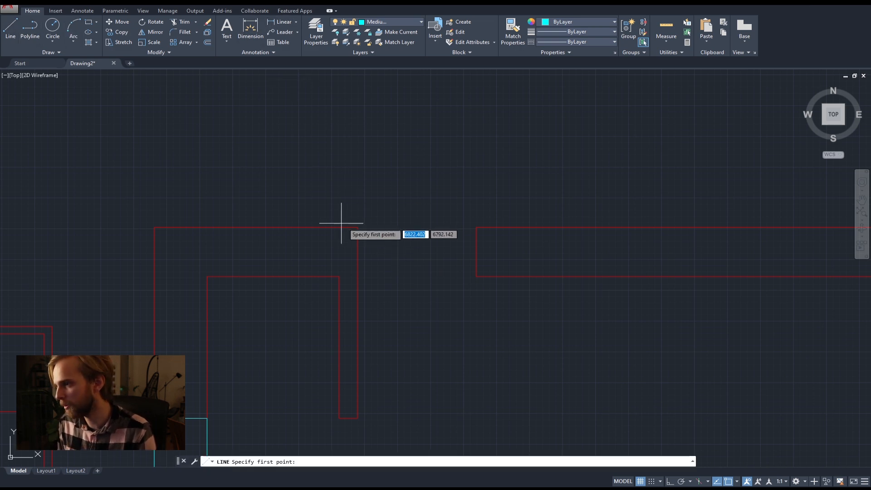
pyautogui.click(358, 227)
pyautogui.click(475, 227)
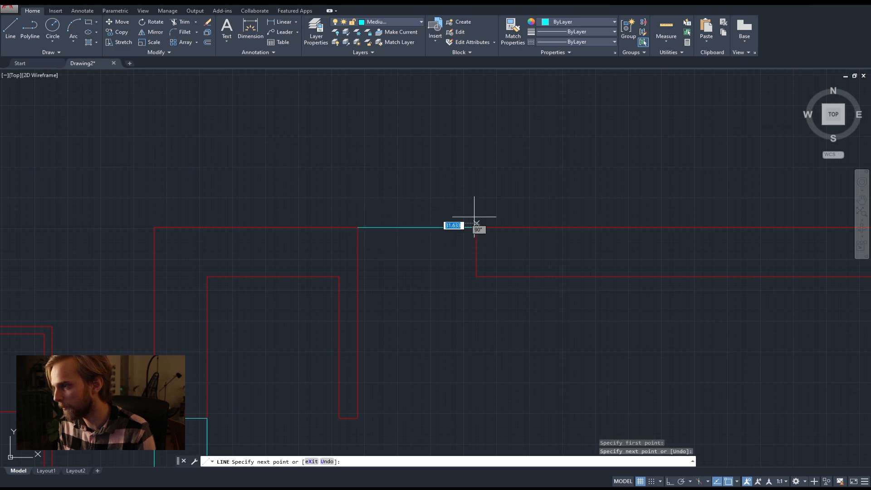
pyautogui.press('space')
pyautogui.scroll(-4, 469, 176)
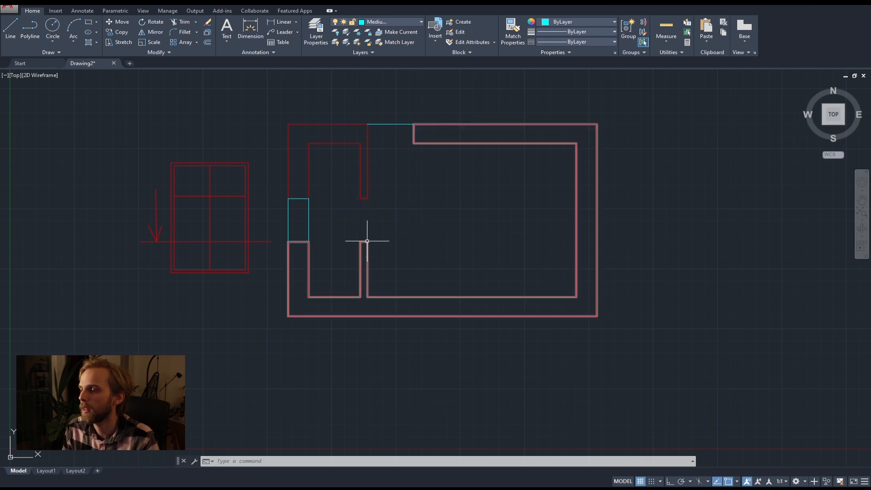
# Erase the whole window elevation sketch beside the floor plan, including its cut line and arrow.
pyautogui.moveTo(493, 234); pyautogui.dragTo(501, 255, button='middle')
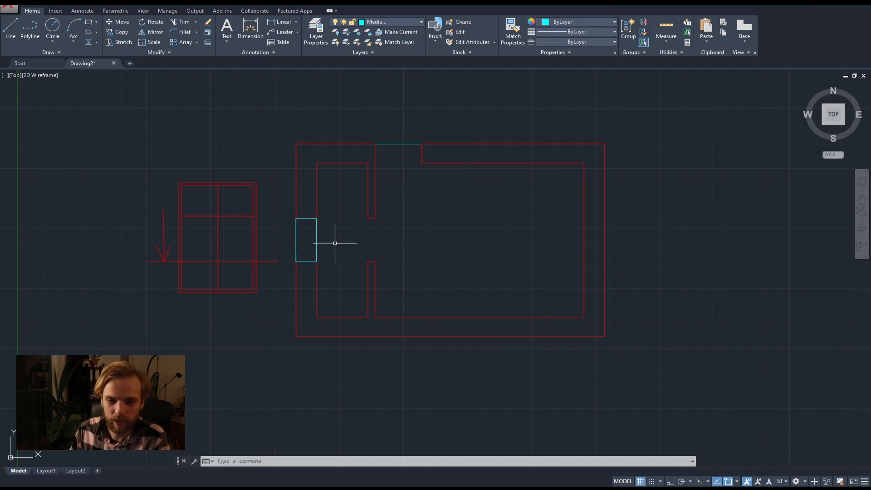
pyautogui.click(268, 302)
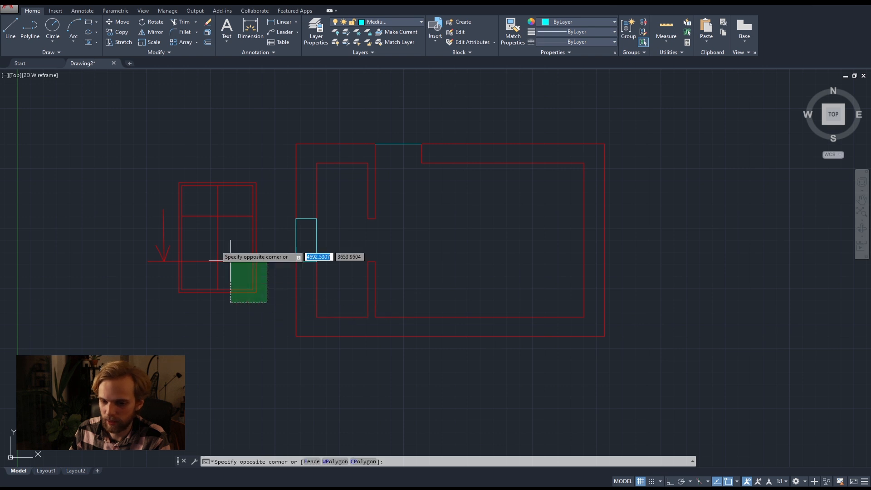
pyautogui.click(136, 200)
pyautogui.press('Delete')
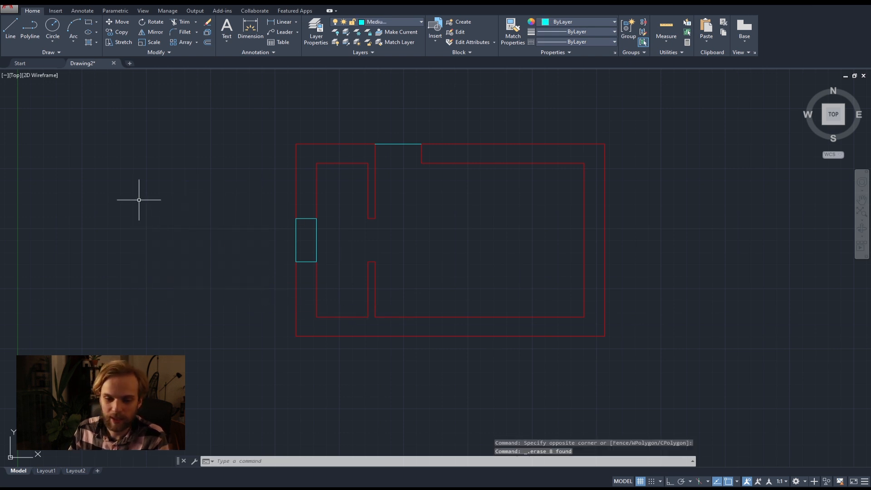
pyautogui.moveTo(490, 241); pyautogui.dragTo(449, 265, button='middle')
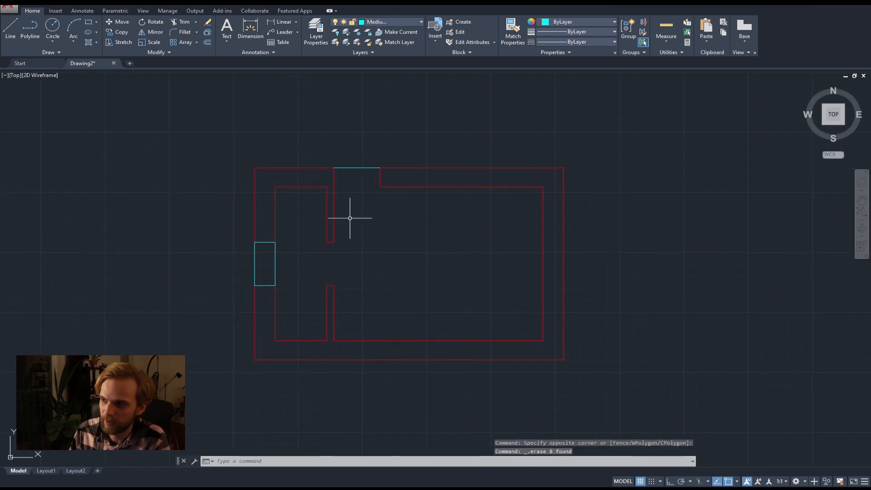
pyautogui.moveTo(519, 283)
pyautogui.mouseDown(button='middle')
pyautogui.moveTo(525, 260)
pyautogui.moveTo(502, 256)
pyautogui.moveTo(584, 259)
pyautogui.mouseUp(button='middle')
pyautogui.scroll(2, 501, 243)
pyautogui.scroll(-2, 500, 243)
pyautogui.scroll(2, 502, 256)
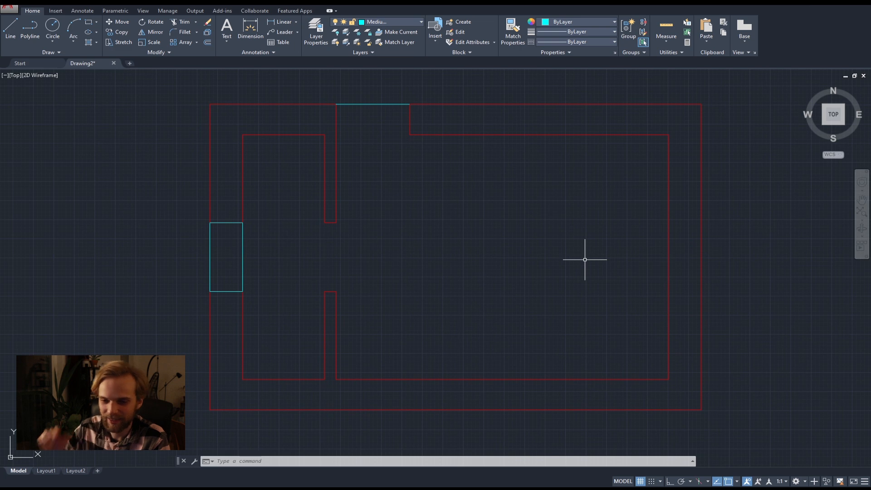